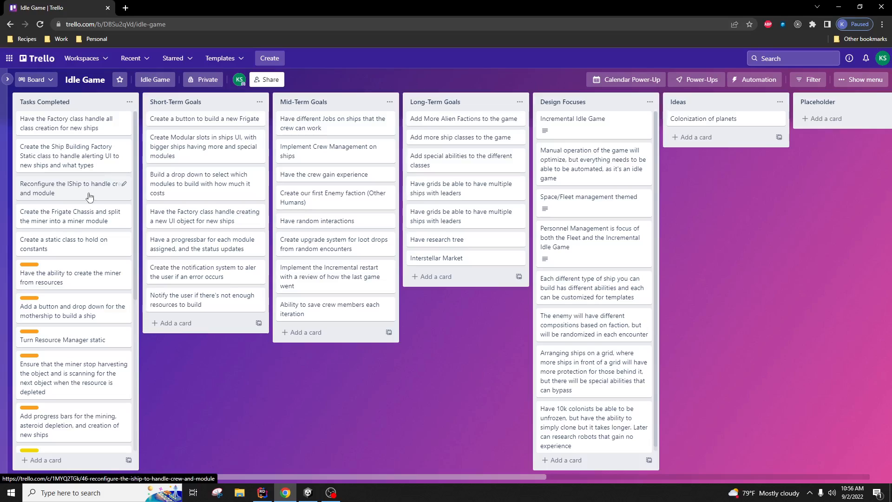
Step: Move the 'Create a button to build a new Frigate' card to the top of Tasks Completed
{"action": "left_click_drag", "start_coordinate": [214, 120], "coordinate": [82, 120]}
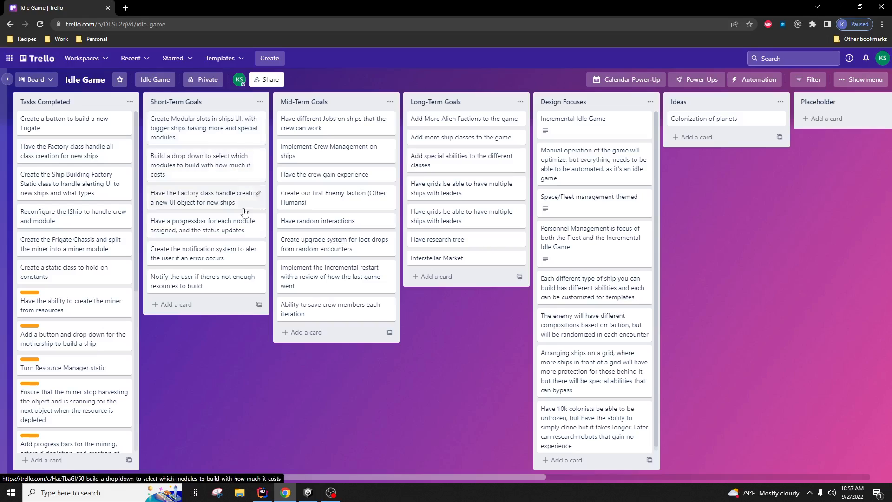
Step: Bring the Unity editor to the front
{"action": "left_click", "coordinate": [309, 494]}
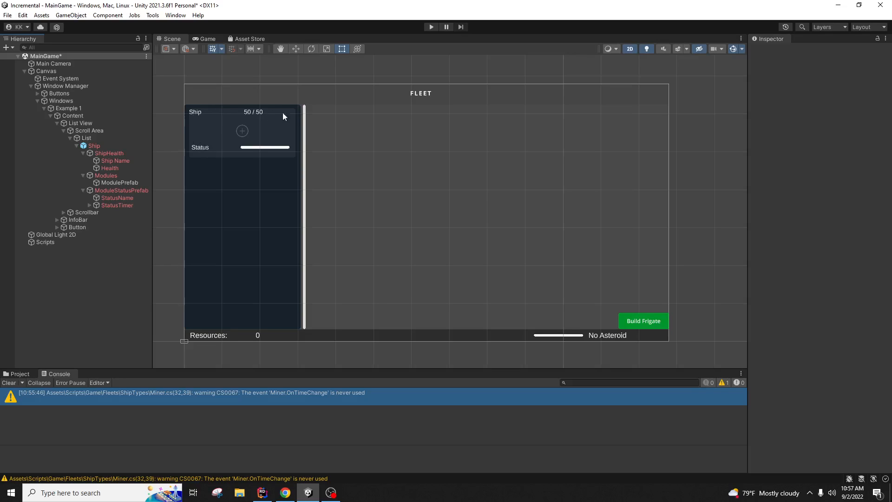
{"action": "left_click", "coordinate": [129, 155]}
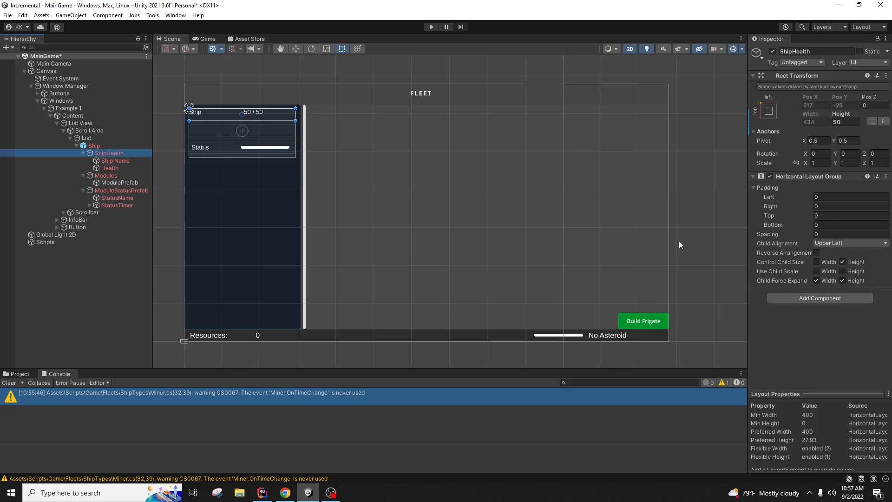
{"action": "left_click", "coordinate": [122, 146]}
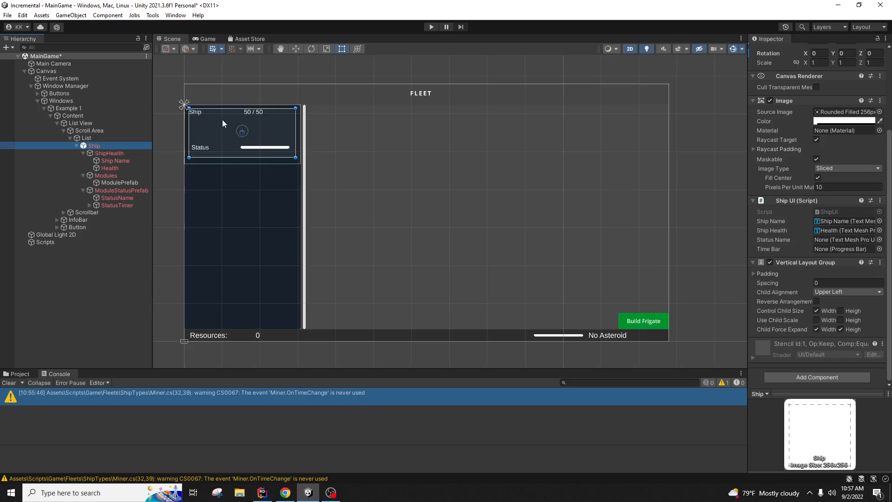
{"action": "left_click", "coordinate": [125, 155]}
{"action": "left_click", "coordinate": [117, 177]}
{"action": "left_click", "coordinate": [121, 190]}
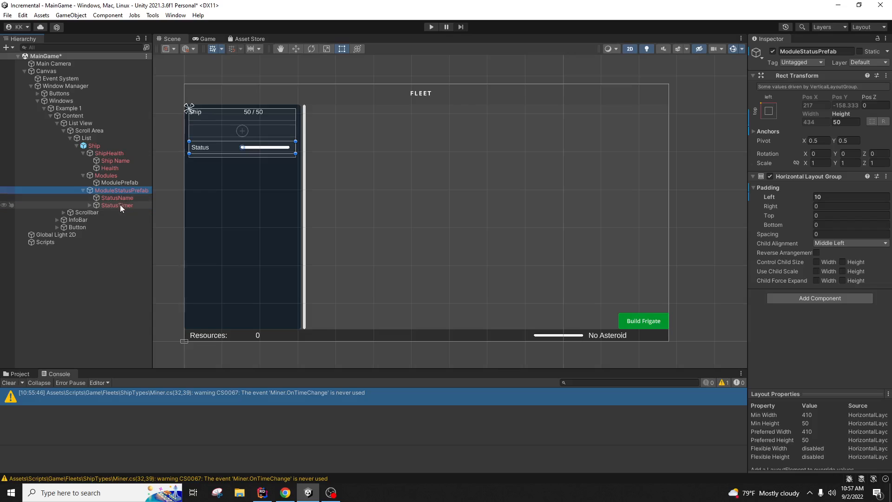
{"action": "left_click", "coordinate": [118, 153]}
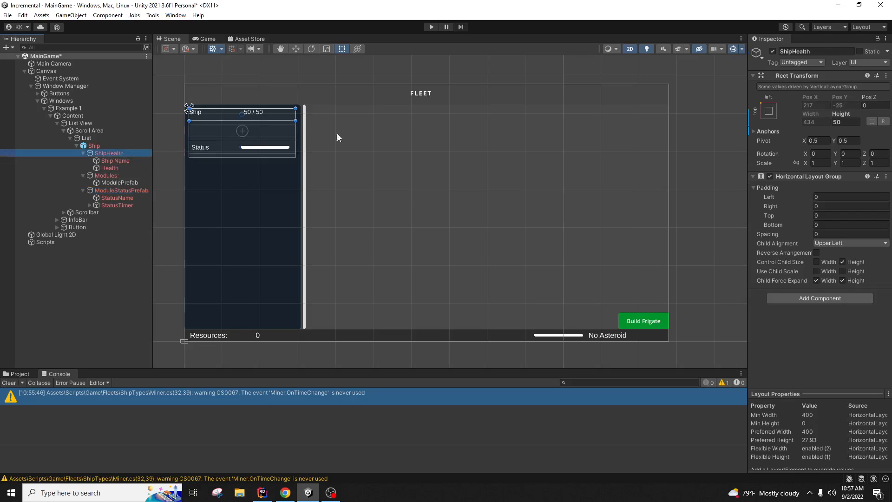
{"action": "left_click", "coordinate": [119, 175]}
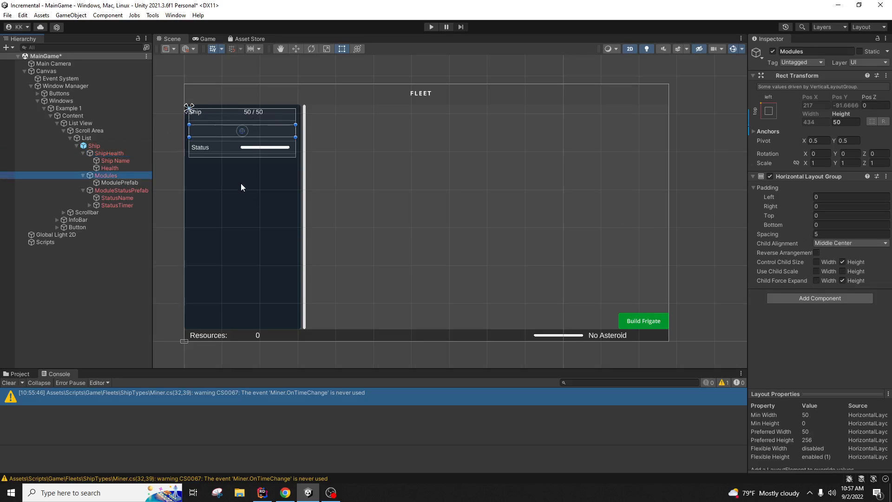
{"action": "left_click", "coordinate": [119, 183]}
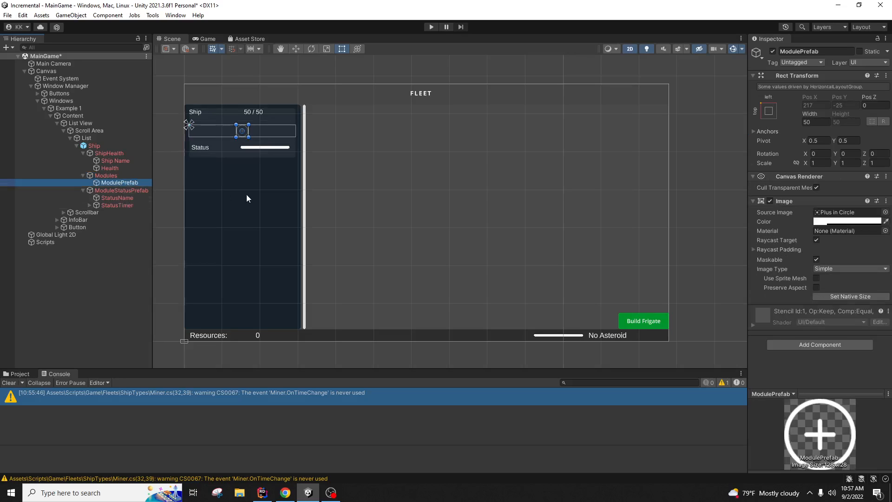
{"action": "key", "text": "ctrl+d"}
{"action": "key", "text": "ctrl+d"}
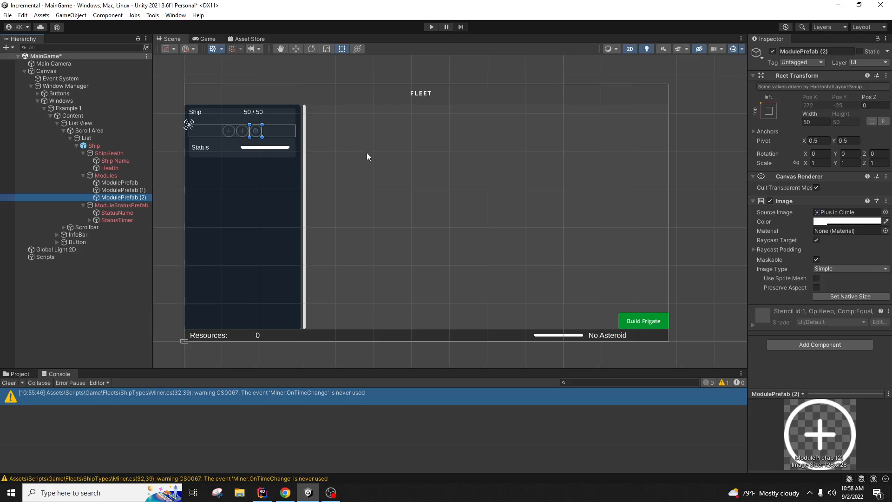
{"action": "key", "text": "Delete"}
{"action": "left_click", "coordinate": [123, 191]}
{"action": "key", "text": "Delete"}
{"action": "left_click", "coordinate": [118, 191]}
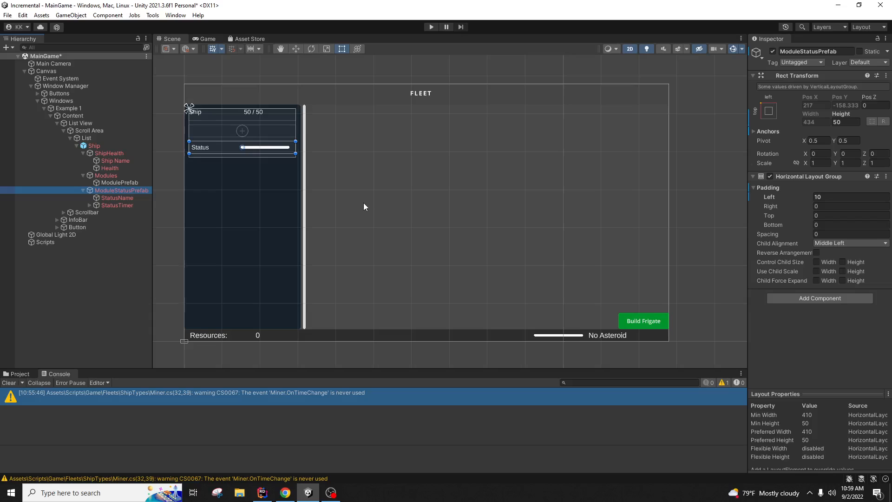
{"action": "left_click", "coordinate": [120, 182]}
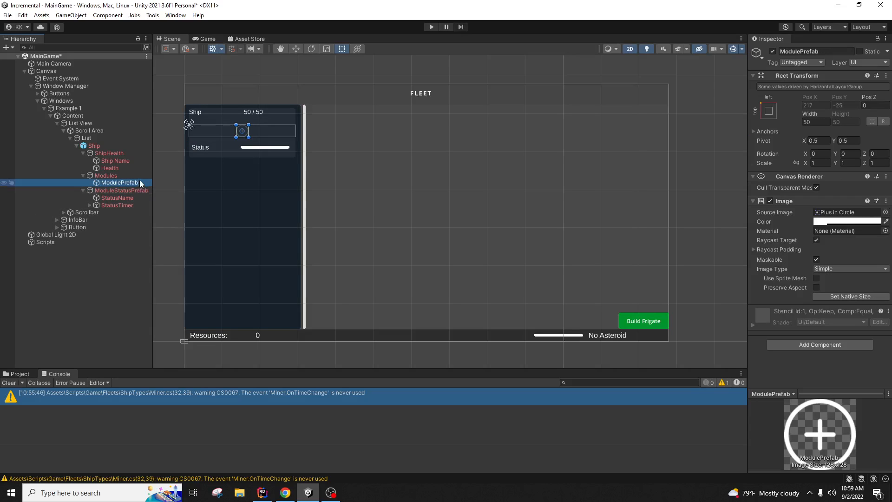
Step: In Rider, inspect the MaximumModules property and its constructor assignment in FrigateChassis.cs
{"action": "left_click", "coordinate": [262, 493]}
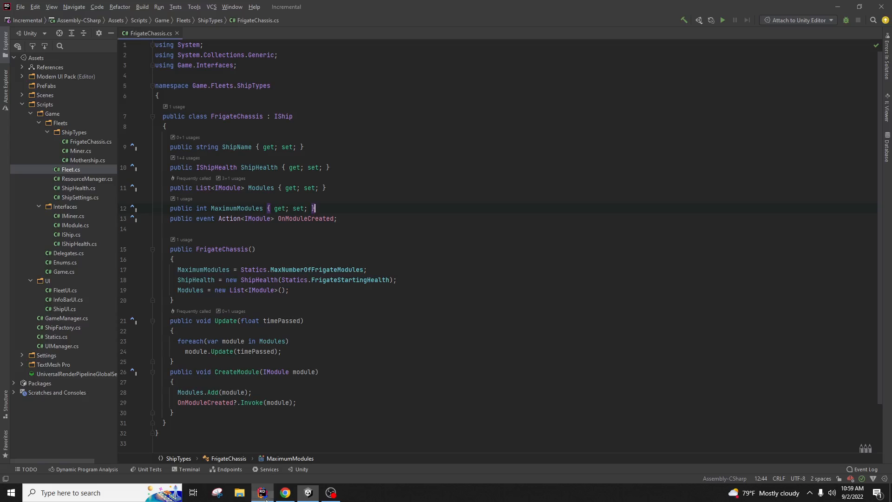
{"action": "left_click", "coordinate": [86, 142]}
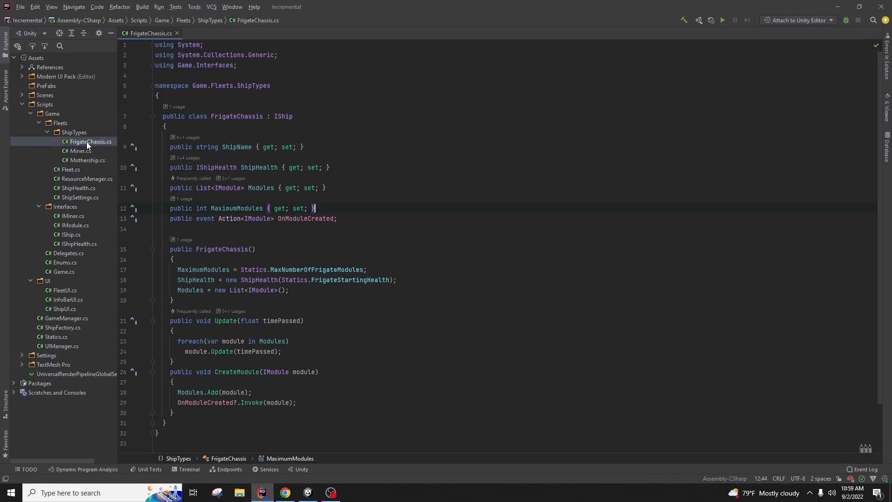
{"action": "left_click_drag", "start_coordinate": [316, 208], "coordinate": [170, 208]}
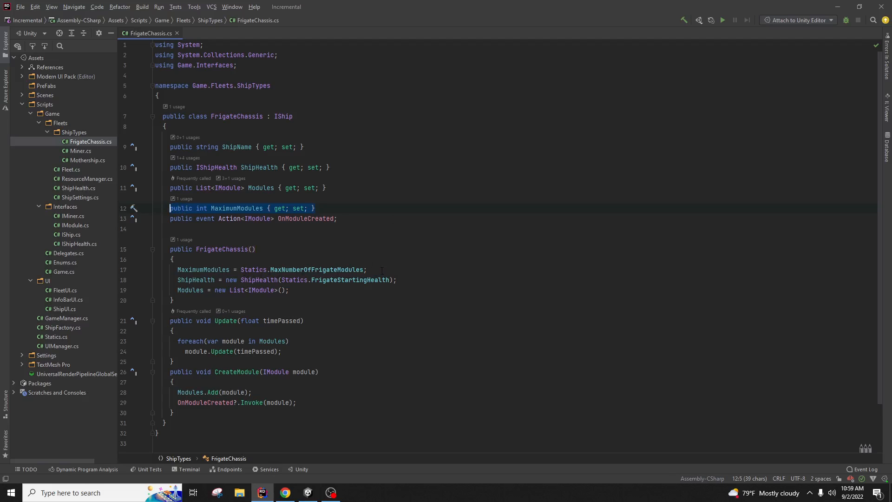
{"action": "left_click_drag", "start_coordinate": [367, 270], "coordinate": [212, 270]}
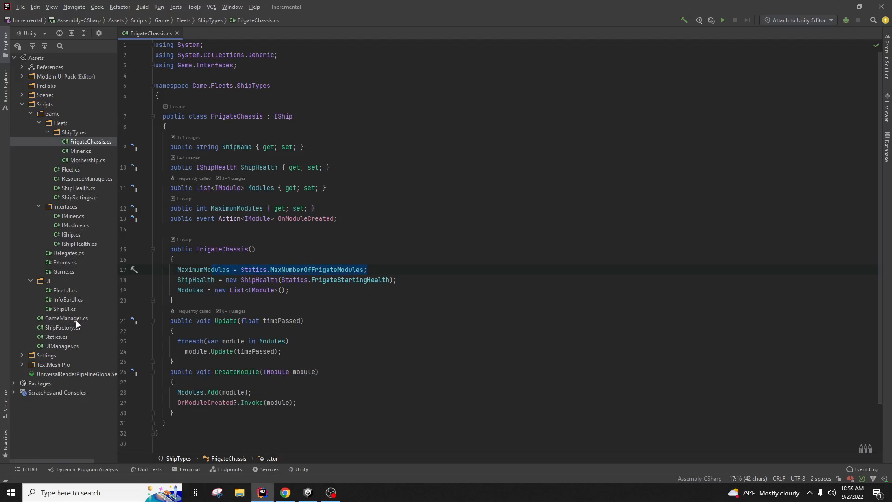
Step: Check MaxNumberOfFrigateModules = 3 in Statics.cs, then return to FrigateChassis.cs and Unity
{"action": "double_click", "coordinate": [71, 334]}
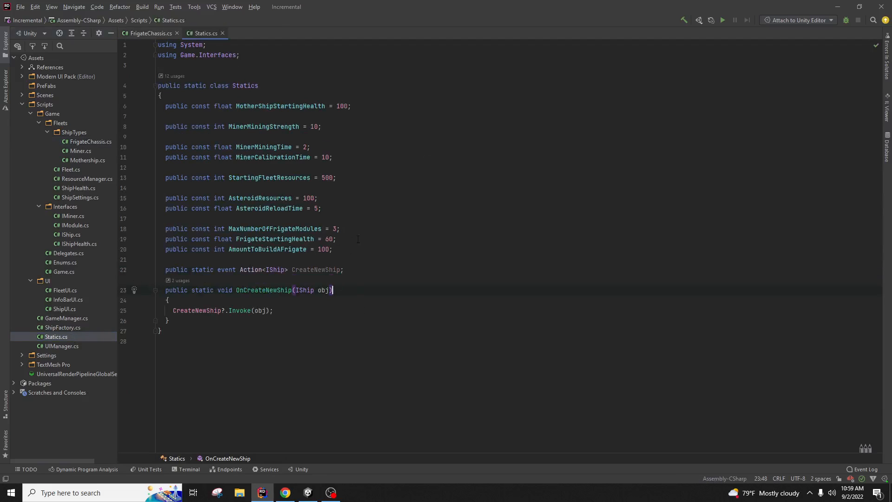
{"action": "left_click_drag", "start_coordinate": [368, 230], "coordinate": [222, 229]}
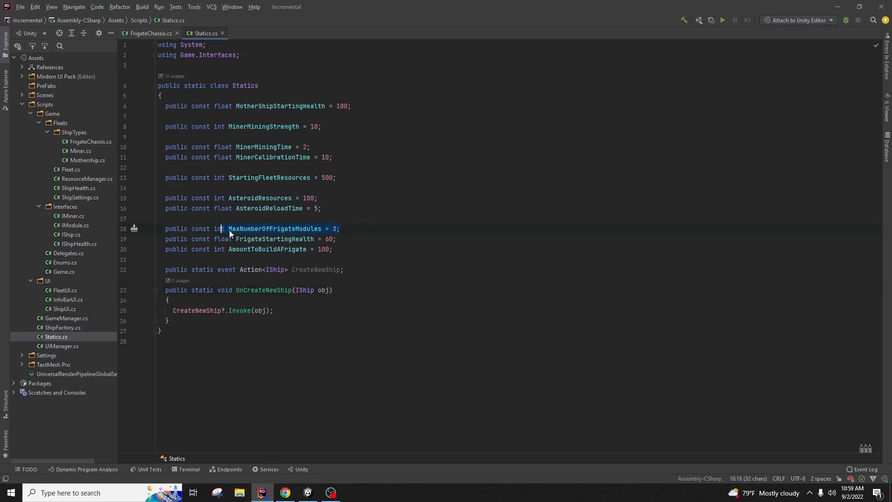
{"action": "left_click", "coordinate": [154, 30]}
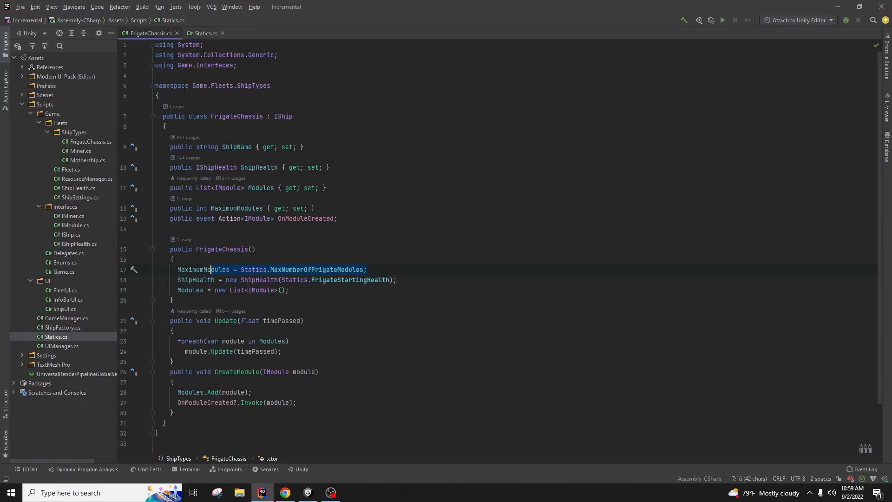
{"action": "left_click", "coordinate": [372, 269]}
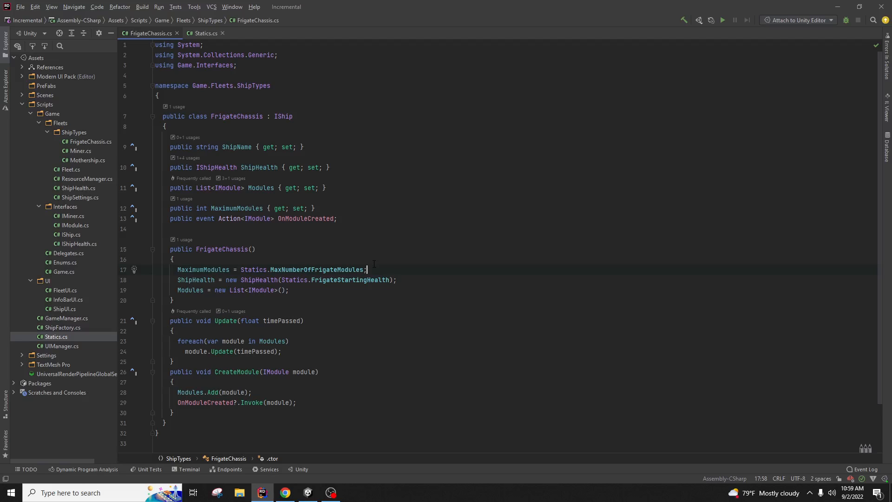
{"action": "left_click", "coordinate": [308, 493]}
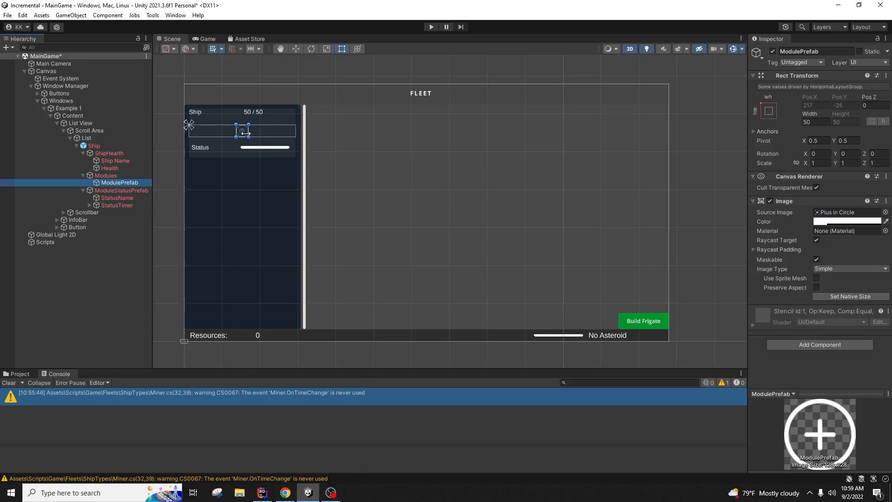
Step: Select Scroll Area, then the Ship panel, then ModulePrefab in the hierarchy
{"action": "left_click", "coordinate": [242, 193]}
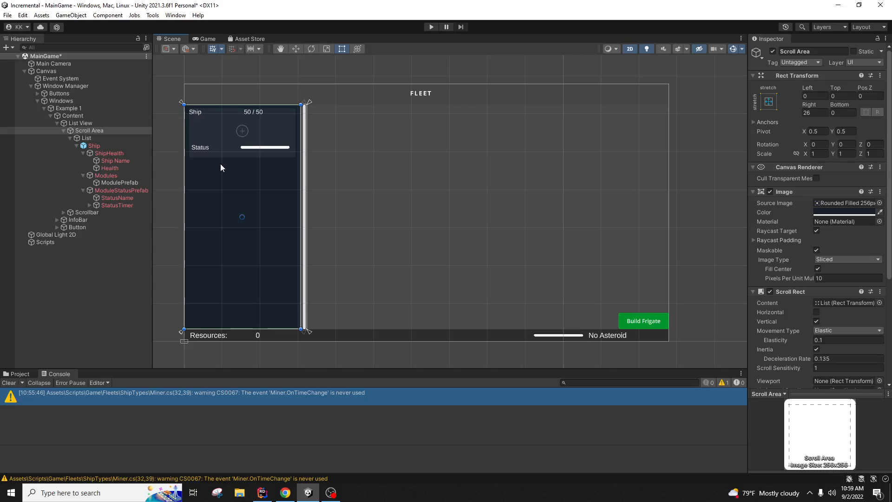
{"action": "left_click", "coordinate": [242, 133]}
{"action": "left_click", "coordinate": [272, 166]}
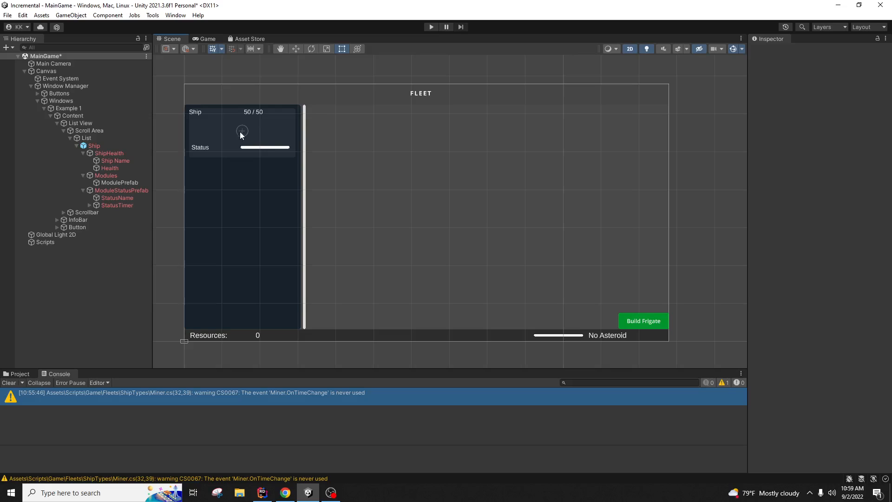
{"action": "left_click", "coordinate": [135, 181]}
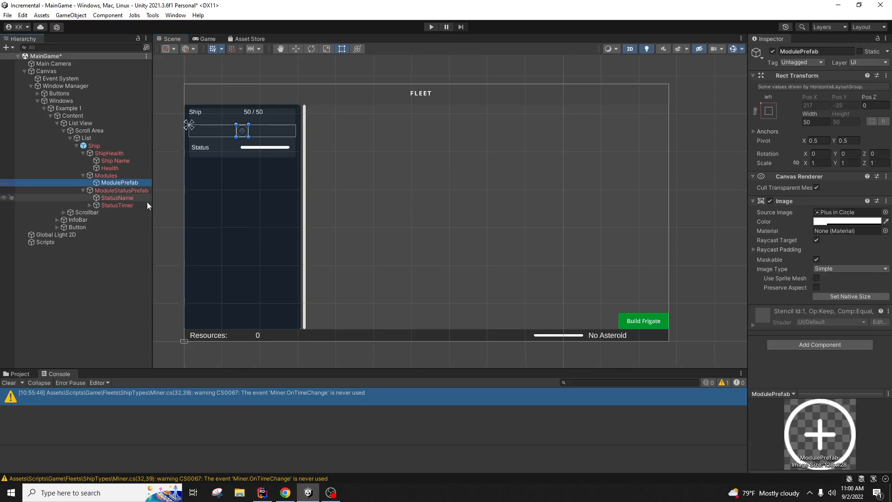
Step: Collapse Modern UI Pack in the Project browser and open Assets/Scripts/UI
{"action": "left_click", "coordinate": [18, 373]}
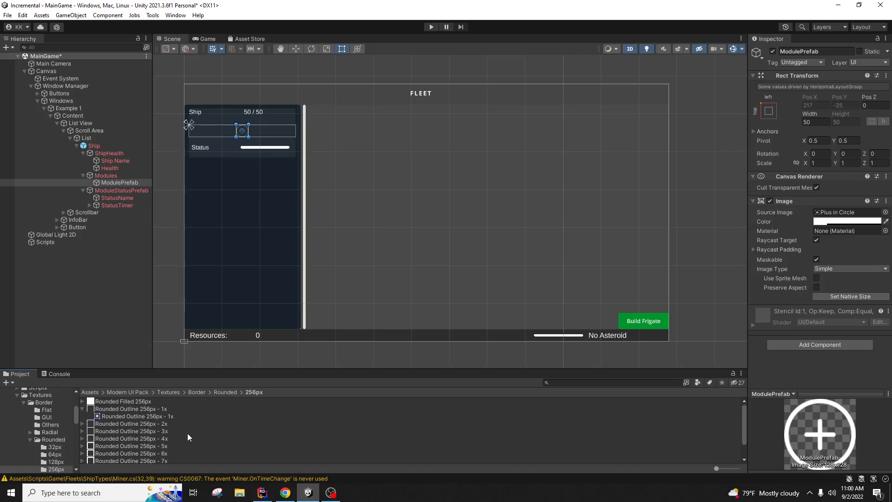
{"action": "scroll", "coordinate": [49, 421], "scroll_direction": "up", "scroll_amount": 3}
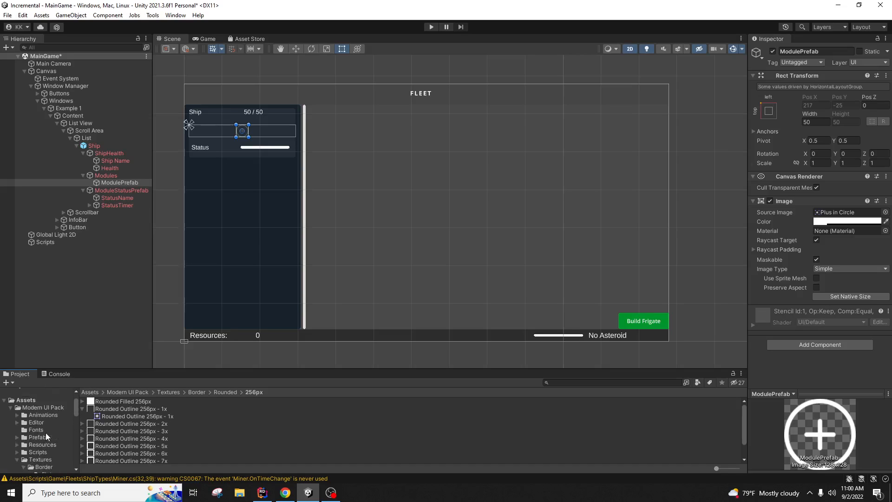
{"action": "left_click", "coordinate": [41, 449]}
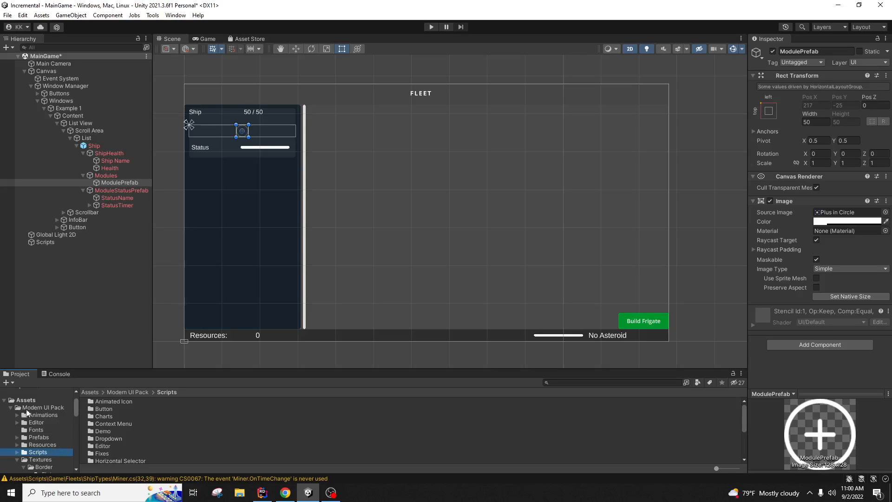
{"action": "left_click", "coordinate": [11, 408]}
{"action": "left_click", "coordinate": [35, 430]}
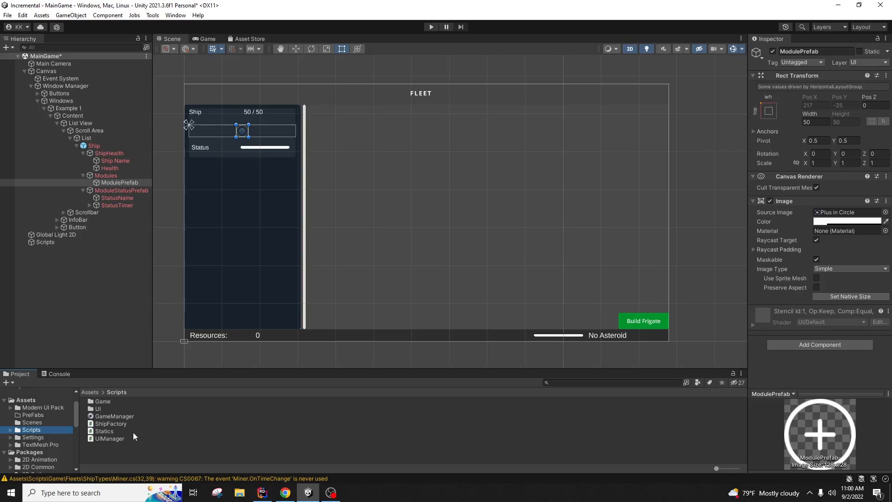
{"action": "double_click", "coordinate": [100, 409]}
{"action": "left_click", "coordinate": [148, 442]}
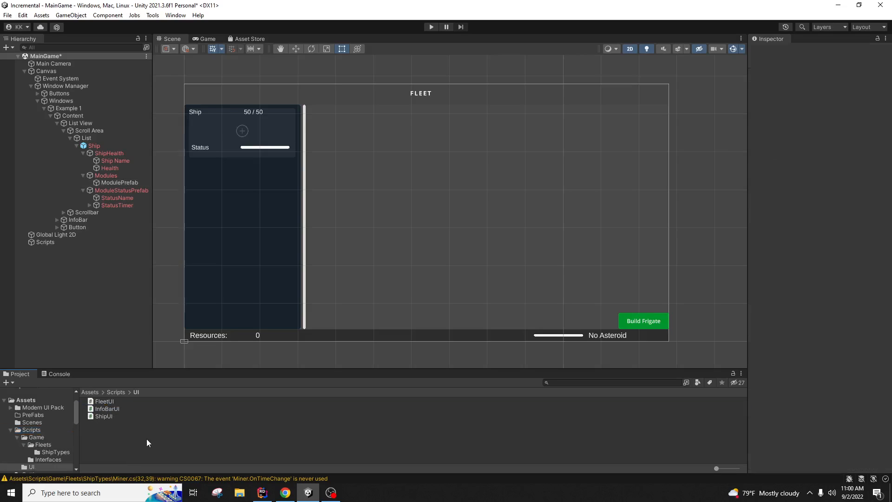
Step: Create a C# script named ModuleUI in Scripts/UI and open it in Rider
{"action": "right_click", "coordinate": [137, 435]}
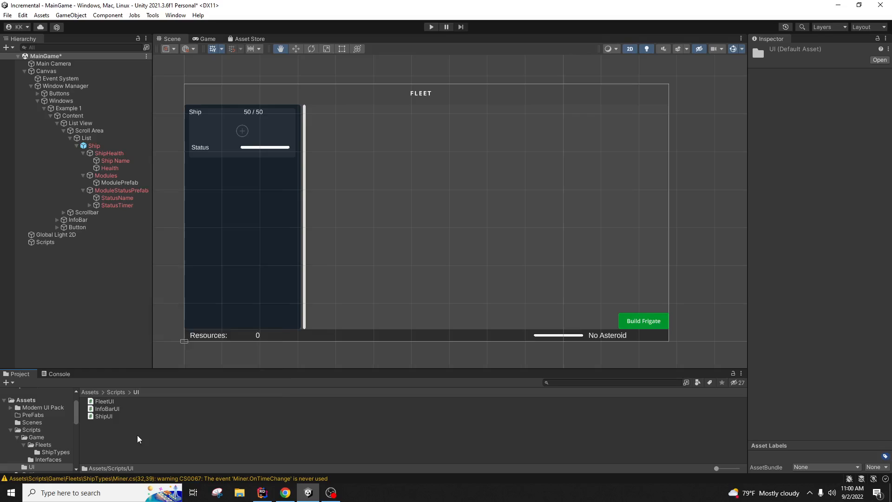
{"action": "mouse_move", "coordinate": [223, 197]}
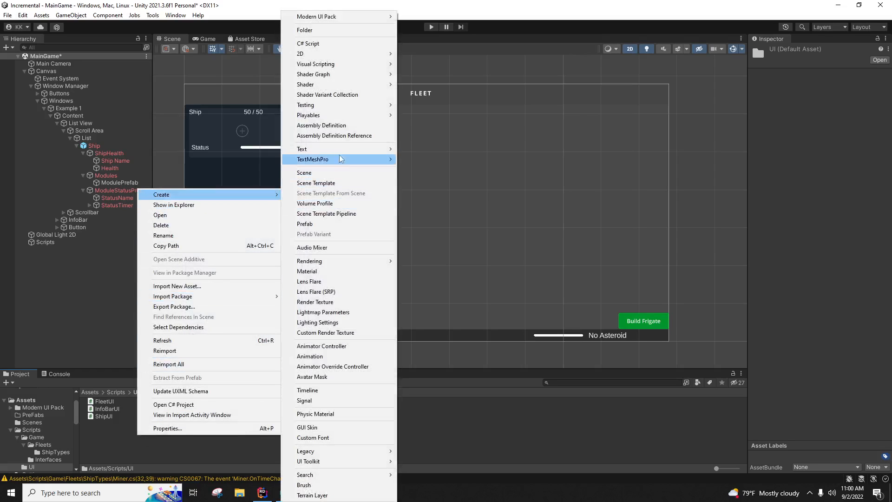
{"action": "left_click", "coordinate": [308, 43]}
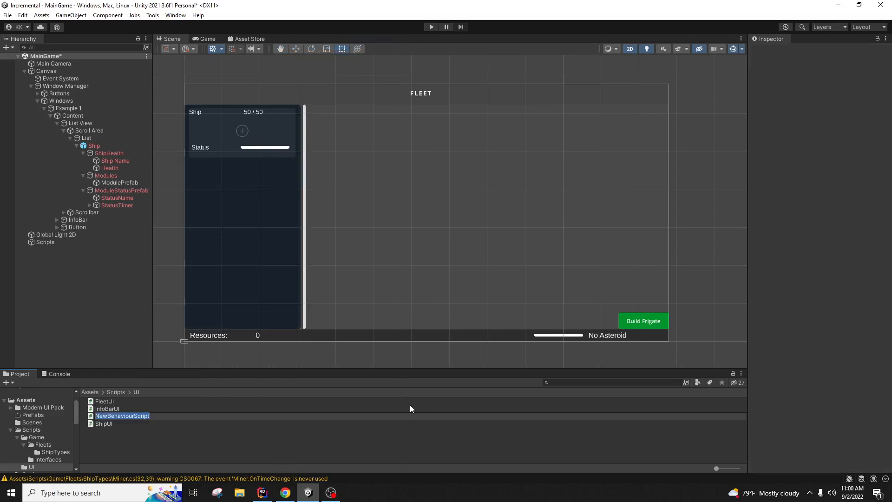
{"action": "type", "text": "ModuleClikc"}
{"action": "key", "text": "BackSpace"}
{"action": "key", "text": "BackSpace"}
{"action": "key", "text": "BackSpace"}
{"action": "key", "text": "BackSpace"}
{"action": "key", "text": "BackSpace"}
{"action": "type", "text": "UI"}
{"action": "key", "text": "Return"}
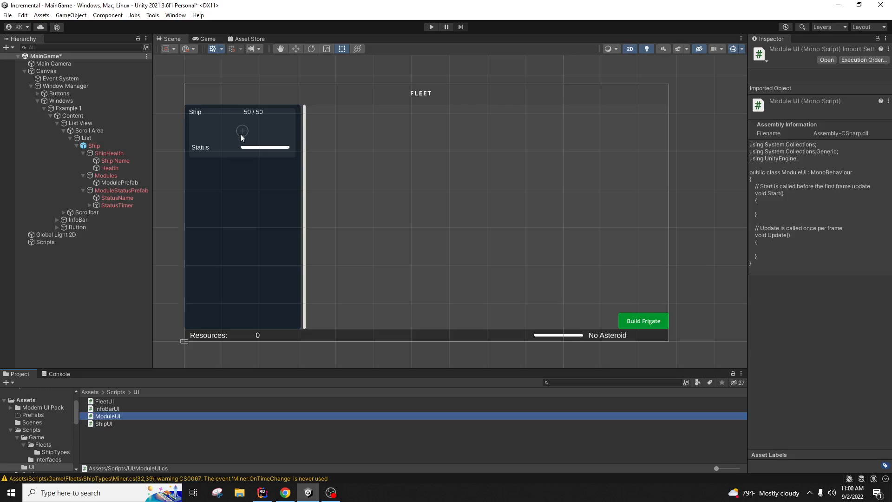
{"action": "double_click", "coordinate": [129, 417]}
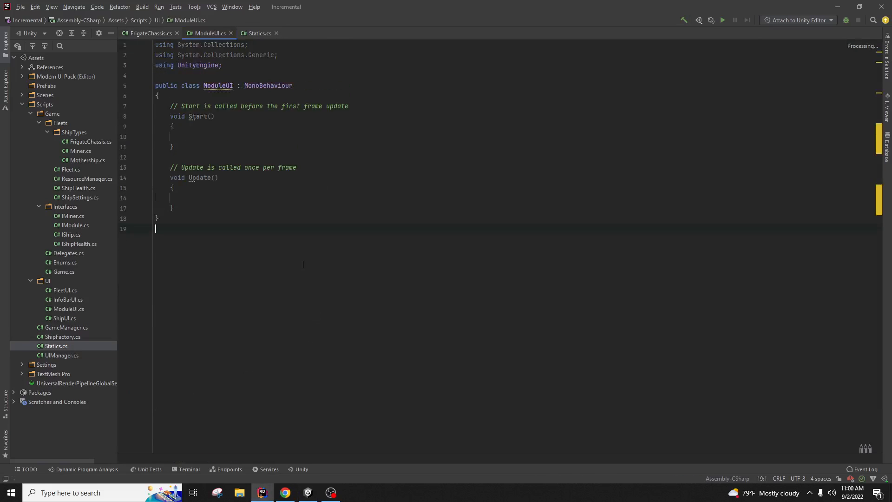
Step: Delete the Start and Update methods and wrap ModuleUI in namespace UI
{"action": "left_click_drag", "start_coordinate": [197, 218], "coordinate": [374, 83]}
{"action": "key", "text": "BackSpace"}
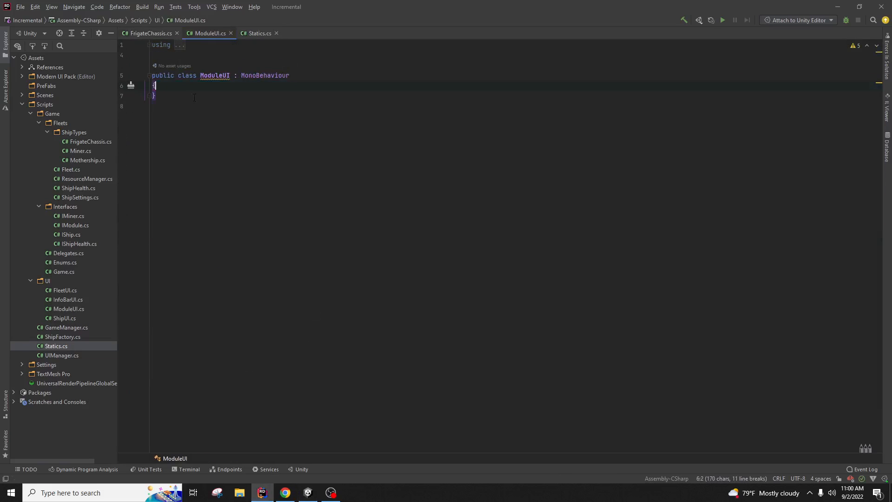
{"action": "right_click", "coordinate": [215, 76]}
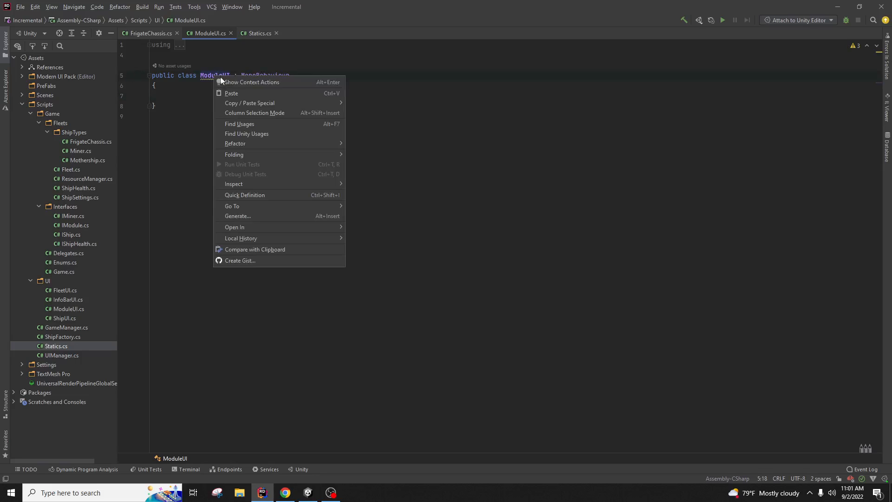
{"action": "left_click", "coordinate": [220, 82]}
{"action": "left_click", "coordinate": [216, 87]}
{"action": "left_click", "coordinate": [240, 149]}
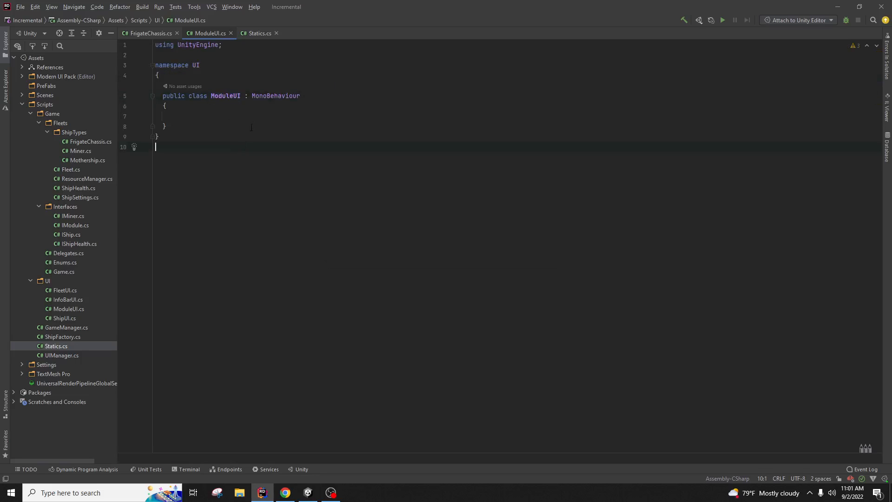
{"action": "left_click", "coordinate": [252, 119]}
Step: Add IPointerClickHandler, IPointerExitHandler and IPointerEnterHandler to the ModuleUI class declaration
{"action": "left_click", "coordinate": [336, 95]}
{"action": "left_click_drag", "start_coordinate": [275, 95], "coordinate": [308, 94]}
{"action": "left_click", "coordinate": [244, 95]}
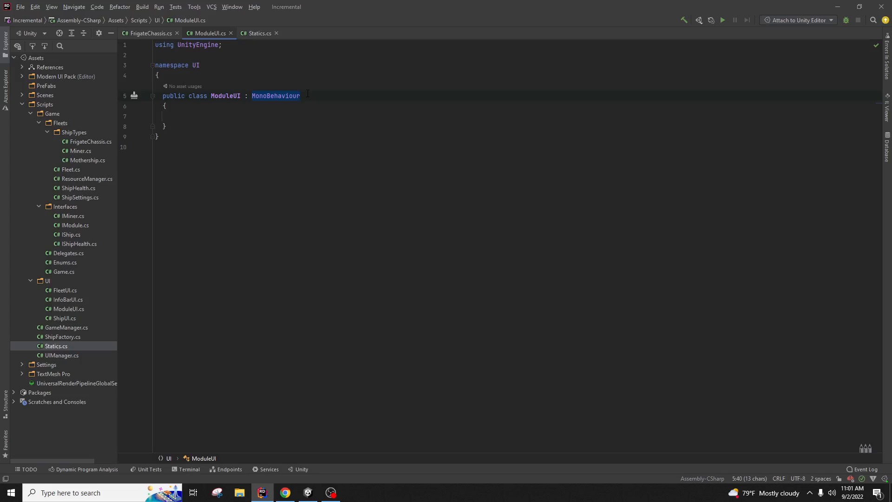
{"action": "left_click", "coordinate": [308, 95]}
{"action": "type", "text": ","}
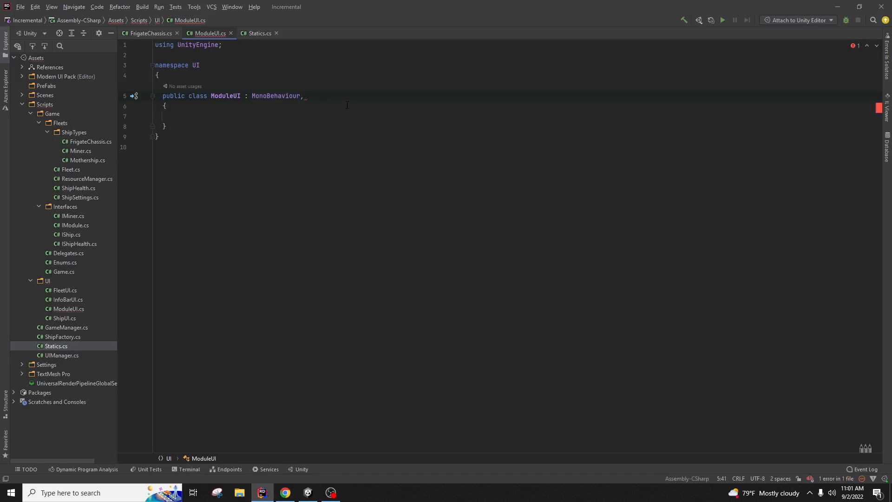
{"action": "type", "text": " Ipoin"}
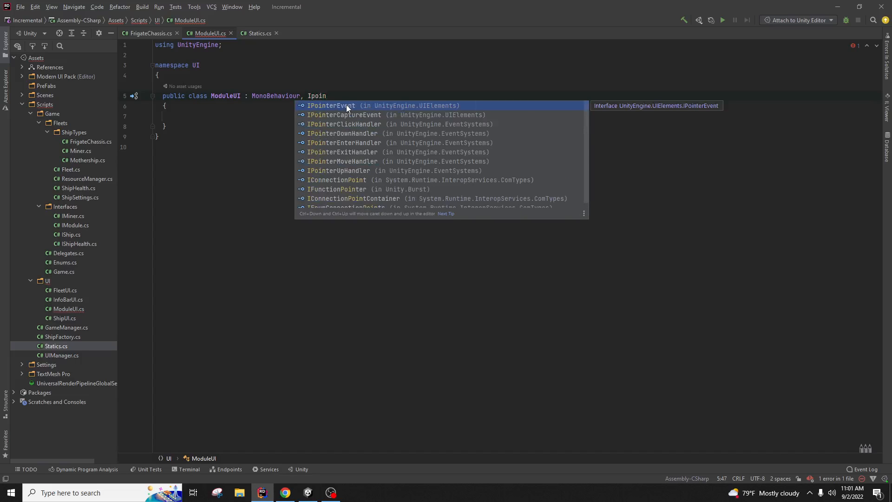
{"action": "key", "text": "Down"}
{"action": "key", "text": "Return"}
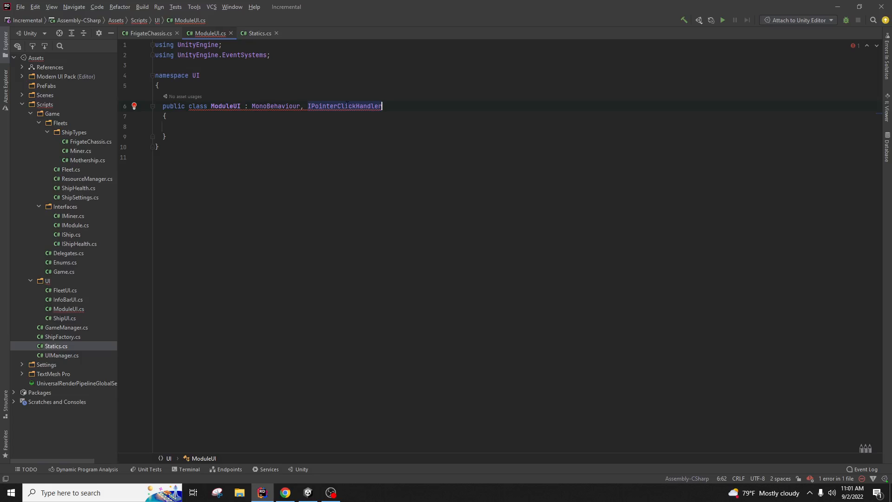
{"action": "type", "text": ", I"}
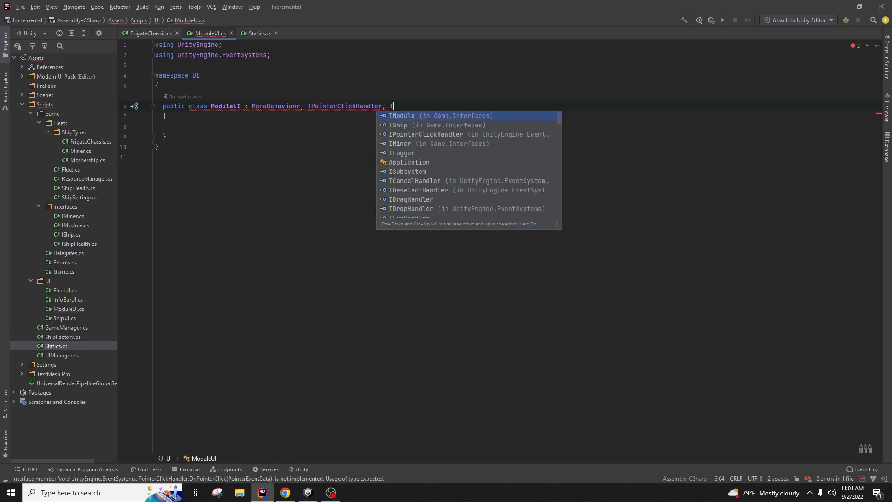
{"action": "type", "text": "po"}
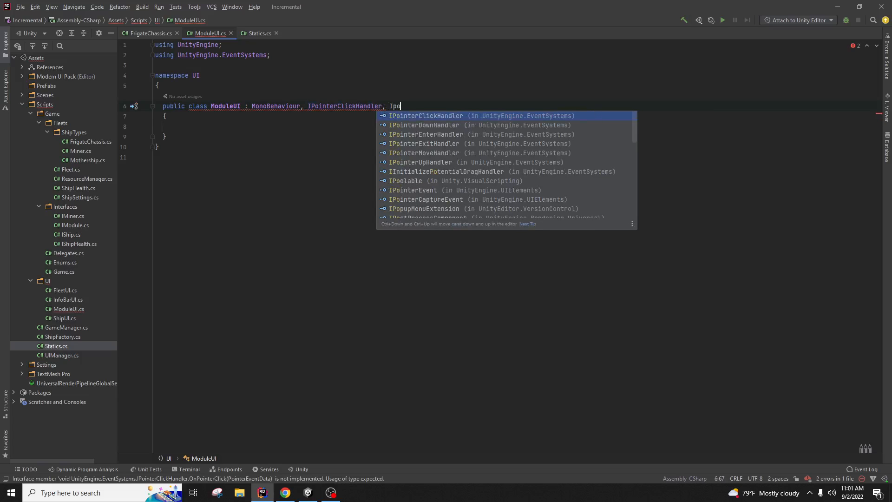
{"action": "key", "text": "Down"}
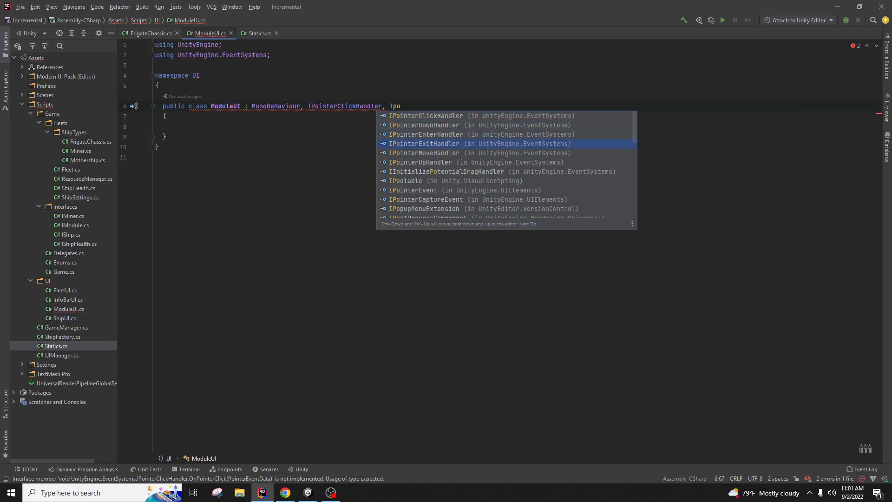
{"action": "key", "text": "Return"}
{"action": "type", "text": ", Ipo"}
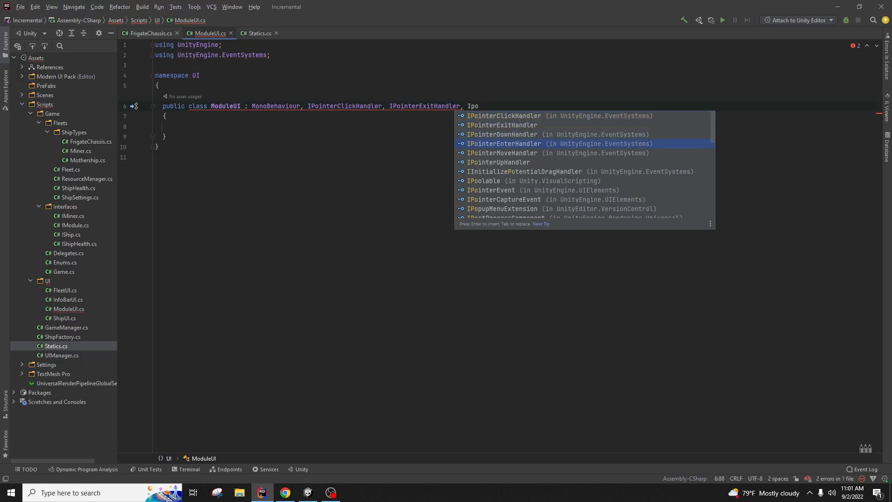
{"action": "key", "text": "Return"}
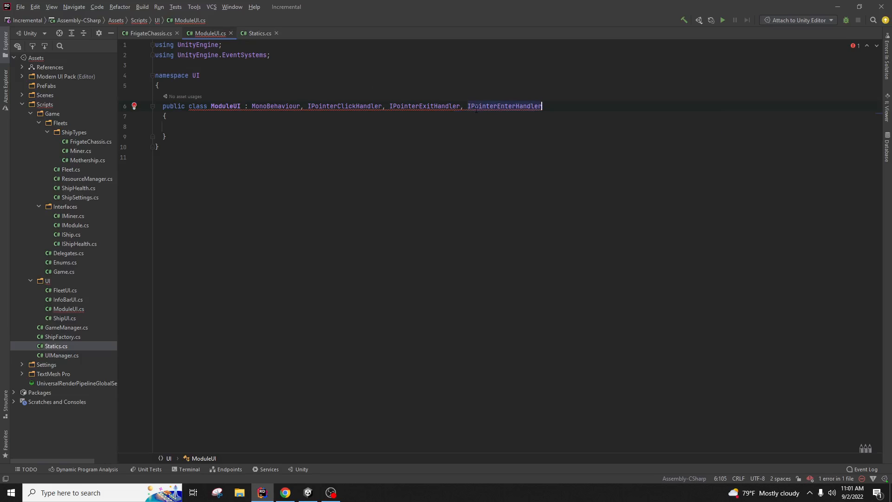
Step: Generate the three missing pointer handler methods with Implement missing members
{"action": "right_click", "coordinate": [505, 104]}
{"action": "left_click", "coordinate": [521, 110]}
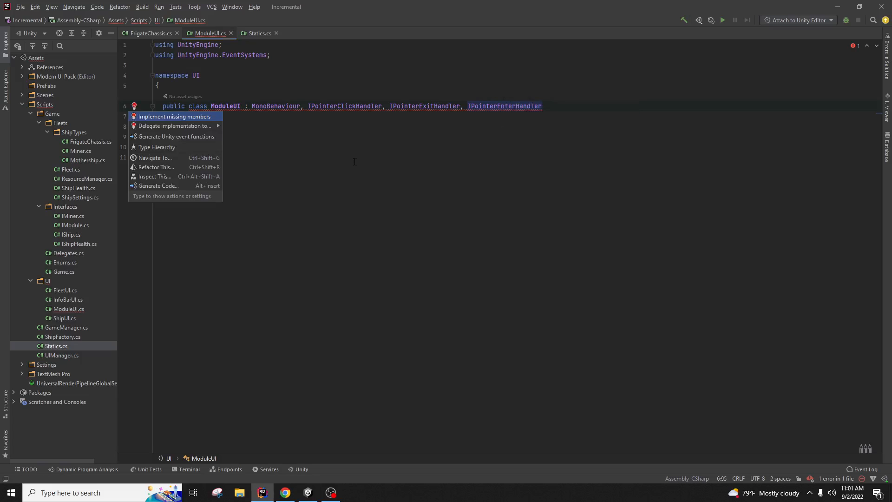
{"action": "left_click", "coordinate": [181, 117]}
{"action": "left_click", "coordinate": [482, 354]}
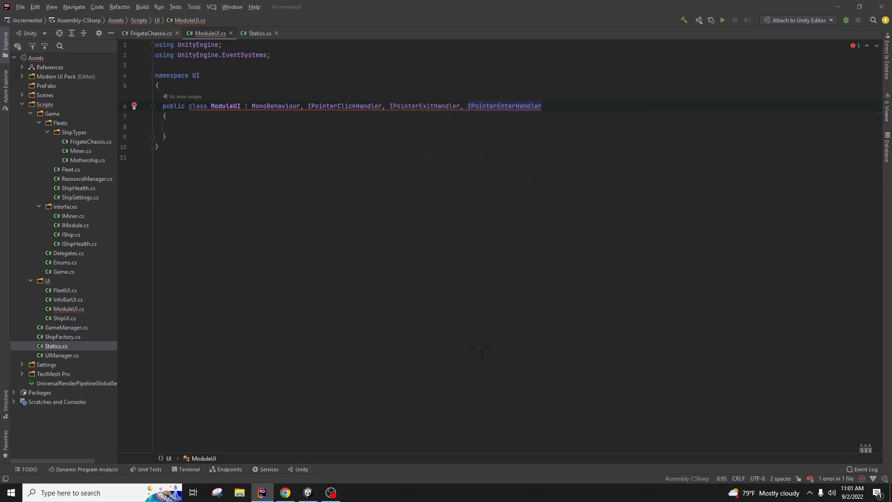
Step: Replace the throw stubs with Debug.Log of 'Clicked on the Object', 'Exited the object', 'Entered the object'
{"action": "left_click", "coordinate": [351, 148]}
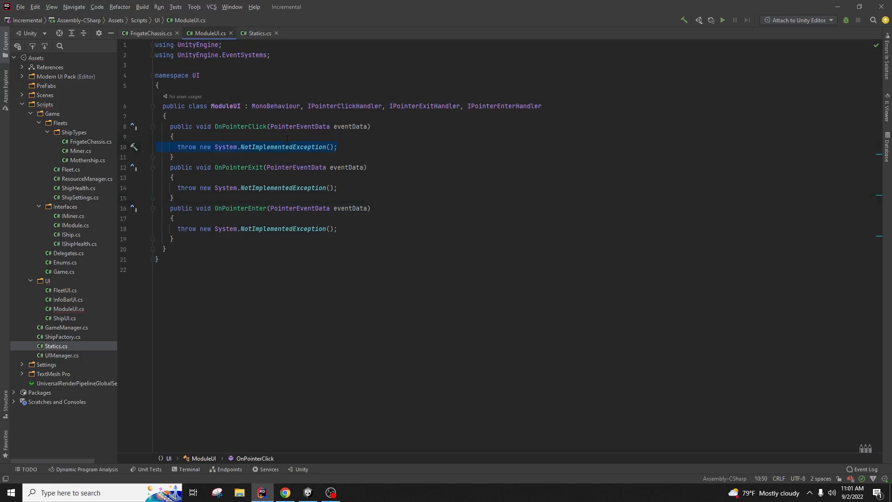
{"action": "key", "text": "shift+Home"}
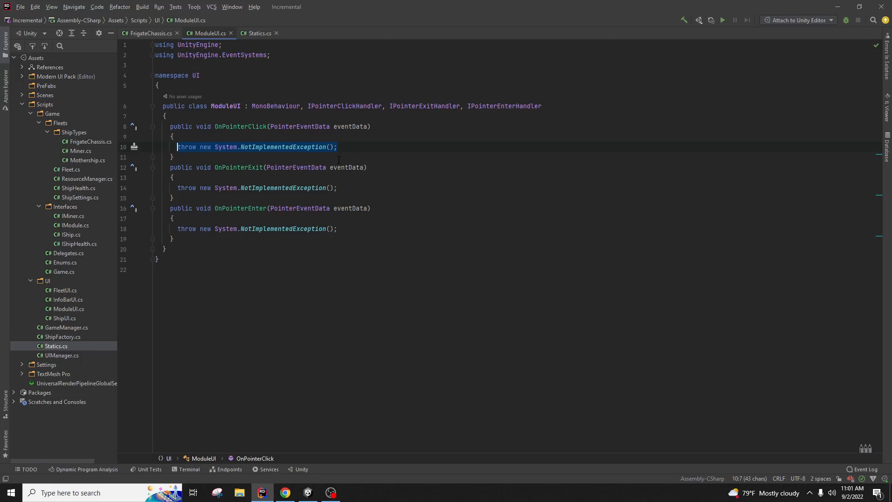
{"action": "type", "text": "Debug.Lo"}
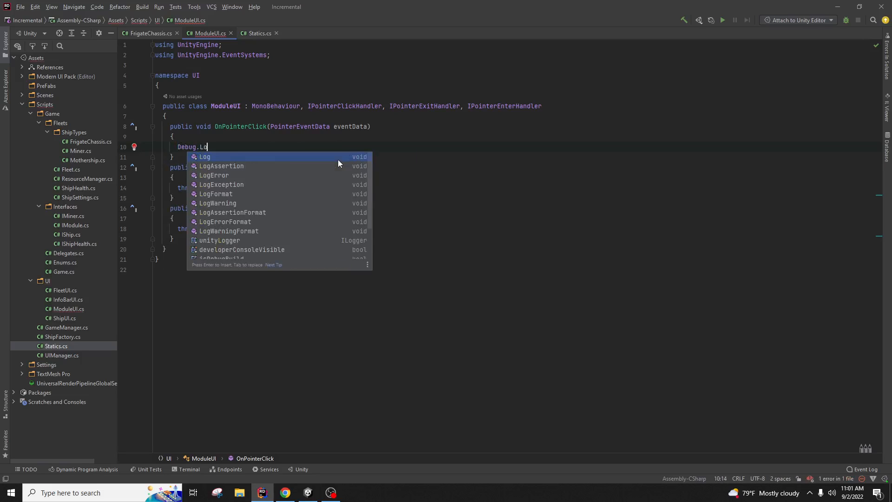
{"action": "type", "text": "g(\"Clicked on"}
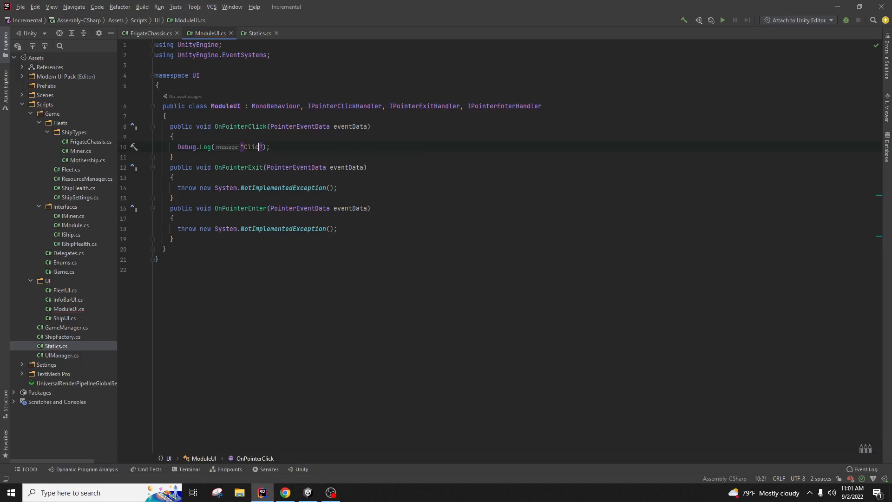
{"action": "type", "text": " the Object"}
{"action": "left_click_drag", "start_coordinate": [343, 188], "coordinate": [177, 188]}
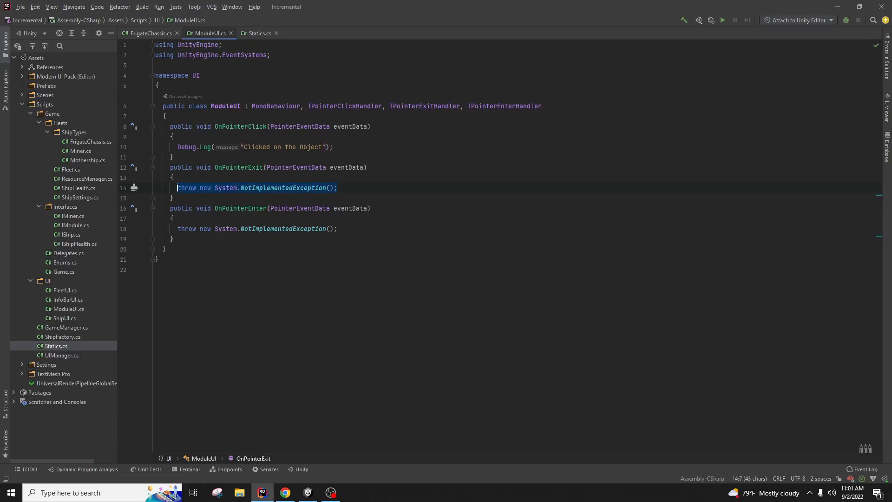
{"action": "type", "text": "Debug.Log"}
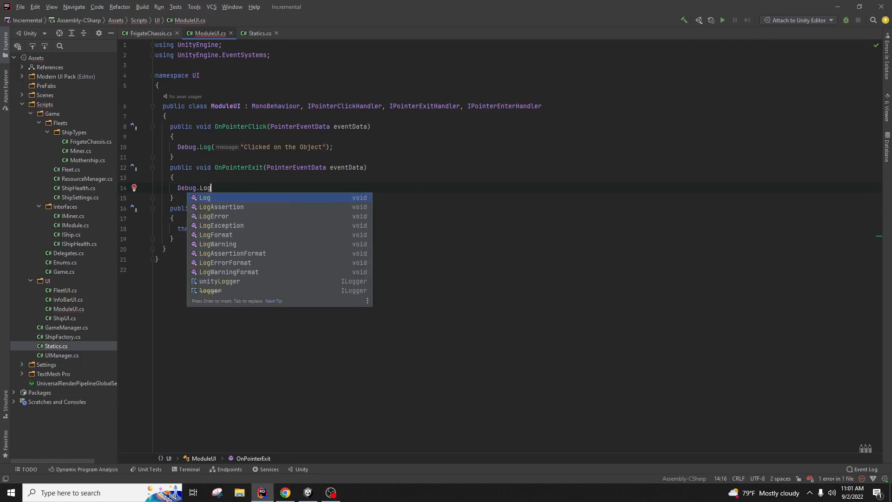
{"action": "type", "text": "(\"Exited the object\");"}
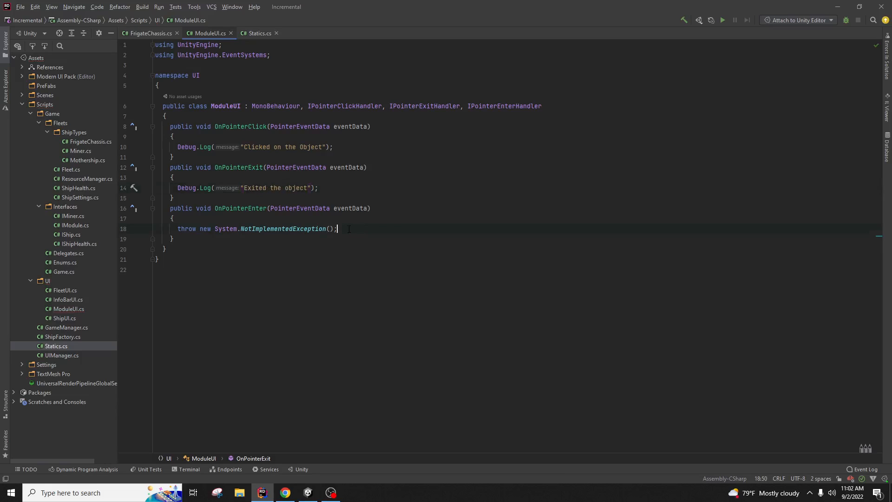
{"action": "left_click_drag", "start_coordinate": [338, 229], "coordinate": [178, 228]}
{"action": "key", "text": "BackSpace"}
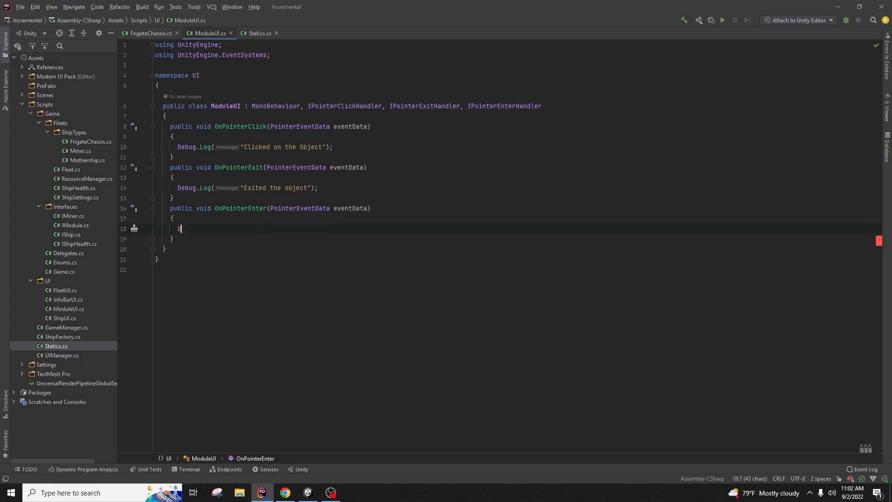
{"action": "type", "text": "Debug.L"}
{"action": "key", "text": "Return"}
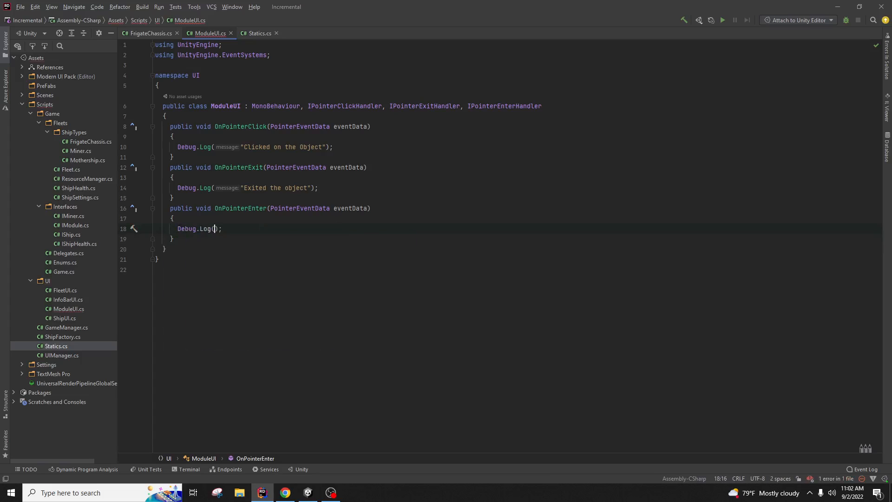
{"action": "type", "text": "\"Entered"}
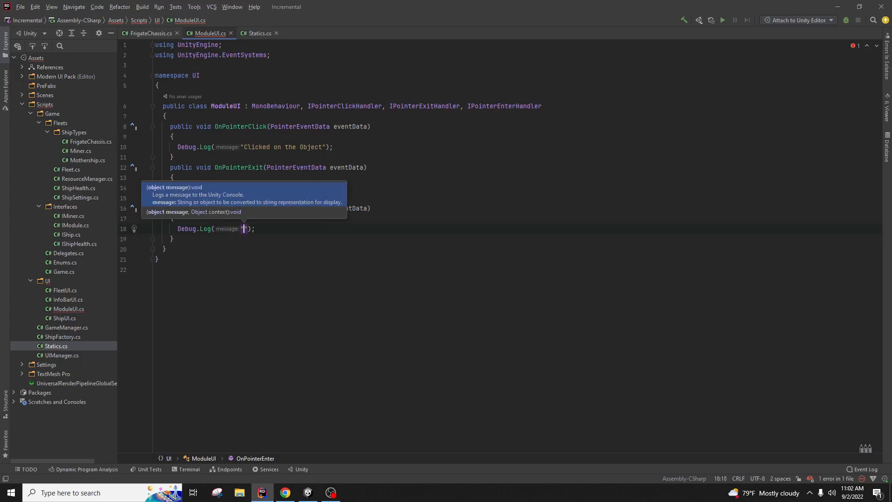
{"action": "type", "text": " the object"}
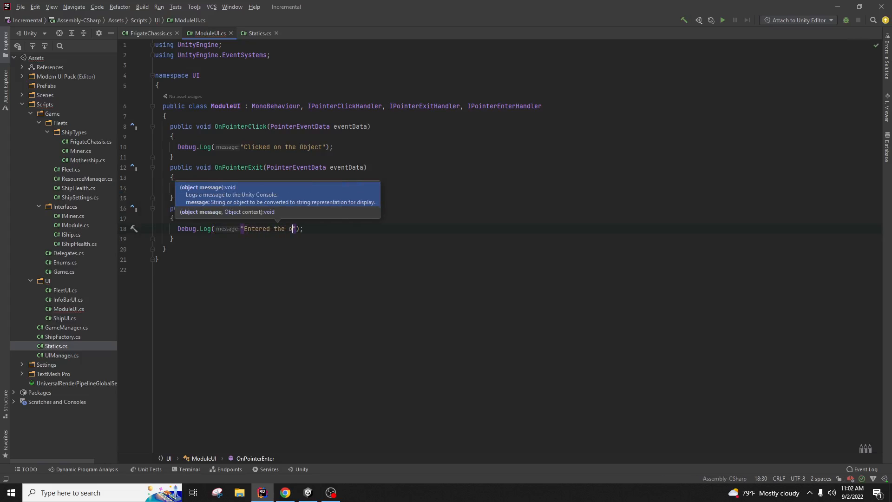
{"action": "left_click", "coordinate": [431, 182]}
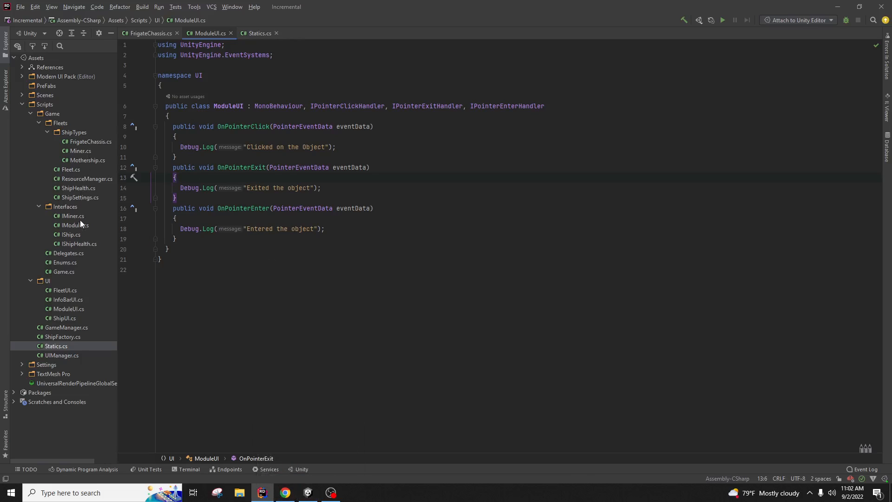
Step: In FleetUI.cs, comment out the CreateNewShipUI call with //
{"action": "double_click", "coordinate": [79, 291]}
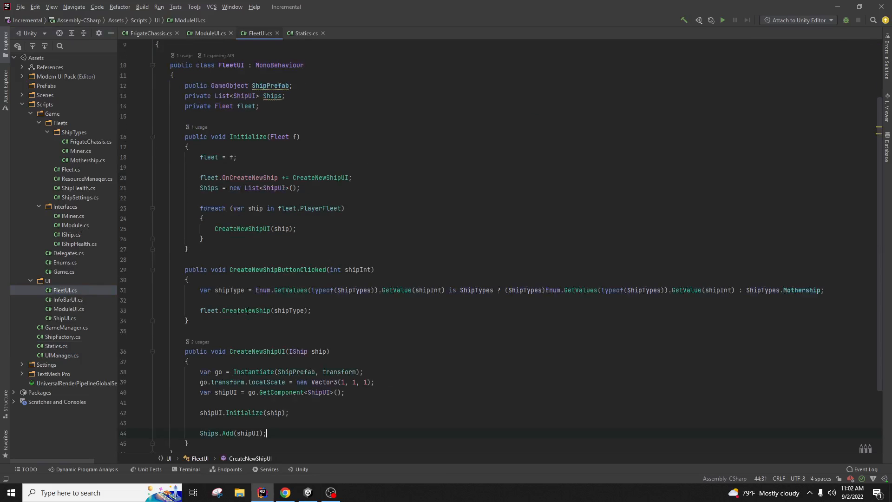
{"action": "left_click", "coordinate": [329, 239]}
{"action": "scroll", "coordinate": [325, 242], "scroll_direction": "up", "scroll_amount": 2}
{"action": "scroll", "coordinate": [316, 247], "scroll_direction": "down", "scroll_amount": 3}
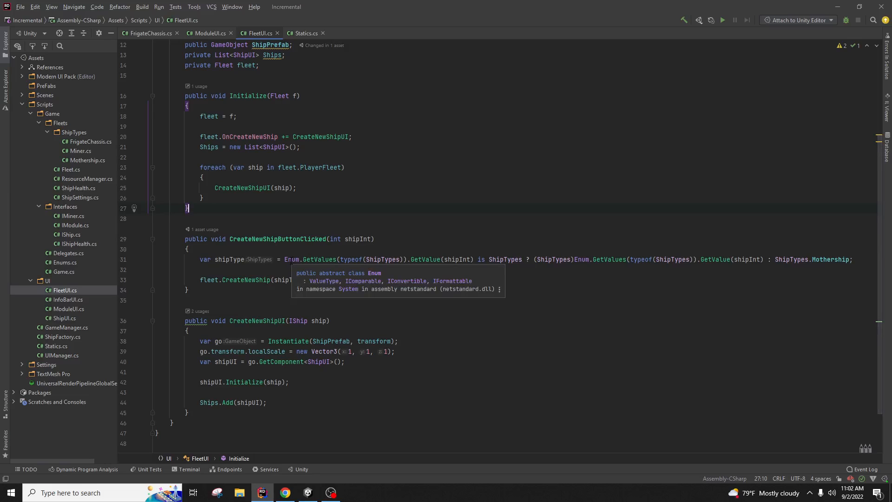
{"action": "scroll", "coordinate": [217, 240], "scroll_direction": "up", "scroll_amount": 1}
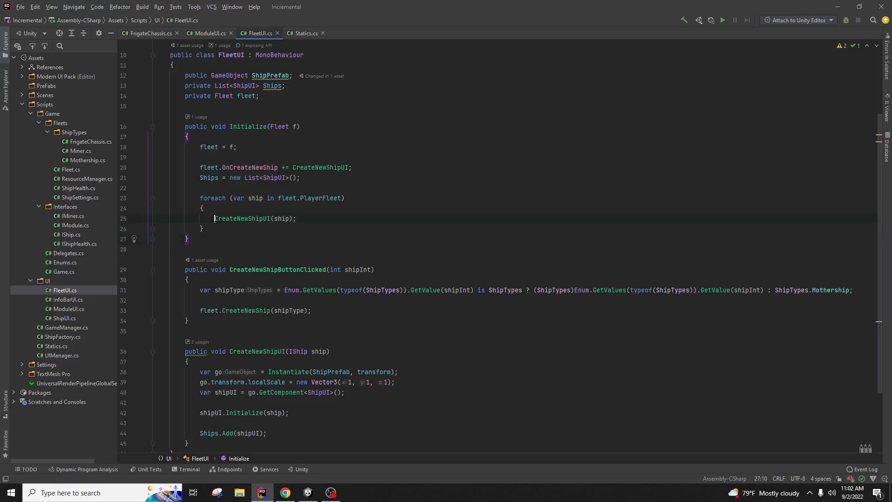
{"action": "type", "text": "//"}
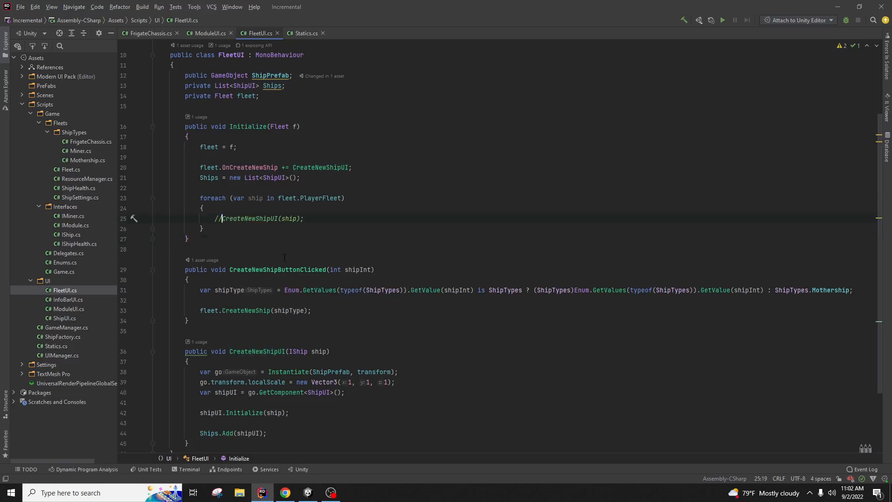
{"action": "key", "text": "Up"}
{"action": "scroll", "coordinate": [312, 223], "scroll_direction": "up", "scroll_amount": 1}
{"action": "scroll", "coordinate": [299, 210], "scroll_direction": "down", "scroll_amount": 1}
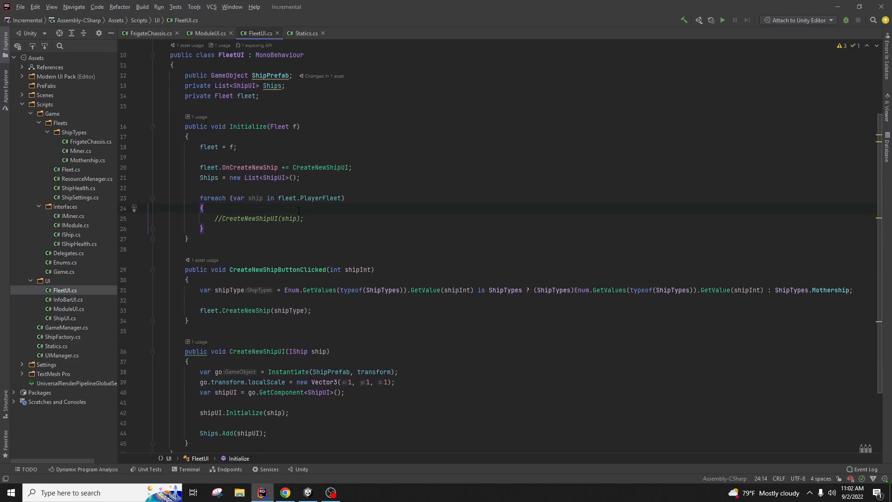
{"action": "scroll", "coordinate": [300, 260], "scroll_direction": "up", "scroll_amount": 1}
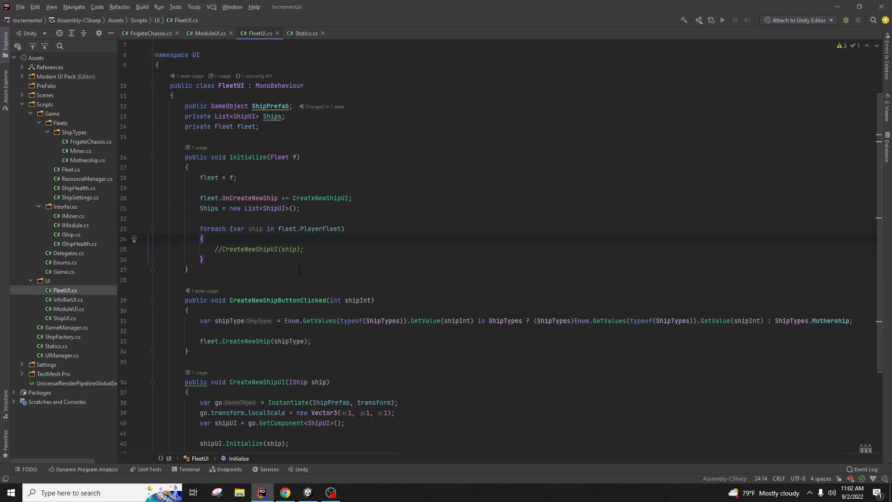
{"action": "left_click_drag", "start_coordinate": [305, 250], "coordinate": [240, 250]}
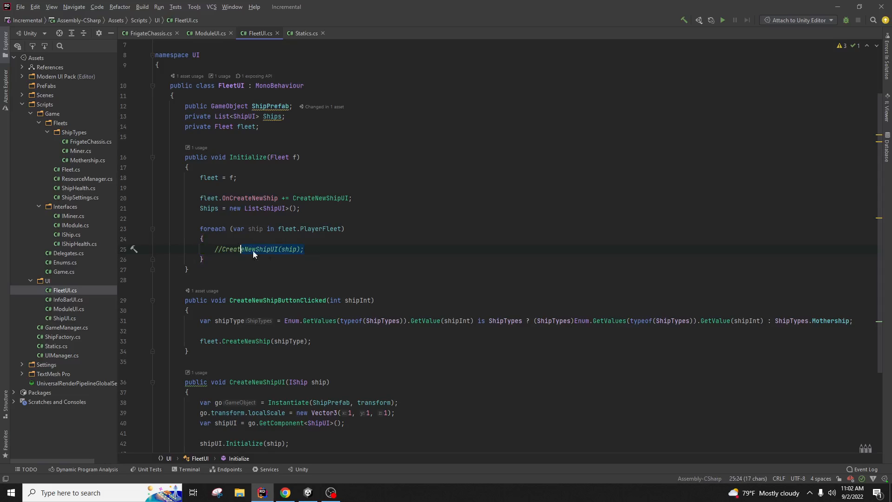
Step: Inspect the ShipPrefab field and where it is instantiated, then return to Unity
{"action": "left_click", "coordinate": [278, 106]}
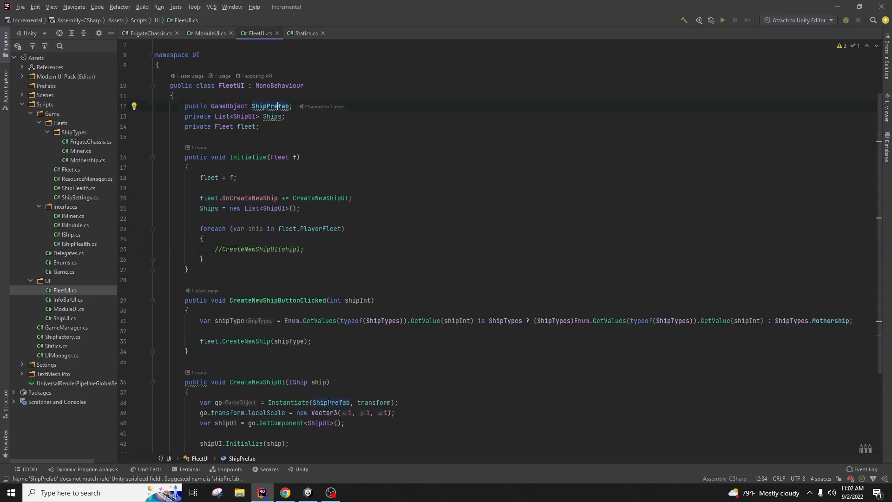
{"action": "scroll", "coordinate": [278, 106], "scroll_direction": "down", "scroll_amount": 1}
{"action": "left_click", "coordinate": [324, 372]}
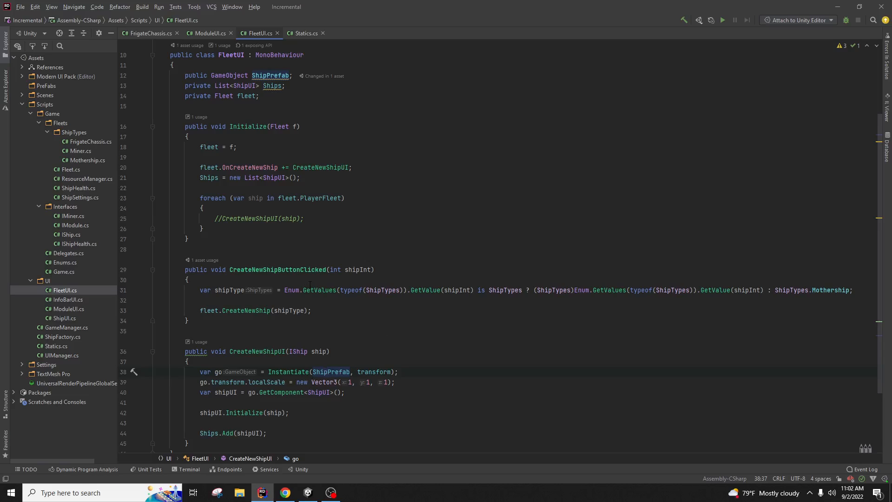
{"action": "left_click", "coordinate": [274, 75]}
{"action": "left_click", "coordinate": [316, 492]}
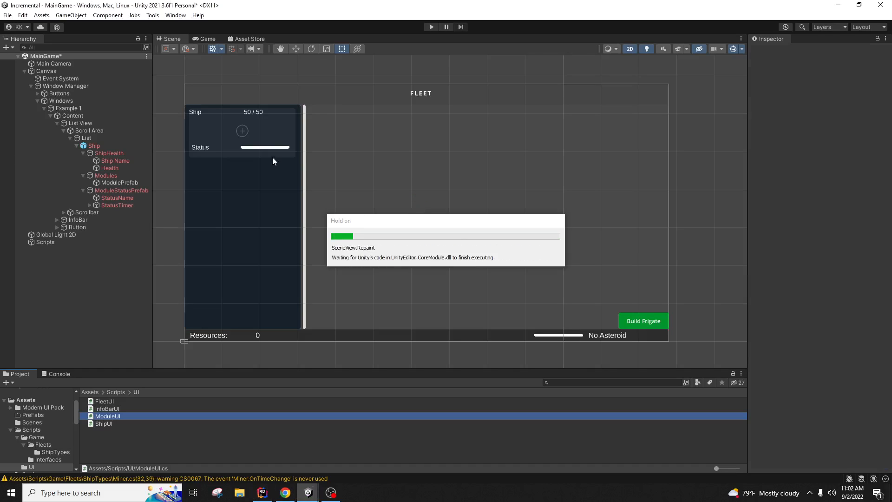
Step: Drag ModuleUI.cs onto ModulePrefab's Inspector and enter Play mode
{"action": "left_click", "coordinate": [431, 27]}
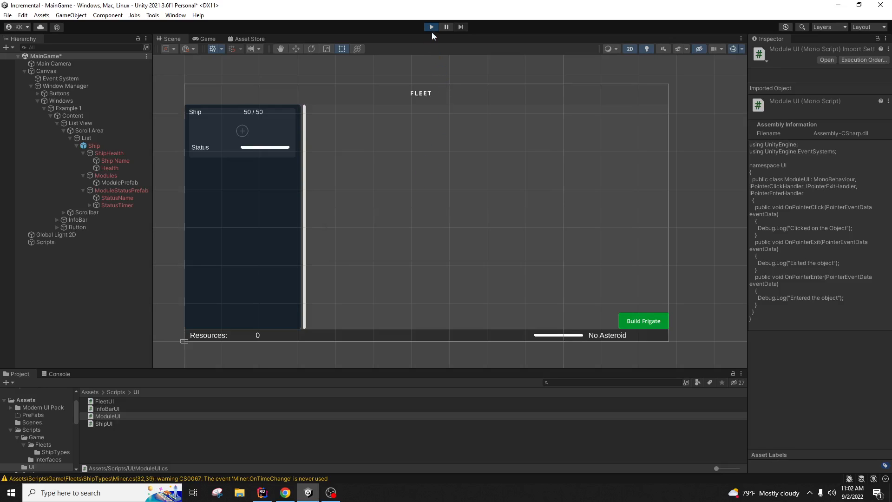
{"action": "left_click", "coordinate": [431, 27]}
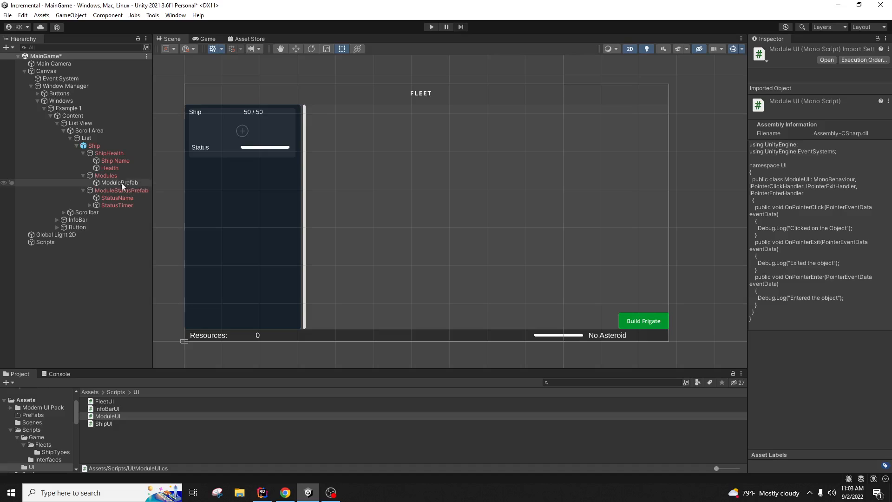
{"action": "left_click", "coordinate": [123, 183]}
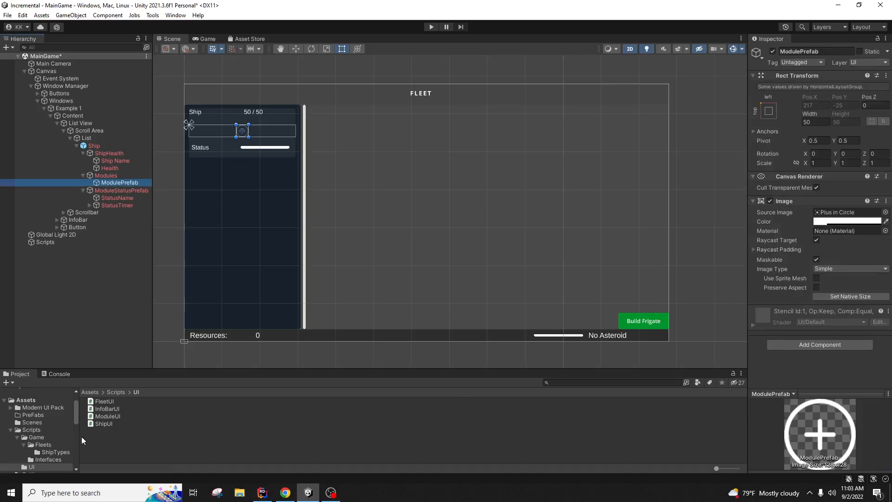
{"action": "left_click_drag", "start_coordinate": [103, 417], "coordinate": [756, 372]}
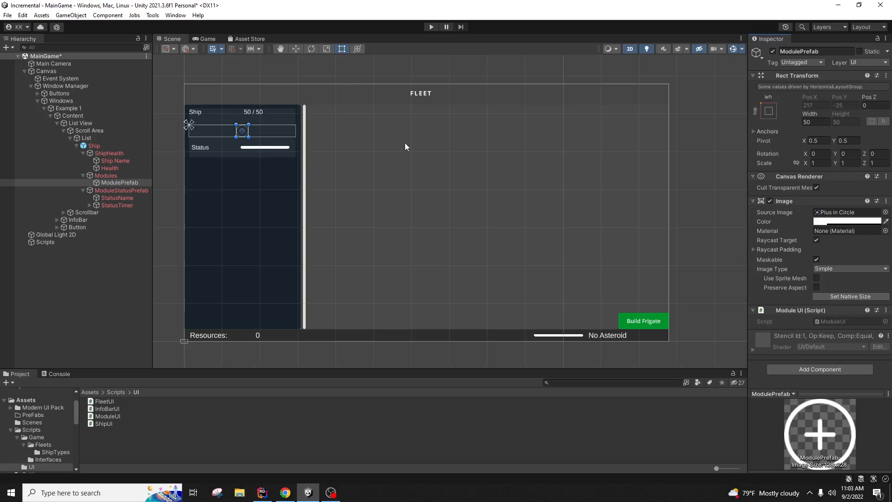
{"action": "left_click", "coordinate": [431, 27]}
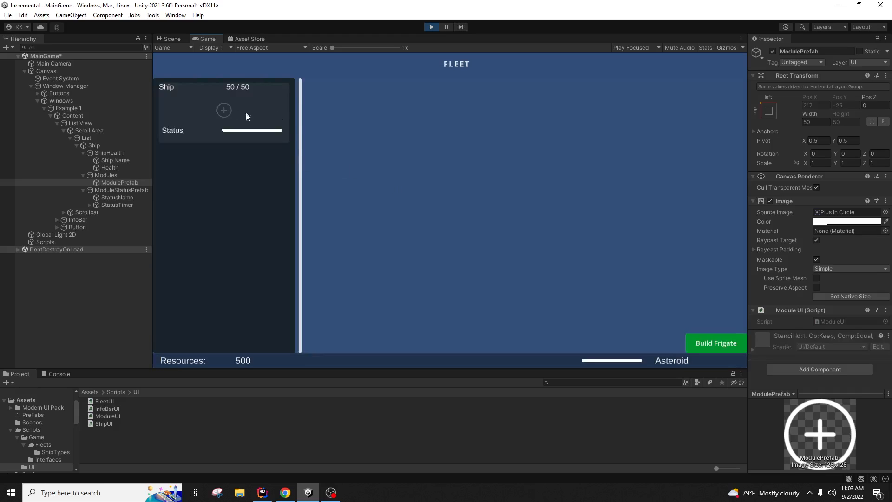
Step: With the Console shown, click the module plus icon across two play sessions, then stop Play
{"action": "left_click", "coordinate": [51, 374]}
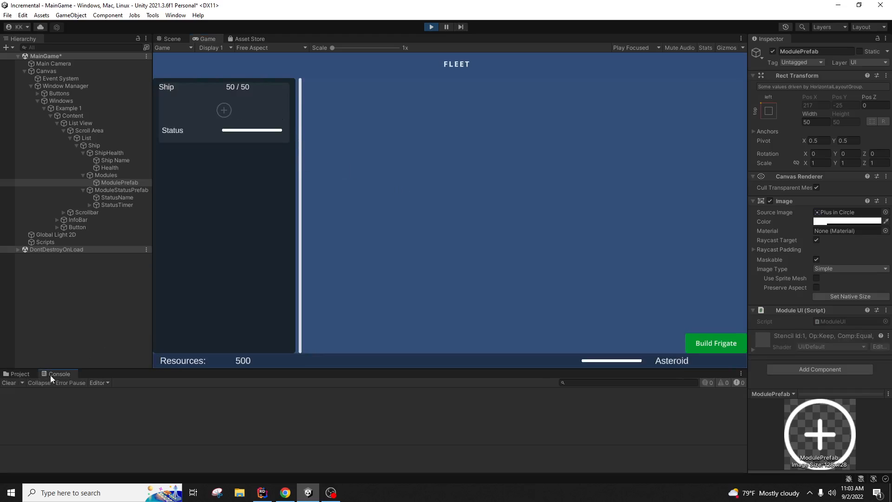
{"action": "left_click", "coordinate": [224, 112]}
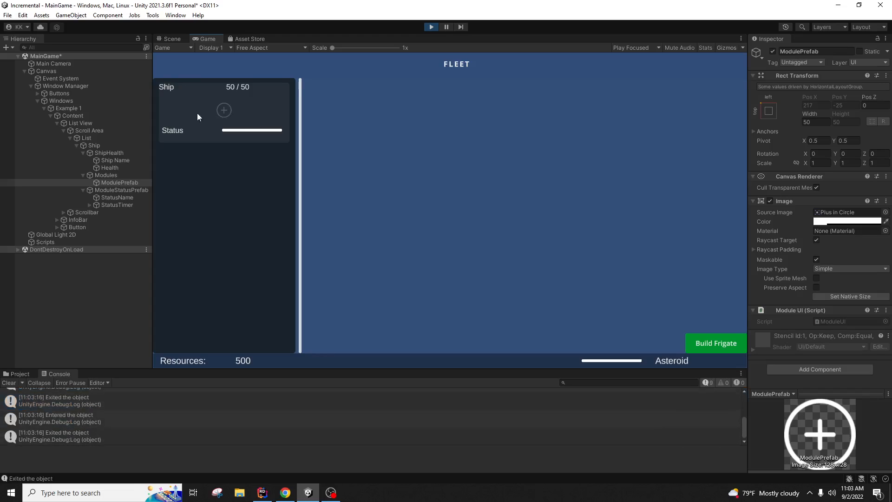
{"action": "left_click", "coordinate": [224, 115]}
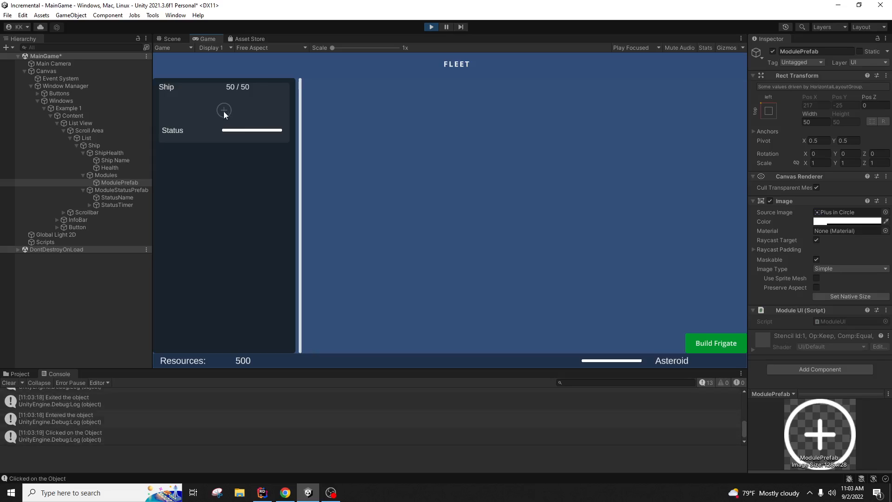
{"action": "left_click", "coordinate": [434, 27]}
{"action": "left_click", "coordinate": [431, 27]}
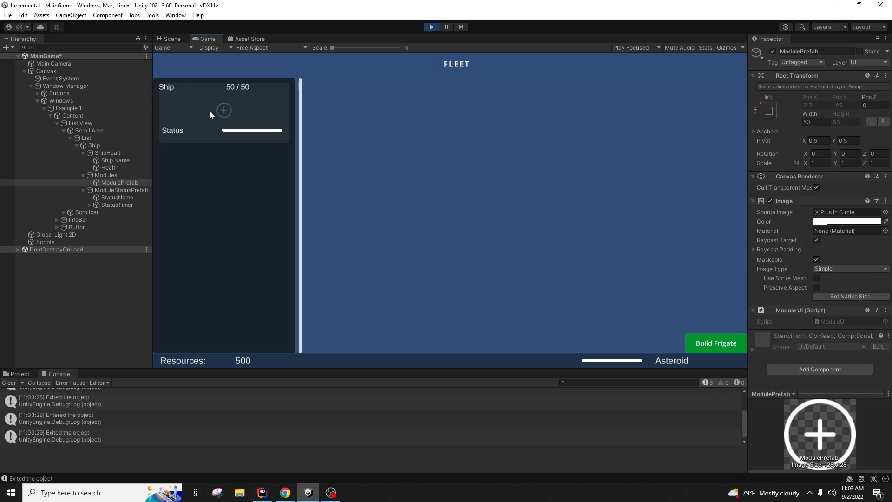
{"action": "left_click", "coordinate": [227, 112]}
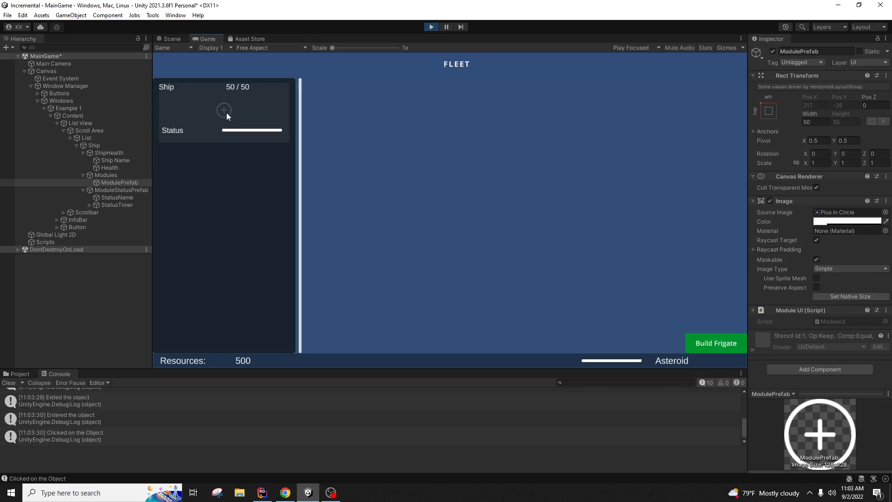
{"action": "left_click", "coordinate": [225, 113]}
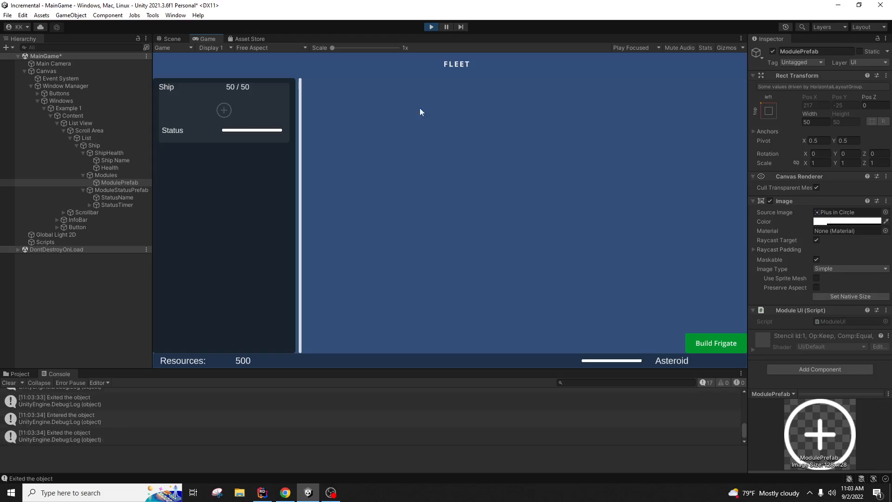
{"action": "left_click", "coordinate": [432, 28]}
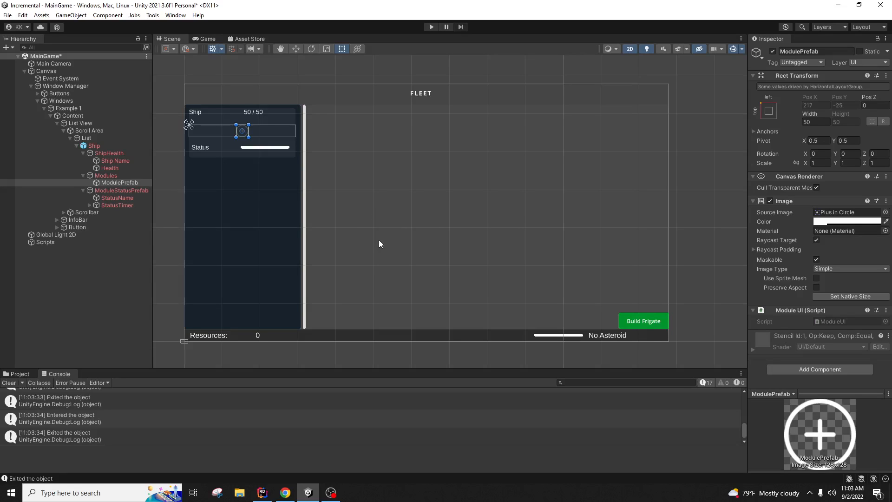
Step: In ModuleUI.cs, wrap the OnPointerExit and OnPointerEnter methods in /* */
{"action": "left_click", "coordinate": [262, 492]}
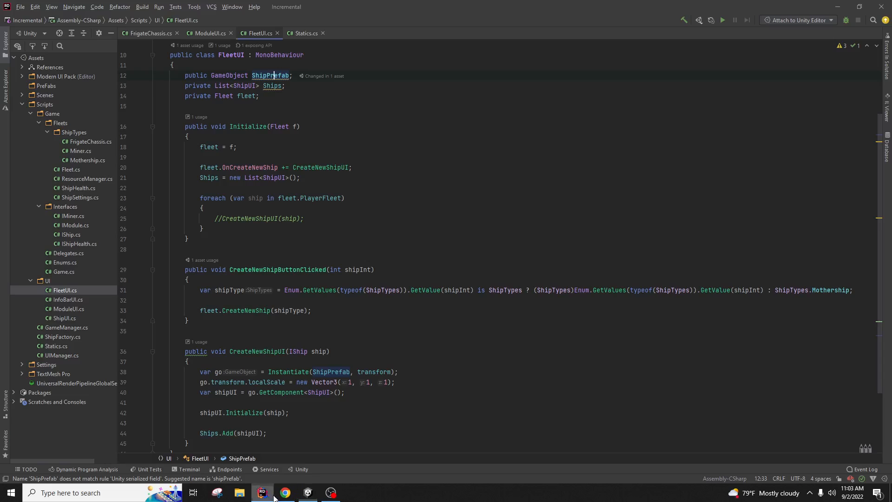
{"action": "left_click", "coordinate": [397, 209]}
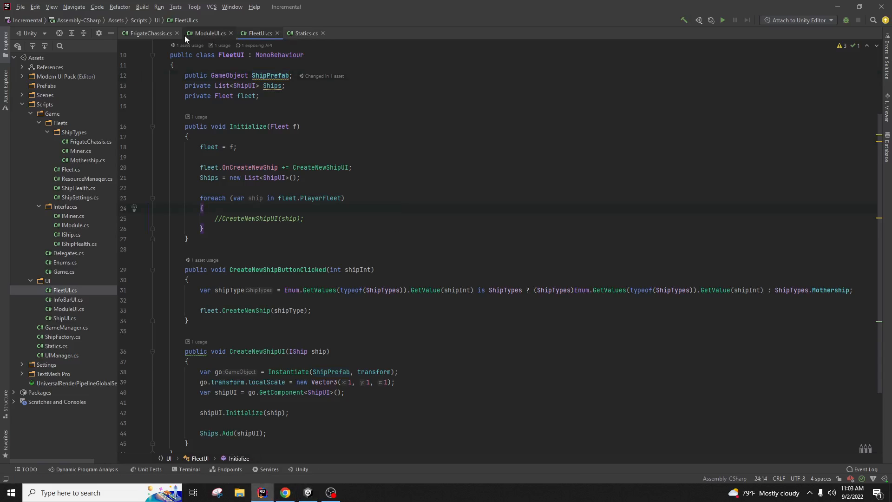
{"action": "left_click", "coordinate": [204, 34]}
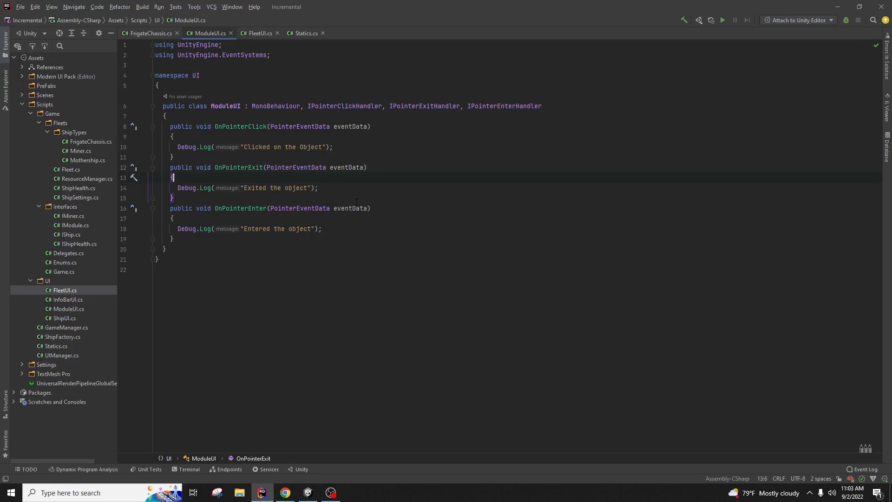
{"action": "left_click_drag", "start_coordinate": [327, 184], "coordinate": [178, 191]}
{"action": "left_click", "coordinate": [171, 167]}
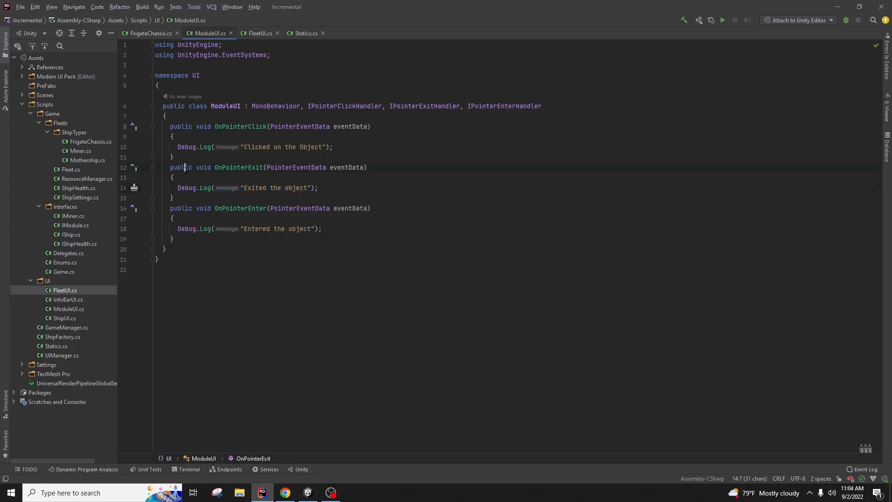
{"action": "type", "text": "/*"}
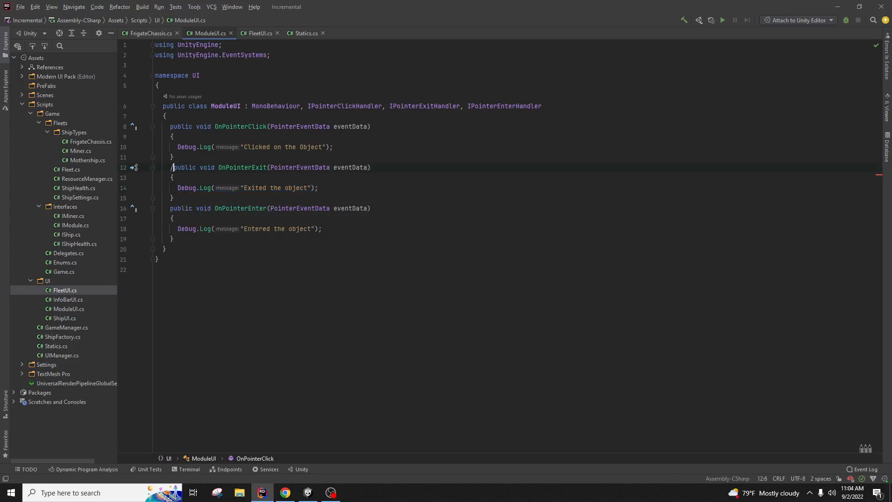
{"action": "left_click", "coordinate": [192, 238]}
{"action": "type", "text": "*/"}
{"action": "left_click", "coordinate": [211, 157]}
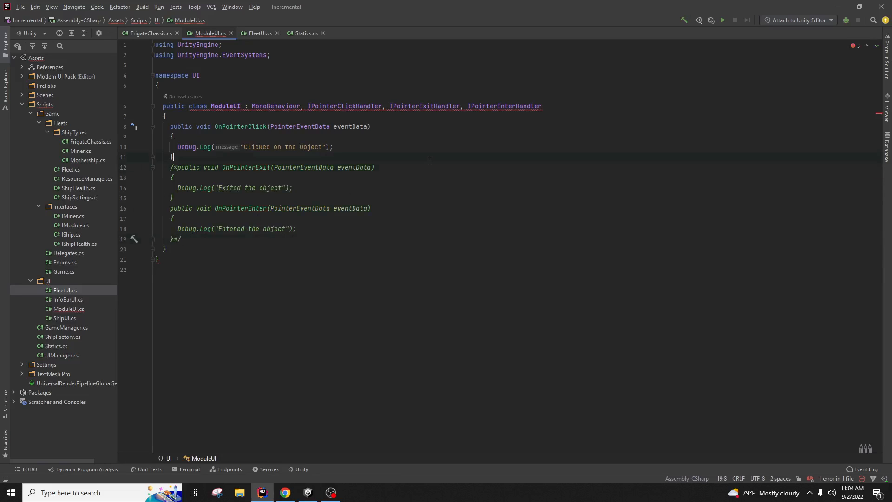
{"action": "left_click", "coordinate": [384, 237]}
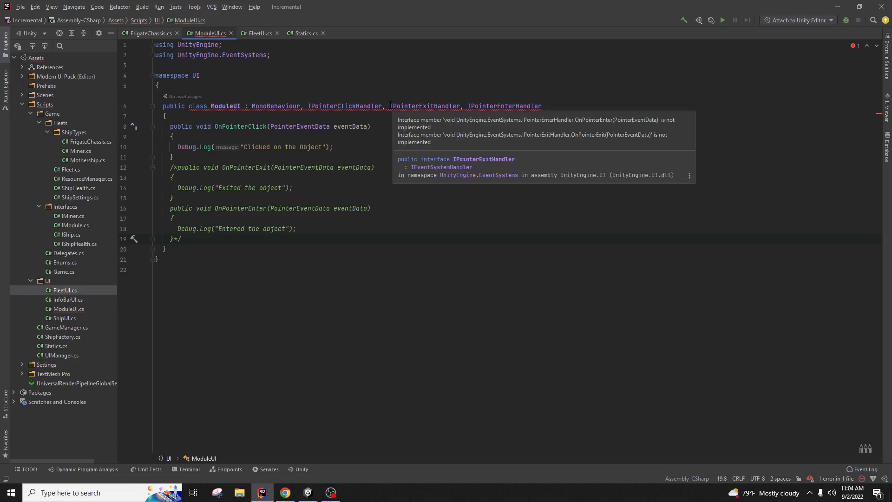
Step: Comment out the exit and enter interfaces with // after IPointerClickHandler, then return to Unity
{"action": "left_click", "coordinate": [390, 108]}
{"action": "left_click", "coordinate": [383, 110]}
{"action": "type", "text": "//"}
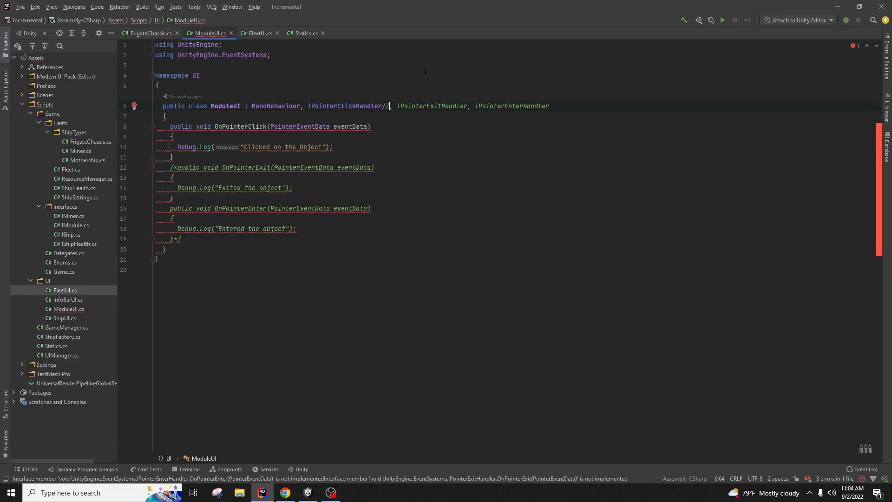
{"action": "left_click", "coordinate": [424, 75]}
{"action": "left_click", "coordinate": [379, 198]}
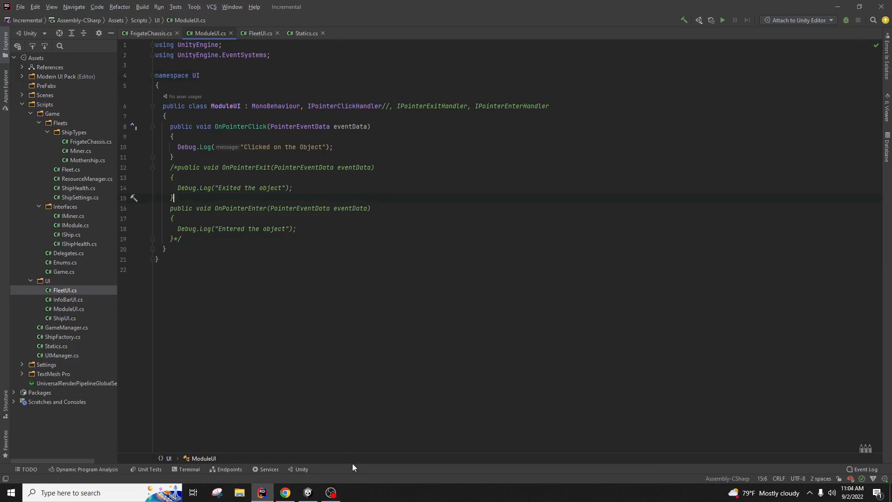
{"action": "left_click", "coordinate": [311, 493]}
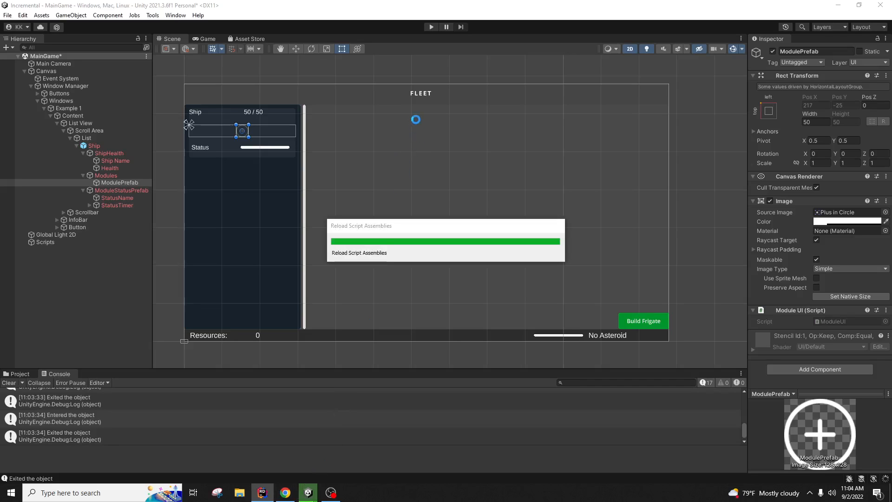
Step: Play-test the game, clicking the module plus icon three times, then stop and return to Rider
{"action": "left_click", "coordinate": [432, 27]}
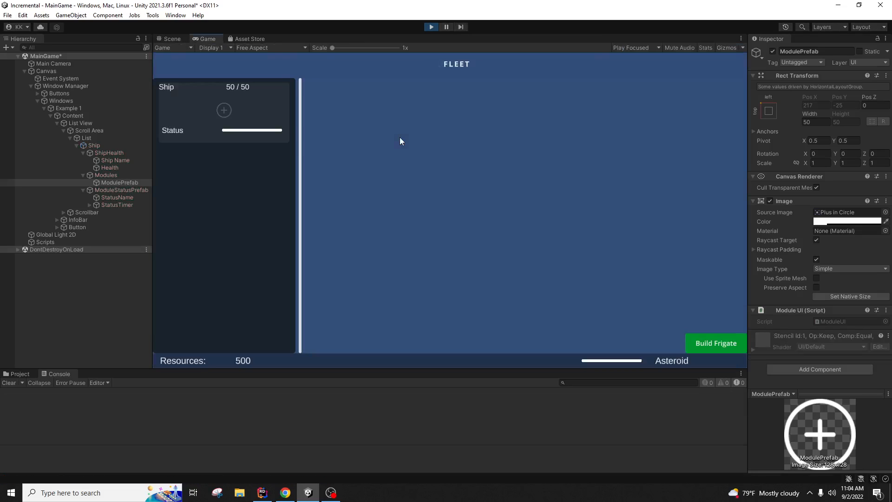
{"action": "left_click", "coordinate": [224, 110]}
{"action": "left_click", "coordinate": [222, 111]}
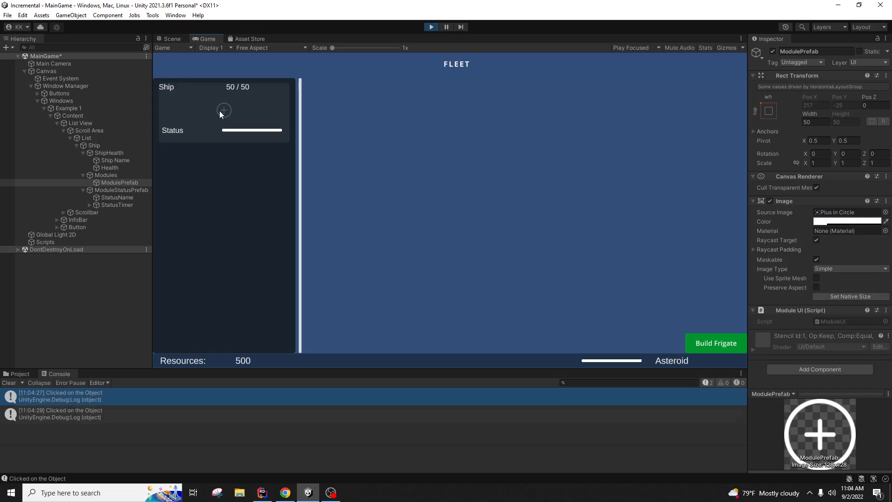
{"action": "left_click", "coordinate": [223, 111]}
{"action": "left_click", "coordinate": [428, 27]}
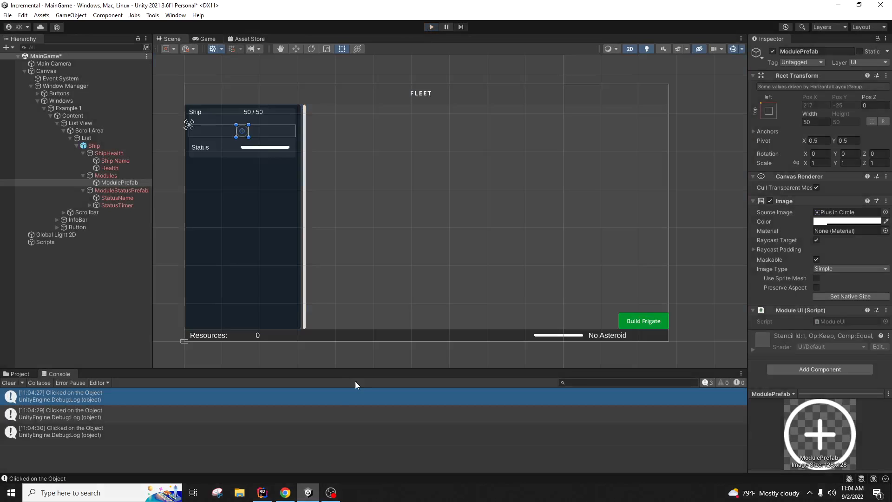
{"action": "left_click", "coordinate": [262, 493]}
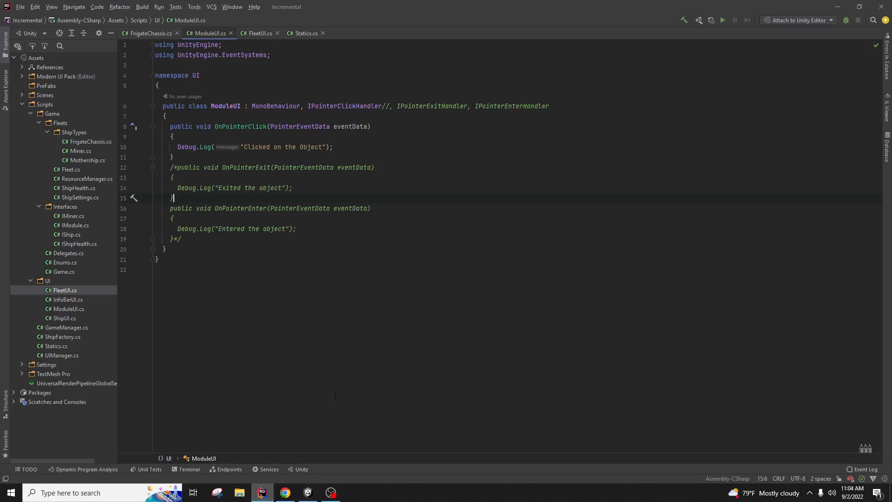
Step: Remove the opening and closing comment markers around the pointer handler code in ModuleUI
{"action": "left_click", "coordinate": [286, 231]}
{"action": "left_click", "coordinate": [296, 187]}
{"action": "left_click", "coordinate": [177, 168]}
{"action": "key", "text": "BackSpace"}
{"action": "key", "text": "BackSpace"}
{"action": "left_click", "coordinate": [182, 239]}
{"action": "key", "text": "BackSpace"}
{"action": "key", "text": "BackSpace"}
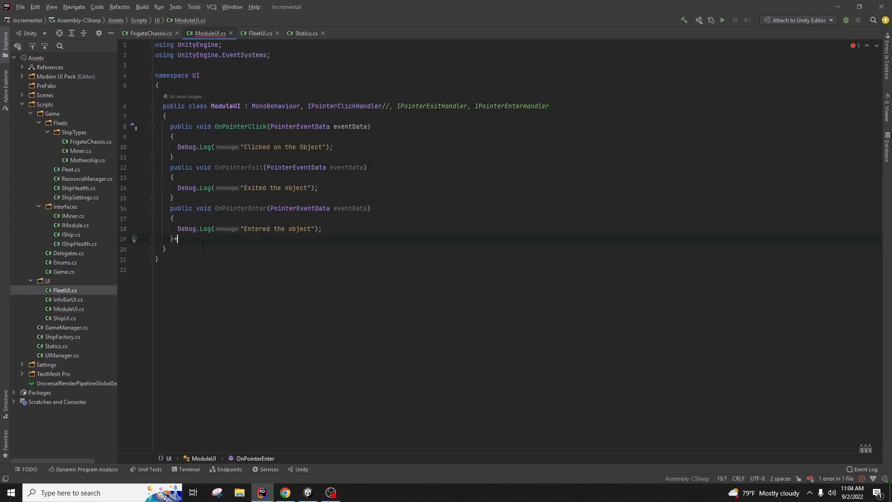
Step: Replace OnPointerExit's log line, erase the partial 'transform.co' so the handler is empty, and recompile in Unity
{"action": "left_click", "coordinate": [332, 192]}
{"action": "key", "text": "shift+Home"}
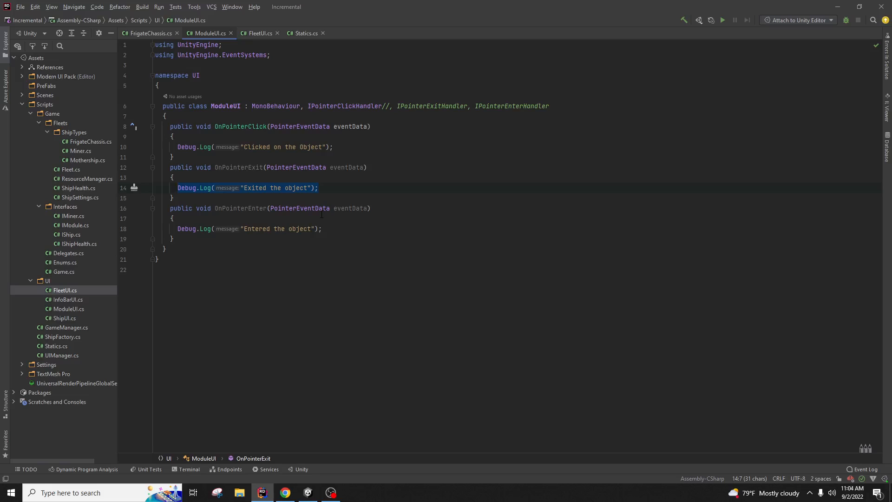
{"action": "type", "text": "transform.al"}
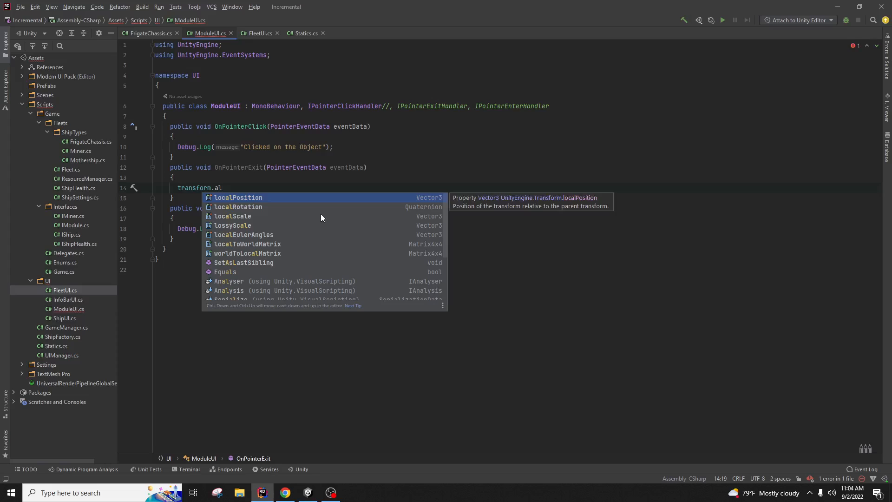
{"action": "key", "text": "BackSpace"}
{"action": "key", "text": "BackSpace"}
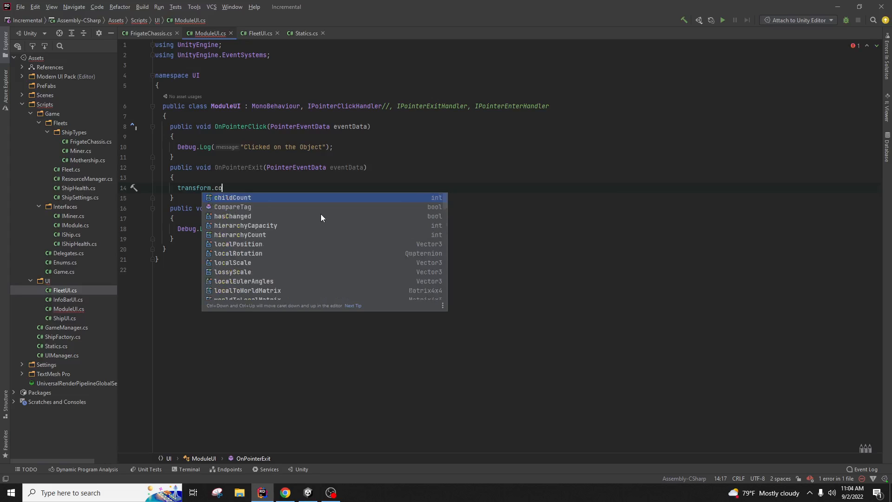
{"action": "type", "text": "co"}
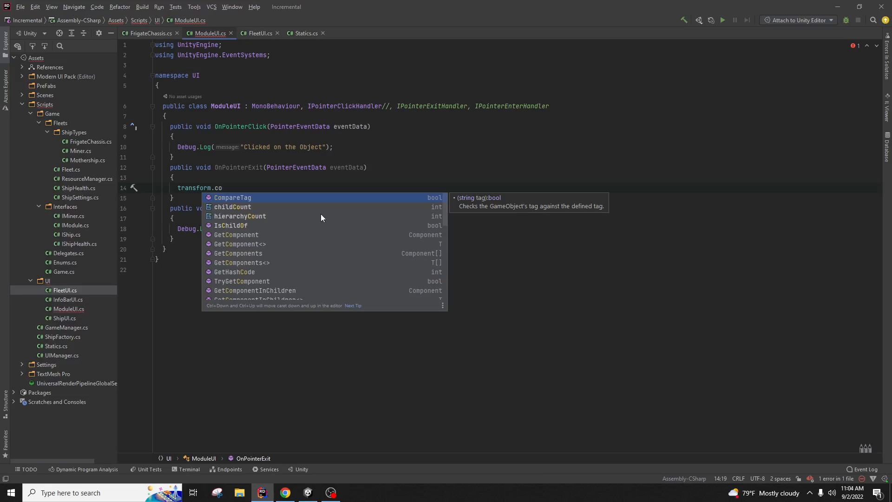
{"action": "key", "text": "BackSpace"}
{"action": "key", "text": "BackSpace"}
{"action": "key", "text": "BackSpace"}
{"action": "key", "text": "BackSpace"}
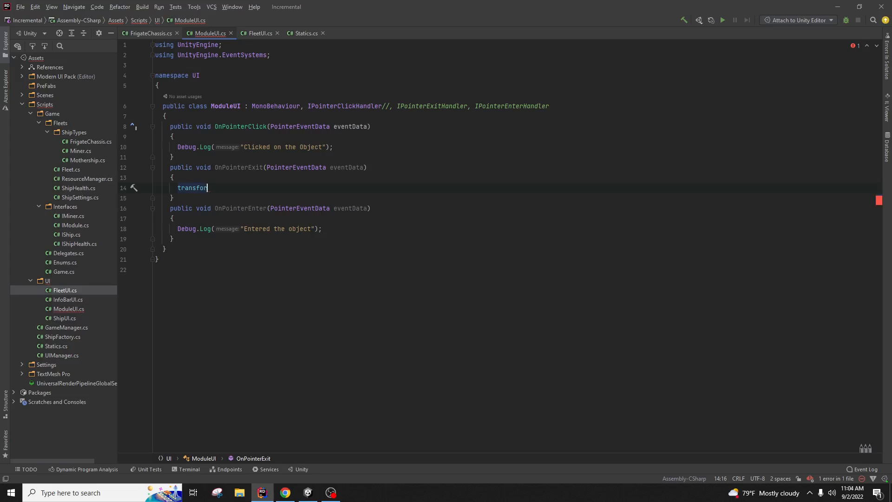
{"action": "key", "text": "BackSpace"}
{"action": "key", "text": "BackSpace"}
{"action": "key", "text": "BackSpace"}
{"action": "key", "text": "BackSpace"}
{"action": "key", "text": "BackSpace"}
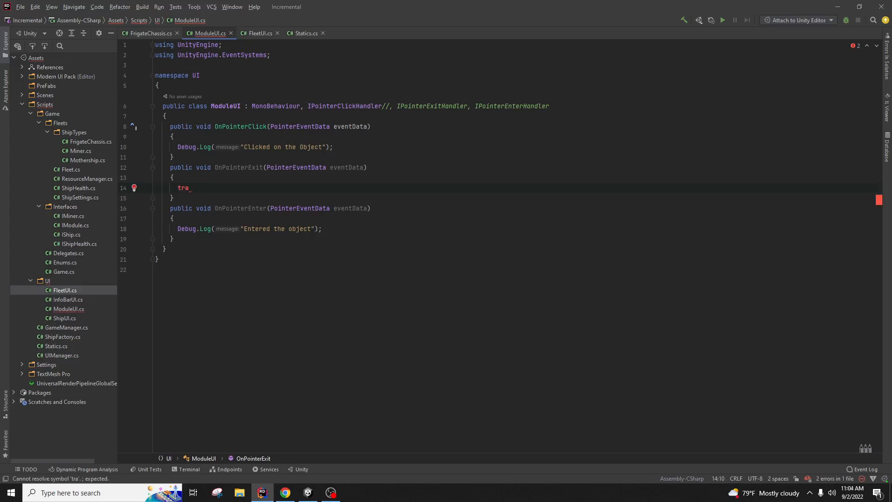
{"action": "key", "text": "BackSpace"}
{"action": "key", "text": "BackSpace"}
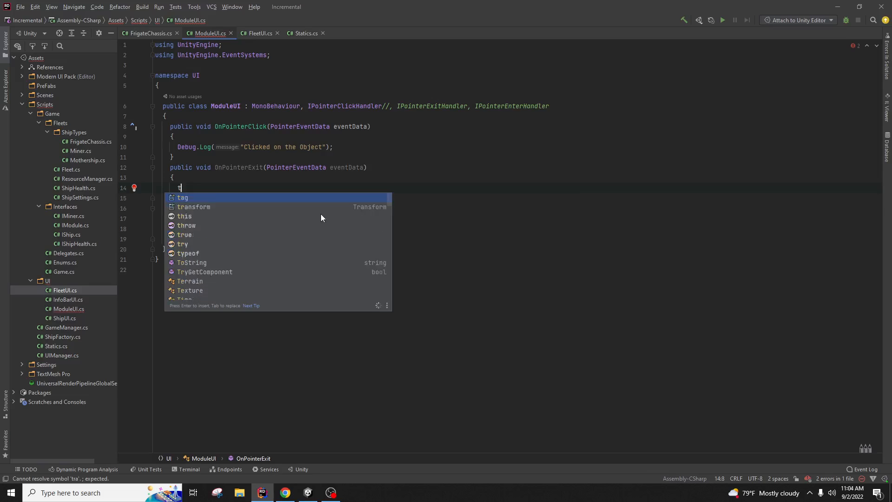
{"action": "key", "text": "BackSpace"}
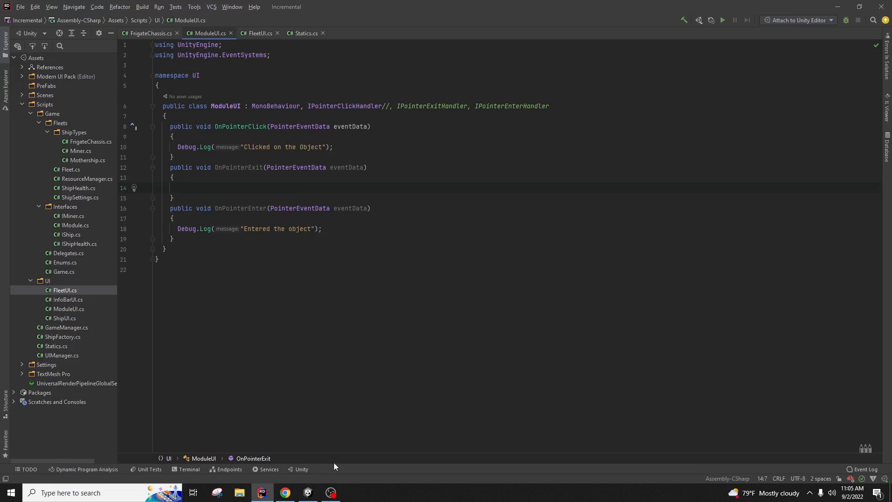
{"action": "left_click", "coordinate": [308, 493]}
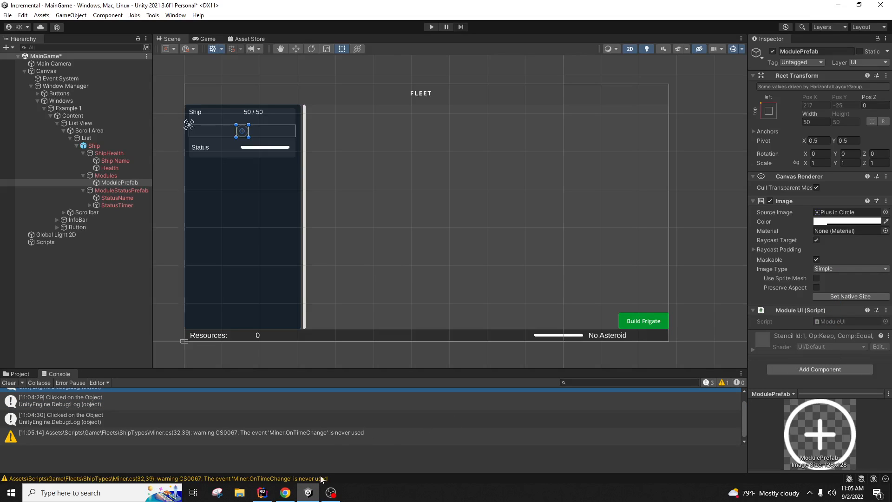
Step: Declare 'public Image background;' at the top of the ModuleUI class
{"action": "left_click", "coordinate": [262, 493]}
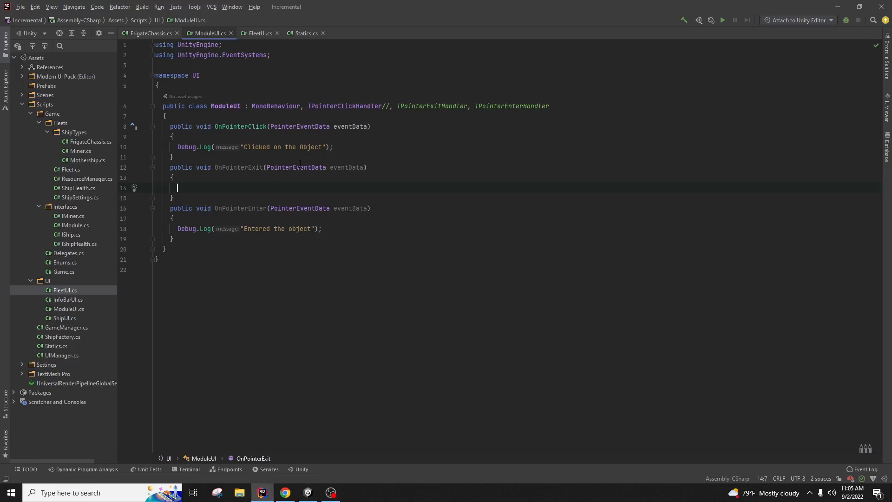
{"action": "left_click", "coordinate": [280, 117]}
{"action": "key", "text": "Return"}
{"action": "key", "text": "Return"}
{"action": "key", "text": "Up"}
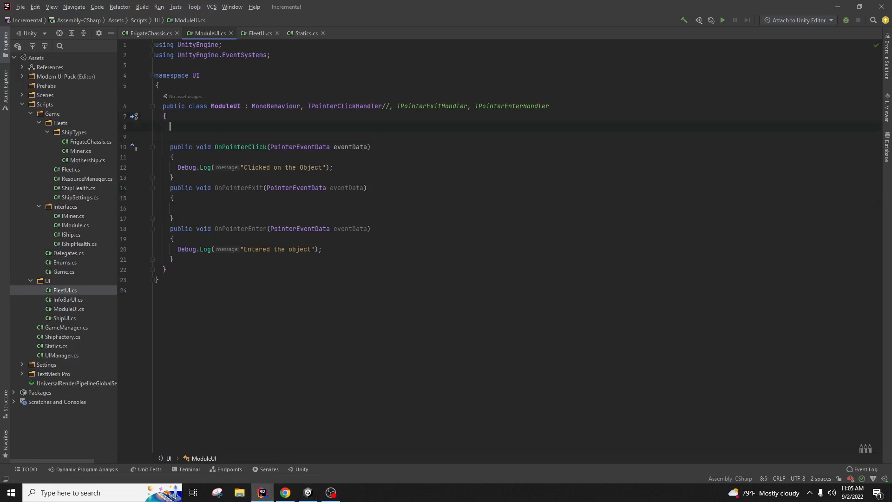
{"action": "type", "text": "public Image "}
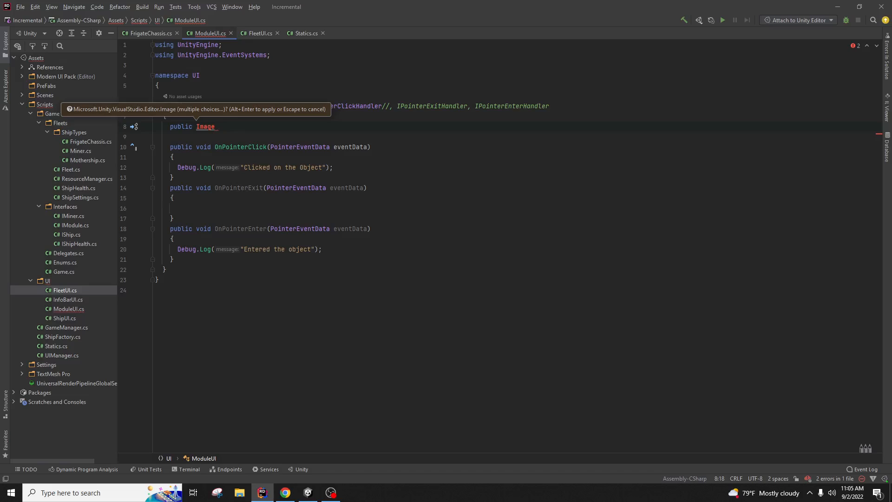
{"action": "type", "text": "background;"}
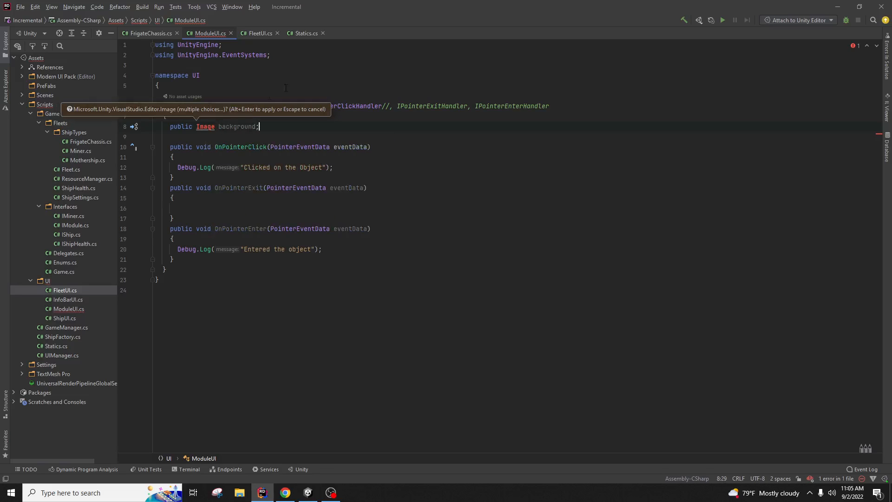
Step: Resolve the Image type by importing UnityEngine.UI.Image
{"action": "left_click", "coordinate": [207, 127]}
{"action": "key", "text": "alt+Return"}
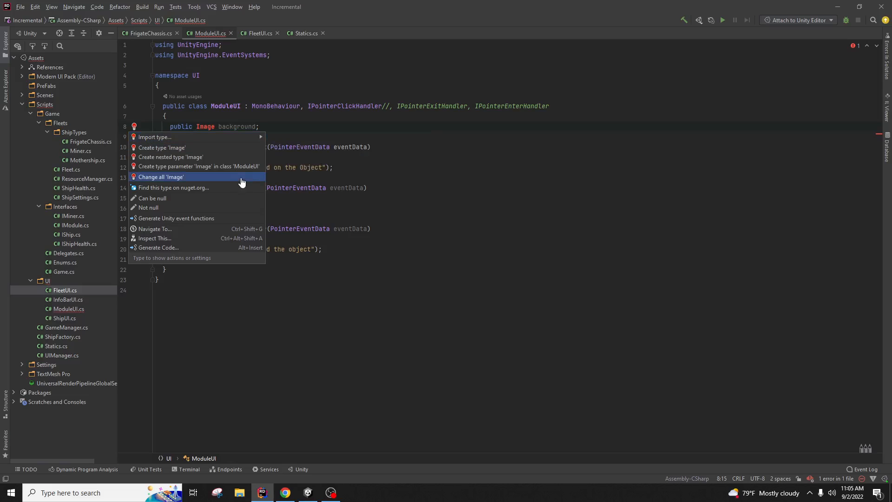
{"action": "left_click", "coordinate": [217, 132]}
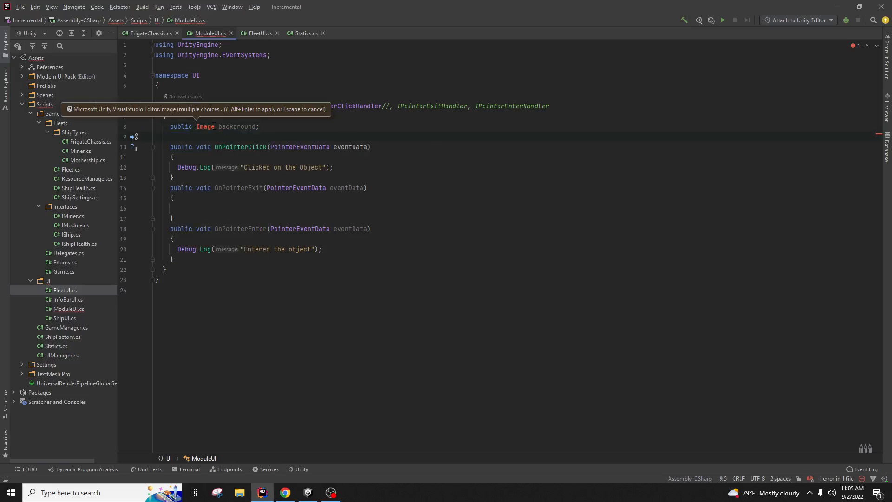
{"action": "right_click", "coordinate": [214, 124]}
{"action": "left_click", "coordinate": [225, 132]}
{"action": "mouse_move", "coordinate": [223, 142]}
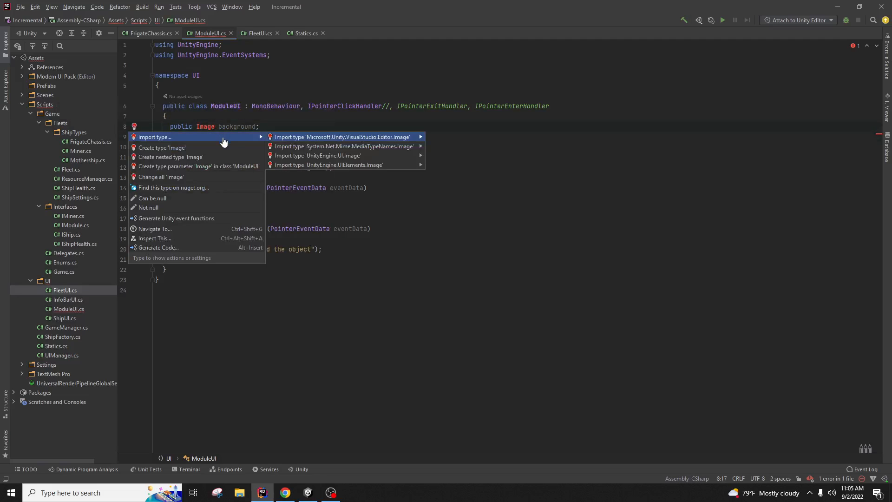
{"action": "left_click", "coordinate": [321, 155]}
{"action": "left_click", "coordinate": [335, 261]}
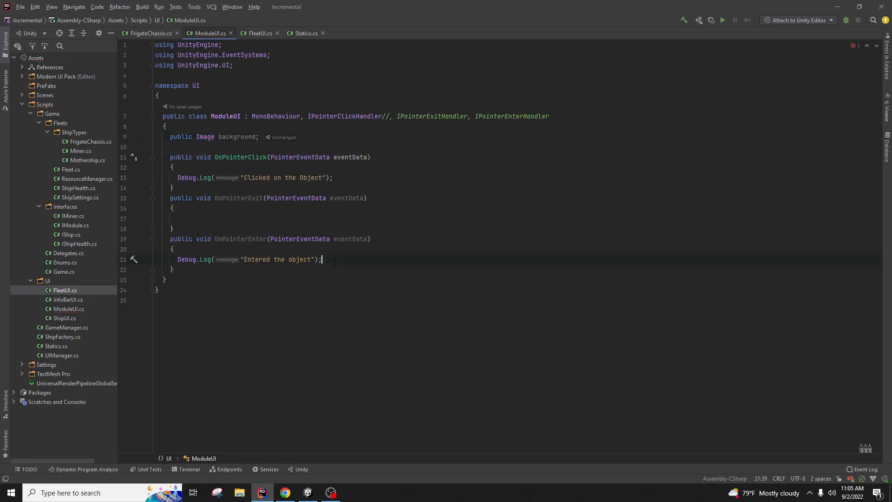
{"action": "left_click", "coordinate": [372, 218]}
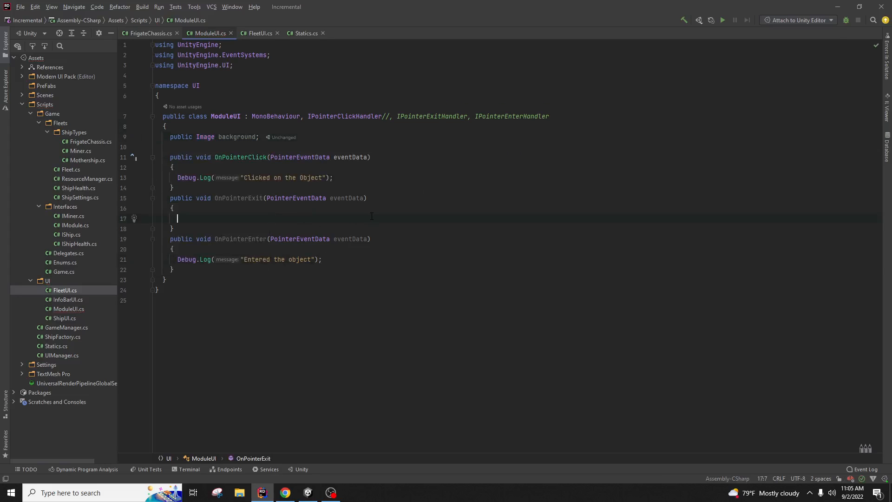
Step: Make OnPointerExit set background.color = new Color(1, 1, 1, 0.5)
{"action": "type", "text": "background."}
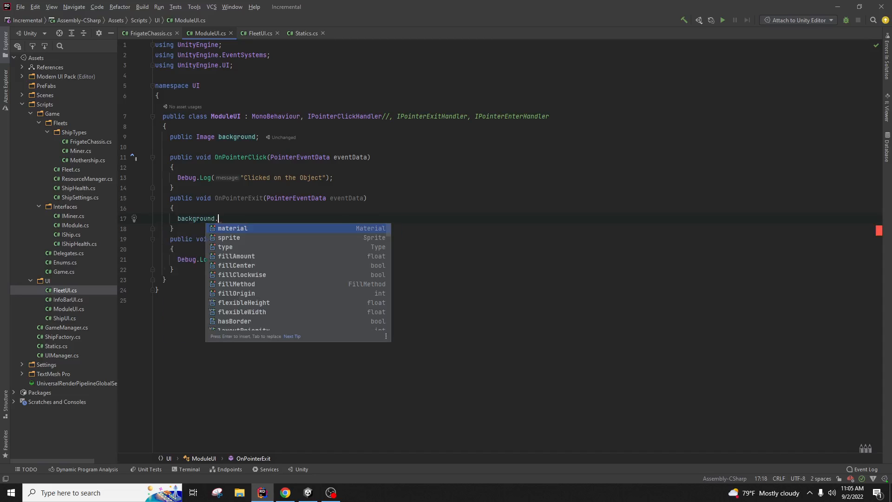
{"action": "type", "text": "color.a"}
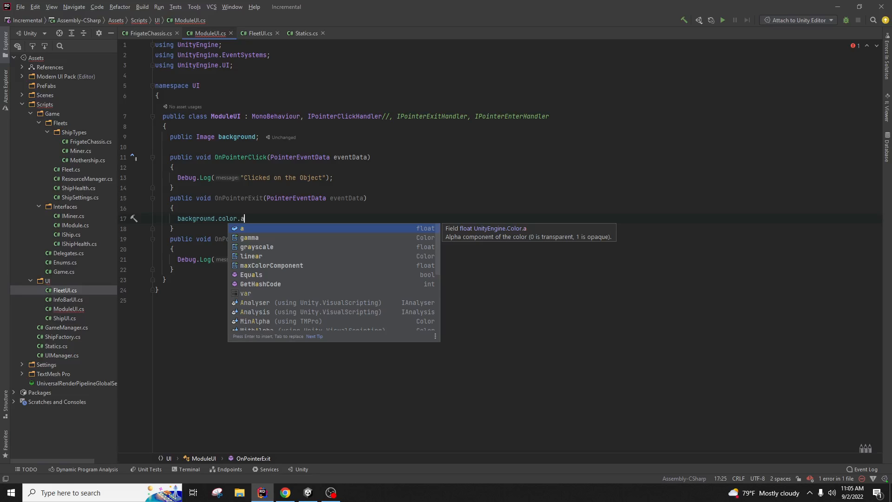
{"action": "key", "text": "BackSpace"}
{"action": "key", "text": "BackSpace"}
{"action": "type", "text": "= "}
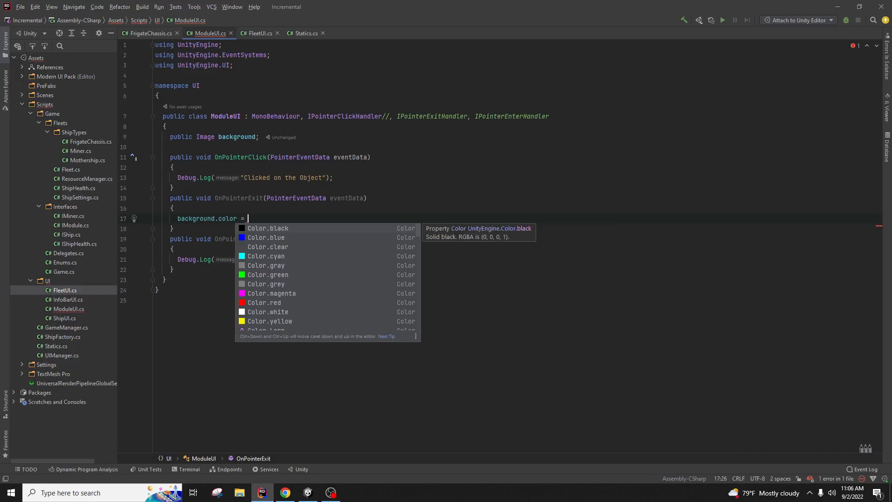
{"action": "type", "text": "new"}
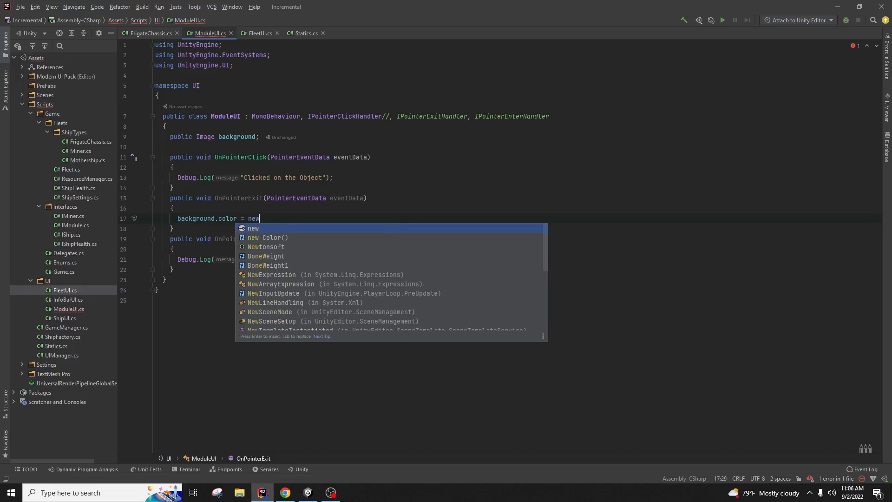
{"action": "key", "text": "BackSpace"}
{"action": "key", "text": "BackSpace"}
{"action": "key", "text": "BackSpace"}
{"action": "key", "text": "BackSpace"}
{"action": "key", "text": "BackSpace"}
{"action": "key", "text": "BackSpace"}
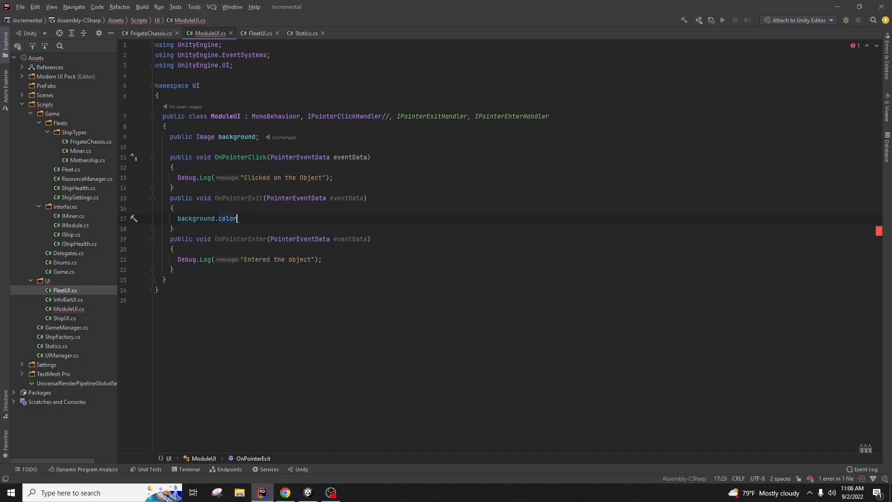
{"action": "type", "text": ".a = "}
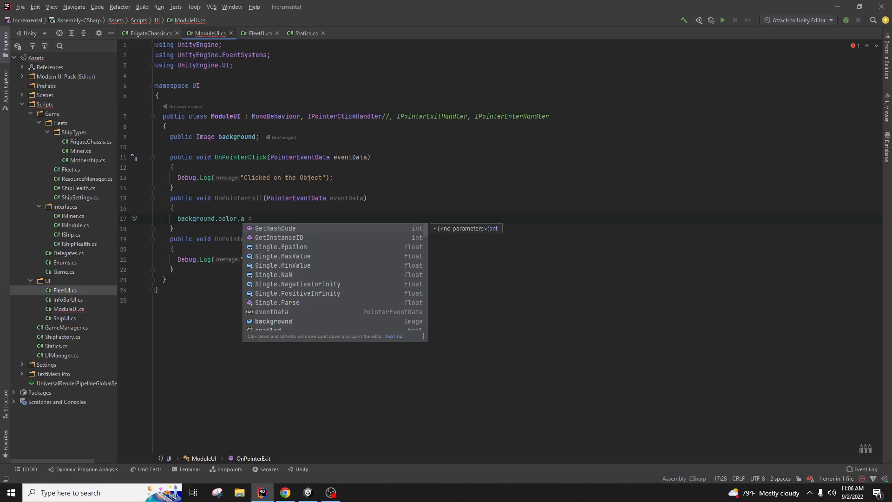
{"action": "type", "text": "0.5;"}
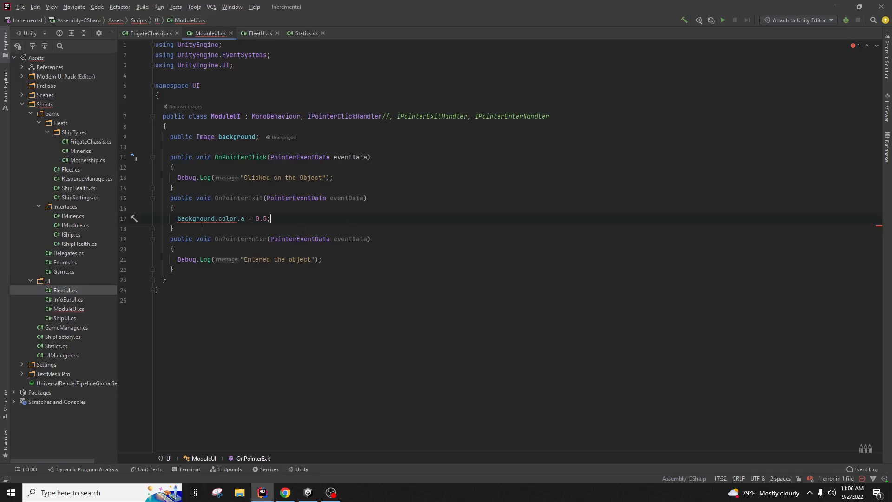
{"action": "mouse_move", "coordinate": [203, 219]}
{"action": "left_click_drag", "start_coordinate": [270, 218], "coordinate": [234, 219]}
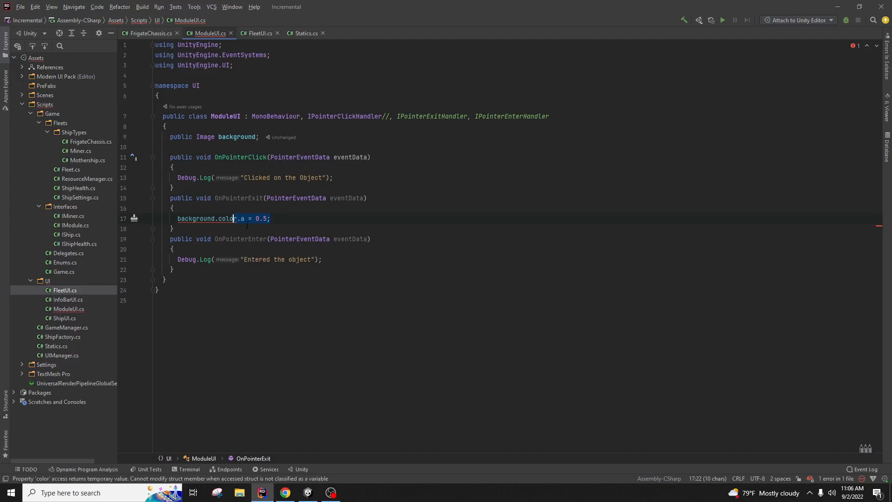
{"action": "type", "text": "r = "}
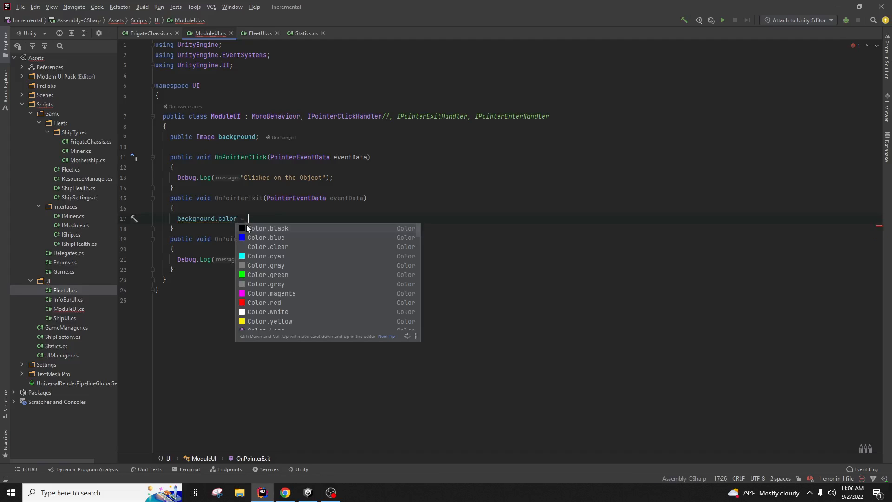
{"action": "type", "text": "new Color(1, 1, 1, "}
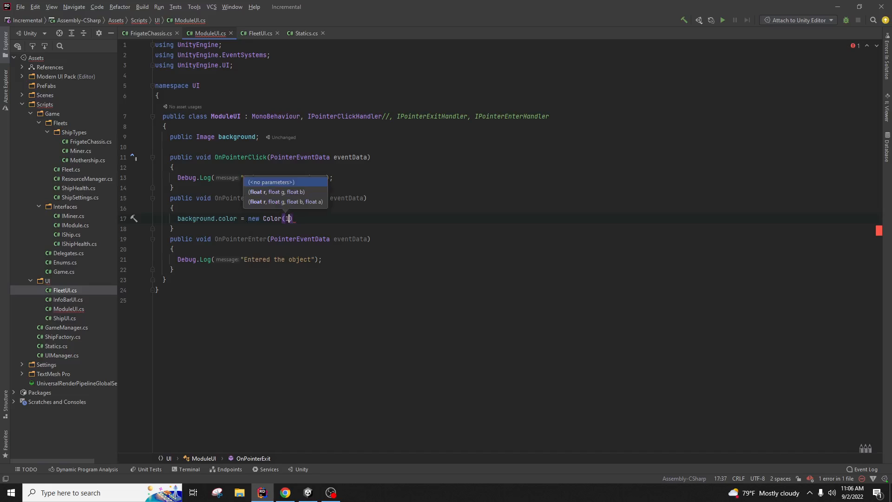
{"action": "type", "text": "0.5);"}
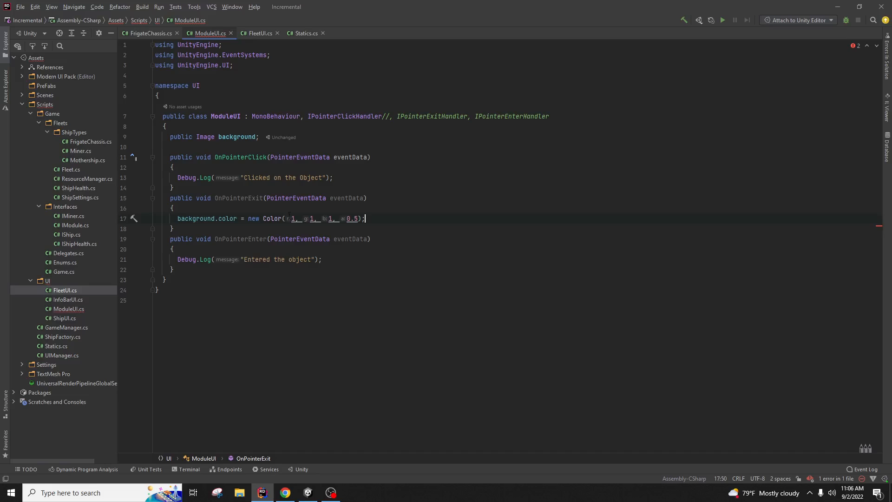
Step: Replace OnPointerEnter's Debug.Log with the same colour statement using 0.25 alpha, and recompile in Unity
{"action": "key", "text": "Down"}
{"action": "key", "text": "Down"}
{"action": "key", "text": "Down"}
{"action": "key", "text": "Down"}
{"action": "left_click_drag", "start_coordinate": [387, 220], "coordinate": [178, 219]}
{"action": "key", "text": "ctrl+c"}
{"action": "left_click_drag", "start_coordinate": [267, 260], "coordinate": [178, 260]}
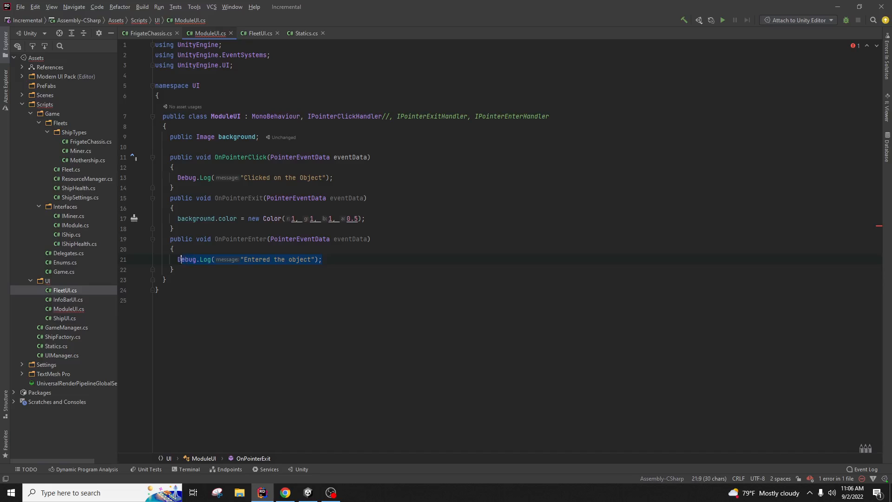
{"action": "key", "text": "ctrl+v"}
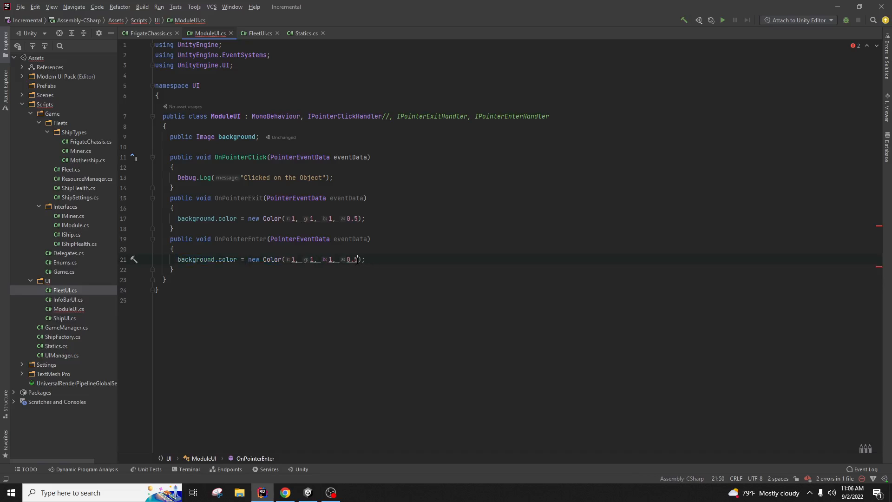
{"action": "key", "text": "BackSpace"}
{"action": "type", "text": ".25"}
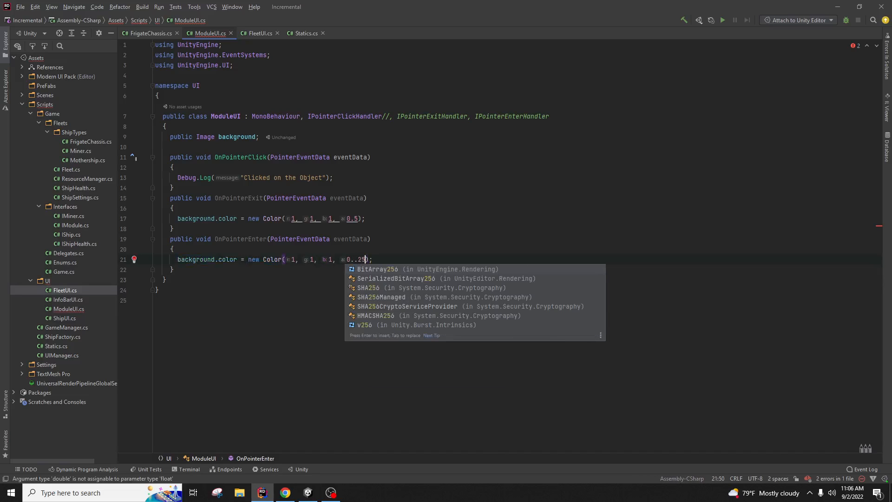
{"action": "key", "text": "BackSpace"}
{"action": "key", "text": "BackSpace"}
{"action": "key", "text": "BackSpace"}
{"action": "type", "text": "25"}
{"action": "left_click", "coordinate": [428, 179]}
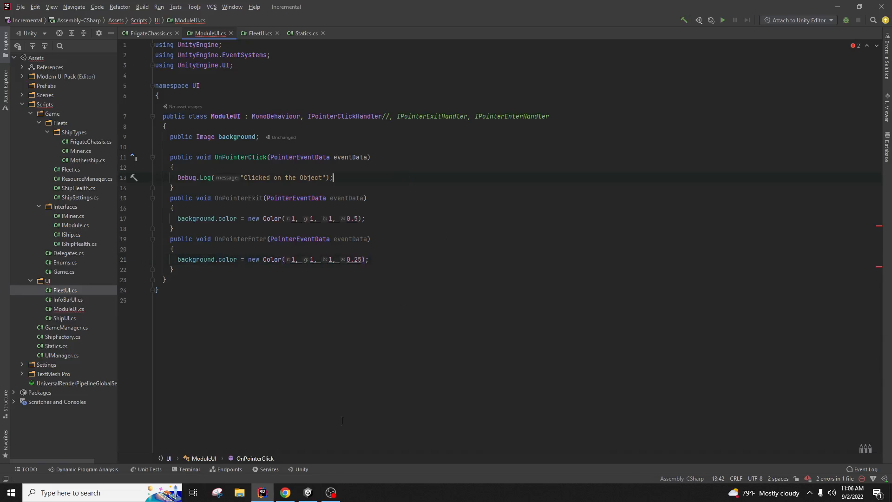
{"action": "key", "text": "alt+Tab"}
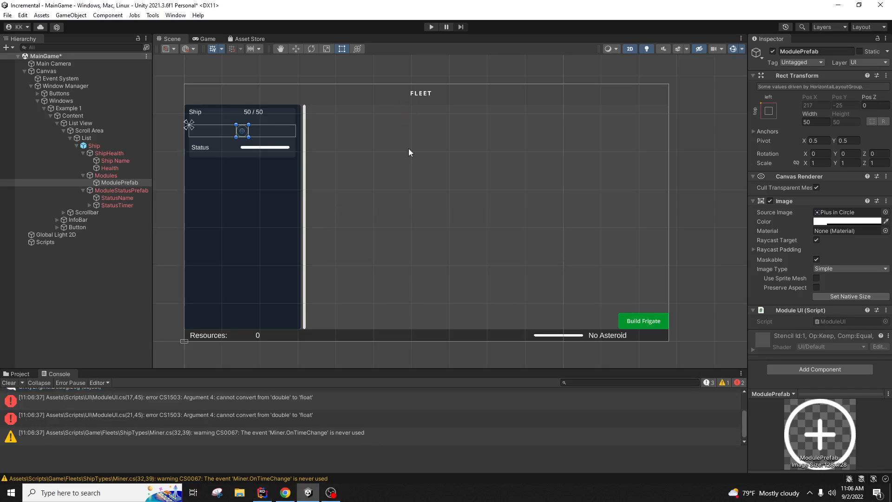
{"action": "left_click", "coordinate": [263, 493]}
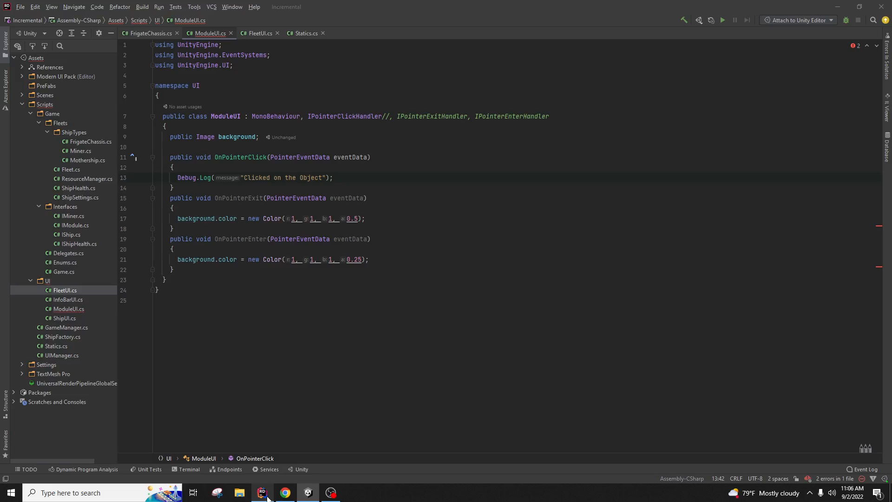
Step: Generate an Awake method below the background field and make it private
{"action": "left_click", "coordinate": [419, 142]}
{"action": "key", "text": "Return"}
{"action": "key", "text": "Return"}
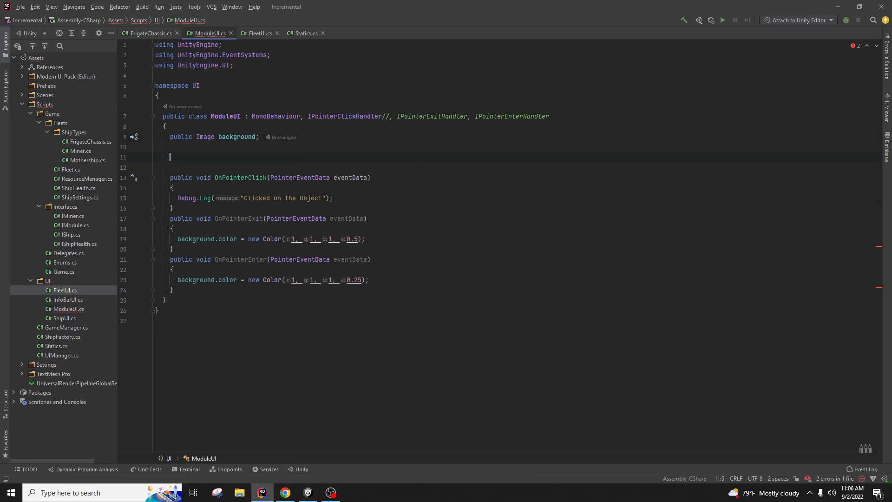
{"action": "type", "text": "on"}
{"action": "key", "text": "BackSpace"}
{"action": "key", "text": "BackSpace"}
{"action": "key", "text": "BackSpace"}
{"action": "type", "text": "pu"}
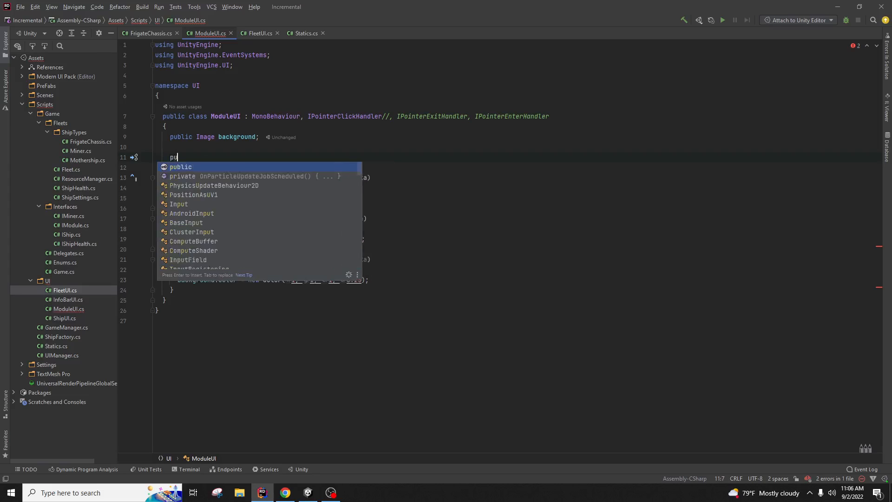
{"action": "key", "text": "Return"}
{"action": "type", "text": "void"}
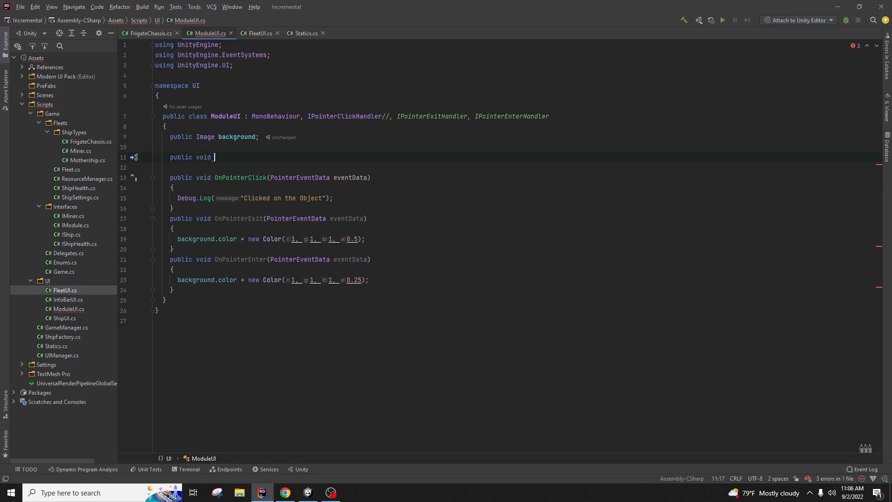
{"action": "type", "text": " Awa"}
{"action": "key", "text": "Return"}
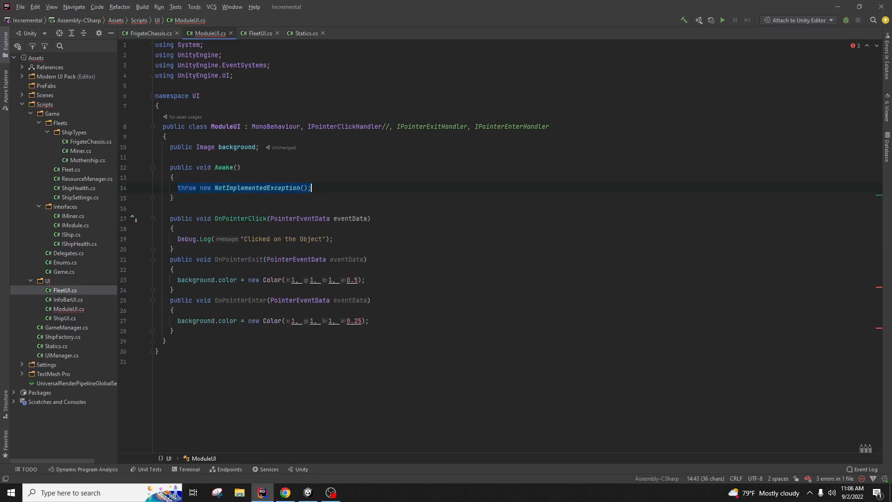
{"action": "double_click", "coordinate": [184, 178]}
{"action": "type", "text": "private"}
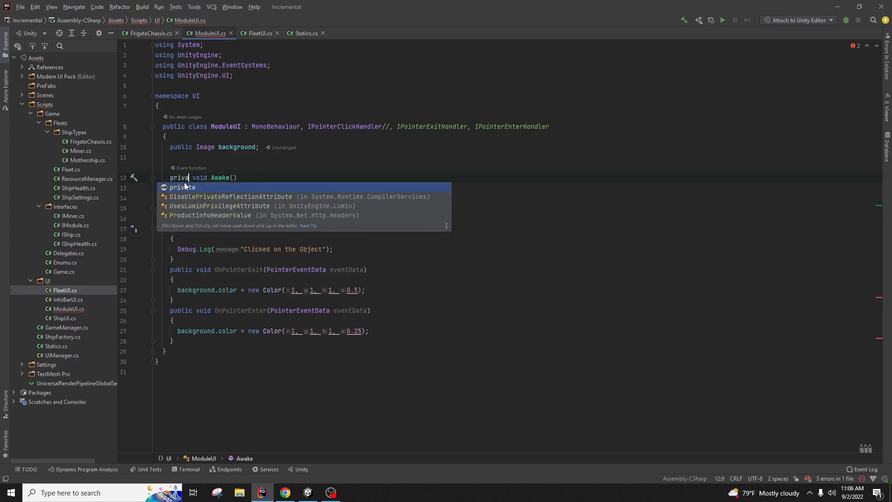
{"action": "key", "text": "Return"}
Step: Replace Awake's placeholder throw with line 27's white 0.25-alpha colour statement
{"action": "key", "text": "Up"}
{"action": "left_click_drag", "start_coordinate": [338, 198], "coordinate": [178, 198]}
{"action": "left_click_drag", "start_coordinate": [370, 331], "coordinate": [177, 331]}
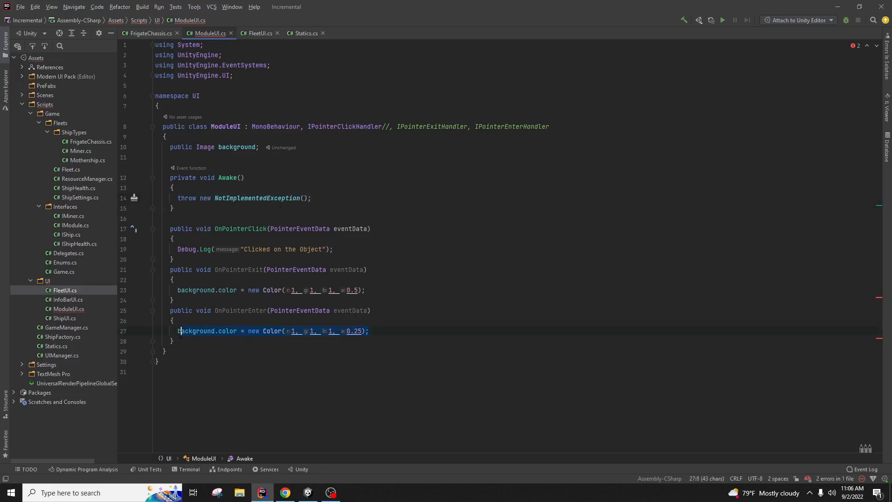
{"action": "key", "text": "ctrl+c"}
{"action": "left_click_drag", "start_coordinate": [311, 198], "coordinate": [177, 198]}
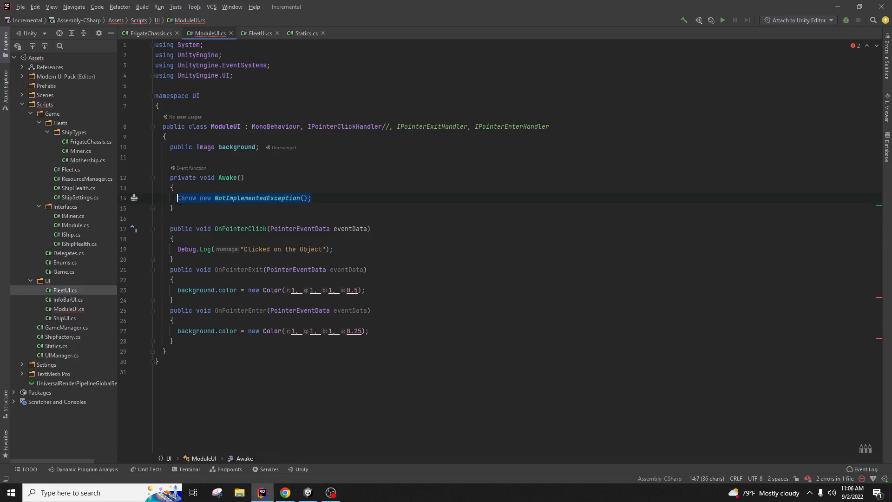
{"action": "key", "text": "ctrl+v"}
{"action": "key", "text": "Up"}
{"action": "key", "text": "Up"}
{"action": "key", "text": "Up"}
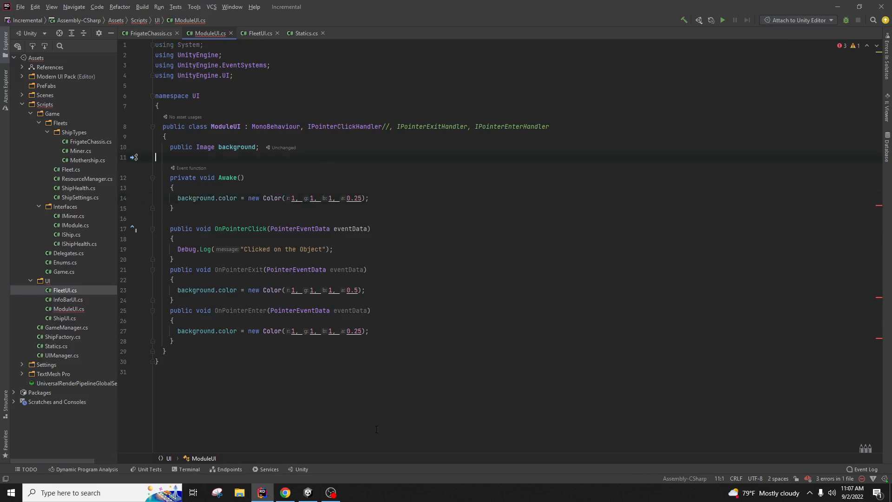
Step: Select ModulePrefab, clear the Console, and read the first CS1503 double-to-float error
{"action": "left_click", "coordinate": [308, 492]}
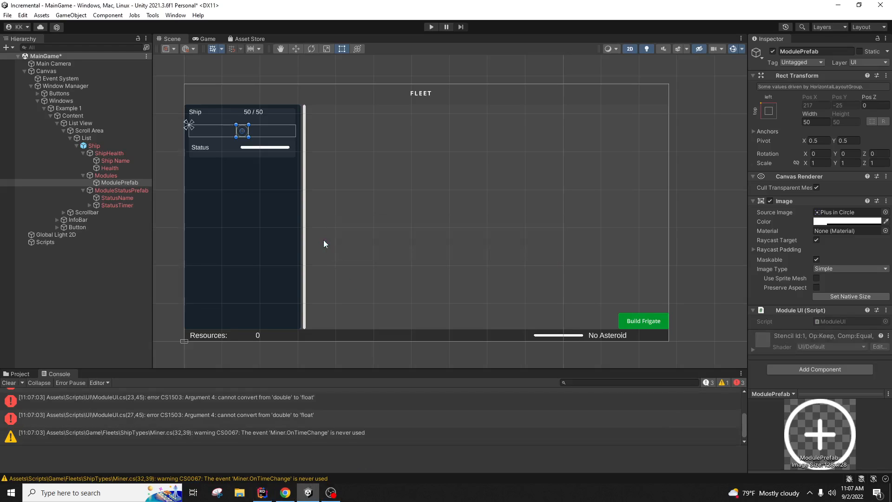
{"action": "left_click", "coordinate": [121, 182]}
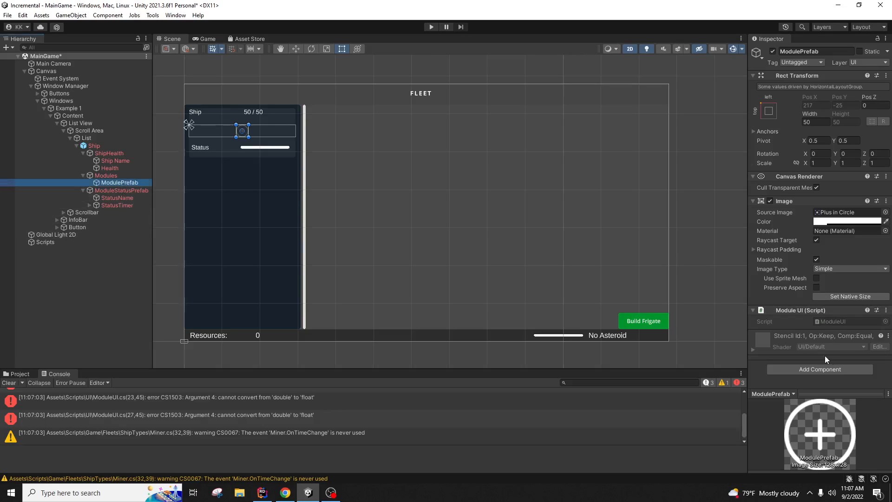
{"action": "scroll", "coordinate": [378, 418], "scroll_direction": "up", "scroll_amount": 5}
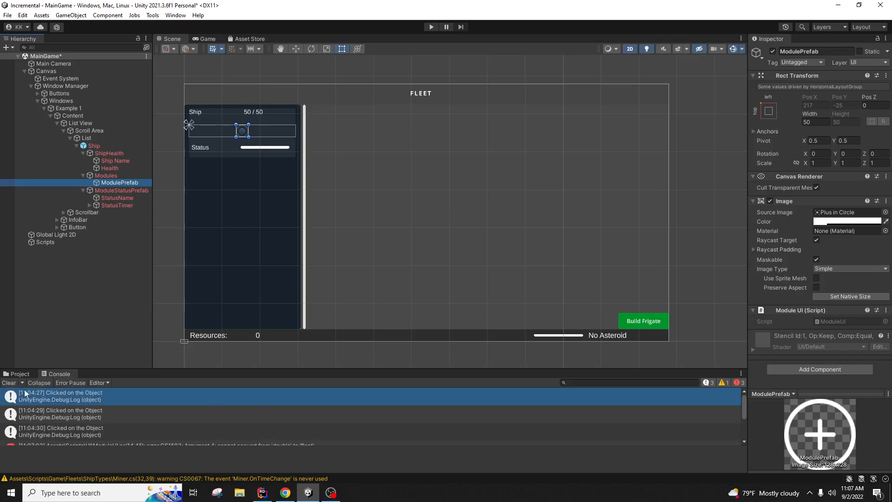
{"action": "left_click", "coordinate": [8, 382]}
{"action": "left_click", "coordinate": [323, 397]}
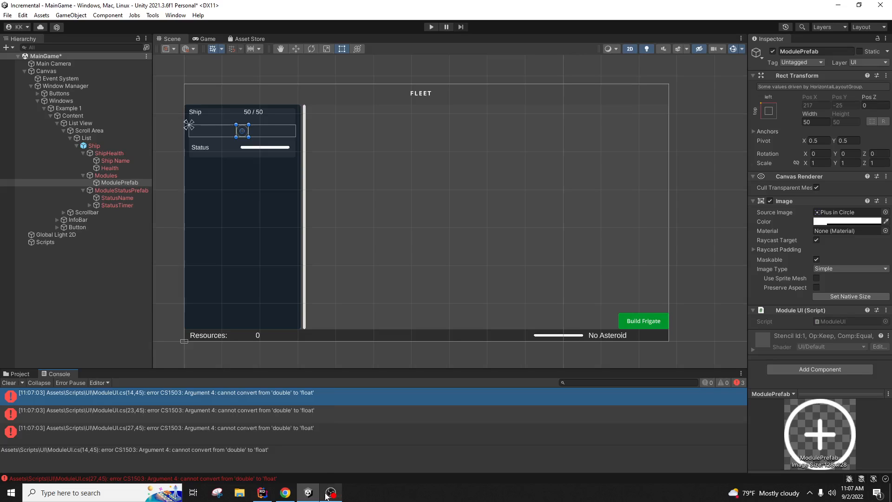
{"action": "mouse_move", "coordinate": [322, 497]}
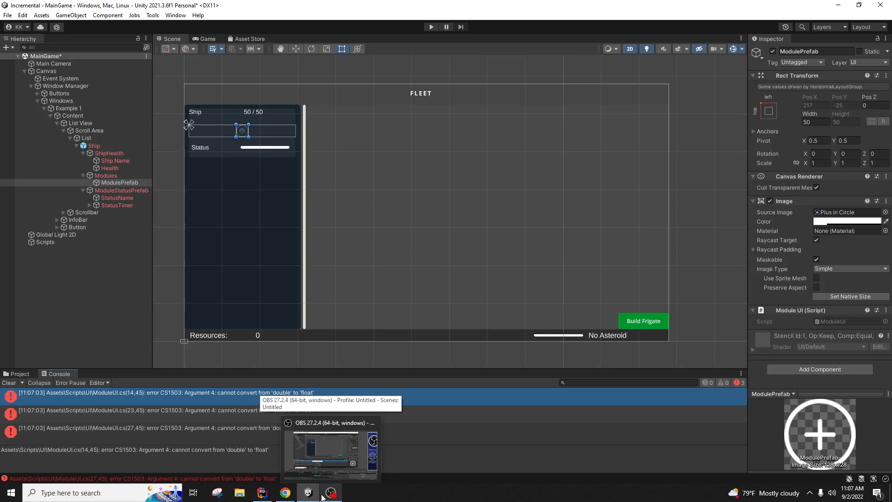
Step: Add the f suffix to the alpha values on lines 27, 23 and 14, then recompile in Unity
{"action": "left_click", "coordinate": [263, 492]}
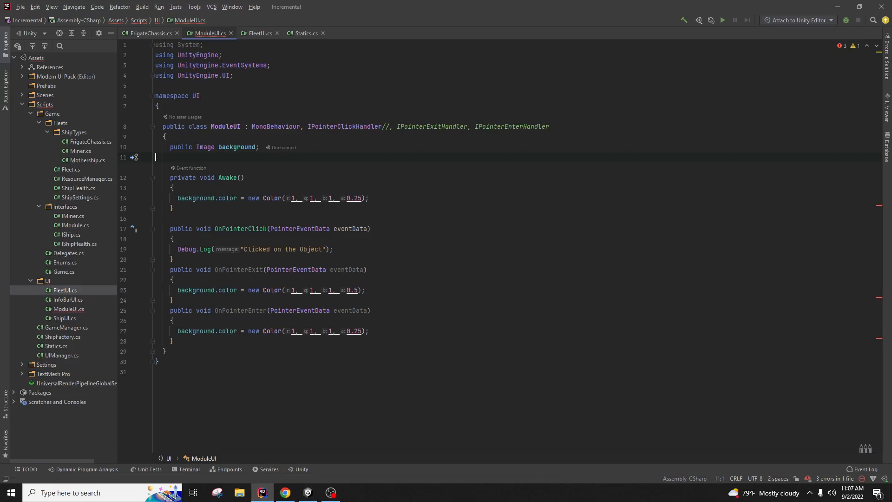
{"action": "left_click", "coordinate": [278, 331]}
{"action": "mouse_move", "coordinate": [339, 331]}
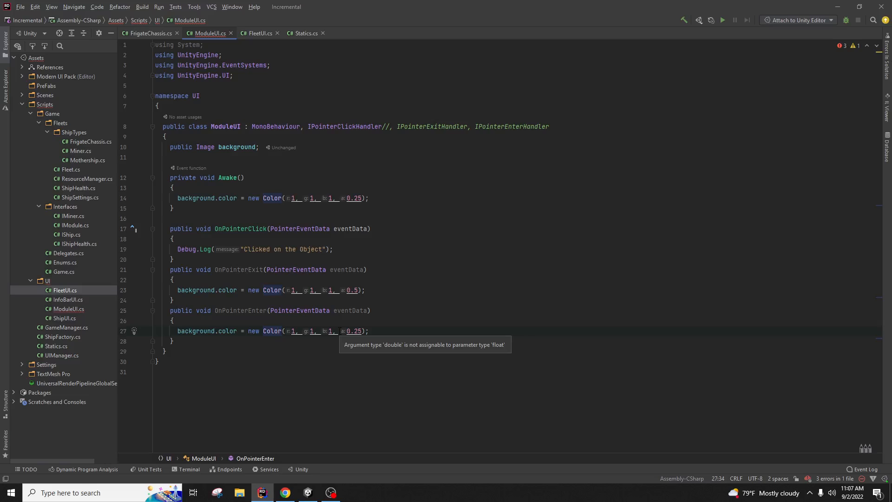
{"action": "left_click", "coordinate": [362, 331]}
{"action": "type", "text": "f"}
{"action": "left_click", "coordinate": [359, 290]}
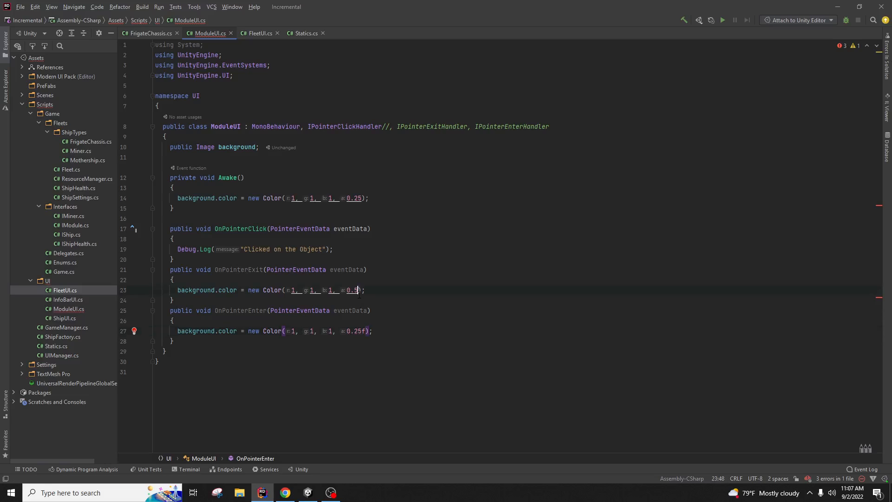
{"action": "type", "text": "f"}
{"action": "left_click", "coordinate": [361, 198]}
{"action": "type", "text": "f"}
{"action": "key", "text": "Up"}
{"action": "key", "text": "Up"}
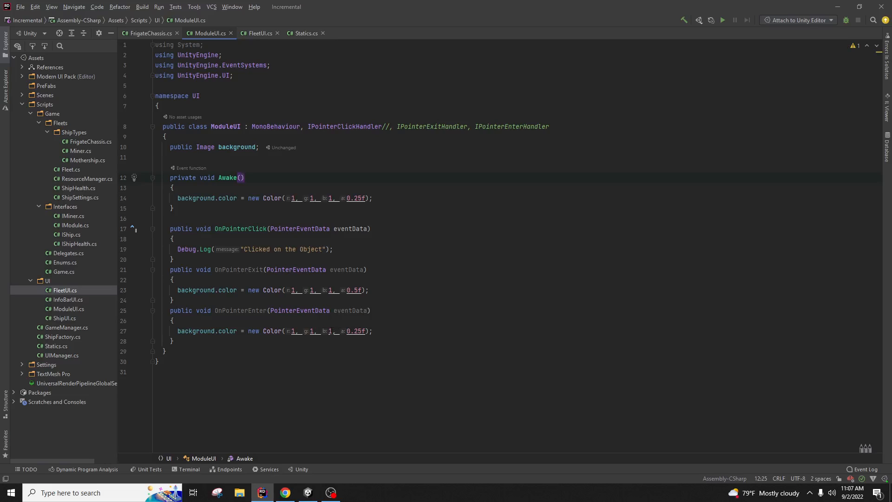
{"action": "left_click", "coordinate": [308, 492]}
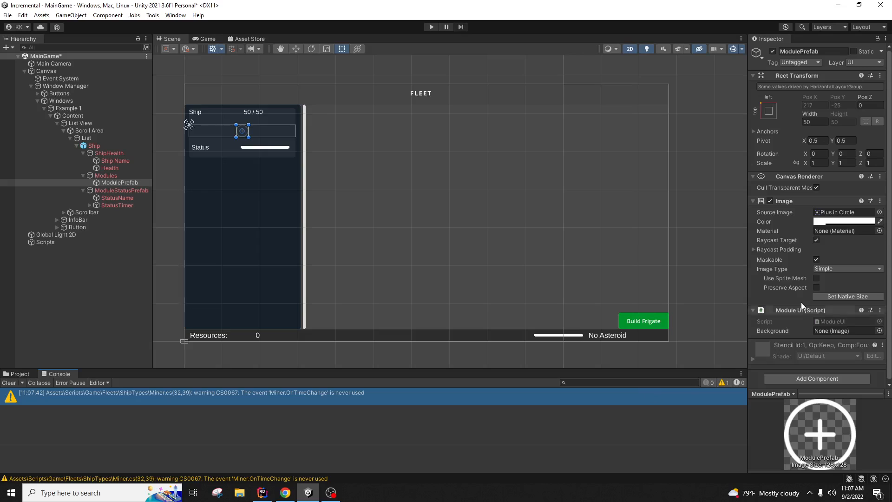
Step: Start and stop a test run, getting a NullReferenceException in Awake, then return to Rider
{"action": "left_click", "coordinate": [432, 27]}
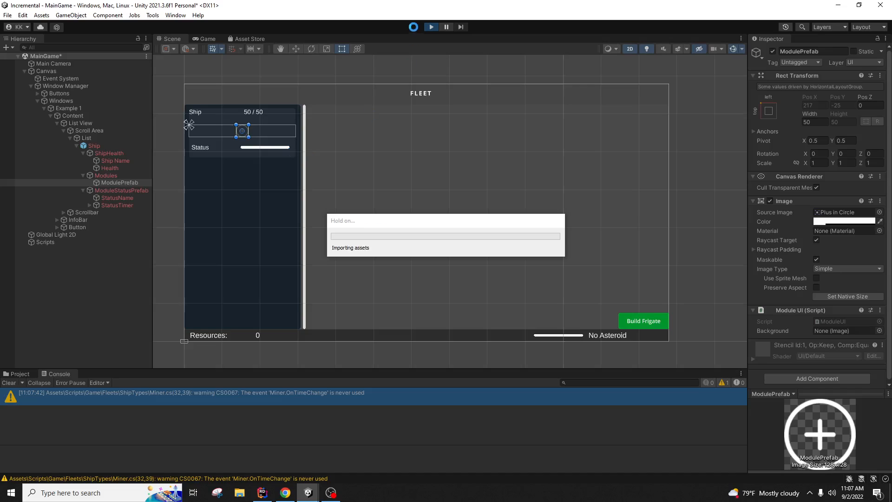
{"action": "left_click", "coordinate": [432, 27]}
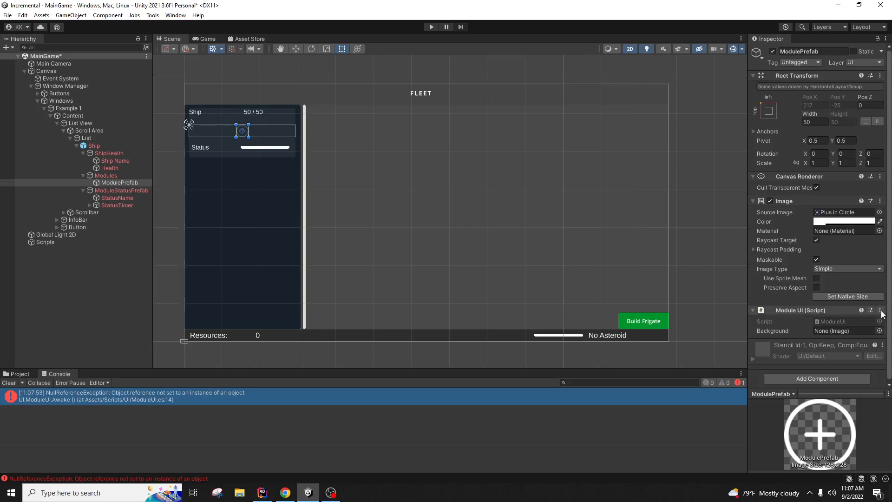
{"action": "left_click", "coordinate": [264, 496]}
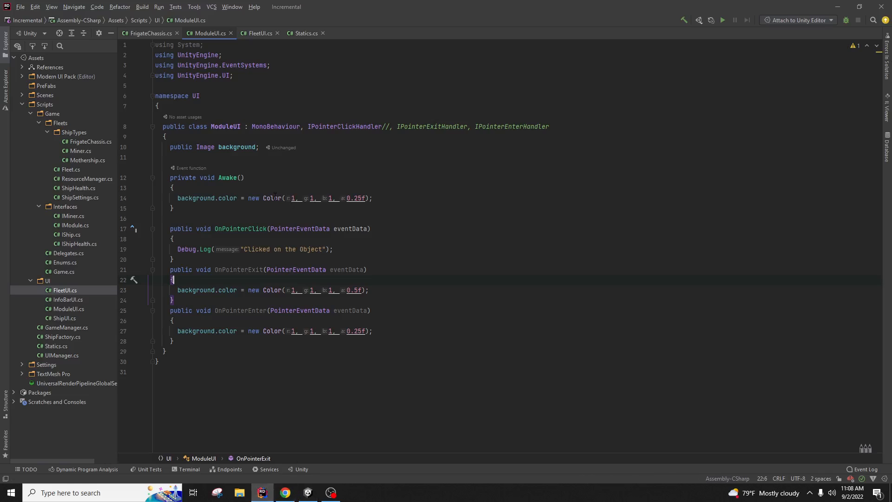
Step: Start Awake with 'background = FindObjectOfType<Image>();' before the colour is set
{"action": "left_click", "coordinate": [254, 148]}
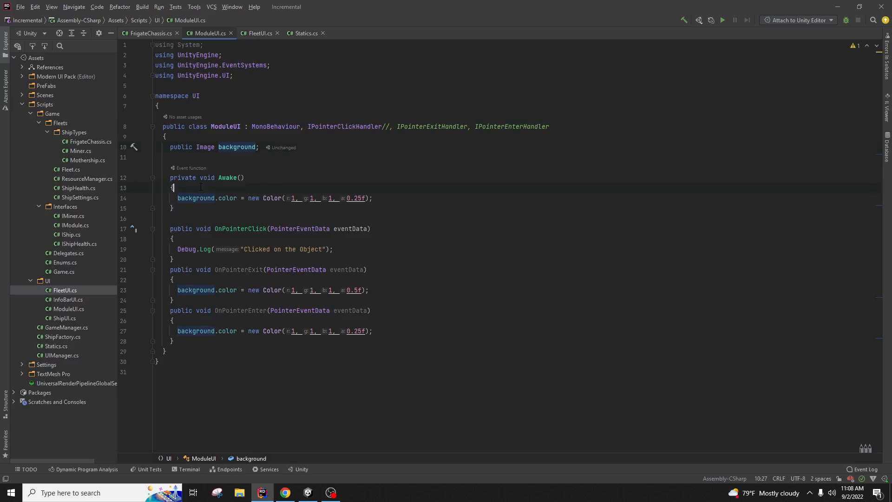
{"action": "key", "text": "Return"}
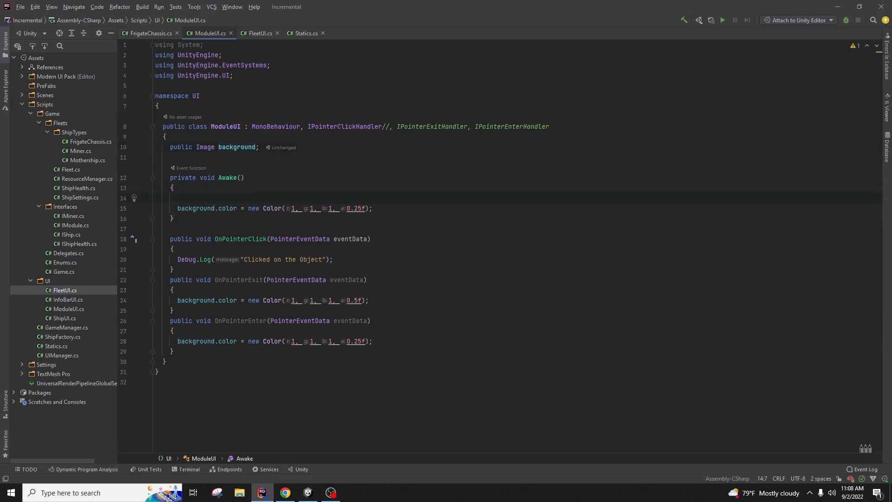
{"action": "type", "text": "backgro"}
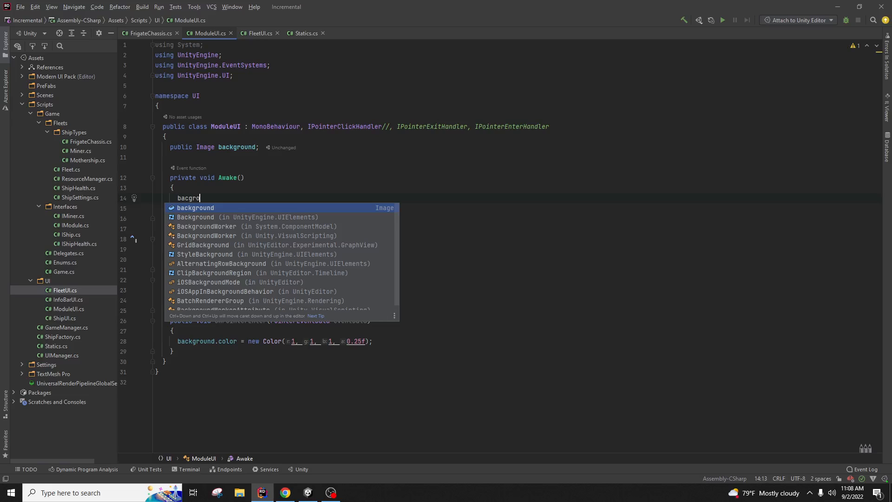
{"action": "key", "text": "Return"}
{"action": "type", "text": "= "}
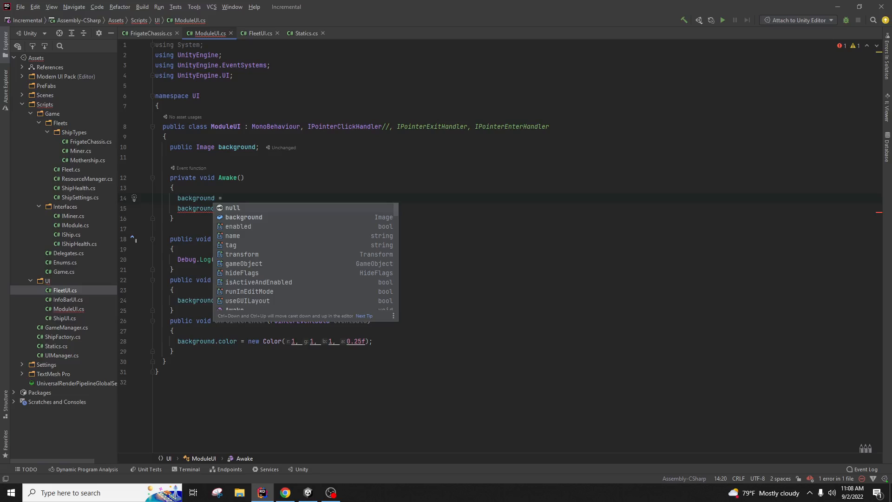
{"action": "type", "text": "gam"}
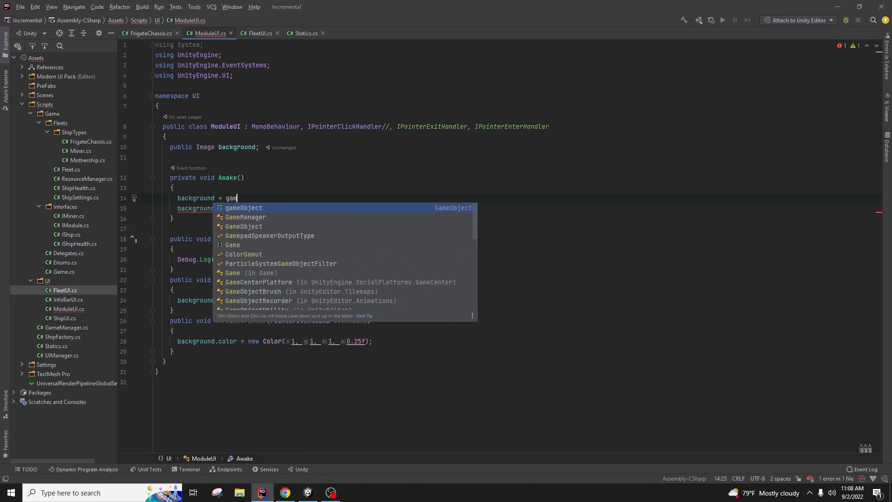
{"action": "key", "text": "Return"}
{"action": "type", "text": "."}
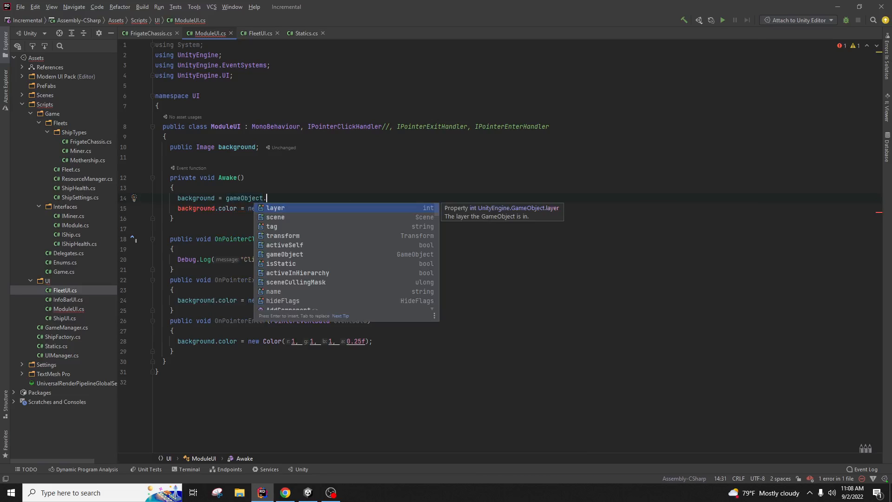
{"action": "type", "text": "f"}
{"action": "key", "text": "Escape"}
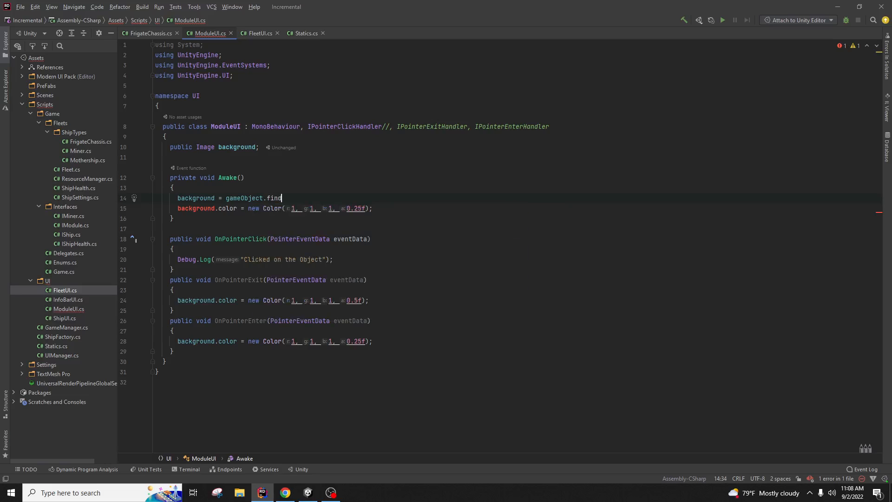
{"action": "key", "text": "BackSpace"}
{"action": "key", "text": "BackSpace"}
{"action": "key", "text": "BackSpace"}
{"action": "key", "text": "BackSpace"}
{"action": "key", "text": "BackSpace"}
{"action": "key", "text": "BackSpace"}
{"action": "key", "text": "BackSpace"}
{"action": "key", "text": "BackSpace"}
{"action": "key", "text": "BackSpace"}
{"action": "key", "text": "BackSpace"}
{"action": "key", "text": "BackSpace"}
{"action": "key", "text": "BackSpace"}
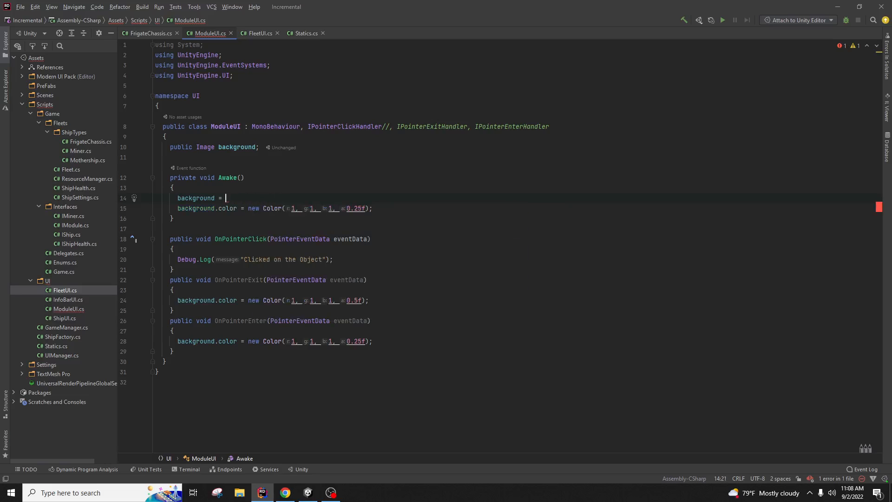
{"action": "type", "text": "tra"}
{"action": "key", "text": "Return"}
{"action": "type", "text": ".fin"}
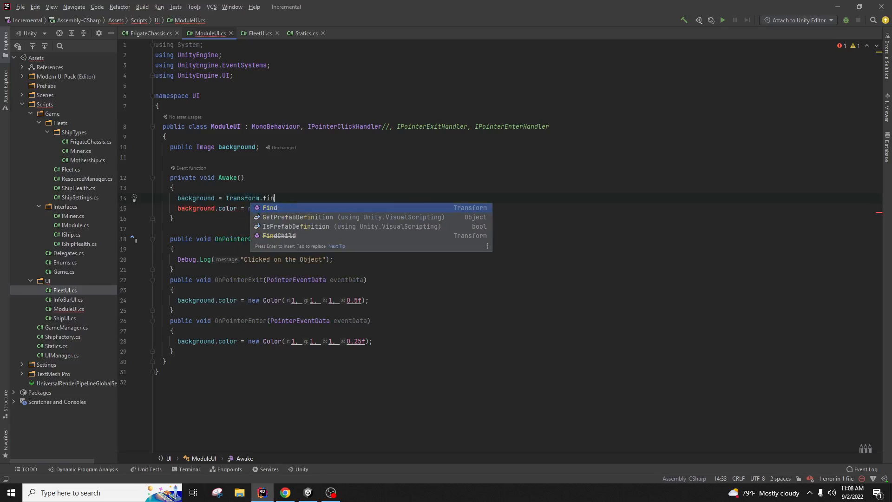
{"action": "key", "text": "BackSpace"}
{"action": "key", "text": "BackSpace"}
{"action": "key", "text": "BackSpace"}
{"action": "key", "text": "BackSpace"}
{"action": "key", "text": "BackSpace"}
{"action": "key", "text": "BackSpace"}
{"action": "key", "text": "BackSpace"}
{"action": "key", "text": "BackSpace"}
{"action": "key", "text": "BackSpace"}
{"action": "key", "text": "BackSpace"}
{"action": "key", "text": "BackSpace"}
{"action": "key", "text": "BackSpace"}
{"action": "key", "text": "BackSpace"}
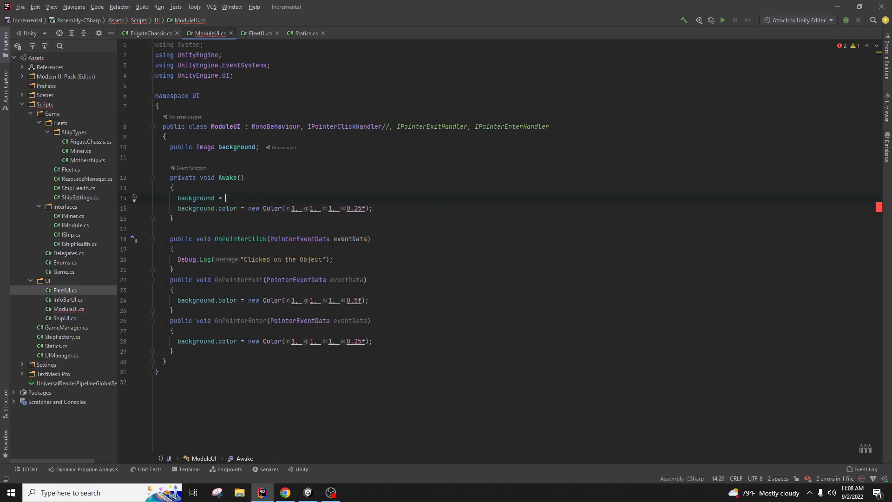
{"action": "type", "text": "Find"}
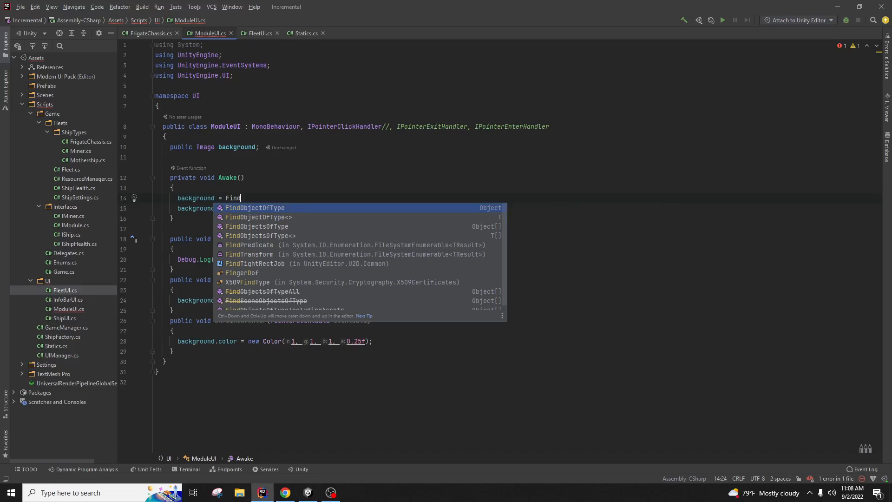
{"action": "key", "text": "Down"}
{"action": "key", "text": "Return"}
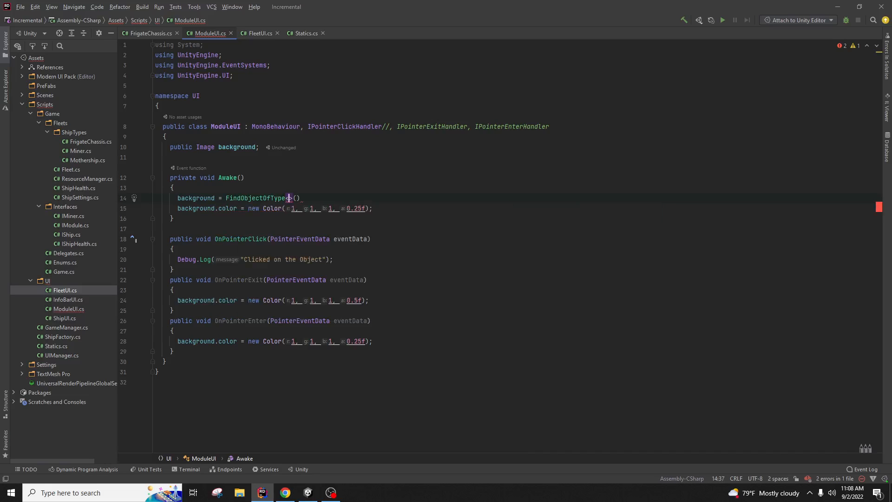
{"action": "type", "text": "Imag"}
{"action": "key", "text": "Return"}
{"action": "key", "text": "End"}
{"action": "type", "text": ";"}
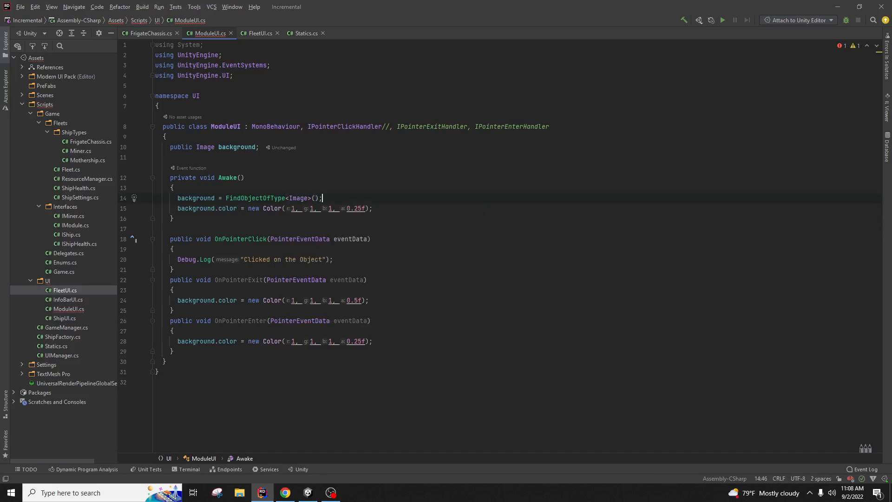
Step: Change the background field from public to private and recompile in Unity
{"action": "left_click", "coordinate": [386, 229]}
{"action": "mouse_move", "coordinate": [308, 492]}
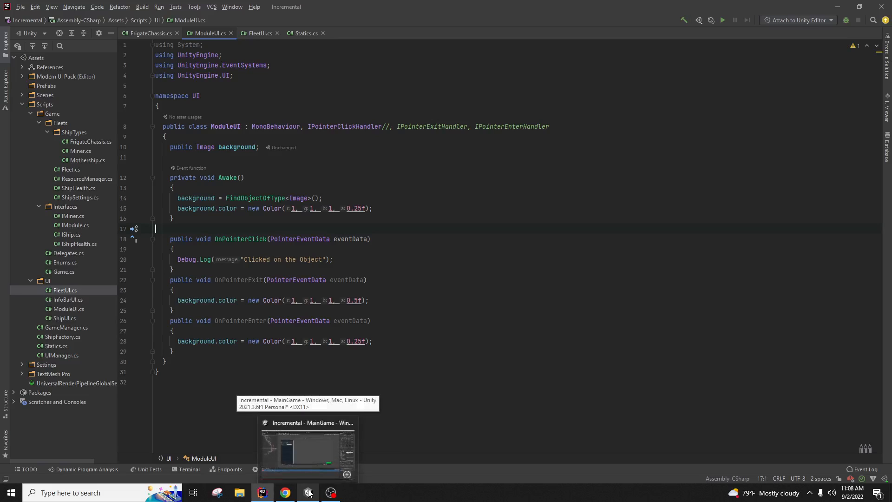
{"action": "double_click", "coordinate": [178, 147]}
{"action": "type", "text": "privat"}
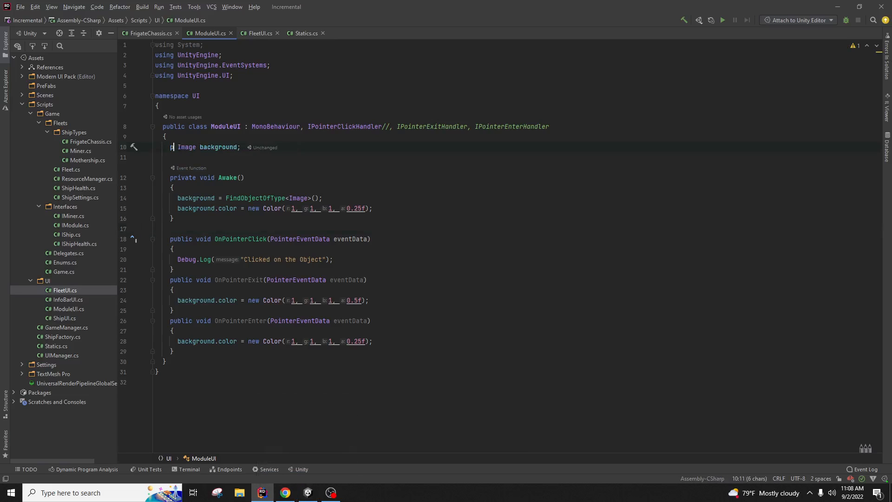
{"action": "type", "text": "e"}
{"action": "left_click", "coordinate": [399, 237]}
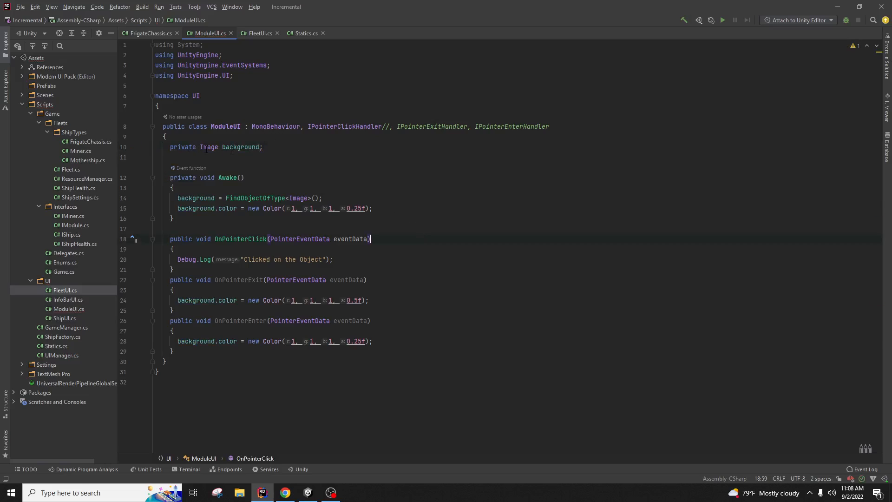
{"action": "left_click", "coordinate": [393, 310]}
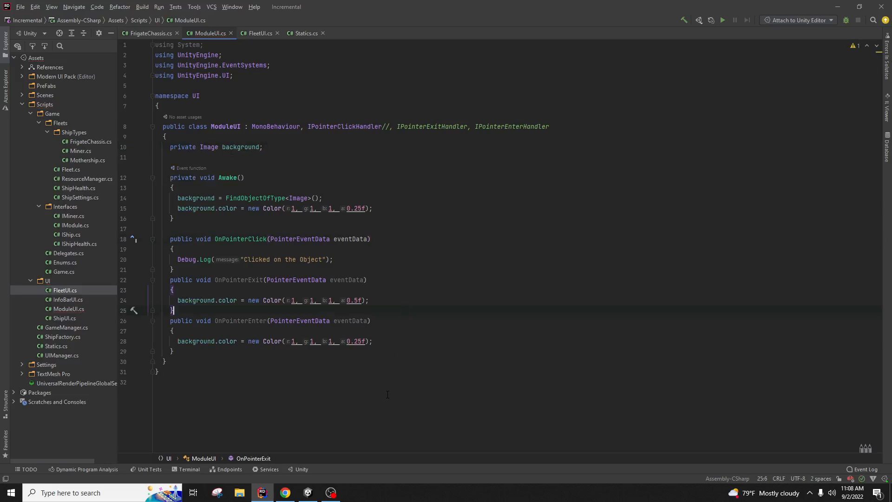
{"action": "left_click", "coordinate": [307, 493]}
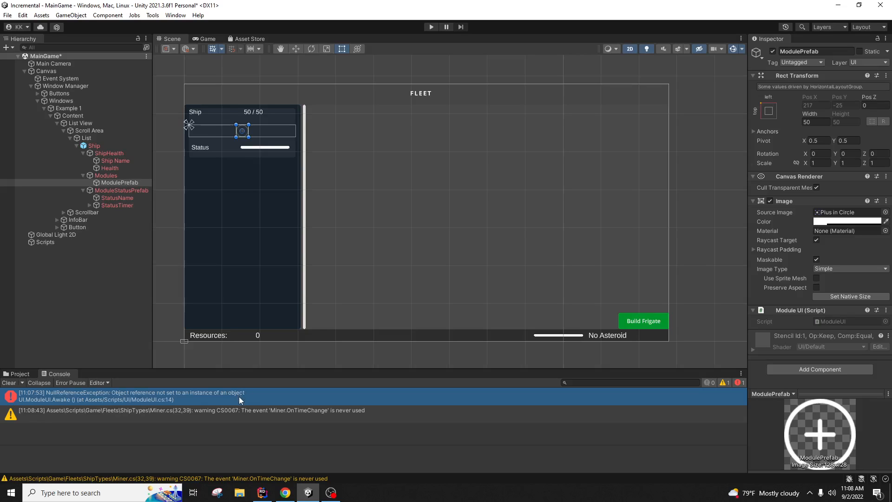
Step: Clear the Console, play-test clicking the plus module to log 'Clicked on the Object', then return to Rider
{"action": "left_click", "coordinate": [9, 382]}
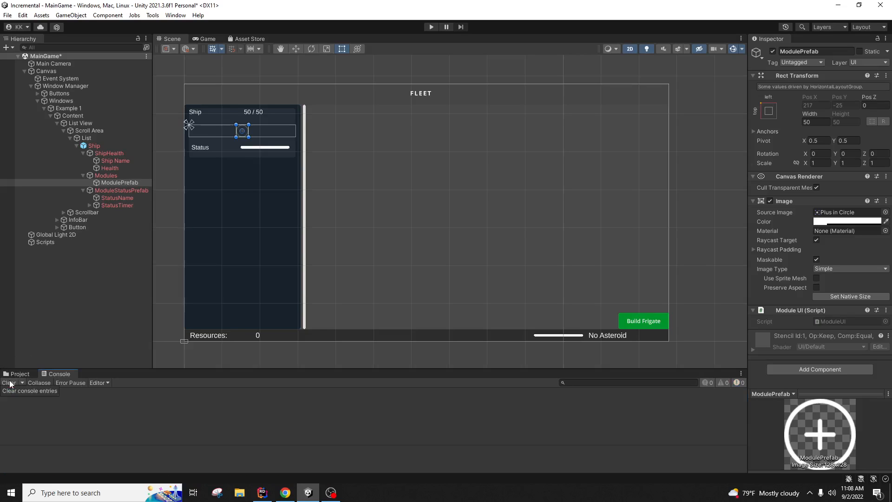
{"action": "left_click", "coordinate": [431, 27]}
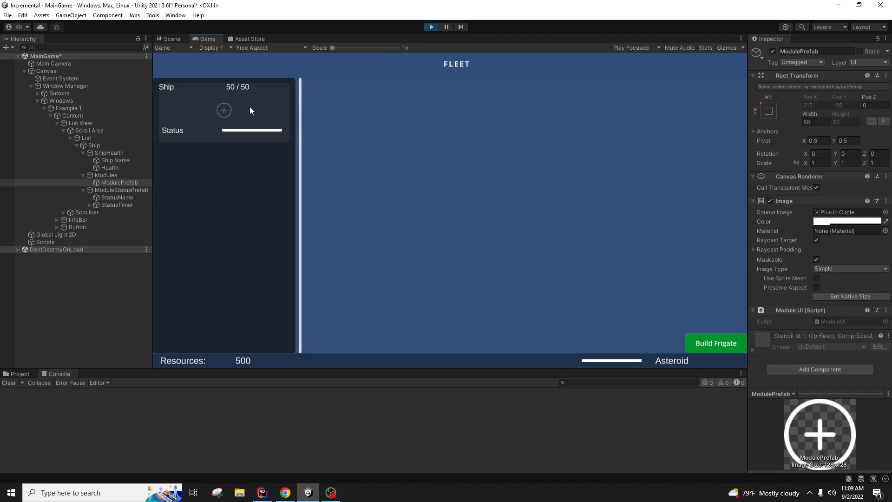
{"action": "left_click", "coordinate": [224, 115]}
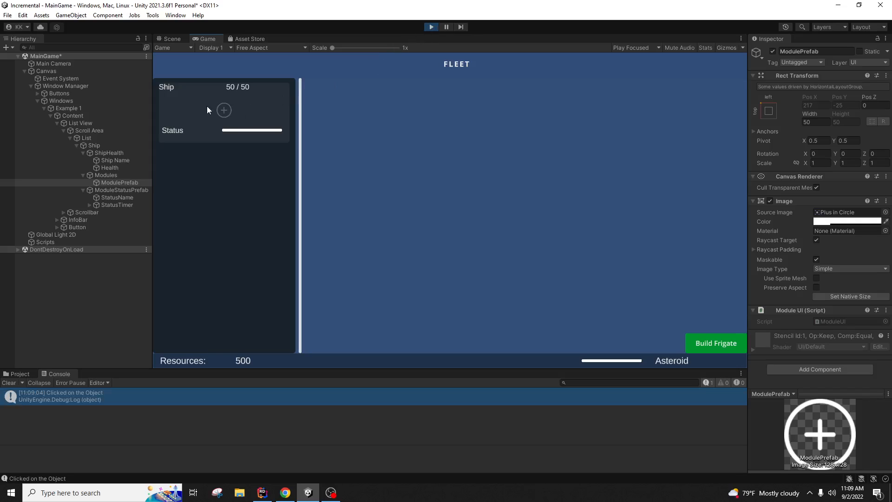
{"action": "left_click", "coordinate": [431, 27]}
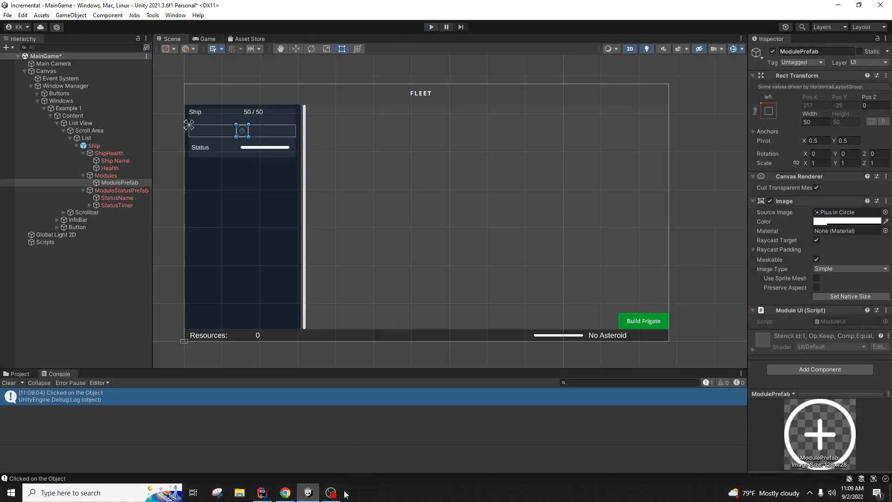
{"action": "left_click", "coordinate": [262, 492]}
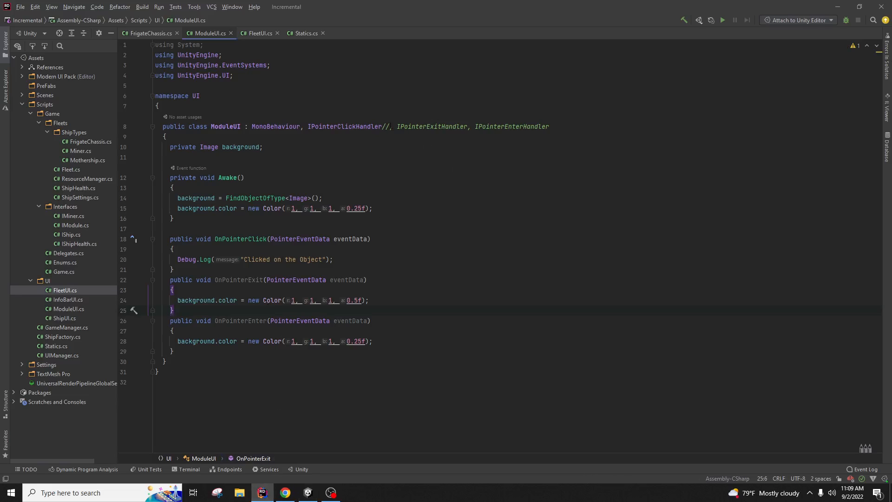
Step: Uncomment IPointerExitHandler and IPointerEnterHandler on ModuleUI, then switch to Unity to recompile
{"action": "key", "text": "BackSpace"}
{"action": "key", "text": "BackSpace"}
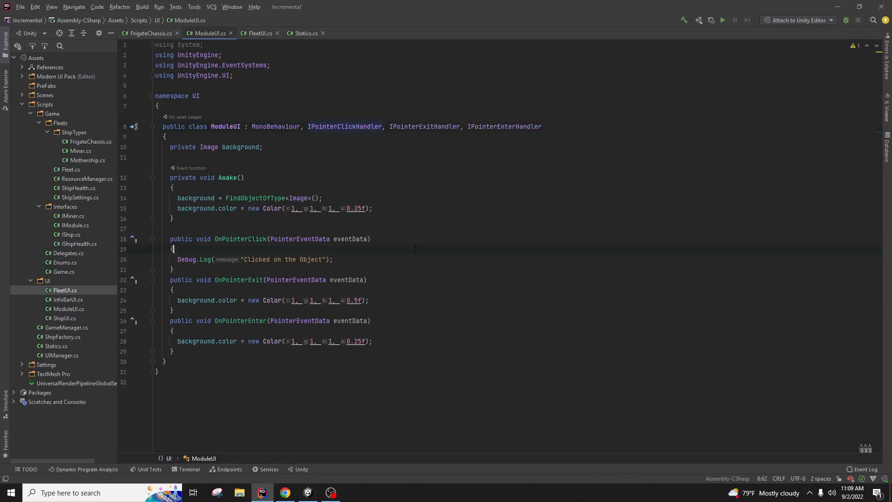
{"action": "left_click", "coordinate": [308, 493]}
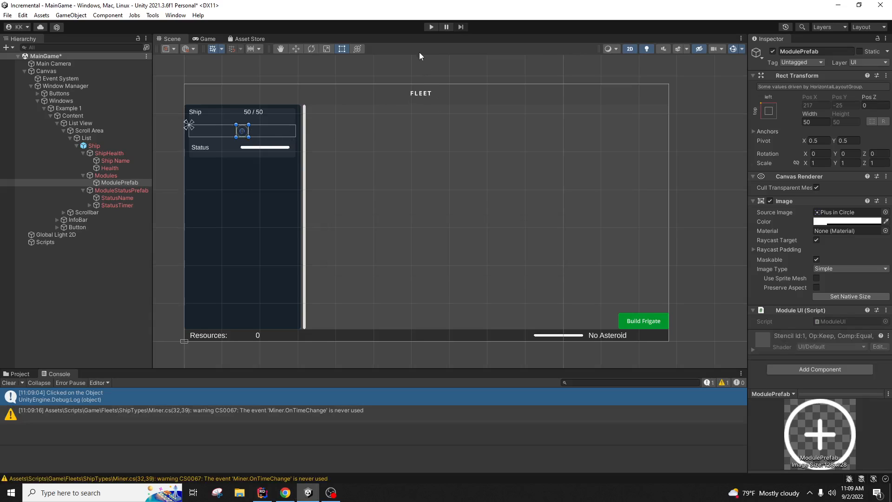
Step: Play-test hovering the plus-circle module, then stop play mode and return to ModuleUI in Rider
{"action": "left_click", "coordinate": [432, 27]}
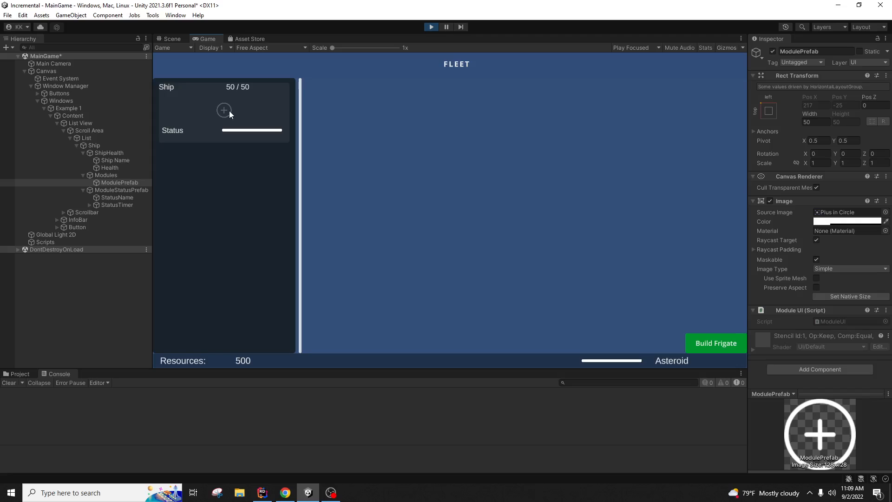
{"action": "left_click", "coordinate": [431, 27]}
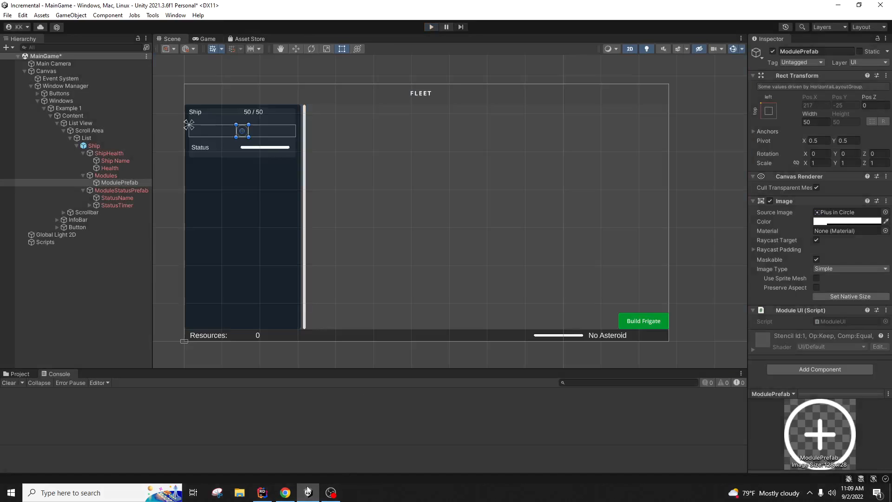
{"action": "left_click", "coordinate": [262, 492]}
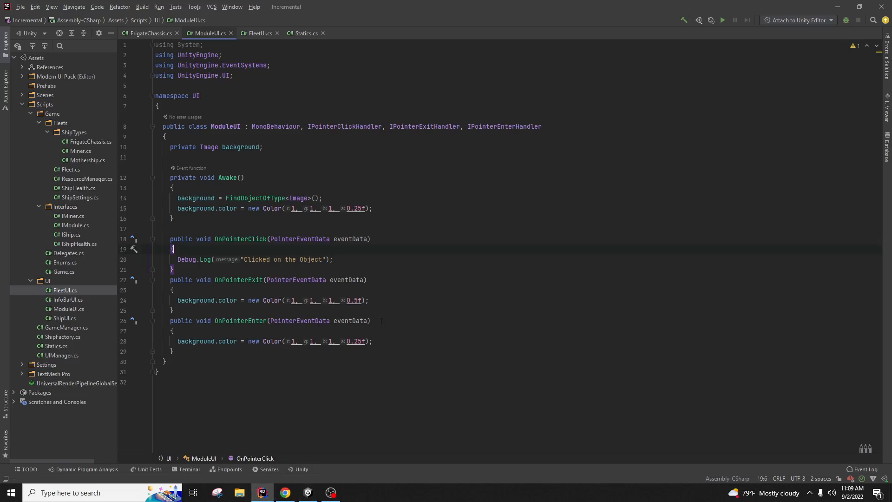
Step: Move the 0.25f colour line into OnPointerExit and the 0.5f line into OnPointerEnter, then recompile in Unity
{"action": "triple_click", "coordinate": [378, 341]}
{"action": "key", "text": "ctrl+x"}
{"action": "left_click", "coordinate": [379, 300]}
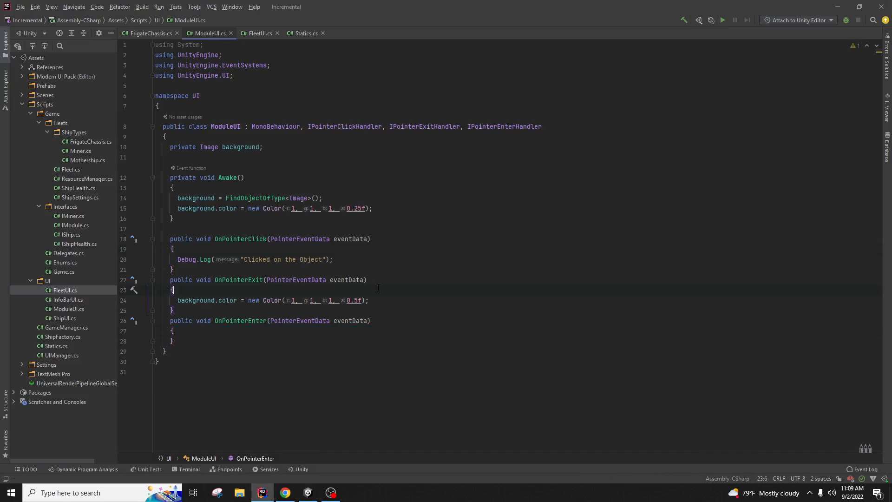
{"action": "key", "text": "ctrl+v"}
{"action": "triple_click", "coordinate": [380, 310]}
{"action": "key", "text": "ctrl+x"}
{"action": "left_click", "coordinate": [374, 331]}
{"action": "key", "text": "ctrl+v"}
{"action": "left_click", "coordinate": [307, 492]}
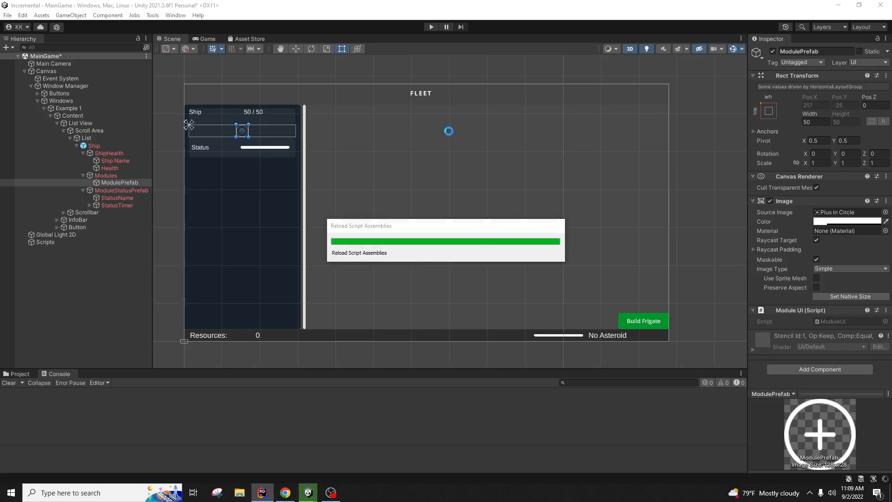
Step: Play-test the swapped hover colours and click the plus module to log 'Clicked on the Object'
{"action": "left_click", "coordinate": [431, 27]}
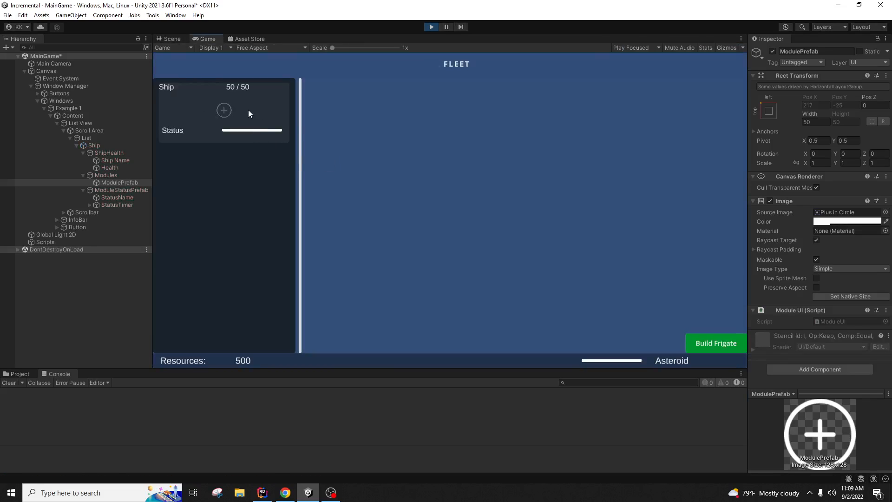
{"action": "left_click", "coordinate": [225, 110]}
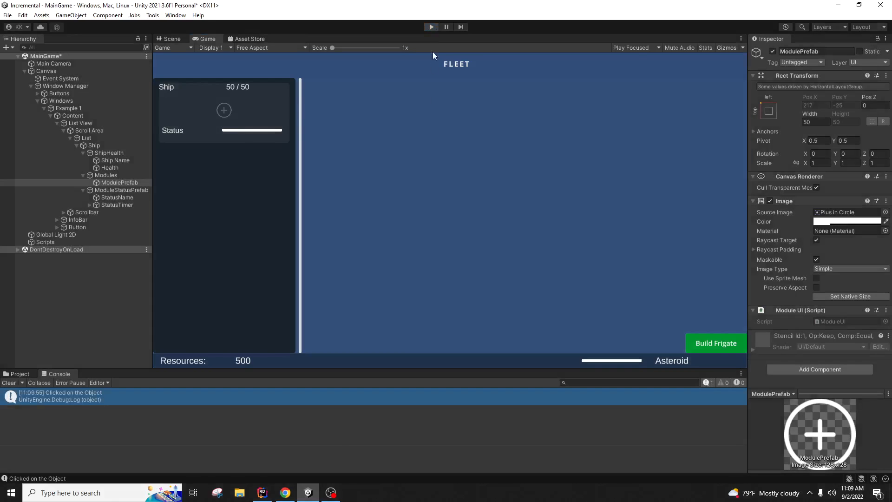
{"action": "left_click", "coordinate": [431, 26]}
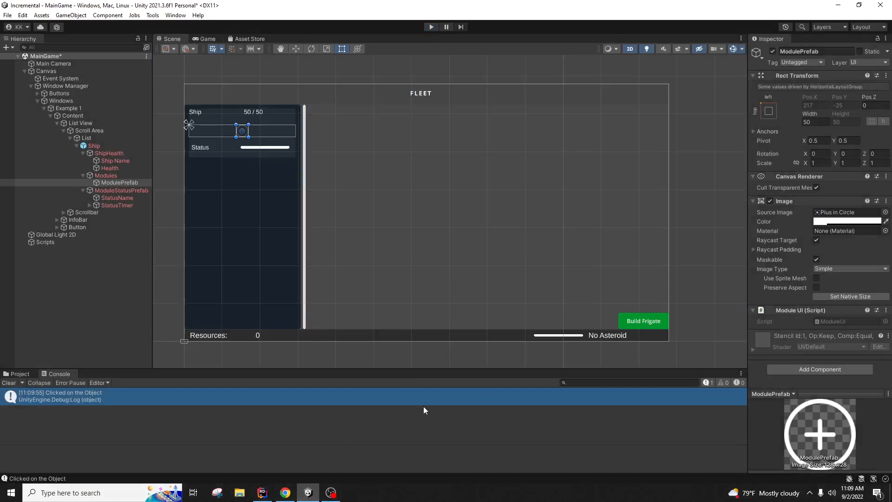
Step: Review the finished ModuleUI.cs in Rider, then bring the Unity editor back to the front
{"action": "left_click", "coordinate": [260, 493]}
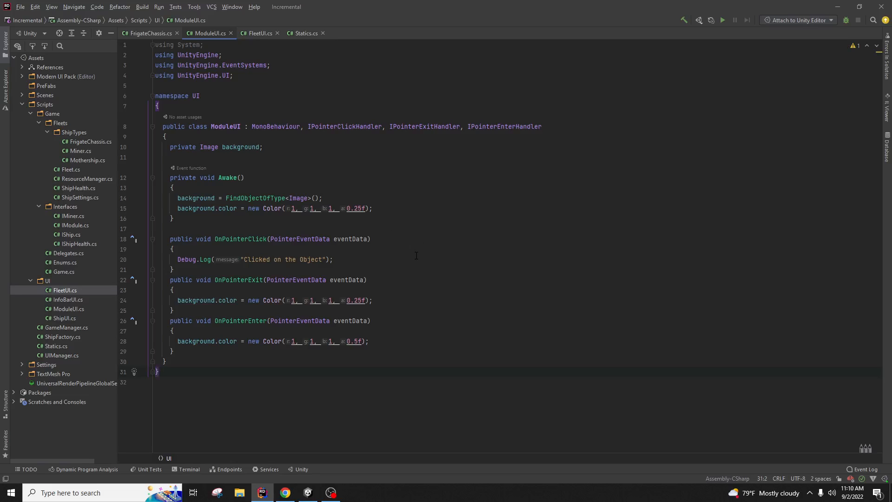
{"action": "left_click", "coordinate": [308, 493]}
Step: Save ModulePrefab as a prefab asset in the PreFabs folder
{"action": "left_click", "coordinate": [94, 275]}
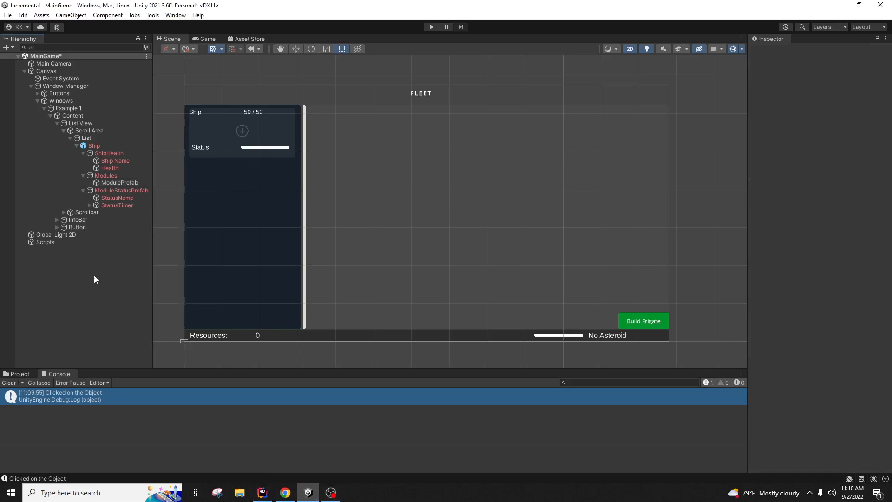
{"action": "left_click", "coordinate": [137, 183]}
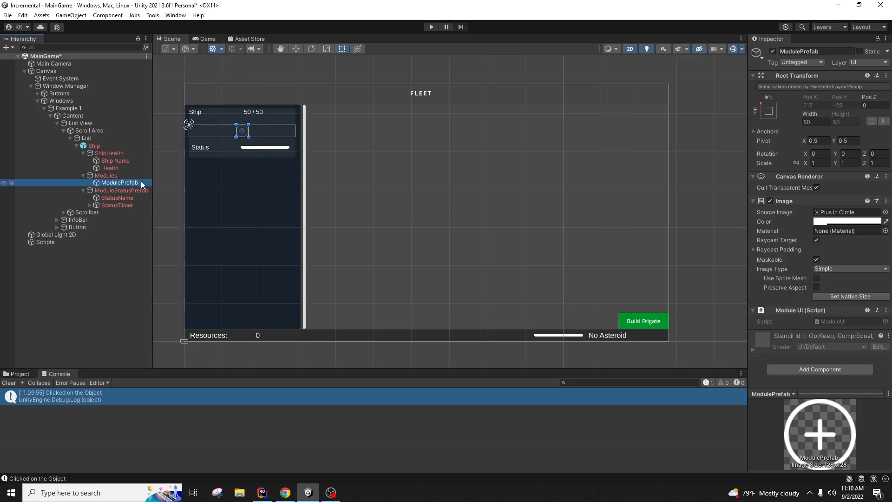
{"action": "left_click", "coordinate": [24, 374]}
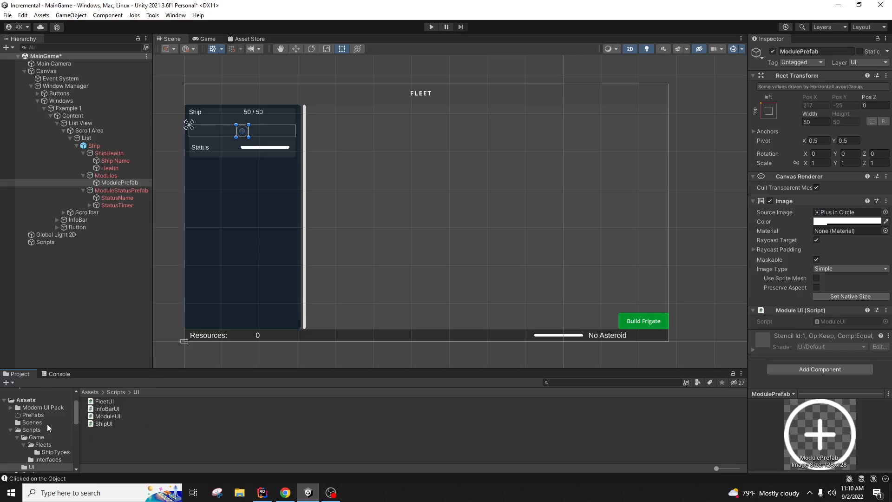
{"action": "left_click", "coordinate": [33, 415]}
{"action": "left_click_drag", "start_coordinate": [124, 182], "coordinate": [183, 413]}
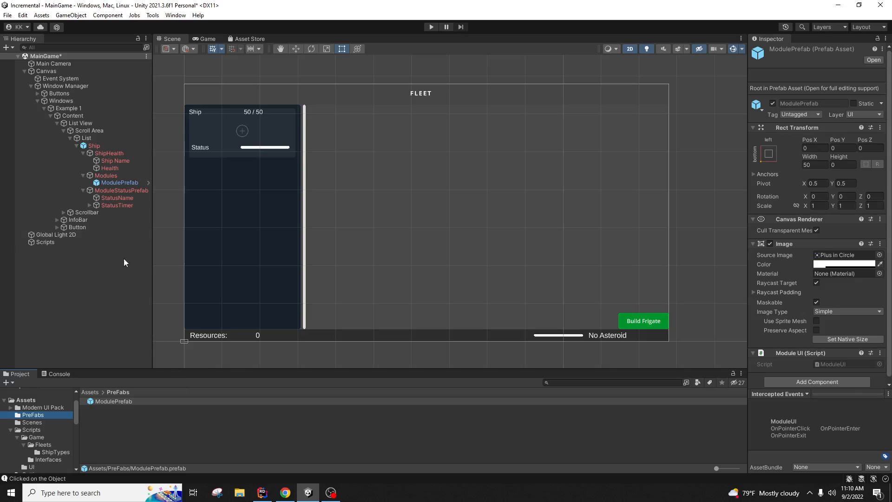
Step: Try saving ModuleStatusPrefab to PreFabs, dismiss the missing-prefab error, and select Ship
{"action": "left_click", "coordinate": [119, 191]}
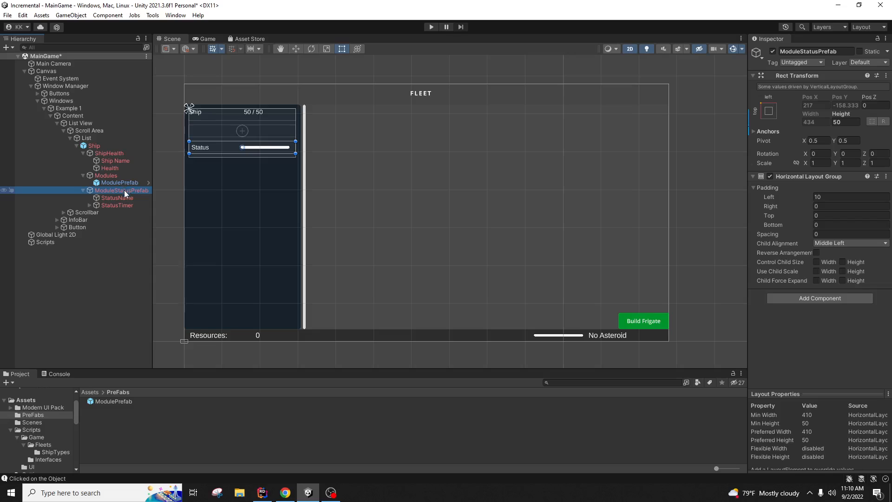
{"action": "left_click_drag", "start_coordinate": [124, 191], "coordinate": [185, 411]}
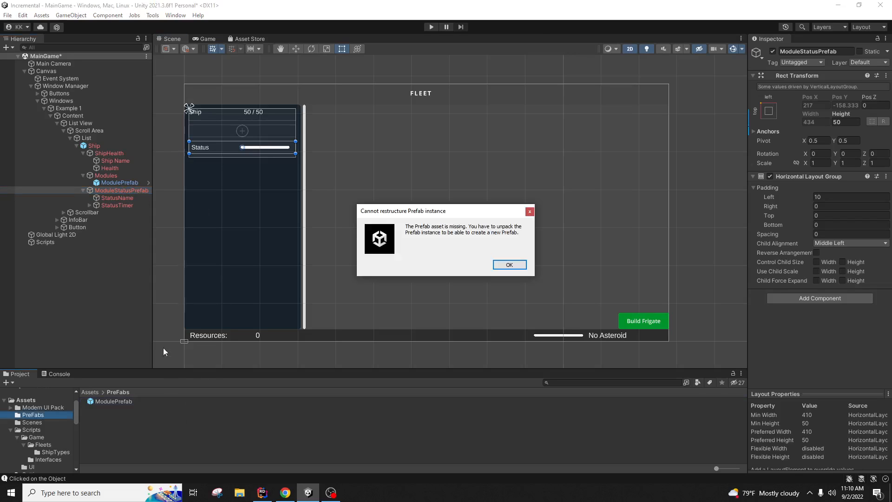
{"action": "left_click", "coordinate": [508, 265]}
{"action": "left_click", "coordinate": [109, 146]}
Step: Fully unpack the Ship prefab instance
{"action": "right_click", "coordinate": [107, 146]}
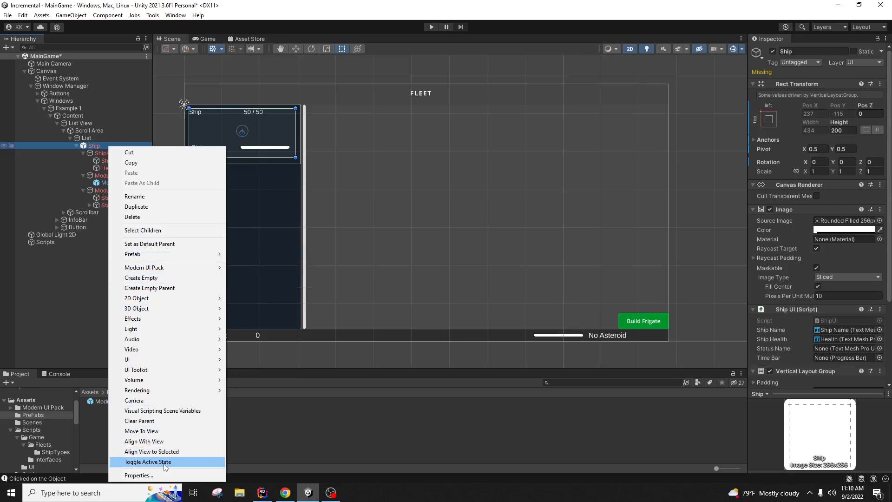
{"action": "mouse_move", "coordinate": [177, 254]}
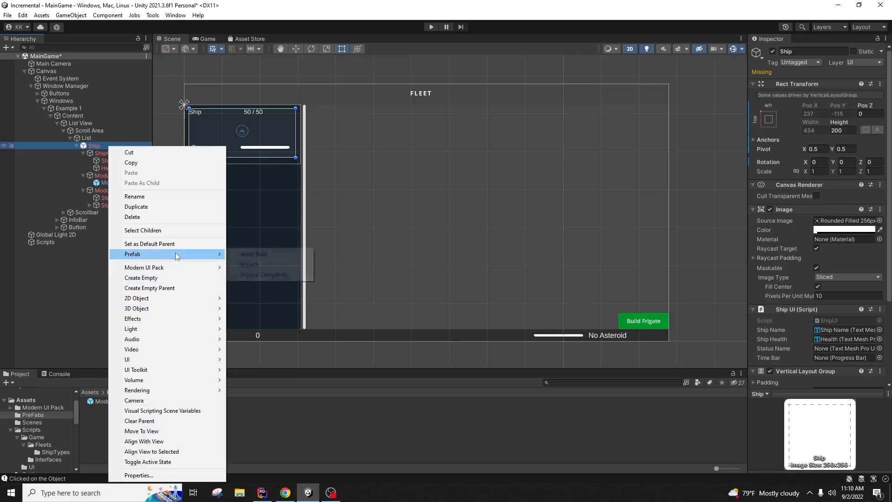
{"action": "left_click", "coordinate": [274, 279]}
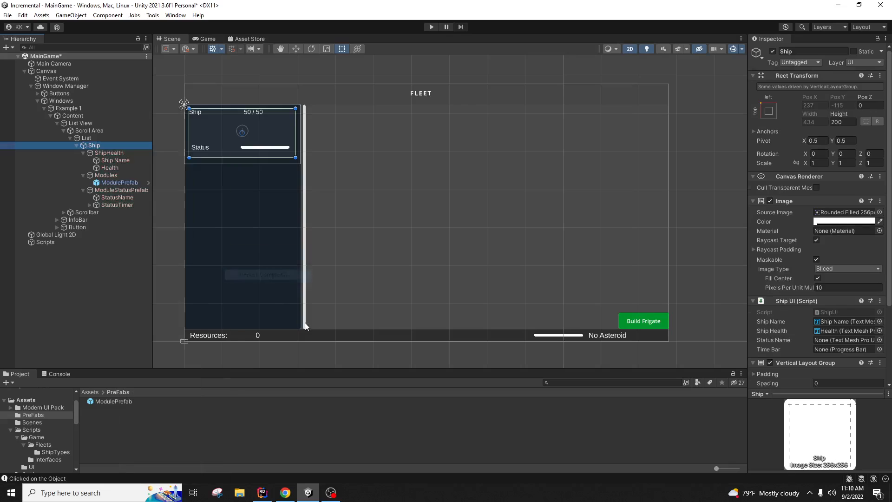
Step: Inspect ModulePrefab, then collapse Ship's children and the List View branch under Content
{"action": "left_click", "coordinate": [119, 184]}
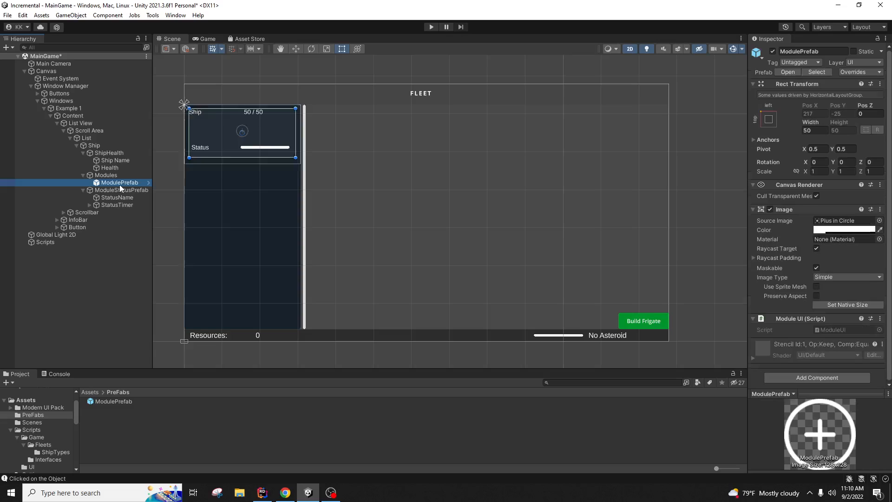
{"action": "left_click", "coordinate": [94, 145]}
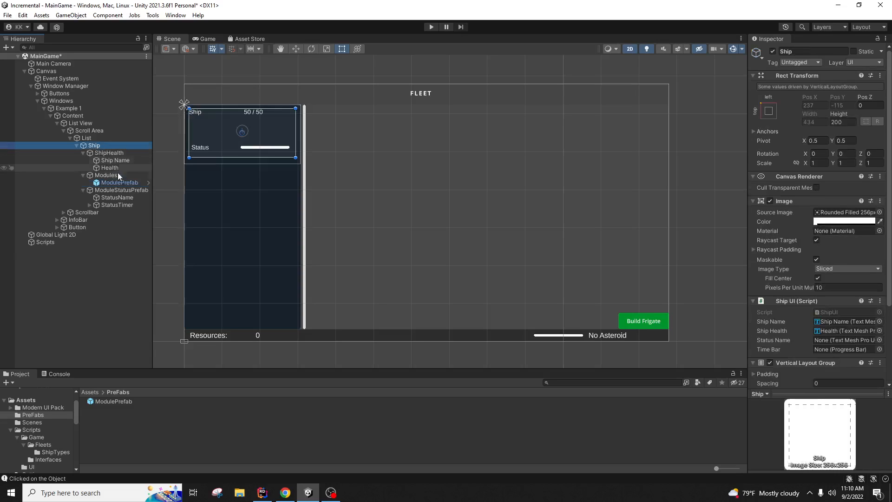
{"action": "left_click", "coordinate": [120, 182]}
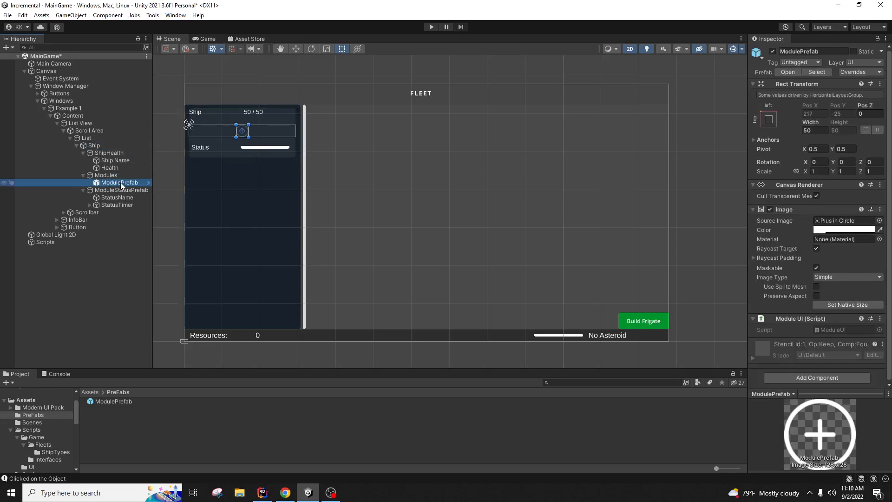
{"action": "left_click", "coordinate": [116, 272]}
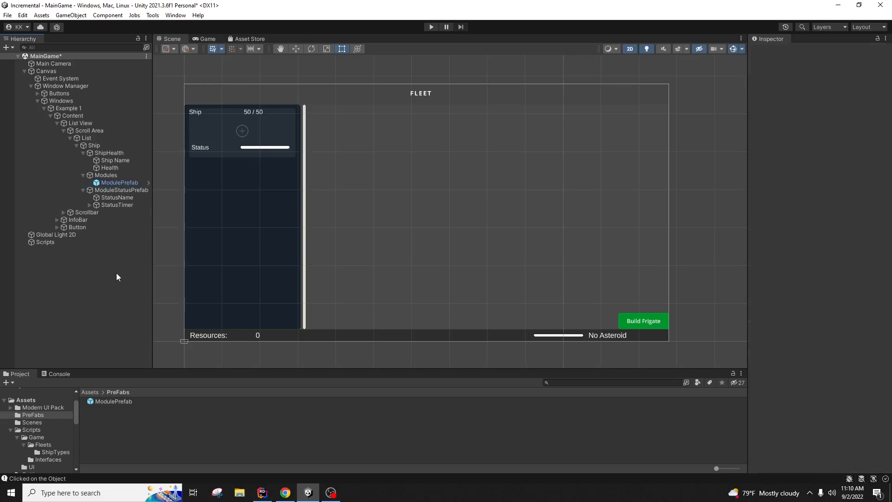
{"action": "left_click", "coordinate": [86, 139]}
{"action": "left_click", "coordinate": [77, 145]}
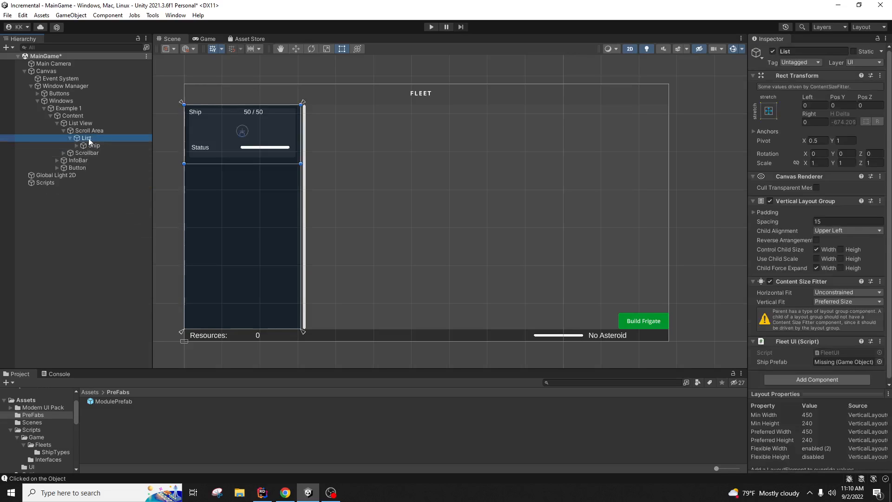
{"action": "left_click", "coordinate": [88, 138]}
{"action": "left_click", "coordinate": [79, 124]}
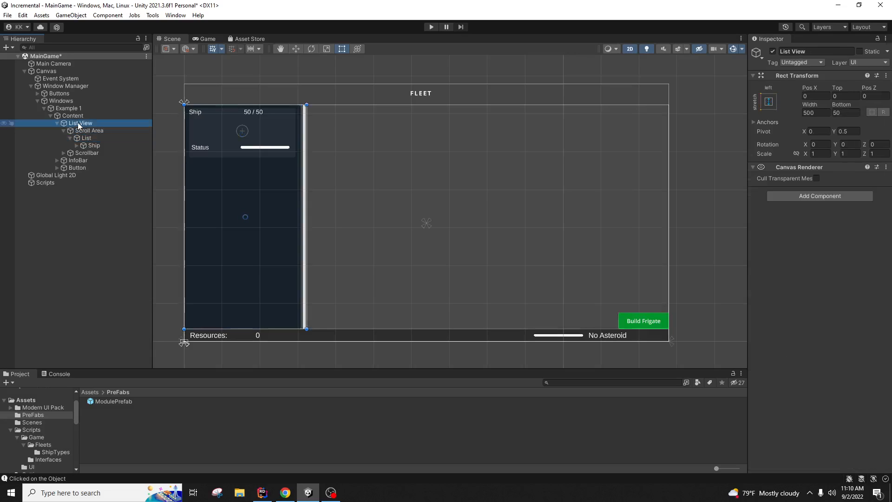
{"action": "left_click", "coordinate": [79, 118]}
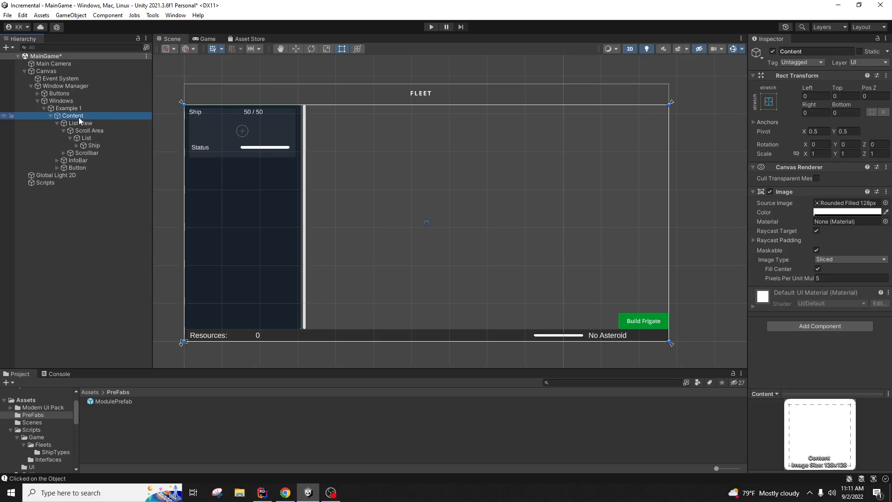
{"action": "left_click", "coordinate": [57, 124]}
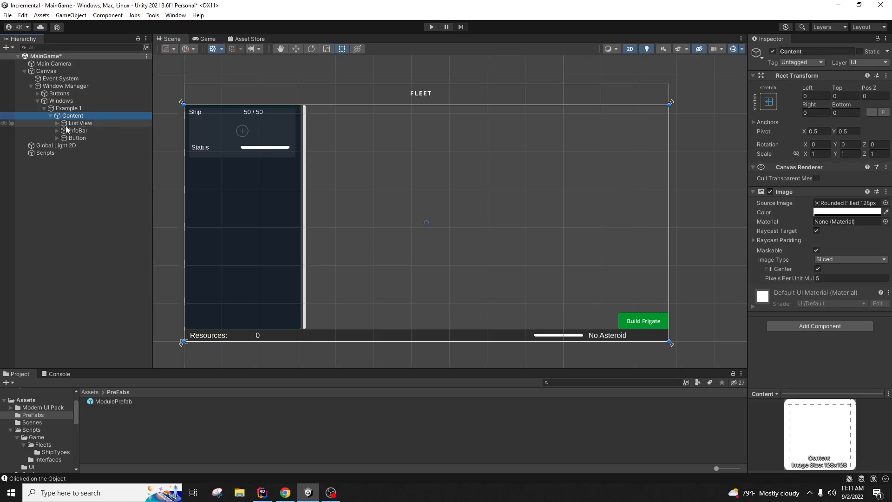
{"action": "right_click", "coordinate": [85, 119]}
{"action": "mouse_move", "coordinate": [175, 227]}
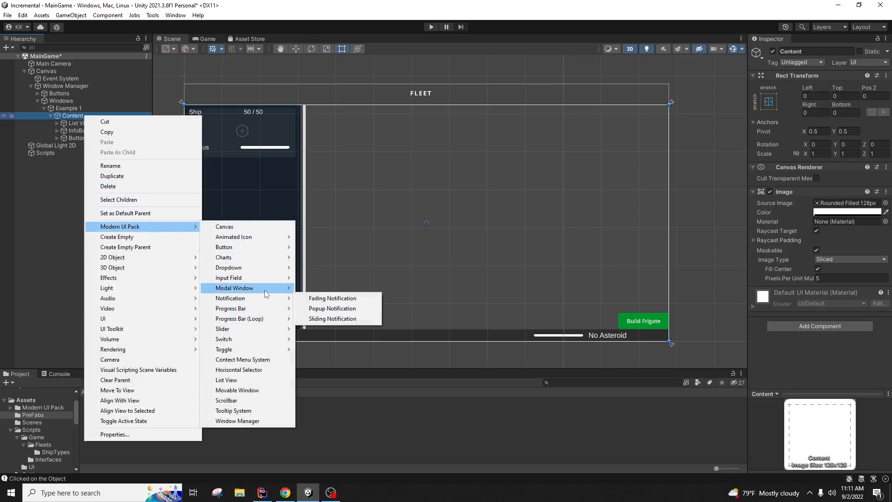
{"action": "mouse_move", "coordinate": [267, 293]}
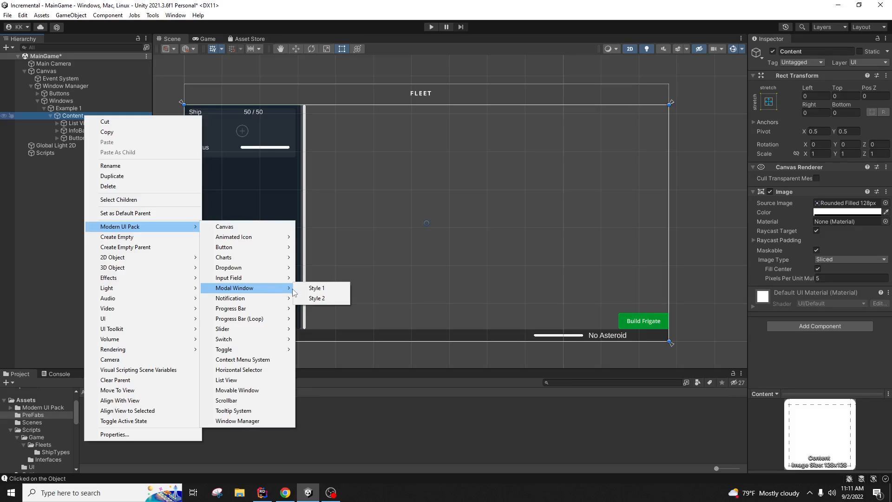
{"action": "left_click", "coordinate": [315, 288]}
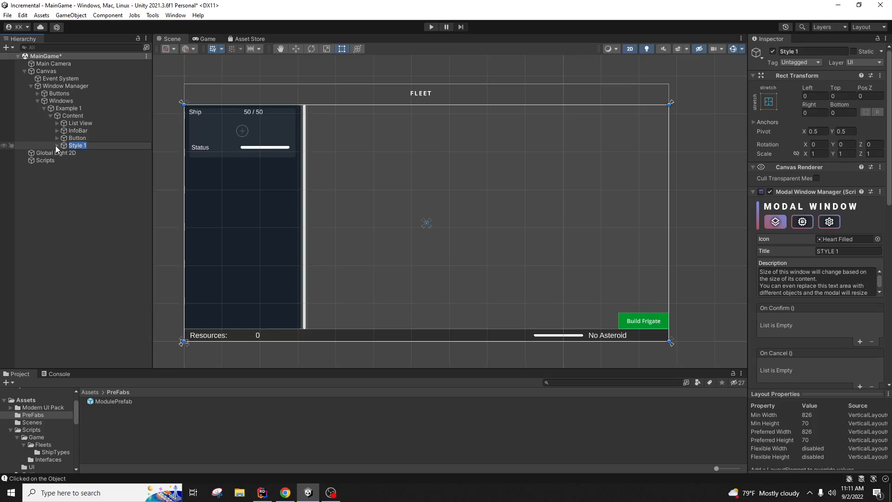
{"action": "type", "text": "ModuleDropDown"}
{"action": "key", "text": "Return"}
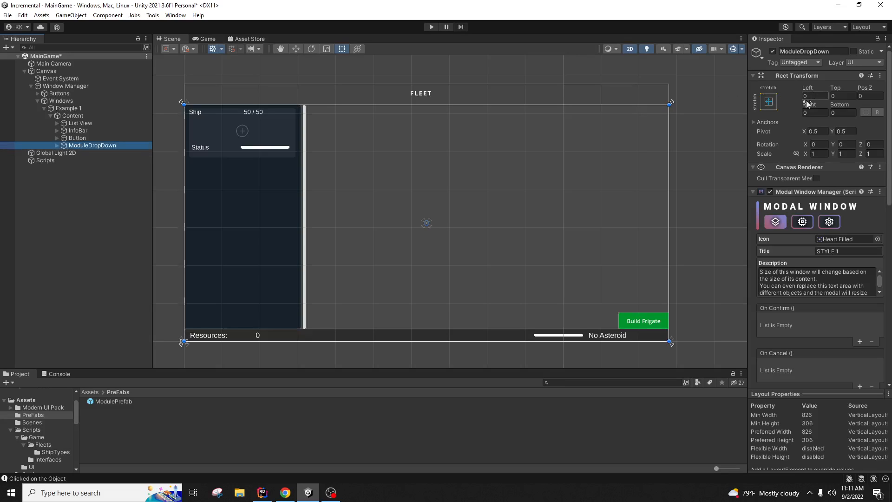
{"action": "left_click", "coordinate": [769, 102]}
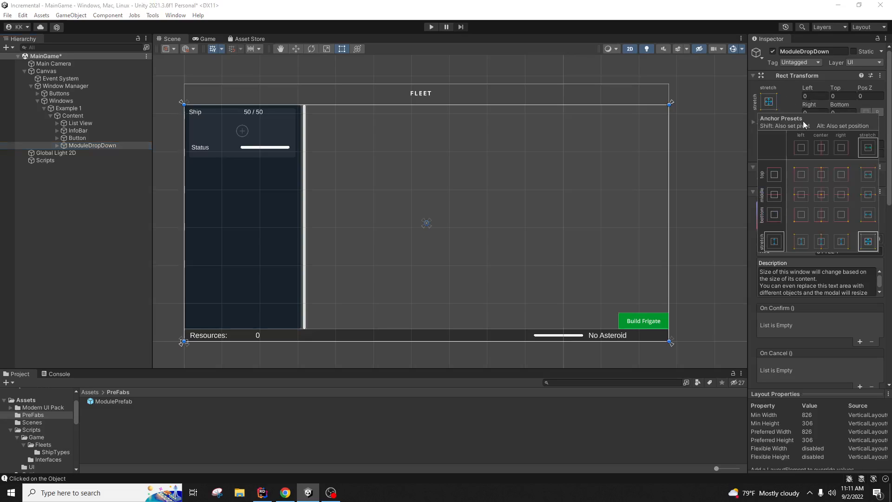
{"action": "left_click", "coordinate": [822, 196]}
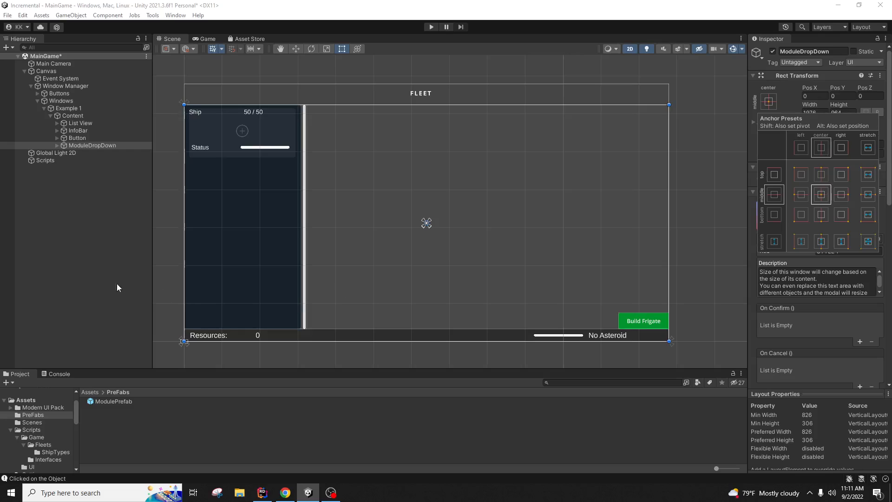
{"action": "left_click", "coordinate": [825, 106]}
{"action": "left_click", "coordinate": [823, 113]}
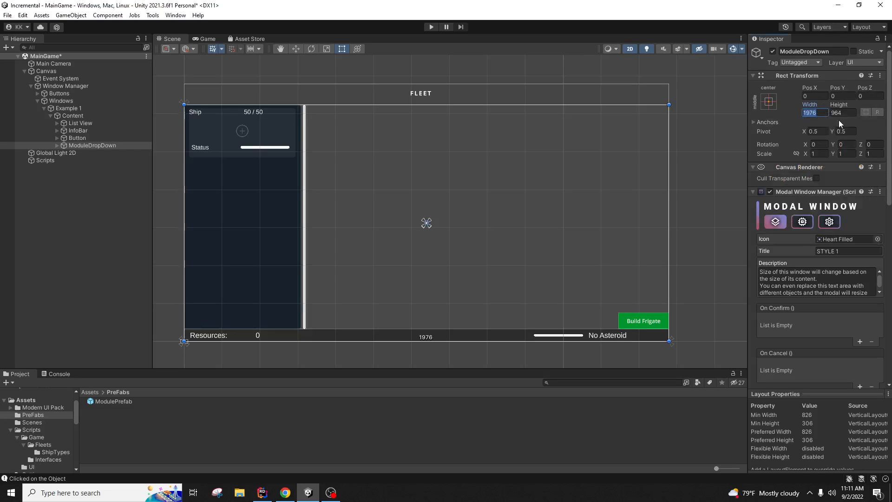
{"action": "type", "text": "200"}
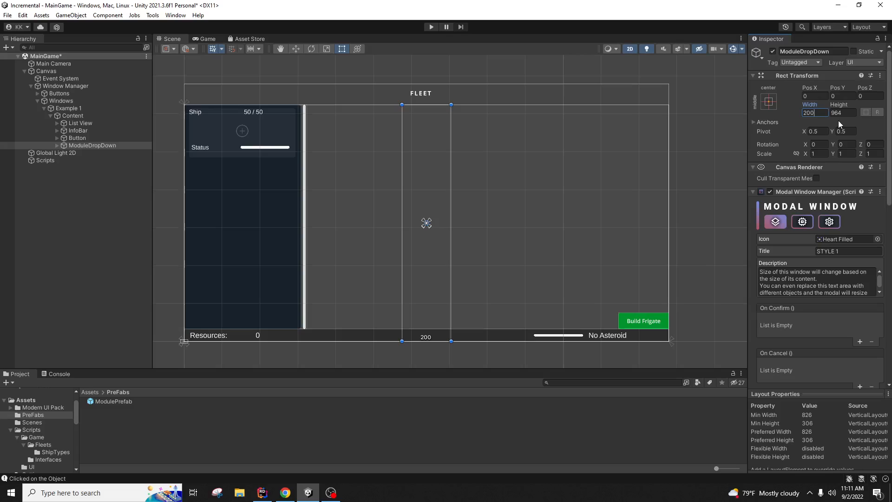
{"action": "key", "text": "Tab"}
{"action": "type", "text": "200"}
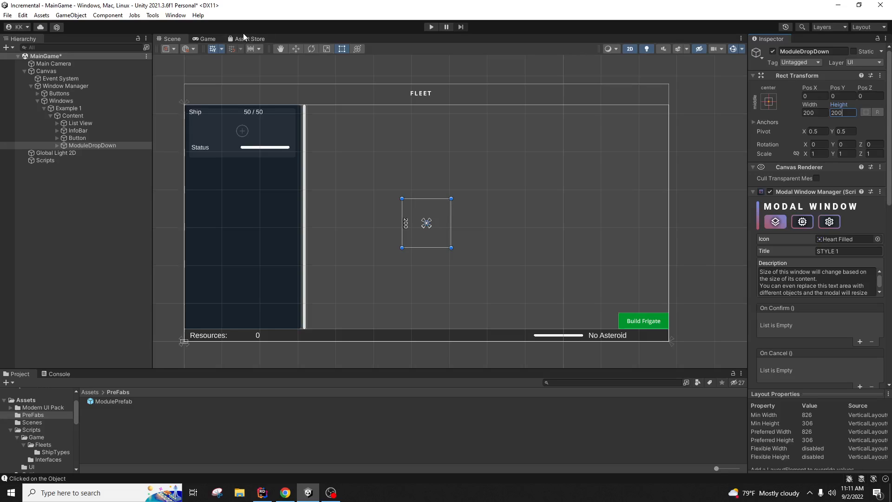
{"action": "left_click", "coordinate": [295, 49]}
{"action": "left_click_drag", "start_coordinate": [426, 206], "coordinate": [426, 119]}
{"action": "left_click_drag", "start_coordinate": [461, 156], "coordinate": [375, 154]}
{"action": "left_click", "coordinate": [57, 146]}
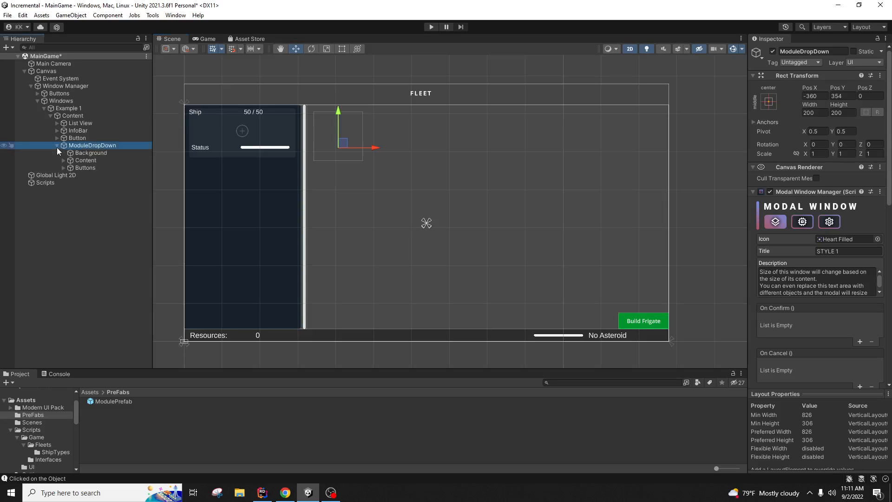
{"action": "left_click", "coordinate": [93, 153]}
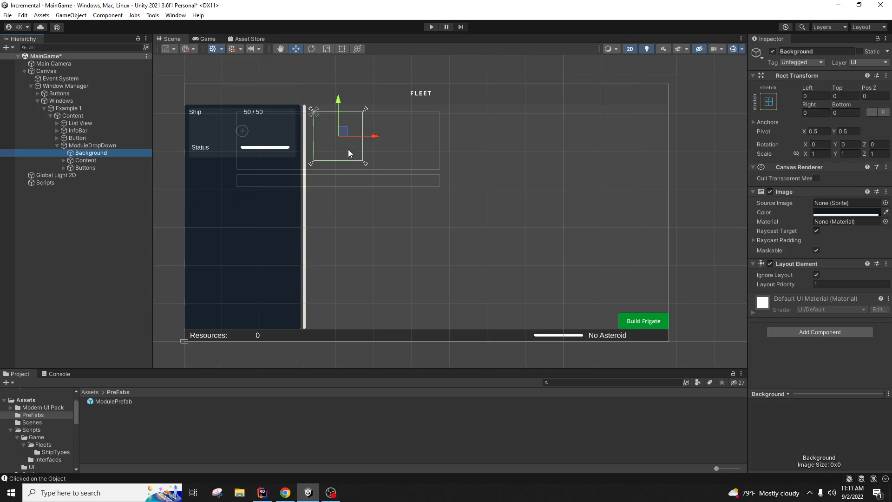
{"action": "left_click", "coordinate": [96, 222]}
{"action": "right_click", "coordinate": [93, 146]}
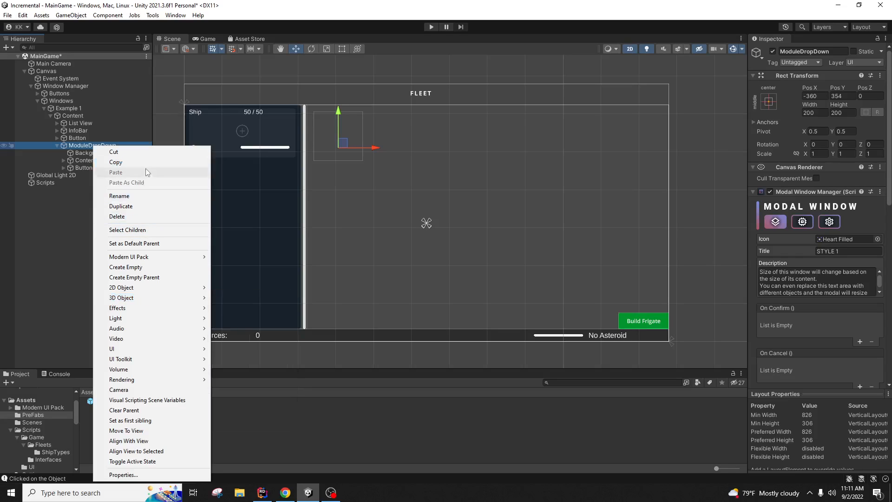
{"action": "left_click", "coordinate": [148, 216]}
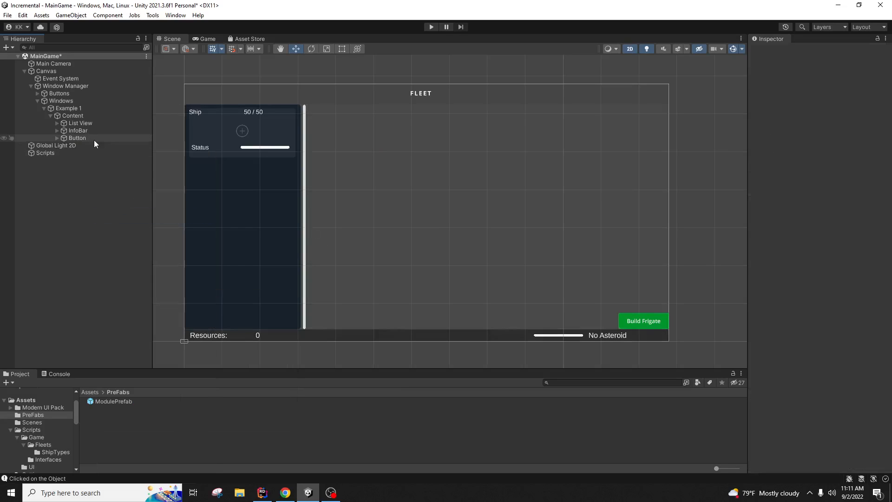
Step: Add a UI Panel as a child of Content, undoing a stray empty object
{"action": "right_click", "coordinate": [90, 115]}
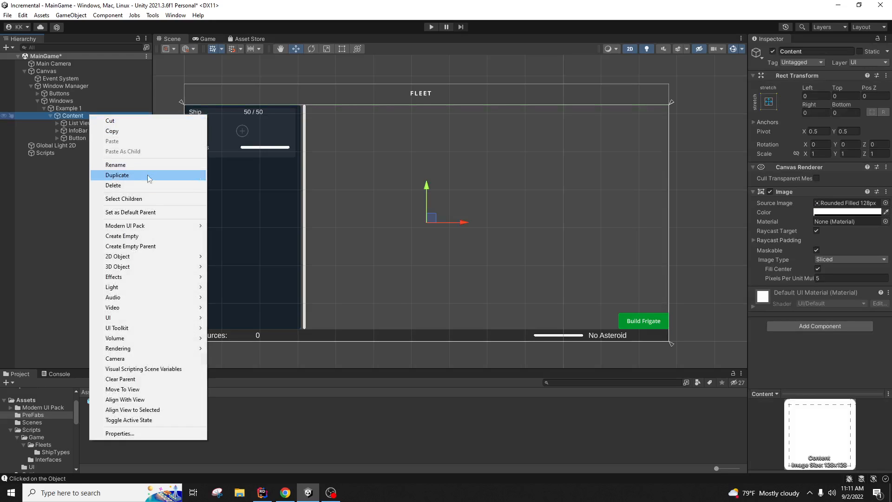
{"action": "left_click", "coordinate": [165, 236]}
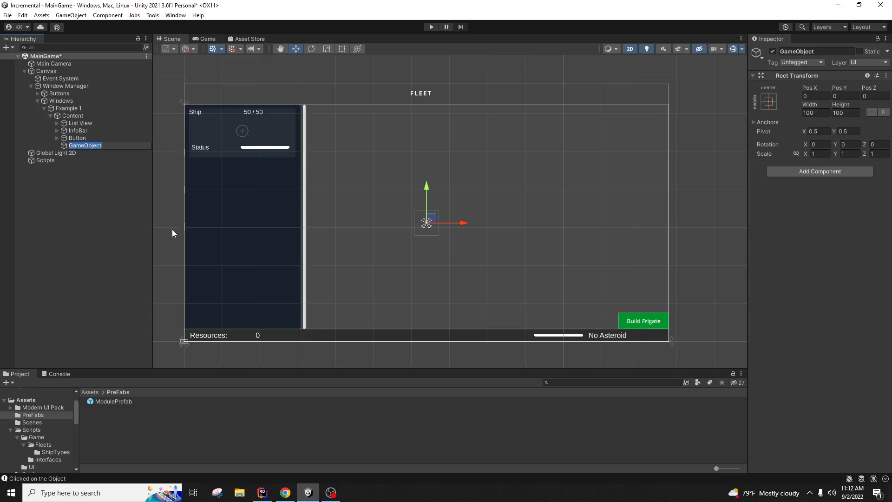
{"action": "key", "text": "ctrl+z"}
{"action": "right_click", "coordinate": [94, 117]}
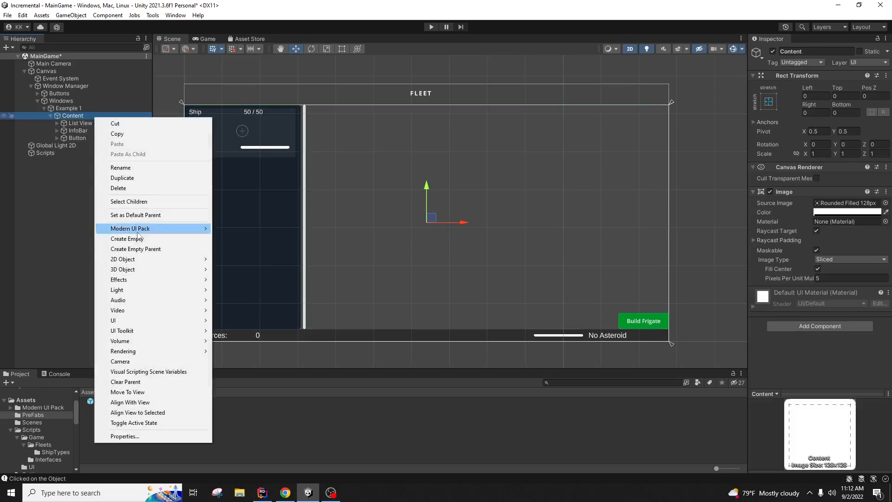
{"action": "mouse_move", "coordinate": [140, 320]}
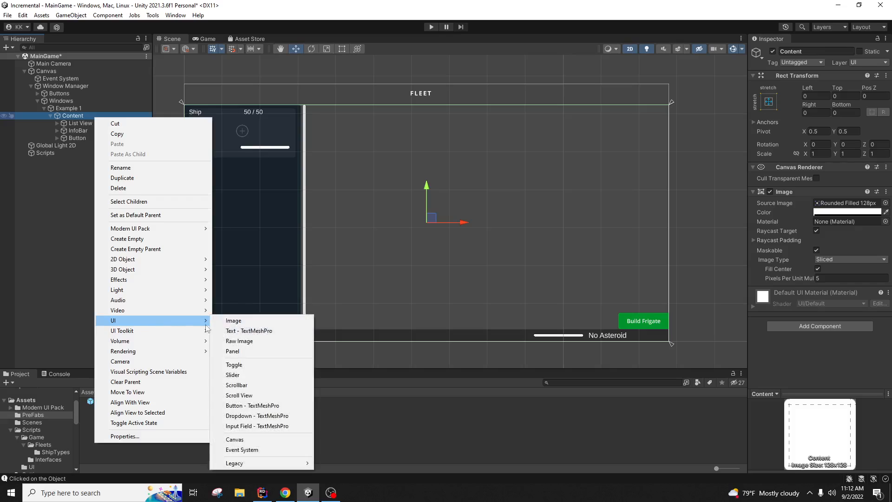
{"action": "left_click", "coordinate": [256, 352]}
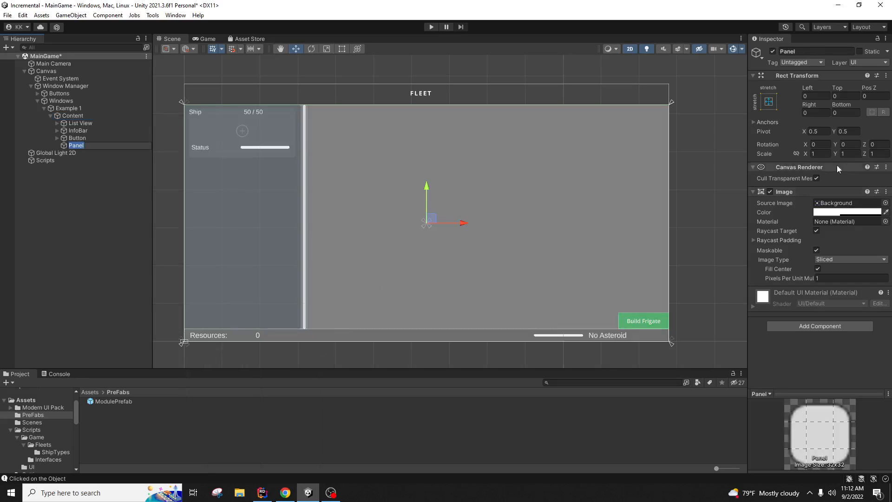
Step: Anchor the Panel middle-centre and set its Width and Height to 200
{"action": "left_click", "coordinate": [769, 102]}
{"action": "left_click", "coordinate": [821, 195]}
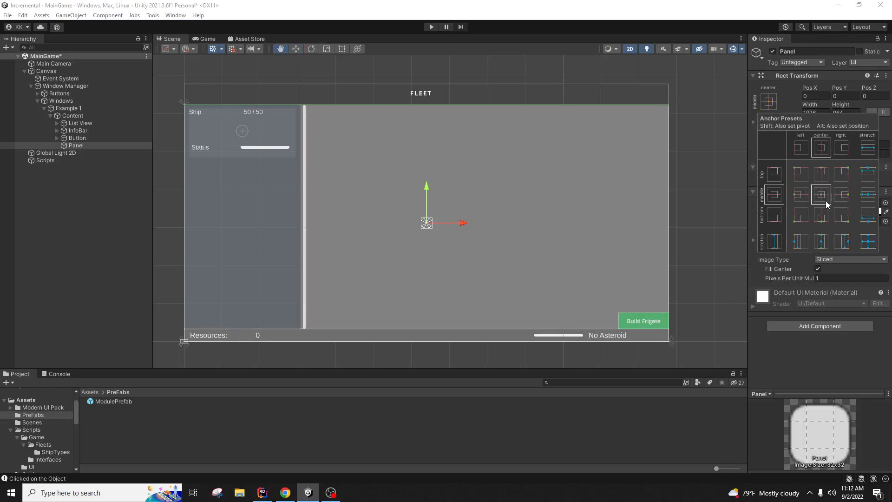
{"action": "left_click", "coordinate": [810, 113]}
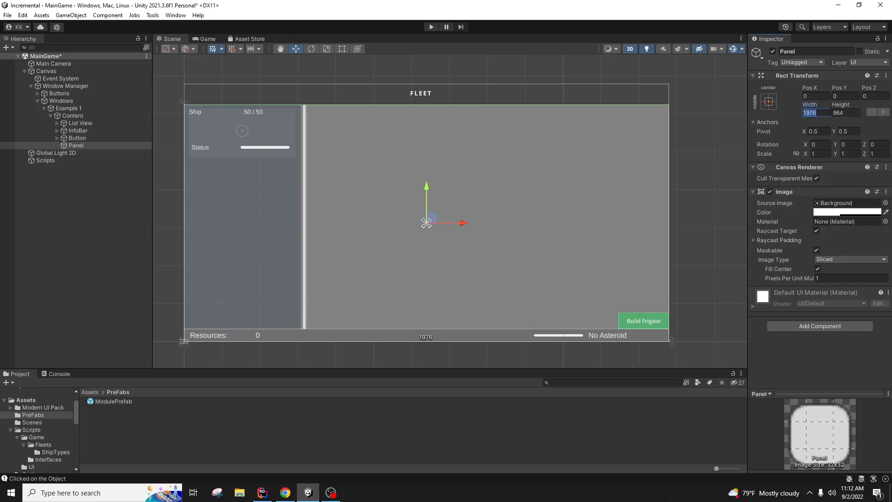
{"action": "type", "text": "200"}
{"action": "key", "text": "Tab"}
{"action": "type", "text": "200"}
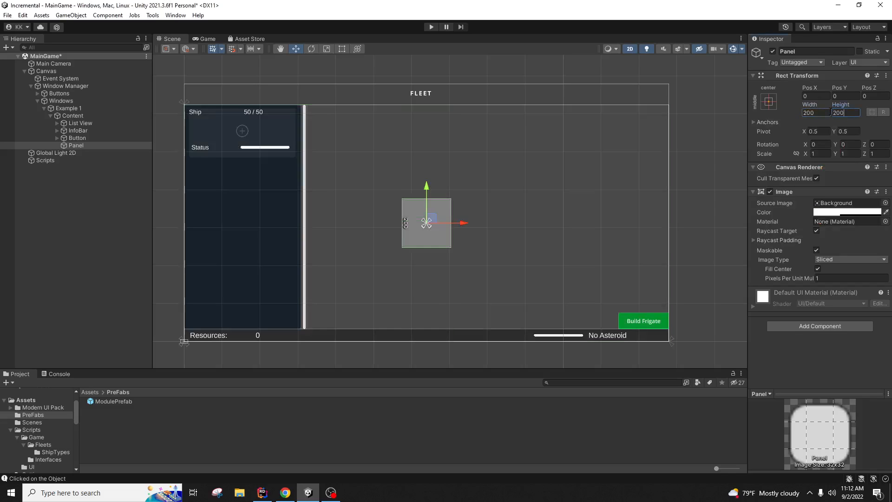
Step: Move the Panel to the top beside the ship list, at Pos X -383, Pos Y 379
{"action": "left_click", "coordinate": [442, 426]}
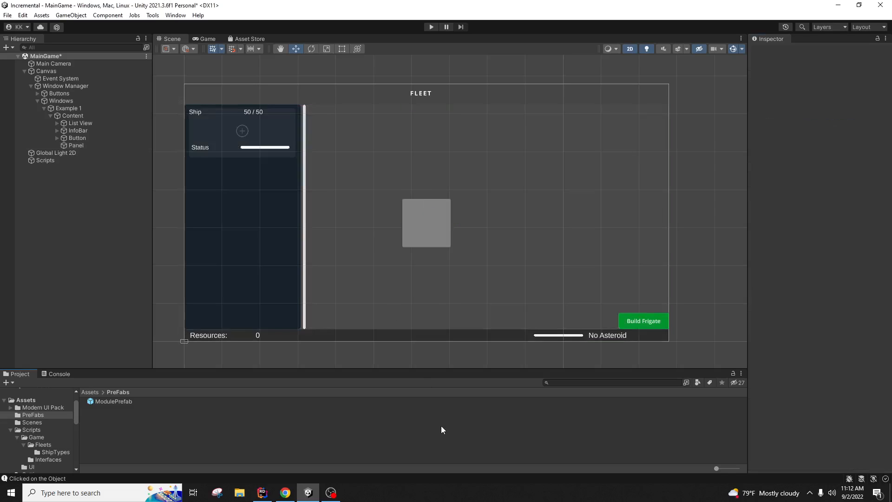
{"action": "left_click", "coordinate": [436, 224]}
{"action": "mouse_move", "coordinate": [425, 188]}
{"action": "left_mouse_down"}
{"action": "mouse_move", "coordinate": [423, 175]}
{"action": "mouse_move", "coordinate": [424, 190]}
{"action": "left_mouse_up"}
{"action": "key", "text": "ctrl+z"}
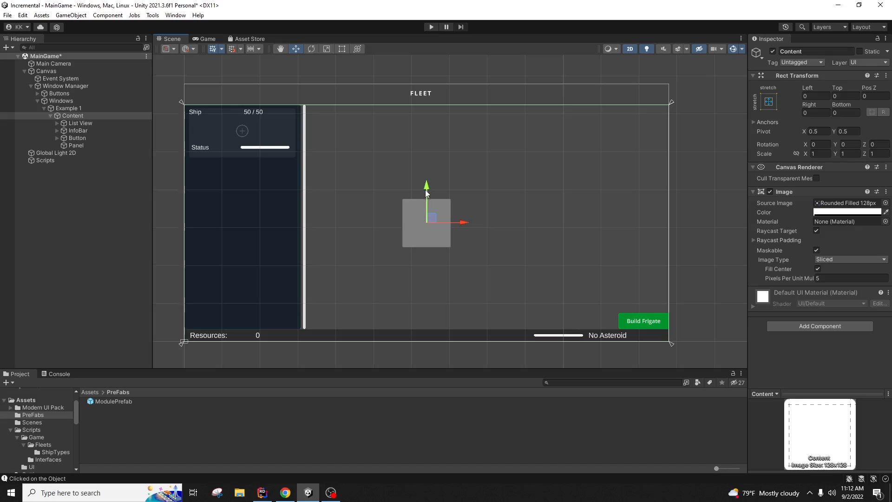
{"action": "left_click", "coordinate": [115, 145]}
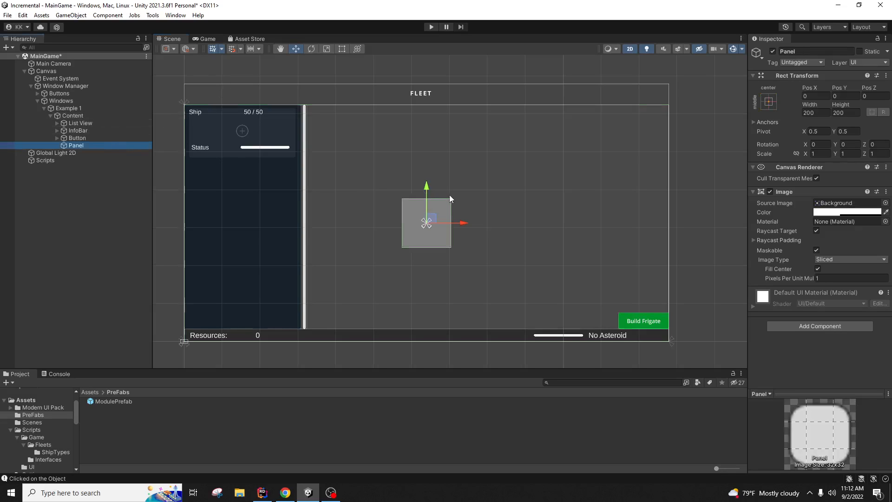
{"action": "left_click_drag", "start_coordinate": [431, 181], "coordinate": [435, 112]}
{"action": "left_click_drag", "start_coordinate": [434, 101], "coordinate": [433, 99]}
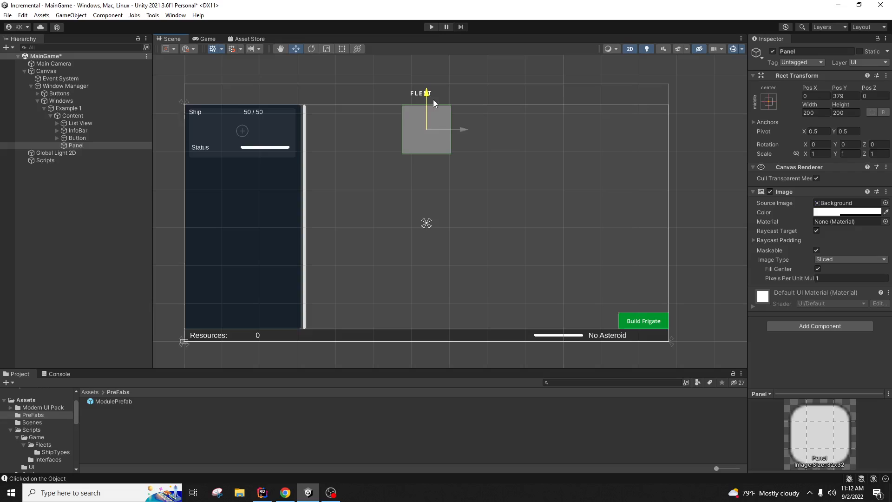
{"action": "left_click_drag", "start_coordinate": [465, 131], "coordinate": [369, 130]}
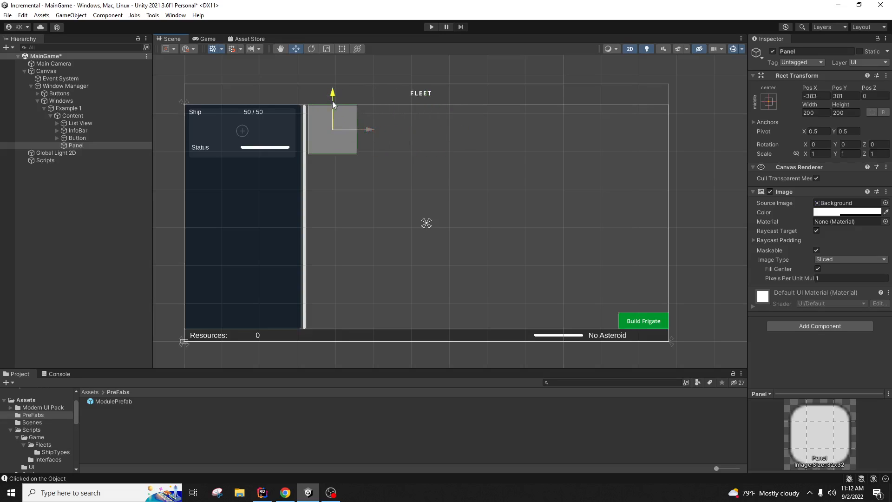
{"action": "left_click_drag", "start_coordinate": [333, 101], "coordinate": [333, 100]}
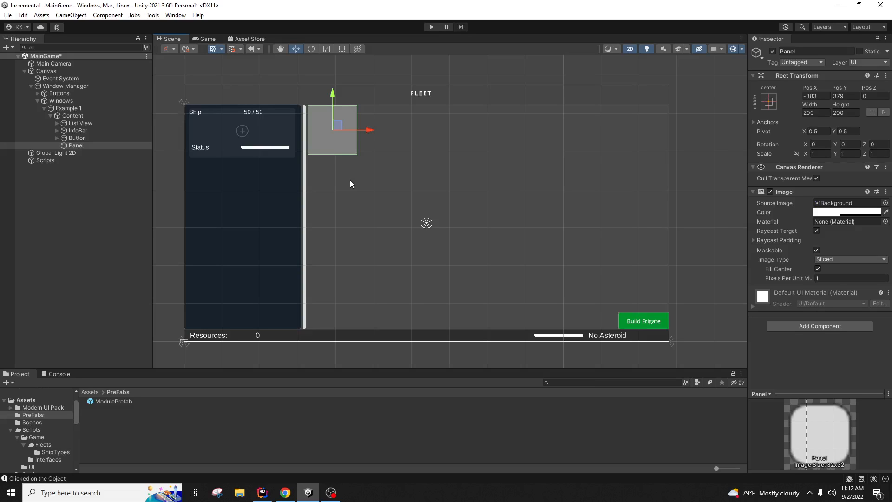
Step: Resize the panel to 300×300 and centre it at position 0
{"action": "left_click_drag", "start_coordinate": [374, 127], "coordinate": [464, 138]}
{"action": "left_click", "coordinate": [424, 171]}
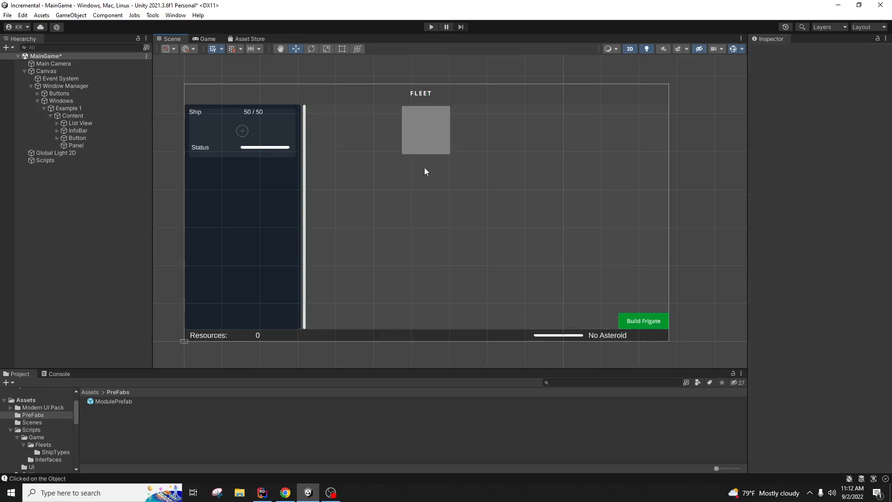
{"action": "left_click", "coordinate": [150, 145]}
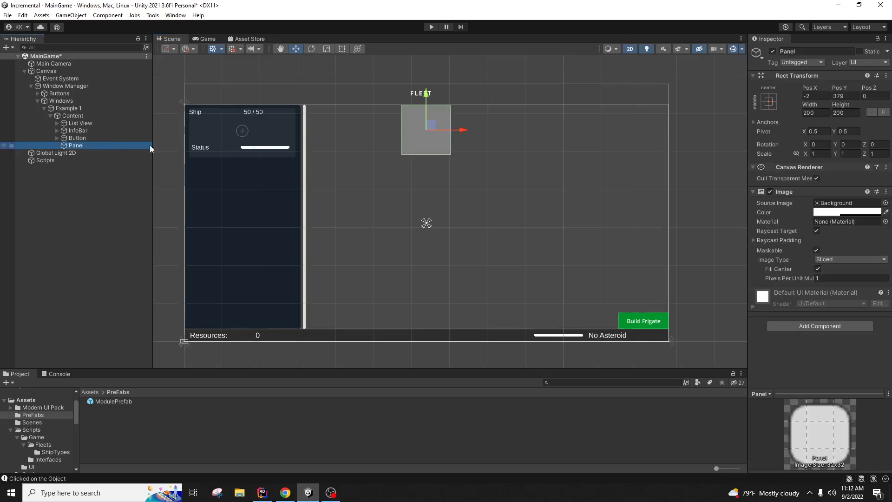
{"action": "left_click", "coordinate": [808, 114]}
{"action": "type", "text": "300"}
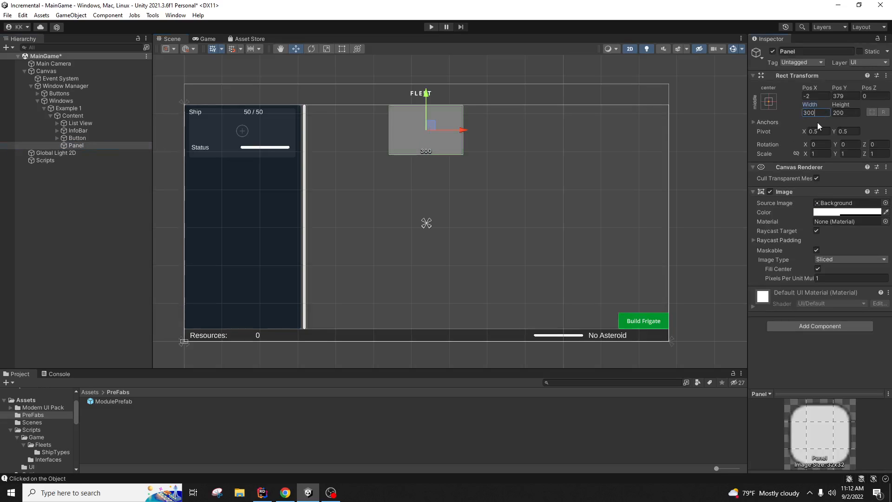
{"action": "key", "text": "Tab"}
{"action": "type", "text": "300"}
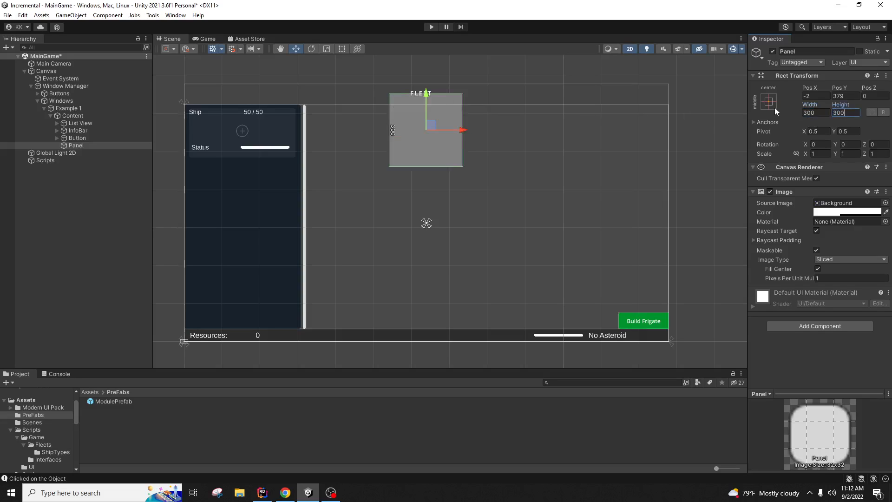
{"action": "left_click", "coordinate": [811, 96]}
{"action": "type", "text": "0"}
{"action": "key", "text": "Tab"}
{"action": "type", "text": "0"}
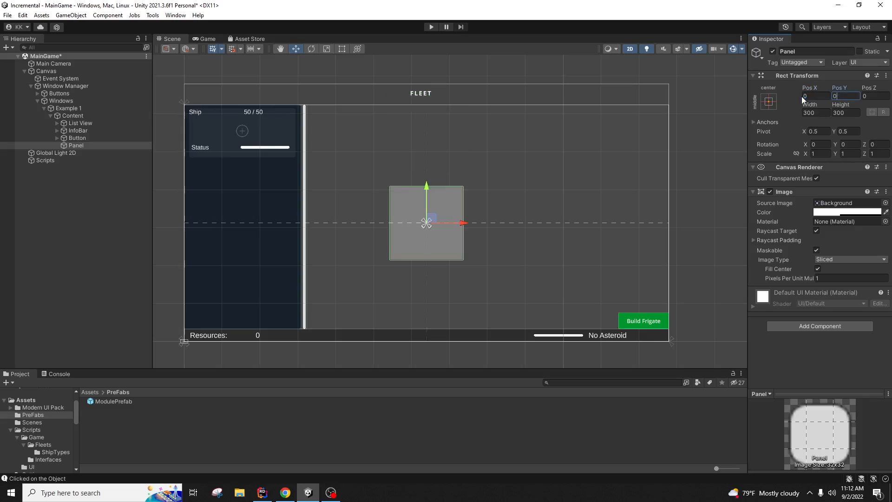
Step: Rename the panel to ModuleDropDown
{"action": "left_click", "coordinate": [450, 437]}
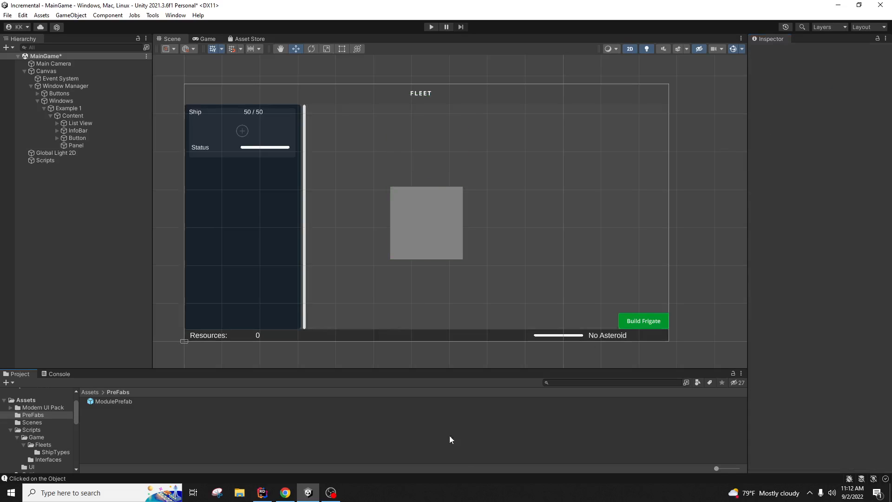
{"action": "left_click", "coordinate": [425, 234]}
{"action": "left_click", "coordinate": [33, 228]}
{"action": "left_click", "coordinate": [110, 145]}
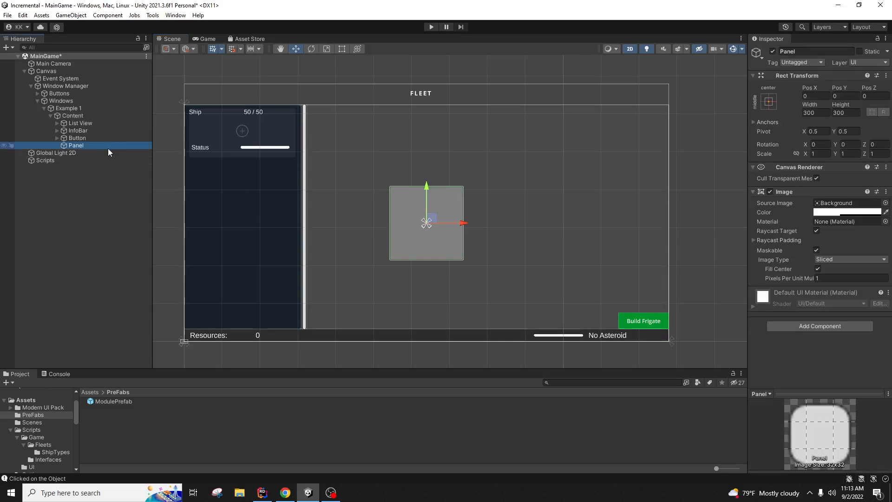
{"action": "left_click", "coordinate": [840, 52]}
{"action": "type", "text": "M"}
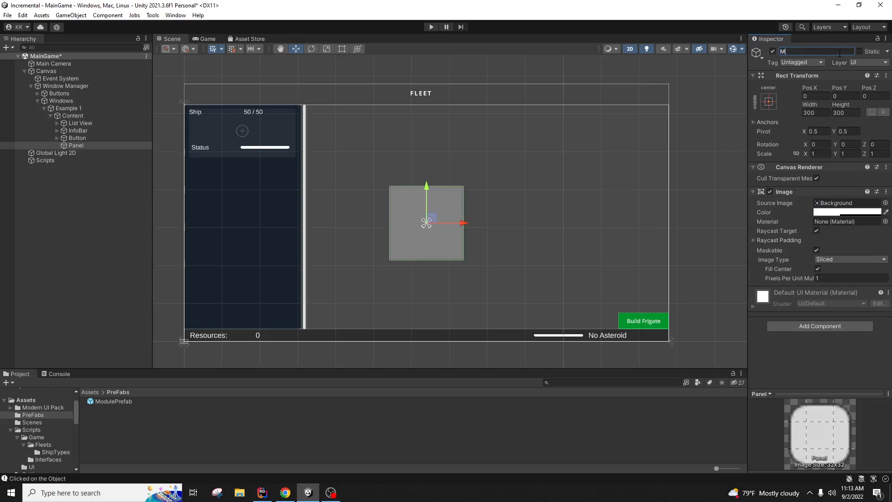
{"action": "type", "text": "oduleDropDown"}
{"action": "key", "text": "Return"}
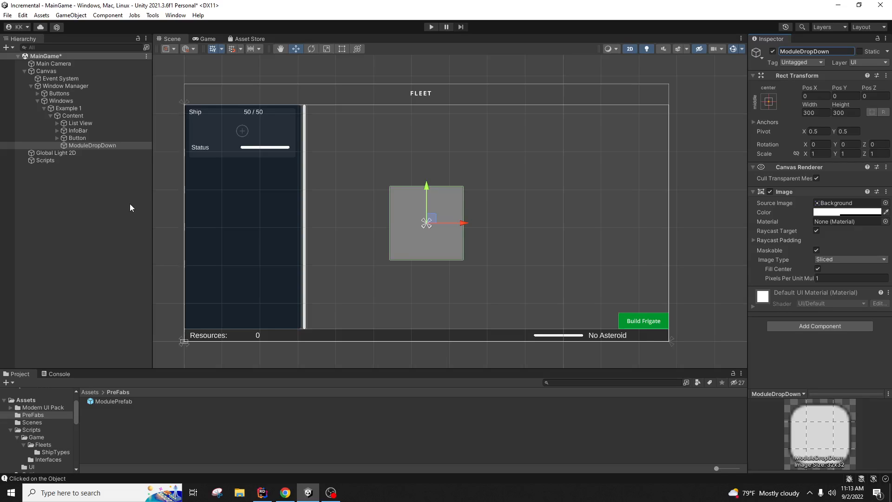
Step: Add a Modern UI Pack basic green button inside ModuleDropDown
{"action": "right_click", "coordinate": [135, 145]}
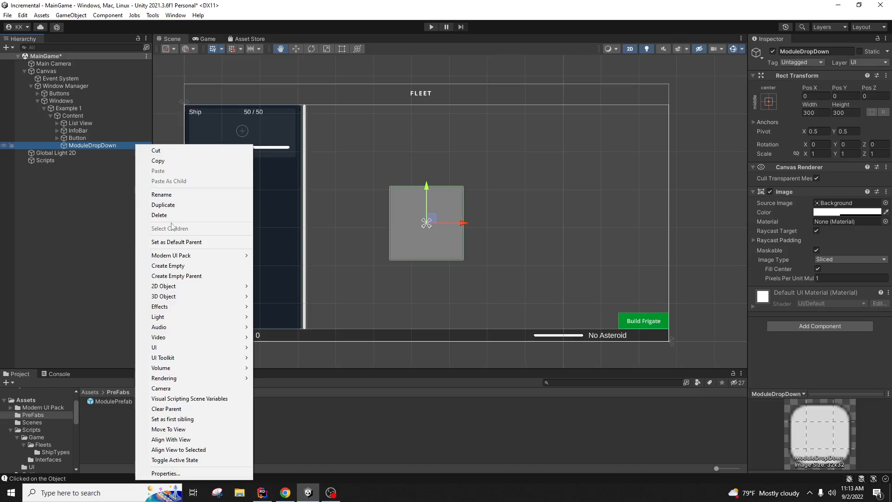
{"action": "mouse_move", "coordinate": [210, 257]}
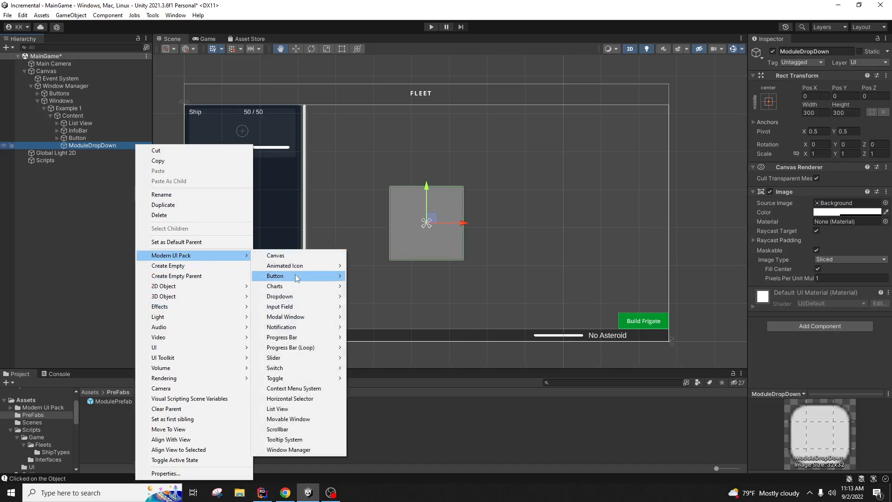
{"action": "mouse_move", "coordinate": [294, 276]}
{"action": "mouse_move", "coordinate": [383, 278]}
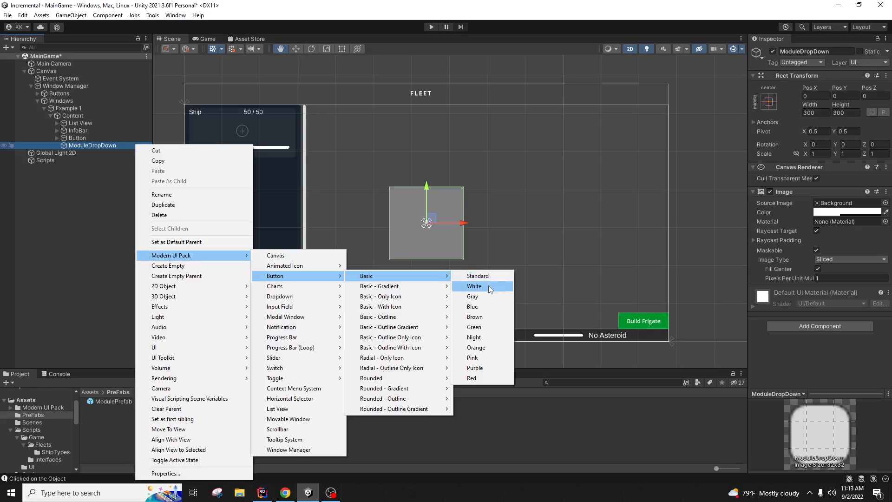
{"action": "left_click", "coordinate": [491, 327]}
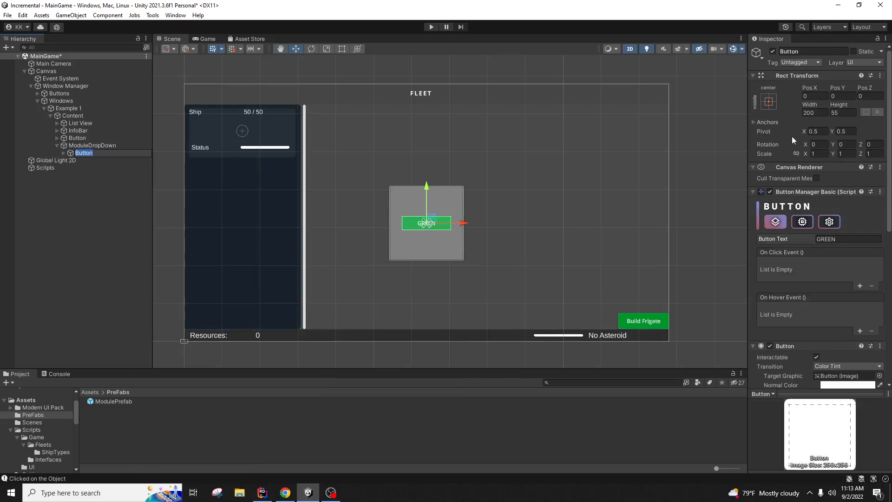
Step: Anchor the button bottom-left, sized 100×20 at position 20, 20
{"action": "left_click", "coordinate": [768, 101]}
{"action": "left_click", "coordinate": [801, 214], "text": "alt"}
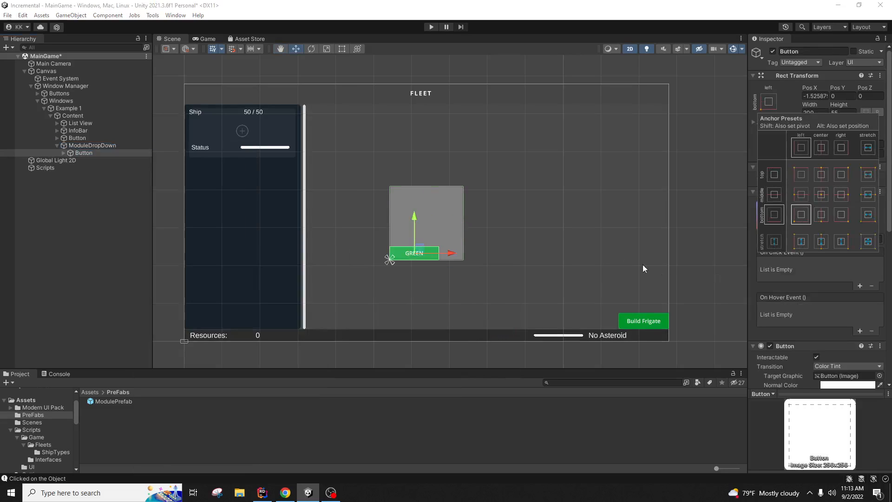
{"action": "left_click", "coordinate": [813, 112]}
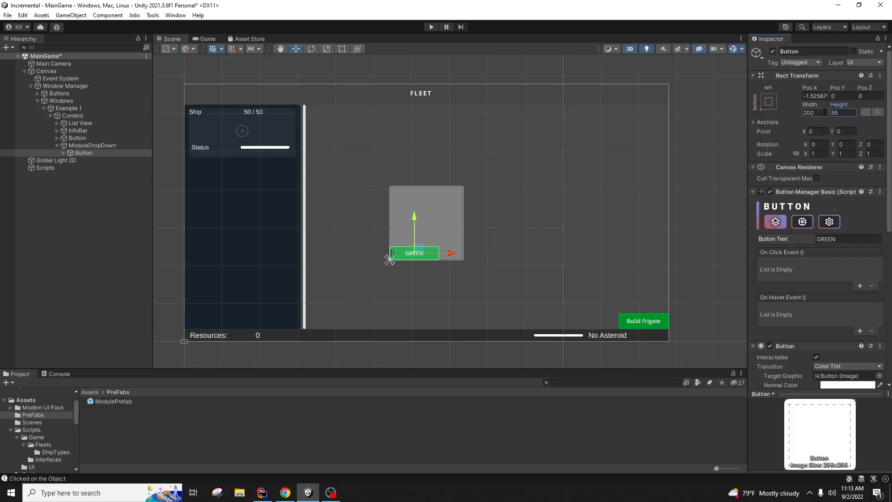
{"action": "type", "text": "50"}
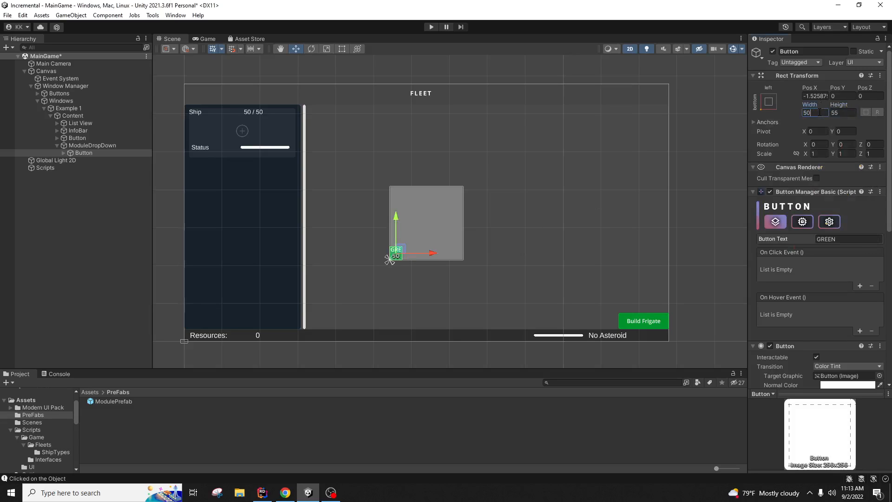
{"action": "key", "text": "BackSpace"}
{"action": "key", "text": "BackSpace"}
{"action": "type", "text": "100"}
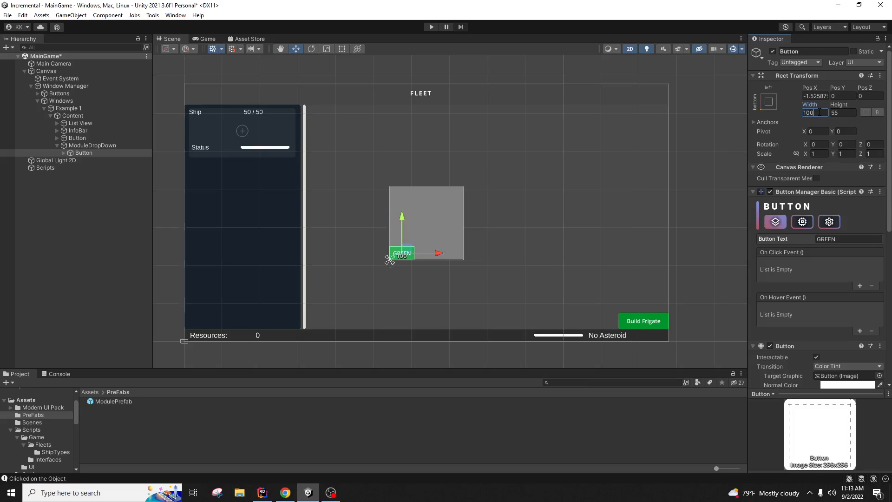
{"action": "key", "text": "Tab"}
{"action": "type", "text": "20"}
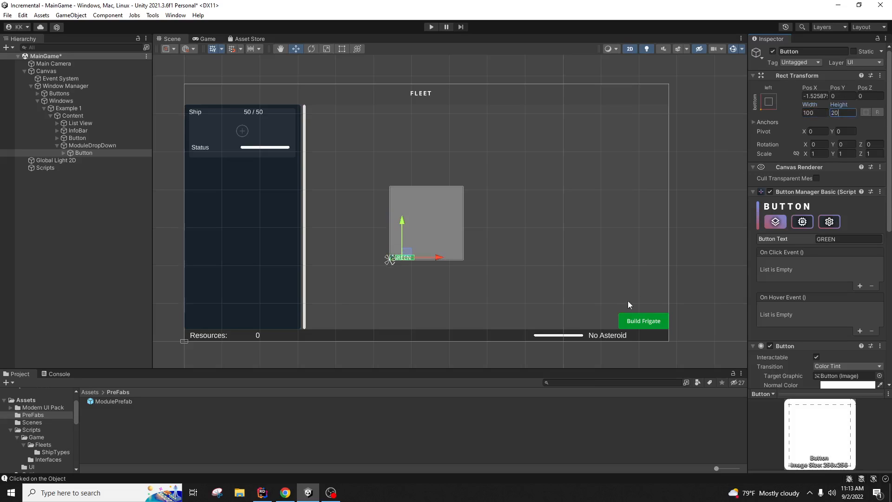
{"action": "key", "text": "Tab"}
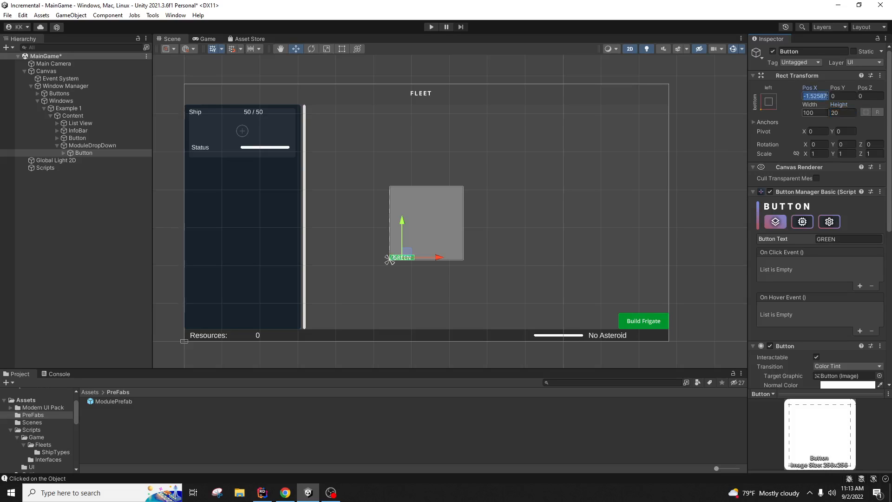
{"action": "type", "text": "20"}
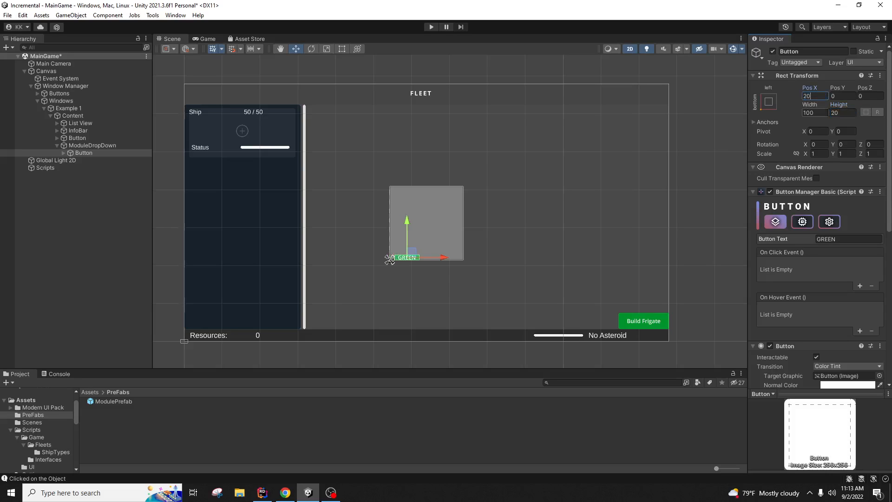
{"action": "key", "text": "Tab"}
{"action": "type", "text": "20"}
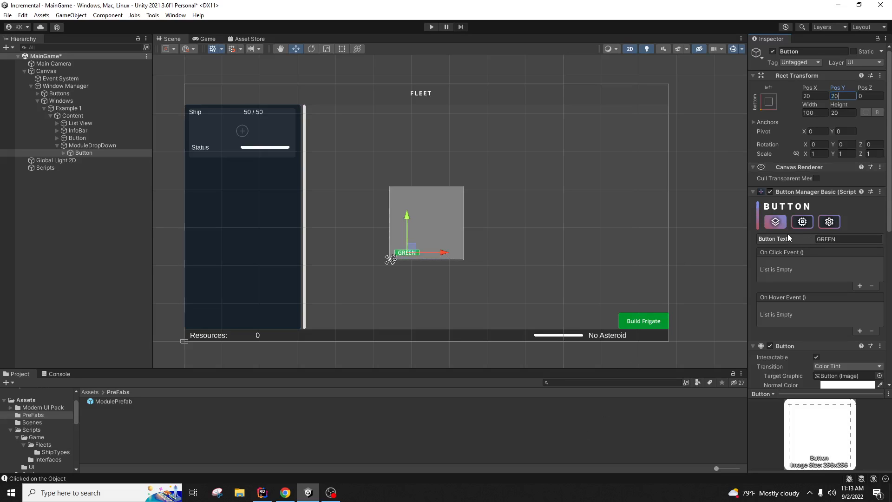
Step: Change the button's label text to OK
{"action": "left_click", "coordinate": [843, 238]}
{"action": "type", "text": "OK"}
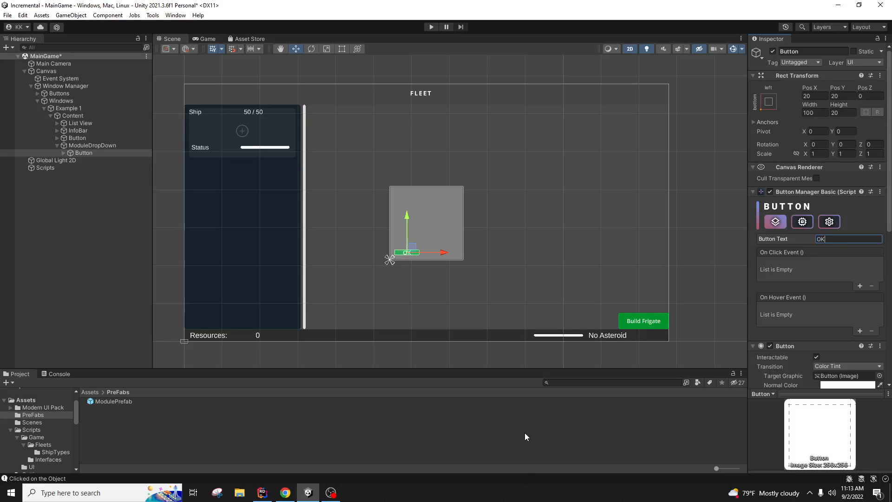
{"action": "left_click", "coordinate": [447, 391]}
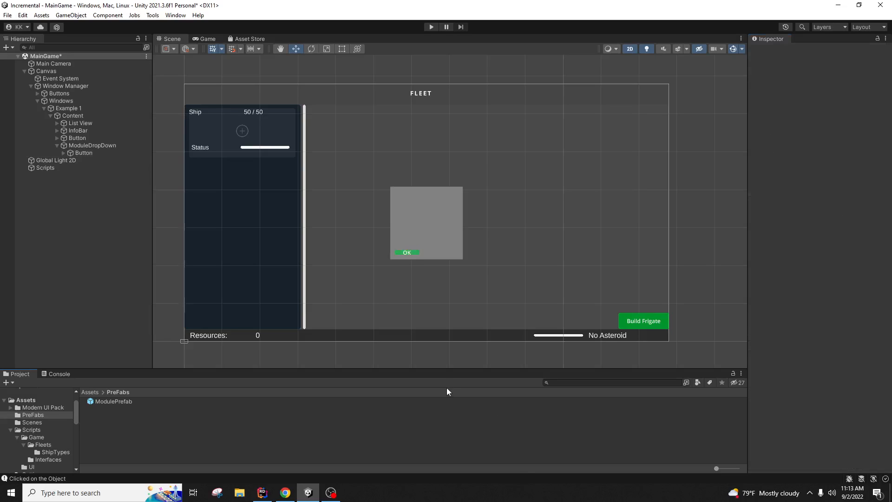
Step: Duplicate the OK button and anchor the copy to the bottom-right corner
{"action": "left_click", "coordinate": [95, 152]}
{"action": "key", "text": "ctrl+d"}
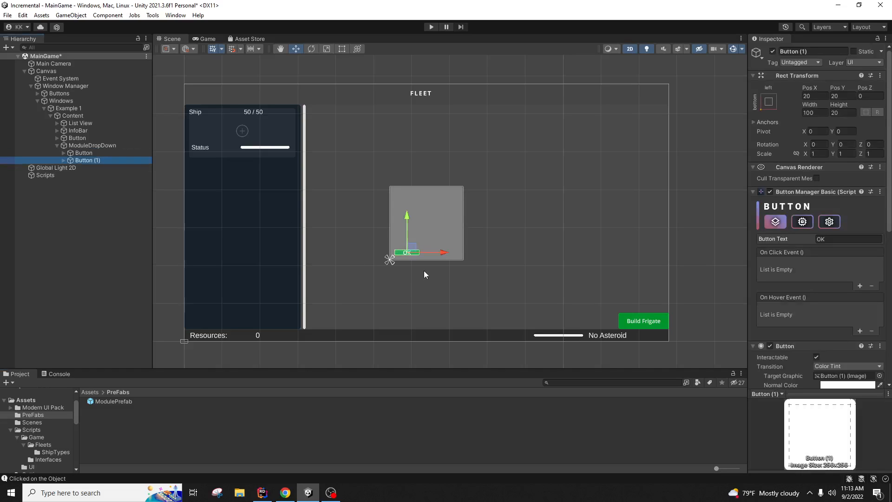
{"action": "left_click", "coordinate": [769, 103]}
{"action": "left_click", "coordinate": [841, 214], "text": "alt+shift"}
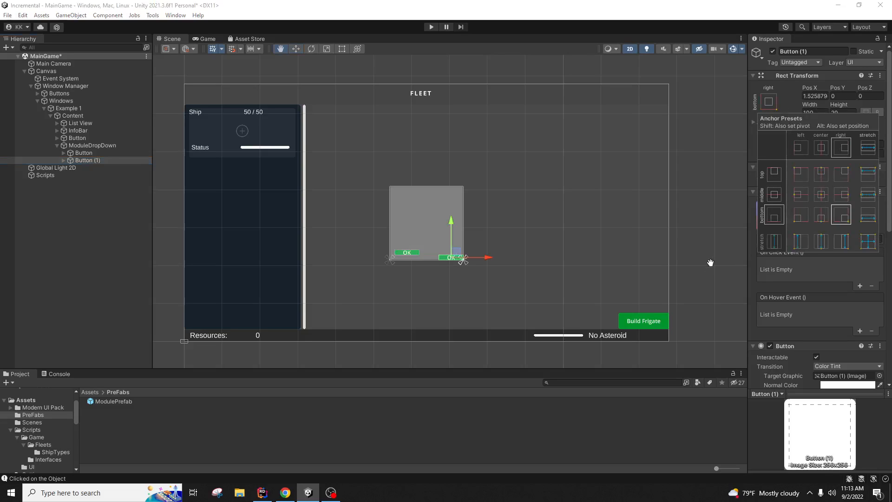
Step: Position the copied button at X -20, Y 20
{"action": "left_click", "coordinate": [824, 97]}
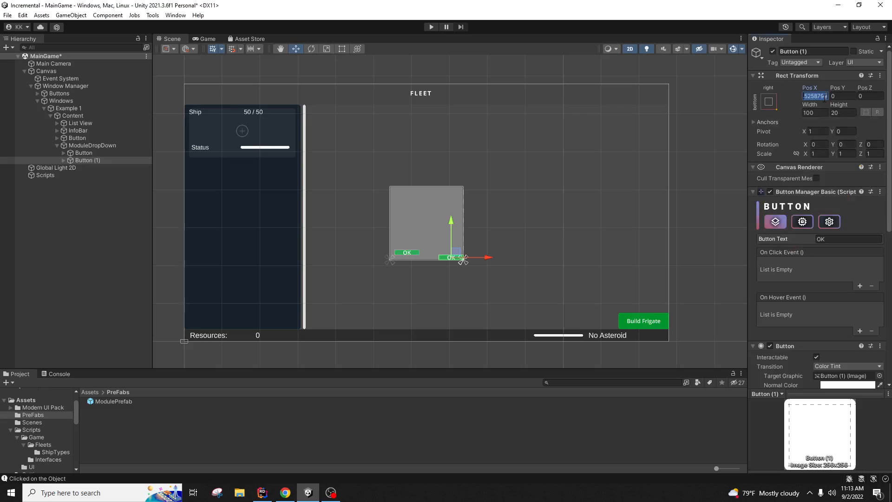
{"action": "type", "text": "20"}
{"action": "key", "text": "BackSpace"}
{"action": "key", "text": "BackSpace"}
{"action": "key", "text": "BackSpace"}
{"action": "key", "text": "BackSpace"}
{"action": "key", "text": "Delete"}
{"action": "key", "text": "Delete"}
{"action": "key", "text": "Delete"}
{"action": "type", "text": "20"}
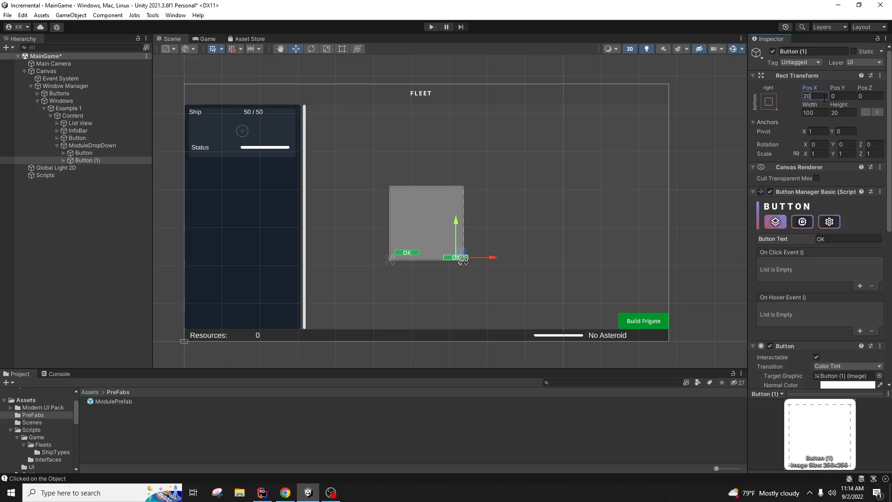
{"action": "key", "text": "Home"}
{"action": "type", "text": "-"}
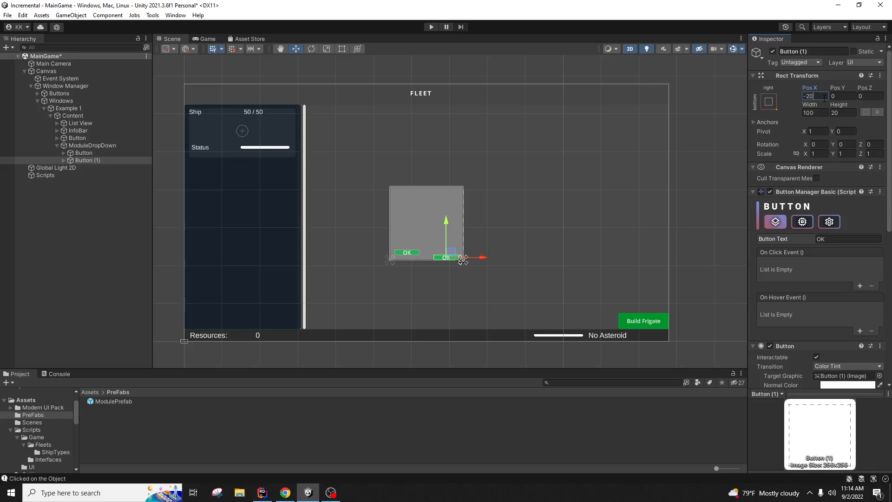
{"action": "key", "text": "Tab"}
{"action": "type", "text": "20"}
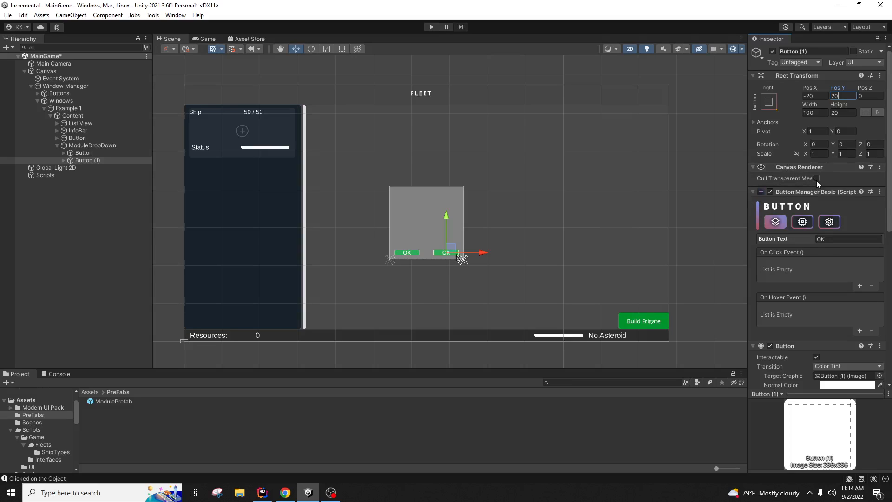
Step: Label the copy CANCEL and change its Image colour to red (AF392D)
{"action": "left_click", "coordinate": [839, 239]}
{"action": "type", "text": "CANCEL"}
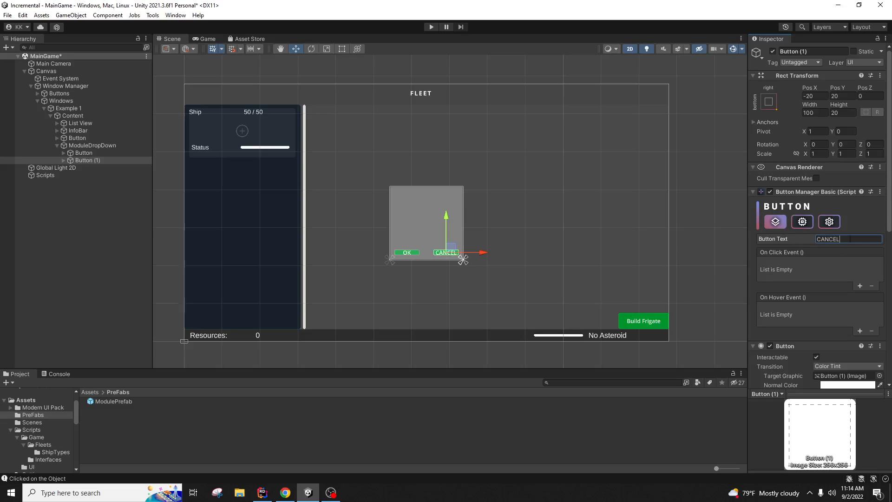
{"action": "scroll", "coordinate": [859, 281], "scroll_direction": "down", "scroll_amount": 8}
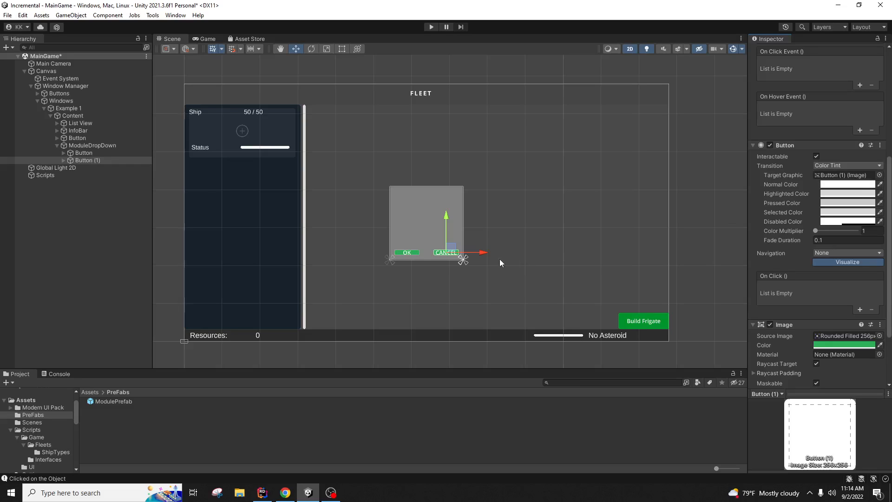
{"action": "scroll", "coordinate": [779, 286], "scroll_direction": "down", "scroll_amount": 3}
{"action": "left_click", "coordinate": [855, 263]}
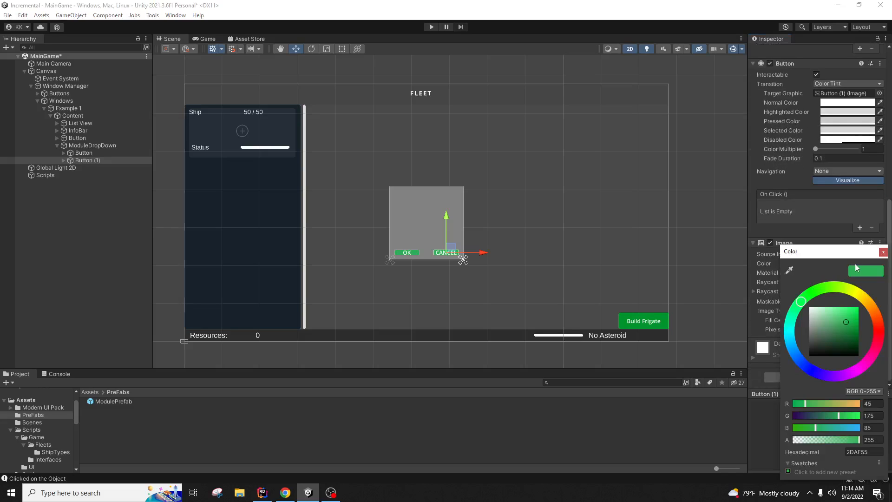
{"action": "left_click", "coordinate": [879, 330]}
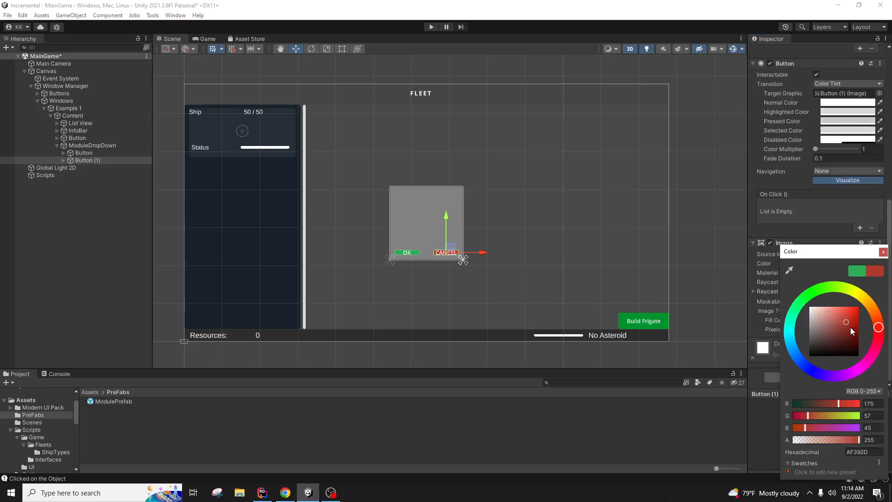
{"action": "left_click", "coordinate": [578, 404]}
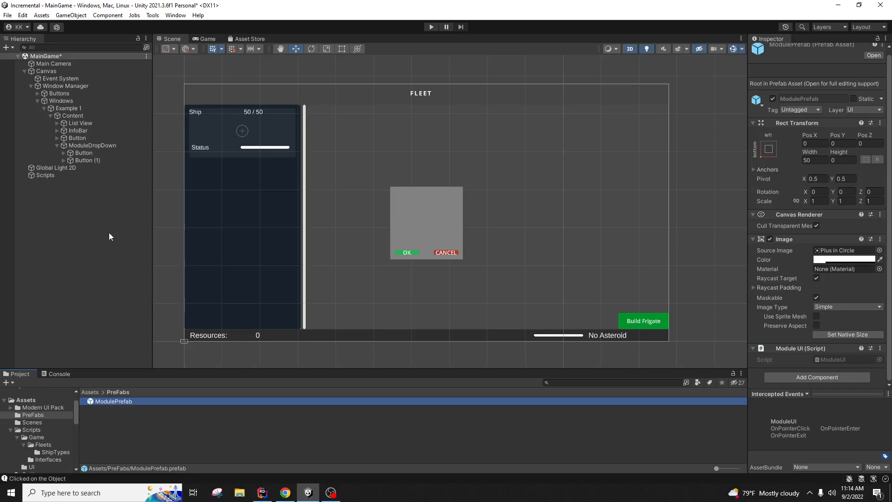
Step: Create an empty child named ModuleList under ModuleDropDown, placed above the two buttons
{"action": "right_click", "coordinate": [128, 146]}
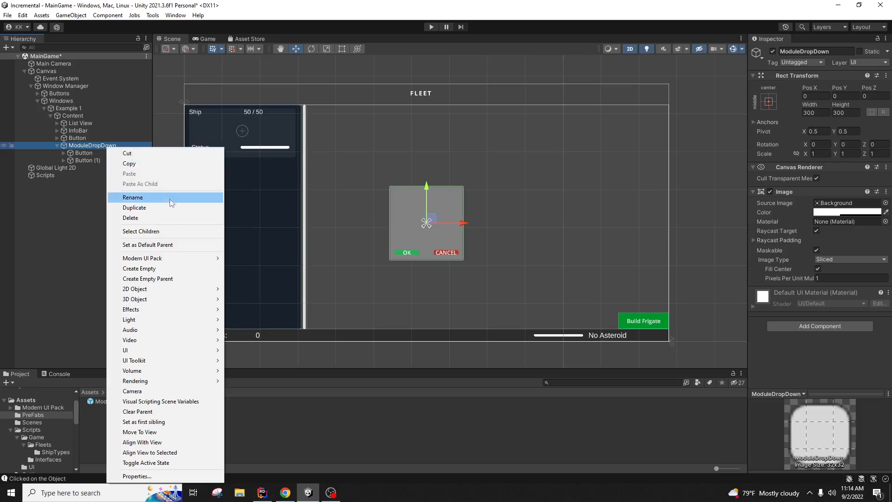
{"action": "mouse_move", "coordinate": [169, 262]}
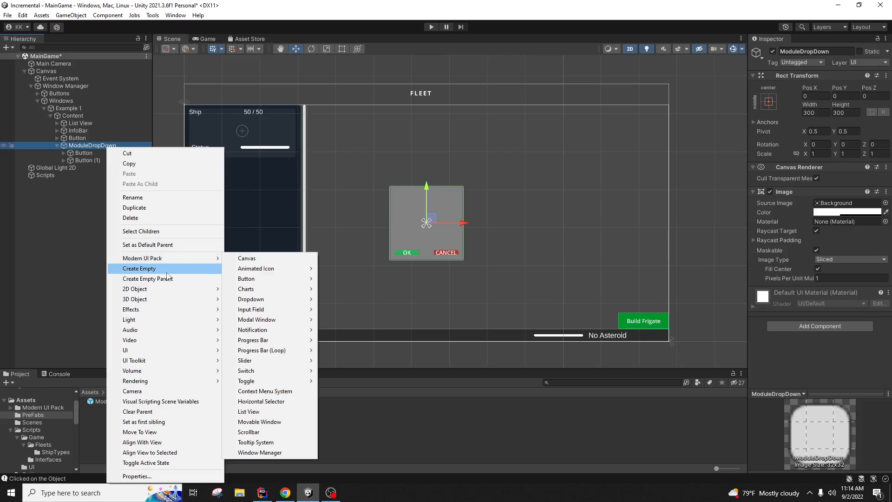
{"action": "left_click", "coordinate": [166, 270]}
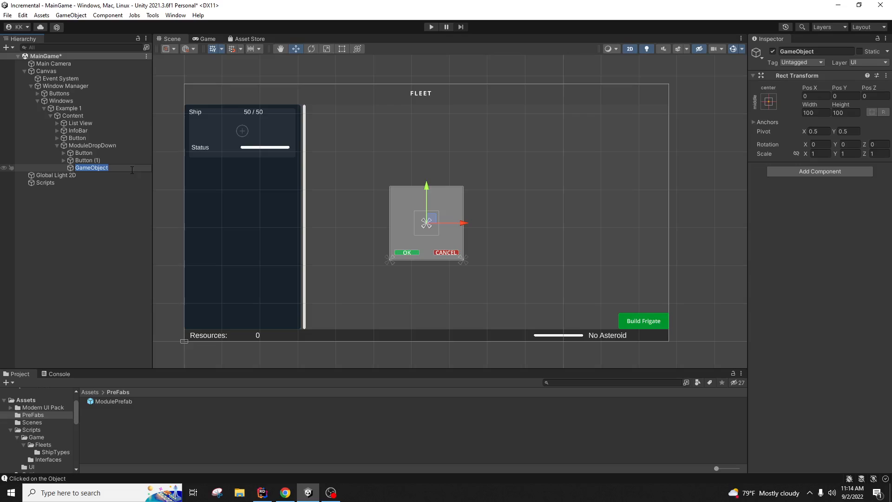
{"action": "type", "text": "ModuleList"}
{"action": "key", "text": "Return"}
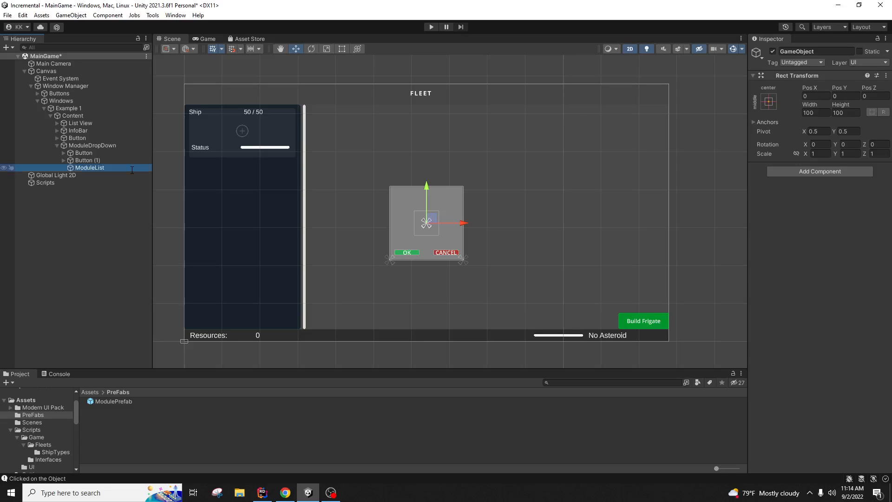
{"action": "left_click_drag", "start_coordinate": [99, 168], "coordinate": [102, 152]}
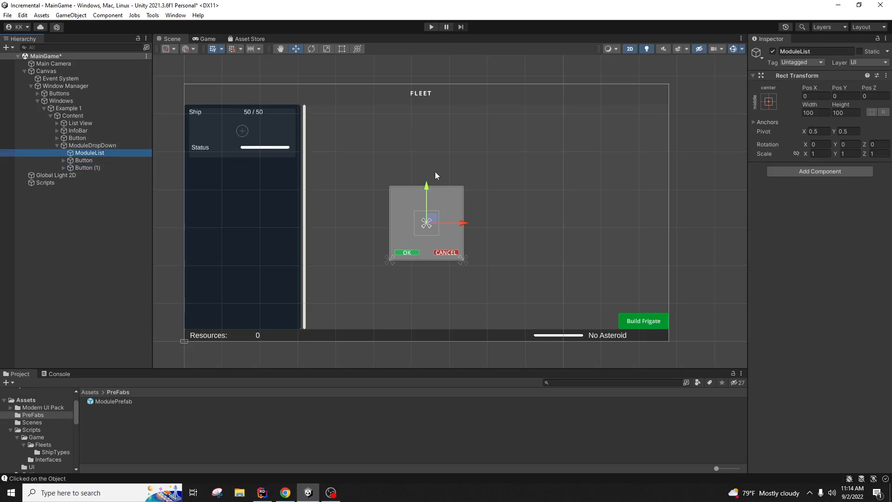
Step: Anchor ModuleList top-stretch with top pivot and shorten it to about 237.5 high
{"action": "left_click", "coordinate": [770, 101]}
{"action": "left_click", "coordinate": [865, 248]}
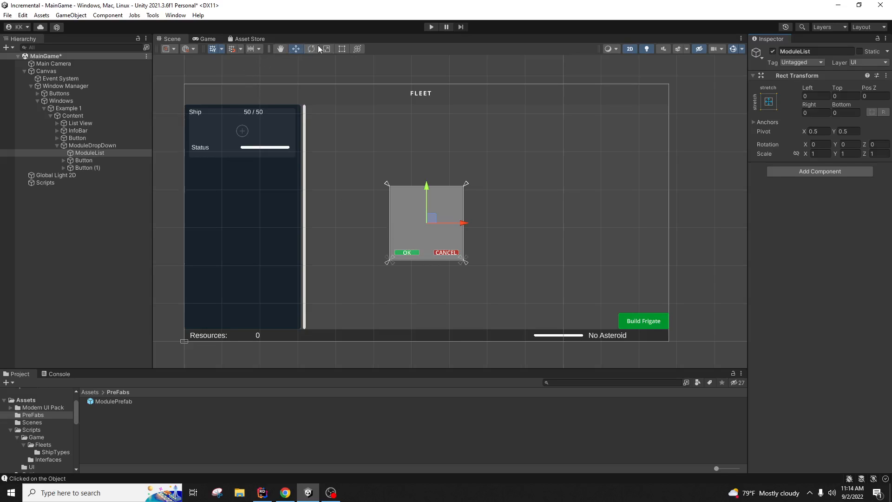
{"action": "left_click", "coordinate": [342, 48]}
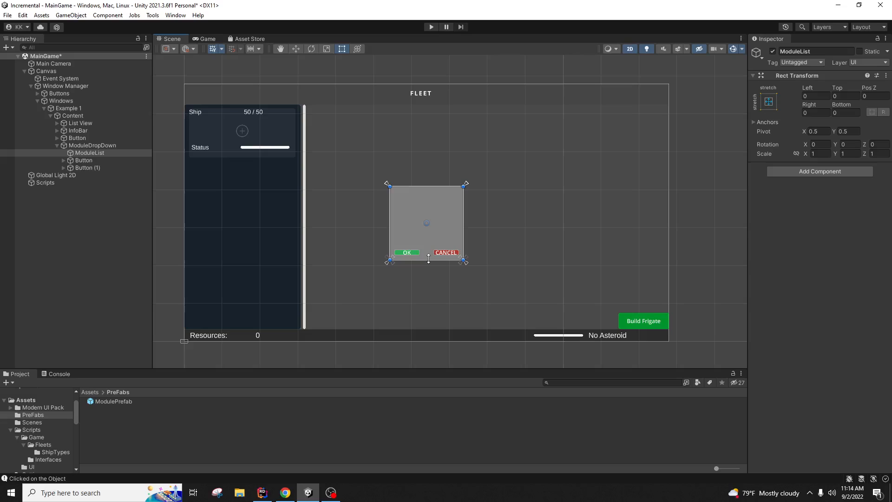
{"action": "left_click_drag", "start_coordinate": [428, 258], "coordinate": [429, 245]}
{"action": "key", "text": "ctrl+z"}
{"action": "mouse_move", "coordinate": [428, 260]}
{"action": "left_mouse_down"}
{"action": "mouse_move", "coordinate": [427, 238]}
{"action": "mouse_move", "coordinate": [427, 258]}
{"action": "left_mouse_up"}
{"action": "left_click", "coordinate": [768, 102]}
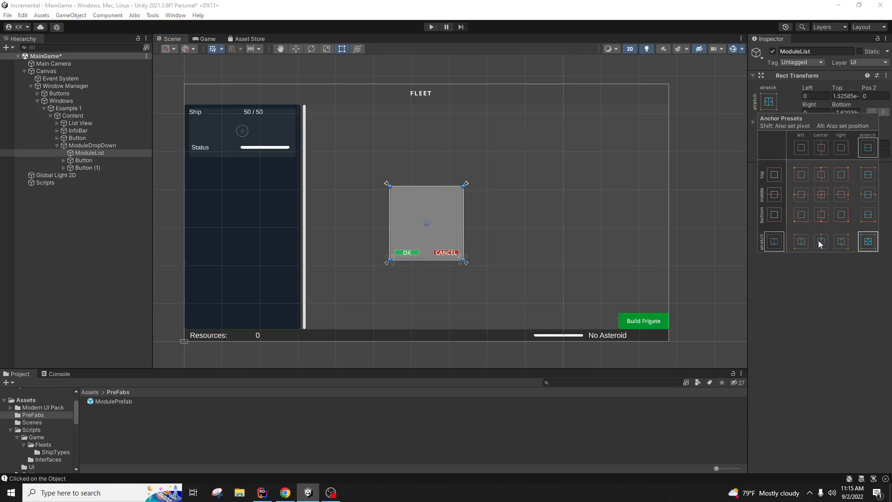
{"action": "key", "text": "shift+alt"}
{"action": "left_click", "coordinate": [872, 176], "text": "alt+shift"}
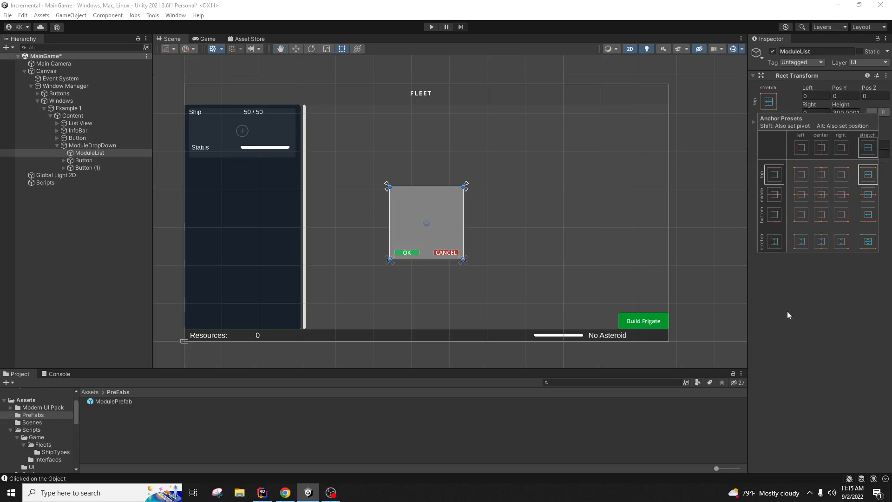
{"action": "left_click_drag", "start_coordinate": [429, 259], "coordinate": [429, 243]}
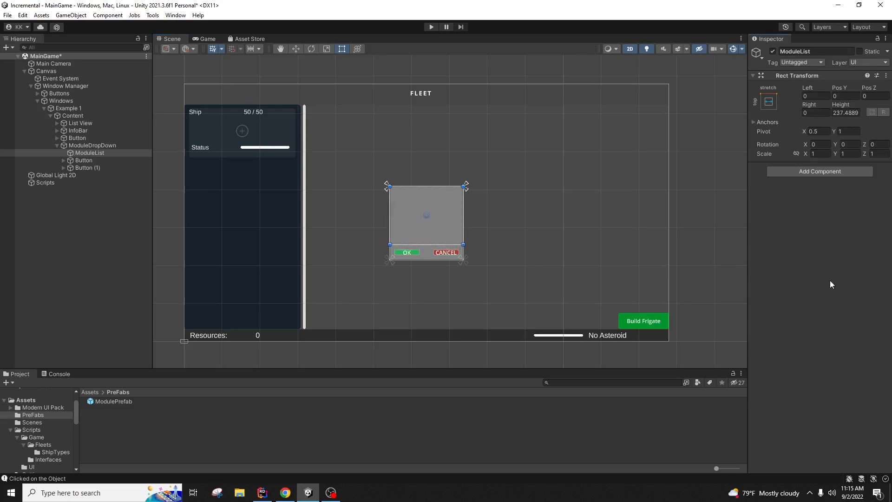
{"action": "left_click", "coordinate": [559, 284]}
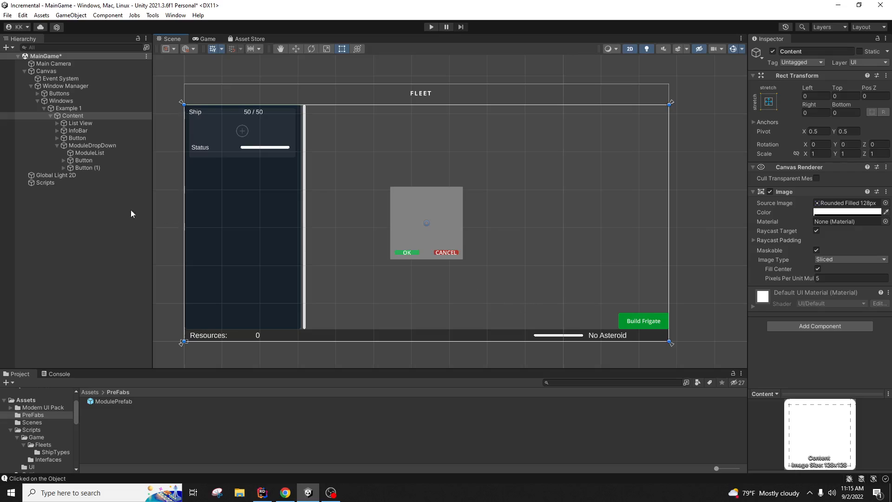
{"action": "left_click", "coordinate": [93, 154]}
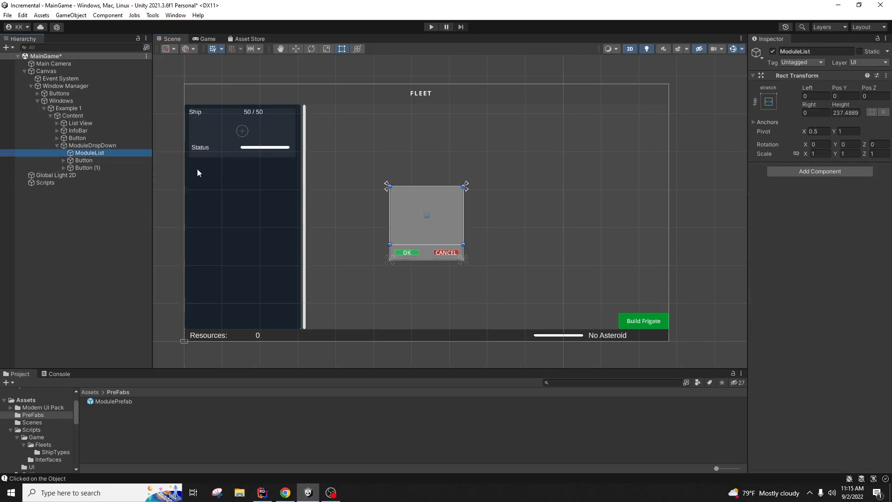
{"action": "right_click", "coordinate": [92, 152]}
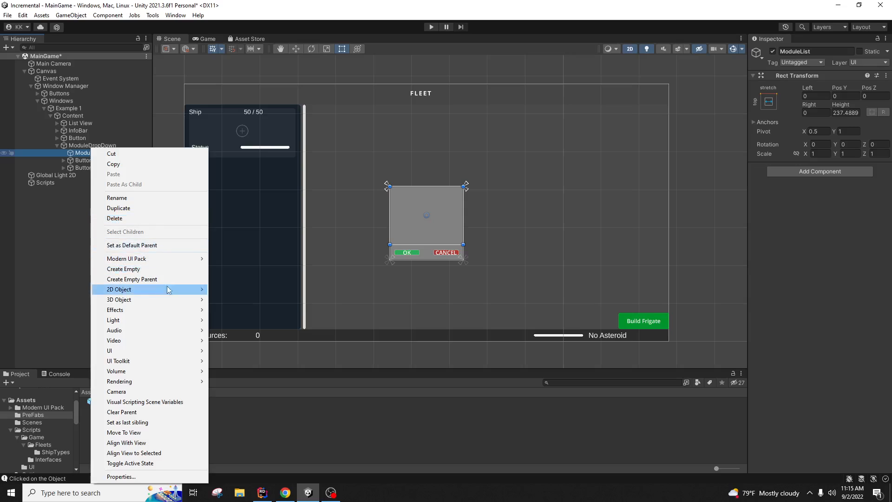
{"action": "mouse_move", "coordinate": [163, 356]}
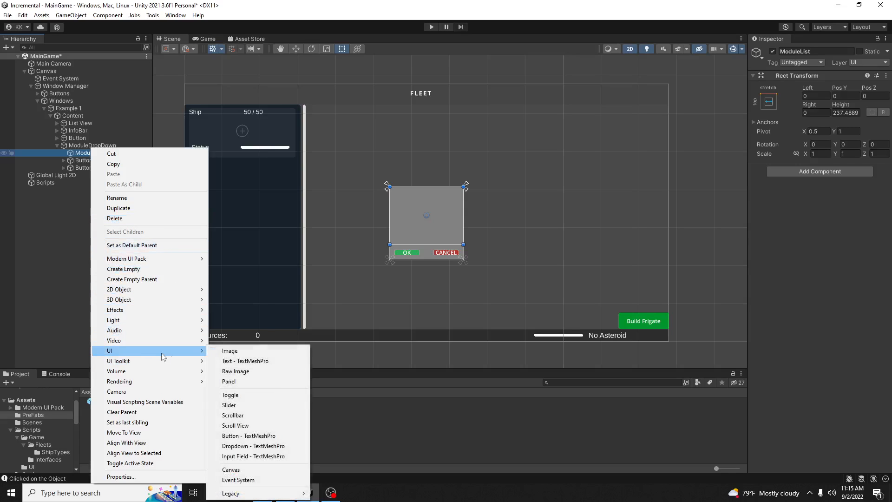
{"action": "left_click", "coordinate": [260, 361]}
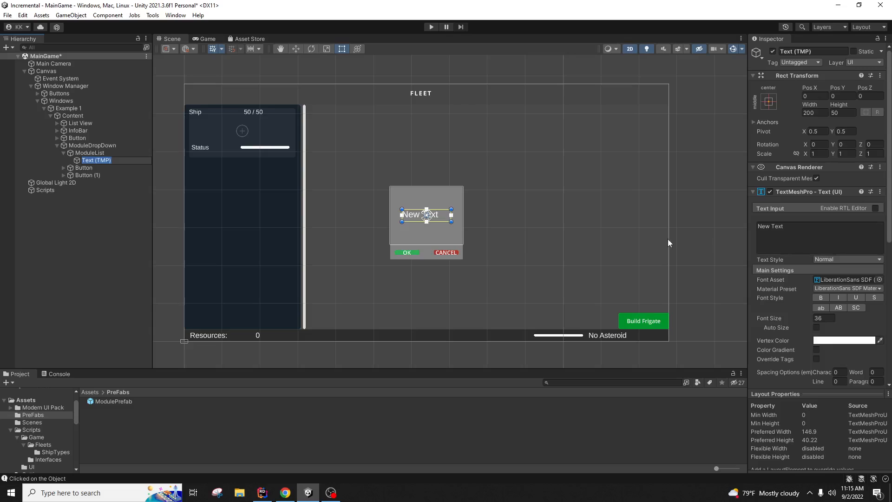
{"action": "left_click", "coordinate": [828, 52]}
{"action": "type", "text": "ModuleListing"}
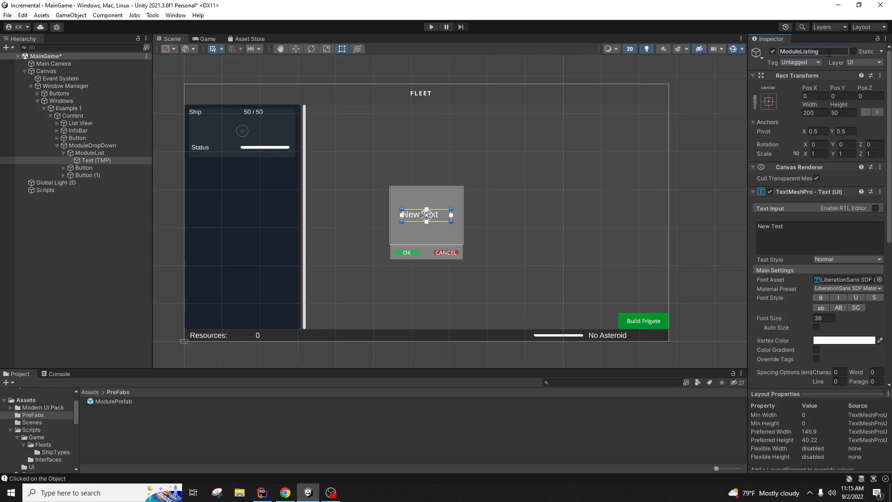
{"action": "key", "text": "Return"}
{"action": "left_click", "coordinate": [107, 155]}
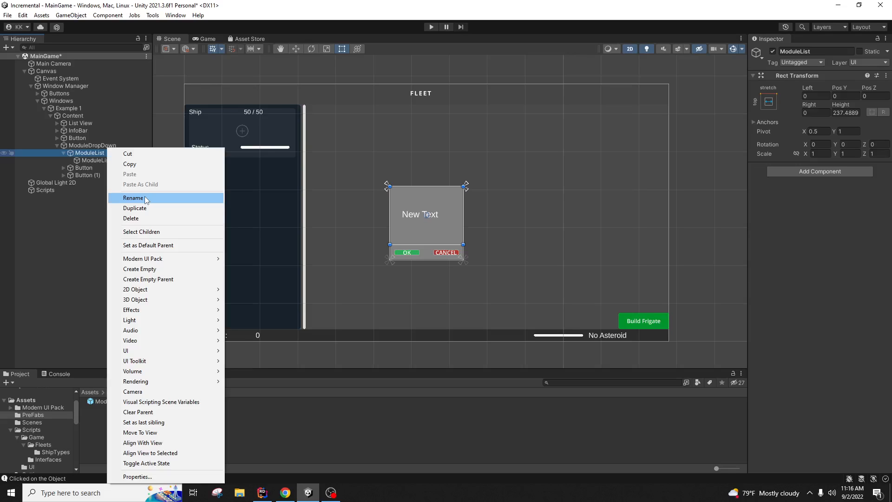
{"action": "left_click", "coordinate": [67, 218]}
{"action": "left_click", "coordinate": [108, 160]}
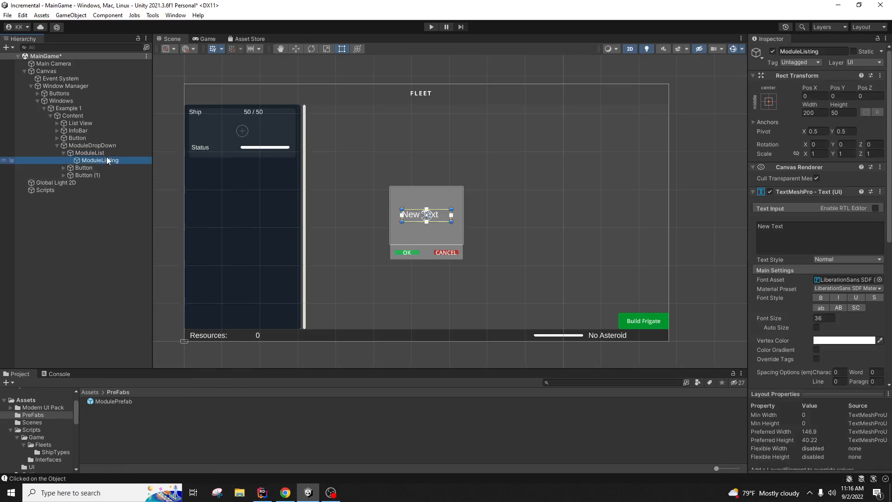
{"action": "key", "text": "Delete"}
{"action": "right_click", "coordinate": [108, 154]}
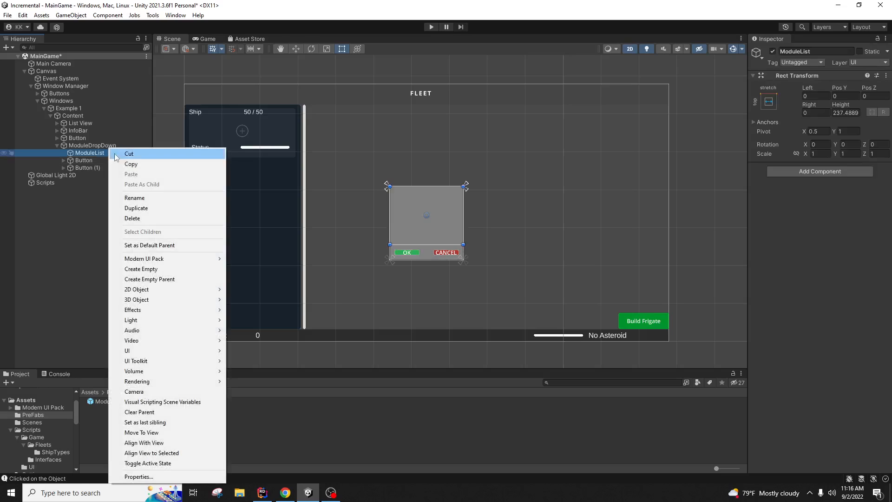
Step: Create an empty child under ModuleList and add a Vertical Layout Group to ModuleList
{"action": "left_click", "coordinate": [141, 269]}
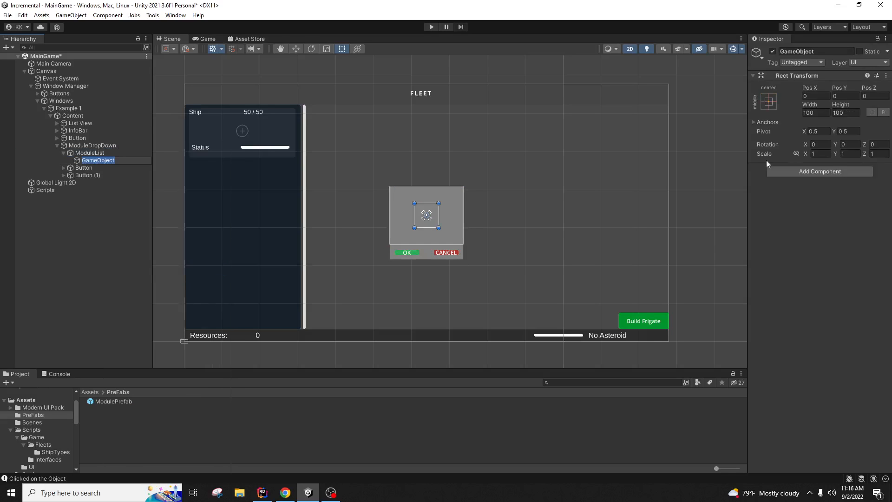
{"action": "left_click", "coordinate": [769, 101]}
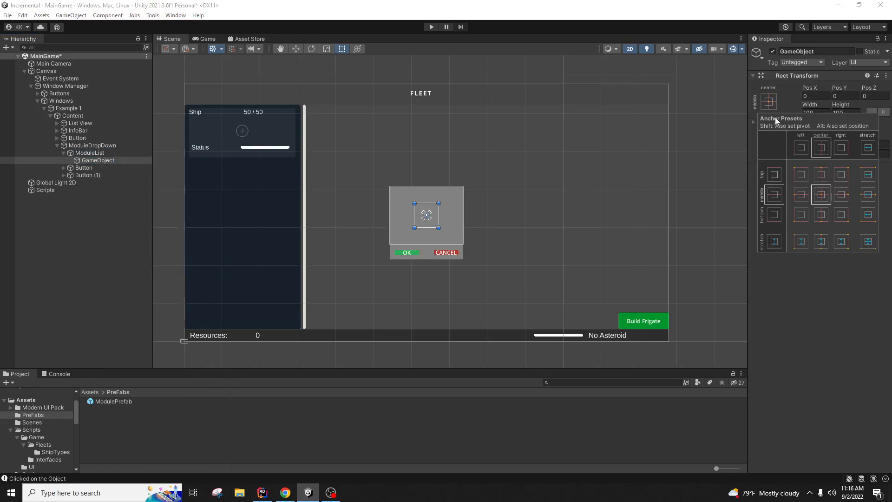
{"action": "left_click", "coordinate": [837, 333]}
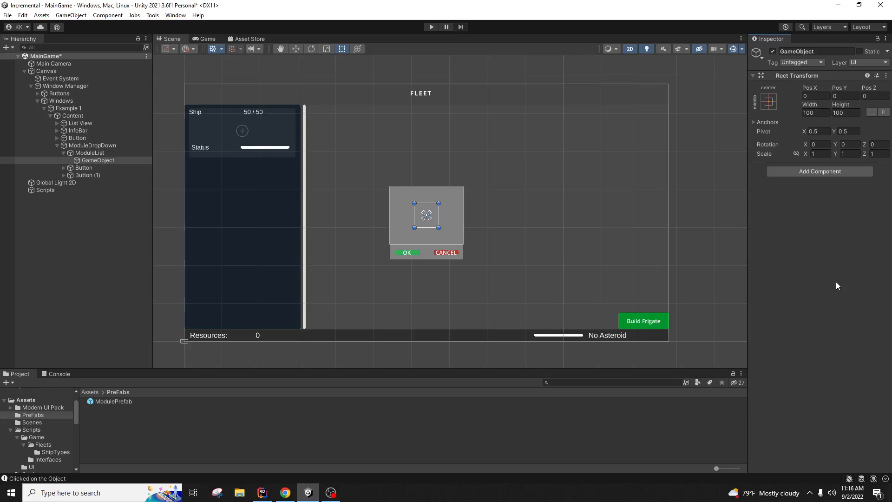
{"action": "left_click", "coordinate": [124, 154]}
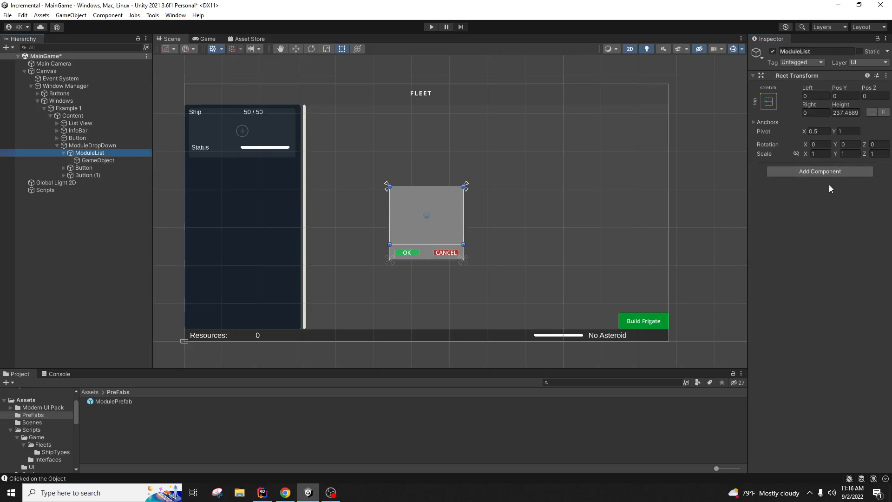
{"action": "left_click", "coordinate": [830, 171]}
{"action": "type", "text": "ver"}
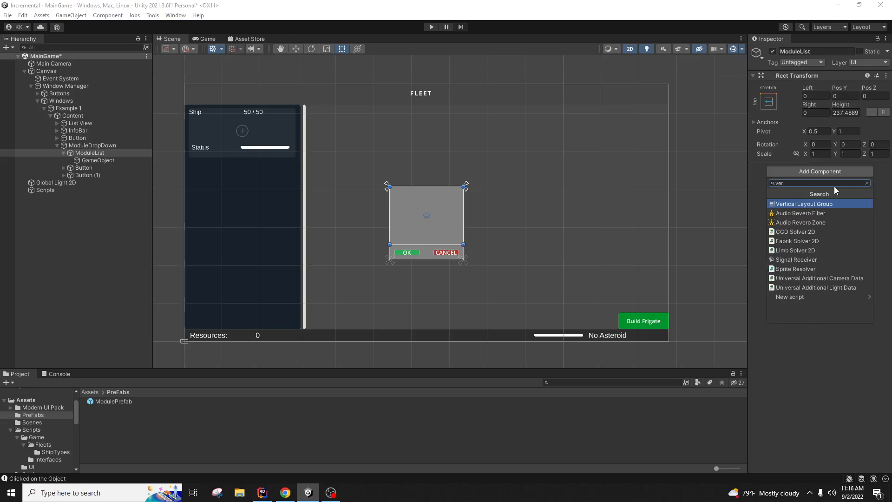
{"action": "key", "text": "Return"}
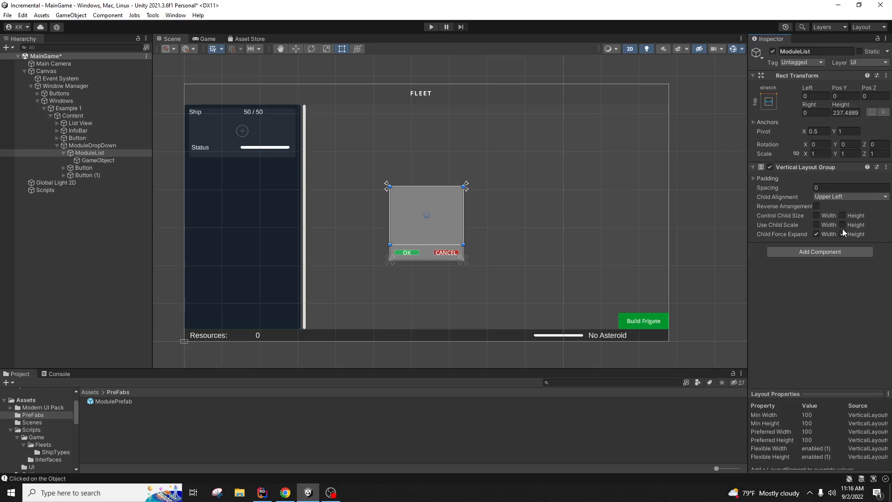
Step: Rename the new child object to ModuleListing
{"action": "left_click", "coordinate": [130, 161]}
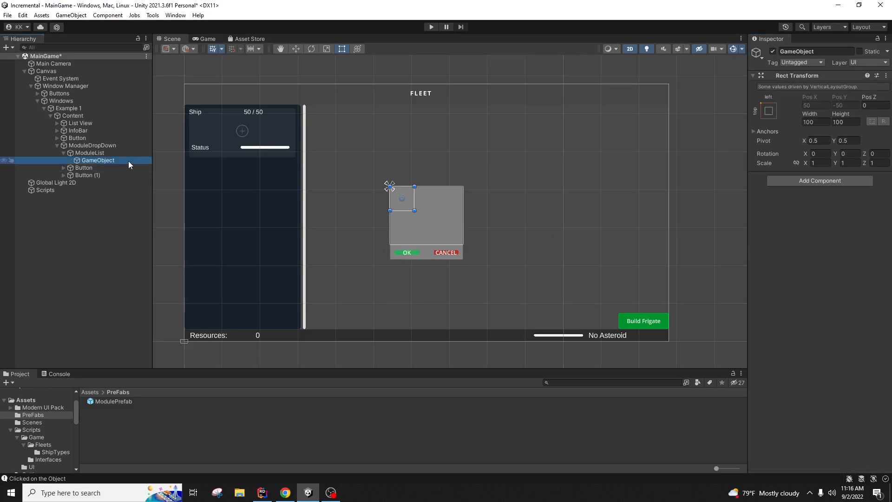
{"action": "left_click", "coordinate": [823, 51]}
{"action": "double_click", "coordinate": [824, 51]}
{"action": "type", "text": "ModuleListing"}
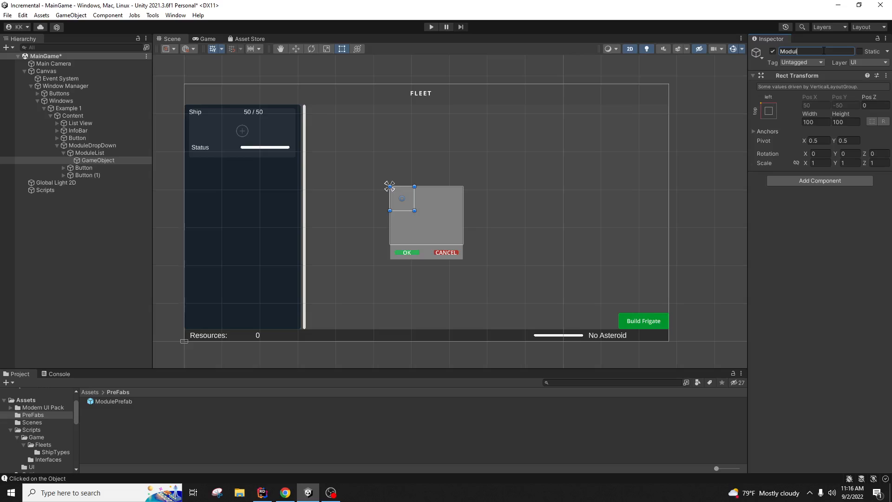
{"action": "key", "text": "Return"}
Step: Set ModuleList's layout to control child width only, stretching ModuleListing to 300 wide
{"action": "left_click", "coordinate": [116, 152]}
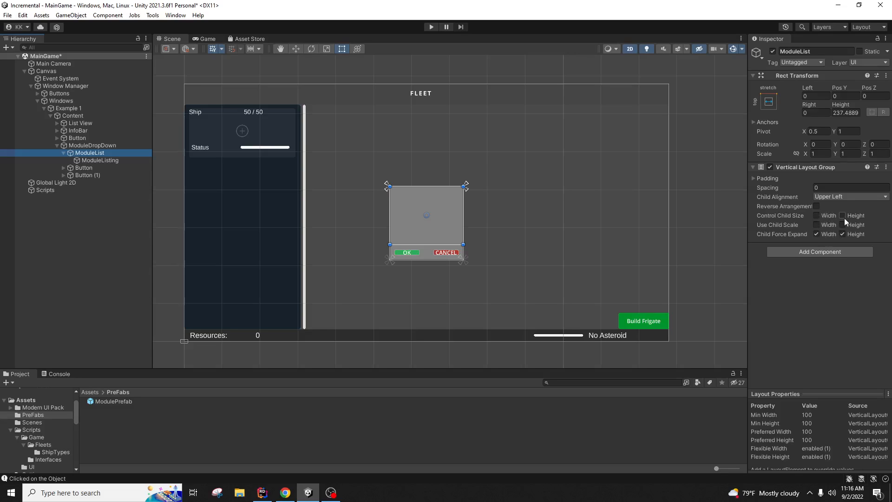
{"action": "left_click", "coordinate": [843, 216]}
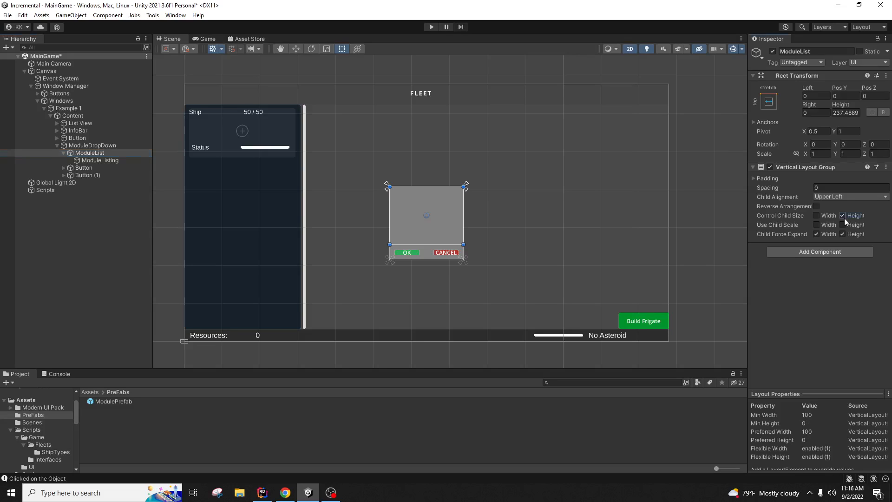
{"action": "left_click", "coordinate": [817, 216]}
{"action": "left_click", "coordinate": [109, 162]}
{"action": "left_click", "coordinate": [105, 153]}
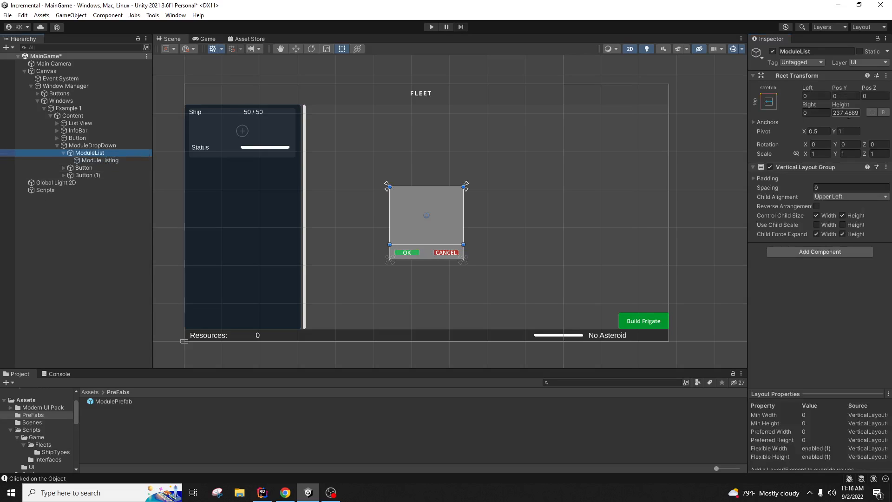
{"action": "left_click", "coordinate": [134, 161]}
{"action": "left_click", "coordinate": [129, 152]}
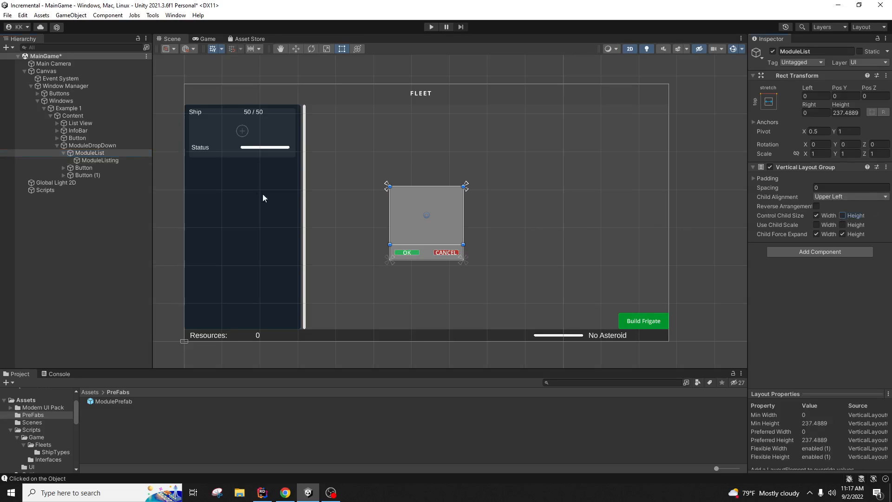
{"action": "left_click", "coordinate": [107, 160]}
Step: Set ModuleListing's height to 50 and add a TextMeshPro text child named Module Name
{"action": "left_click", "coordinate": [845, 121]}
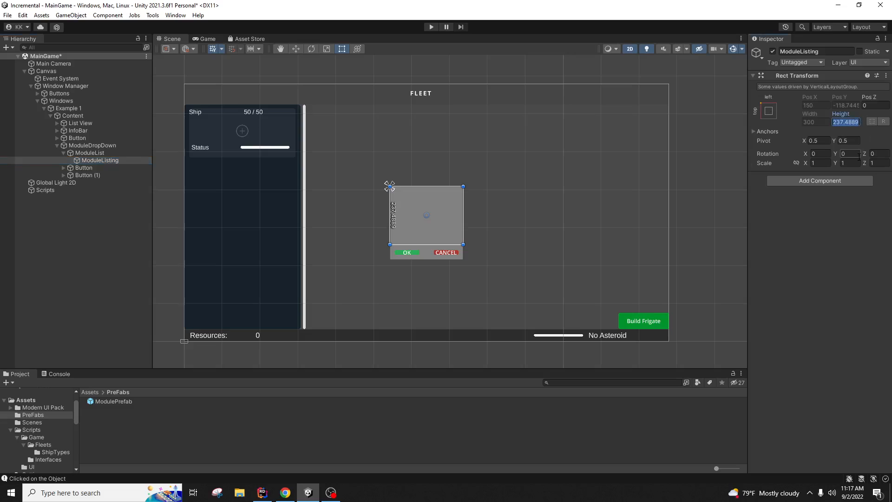
{"action": "type", "text": "50"}
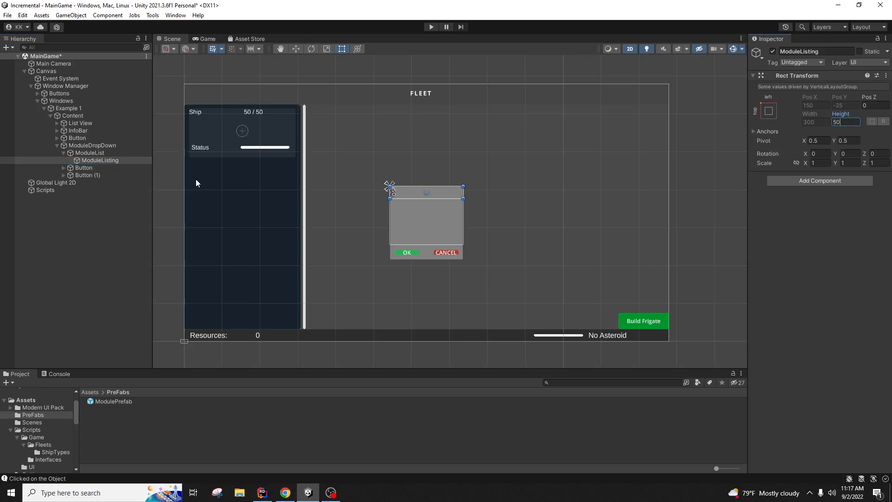
{"action": "right_click", "coordinate": [108, 161]}
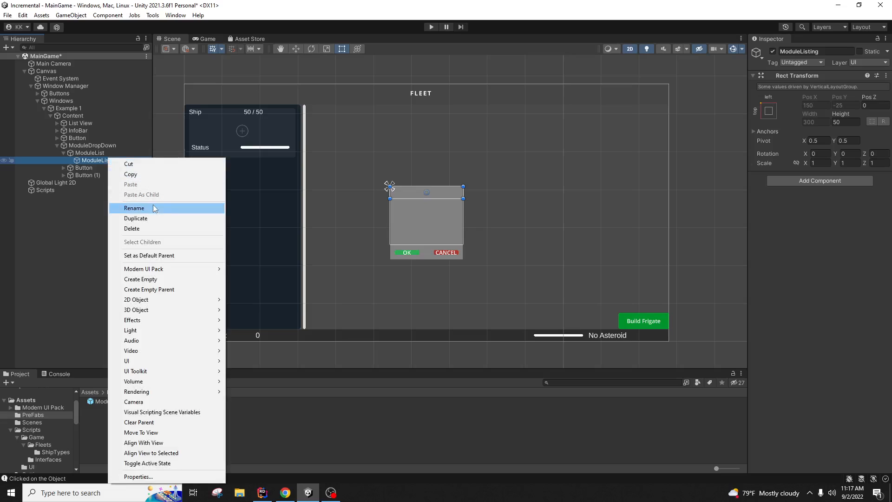
{"action": "mouse_move", "coordinate": [167, 361]}
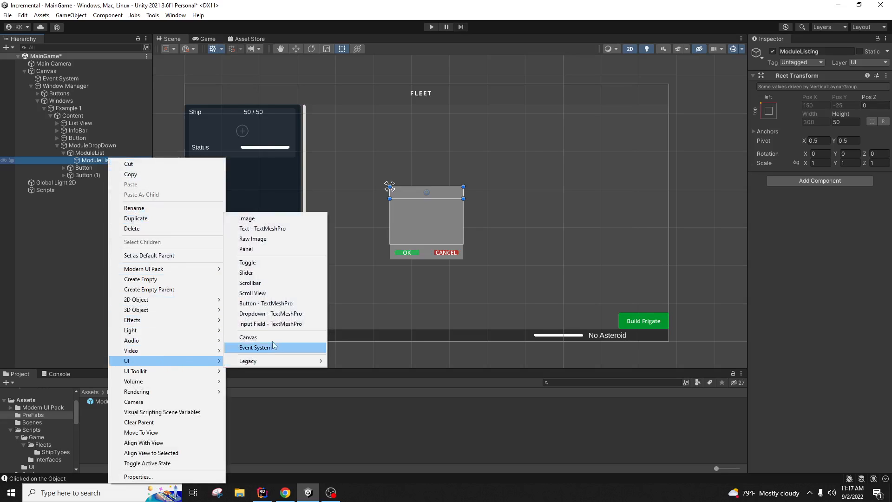
{"action": "left_click", "coordinate": [272, 229]}
{"action": "left_click", "coordinate": [818, 50]}
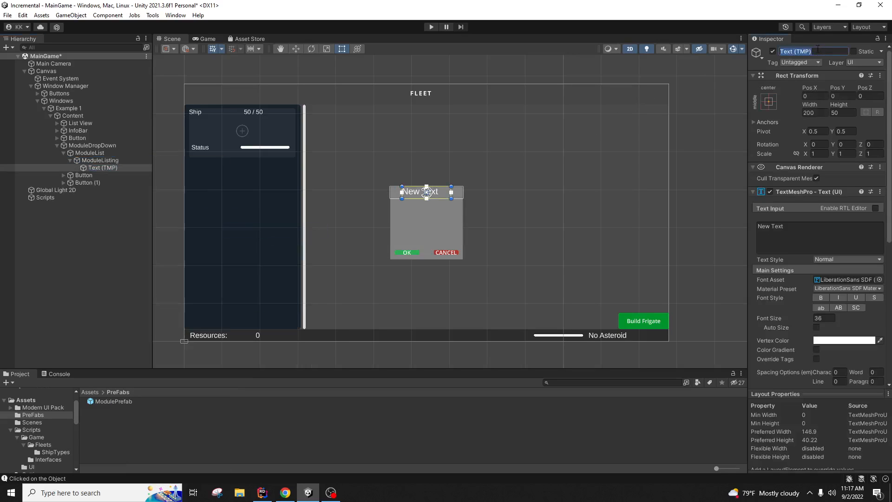
{"action": "type", "text": "Module Name"}
{"action": "key", "text": "Return"}
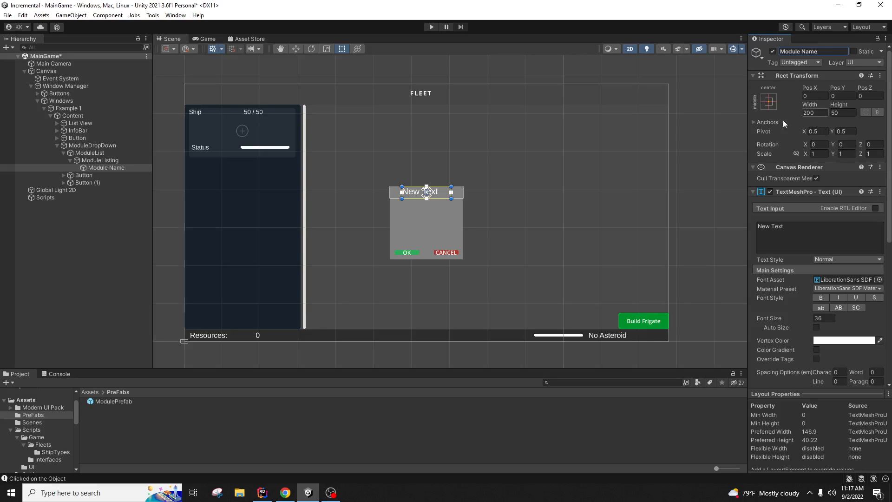
Step: Duplicate Module Name and rename the copy Module Cost
{"action": "left_click", "coordinate": [120, 166]}
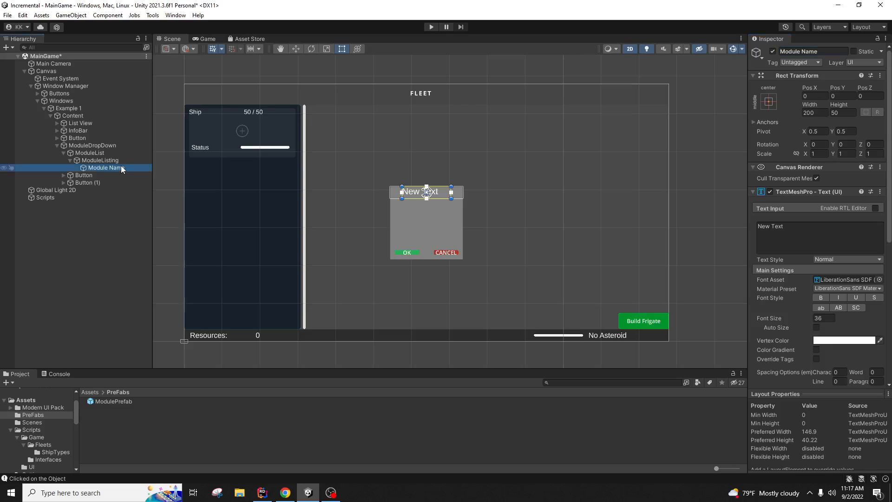
{"action": "key", "text": "ctrl+d"}
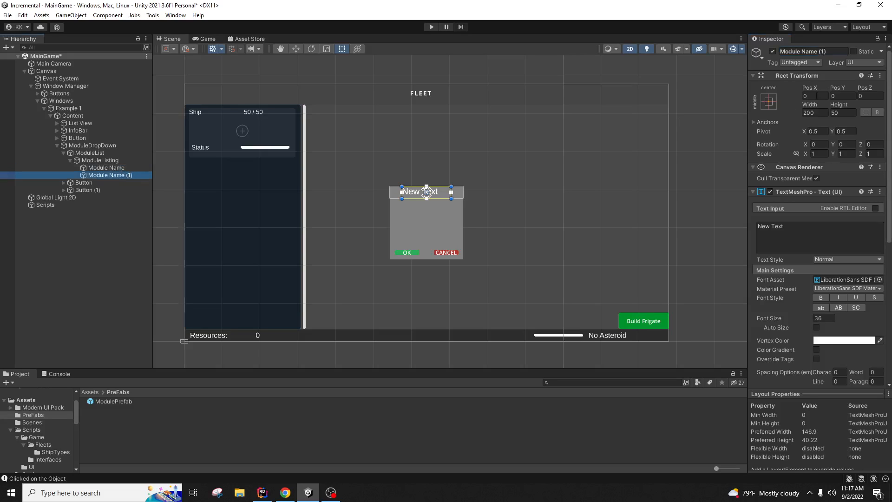
{"action": "left_click", "coordinate": [831, 51]}
{"action": "type", "text": "Mod"}
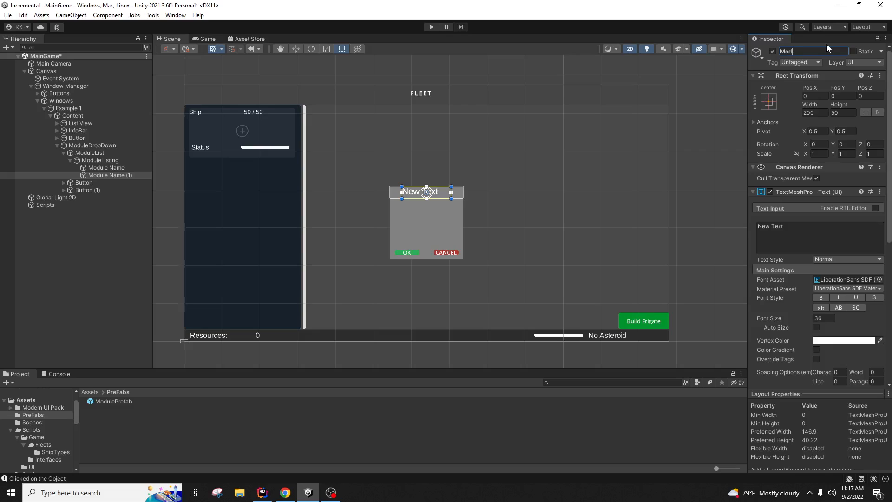
{"action": "type", "text": "ule Cost"}
{"action": "key", "text": "Return"}
{"action": "left_click", "coordinate": [116, 161]}
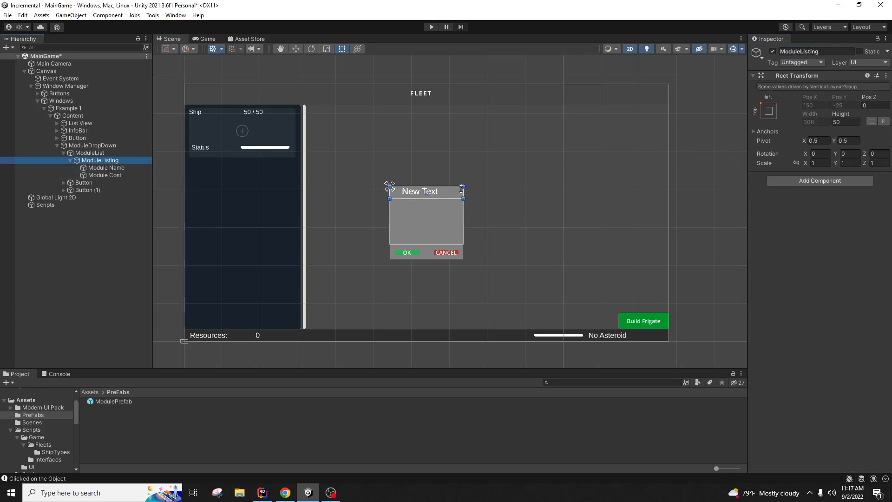
Step: Add a Horizontal Layout Group to ModuleListing controlling child width and height
{"action": "left_click", "coordinate": [834, 186]}
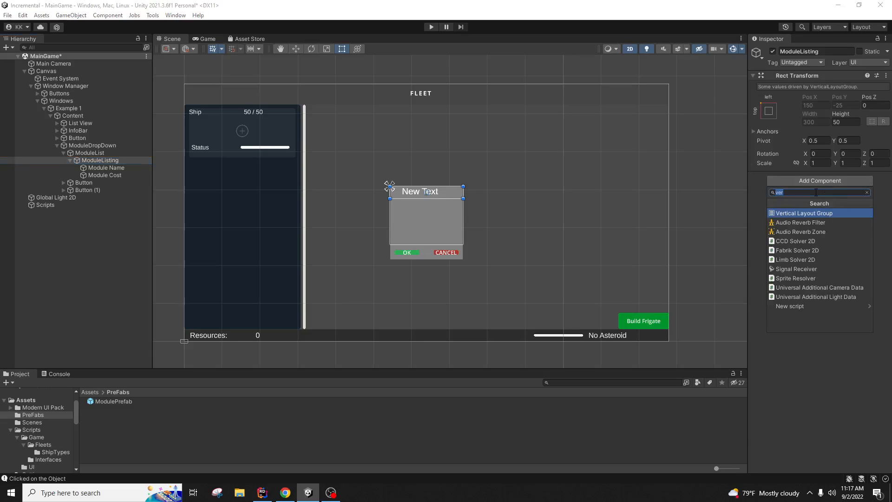
{"action": "type", "text": "hor"}
{"action": "key", "text": "Return"}
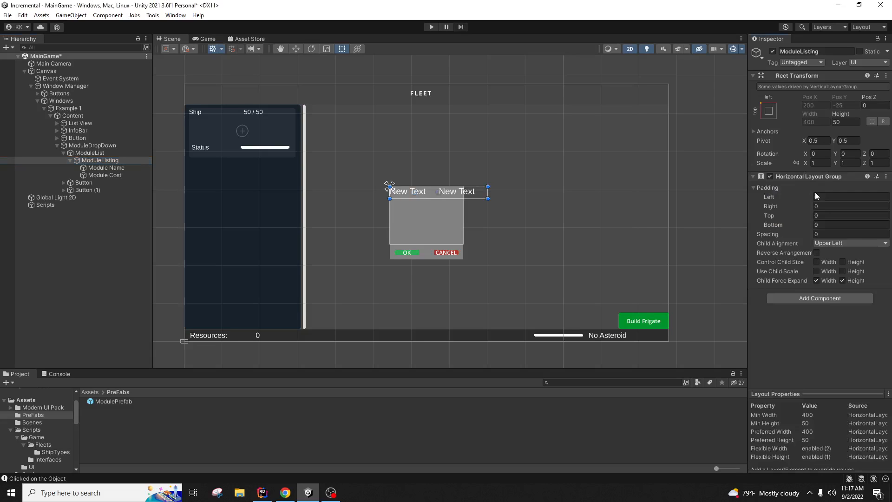
{"action": "left_click", "coordinate": [816, 262]}
{"action": "left_click", "coordinate": [849, 263]}
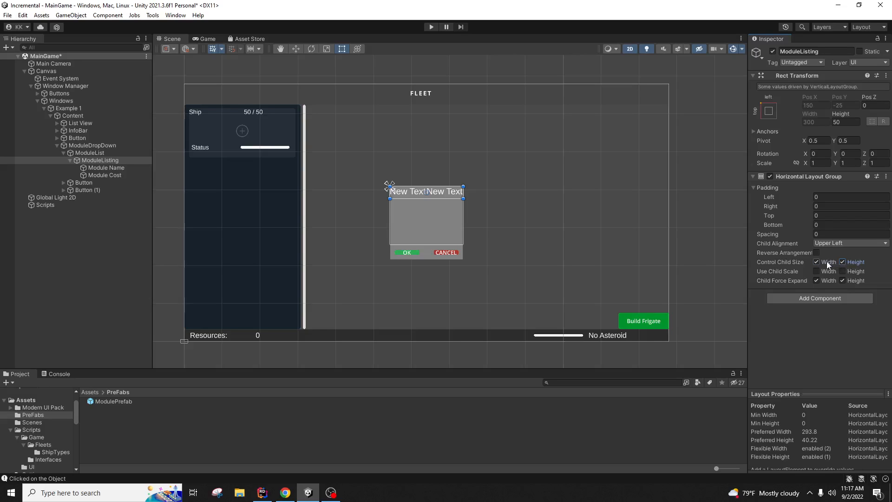
{"action": "left_click", "coordinate": [827, 262]}
{"action": "left_click", "coordinate": [103, 168]}
{"action": "left_click", "coordinate": [819, 123]}
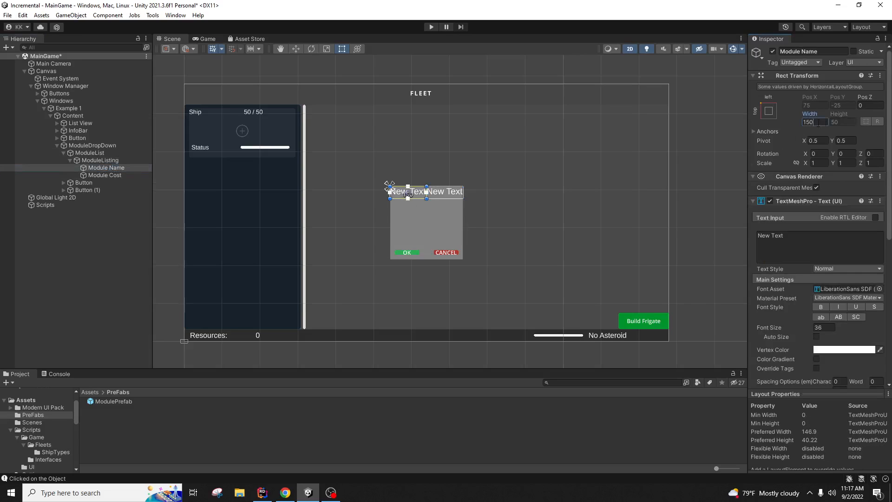
{"action": "type", "text": "50"}
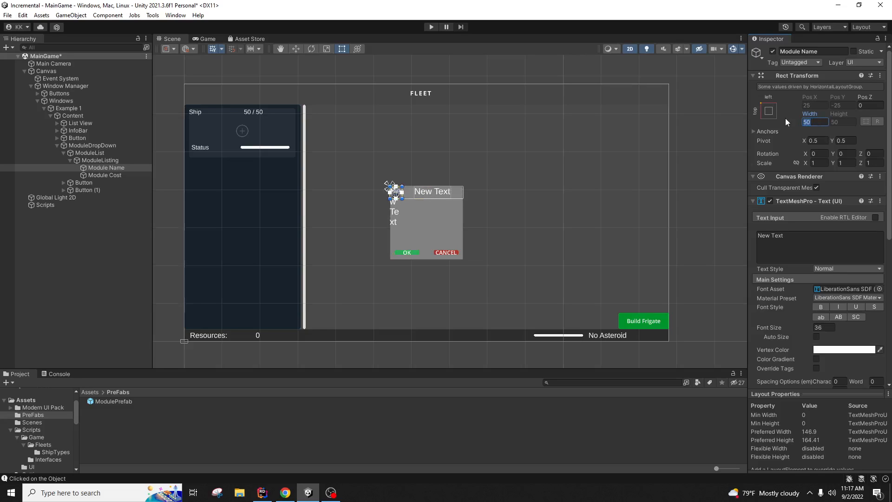
{"action": "type", "text": "100"}
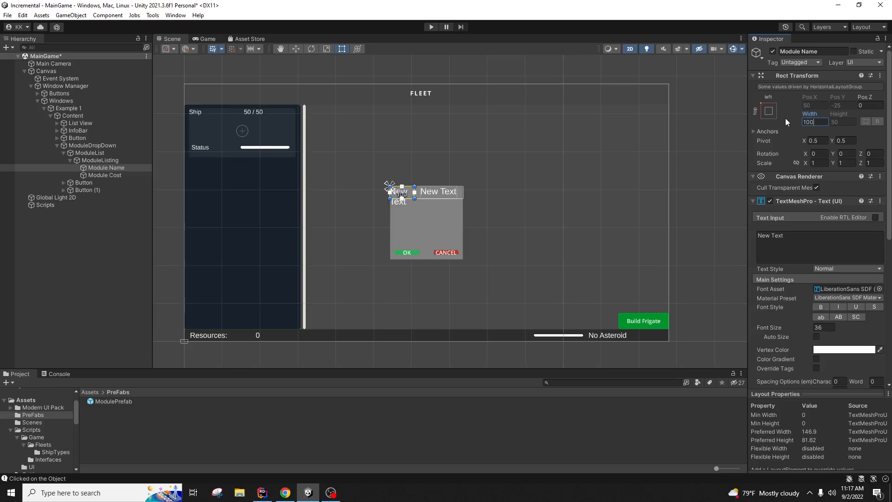
{"action": "left_click", "coordinate": [131, 160]}
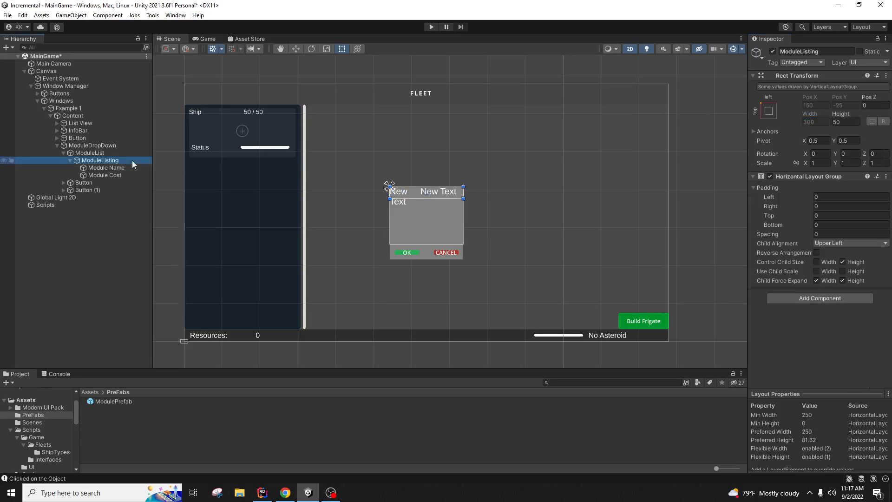
{"action": "left_click", "coordinate": [816, 262]}
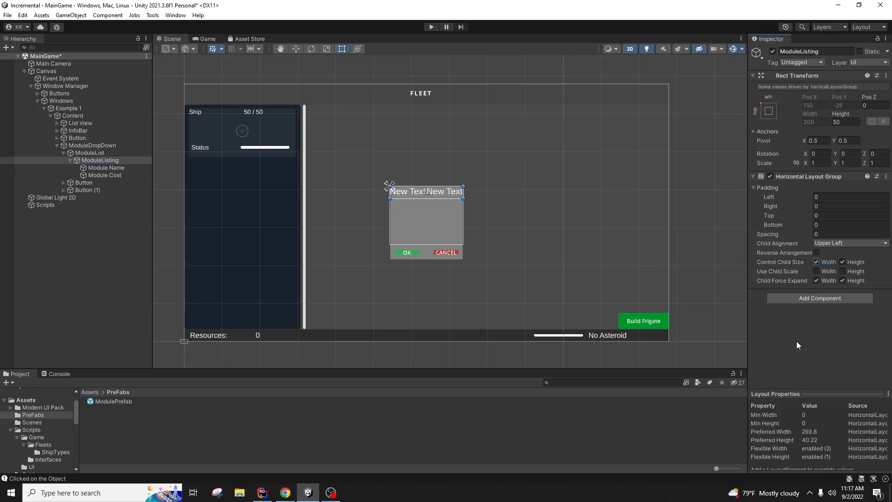
Step: Set the font size of Module Name and Module Cost to 25
{"action": "left_click", "coordinate": [124, 167]}
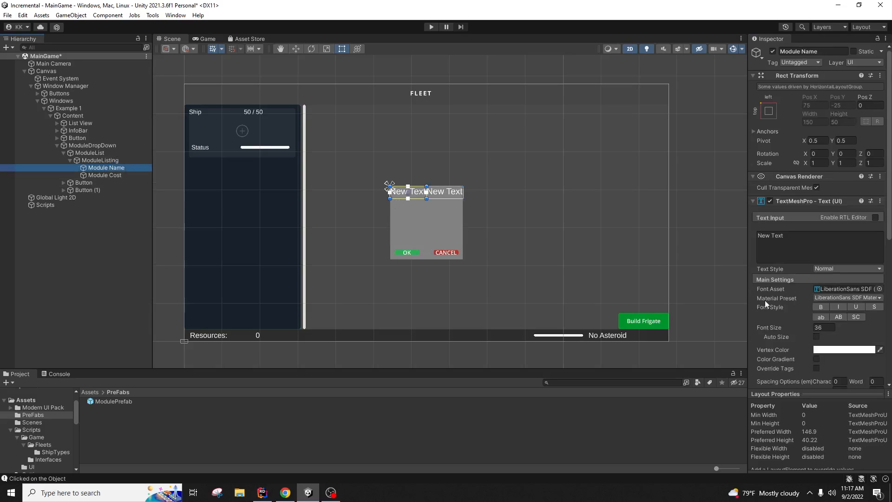
{"action": "left_click", "coordinate": [810, 328]}
{"action": "type", "text": "25"}
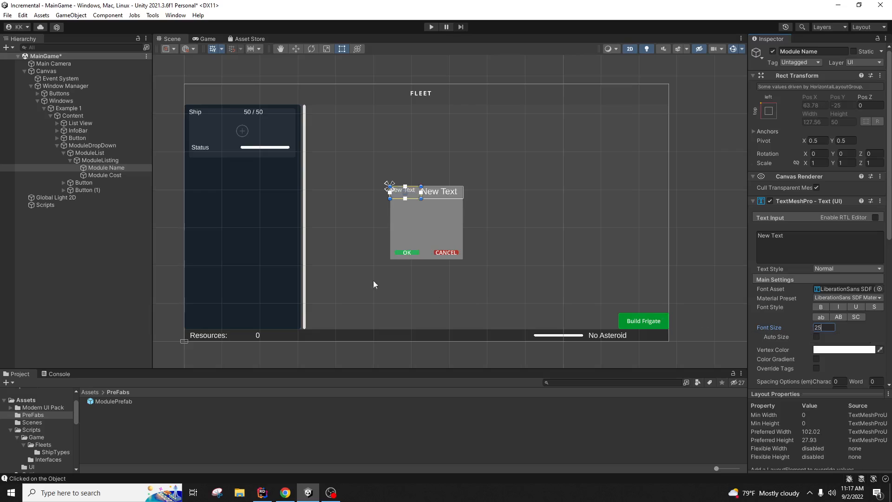
{"action": "left_click", "coordinate": [125, 176]}
{"action": "left_click", "coordinate": [823, 327]}
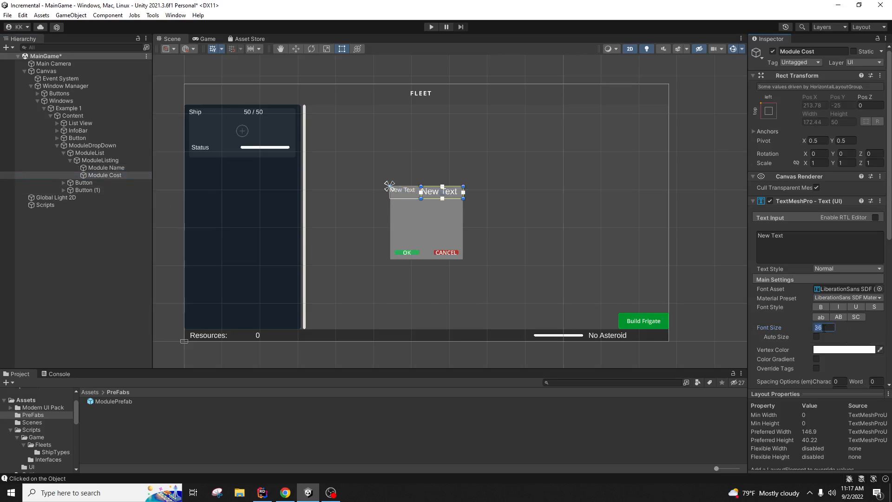
{"action": "type", "text": "25"}
Step: Centre both labels horizontally and vertically
{"action": "left_click", "coordinate": [116, 161]}
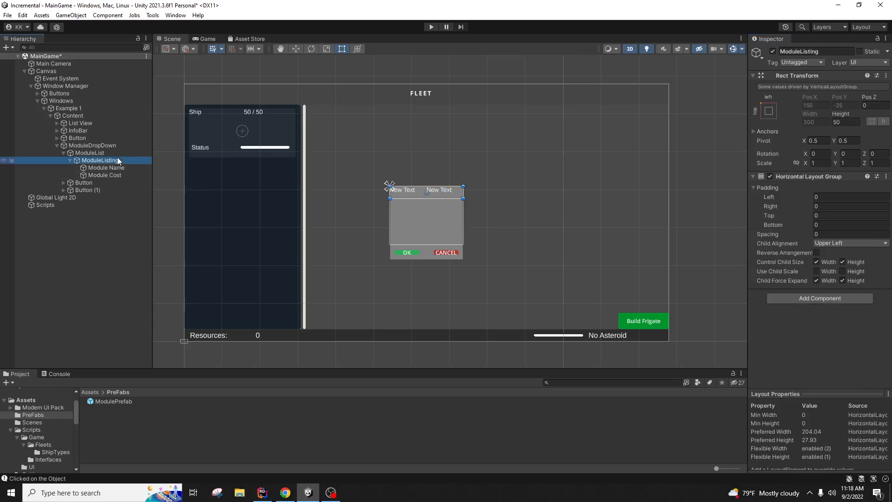
{"action": "left_click", "coordinate": [116, 168]}
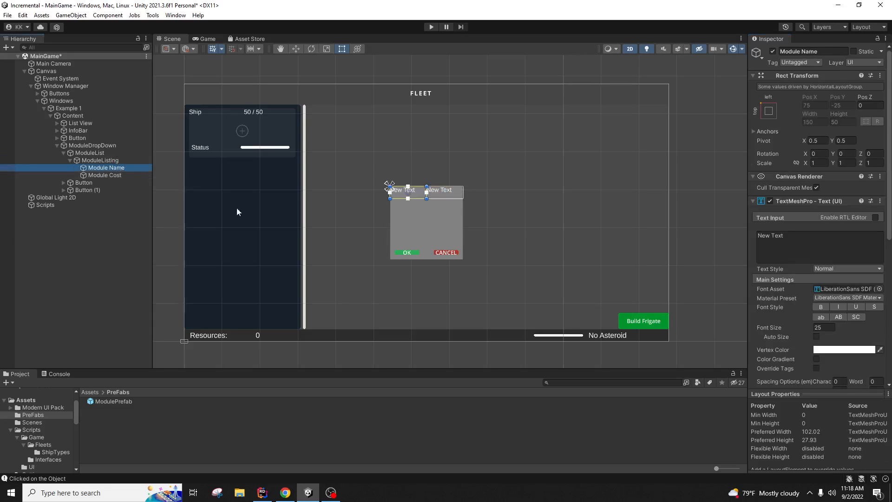
{"action": "left_click", "coordinate": [119, 176], "text": "ctrl"}
{"action": "scroll", "coordinate": [831, 357], "scroll_direction": "down", "scroll_amount": 2}
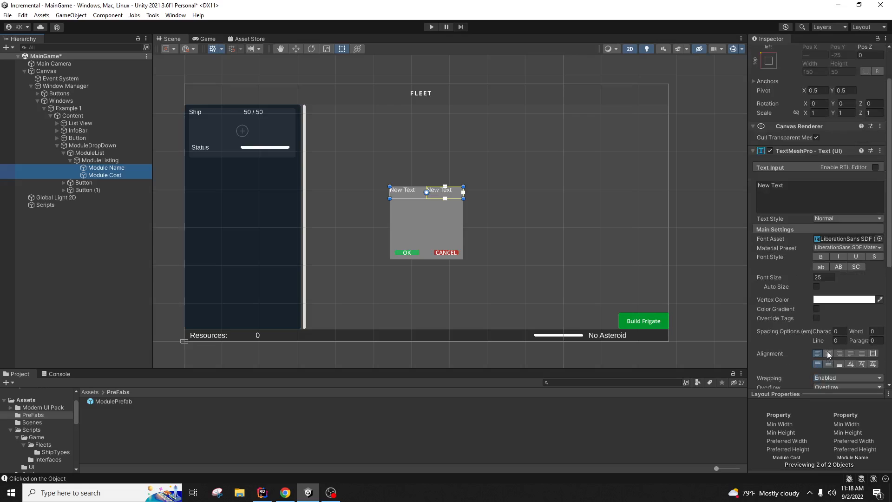
{"action": "left_click", "coordinate": [829, 354]}
{"action": "left_click", "coordinate": [829, 364]}
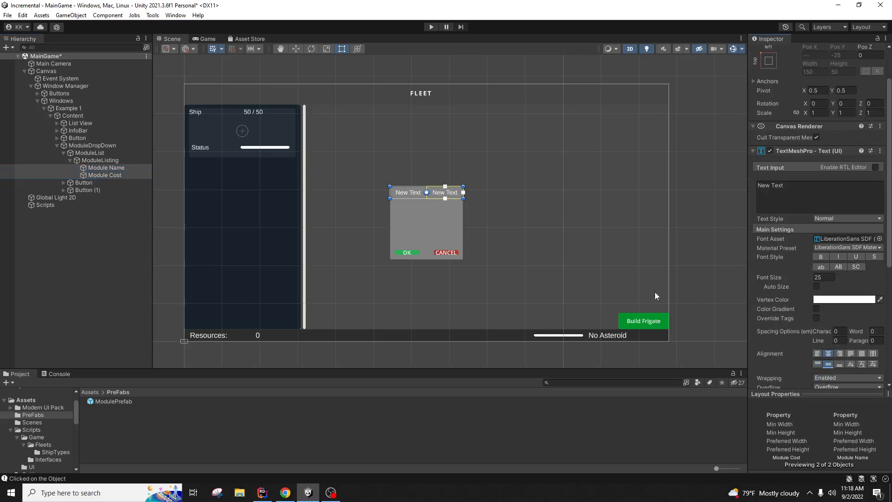
{"action": "left_click", "coordinate": [110, 170]}
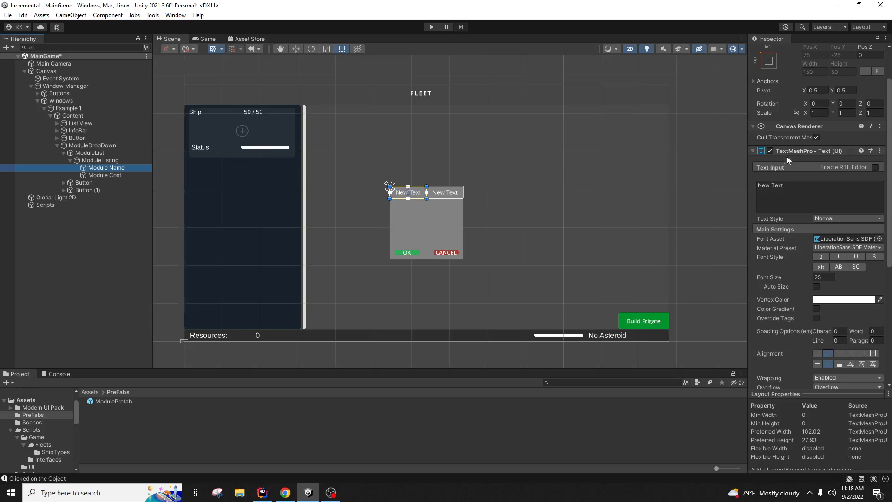
{"action": "scroll", "coordinate": [790, 186], "scroll_direction": "up", "scroll_amount": 2}
Step: Change the Module Name label's text to Mining
{"action": "left_click", "coordinate": [781, 236]}
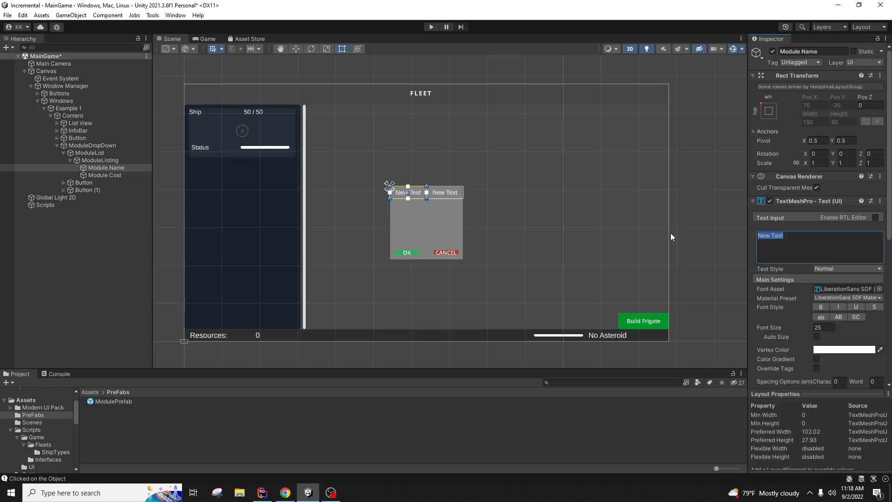
{"action": "type", "text": "Mining Modu"}
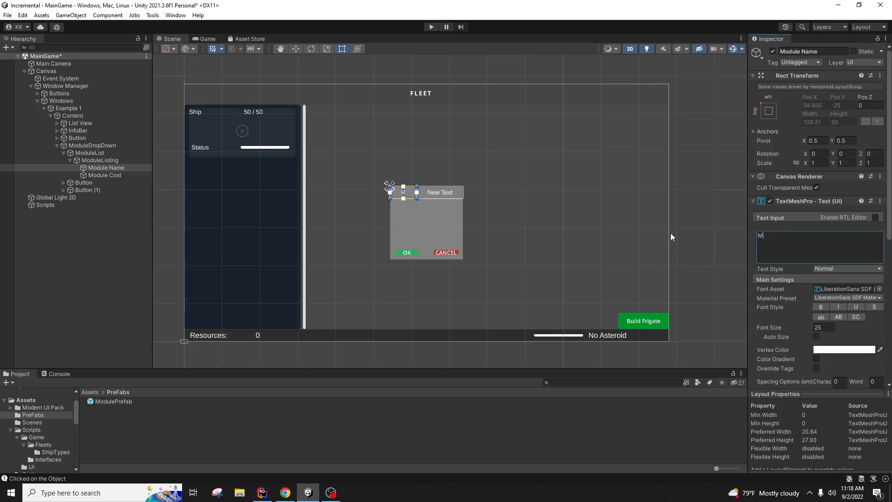
{"action": "key", "text": "BackSpace"}
{"action": "key", "text": "BackSpace"}
{"action": "key", "text": "BackSpace"}
{"action": "key", "text": "BackSpace"}
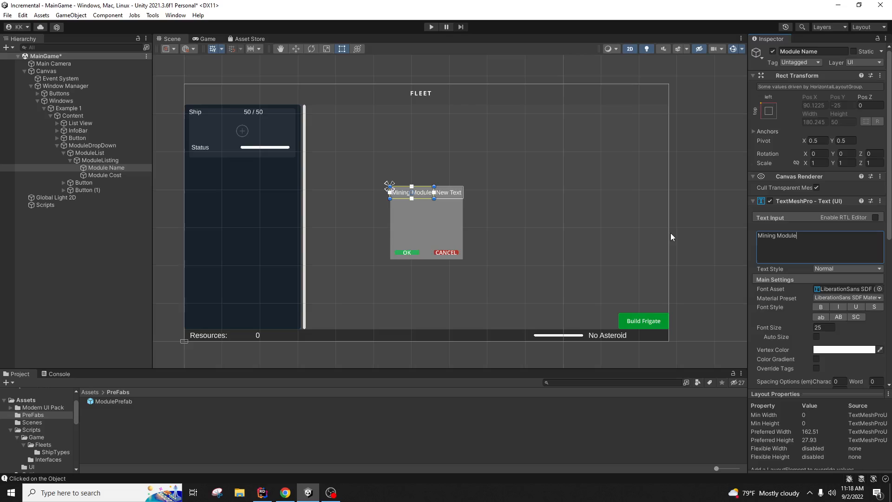
{"action": "key", "text": "BackSpace"}
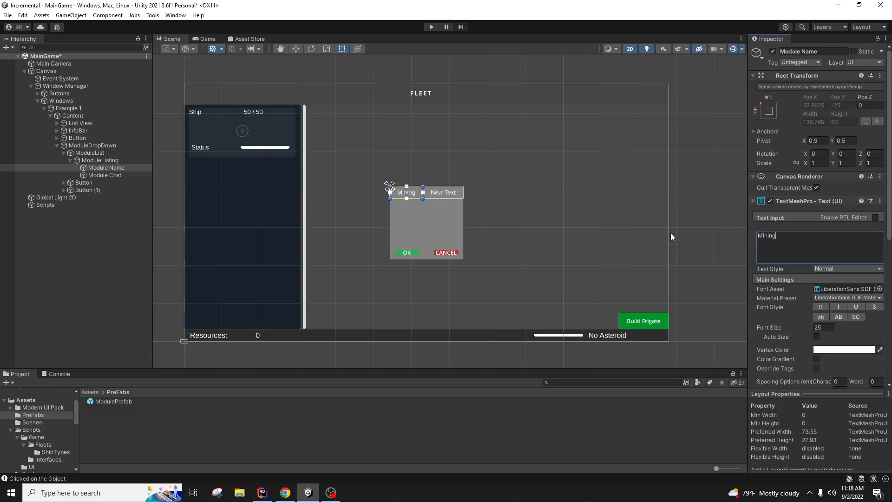
Step: Set the Module Cost label's text to 100, then select the ModuleListing row
{"action": "left_click", "coordinate": [106, 175]}
{"action": "left_click", "coordinate": [854, 234]}
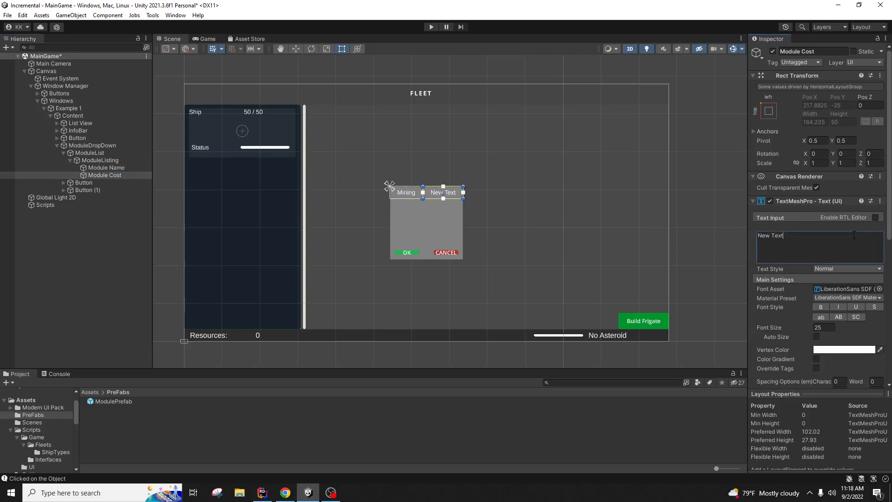
{"action": "type", "text": "100"}
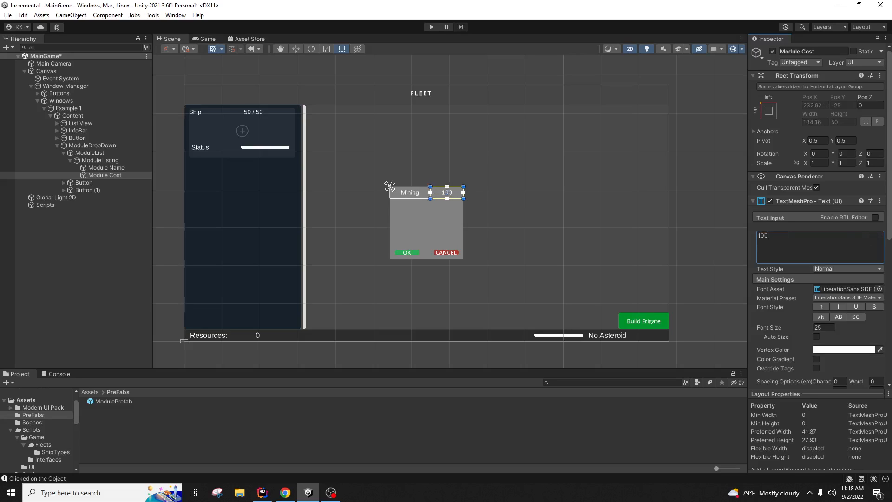
{"action": "left_click", "coordinate": [206, 242]}
{"action": "left_click", "coordinate": [425, 193]}
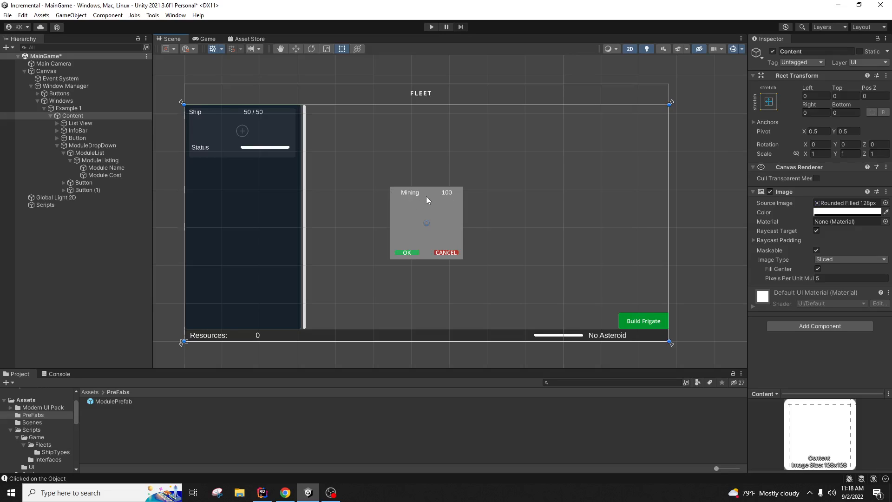
{"action": "left_click", "coordinate": [110, 160]}
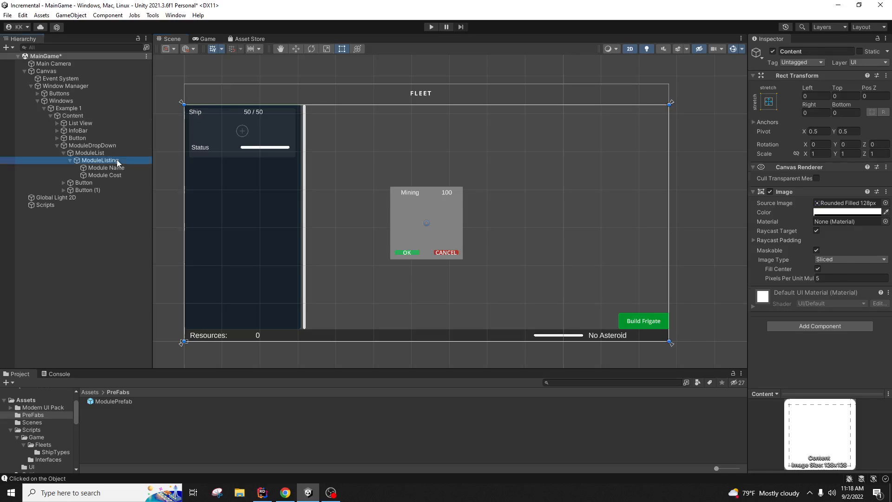
Step: Add an Image component to ModuleListing
{"action": "left_click", "coordinate": [826, 299]}
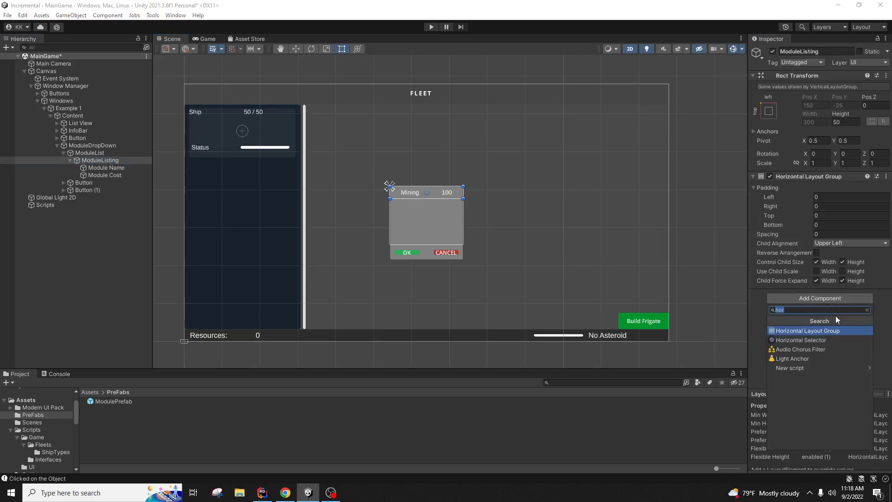
{"action": "type", "text": "imag"}
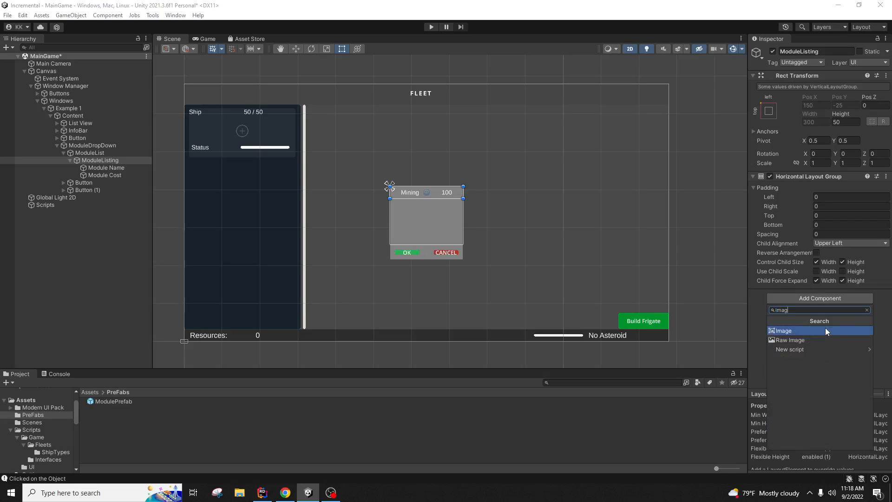
{"action": "left_click", "coordinate": [825, 331]}
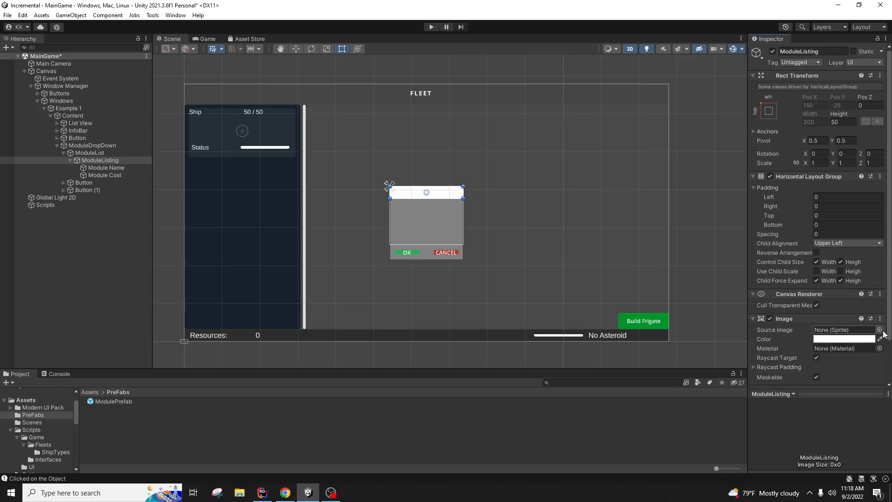
Step: Try out the UIMask, UISprite and Rounded Outline 512, 256, 32 and 64px sprites as the background
{"action": "left_click", "coordinate": [880, 330]}
{"action": "scroll", "coordinate": [870, 353], "scroll_direction": "down", "scroll_amount": 10}
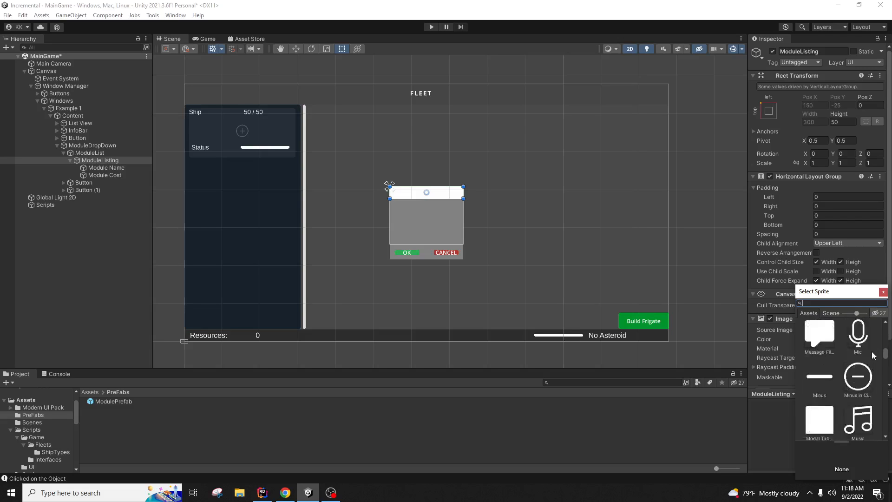
{"action": "scroll", "coordinate": [873, 356], "scroll_direction": "down", "scroll_amount": 10}
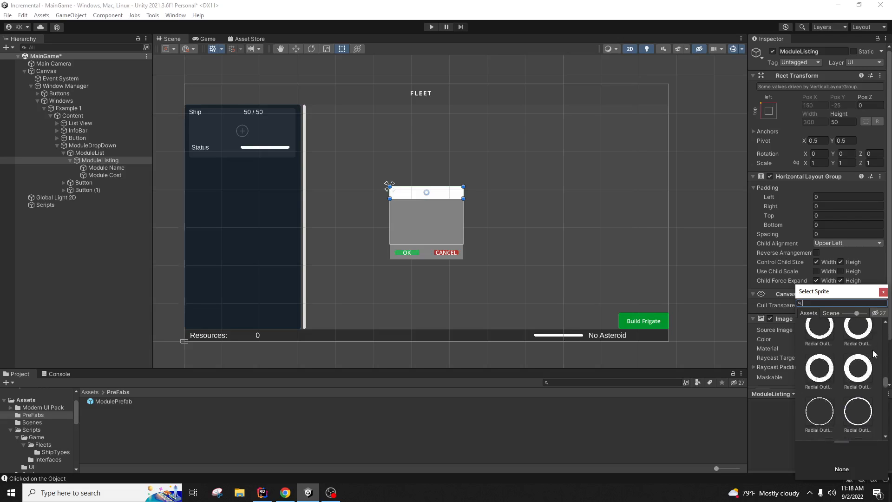
{"action": "scroll", "coordinate": [873, 353], "scroll_direction": "down", "scroll_amount": 8}
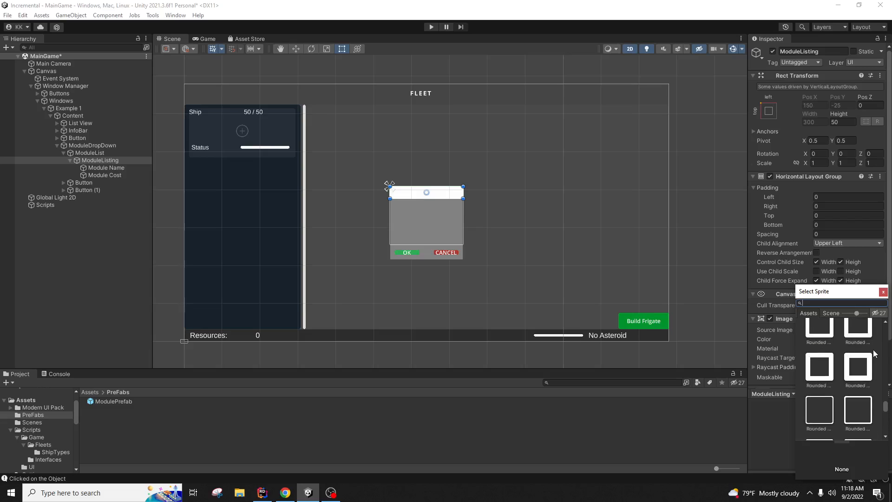
{"action": "scroll", "coordinate": [874, 354], "scroll_direction": "down", "scroll_amount": 5}
{"action": "scroll", "coordinate": [874, 354], "scroll_direction": "up", "scroll_amount": 5}
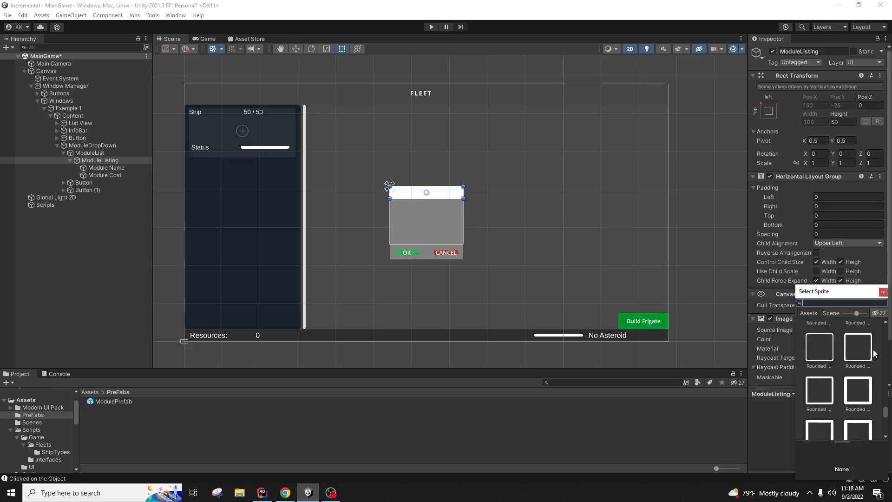
{"action": "left_click", "coordinate": [822, 393]}
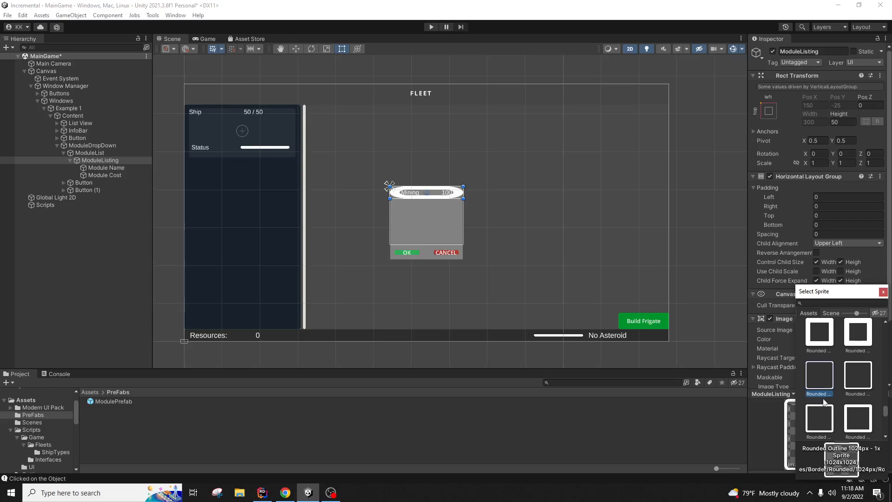
{"action": "scroll", "coordinate": [837, 397], "scroll_direction": "down", "scroll_amount": 5}
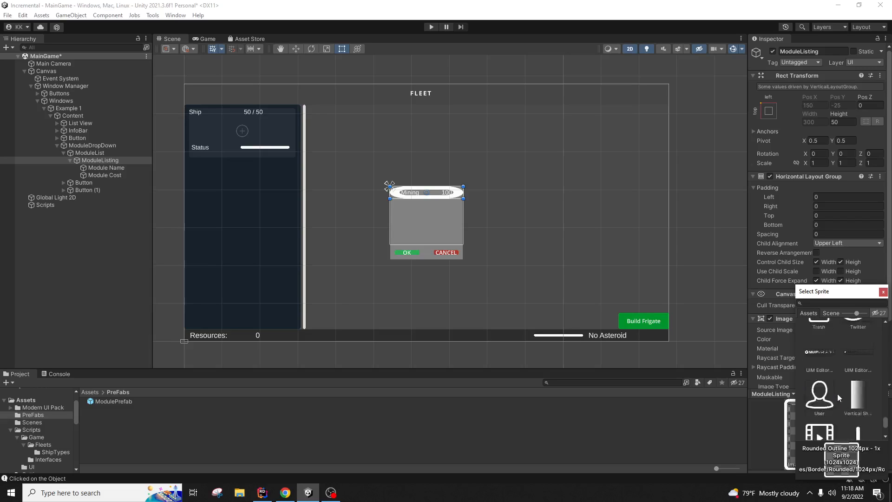
{"action": "scroll", "coordinate": [838, 394], "scroll_direction": "down", "scroll_amount": 3}
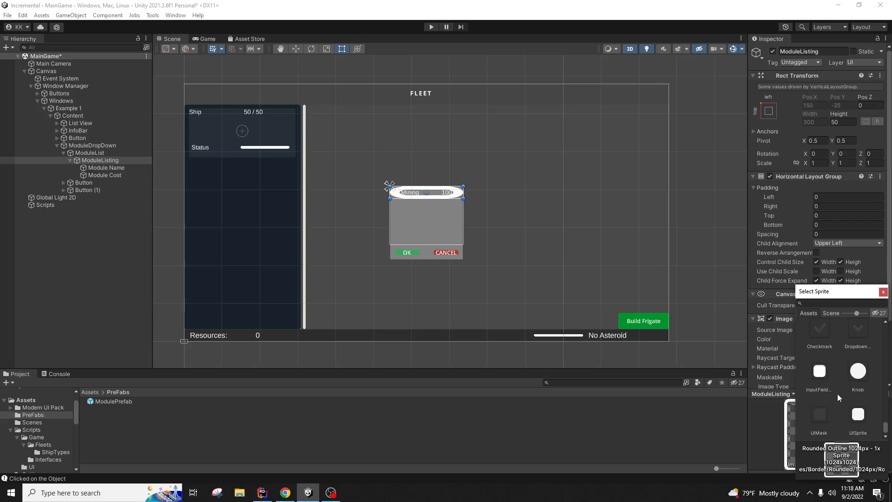
{"action": "left_click", "coordinate": [824, 411]}
{"action": "left_click", "coordinate": [859, 416]}
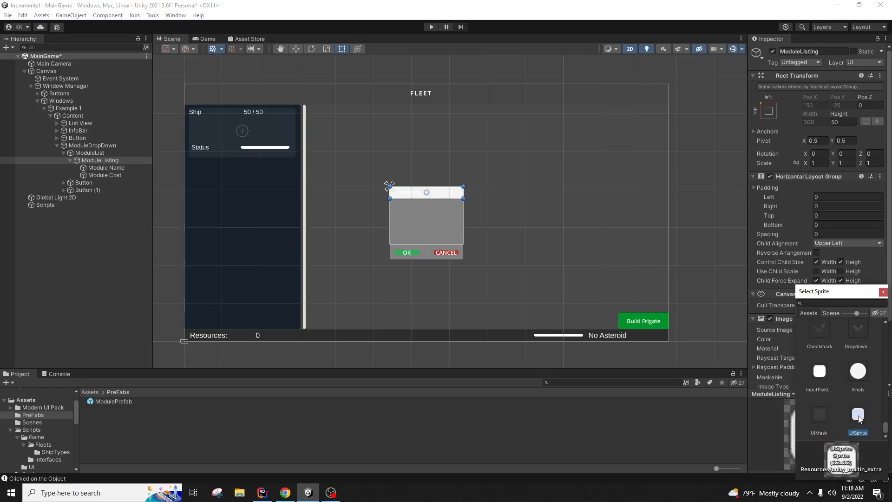
{"action": "scroll", "coordinate": [854, 395], "scroll_direction": "up", "scroll_amount": 5}
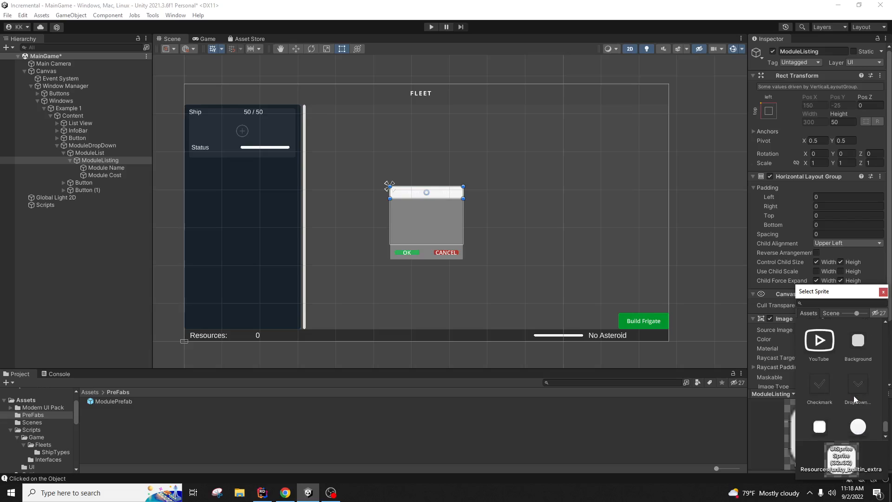
{"action": "scroll", "coordinate": [854, 399], "scroll_direction": "up", "scroll_amount": 4}
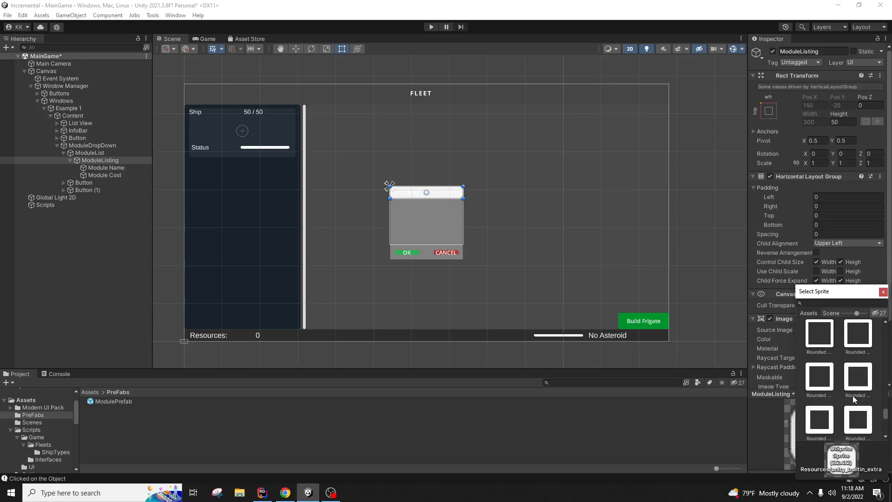
{"action": "left_click", "coordinate": [853, 398]}
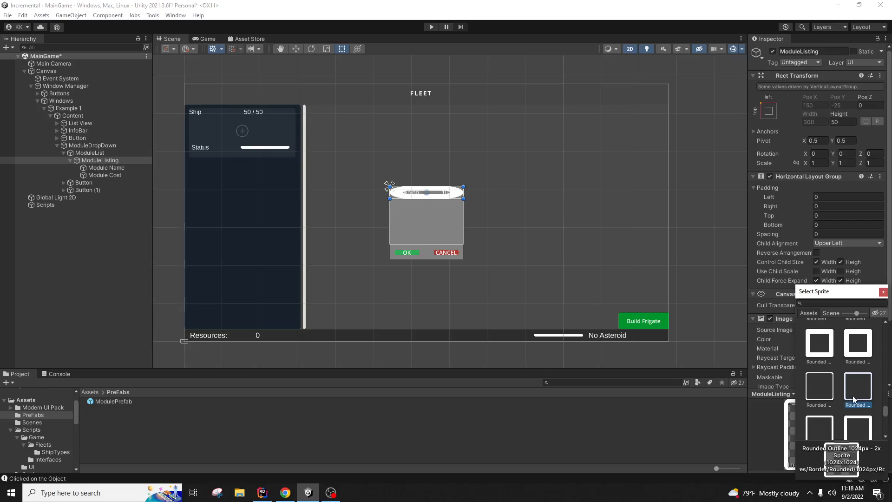
{"action": "scroll", "coordinate": [852, 395], "scroll_direction": "up", "scroll_amount": 1}
{"action": "left_click", "coordinate": [831, 349]}
{"action": "scroll", "coordinate": [832, 349], "scroll_direction": "up", "scroll_amount": 5}
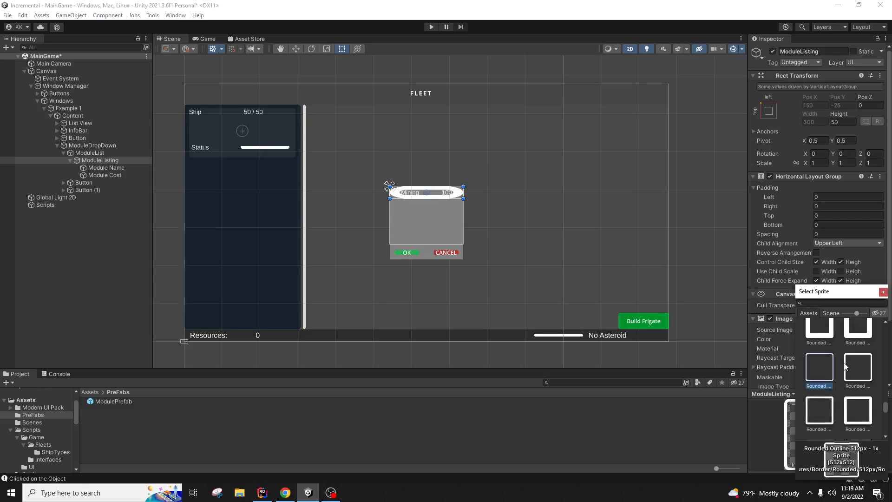
{"action": "left_click", "coordinate": [813, 349]}
{"action": "scroll", "coordinate": [834, 366], "scroll_direction": "up", "scroll_amount": 3}
{"action": "scroll", "coordinate": [835, 368], "scroll_direction": "up", "scroll_amount": 1}
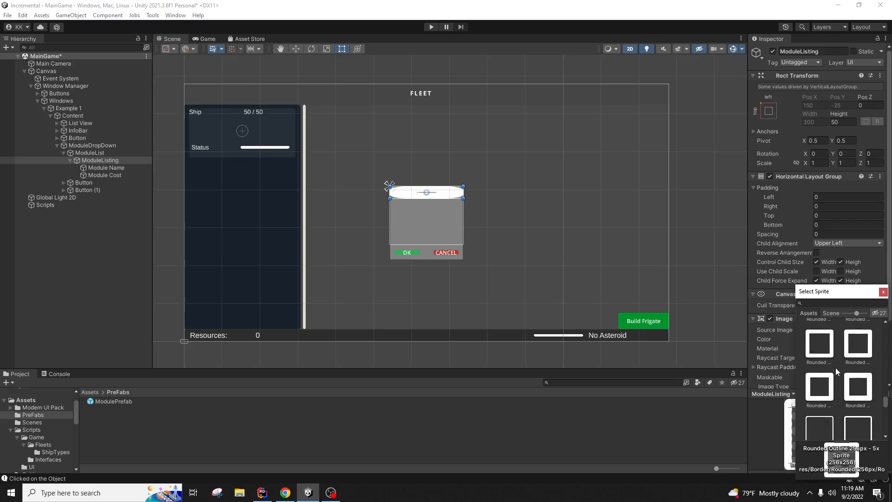
{"action": "left_click", "coordinate": [822, 393]}
{"action": "scroll", "coordinate": [823, 385], "scroll_direction": "down", "scroll_amount": 1}
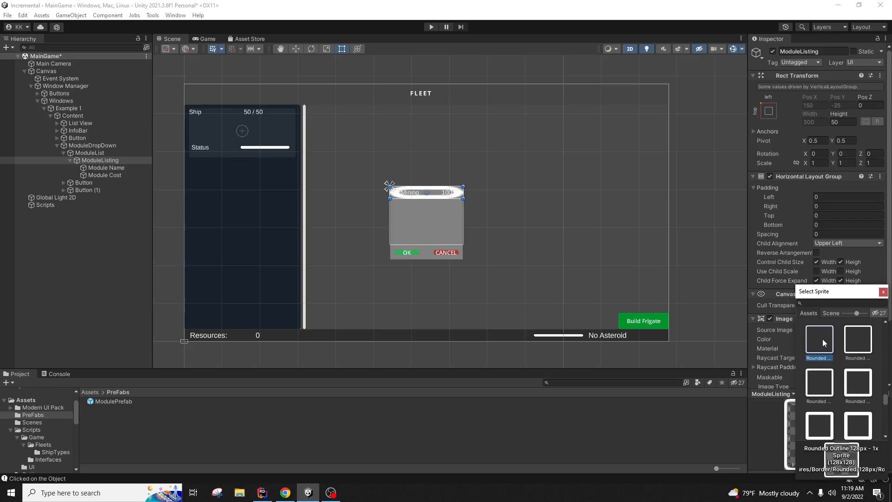
{"action": "scroll", "coordinate": [825, 347], "scroll_direction": "down", "scroll_amount": 3}
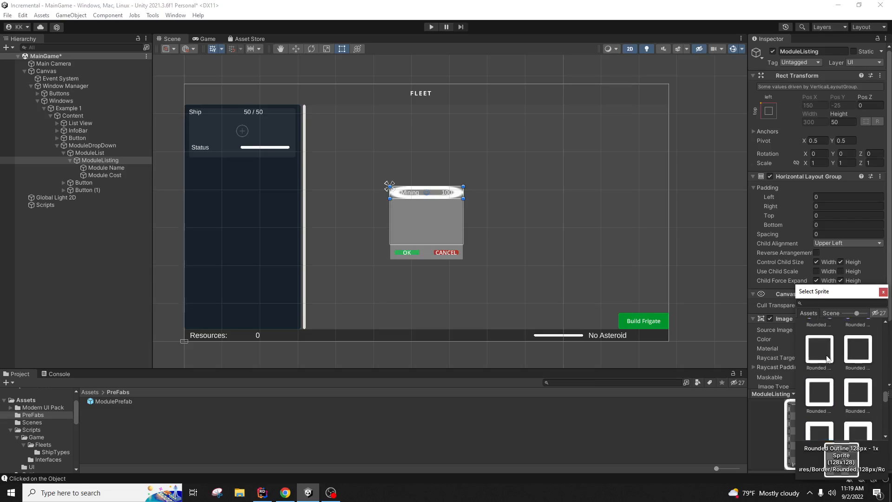
{"action": "scroll", "coordinate": [828, 359], "scroll_direction": "up", "scroll_amount": 2}
{"action": "left_click", "coordinate": [827, 364]}
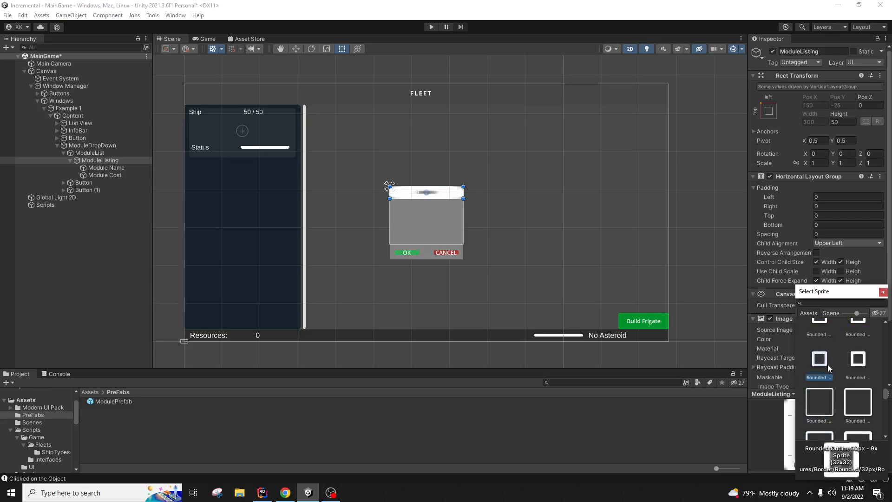
{"action": "left_click", "coordinate": [824, 407]}
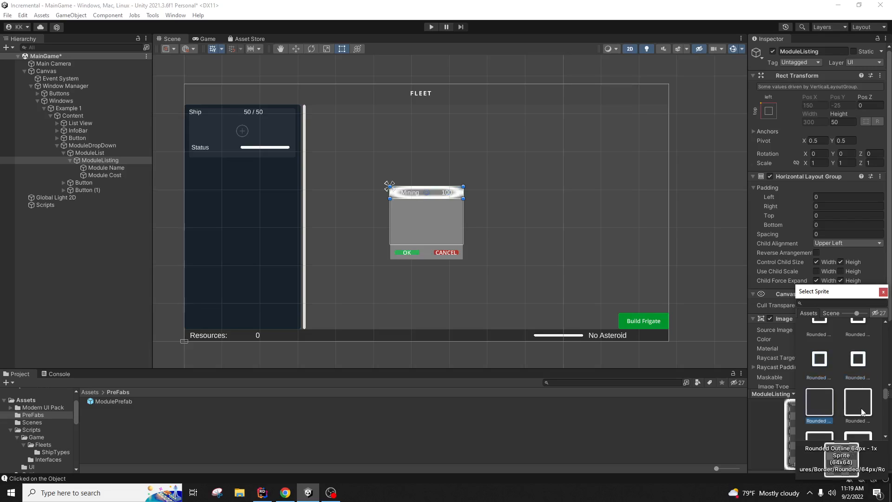
Step: Try the Rounded Filled and Radial Outline sprites, then settle on Rounded Outline 1024px - 1x
{"action": "scroll", "coordinate": [861, 408], "scroll_direction": "up", "scroll_amount": 3}
{"action": "left_click", "coordinate": [829, 345]}
{"action": "scroll", "coordinate": [833, 346], "scroll_direction": "up", "scroll_amount": 3}
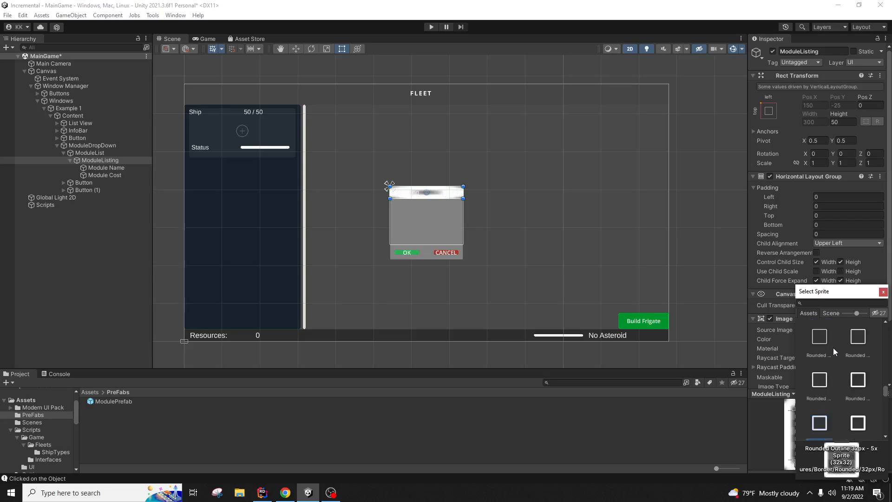
{"action": "scroll", "coordinate": [826, 343], "scroll_direction": "up", "scroll_amount": 2}
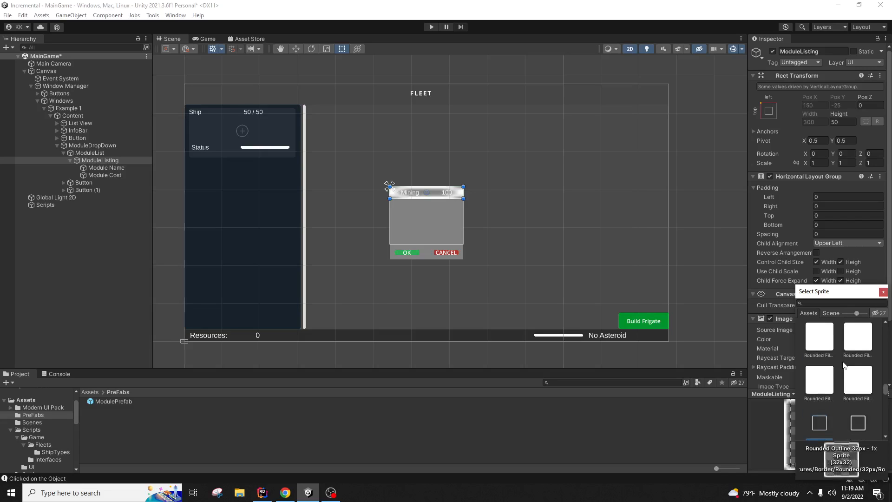
{"action": "left_click", "coordinate": [828, 344]}
{"action": "scroll", "coordinate": [835, 357], "scroll_direction": "down", "scroll_amount": 3}
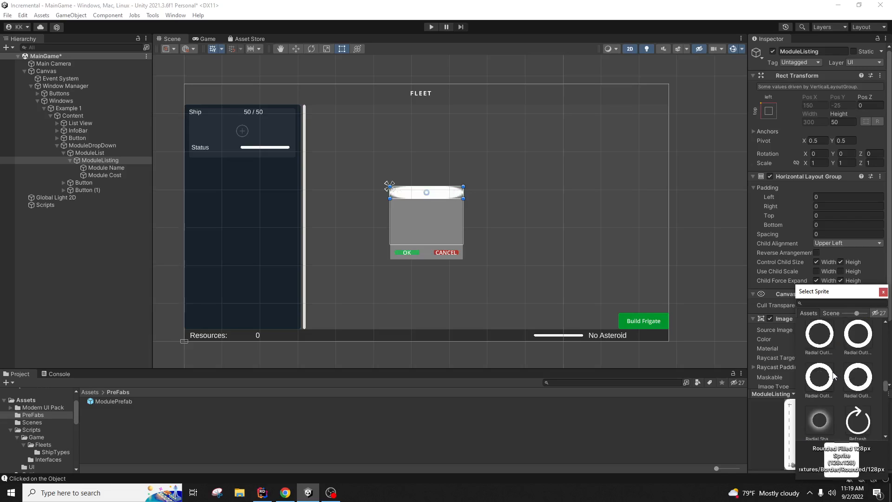
{"action": "left_click", "coordinate": [835, 353]}
{"action": "scroll", "coordinate": [836, 358], "scroll_direction": "down", "scroll_amount": 1}
{"action": "scroll", "coordinate": [839, 362], "scroll_direction": "up", "scroll_amount": 17}
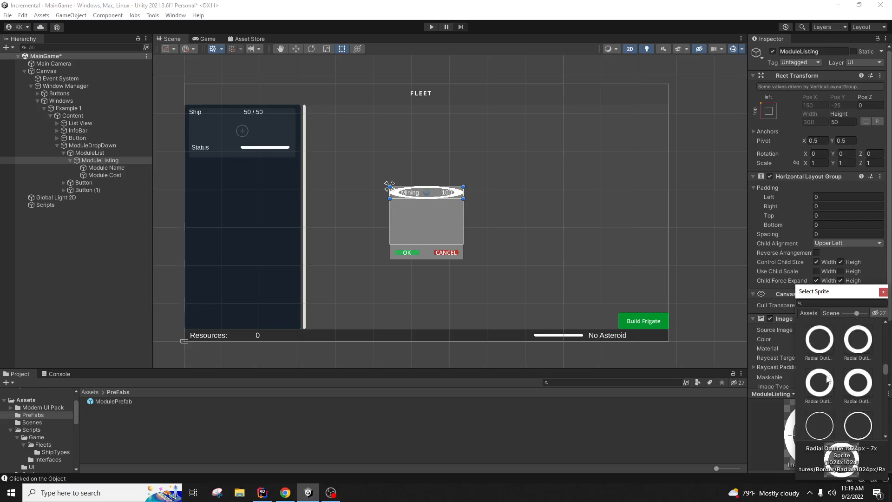
{"action": "scroll", "coordinate": [828, 409], "scroll_direction": "up", "scroll_amount": 1}
{"action": "left_click", "coordinate": [829, 431]}
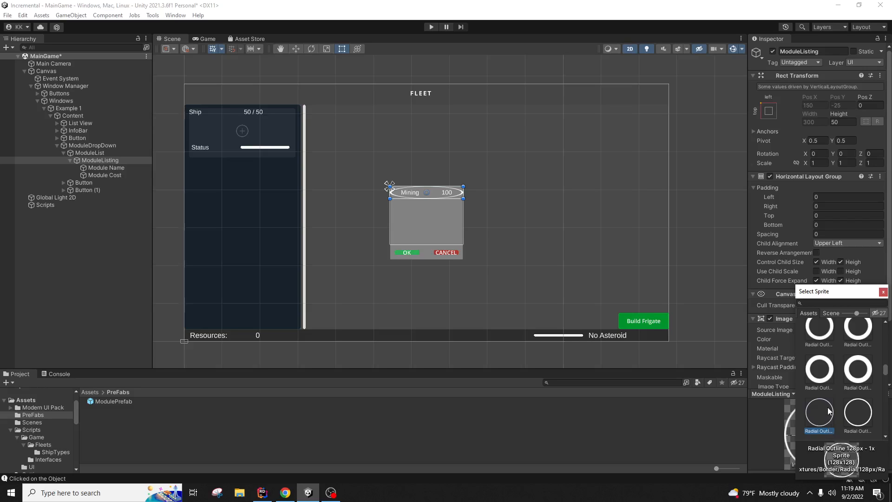
{"action": "scroll", "coordinate": [829, 419], "scroll_direction": "down", "scroll_amount": 1}
{"action": "left_click", "coordinate": [822, 392]}
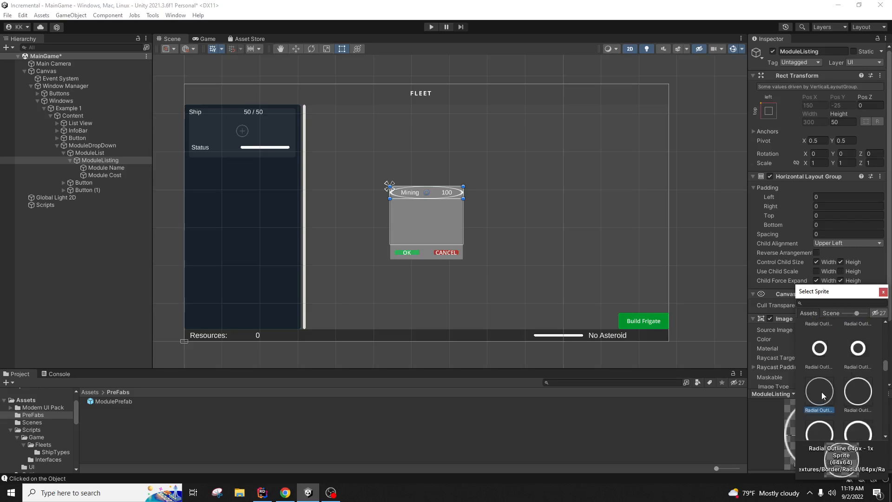
{"action": "scroll", "coordinate": [822, 392], "scroll_direction": "up", "scroll_amount": 1}
{"action": "scroll", "coordinate": [852, 377], "scroll_direction": "down", "scroll_amount": 5}
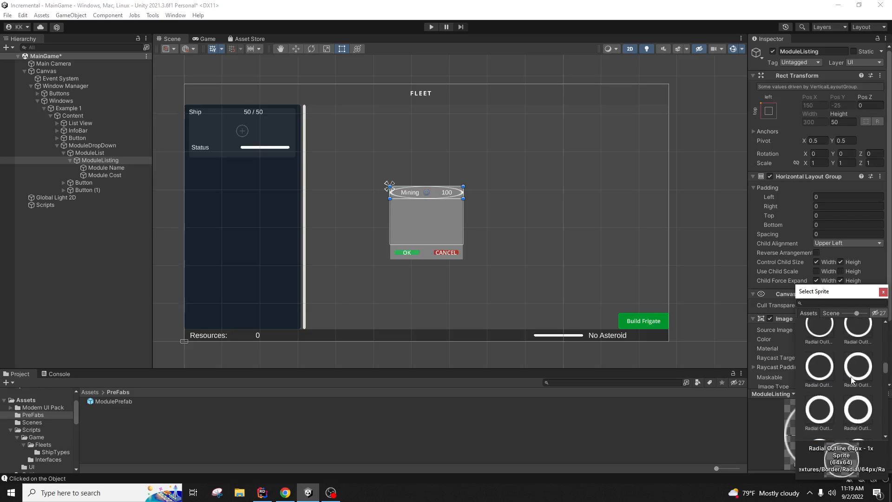
{"action": "scroll", "coordinate": [852, 380], "scroll_direction": "down", "scroll_amount": 5}
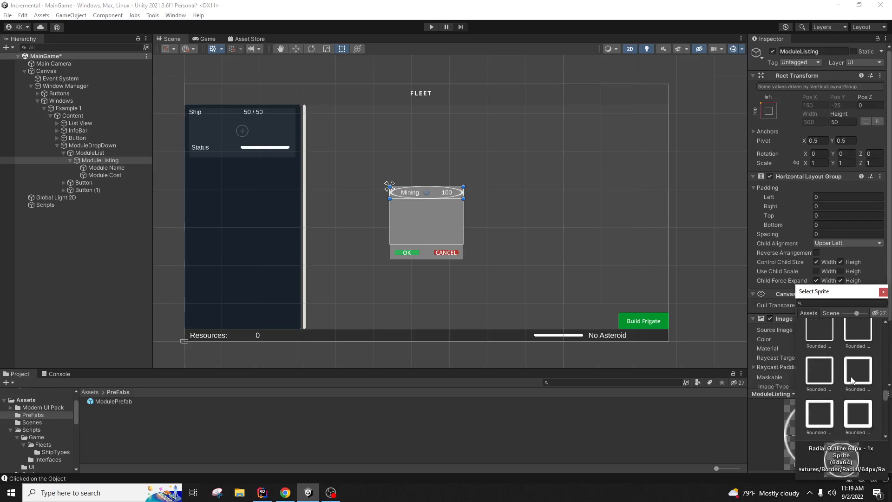
{"action": "scroll", "coordinate": [852, 376], "scroll_direction": "down", "scroll_amount": 3}
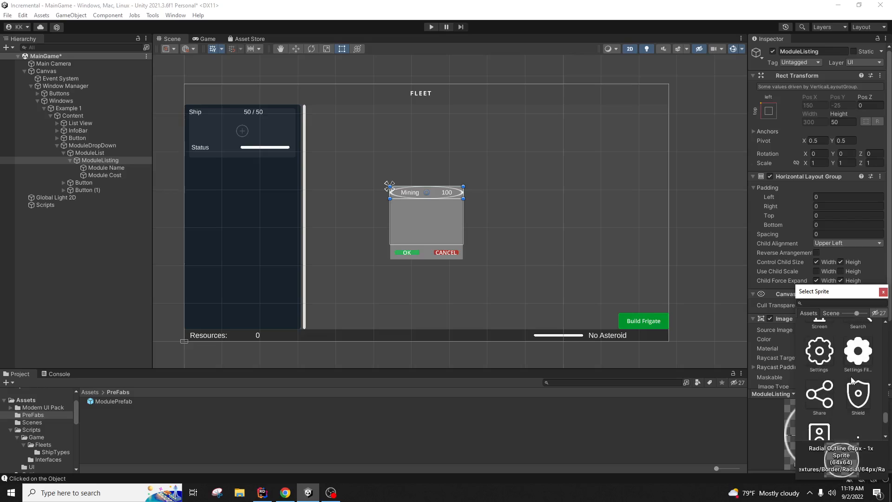
{"action": "scroll", "coordinate": [852, 380], "scroll_direction": "up", "scroll_amount": 3}
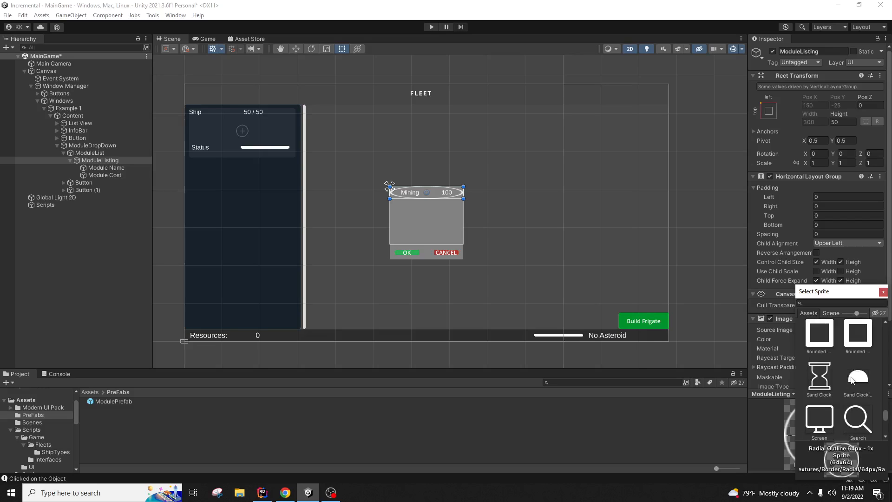
{"action": "scroll", "coordinate": [851, 380], "scroll_direction": "up", "scroll_amount": 3}
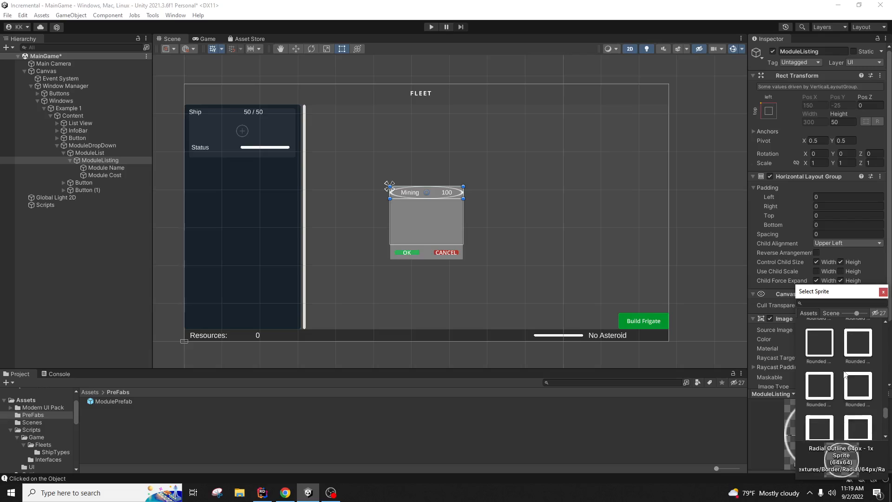
{"action": "scroll", "coordinate": [845, 374], "scroll_direction": "up", "scroll_amount": 1}
{"action": "left_click", "coordinate": [827, 365]}
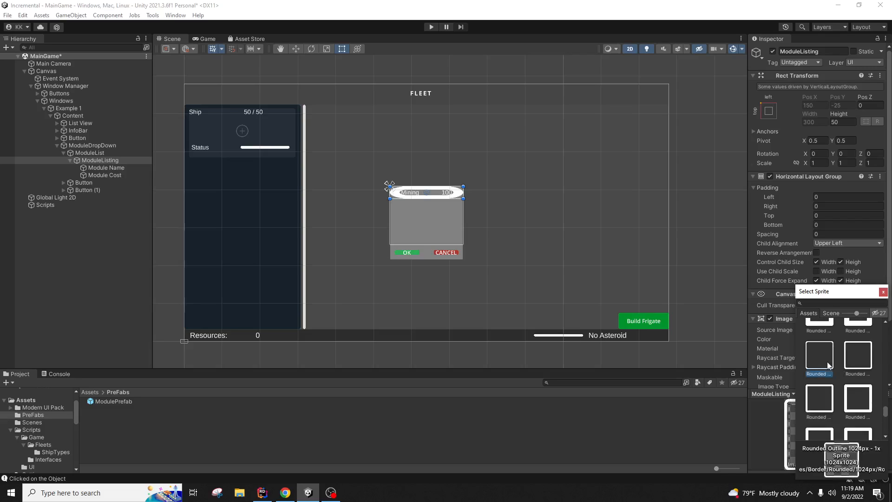
{"action": "left_click", "coordinate": [883, 292]}
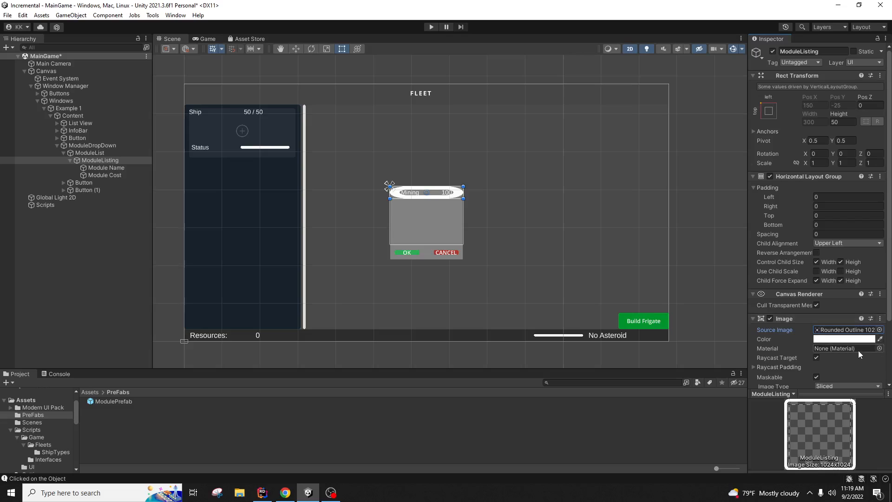
Step: Set the ModuleListing Image's type to Simple
{"action": "scroll", "coordinate": [866, 359], "scroll_direction": "down", "scroll_amount": 2}
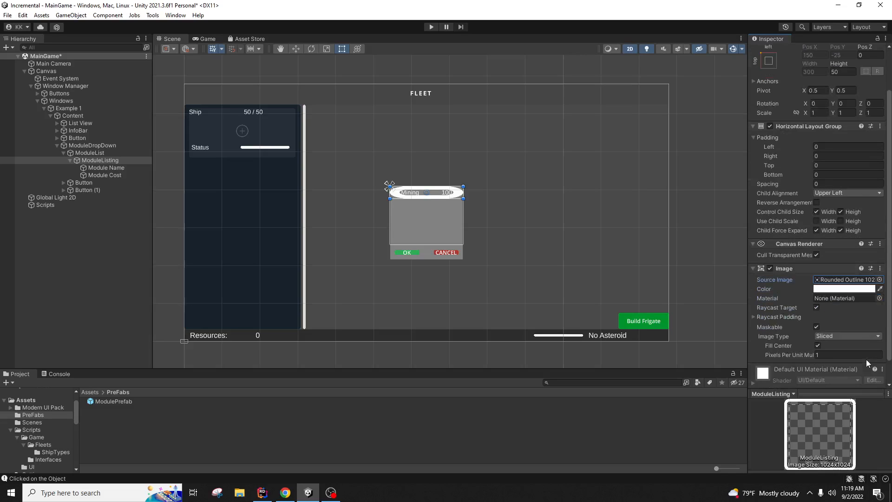
{"action": "scroll", "coordinate": [866, 359], "scroll_direction": "up", "scroll_amount": 1}
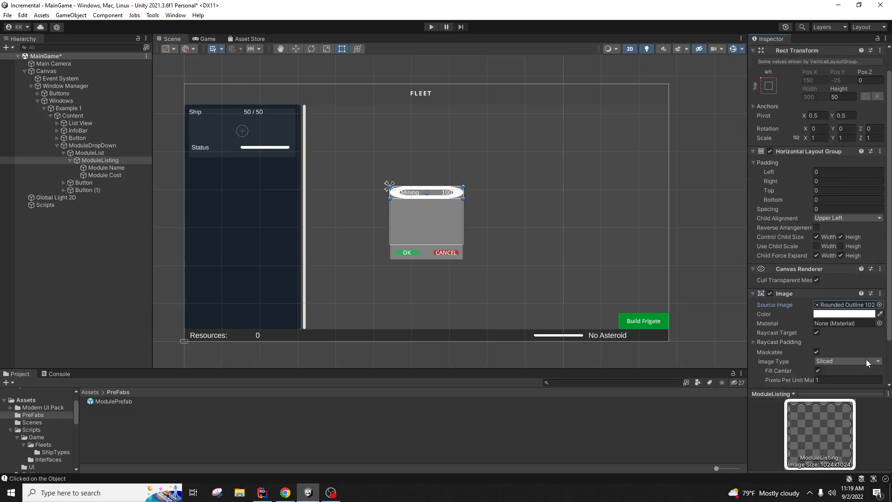
{"action": "left_click", "coordinate": [864, 306]}
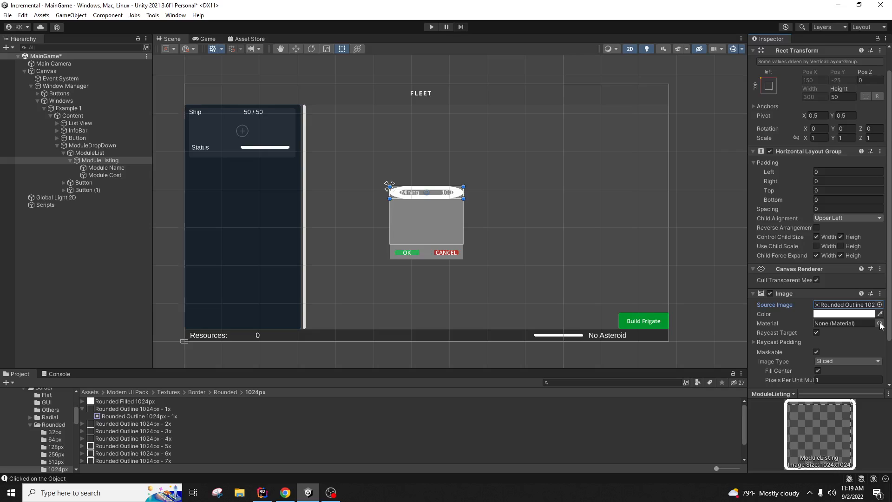
{"action": "scroll", "coordinate": [881, 334], "scroll_direction": "down", "scroll_amount": 2}
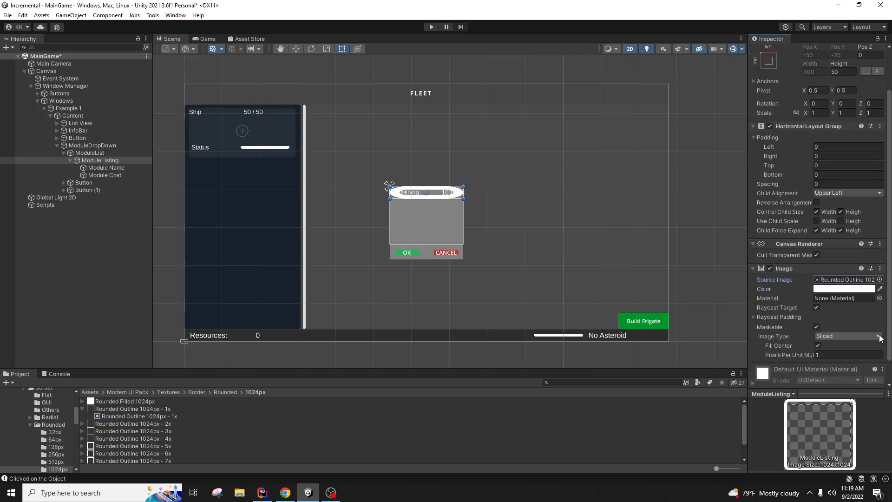
{"action": "scroll", "coordinate": [881, 338], "scroll_direction": "down", "scroll_amount": 2}
{"action": "left_click", "coordinate": [873, 312]}
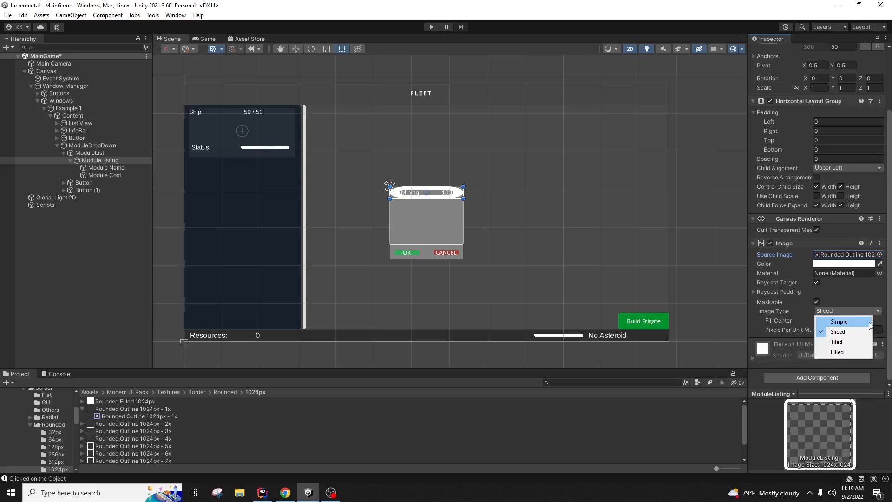
{"action": "left_click", "coordinate": [870, 323]}
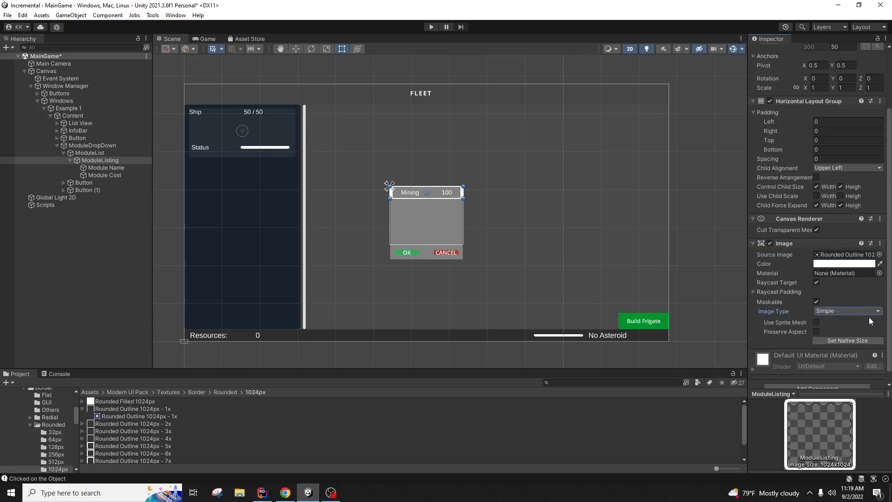
Step: Switch the sprite to Rounded Outline 512px - 1x and set the Image Type to Simple again
{"action": "left_click", "coordinate": [867, 255]}
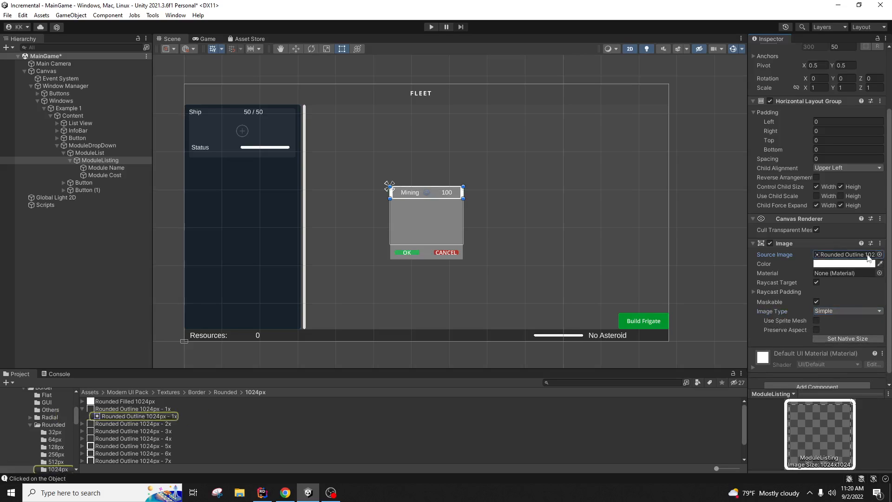
{"action": "left_click", "coordinate": [879, 254]}
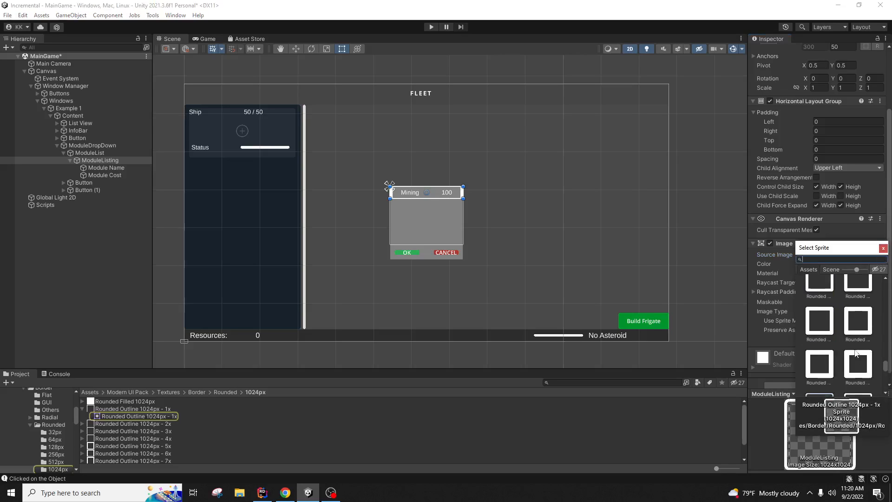
{"action": "scroll", "coordinate": [855, 349], "scroll_direction": "up", "scroll_amount": 20}
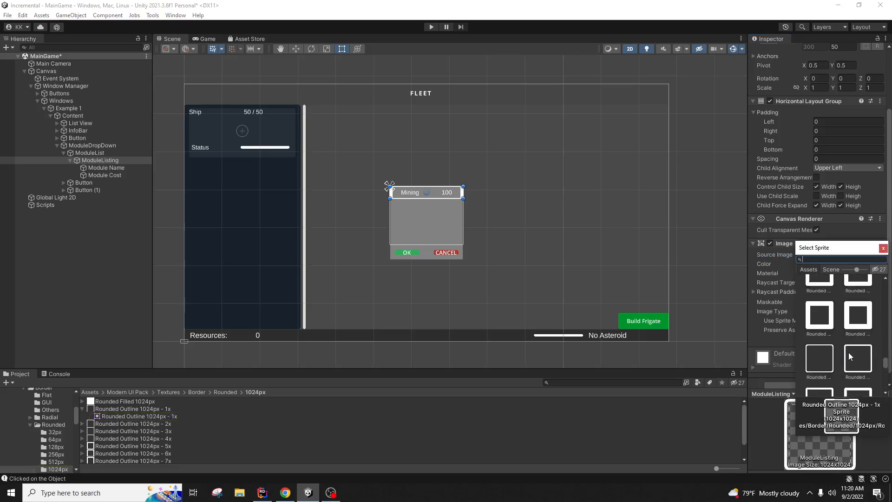
{"action": "scroll", "coordinate": [848, 352], "scroll_direction": "down", "scroll_amount": 1}
{"action": "left_click", "coordinate": [822, 330]}
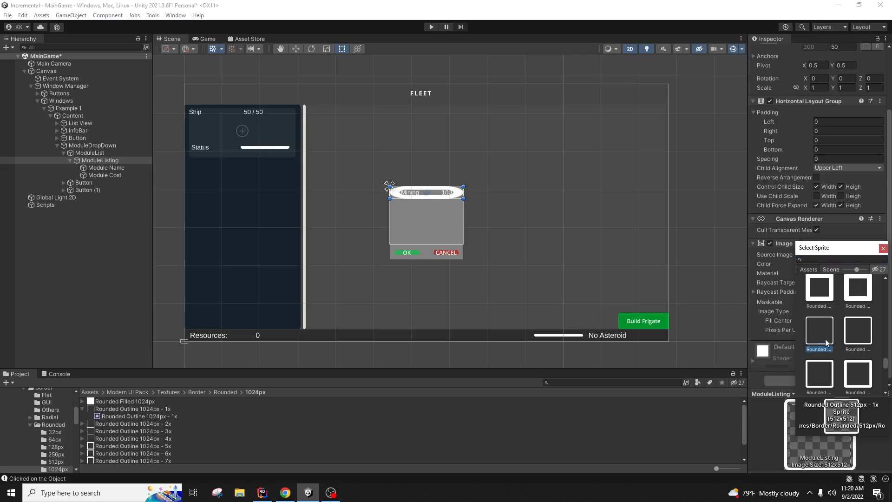
{"action": "left_click", "coordinate": [884, 247]}
{"action": "left_click", "coordinate": [867, 311]}
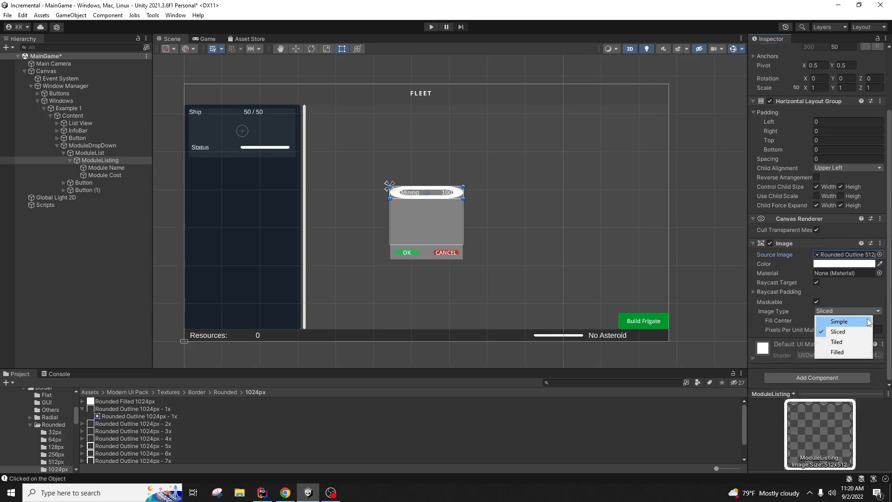
{"action": "left_click", "coordinate": [868, 321]}
{"action": "left_click", "coordinate": [437, 291]}
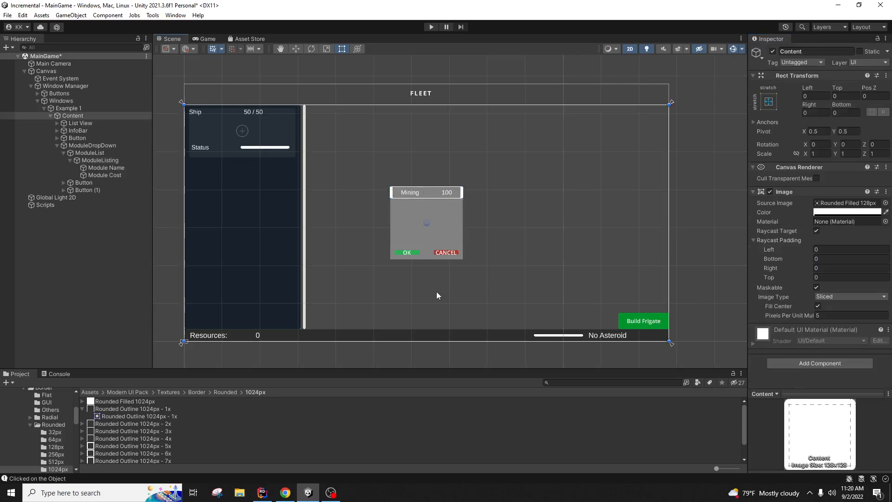
Step: Give the Content panel's Image a Rounded Outline 1024px sprite
{"action": "left_click", "coordinate": [886, 203]}
{"action": "scroll", "coordinate": [867, 307], "scroll_direction": "down", "scroll_amount": 5}
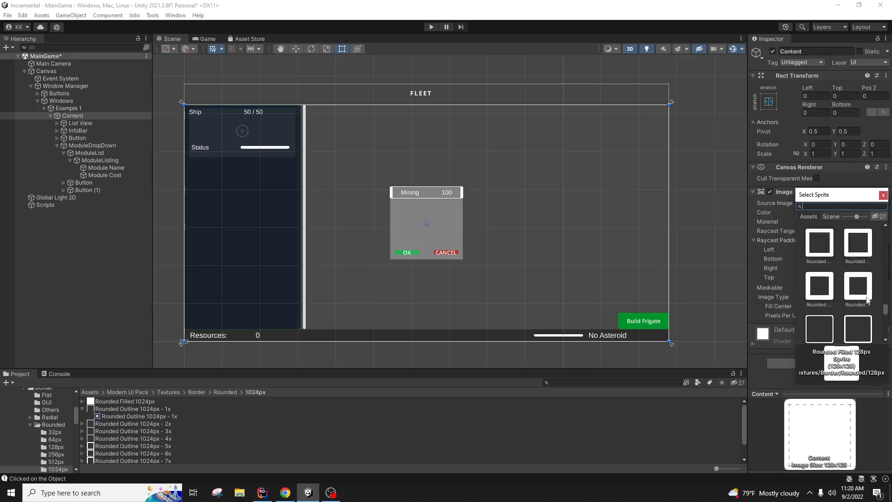
{"action": "left_click", "coordinate": [822, 239]}
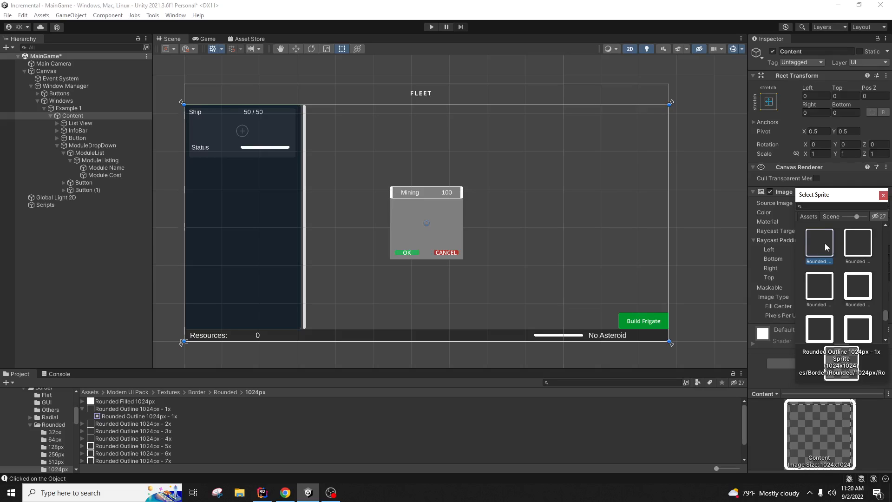
{"action": "scroll", "coordinate": [854, 296], "scroll_direction": "down", "scroll_amount": 5}
{"action": "scroll", "coordinate": [854, 296], "scroll_direction": "up", "scroll_amount": 5}
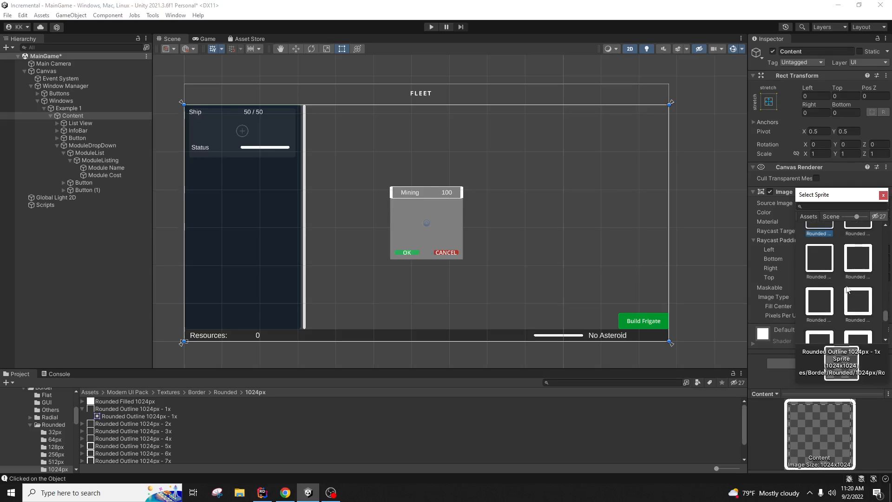
{"action": "left_click", "coordinate": [861, 298]}
{"action": "left_click", "coordinate": [816, 295]}
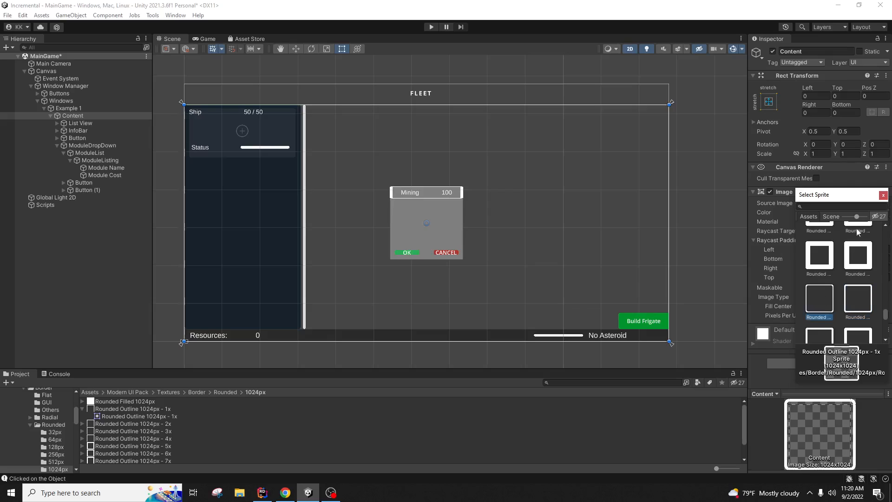
{"action": "left_click", "coordinate": [884, 195]}
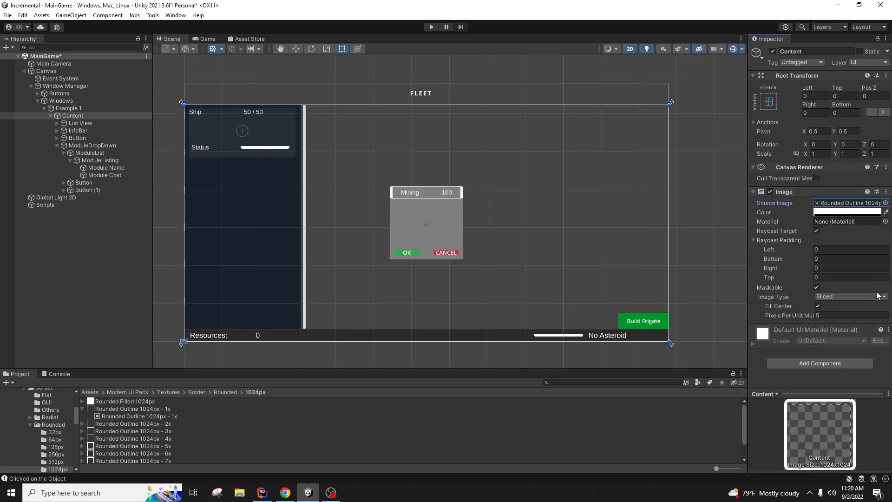
Step: Inspect the Rounded Outline 1024px - 3x asset, then reselect Content and ModuleListing to review
{"action": "left_click", "coordinate": [550, 431]}
{"action": "left_click", "coordinate": [502, 253]}
{"action": "left_click", "coordinate": [118, 161]}
{"action": "scroll", "coordinate": [775, 333], "scroll_direction": "down", "scroll_amount": 3}
{"action": "scroll", "coordinate": [775, 334], "scroll_direction": "down", "scroll_amount": 1}
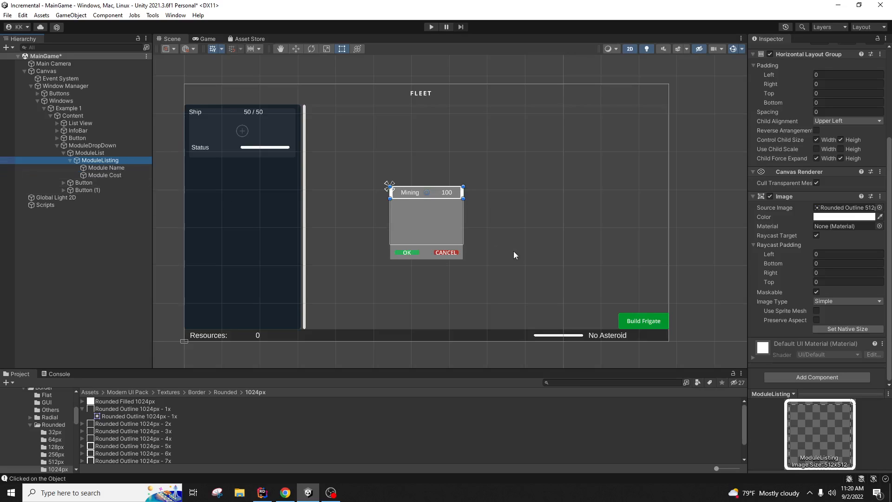
Step: Rename the OK button object under ModuleDropDown to OK Button
{"action": "left_click", "coordinate": [107, 153]}
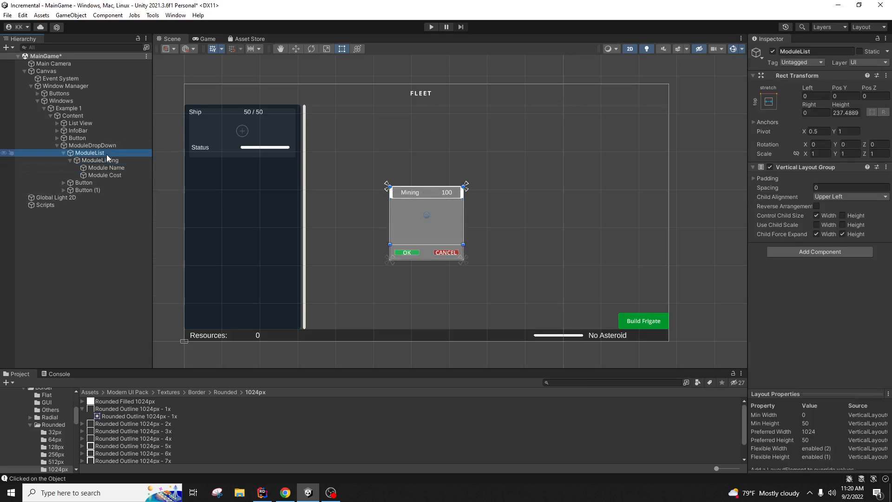
{"action": "left_click", "coordinate": [90, 185]}
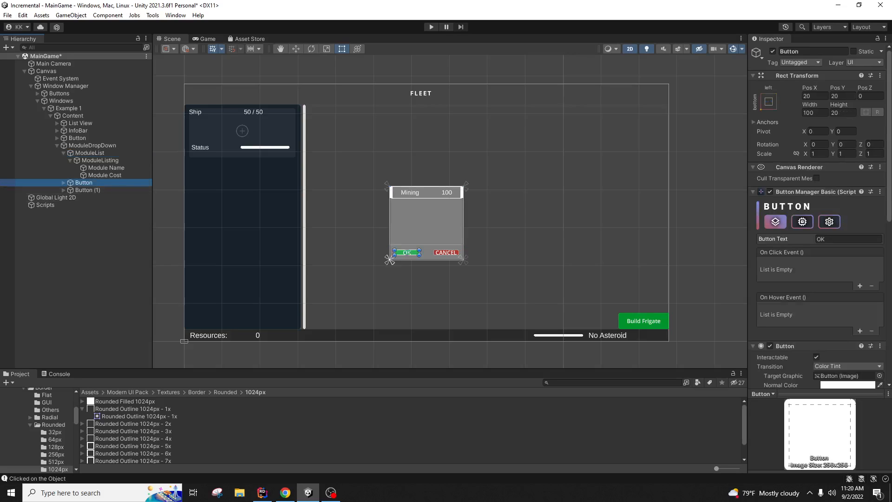
{"action": "left_click", "coordinate": [798, 52]}
{"action": "type", "text": "OK Bu"}
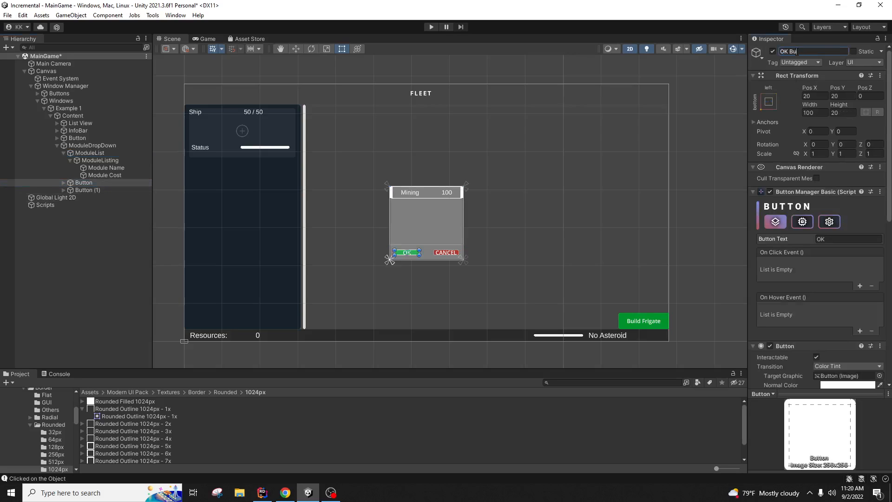
{"action": "type", "text": "tton"}
{"action": "key", "text": "Return"}
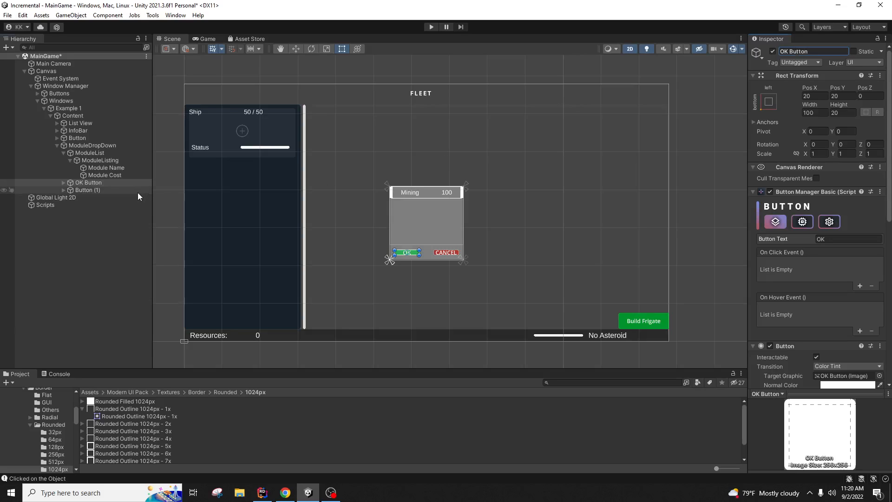
Step: Rename Button (1) to Cancel Button and deselect it
{"action": "left_click", "coordinate": [138, 191]}
{"action": "left_click", "coordinate": [809, 51]}
{"action": "type", "text": "CANC"}
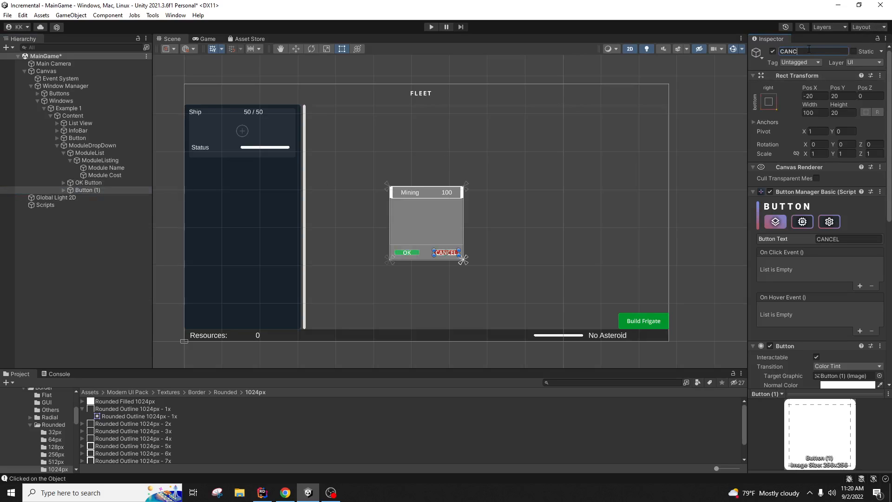
{"action": "key", "text": "BackSpace"}
{"action": "key", "text": "BackSpace"}
{"action": "key", "text": "BackSpace"}
{"action": "key", "text": "BackSpace"}
{"action": "type", "text": "Cancel Button"}
{"action": "key", "text": "Return"}
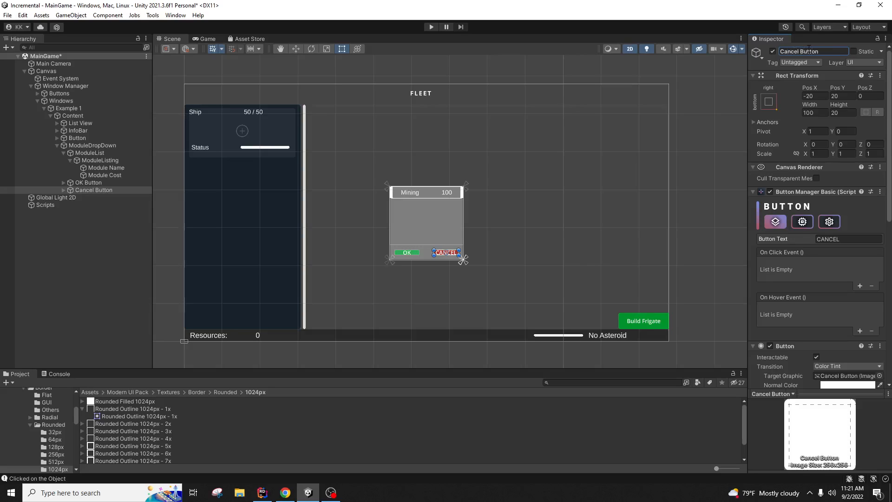
{"action": "left_click", "coordinate": [76, 272]}
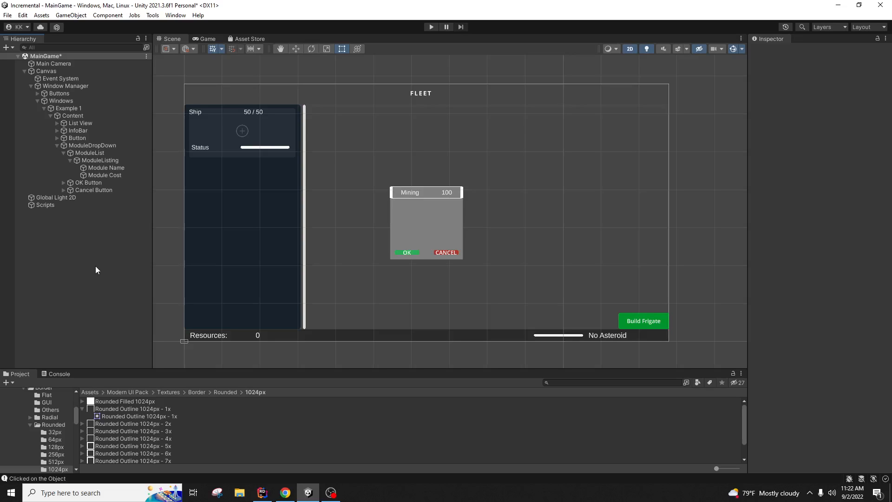
Step: Add 'private IModule module;' below ModuleUI's background field and import the Game.Interfaces namespace
{"action": "left_click", "coordinate": [262, 492]}
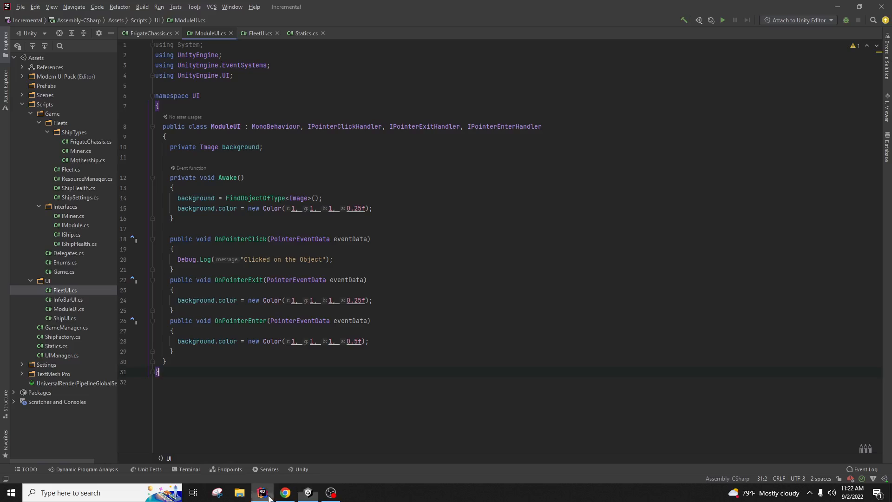
{"action": "left_click", "coordinate": [316, 149]}
{"action": "key", "text": "Return"}
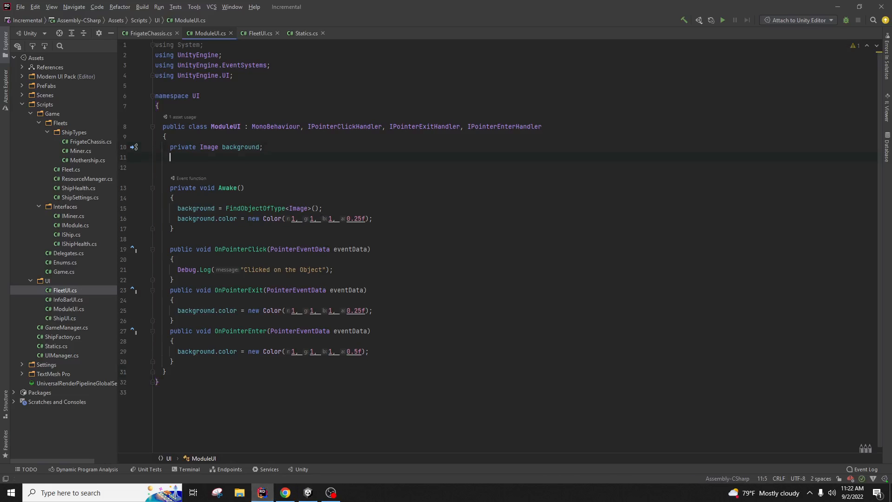
{"action": "type", "text": "private"}
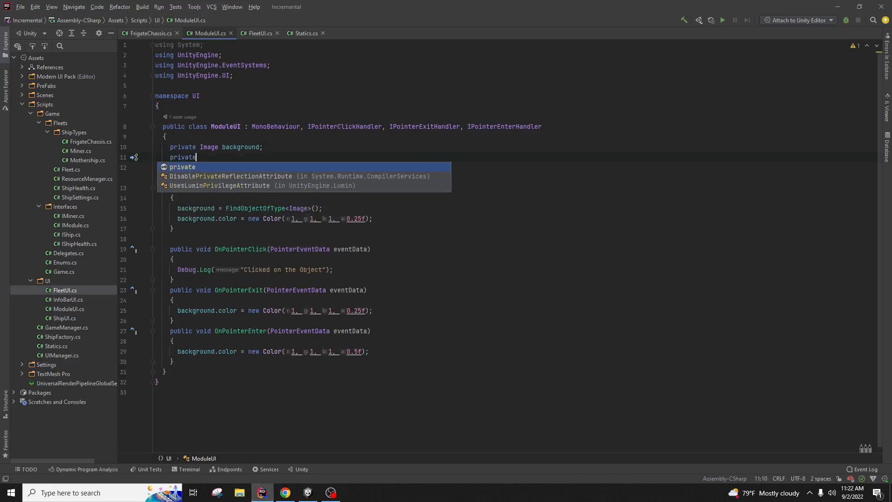
{"action": "type", "text": " IModule module;"}
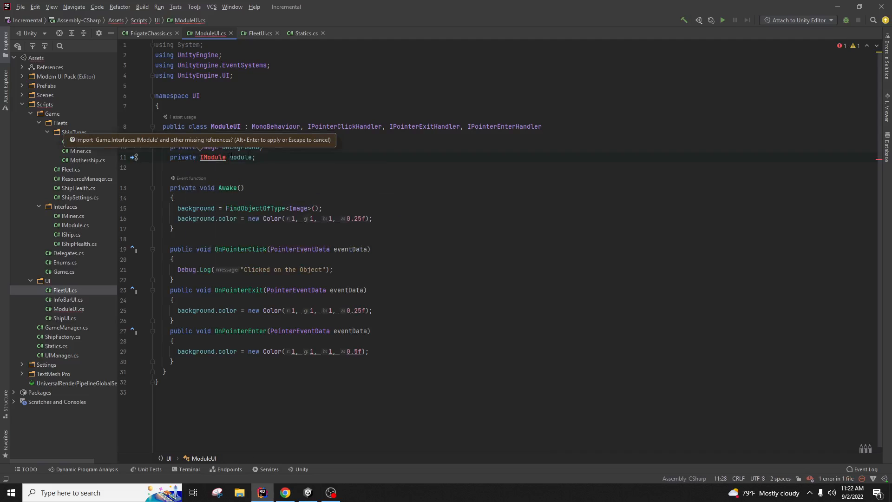
{"action": "right_click", "coordinate": [200, 158]}
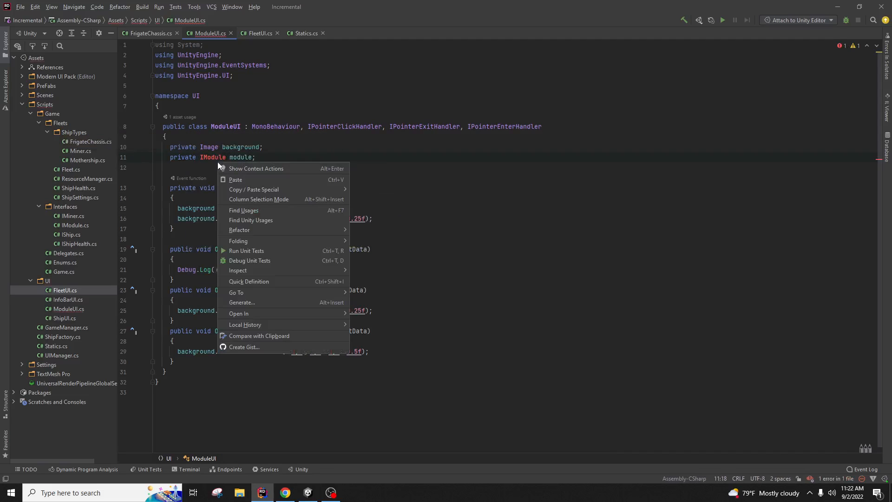
{"action": "left_click", "coordinate": [221, 168]}
{"action": "left_click", "coordinate": [217, 171]}
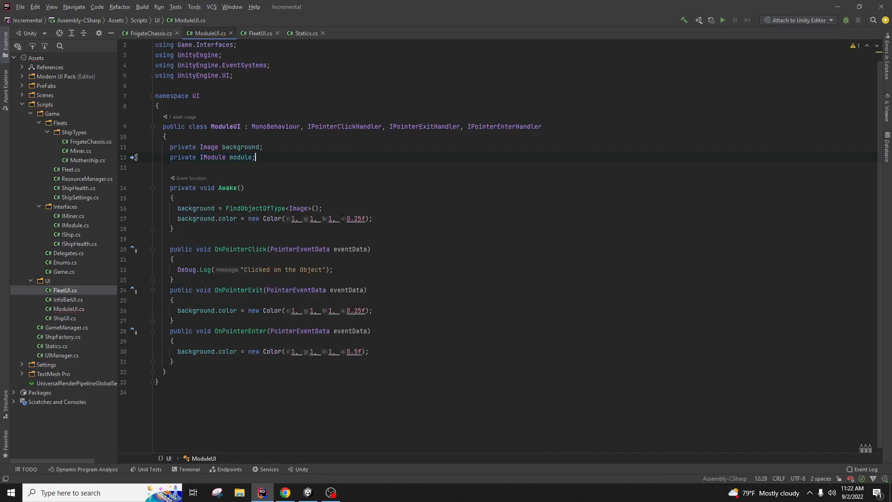
{"action": "left_click", "coordinate": [368, 272]}
Step: In Statics.cs, declare the OpenModuleListingPanel static event after OnCreateNewShip
{"action": "double_click", "coordinate": [79, 346]}
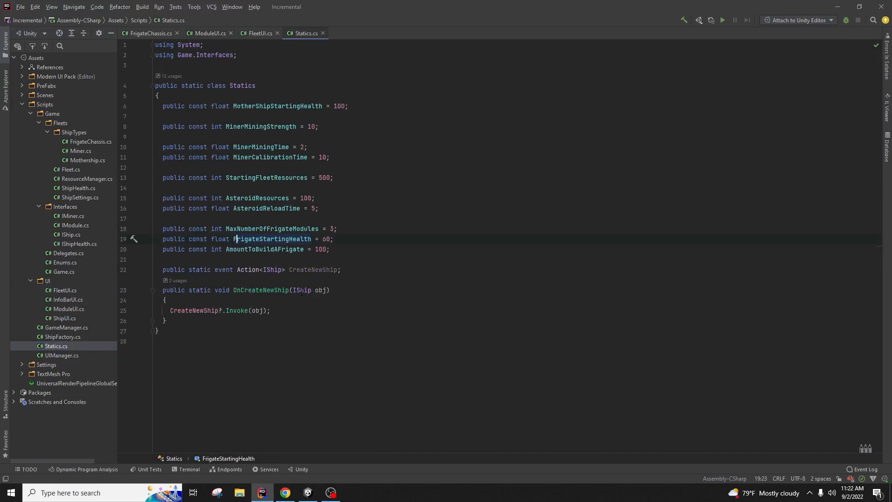
{"action": "left_click", "coordinate": [279, 325]}
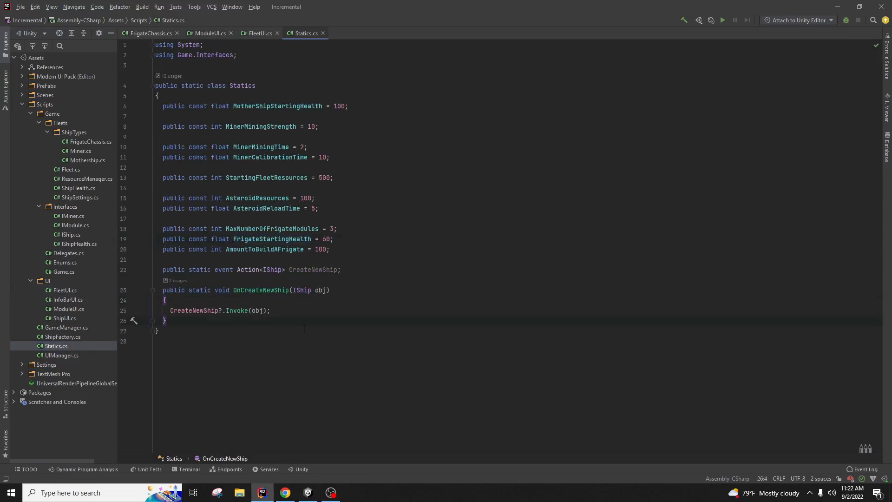
{"action": "key", "text": "Return"}
{"action": "type", "text": "public "}
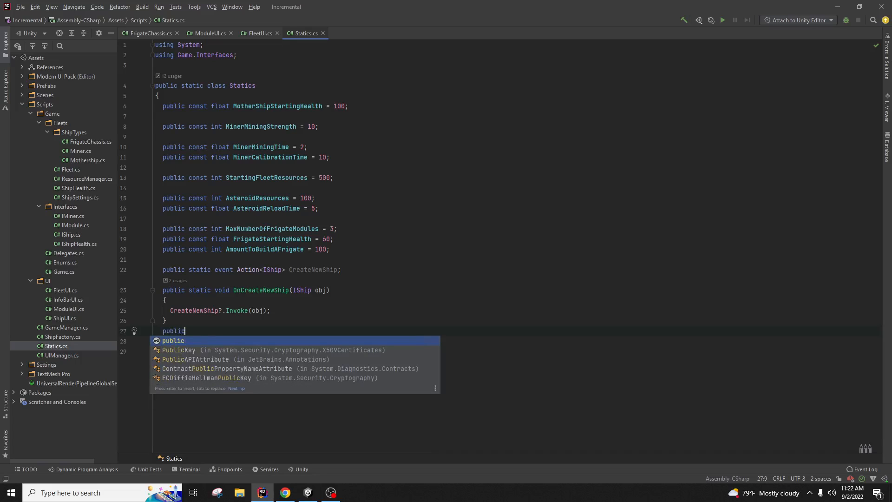
{"action": "type", "text": "stat"}
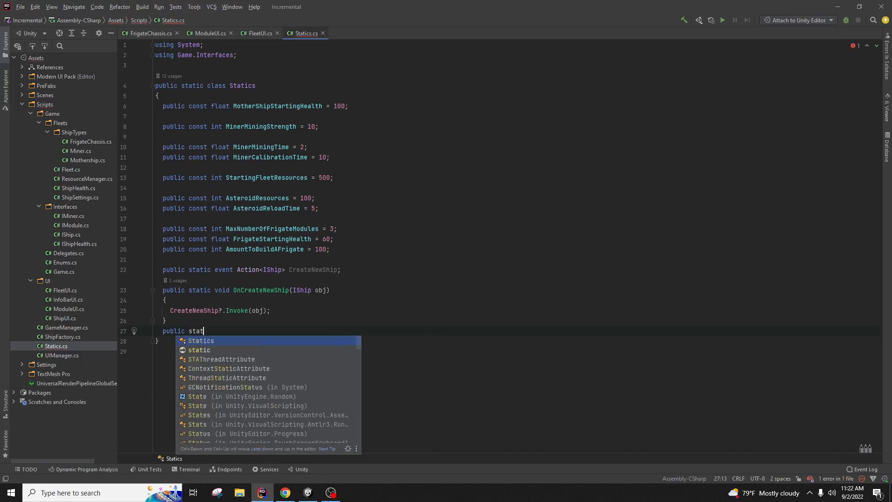
{"action": "type", "text": "ic event Actio"}
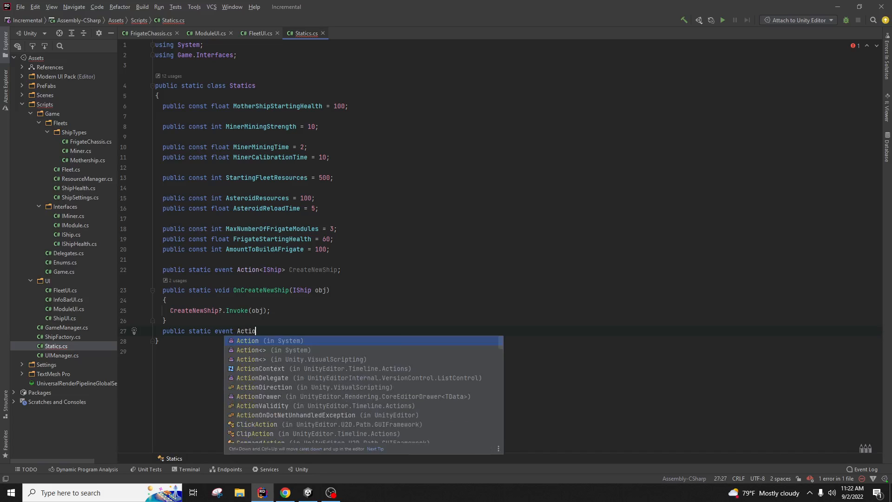
{"action": "type", "text": "n<Module"}
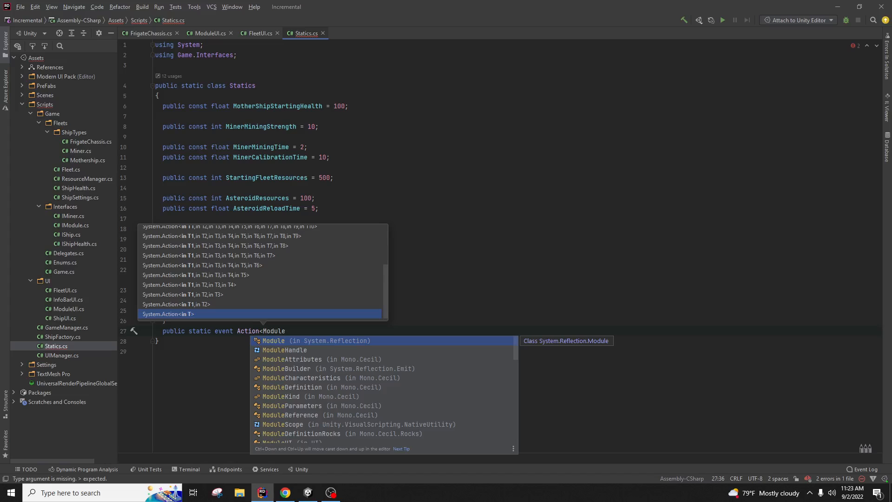
{"action": "key", "text": "BackSpace"}
{"action": "key", "text": "BackSpace"}
{"action": "key", "text": "BackSpace"}
{"action": "key", "text": "BackSpace"}
{"action": "key", "text": "BackSpace"}
{"action": "key", "text": "BackSpace"}
{"action": "key", "text": "BackSpace"}
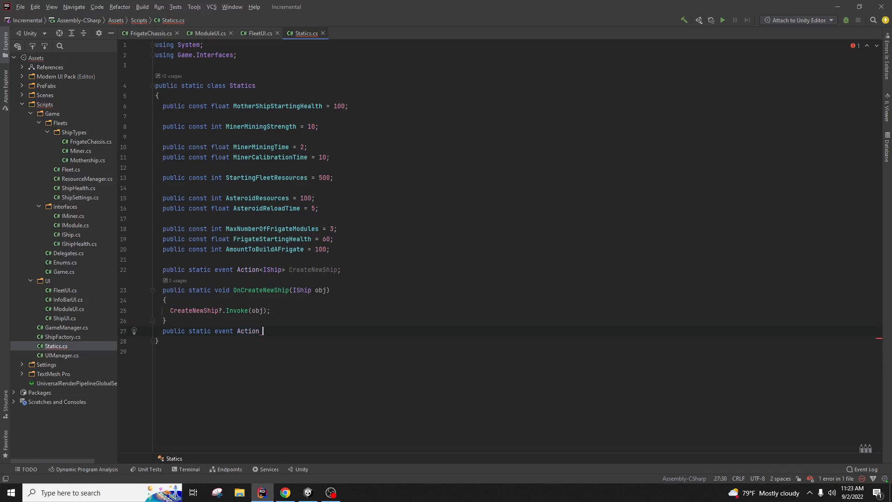
{"action": "type", "text": "OP"}
{"action": "type", "text": "pen"}
{"action": "type", "text": "ModuleList"}
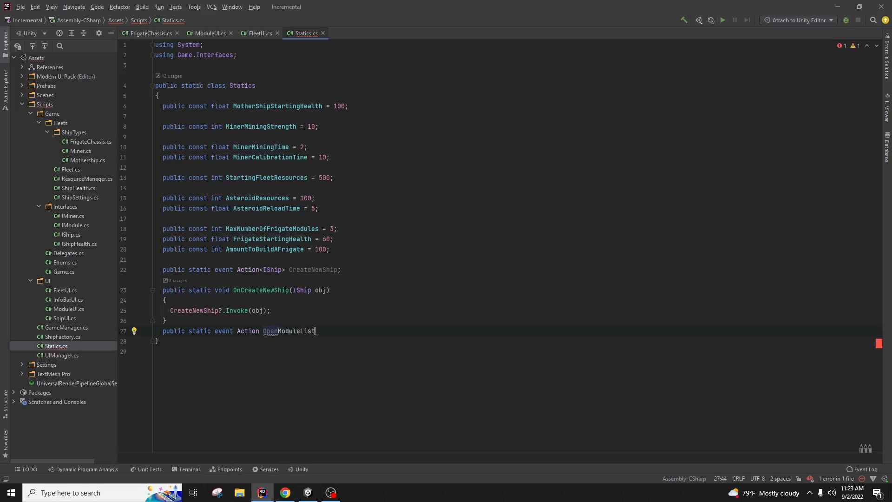
{"action": "type", "text": "ingPanel;"}
Step: Add a static OnModuleListingPanelClick() method that calls OpenModuleListingPanel?.Invoke()
{"action": "key", "text": "Return"}
{"action": "type", "text": "public s"}
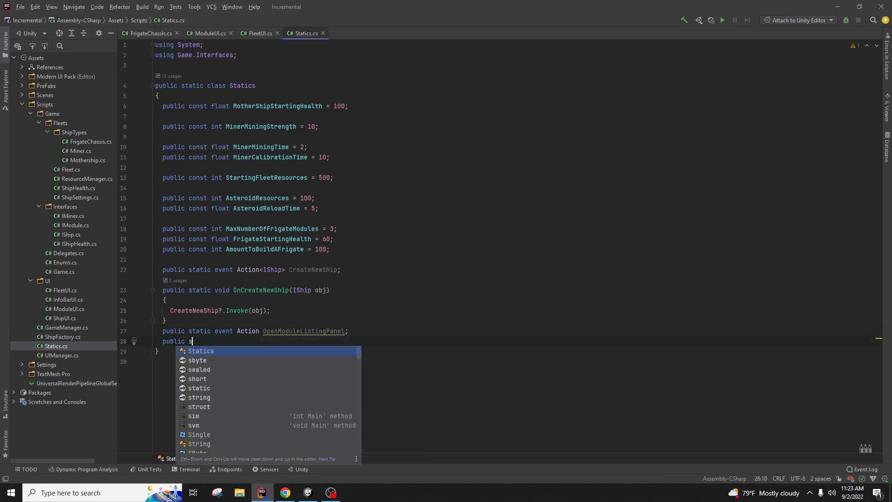
{"action": "type", "text": "tatic void On"}
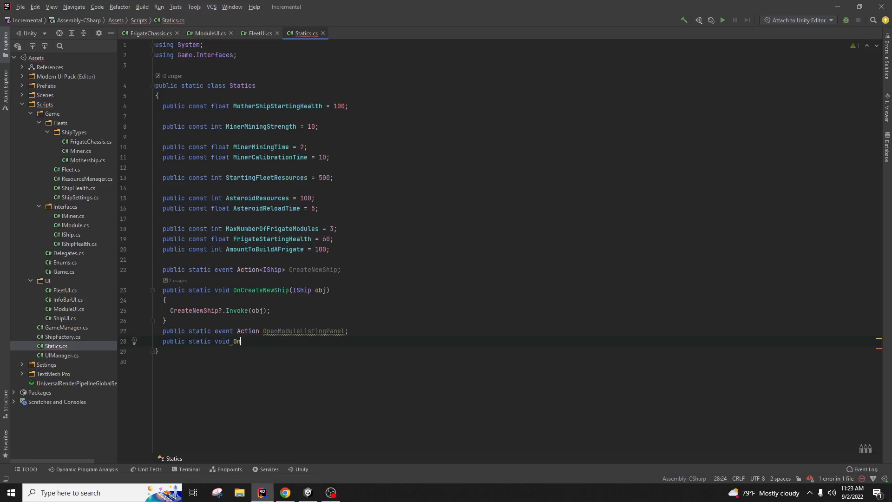
{"action": "type", "text": "ModuleListingPanelCli"}
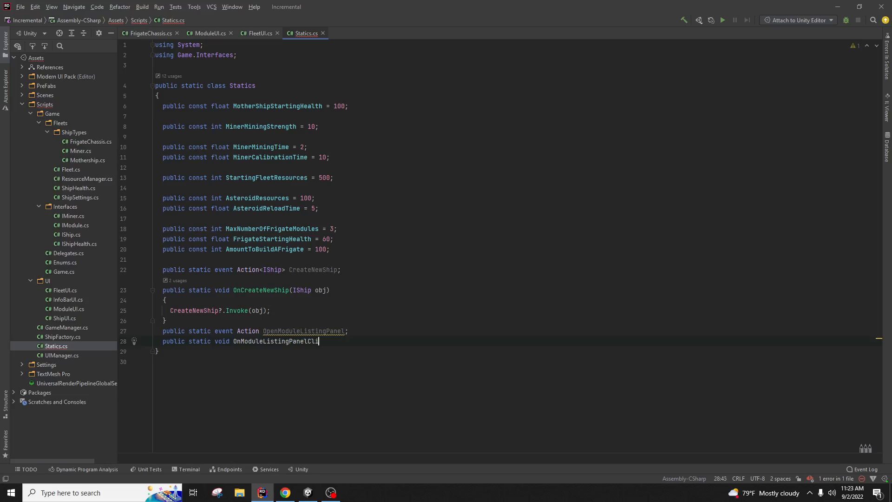
{"action": "type", "text": "ck{"}
{"action": "key", "text": "Return"}
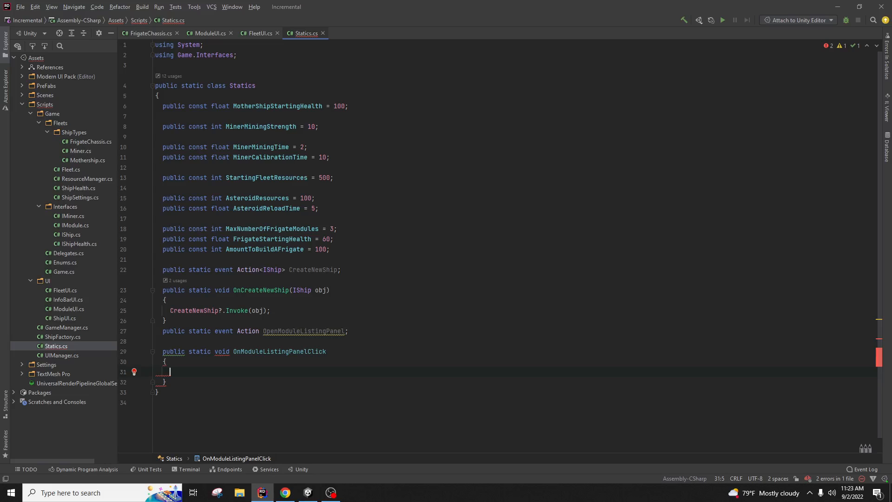
{"action": "key", "text": "Up"}
{"action": "key", "text": "Up"}
{"action": "key", "text": "End"}
{"action": "type", "text": "()"}
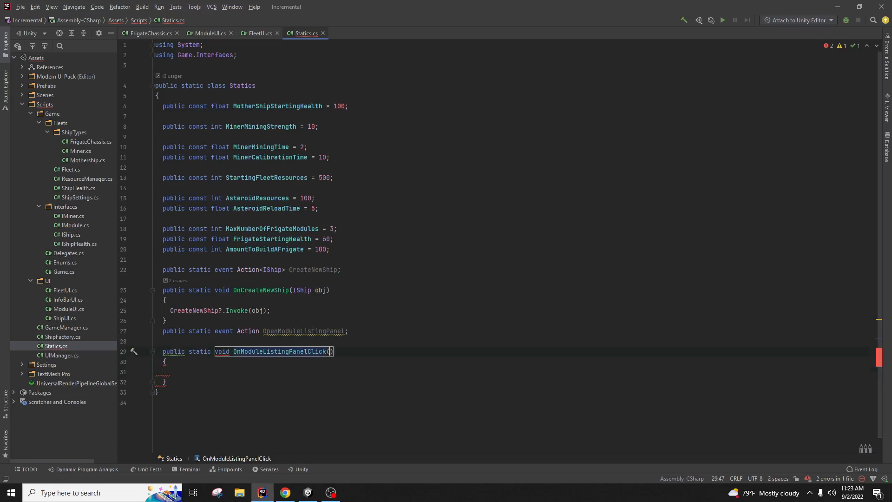
{"action": "key", "text": "Down"}
{"action": "key", "text": "Down"}
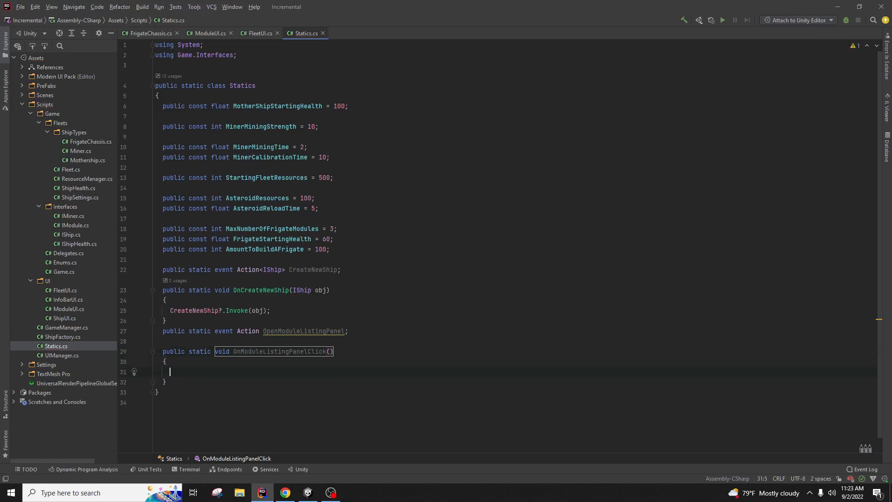
{"action": "type", "text": "Ope"}
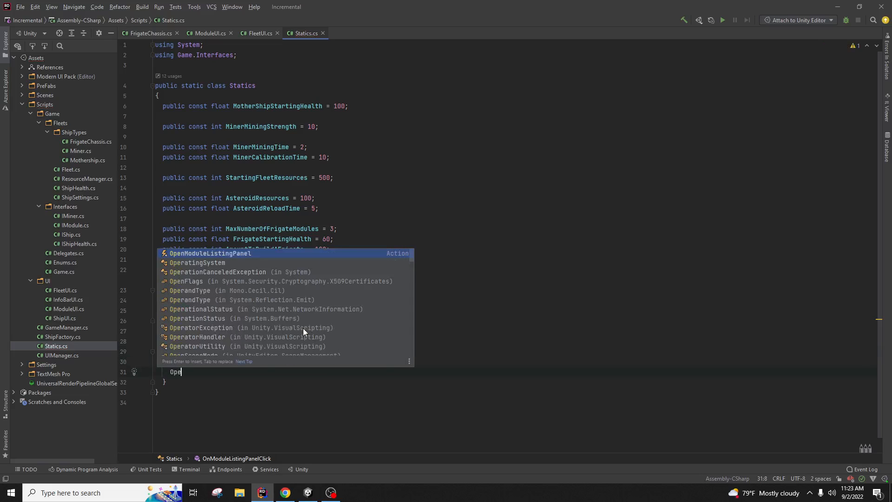
{"action": "key", "text": "Escape"}
{"action": "type", "text": "nModuleListingPanel?.Invoke();"}
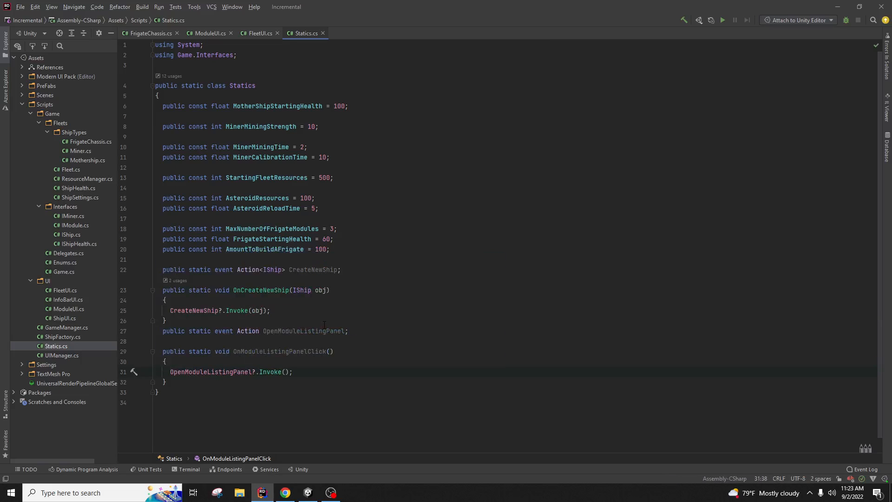
{"action": "key", "text": "Up"}
{"action": "key", "text": "Up"}
{"action": "key", "text": "Up"}
{"action": "key", "text": "Up"}
{"action": "key", "text": "Up"}
{"action": "left_click", "coordinate": [276, 373]}
{"action": "left_click", "coordinate": [311, 352]}
Step: Replace ModuleUI's Debug.Log call with Statics.OnModuleListingPanelClick(); and return to Unity to recompile
{"action": "left_click", "coordinate": [213, 33]}
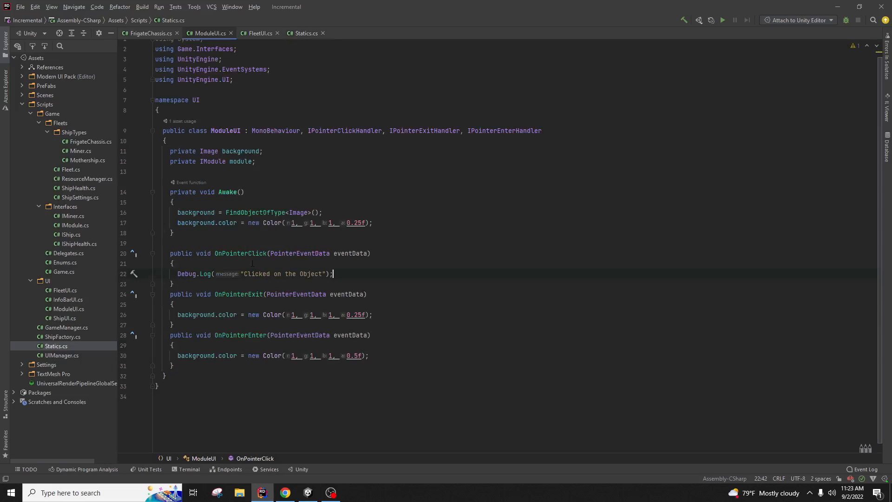
{"action": "left_click_drag", "start_coordinate": [373, 272], "coordinate": [177, 274]}
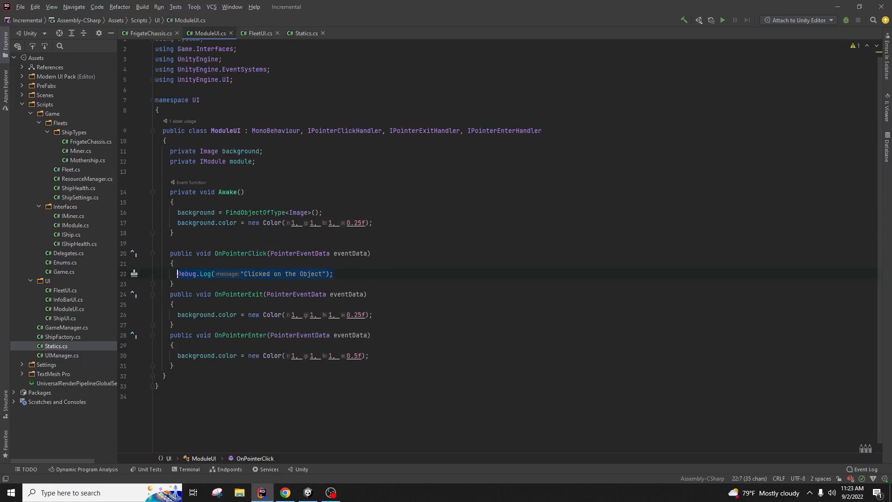
{"action": "type", "text": "Statics.on"}
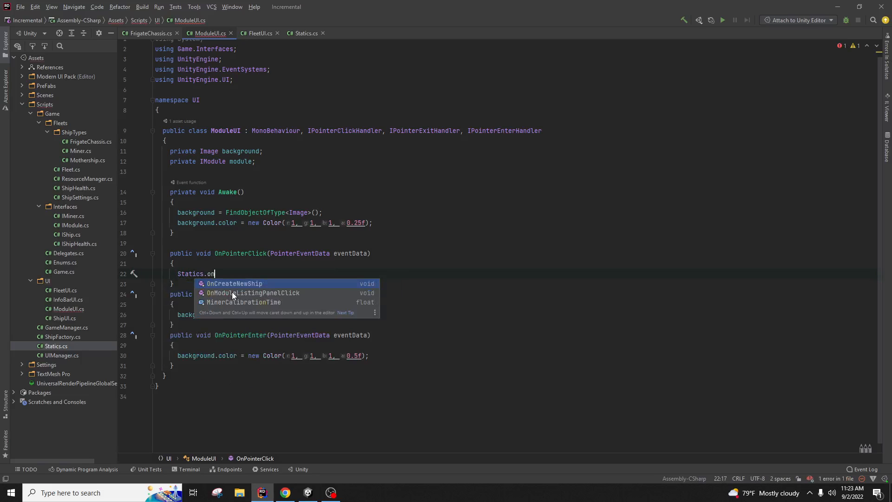
{"action": "left_click", "coordinate": [232, 292]}
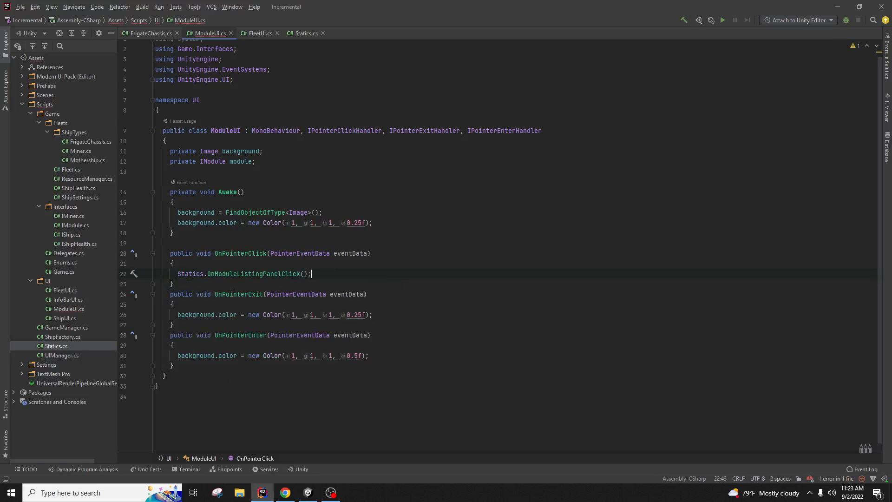
{"action": "left_click", "coordinate": [389, 227]}
{"action": "left_click", "coordinate": [309, 273]}
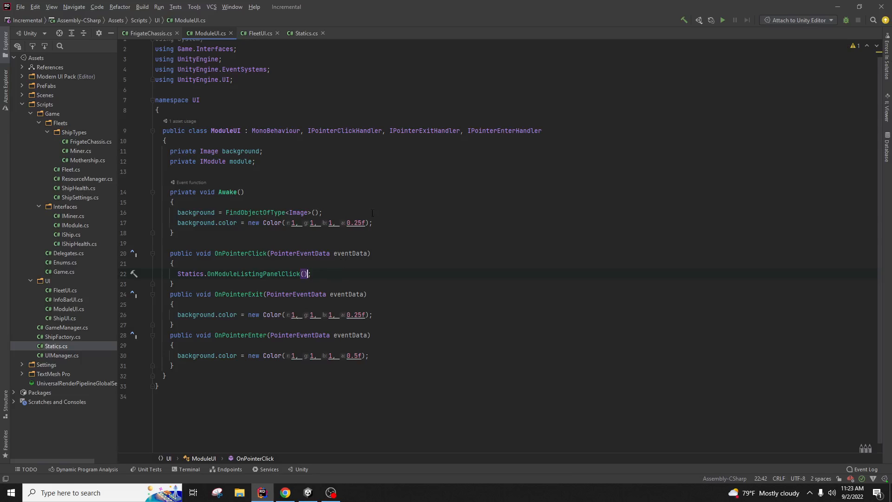
{"action": "left_click", "coordinate": [369, 173]}
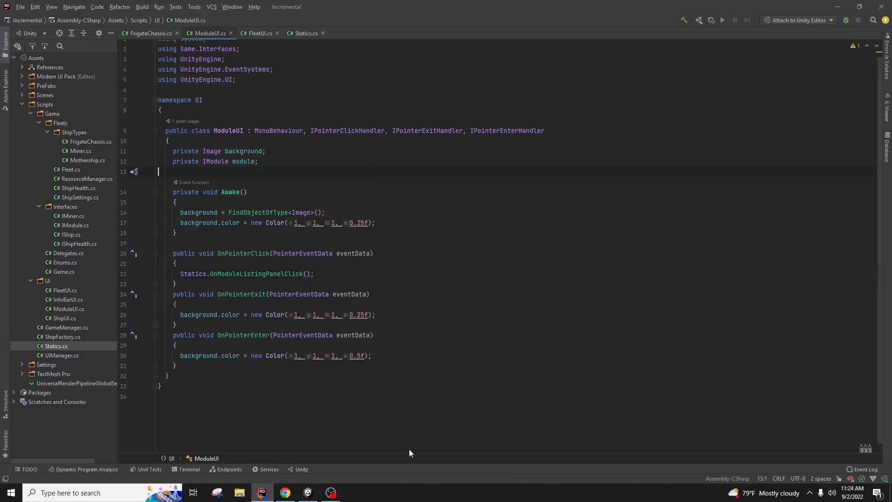
{"action": "left_click", "coordinate": [308, 493]}
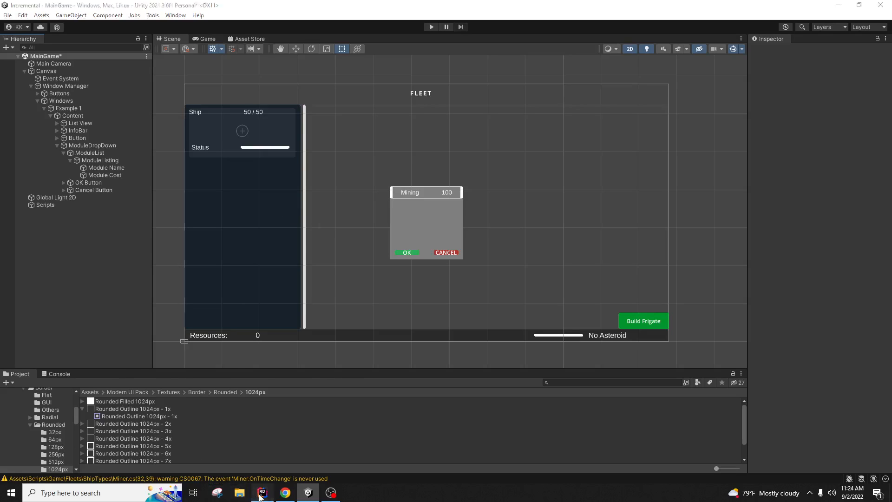
Step: In FleetUI.cs, add 'public GameObject ModuleListingPanel;' below the fleet field, then return to Unity
{"action": "left_click", "coordinate": [262, 493]}
{"action": "left_click", "coordinate": [256, 33]}
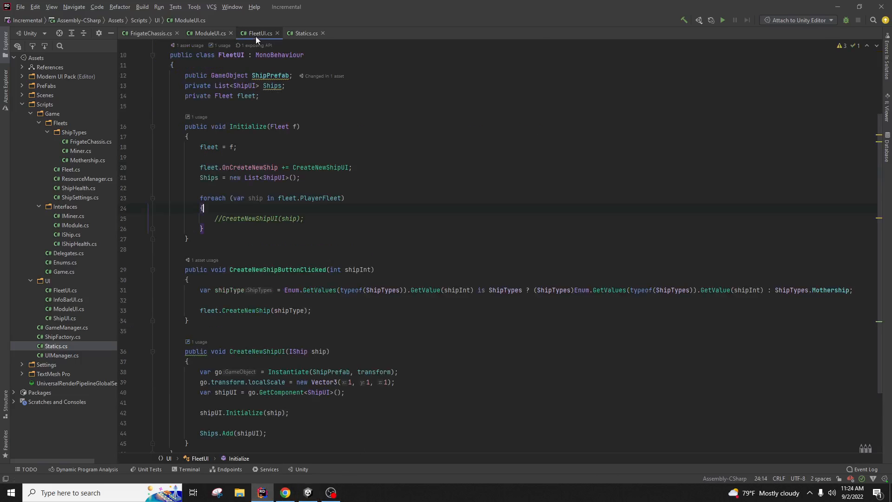
{"action": "scroll", "coordinate": [374, 250], "scroll_direction": "up", "scroll_amount": 4}
{"action": "scroll", "coordinate": [375, 250], "scroll_direction": "down", "scroll_amount": 2}
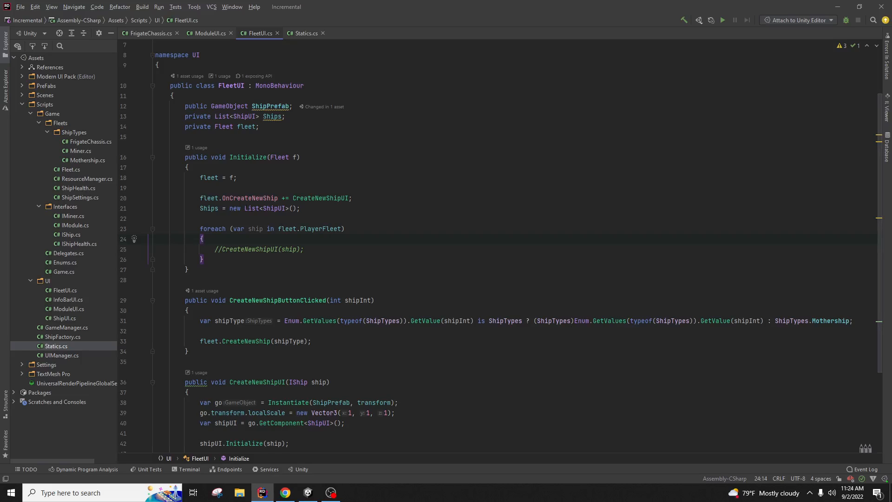
{"action": "left_click", "coordinate": [590, 128]}
{"action": "key", "text": "Return"}
{"action": "type", "text": "public"}
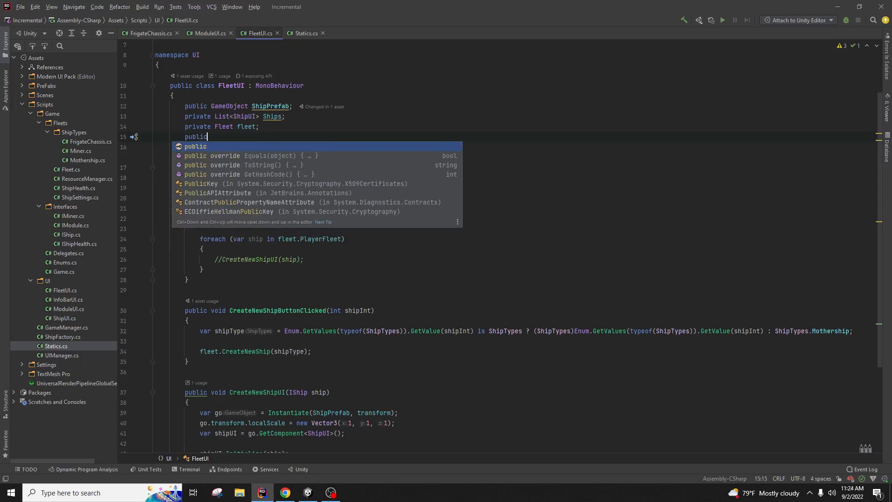
{"action": "type", "text": " Game"}
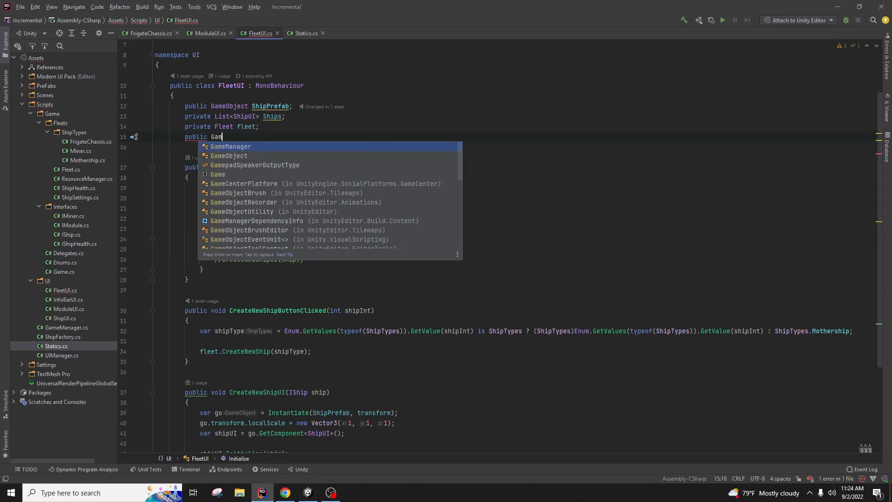
{"action": "key", "text": "BackSpace"}
{"action": "key", "text": "BackSpace"}
{"action": "key", "text": "BackSpace"}
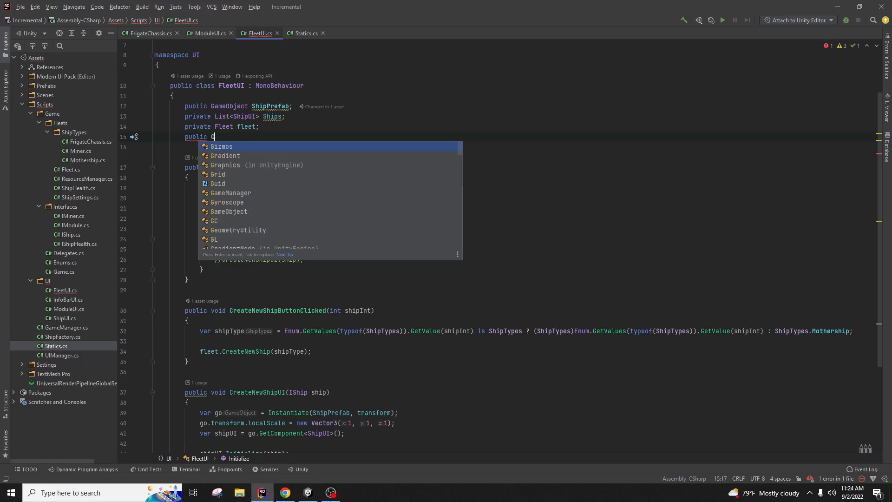
{"action": "type", "text": "a"}
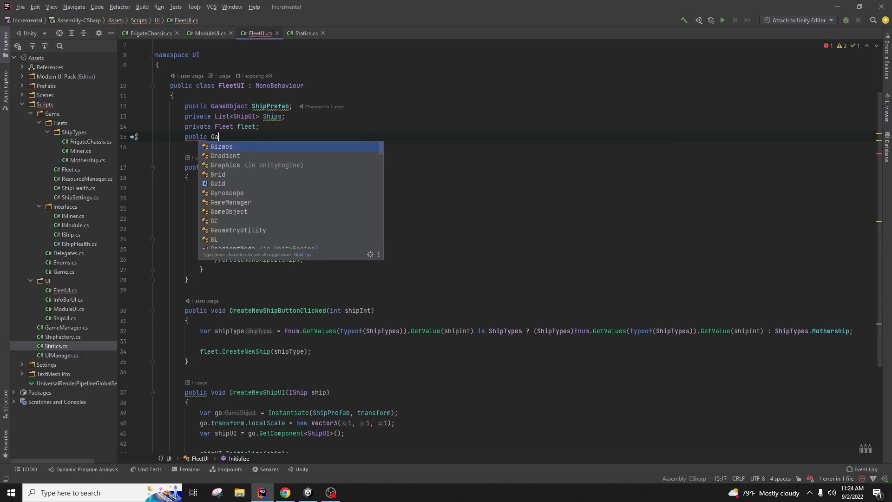
{"action": "type", "text": "meObject"}
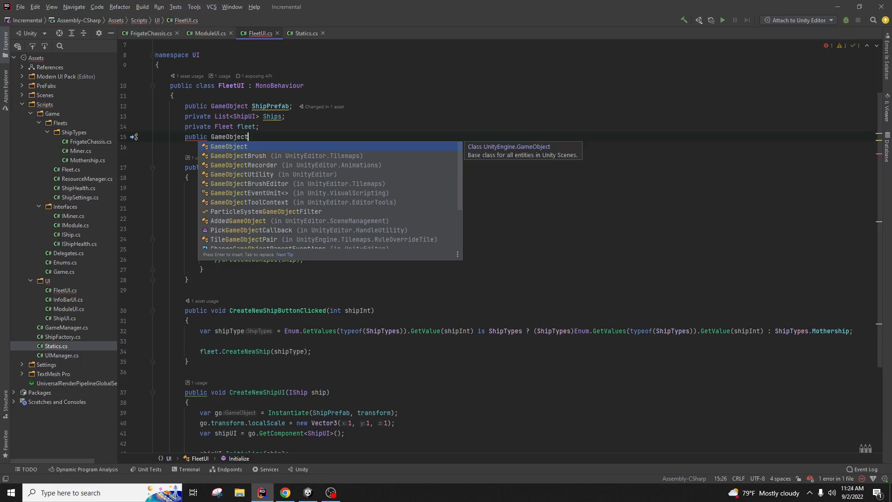
{"action": "type", "text": " ModuleListi"}
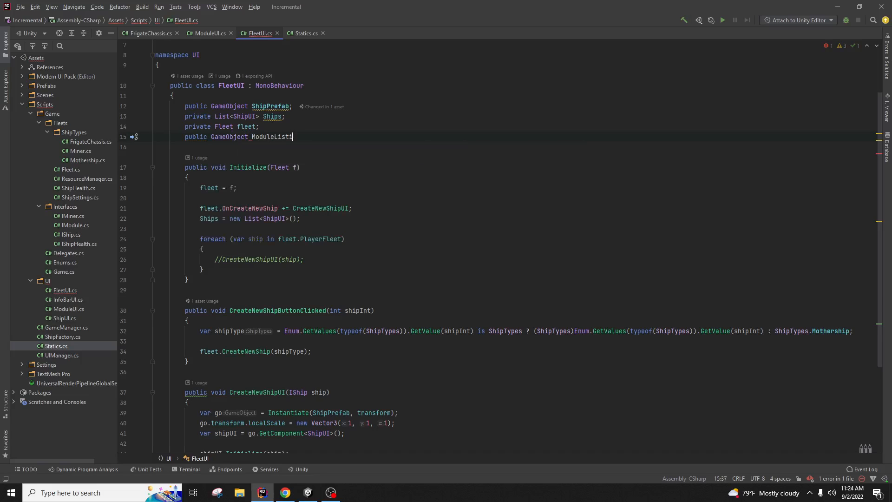
{"action": "type", "text": "ngPanel;"}
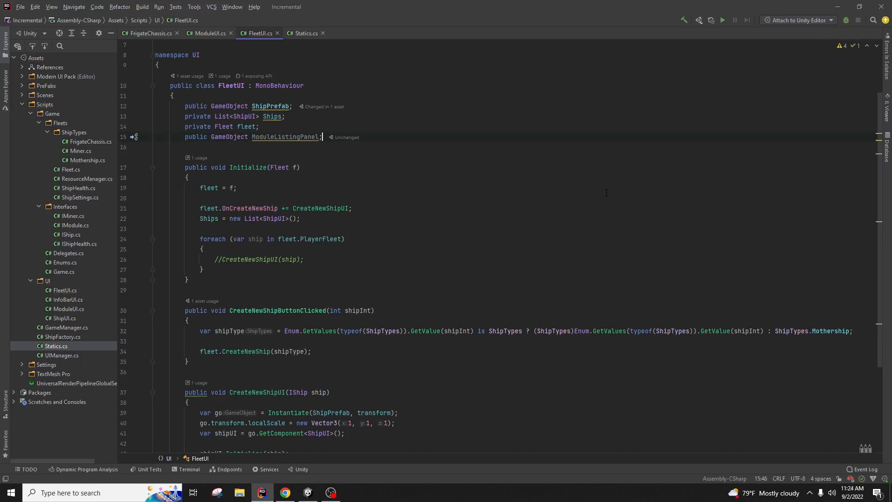
{"action": "left_click", "coordinate": [308, 492]}
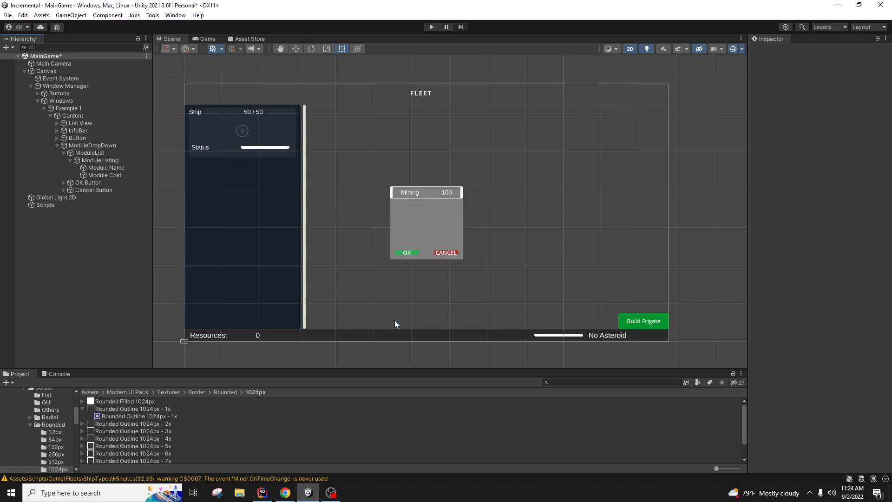
Step: Browse the Hierarchy objects and select List, which carries the Fleet UI script
{"action": "left_click", "coordinate": [113, 152]}
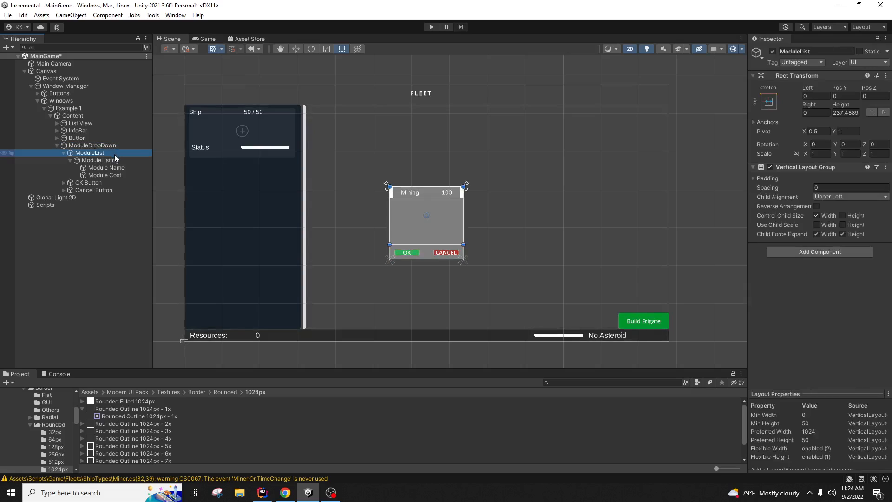
{"action": "left_click", "coordinate": [117, 115]}
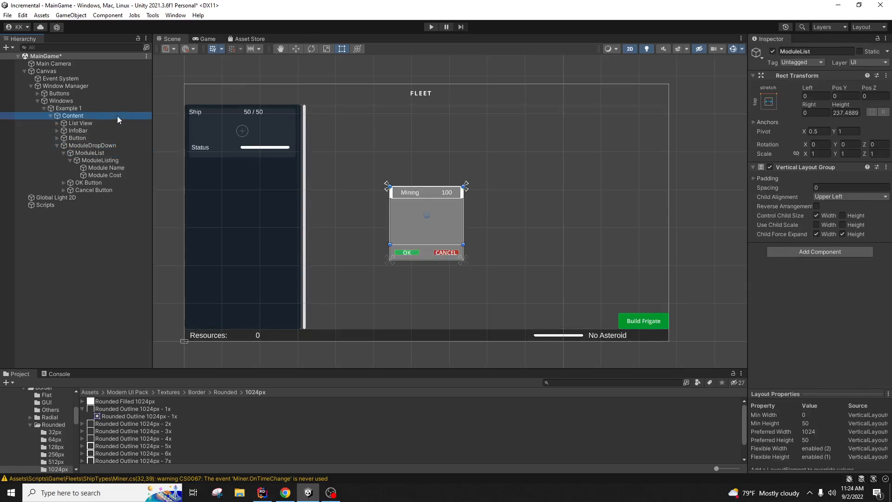
{"action": "left_click", "coordinate": [119, 122]}
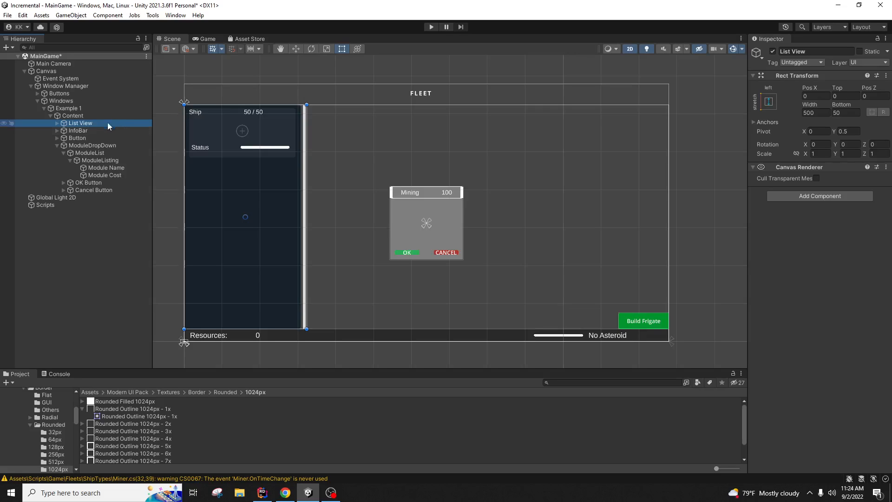
{"action": "left_click", "coordinate": [58, 123]}
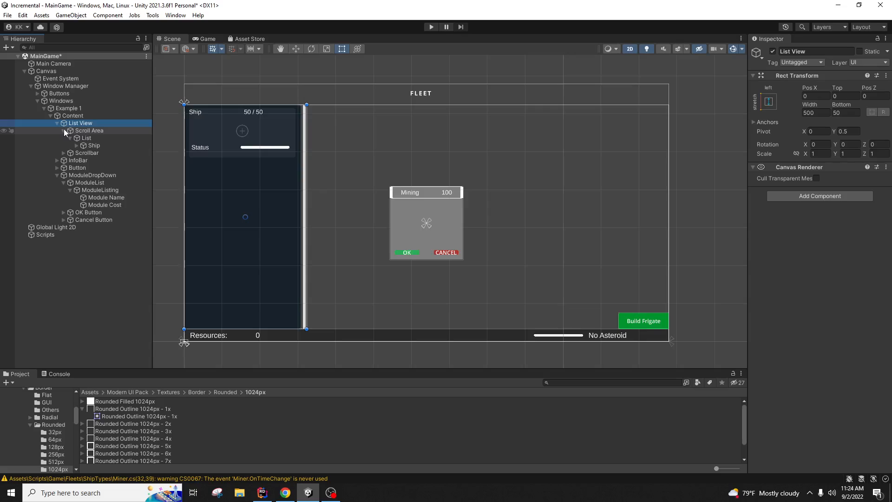
{"action": "left_click", "coordinate": [57, 123]}
{"action": "left_click", "coordinate": [72, 116]}
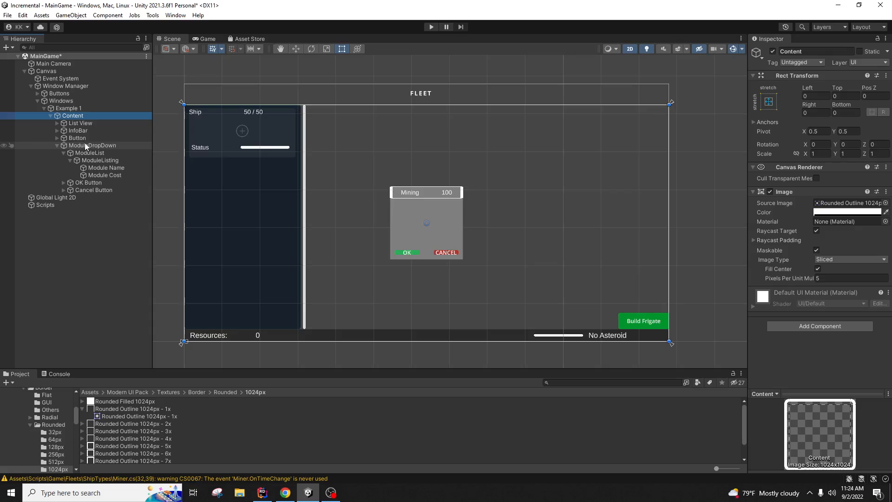
{"action": "left_click", "coordinate": [74, 109]}
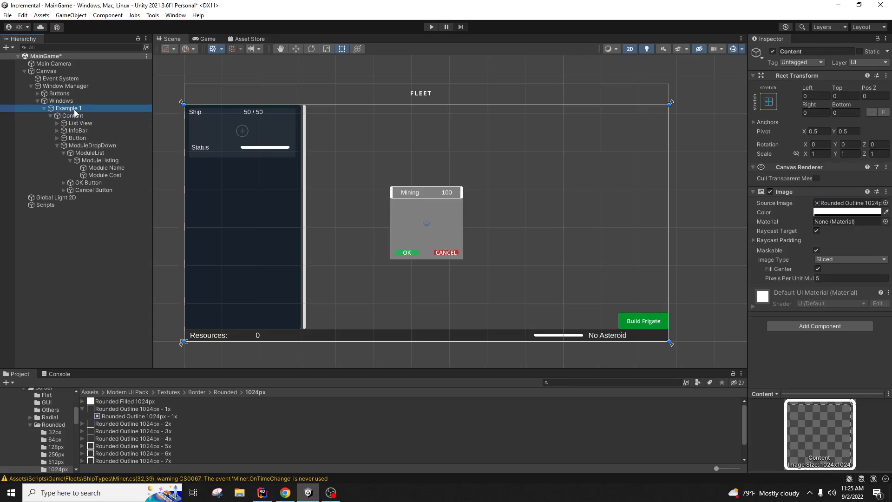
{"action": "left_click", "coordinate": [60, 205]}
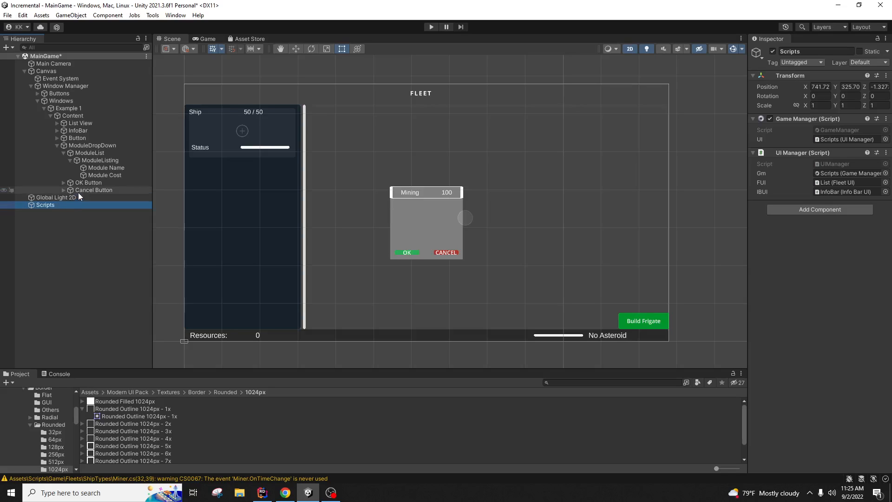
{"action": "left_click", "coordinate": [73, 123]}
{"action": "left_click", "coordinate": [56, 122]}
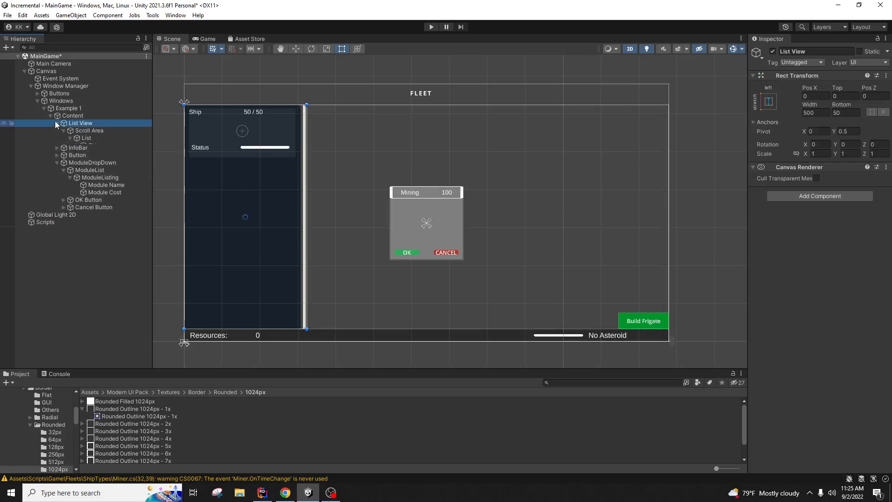
{"action": "left_click", "coordinate": [81, 137]}
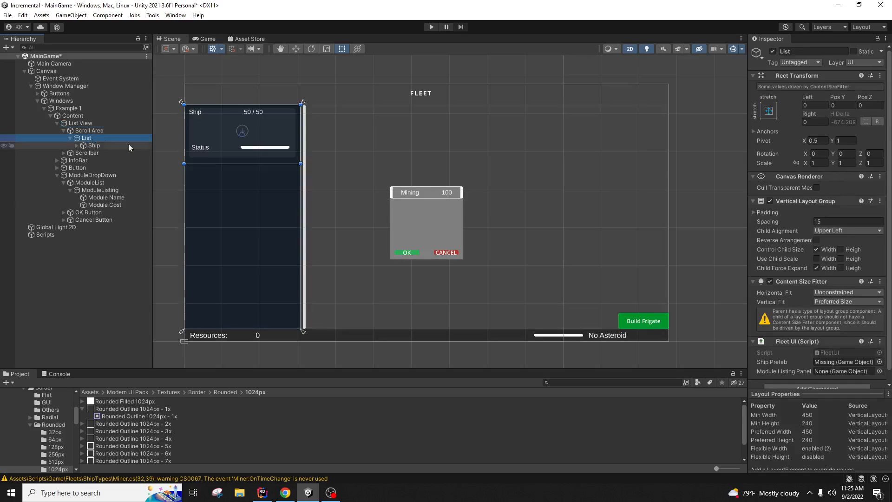
Step: Drag ModuleDropDown into Fleet UI's Ship Prefab and Module Listing Panel fields, then return to Rider
{"action": "scroll", "coordinate": [837, 346], "scroll_direction": "down", "scroll_amount": 1}
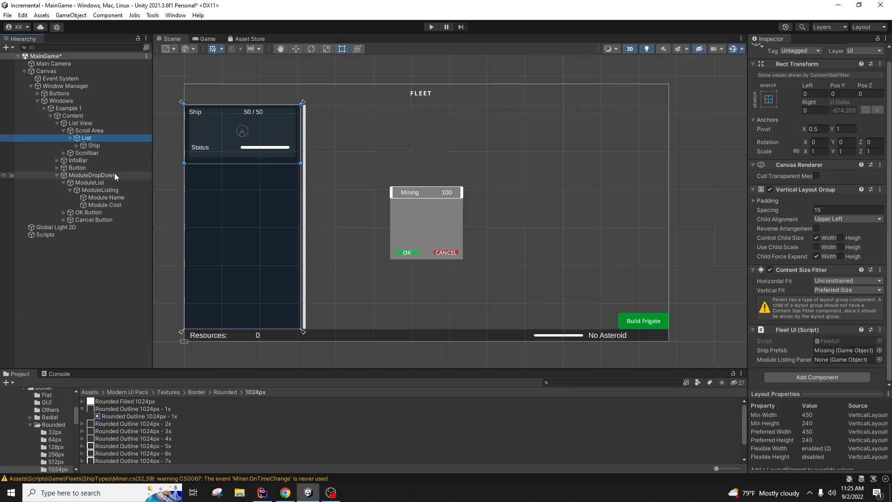
{"action": "left_click_drag", "start_coordinate": [115, 175], "coordinate": [840, 354]}
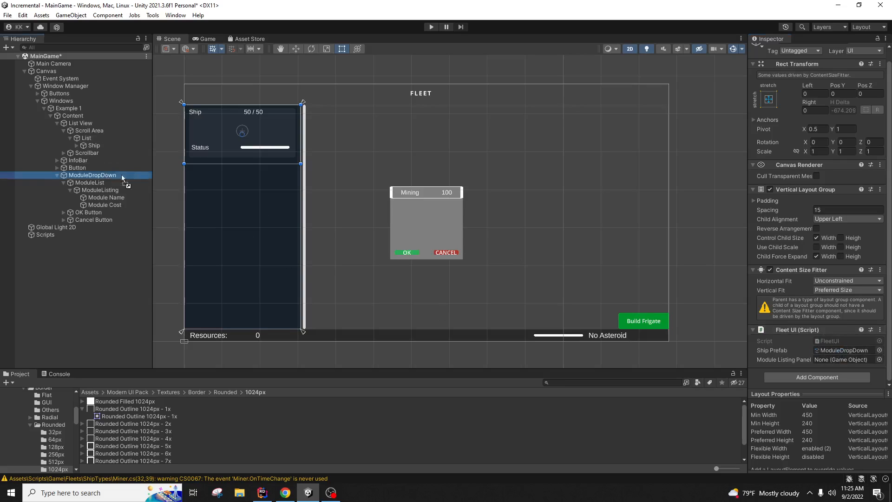
{"action": "left_click_drag", "start_coordinate": [120, 175], "coordinate": [825, 360]}
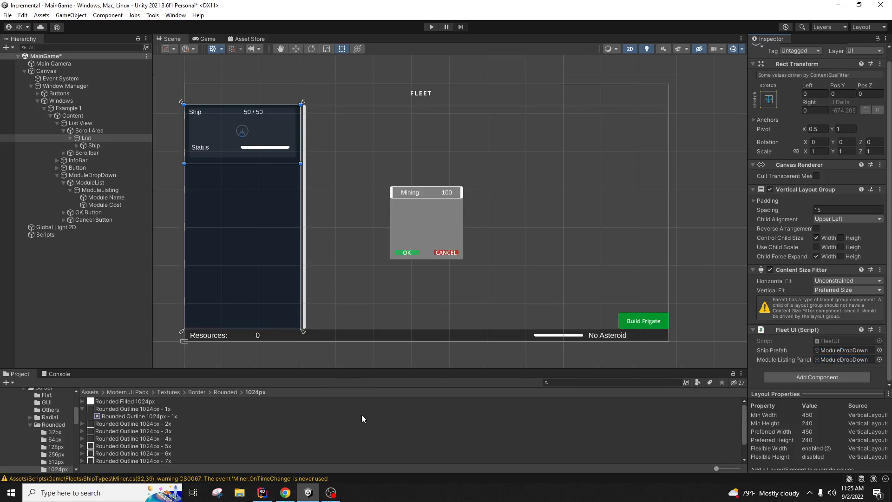
{"action": "left_click", "coordinate": [262, 492]}
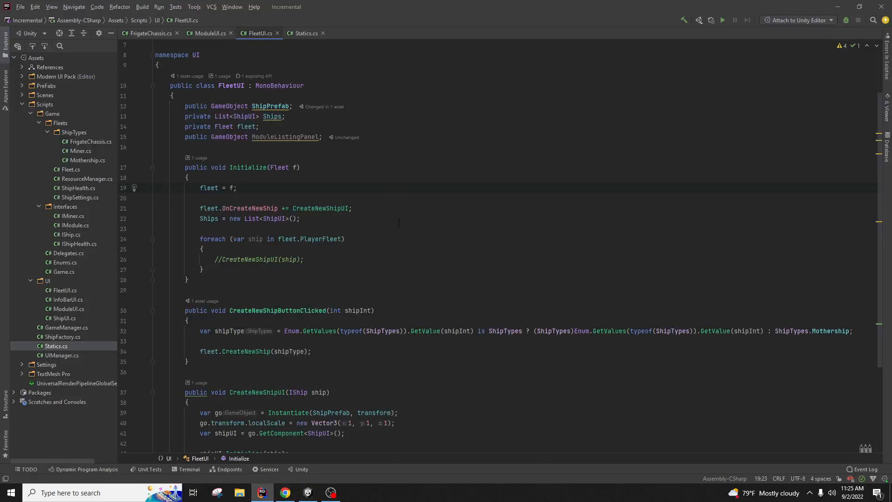
Step: Add a public void OpenModuleListingPanel() method after CreateNewShipUI that calls ModuleListingPanel.SetActive(true)
{"action": "scroll", "coordinate": [399, 222], "scroll_direction": "down", "scroll_amount": 4}
{"action": "left_click", "coordinate": [240, 356]}
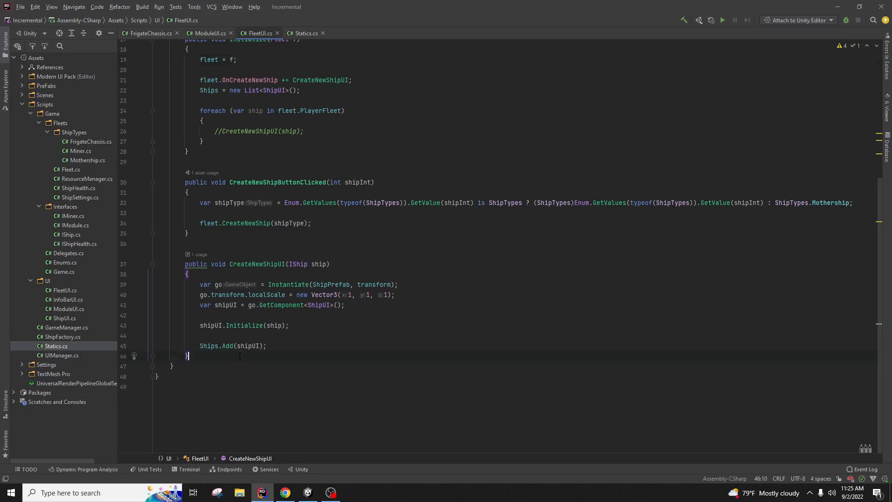
{"action": "key", "text": "Return"}
{"action": "key", "text": "Return"}
{"action": "type", "text": "public "}
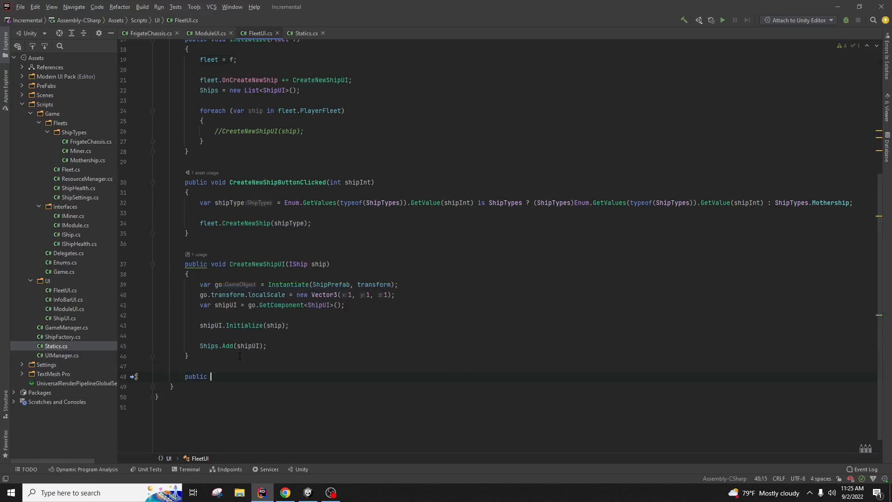
{"action": "type", "text": "void OpenModul"}
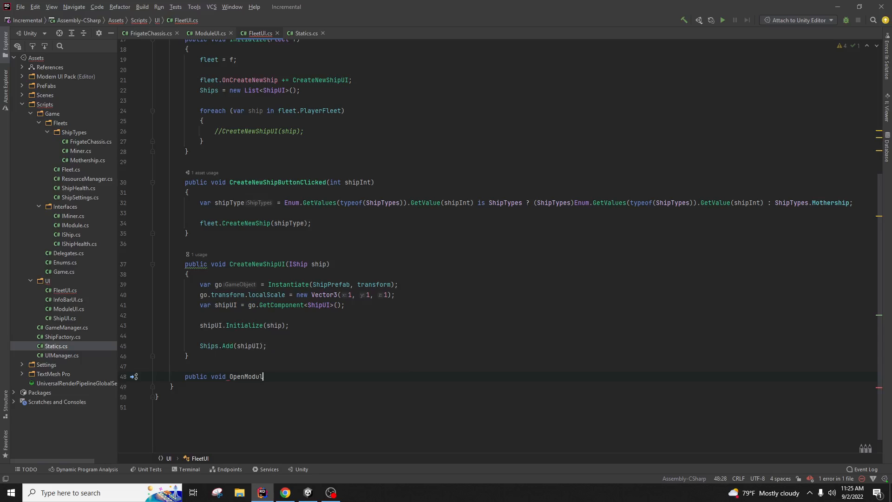
{"action": "type", "text": "eListingPanel()"}
{"action": "key", "text": "Return"}
{"action": "type", "text": "{"}
{"action": "key", "text": "Return"}
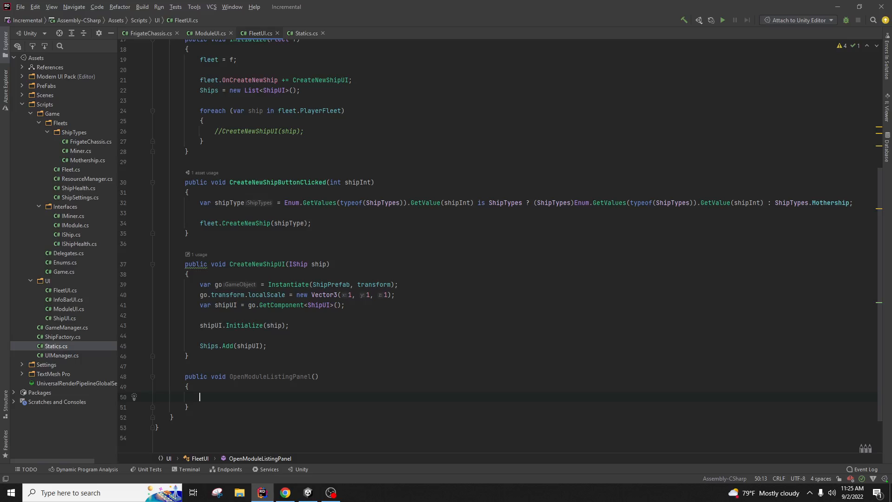
{"action": "scroll", "coordinate": [237, 356], "scroll_direction": "up", "scroll_amount": 3}
{"action": "scroll", "coordinate": [237, 356], "scroll_direction": "down", "scroll_amount": 3}
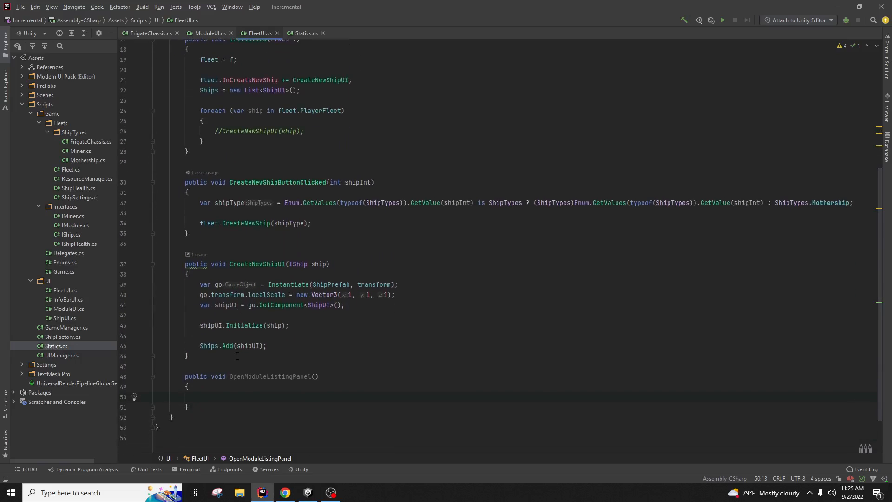
{"action": "type", "text": "ModuleListingPanel?"}
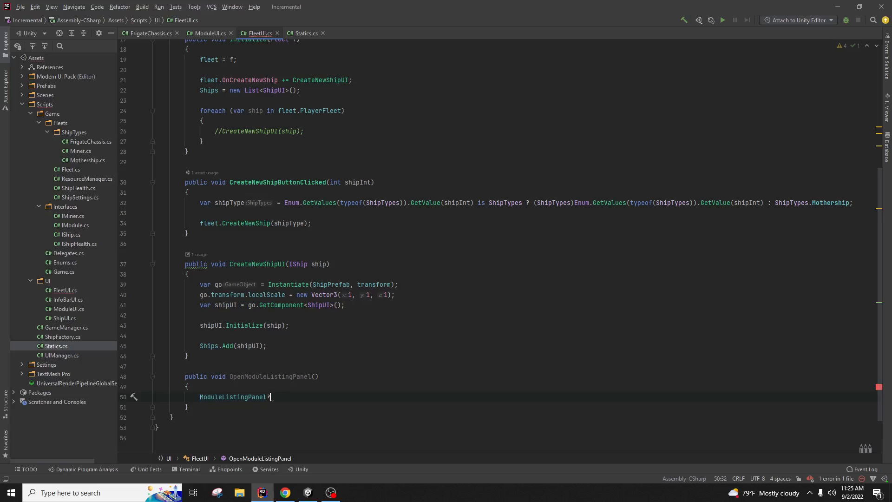
{"action": "key", "text": "BackSpace"}
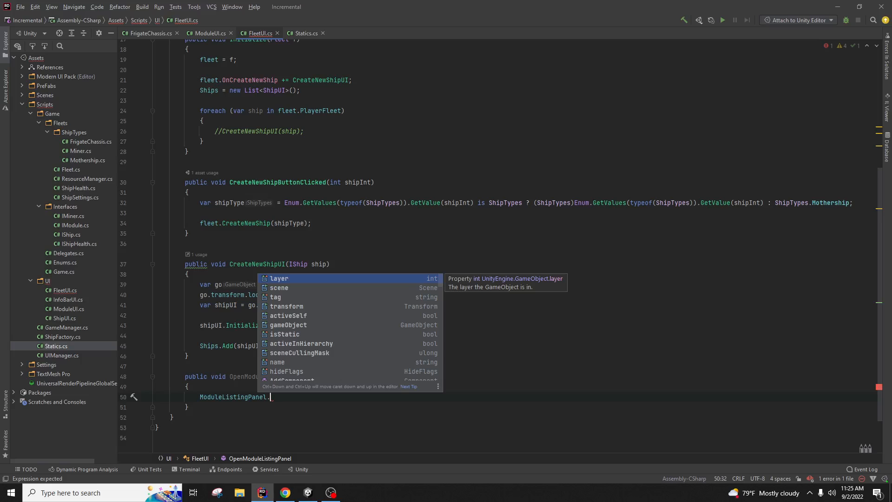
{"action": "type", "text": "set"}
{"action": "key", "text": "Return"}
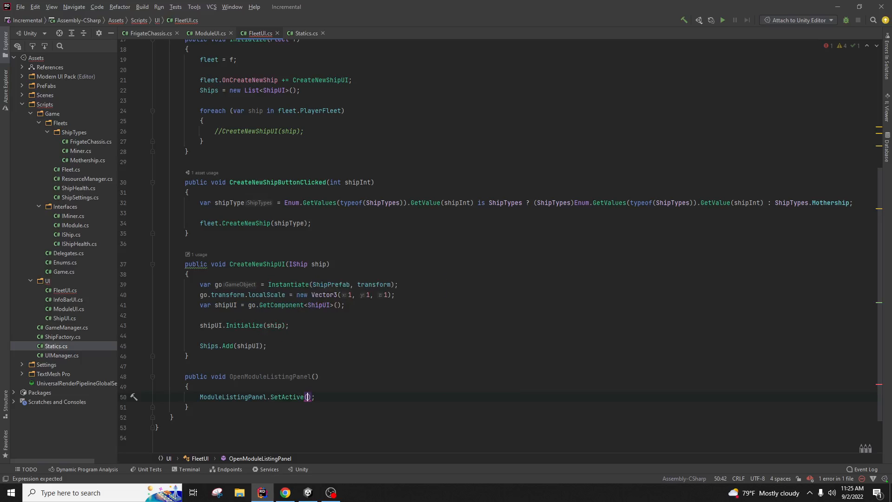
{"action": "type", "text": "true);"}
{"action": "key", "text": "Left"}
{"action": "key", "text": "Left"}
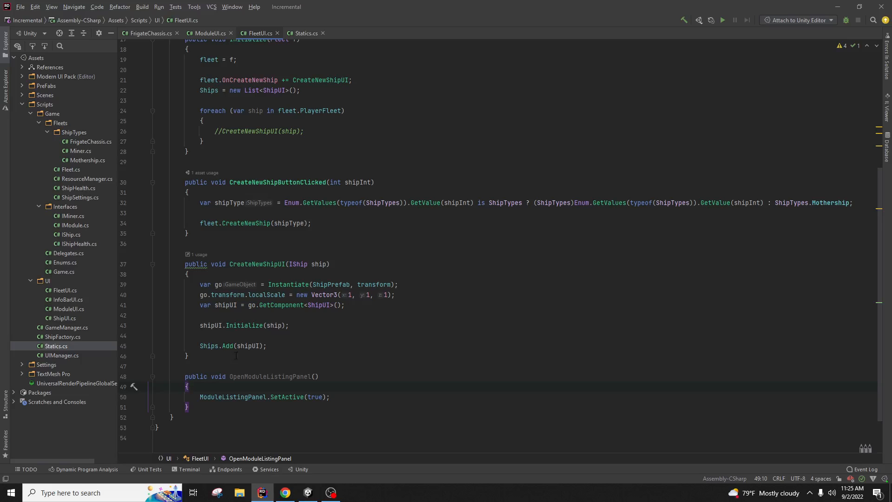
Step: Give OpenModuleListingPanel a 'bool open' parameter and pass open to SetActive instead of true
{"action": "left_click", "coordinate": [316, 377]}
{"action": "left_click", "coordinate": [319, 397]}
{"action": "left_click", "coordinate": [316, 377]}
{"action": "type", "text": "bool o"}
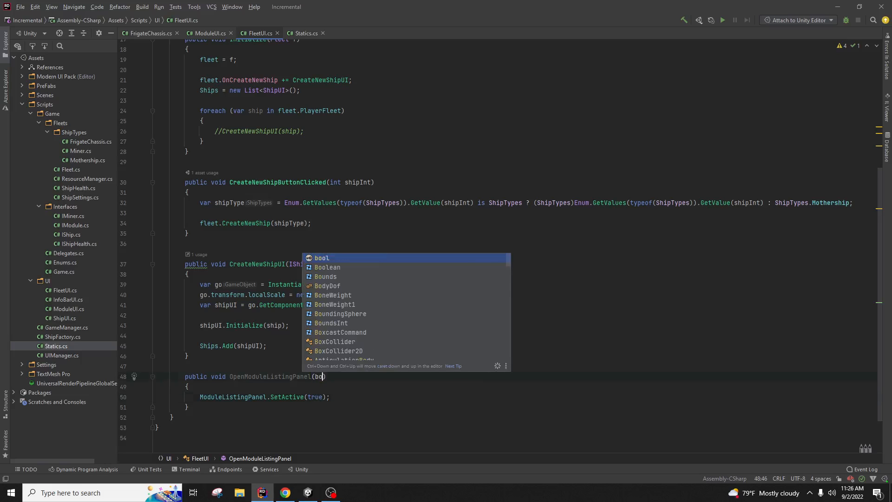
{"action": "type", "text": "pen"}
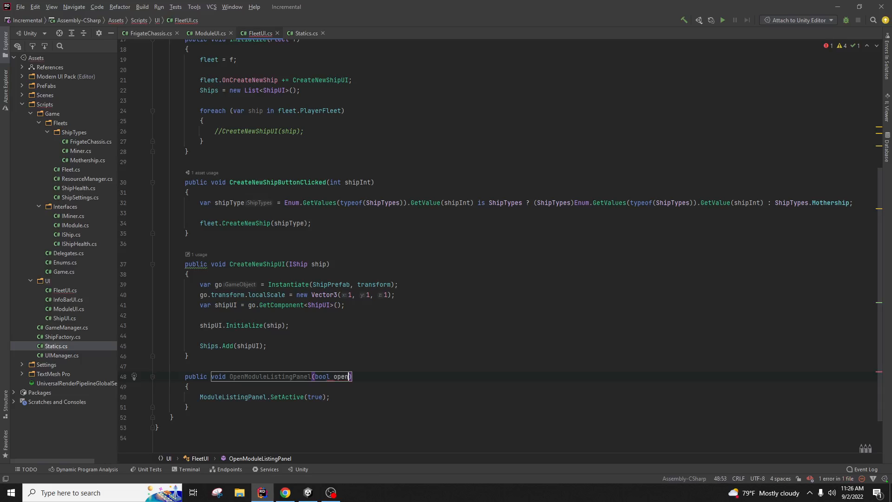
{"action": "key", "text": "Down"}
{"action": "key", "text": "Down"}
{"action": "key", "text": "Left"}
{"action": "key", "text": "Left"}
{"action": "key", "text": "BackSpace"}
{"action": "key", "text": "BackSpace"}
{"action": "key", "text": "BackSpace"}
{"action": "key", "text": "BackSpace"}
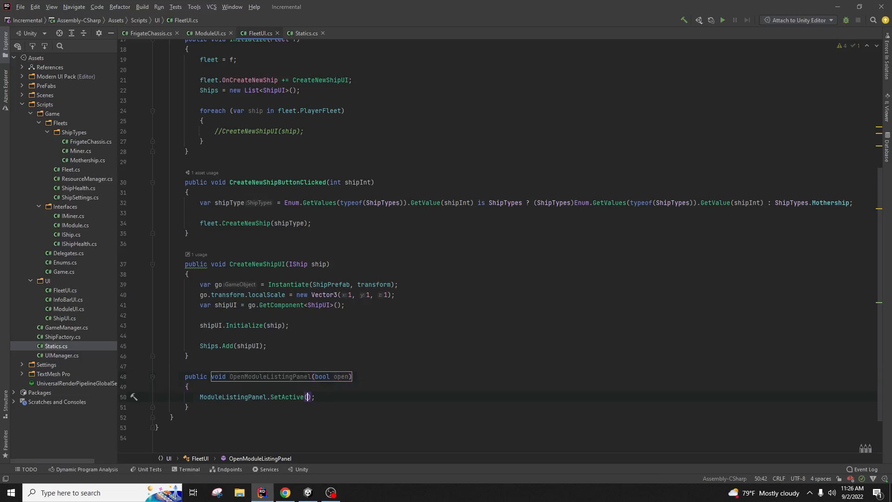
{"action": "type", "text": "open"}
{"action": "key", "text": "Escape"}
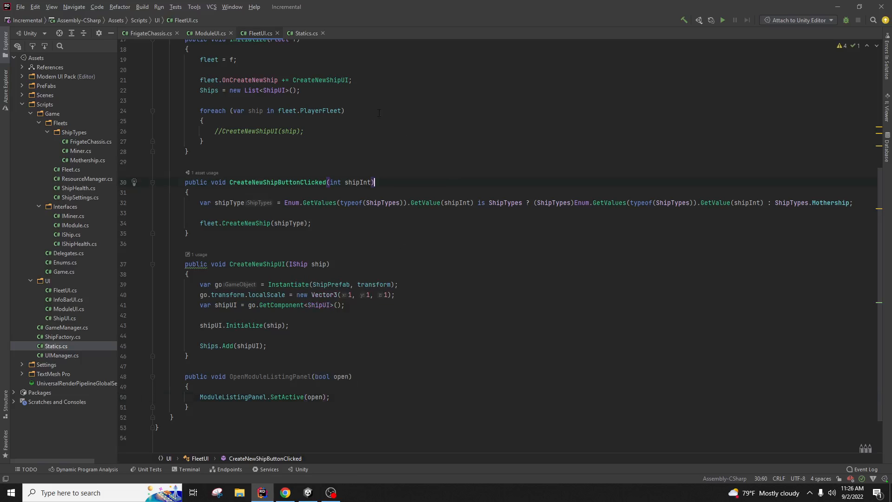
{"action": "left_click", "coordinate": [308, 32]}
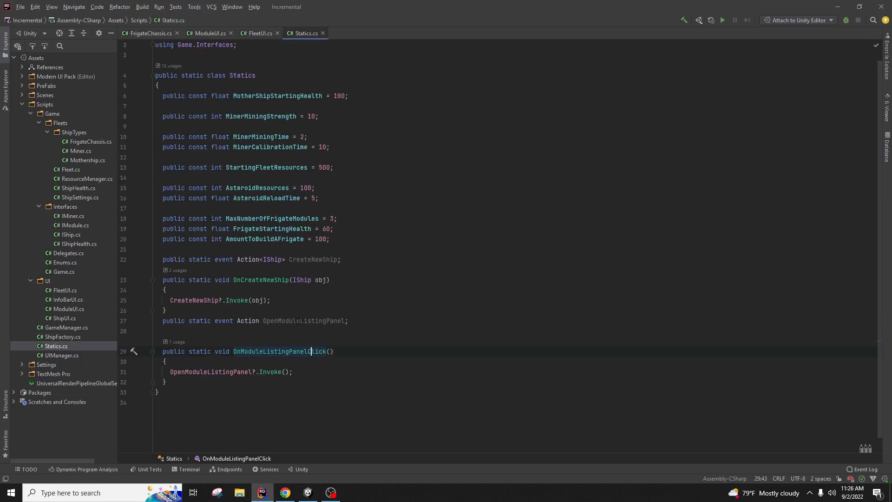
Step: In Statics.cs, change the OpenModuleListingPanel event to Action<bool> and have Invoke pass true
{"action": "left_click", "coordinate": [261, 320]}
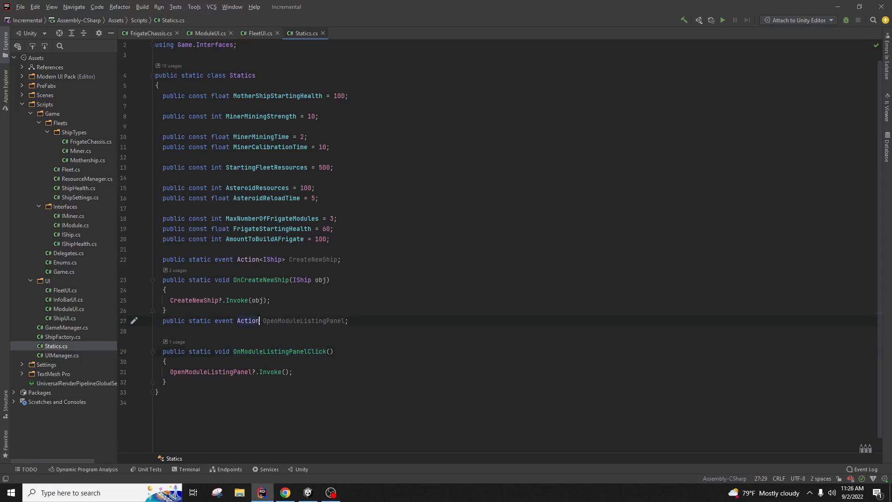
{"action": "type", "text": "<bool"}
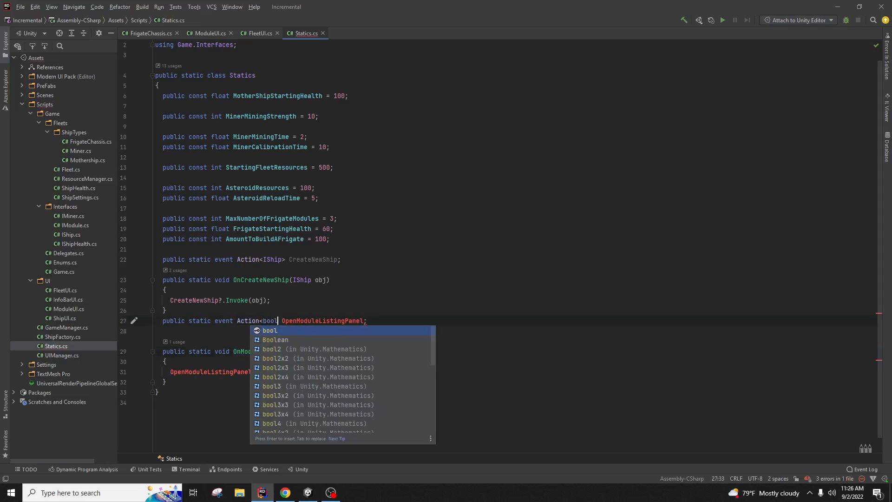
{"action": "type", "text": ">"}
{"action": "left_click", "coordinate": [317, 371]}
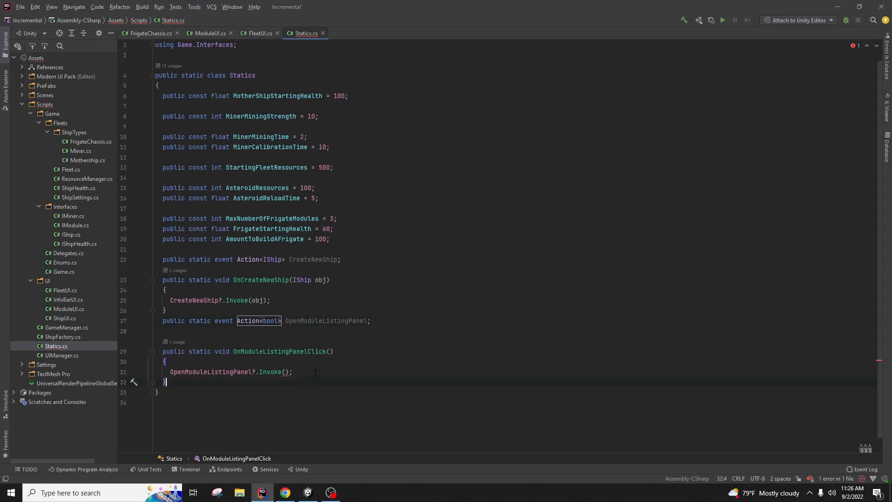
{"action": "key", "text": "Left"}
{"action": "key", "text": "Left"}
{"action": "type", "text": "true"}
{"action": "key", "text": "End"}
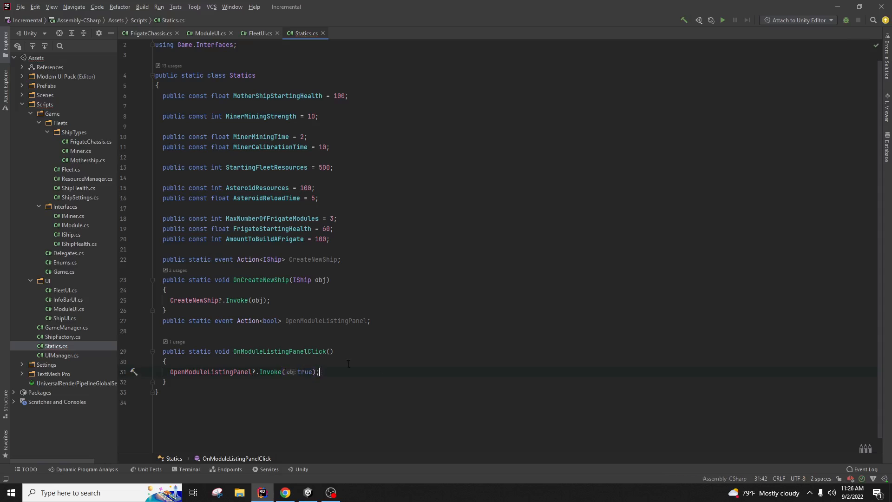
{"action": "left_click", "coordinate": [433, 328]}
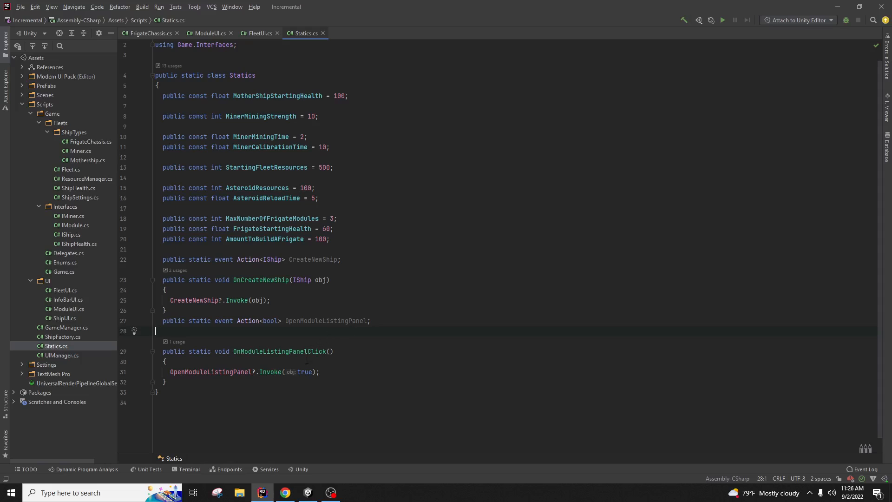
{"action": "left_click", "coordinate": [404, 348]}
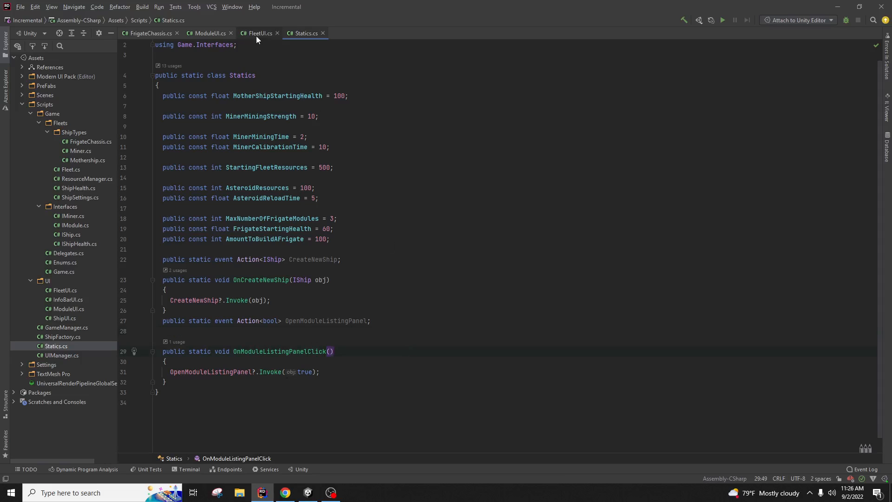
Step: In ModuleUI.cs, call OnModuleListingPanelClick(true)
{"action": "left_click", "coordinate": [210, 34]}
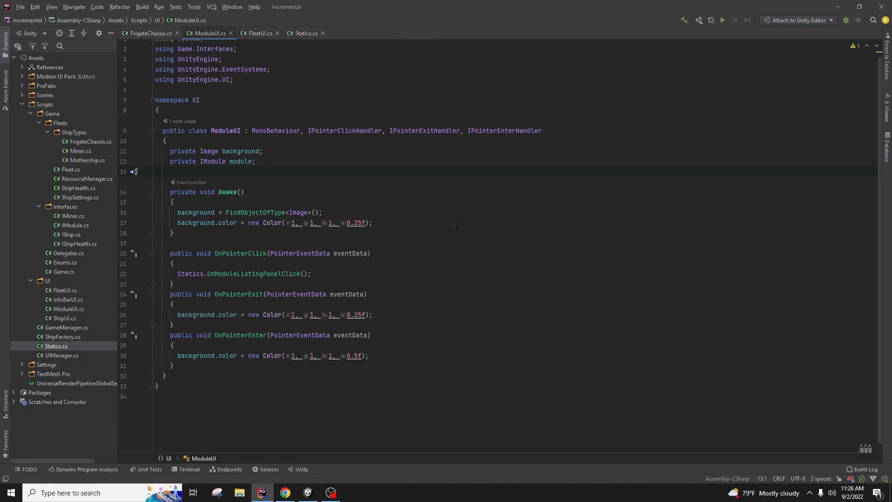
{"action": "left_click", "coordinate": [304, 273]}
{"action": "type", "text": "true"}
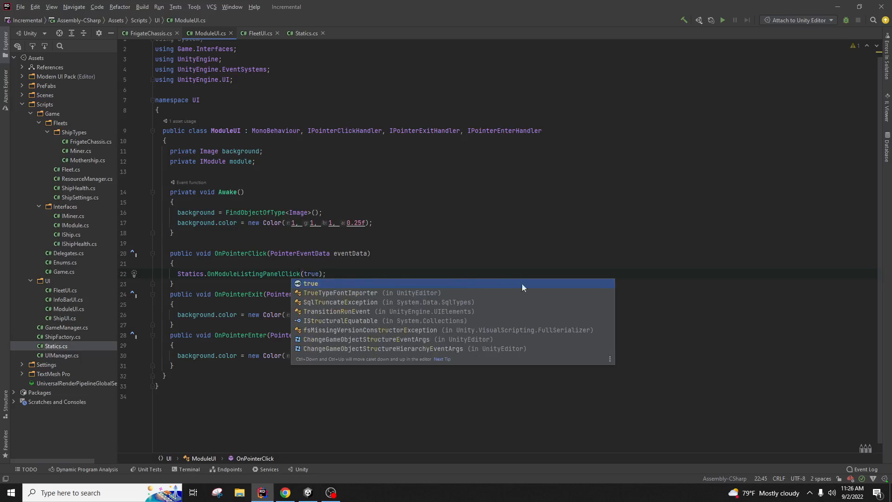
{"action": "left_click", "coordinate": [446, 213]}
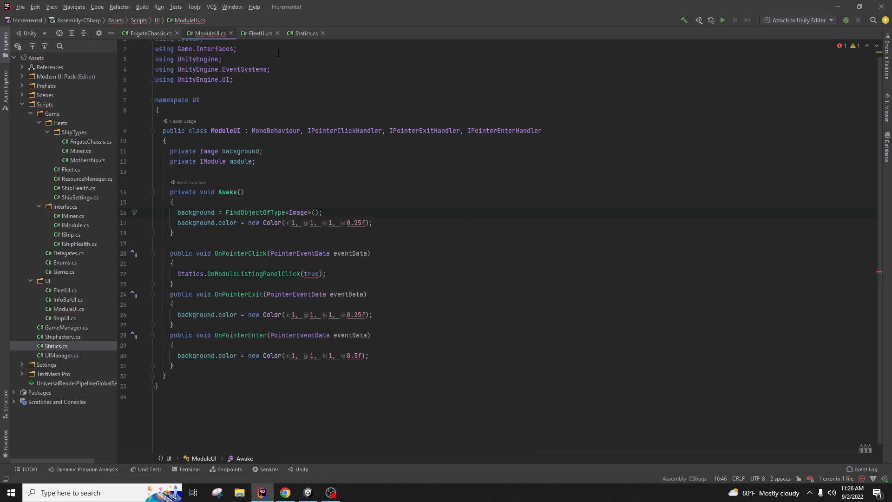
Step: Add a 'bool open' parameter to OnModuleListingPanelClick and pass open to Invoke instead of true
{"action": "left_click", "coordinate": [291, 38]}
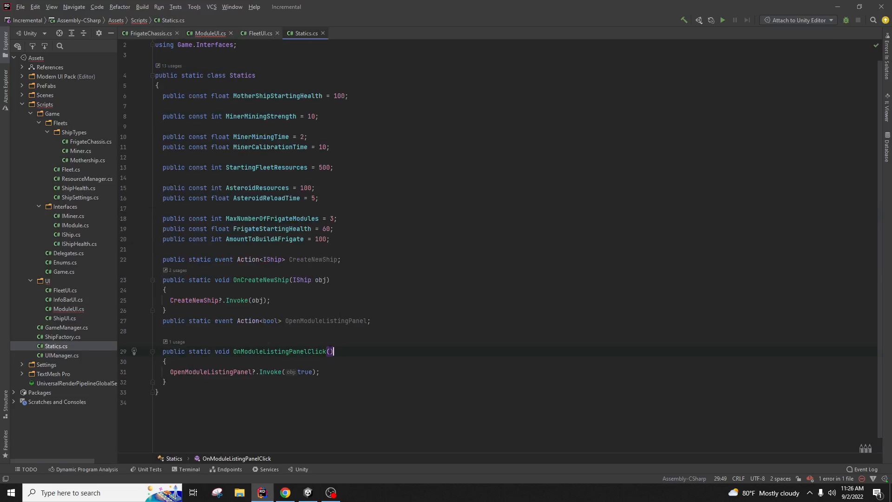
{"action": "type", "text": "bo"}
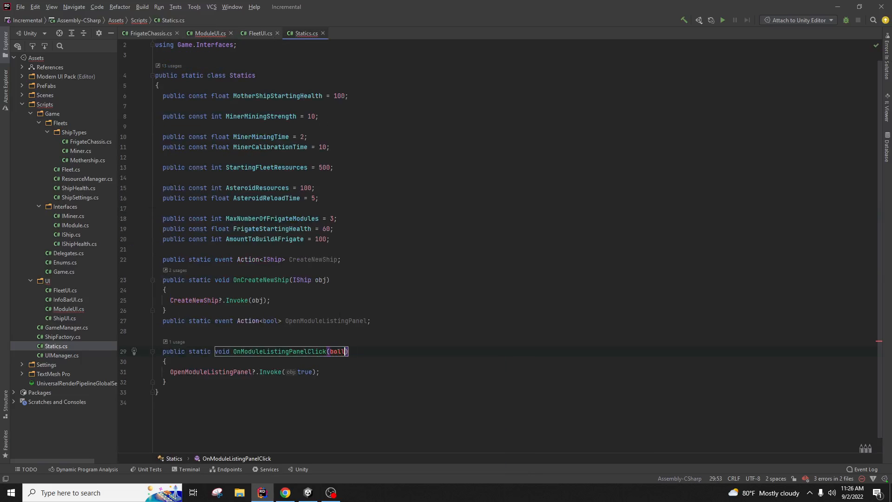
{"action": "type", "text": "ol open"}
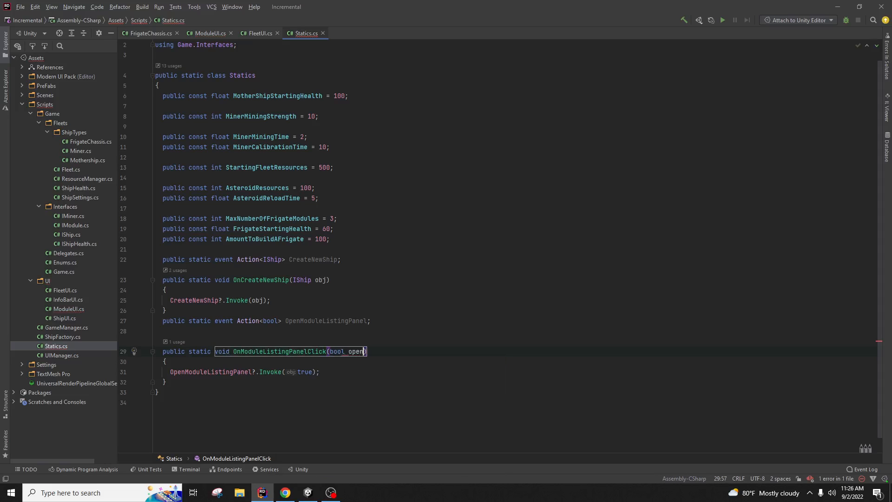
{"action": "left_click", "coordinate": [423, 336]}
{"action": "double_click", "coordinate": [357, 352]}
{"action": "key", "text": "ctrl+c"}
{"action": "double_click", "coordinate": [305, 372]}
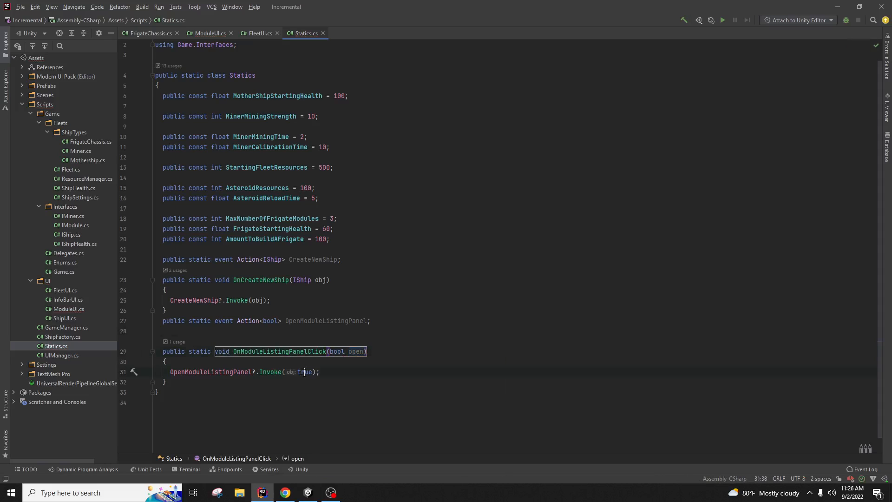
{"action": "key", "text": "ctrl+v"}
{"action": "left_click", "coordinate": [379, 320]}
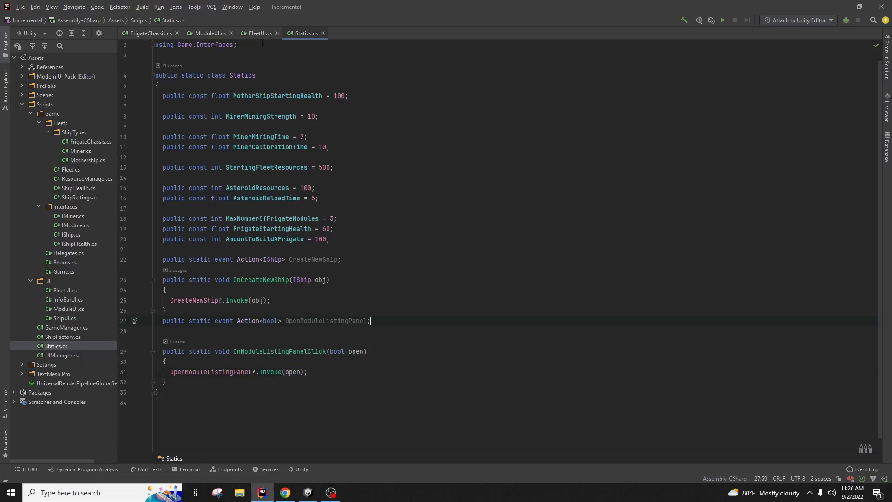
Step: In Unity, deactivate the ModuleDropDown object in the Inspector and start Play mode
{"action": "mouse_move", "coordinate": [307, 498]}
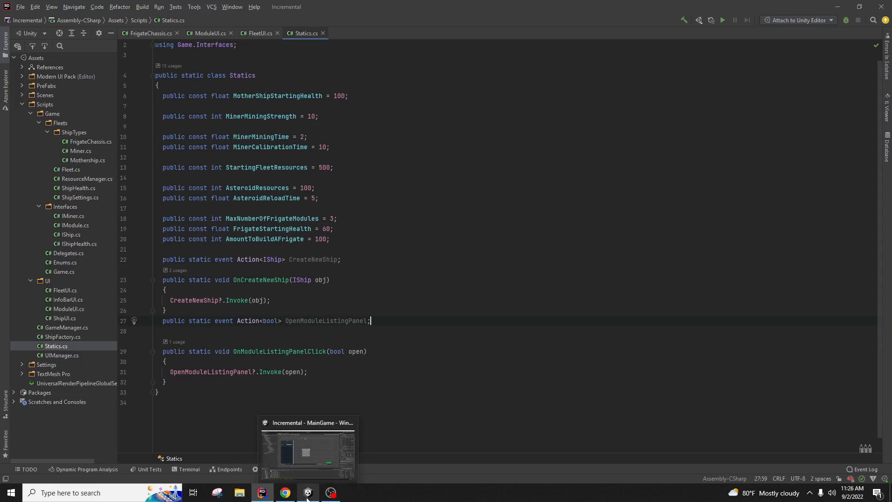
{"action": "left_click", "coordinate": [305, 465]}
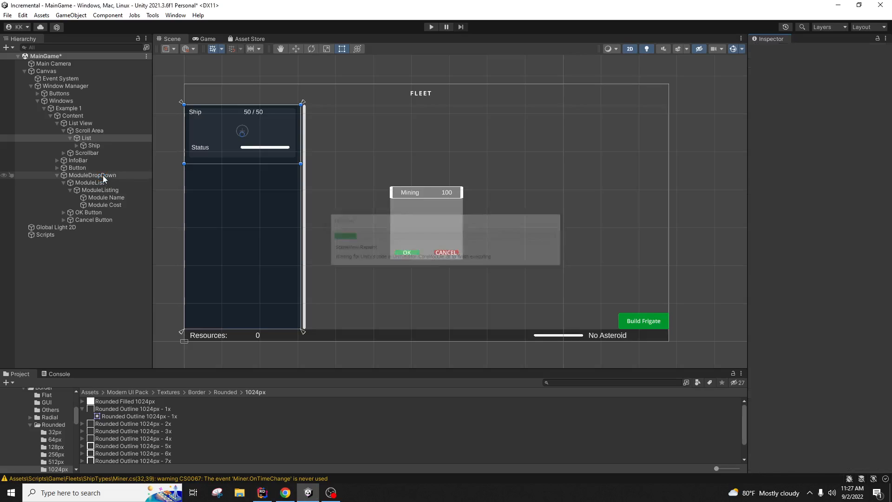
{"action": "left_click", "coordinate": [103, 175]}
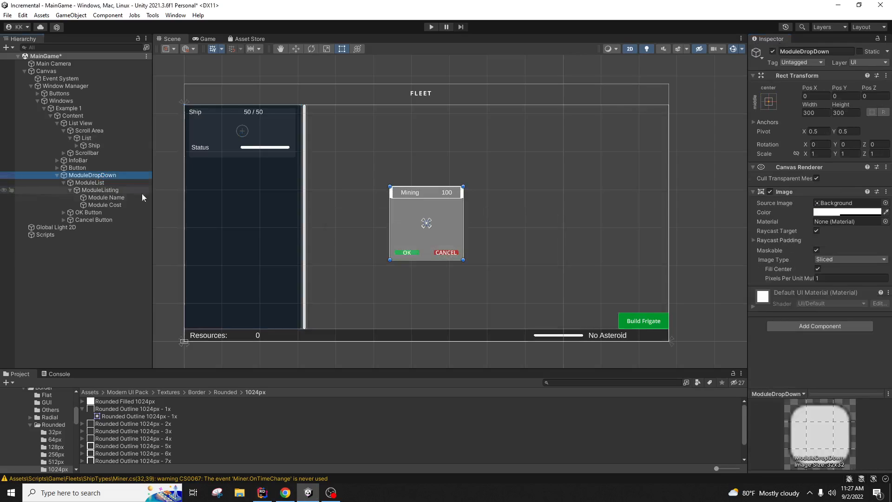
{"action": "left_click", "coordinate": [772, 51]}
{"action": "left_click", "coordinate": [431, 27]}
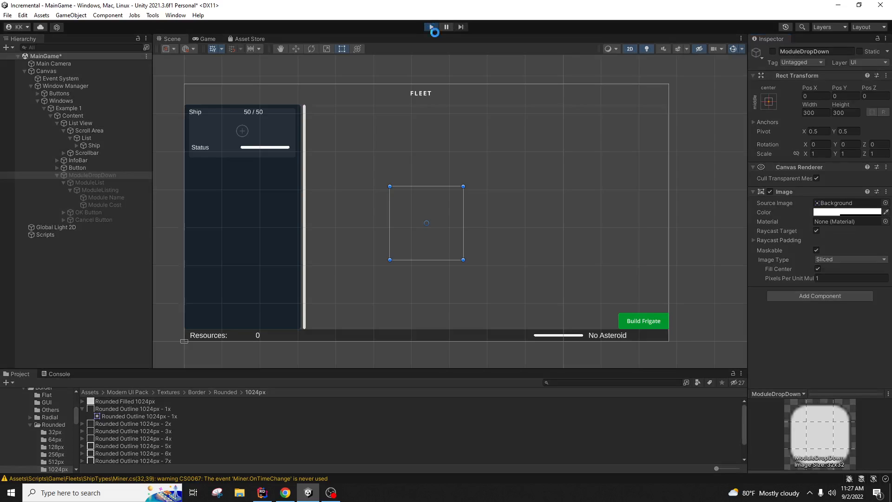
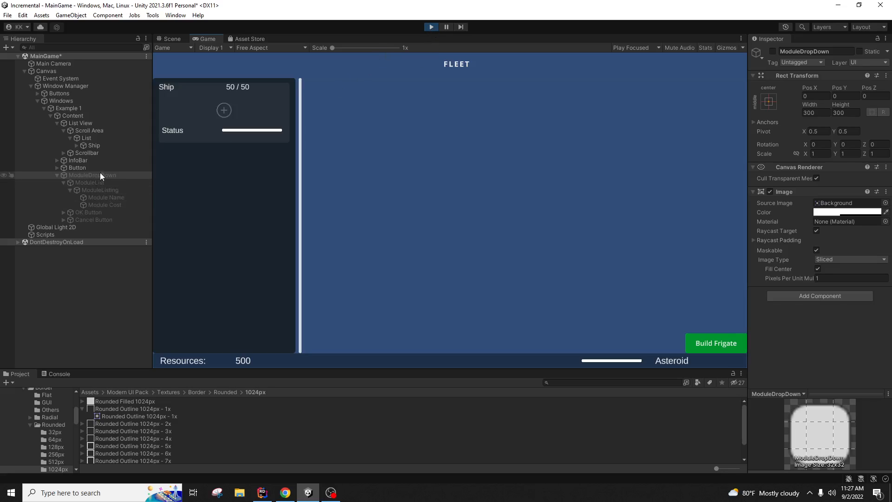
Step: Stop Unity's Play mode and return to Rider, which shows Statics.cs
{"action": "left_click", "coordinate": [431, 27]}
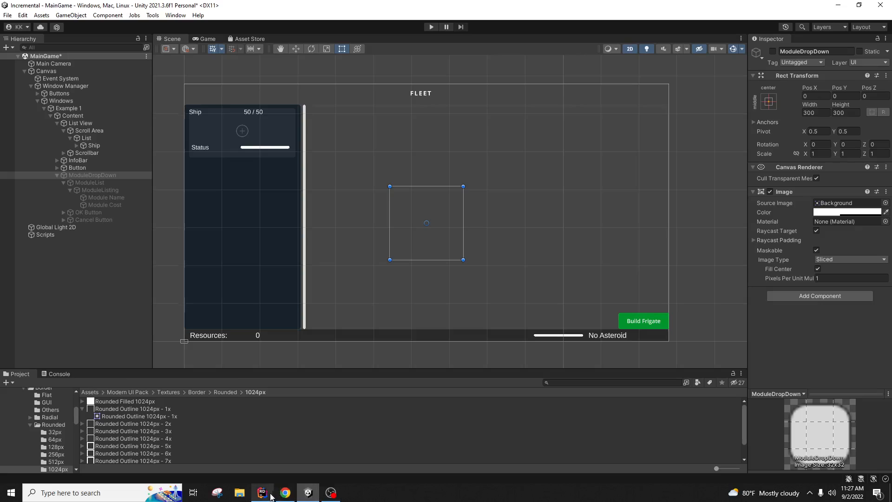
{"action": "left_click", "coordinate": [262, 493]}
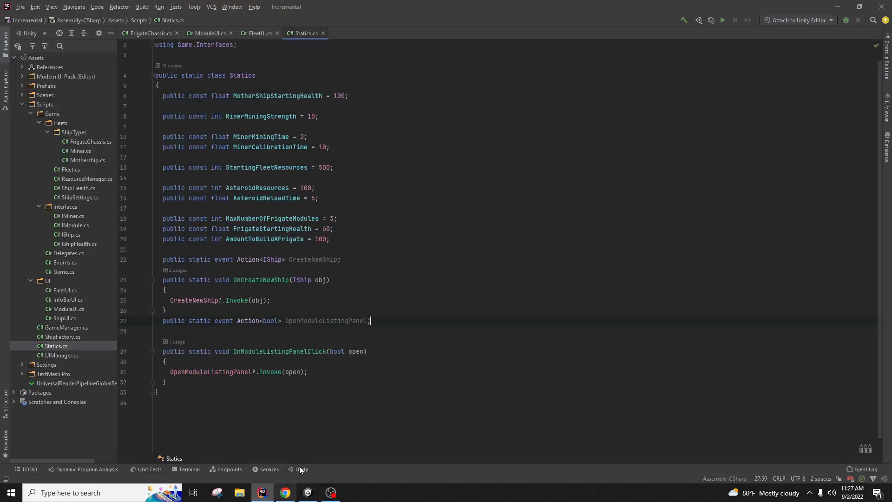
Step: Add a Debug.Log("CLicked on object") line below line 22 in ModuleUI.cs
{"action": "left_click", "coordinate": [264, 32]}
{"action": "left_click", "coordinate": [204, 33]}
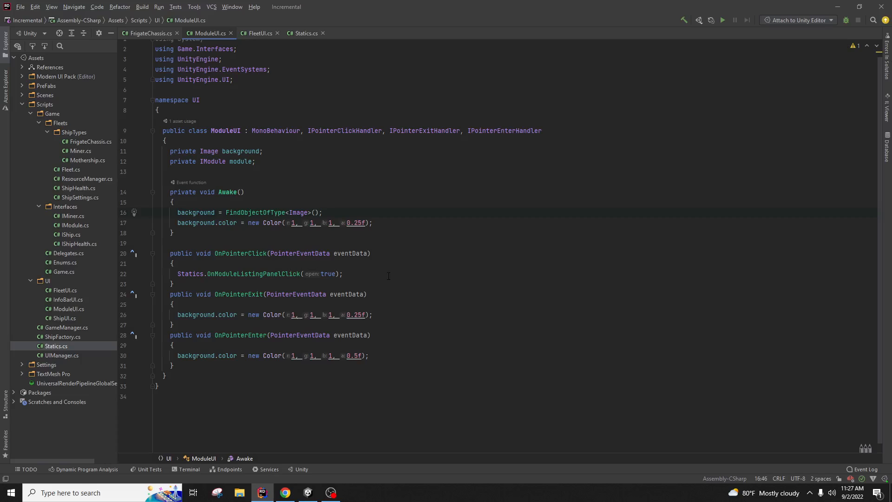
{"action": "left_click_drag", "start_coordinate": [344, 274], "coordinate": [193, 274]}
{"action": "left_click", "coordinate": [363, 273]}
{"action": "key", "text": "Return"}
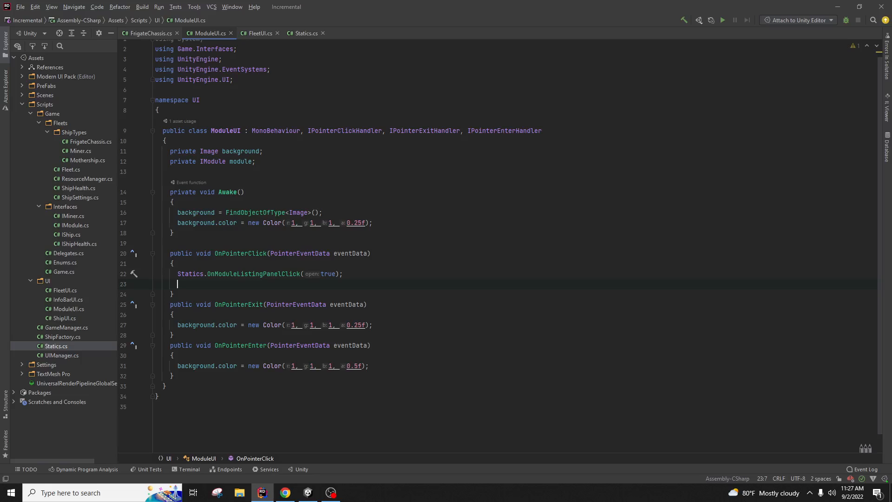
{"action": "type", "text": "Debug.Lo"}
{"action": "key", "text": "Return"}
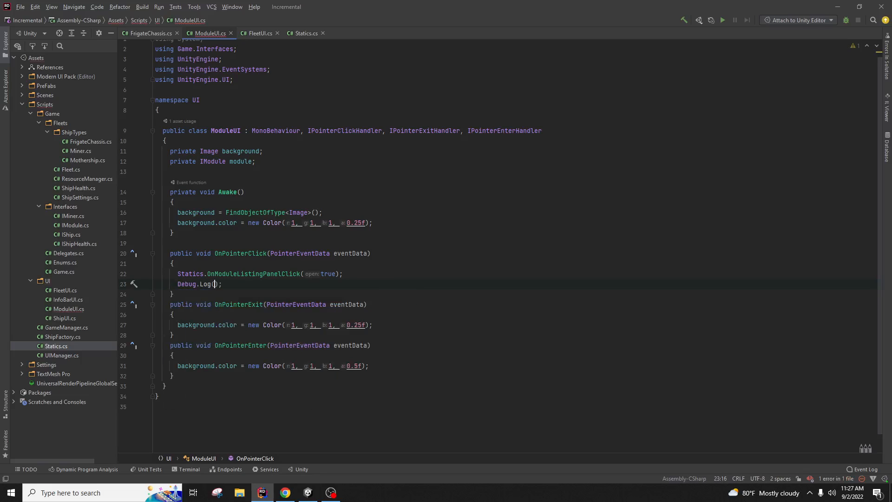
{"action": "type", "text": "\"CLicked on "}
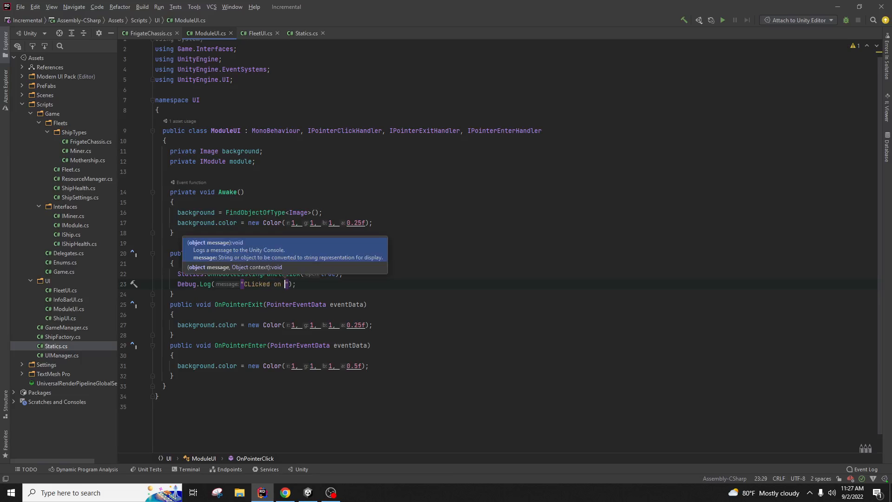
{"action": "type", "text": "object"}
{"action": "left_click_drag", "start_coordinate": [433, 282], "coordinate": [350, 276]}
{"action": "key", "text": "ctrl+c"}
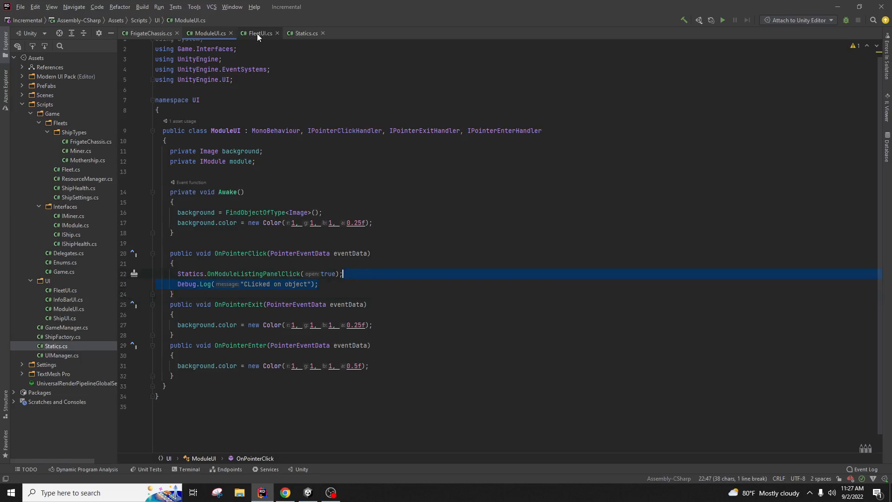
Step: Paste the debug log line into OnModuleListingPanelClick in Statics.cs, then delete it again
{"action": "left_click", "coordinate": [306, 33]}
{"action": "left_click", "coordinate": [361, 370]}
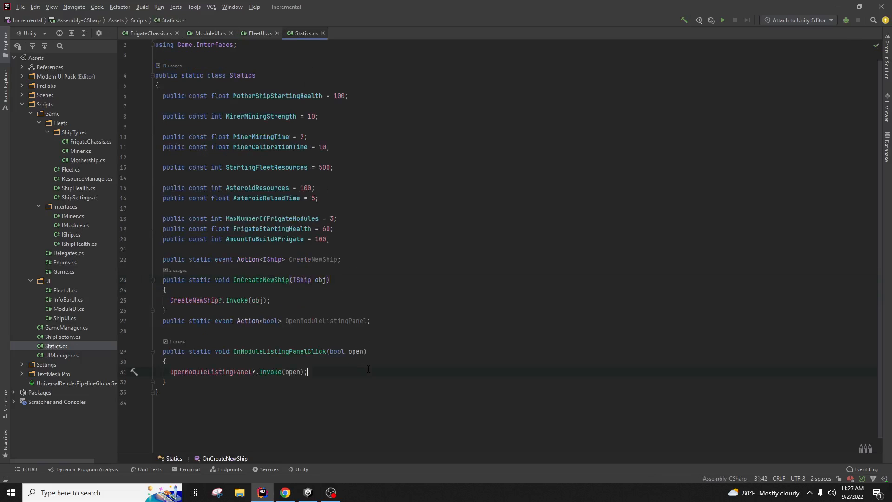
{"action": "key", "text": "ctrl+v"}
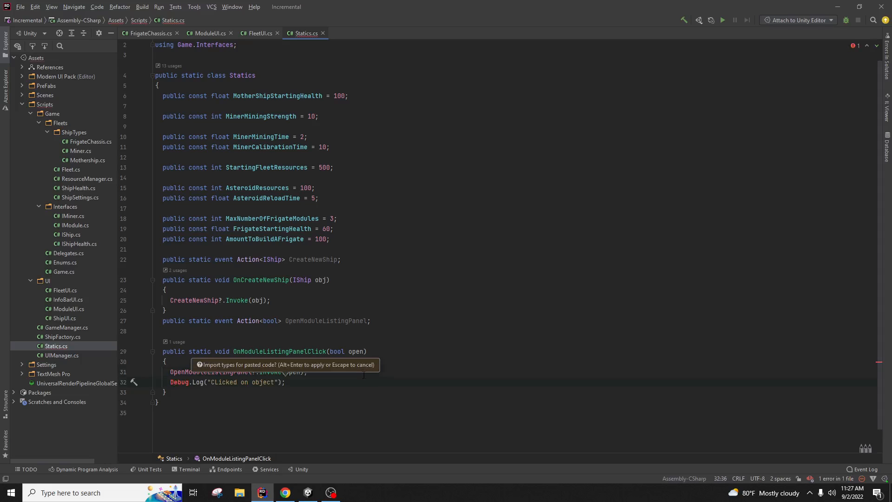
{"action": "left_click_drag", "start_coordinate": [286, 320], "coordinate": [384, 322]}
{"action": "left_click", "coordinate": [343, 402]}
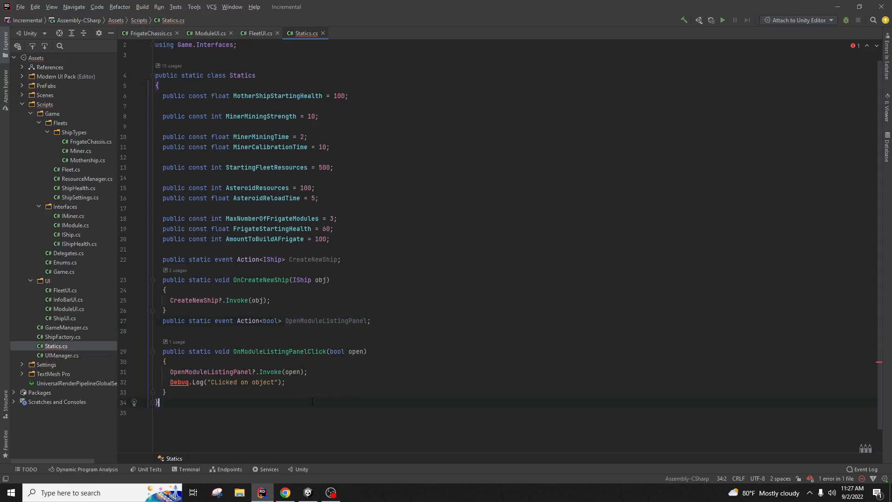
{"action": "left_click_drag", "start_coordinate": [287, 382], "coordinate": [312, 372]}
{"action": "key", "text": "BackSpace"}
{"action": "left_click", "coordinate": [346, 147]}
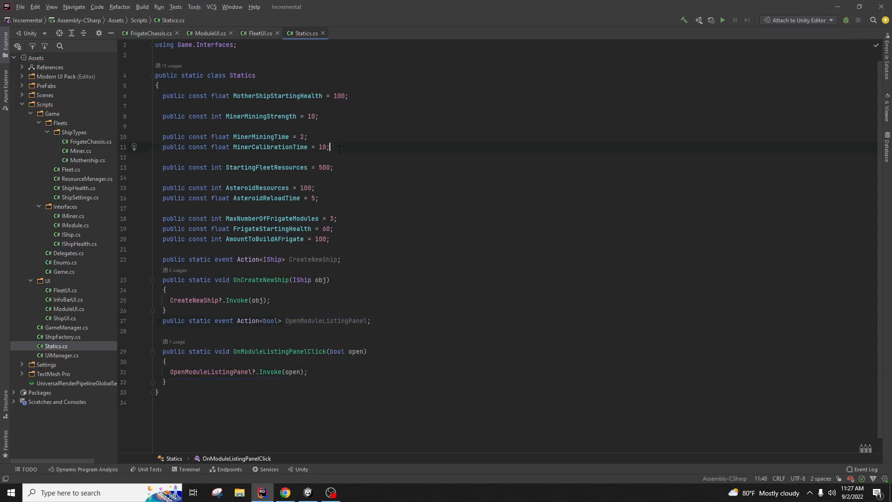
Step: Delete the debug log line from ModuleUI.cs and open FleetUI.cs
{"action": "left_click", "coordinate": [260, 33]}
{"action": "left_click", "coordinate": [206, 34]}
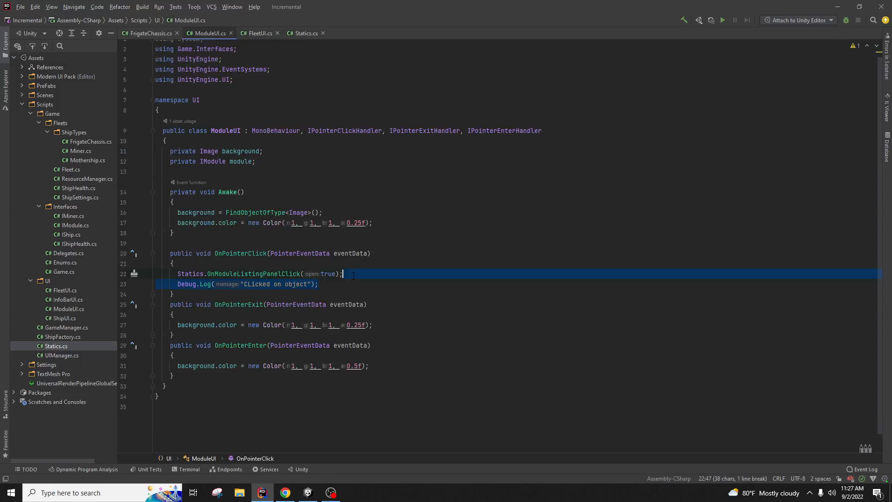
{"action": "key", "text": "BackSpace"}
{"action": "left_click", "coordinate": [169, 172]}
{"action": "left_click", "coordinate": [251, 33]}
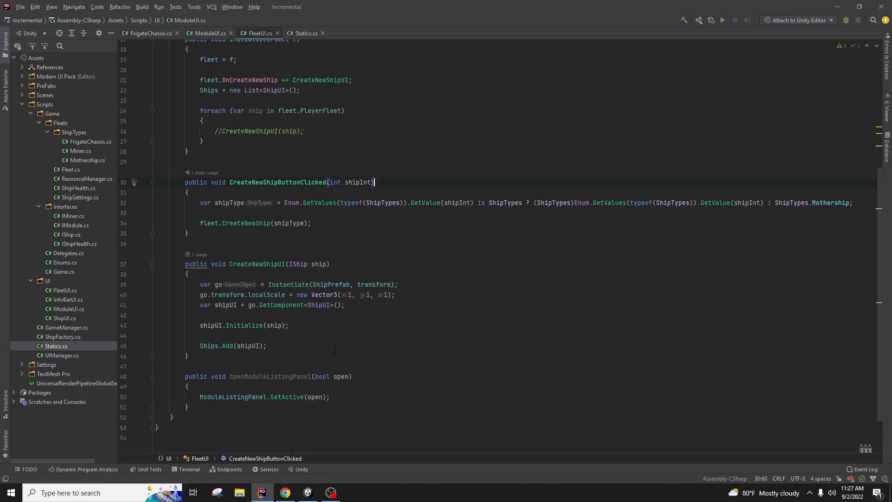
Step: Start a new Statics line after fleet = f; in FleetUI.Initialize, trimming the wrong autocompletion
{"action": "scroll", "coordinate": [354, 223], "scroll_direction": "up", "scroll_amount": 6}
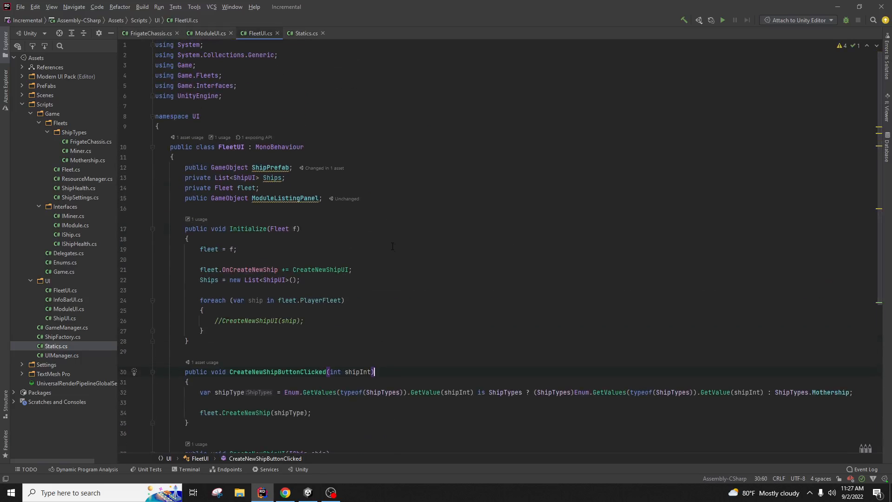
{"action": "left_click", "coordinate": [393, 247]}
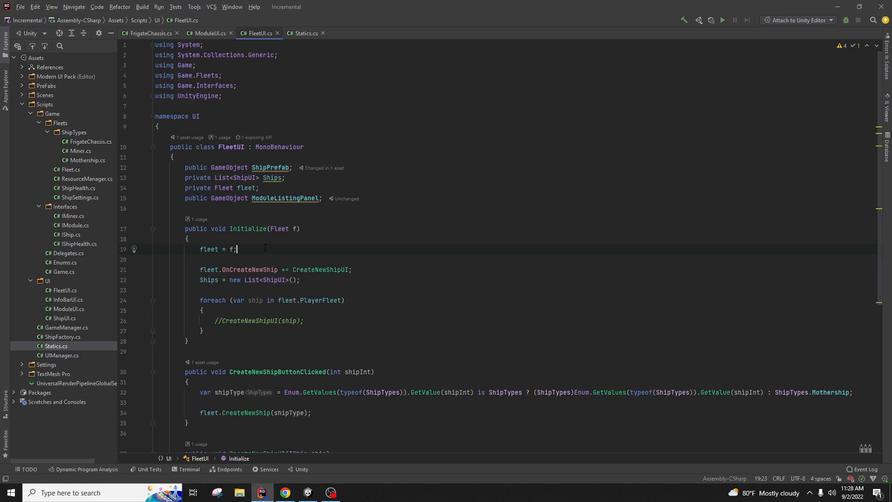
{"action": "key", "text": "Return"}
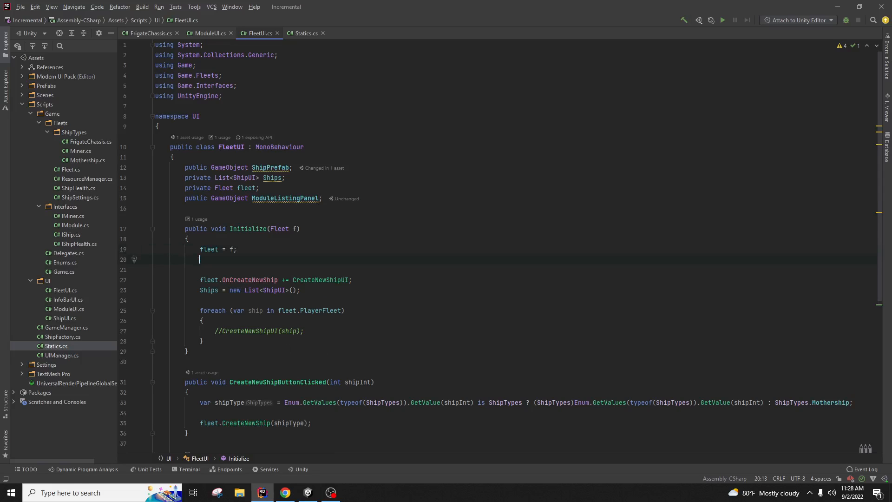
{"action": "type", "text": "Statics.onmo"}
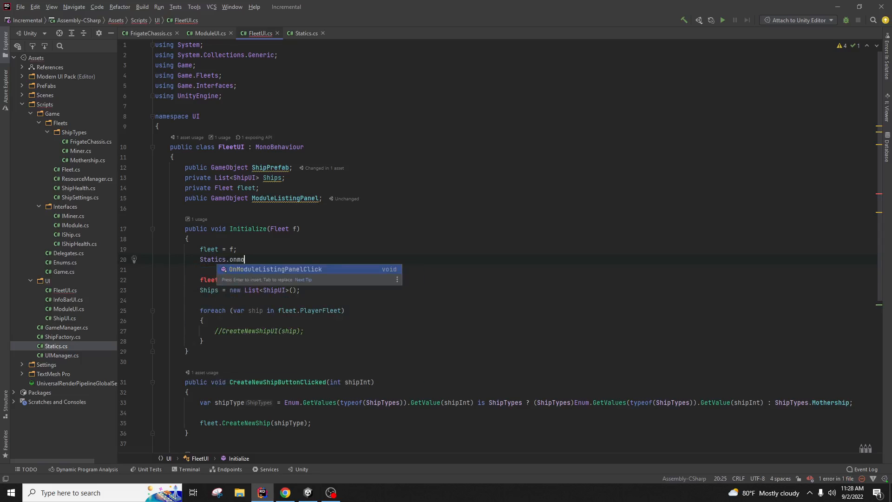
{"action": "key", "text": "Return"}
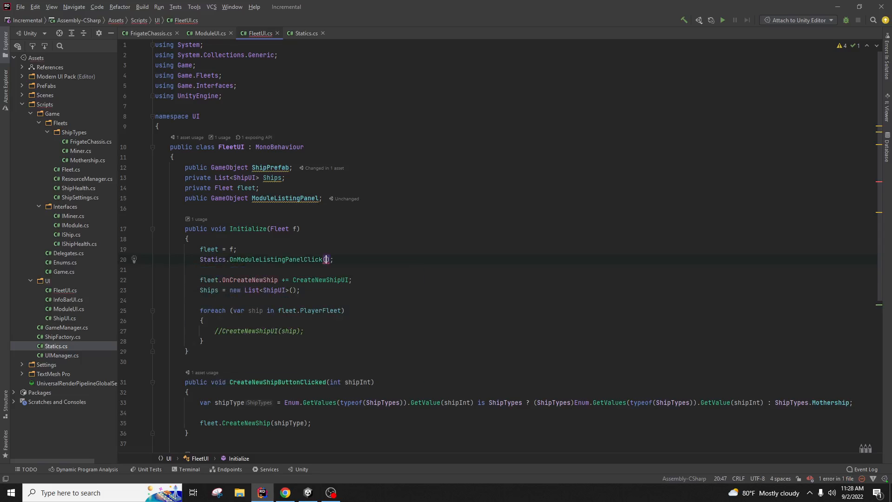
{"action": "key", "text": "BackSpace"}
{"action": "key", "text": "BackSpace"}
{"action": "key", "text": "BackSpace"}
{"action": "key", "text": "BackSpace"}
{"action": "key", "text": "BackSpace"}
{"action": "key", "text": "BackSpace"}
{"action": "key", "text": "BackSpace"}
{"action": "key", "text": "BackSpace"}
{"action": "key", "text": "BackSpace"}
{"action": "key", "text": "BackSpace"}
{"action": "key", "text": "BackSpace"}
{"action": "key", "text": "BackSpace"}
{"action": "key", "text": "BackSpace"}
{"action": "key", "text": "BackSpace"}
{"action": "key", "text": "BackSpace"}
{"action": "key", "text": "BackSpace"}
{"action": "key", "text": "BackSpace"}
{"action": "key", "text": "BackSpace"}
{"action": "key", "text": "BackSpace"}
{"action": "key", "text": "BackSpace"}
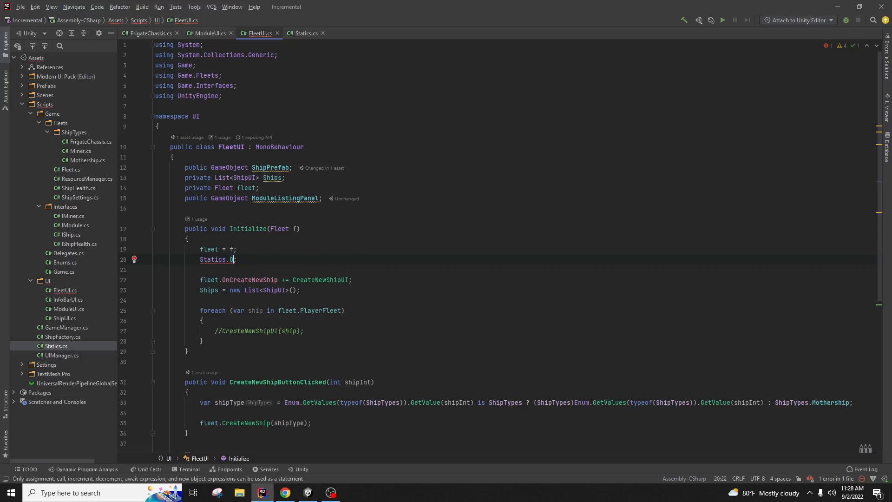
{"action": "key", "text": "BackSpace"}
Step: Complete it as Statics.OpenModuleListingPanel += OpenModuleListingPanel; and let Unity recompile
{"action": "left_click", "coordinate": [298, 34]}
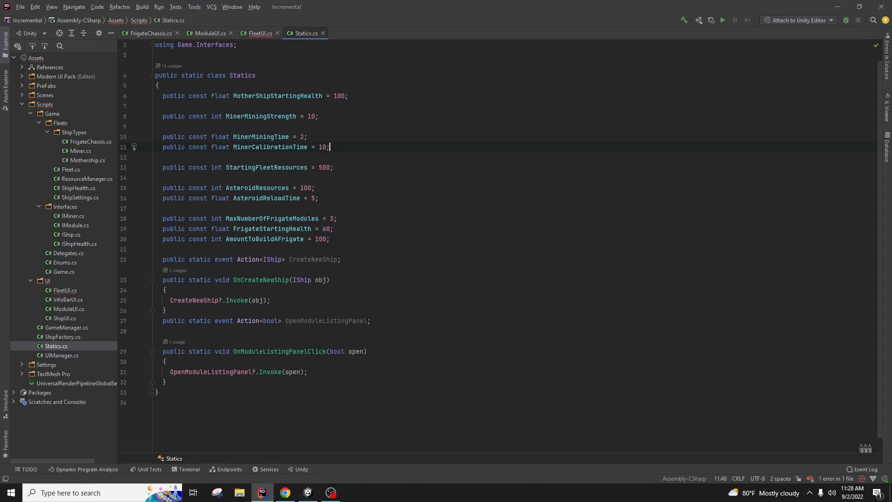
{"action": "left_click", "coordinate": [174, 321]}
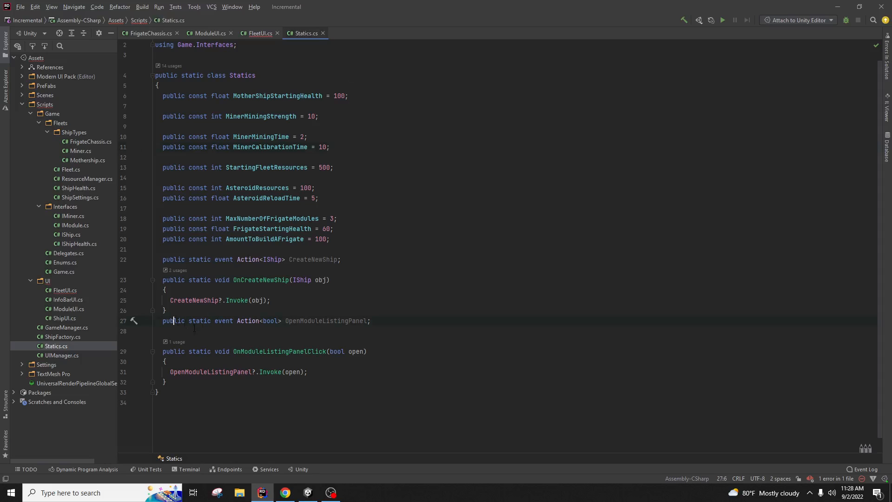
{"action": "double_click", "coordinate": [309, 321]}
{"action": "key", "text": "ctrl+c"}
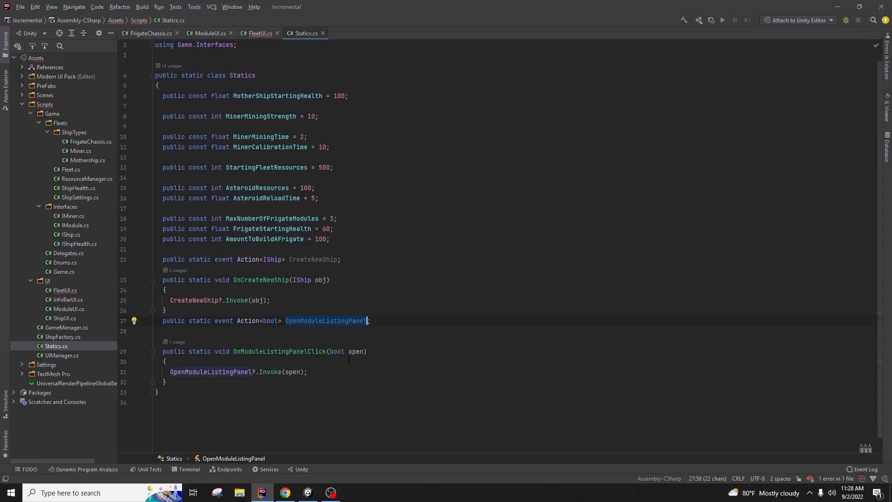
{"action": "left_click", "coordinate": [262, 35]}
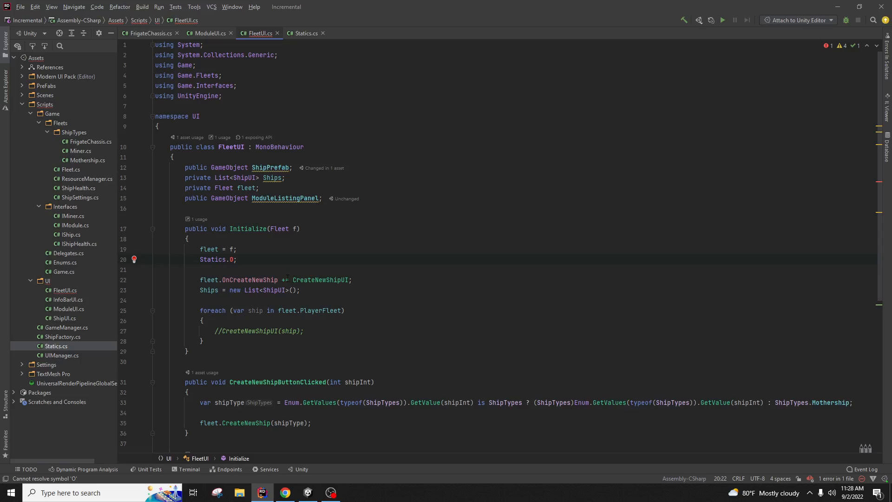
{"action": "key", "text": "BackSpace"}
{"action": "key", "text": "ctrl+v"}
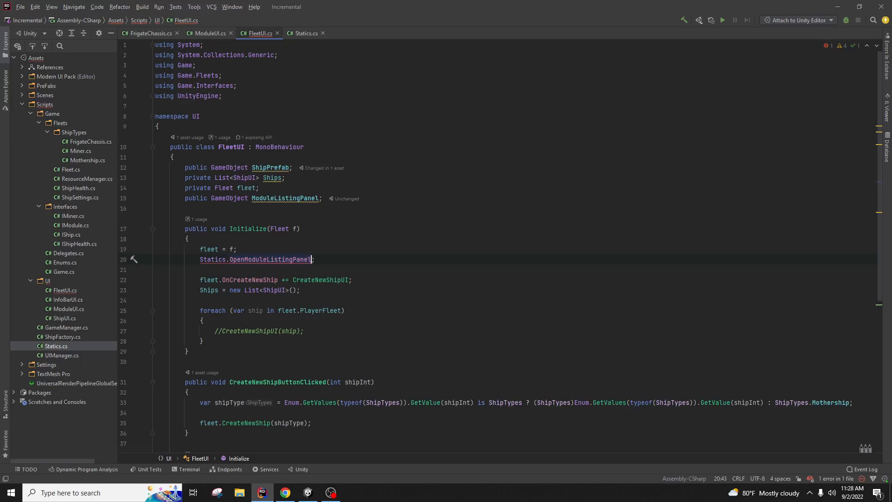
{"action": "type", "text": "+="}
{"action": "scroll", "coordinate": [307, 243], "scroll_direction": "down", "scroll_amount": 6}
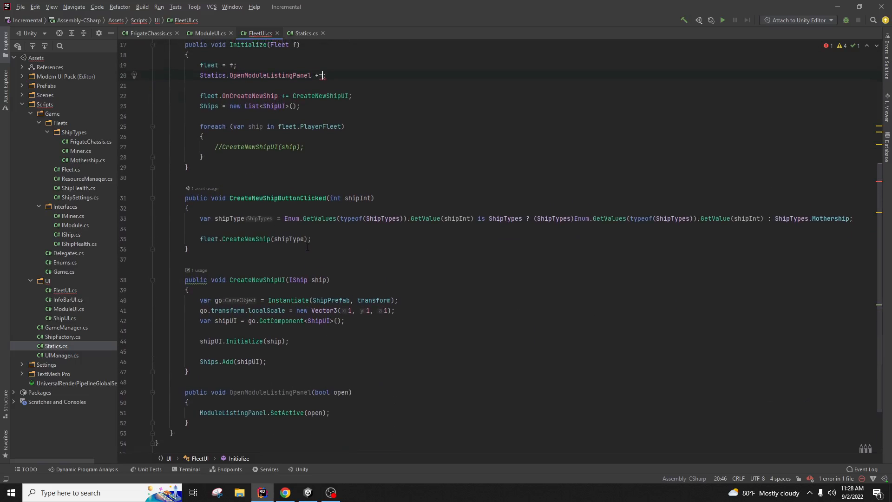
{"action": "type", "text": "Open"}
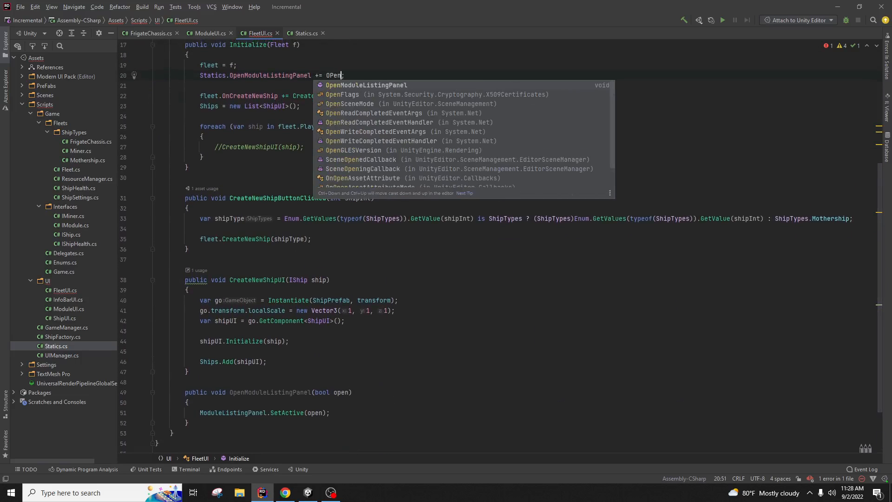
{"action": "key", "text": "Return"}
{"action": "left_click", "coordinate": [382, 267]}
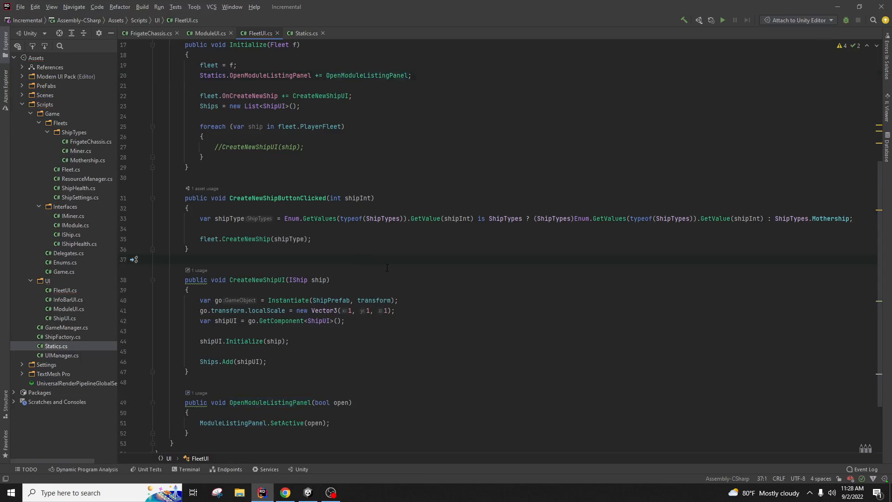
{"action": "left_click", "coordinate": [308, 493]}
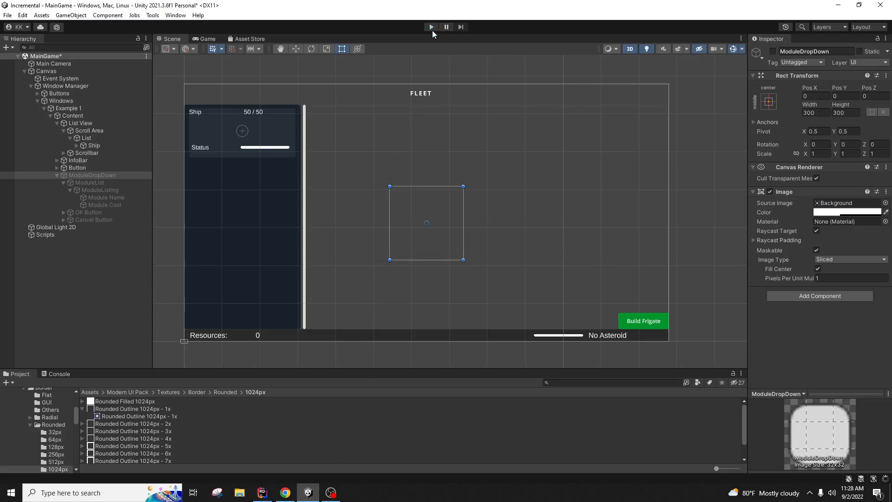
{"action": "left_click", "coordinate": [432, 27]}
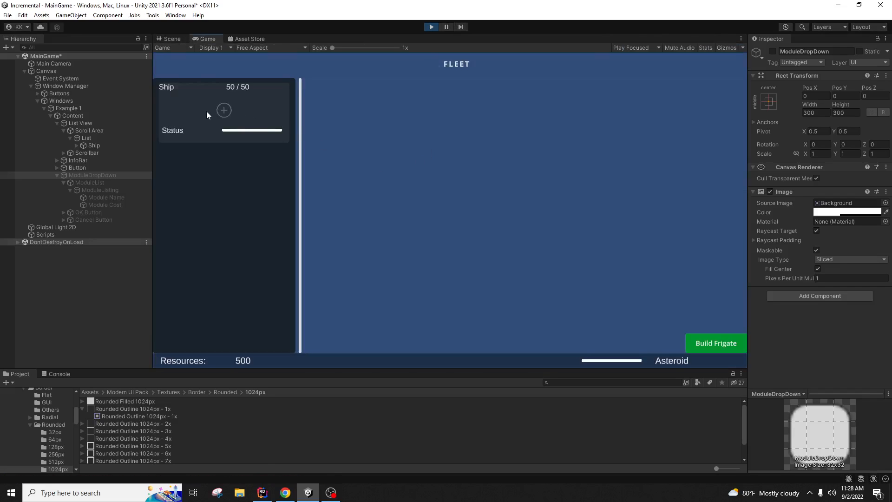
{"action": "left_click", "coordinate": [224, 110]}
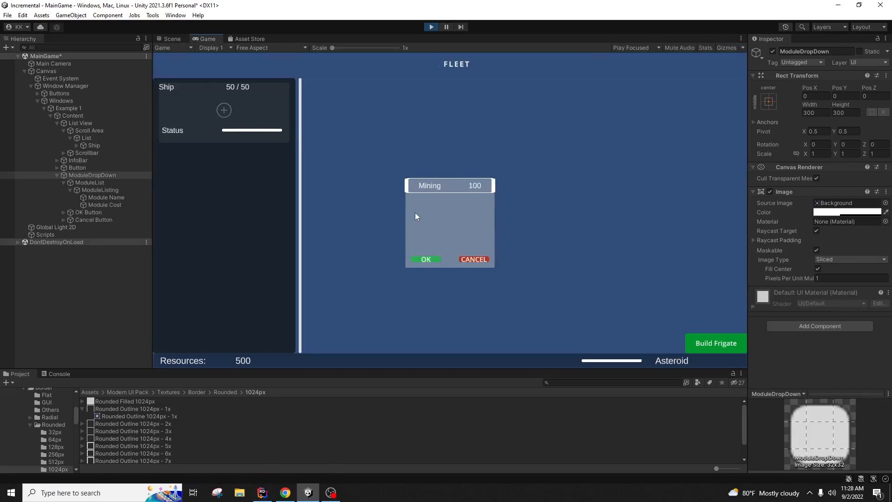
{"action": "left_click", "coordinate": [430, 28]}
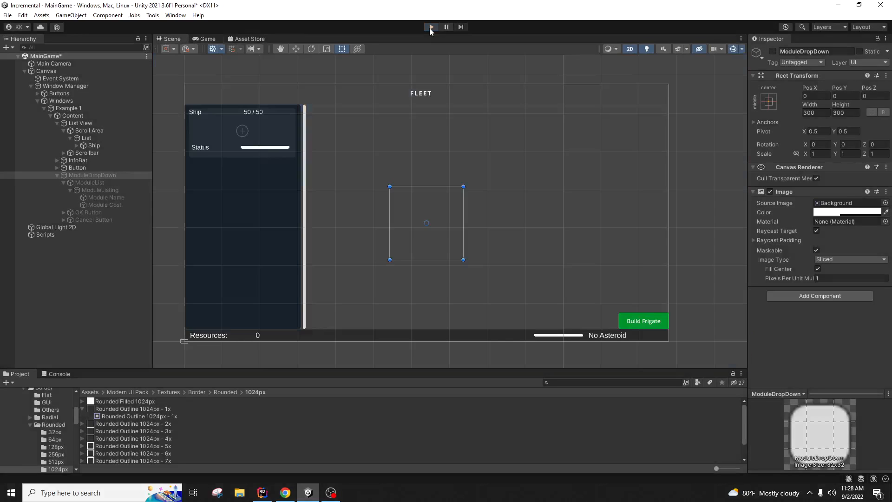
Step: Select Cancel Button, add an On Click Event entry, then remove that blank entry
{"action": "left_click", "coordinate": [107, 219]}
{"action": "left_click", "coordinate": [860, 286]}
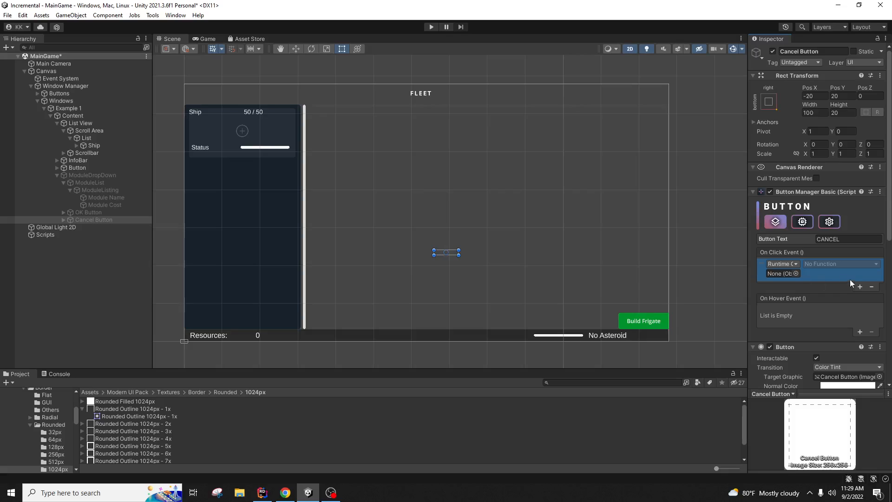
{"action": "left_click", "coordinate": [872, 286]}
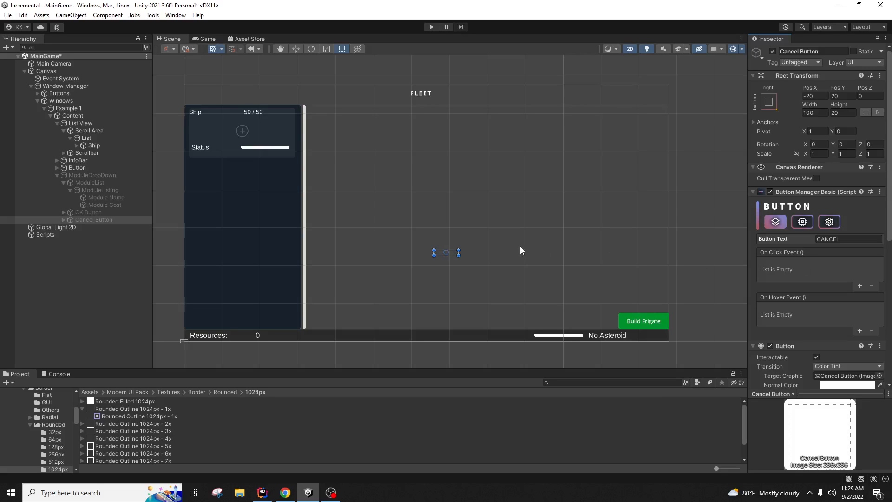
Step: Draft a CloseModuleListingPanel method below OpenModuleListingPanel in FleetUI.cs, then delete the draft
{"action": "left_click", "coordinate": [262, 493]}
{"action": "scroll", "coordinate": [213, 364], "scroll_direction": "down", "scroll_amount": 3}
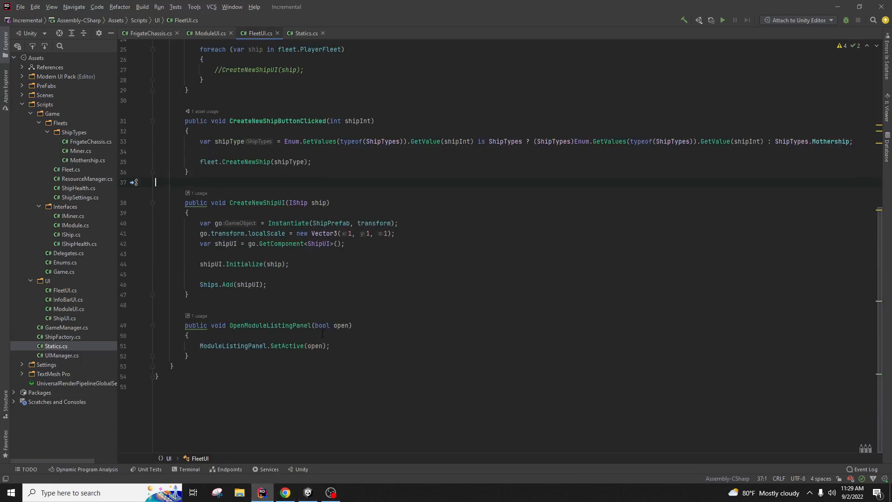
{"action": "left_click", "coordinate": [212, 356]}
{"action": "key", "text": "Return"}
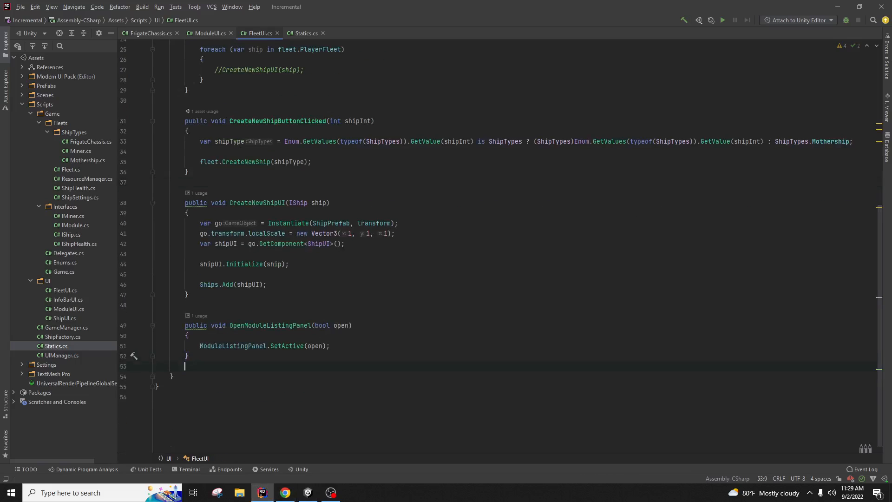
{"action": "type", "text": "public void O"}
{"action": "type", "text": "loseModul"}
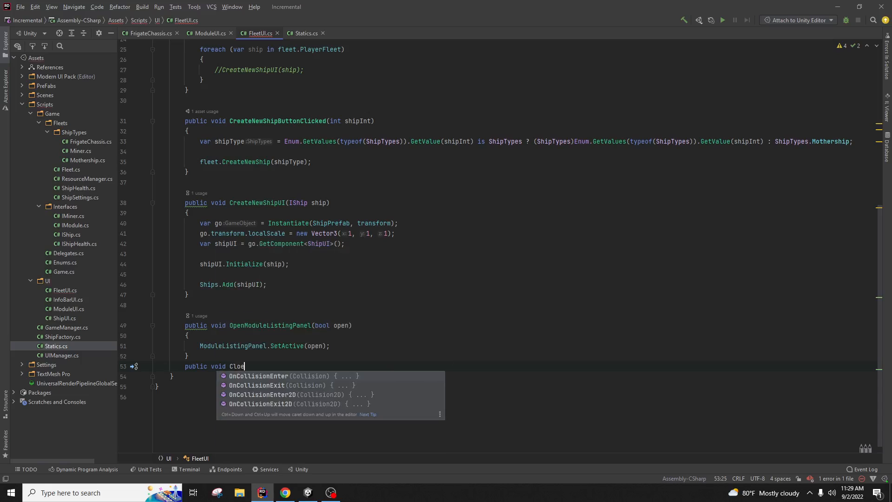
{"action": "type", "text": "eLis"}
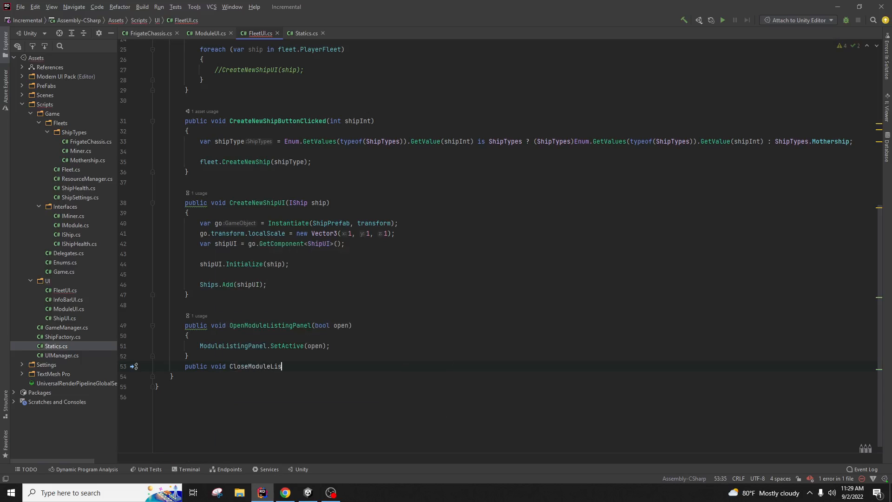
{"action": "type", "text": "tingPanel(bool"}
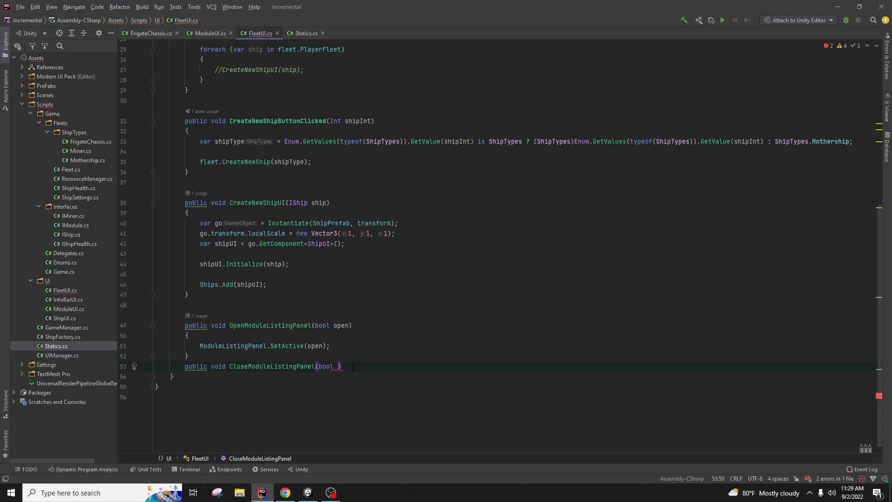
{"action": "left_click_drag", "start_coordinate": [353, 366], "coordinate": [190, 357]}
{"action": "key", "text": "BackSpace"}
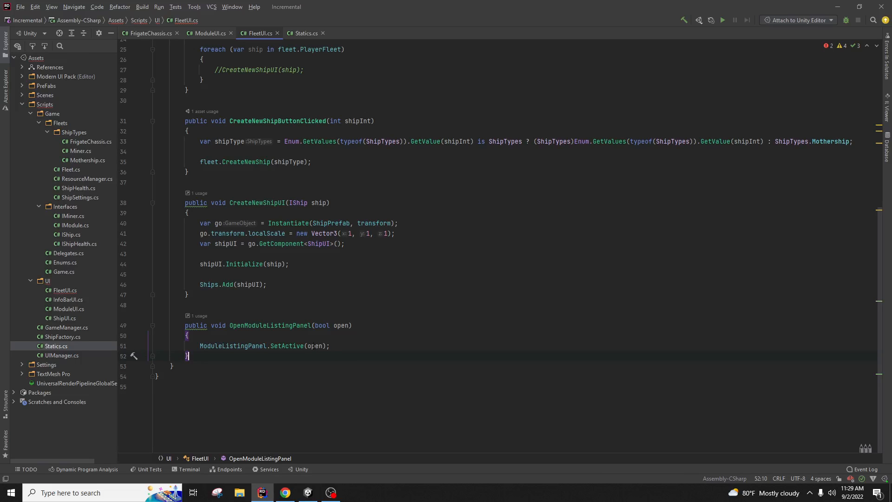
{"action": "left_click_drag", "start_coordinate": [296, 325], "coordinate": [364, 329]}
{"action": "left_click", "coordinate": [366, 346]}
Step: Make Cancel Button's On Click call FleetUI.OpenModuleListingPanel on List, bool left unticked
{"action": "left_click", "coordinate": [308, 493]}
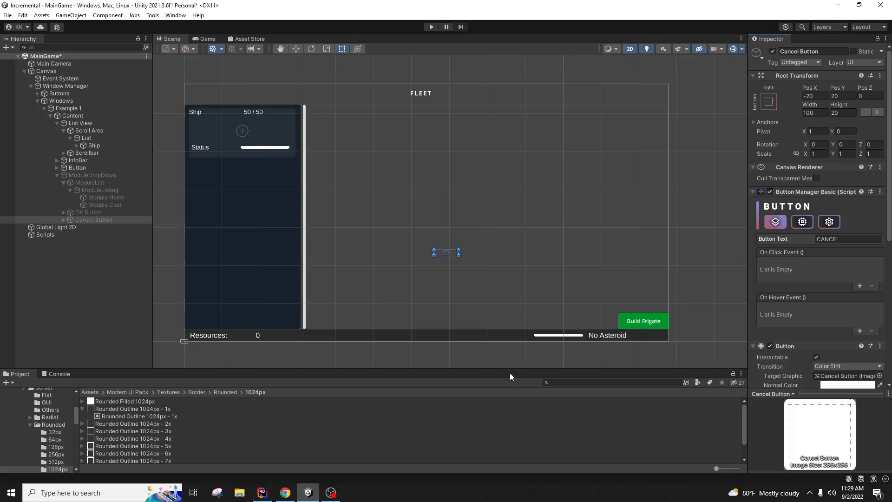
{"action": "left_click", "coordinate": [859, 287]}
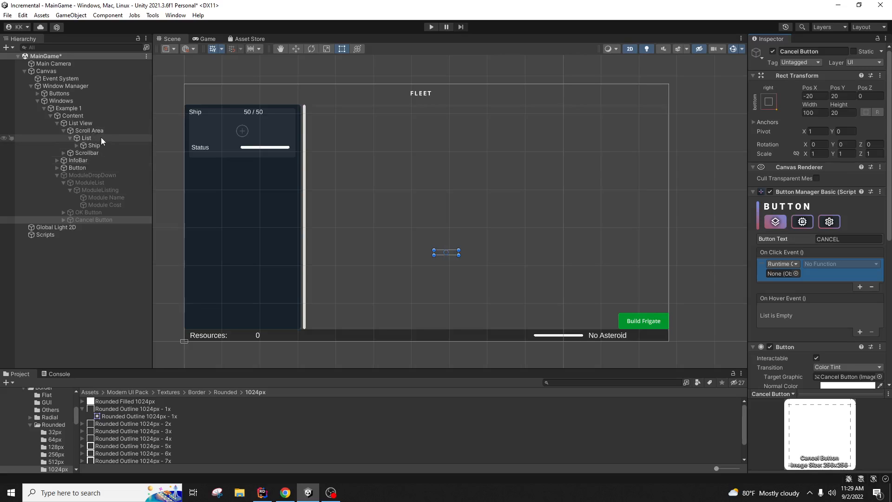
{"action": "left_click_drag", "start_coordinate": [101, 138], "coordinate": [782, 273]}
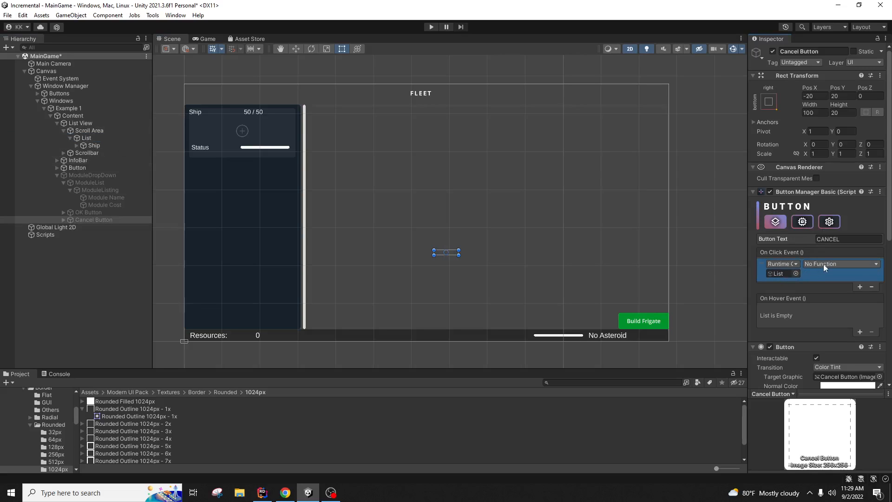
{"action": "left_click", "coordinate": [823, 264]}
{"action": "mouse_move", "coordinate": [841, 339]}
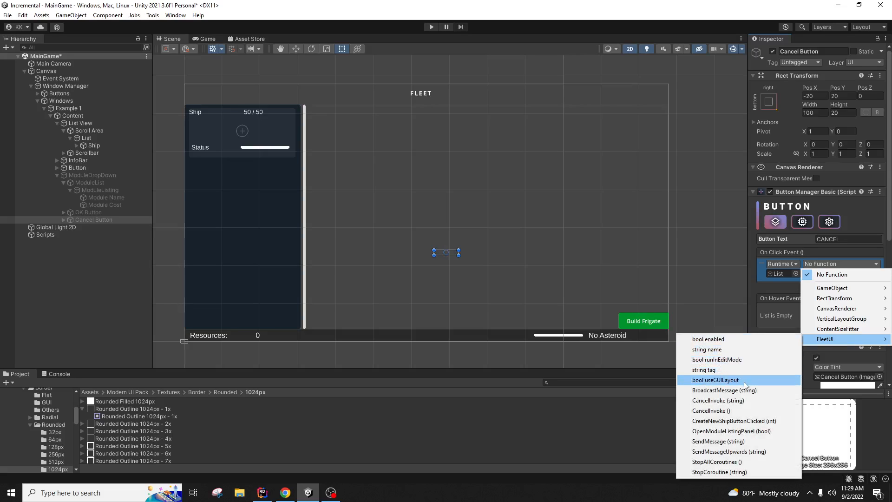
{"action": "left_click", "coordinate": [722, 432]}
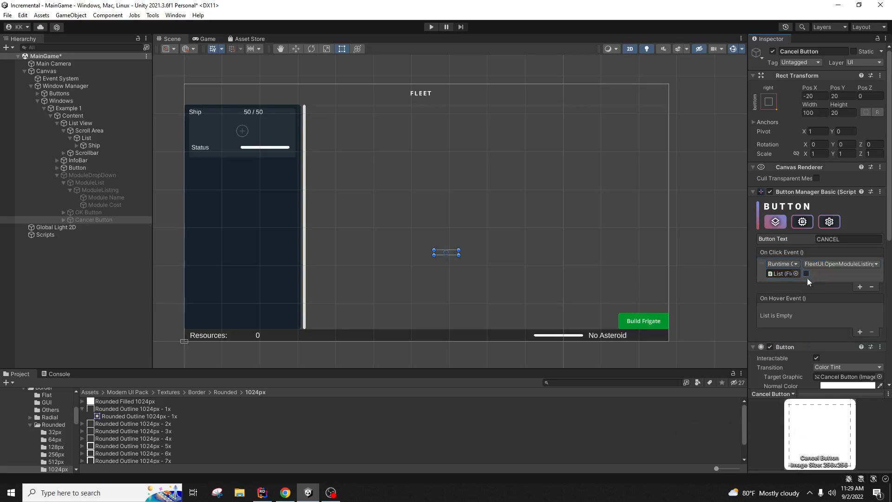
{"action": "left_click", "coordinate": [432, 27]}
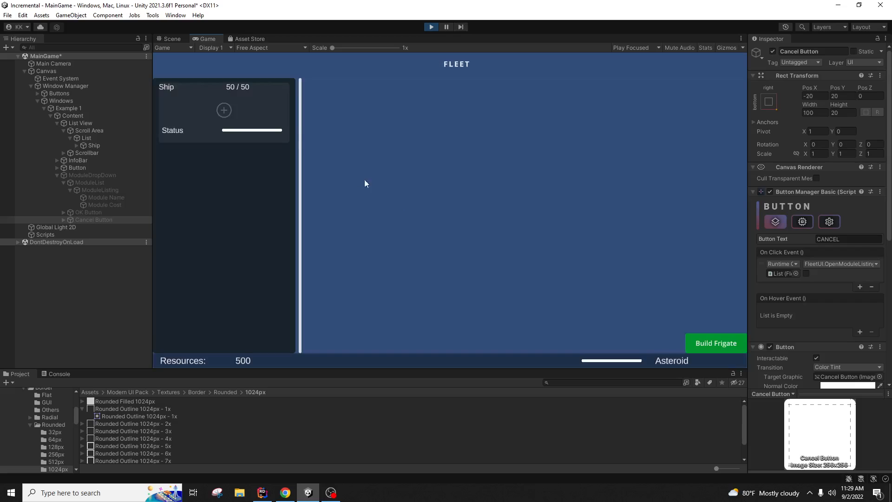
{"action": "left_click", "coordinate": [224, 110]}
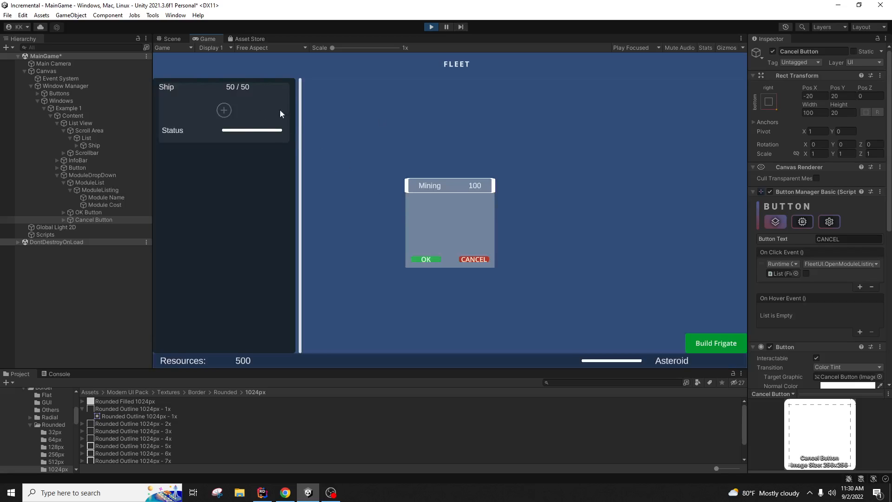
{"action": "left_click", "coordinate": [474, 260]}
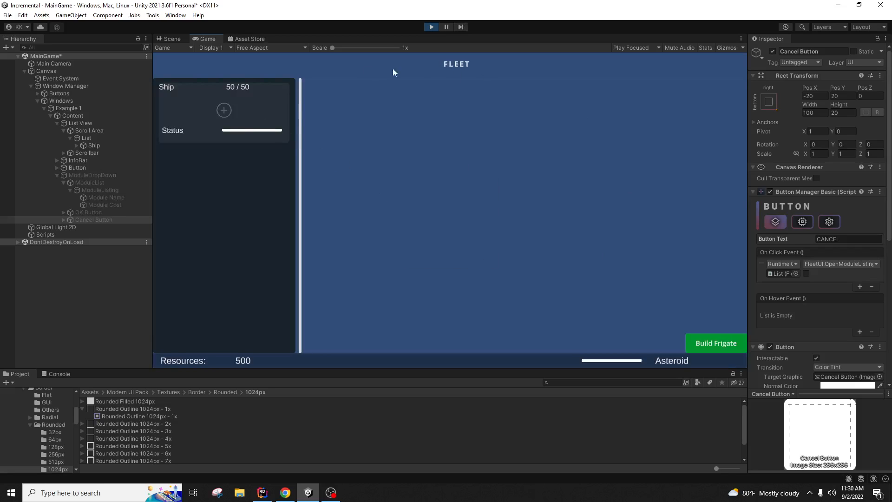
{"action": "left_click", "coordinate": [224, 110]}
{"action": "left_click", "coordinate": [474, 260]}
{"action": "left_click", "coordinate": [224, 110]}
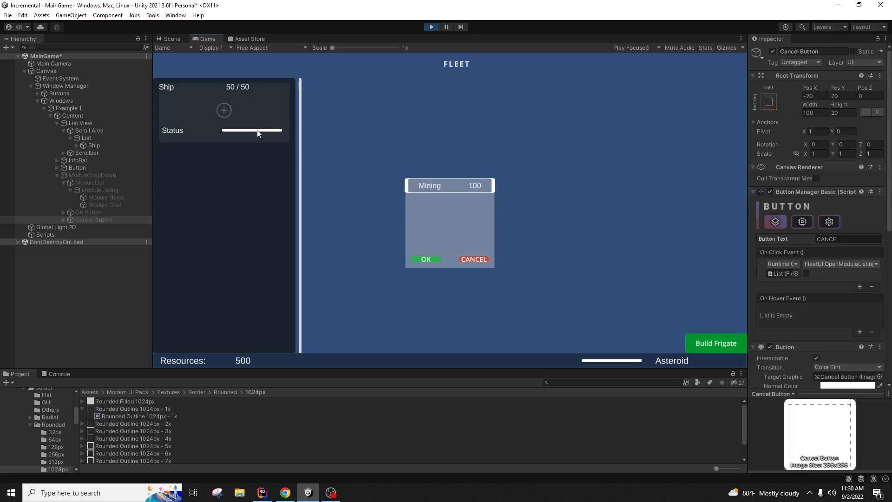
{"action": "left_click", "coordinate": [432, 27]}
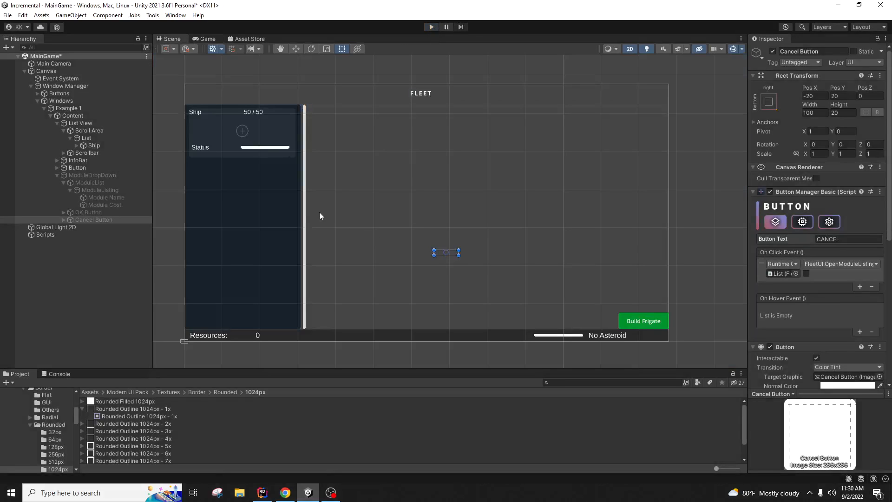
Step: Inspect ModuleListing and the ModulePrefab, collapsing ModuleListing's Image and Horizontal Layout Group components
{"action": "left_click", "coordinate": [119, 191]}
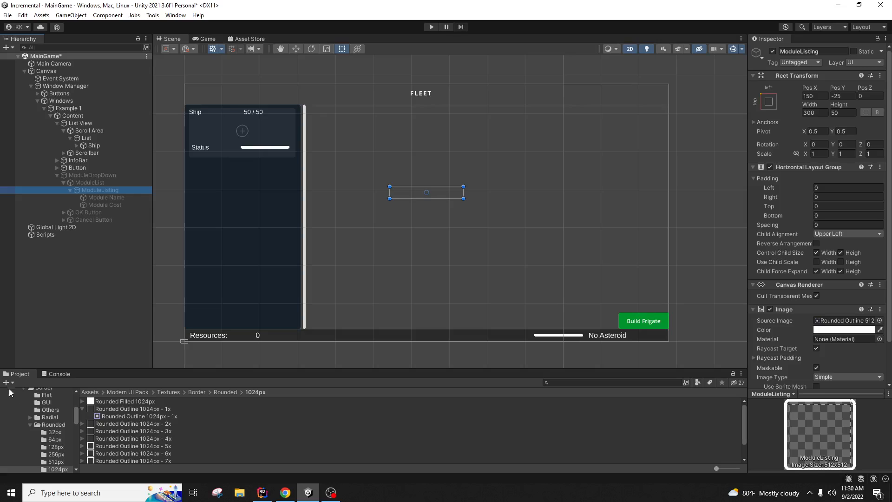
{"action": "scroll", "coordinate": [36, 425], "scroll_direction": "up", "scroll_amount": 5}
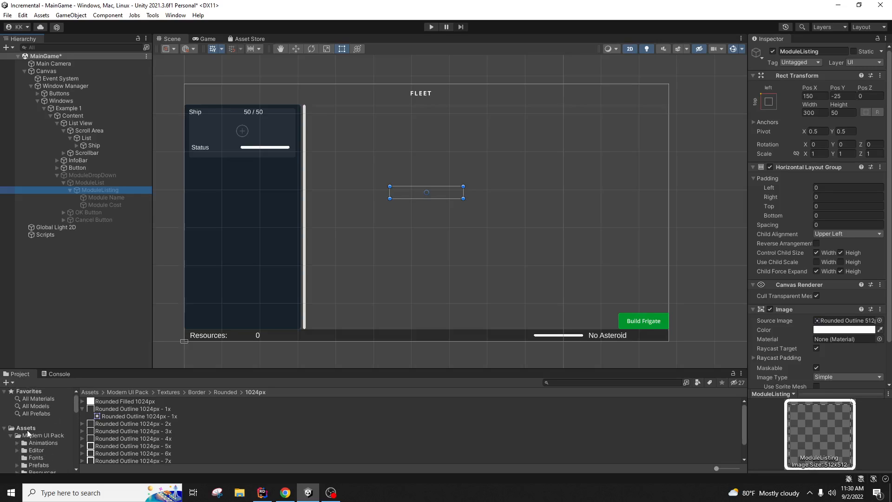
{"action": "left_click", "coordinate": [28, 444]}
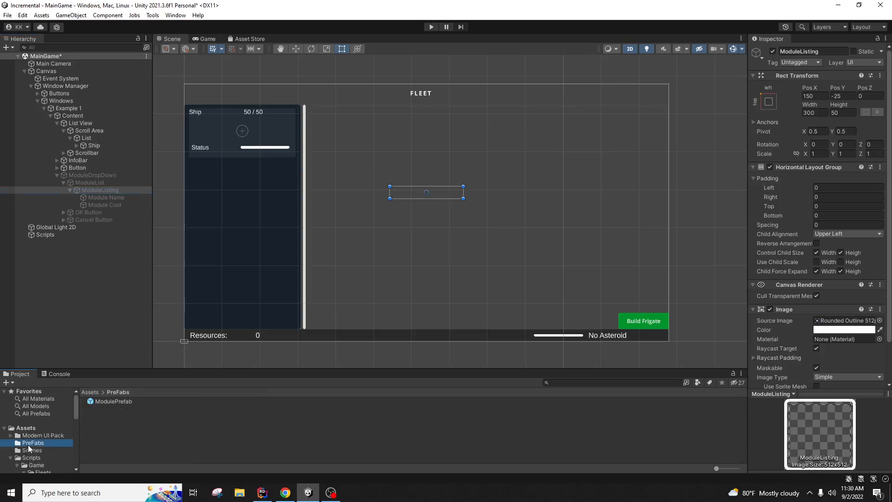
{"action": "left_click", "coordinate": [116, 402]}
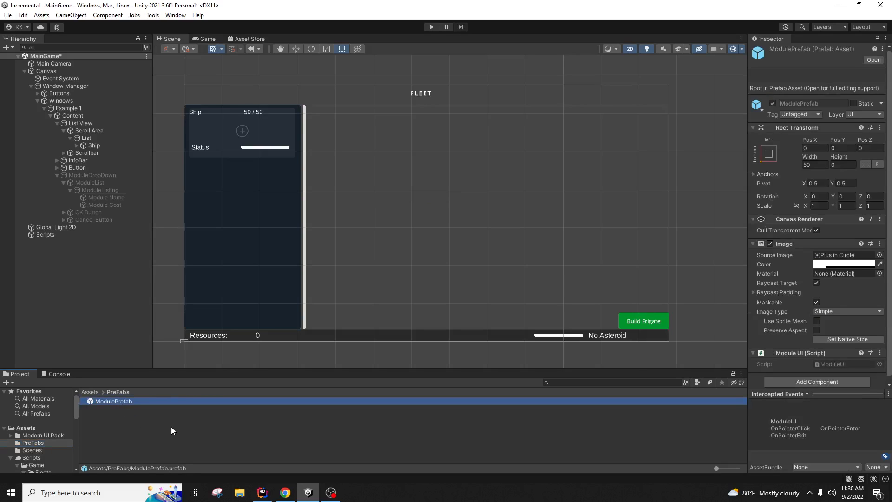
{"action": "left_click", "coordinate": [113, 189]}
{"action": "scroll", "coordinate": [844, 330], "scroll_direction": "down", "scroll_amount": 3}
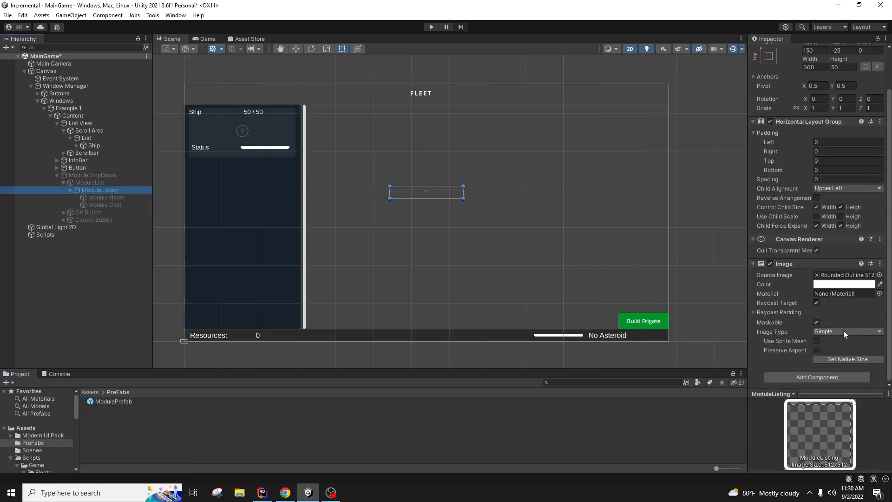
{"action": "left_click", "coordinate": [754, 264]}
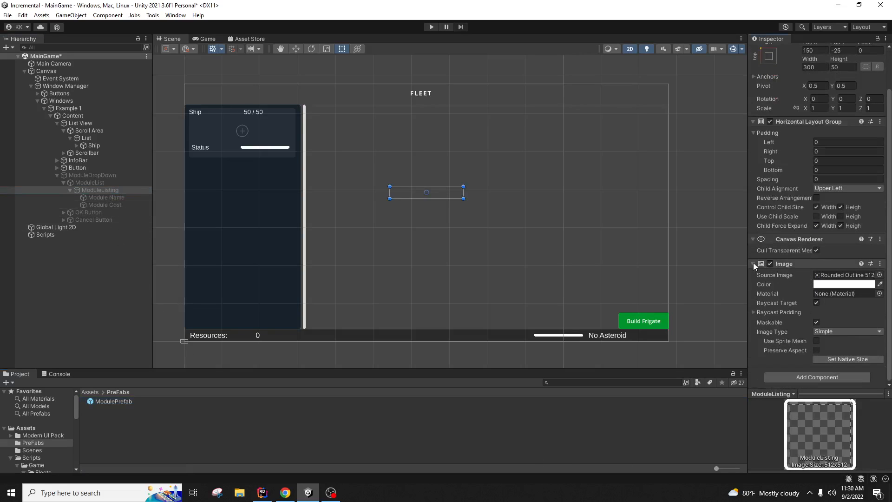
{"action": "left_click", "coordinate": [754, 264]}
{"action": "left_click", "coordinate": [754, 167]}
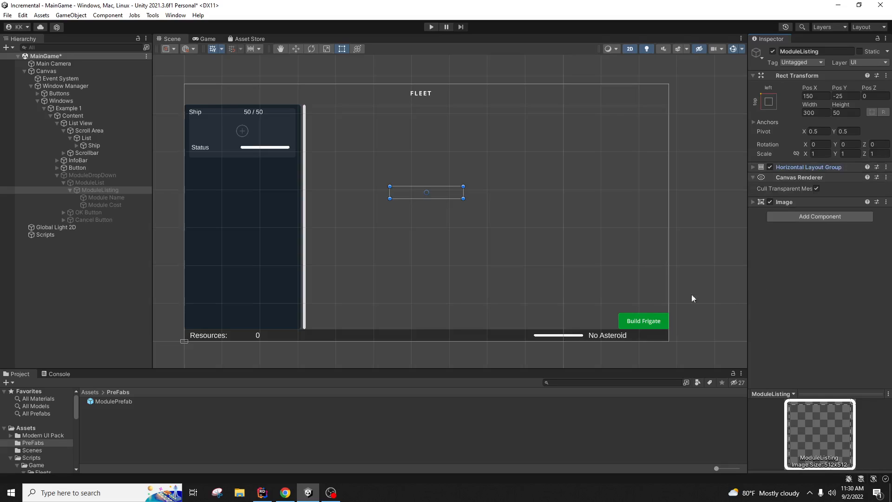
Step: Activate the ModuleDropDown object so its Mining dialog appears in the scene
{"action": "left_click", "coordinate": [133, 175]}
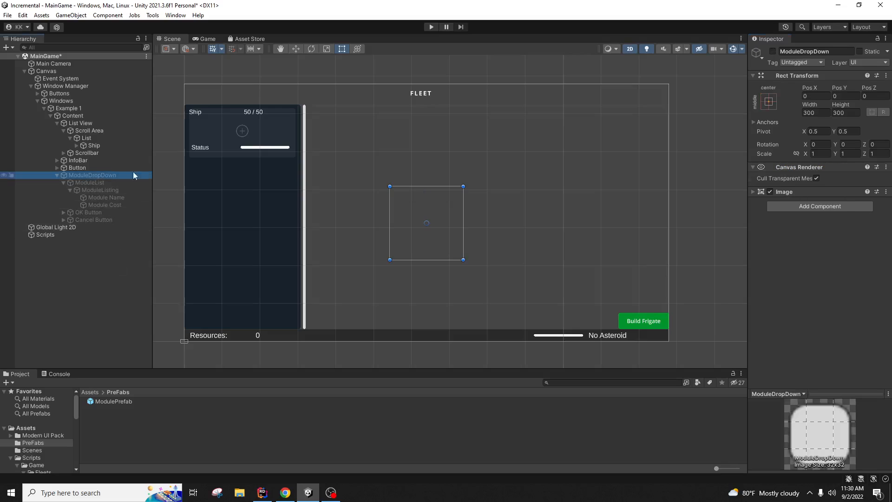
{"action": "left_click", "coordinate": [773, 51]}
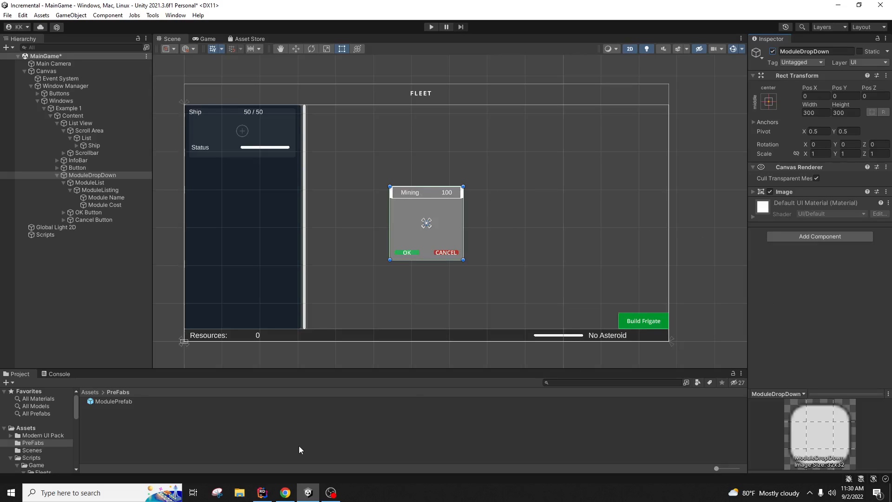
{"action": "left_click", "coordinate": [63, 459]}
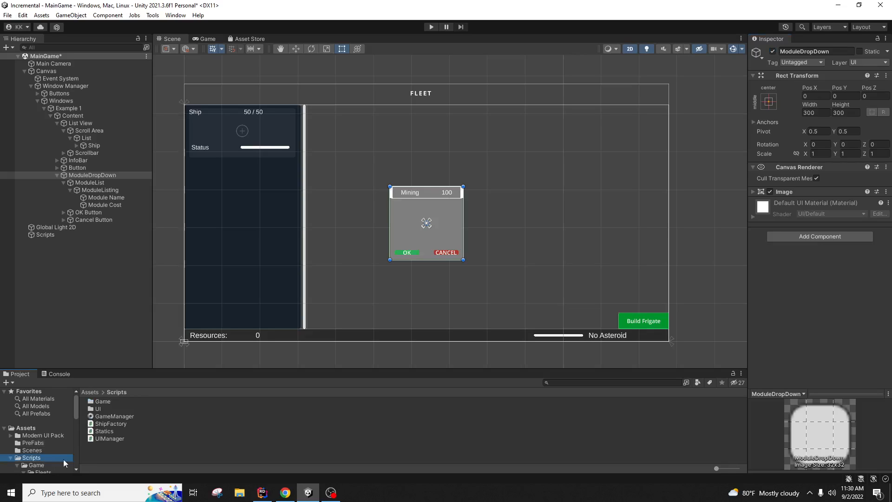
Step: Create a ModuleListingUI C# script in Scripts/UI and open it in Rider
{"action": "double_click", "coordinate": [103, 412]}
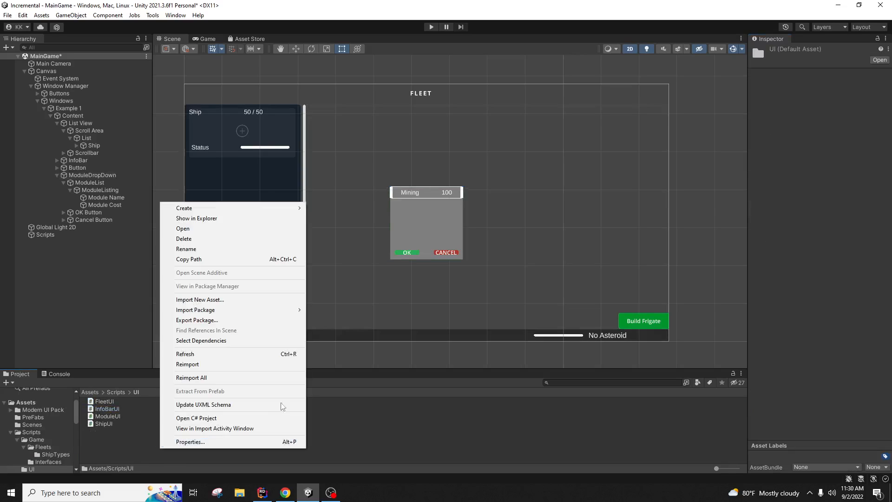
{"action": "right_click", "coordinate": [160, 449]}
{"action": "mouse_move", "coordinate": [273, 214]}
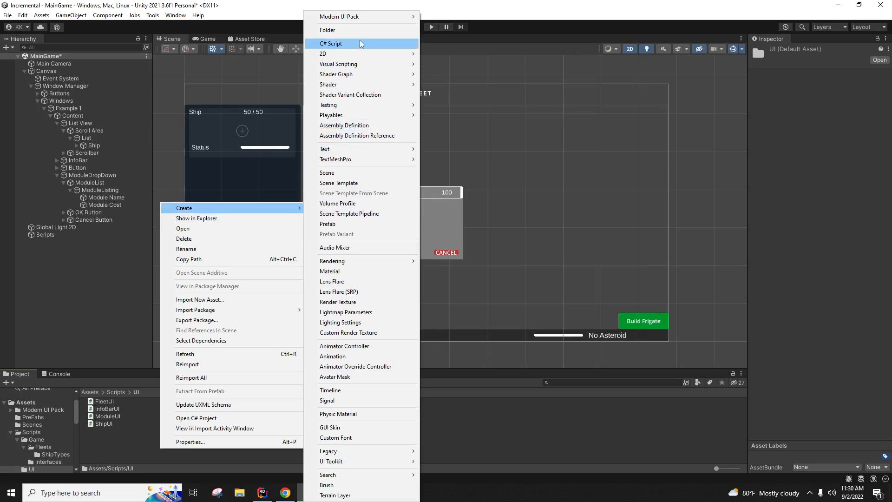
{"action": "left_click", "coordinate": [413, 43]}
{"action": "type", "text": "Mo"}
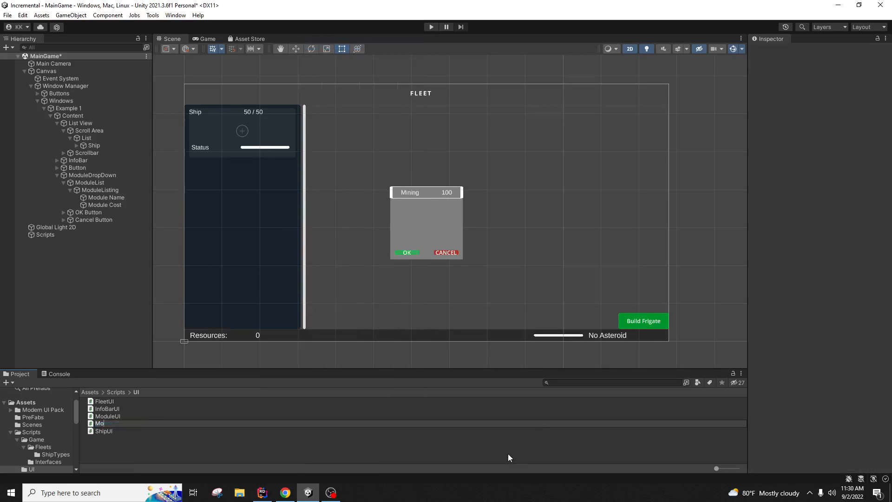
{"action": "type", "text": "duleListingUI"}
{"action": "key", "text": "Return"}
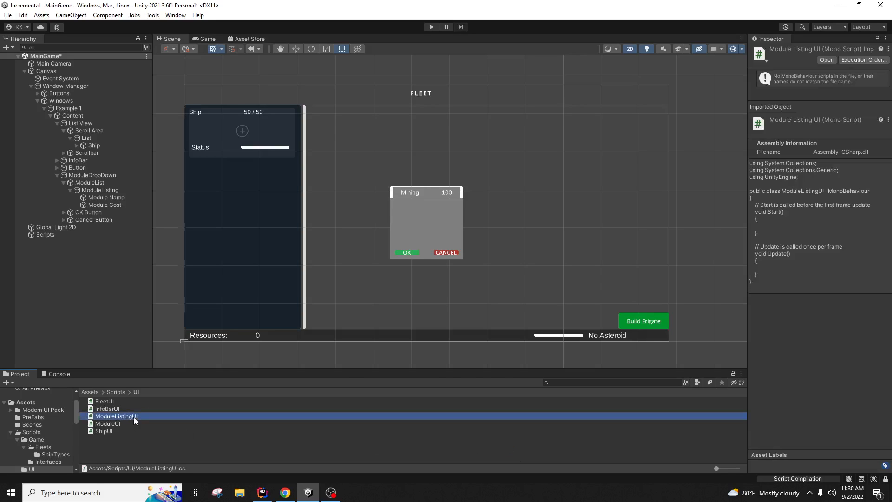
{"action": "double_click", "coordinate": [133, 416]}
{"action": "left_click", "coordinate": [210, 36]}
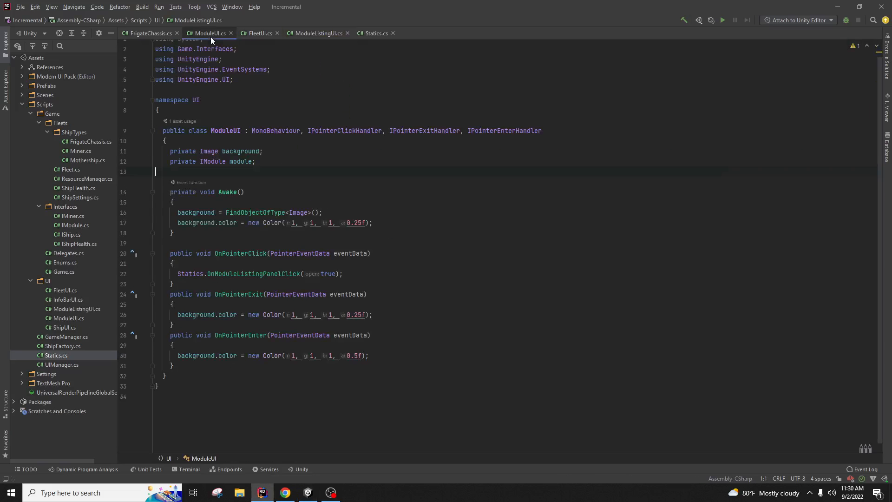
Step: Replace ModuleListingUI's empty Start and Update with ModuleUI's lines 11–31 handler code
{"action": "left_click_drag", "start_coordinate": [189, 366], "coordinate": [170, 152]}
{"action": "left_click", "coordinate": [170, 151]}
{"action": "left_click_drag", "start_coordinate": [188, 366], "coordinate": [171, 152]}
{"action": "key", "text": "ctrl+c"}
{"action": "left_click", "coordinate": [258, 34]}
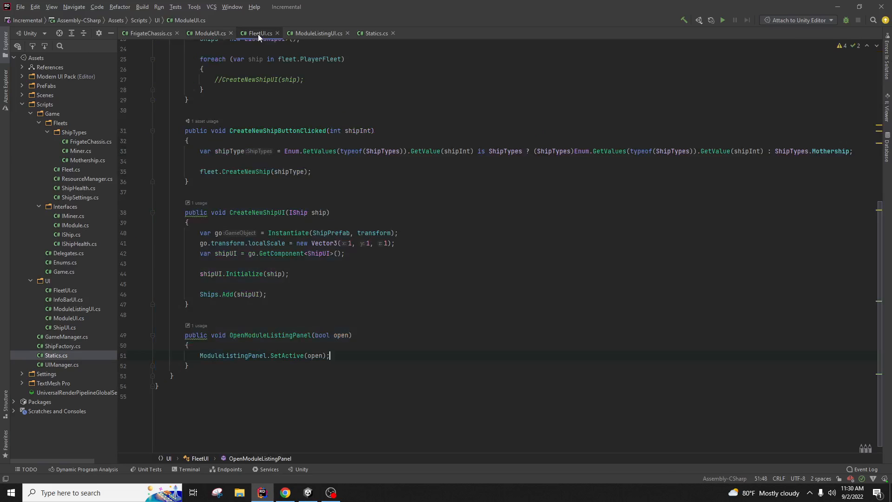
{"action": "left_click", "coordinate": [319, 34]}
{"action": "key", "text": "ctrl+v"}
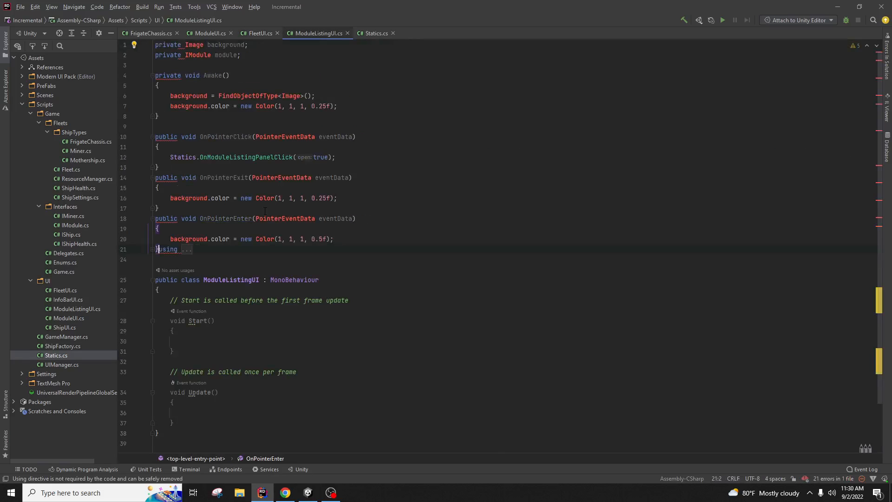
{"action": "key", "text": "ctrl+z"}
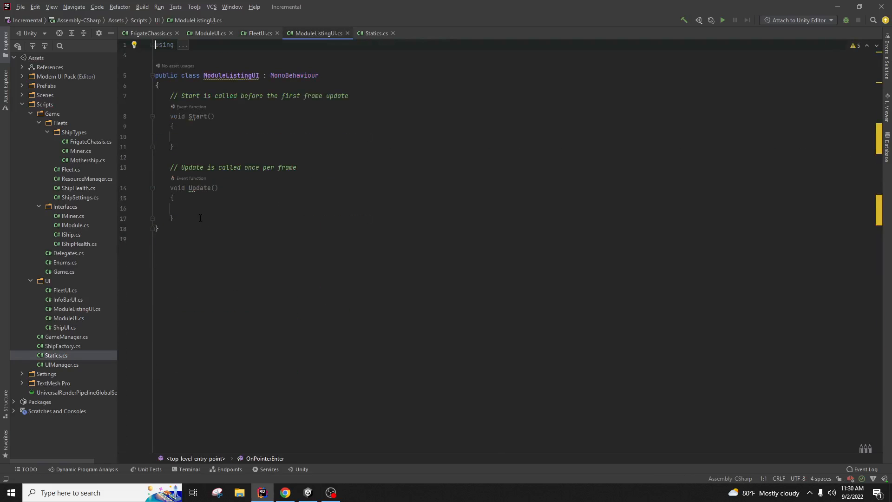
{"action": "left_click_drag", "start_coordinate": [174, 219], "coordinate": [170, 96]}
{"action": "key", "text": "ctrl+v"}
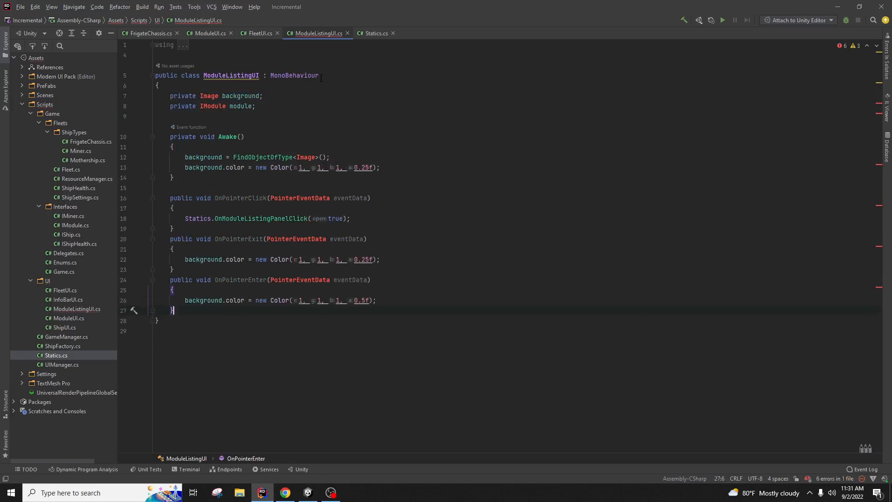
Step: Wrap the class in namespace UI and implement IPointerClickHandler, IPointerExitHandler and IPointerEnterHandler
{"action": "left_click", "coordinate": [251, 76]}
{"action": "key", "text": "alt+Return"}
{"action": "key", "text": "Return"}
{"action": "left_click", "coordinate": [356, 99]}
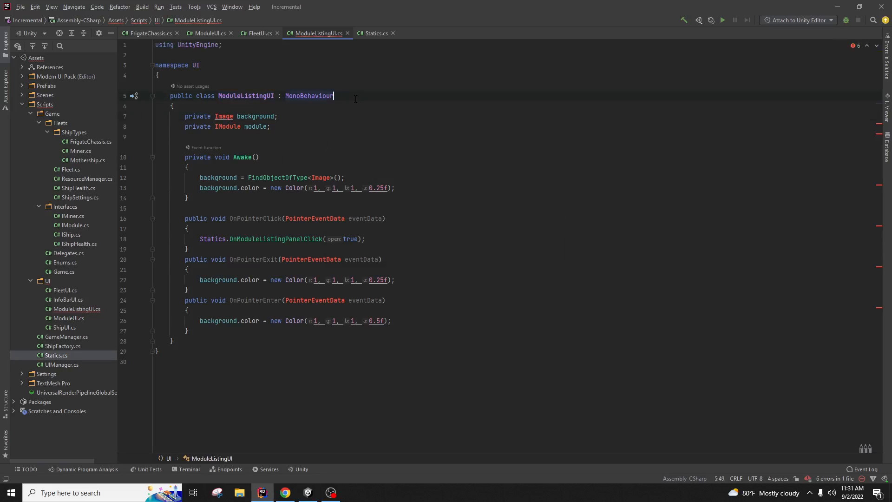
{"action": "type", "text": ", Ipo"}
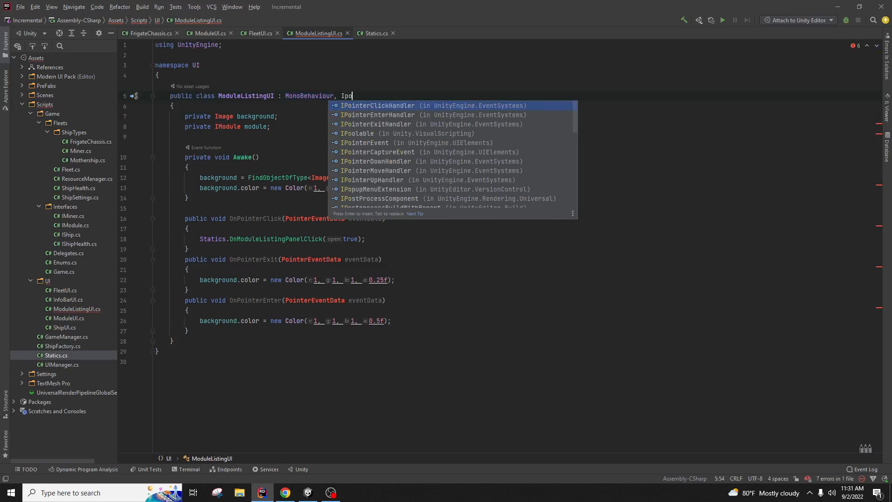
{"action": "key", "text": "Return"}
{"action": "type", "text": ", I"}
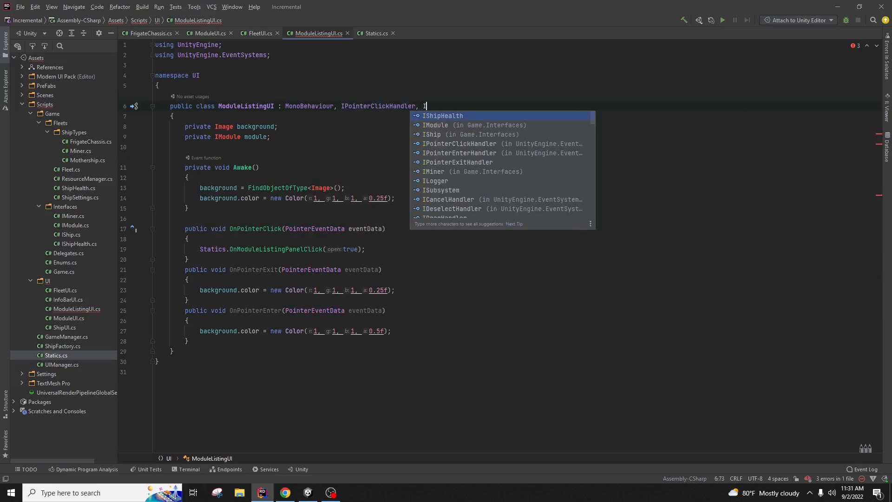
{"action": "type", "text": "po"}
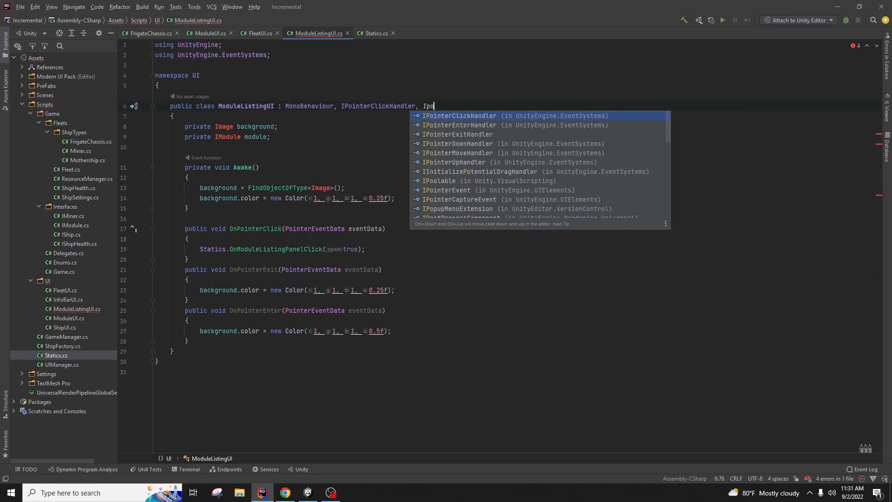
{"action": "key", "text": "Return"}
{"action": "type", "text": ", Ipo"}
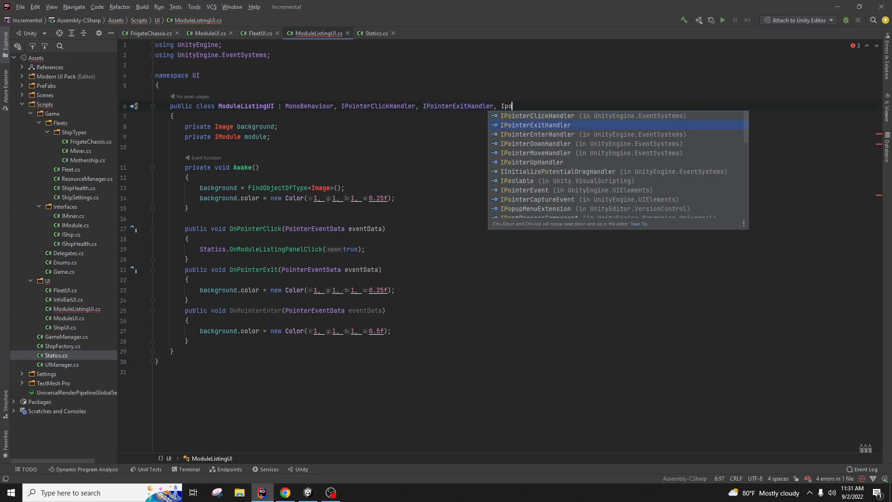
{"action": "key", "text": "Down"}
{"action": "key", "text": "Return"}
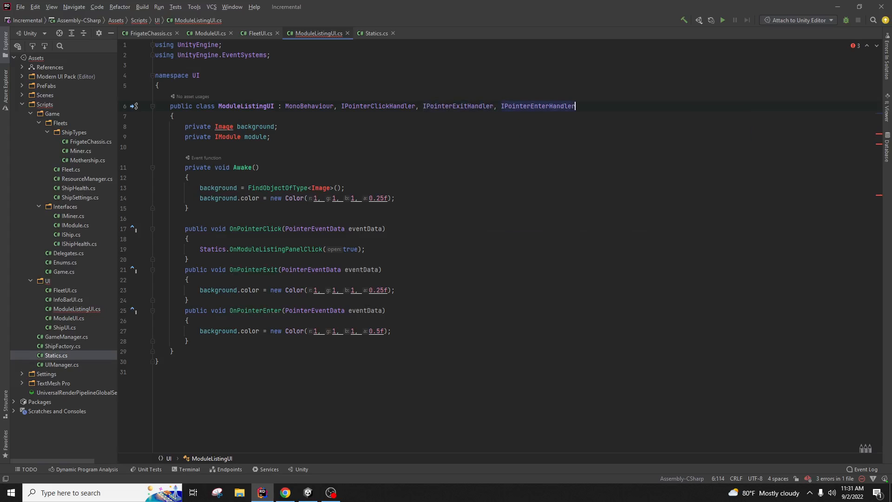
Step: Import Image from UnityEngine.UI and delete the unused IModule module field
{"action": "left_click", "coordinate": [357, 188]}
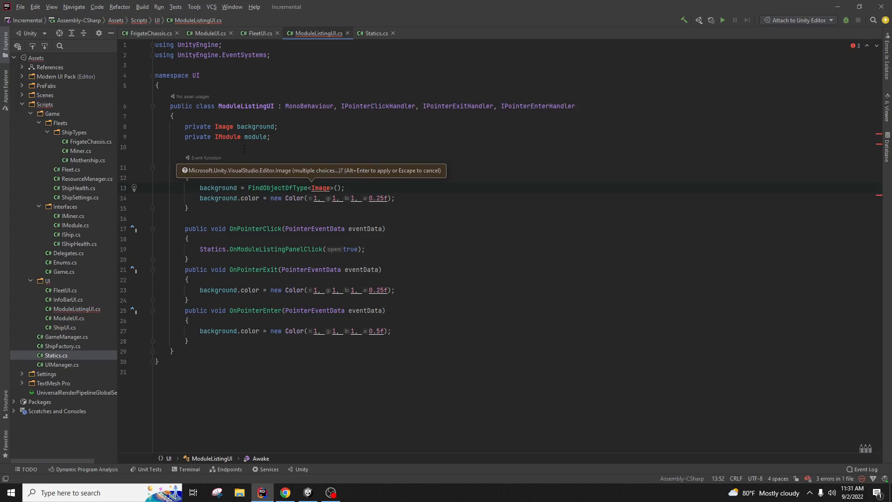
{"action": "right_click", "coordinate": [231, 127]}
{"action": "left_click", "coordinate": [233, 128]}
{"action": "mouse_move", "coordinate": [215, 139]}
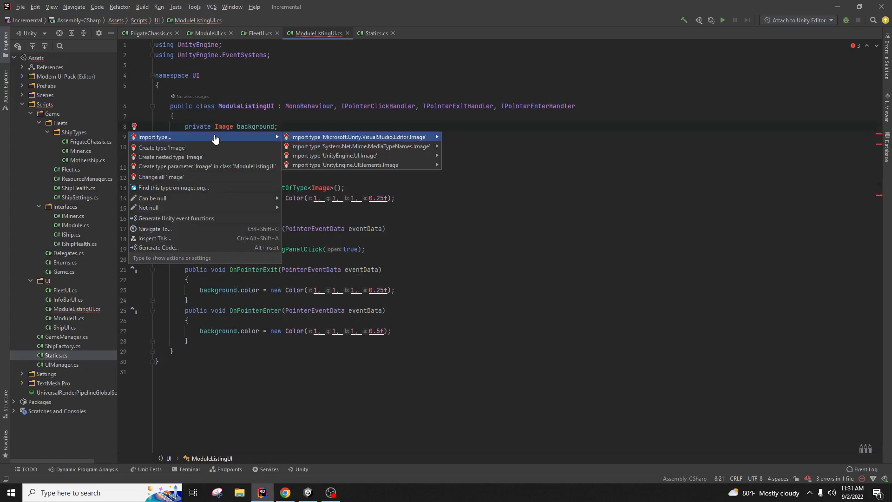
{"action": "left_click", "coordinate": [308, 157]}
{"action": "left_click_drag", "start_coordinate": [278, 148], "coordinate": [285, 140]}
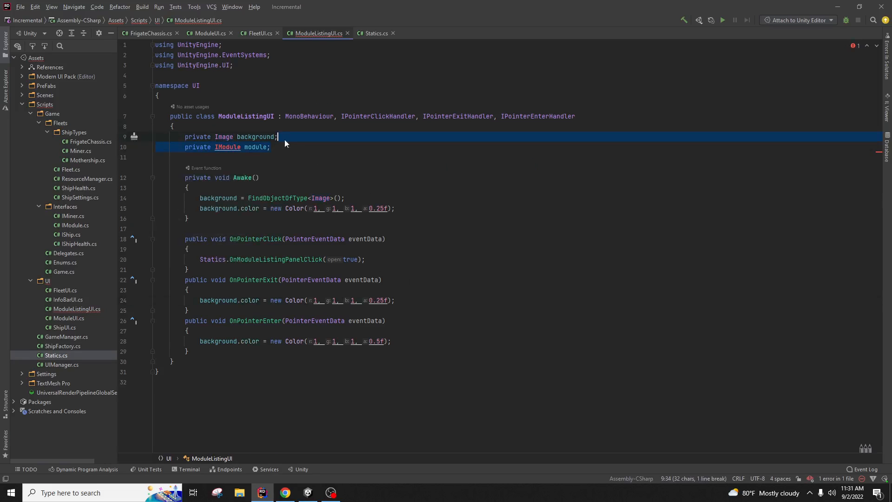
{"action": "key", "text": "BackSpace"}
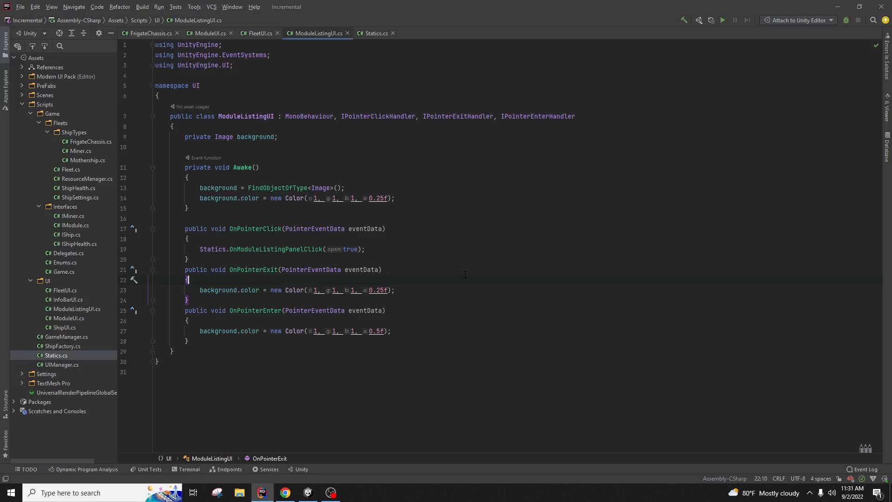
{"action": "left_click", "coordinate": [453, 270]}
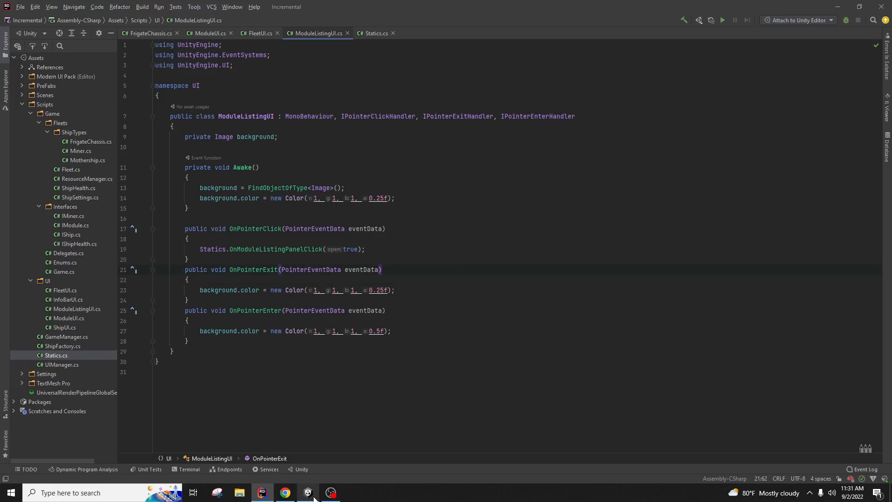
{"action": "mouse_move", "coordinate": [309, 498]}
{"action": "left_click", "coordinate": [307, 451]}
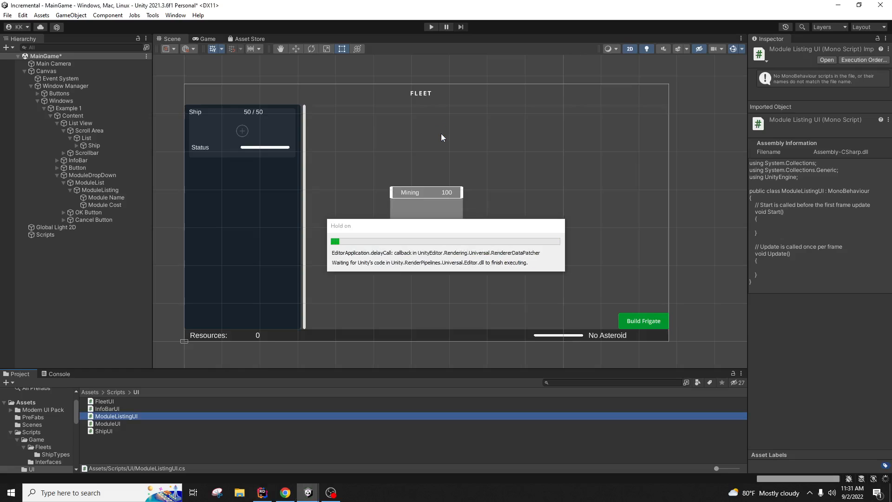
Step: After a quick test run, add the ModuleListingUI script to ModuleListing and check the Console
{"action": "left_click", "coordinate": [431, 27]}
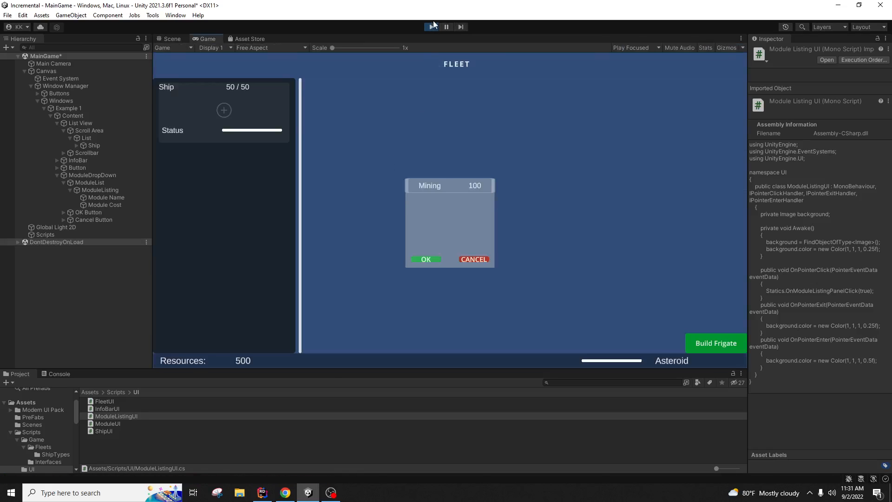
{"action": "left_click", "coordinate": [433, 26]}
{"action": "left_click", "coordinate": [99, 190]}
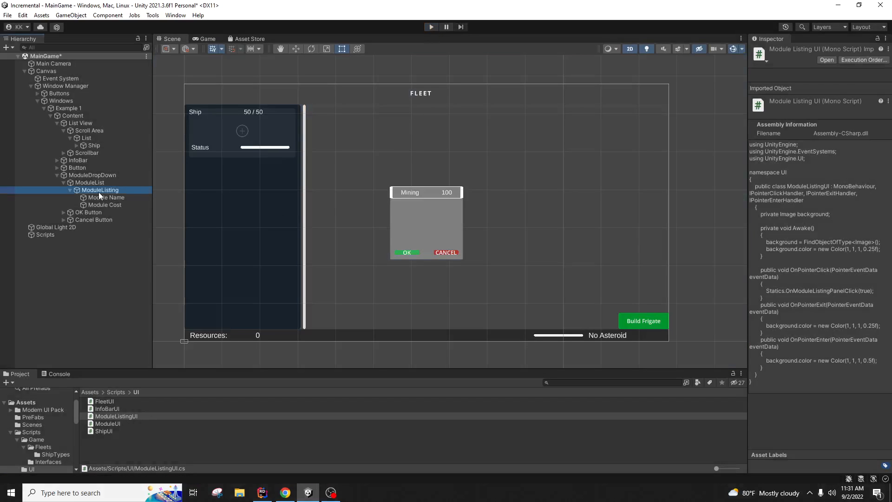
{"action": "left_click_drag", "start_coordinate": [125, 415], "coordinate": [809, 325]}
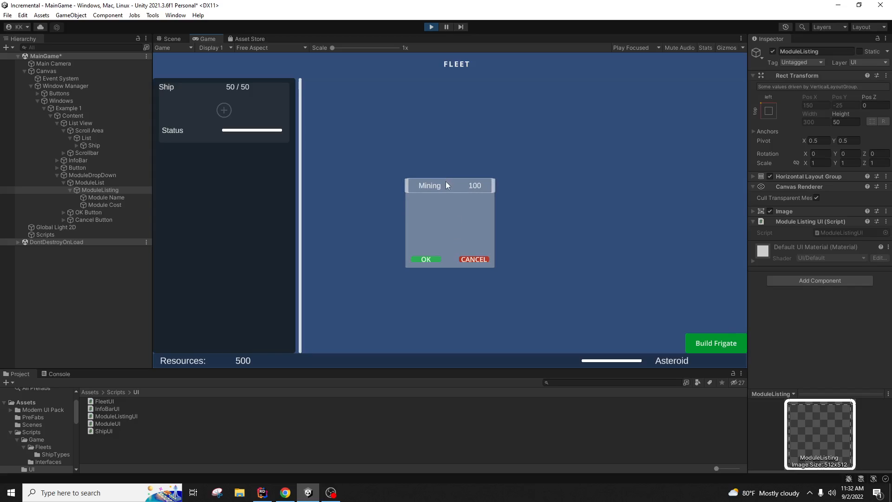
{"action": "left_click", "coordinate": [59, 374]}
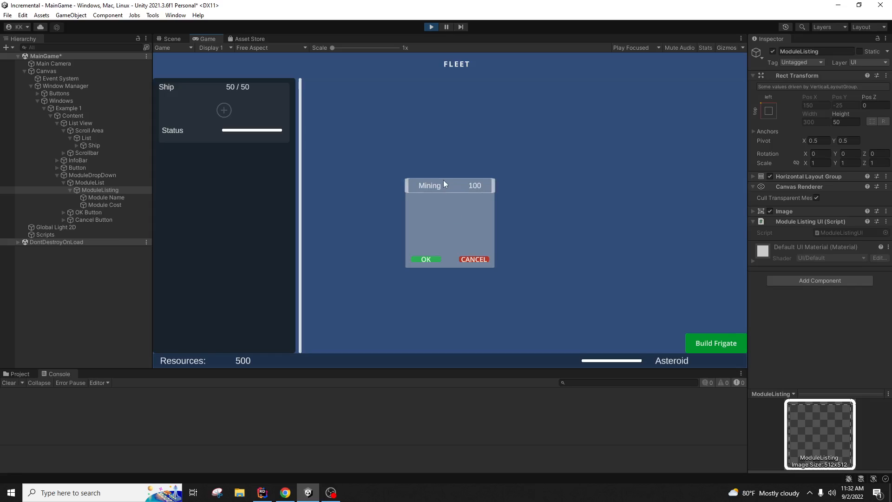
{"action": "left_click", "coordinate": [264, 494]}
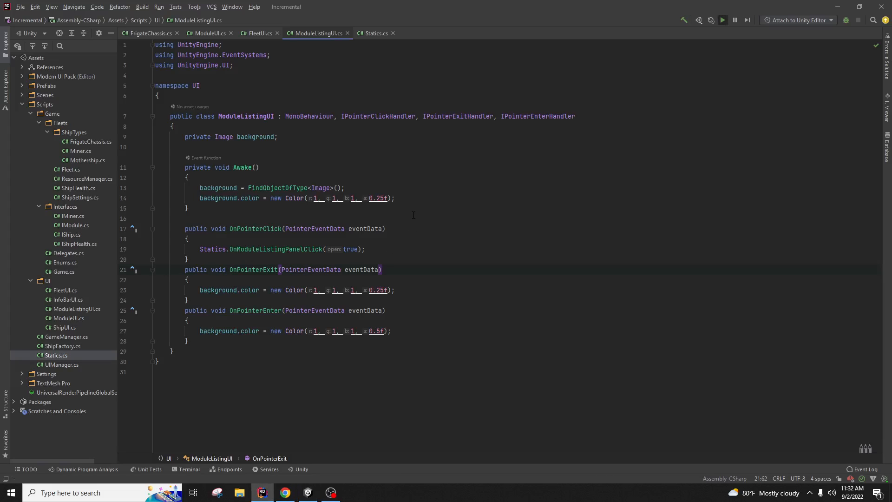
Step: Delete the Statics.OnModuleListingPanelClick(true) line from OnPointerClick so the handler is empty, then go back to Unity
{"action": "left_click_drag", "start_coordinate": [402, 246], "coordinate": [199, 250]}
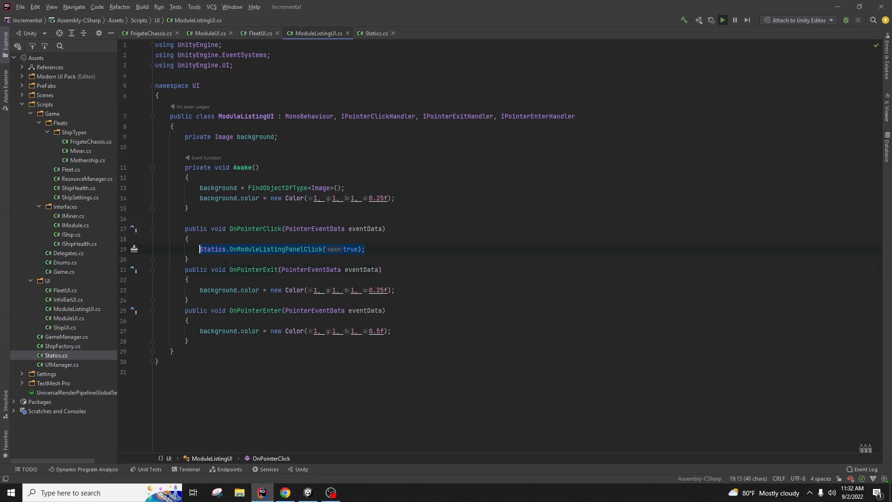
{"action": "key", "text": "Delete"}
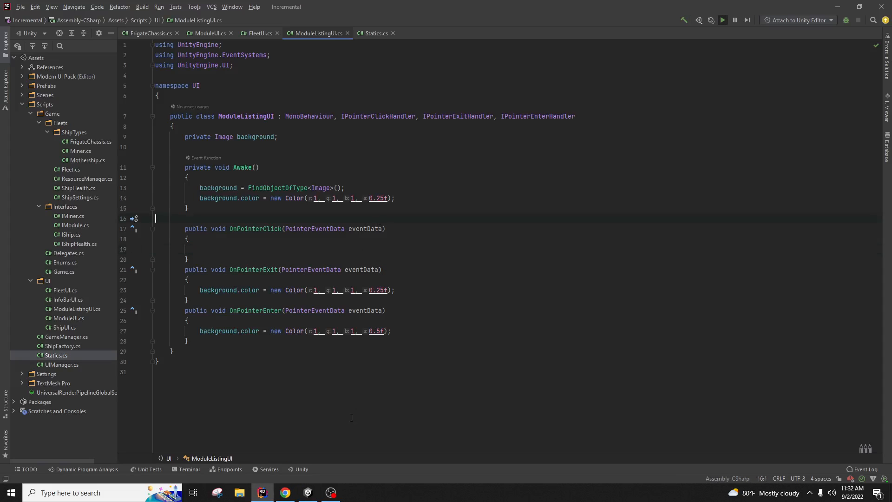
{"action": "left_click", "coordinate": [308, 492]}
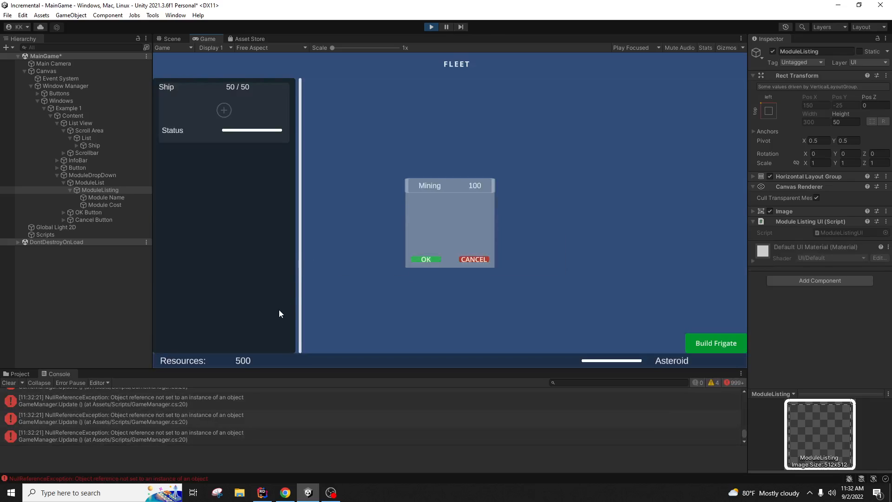
Step: Exit Play mode after the script reload and select ModuleListing in the Hierarchy
{"action": "left_click", "coordinate": [431, 27]}
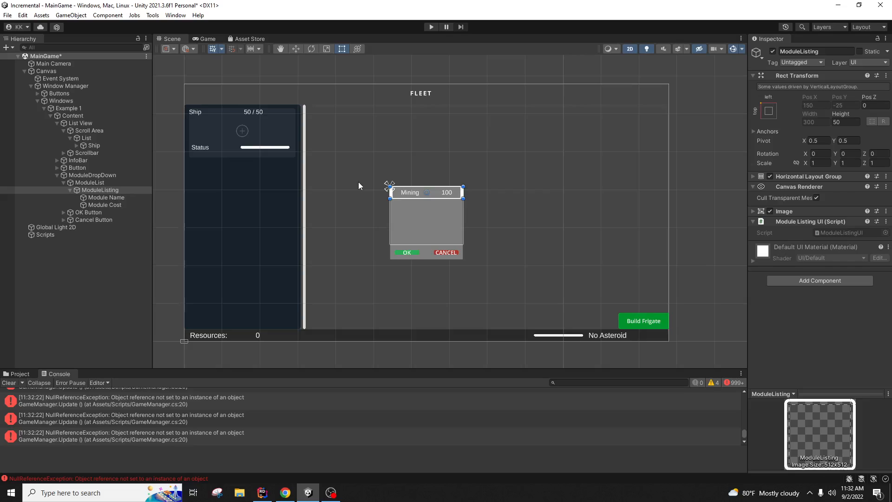
{"action": "left_click", "coordinate": [88, 190]}
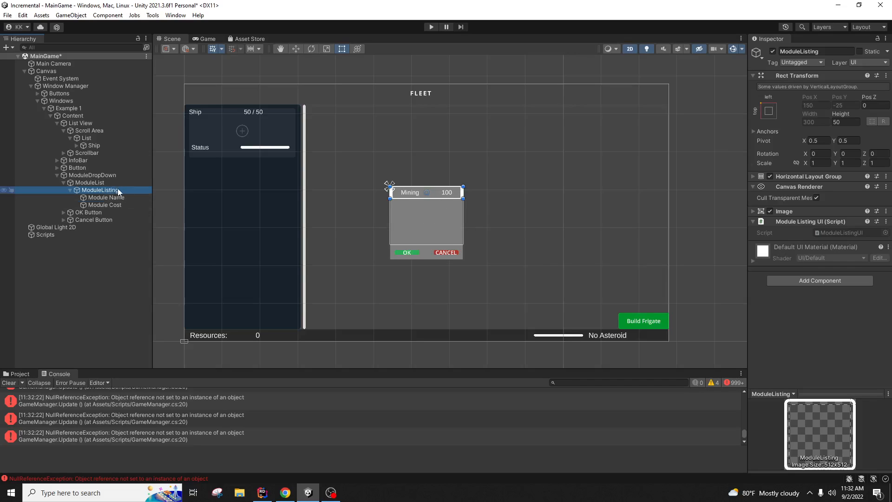
Step: Duplicate the ModuleListing row and try Upper Center, then Upper Left child alignment on ModuleList
{"action": "key", "text": "ctrl+d"}
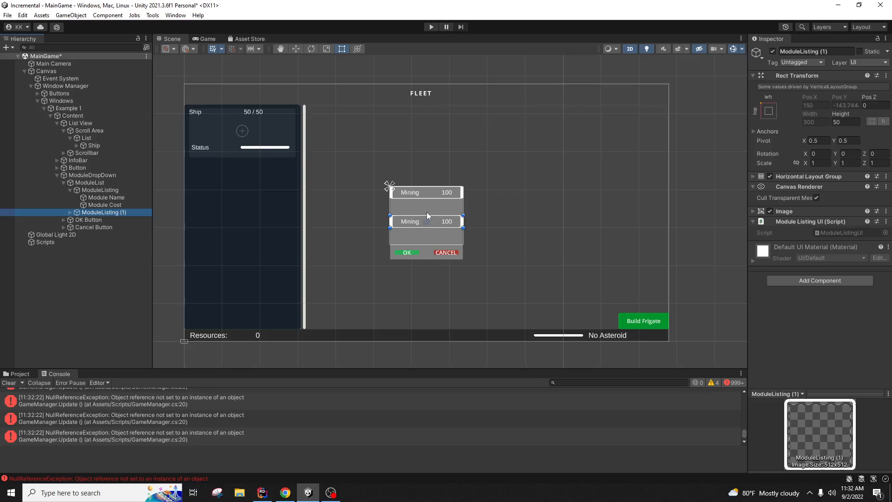
{"action": "left_click", "coordinate": [115, 192]}
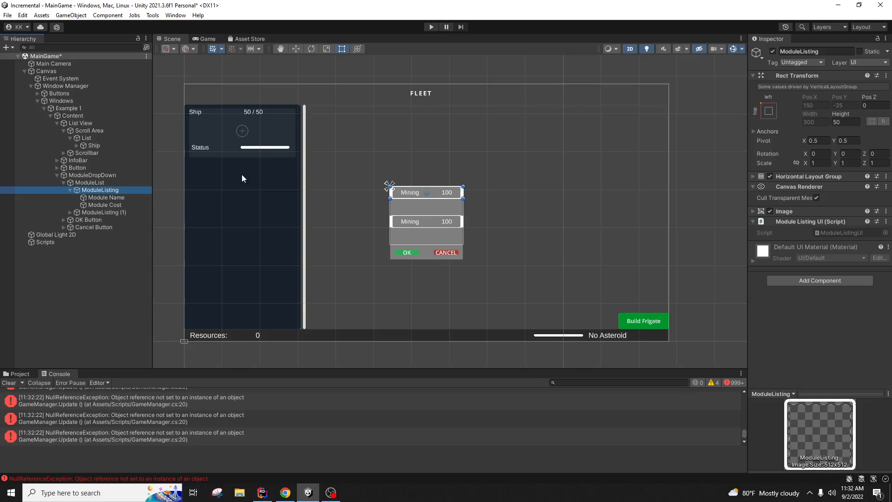
{"action": "left_click", "coordinate": [116, 183]}
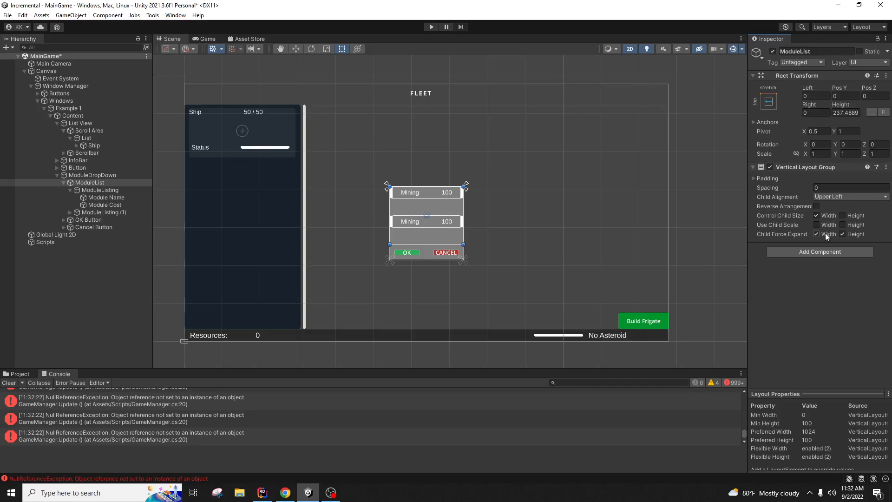
{"action": "left_click", "coordinate": [833, 198]}
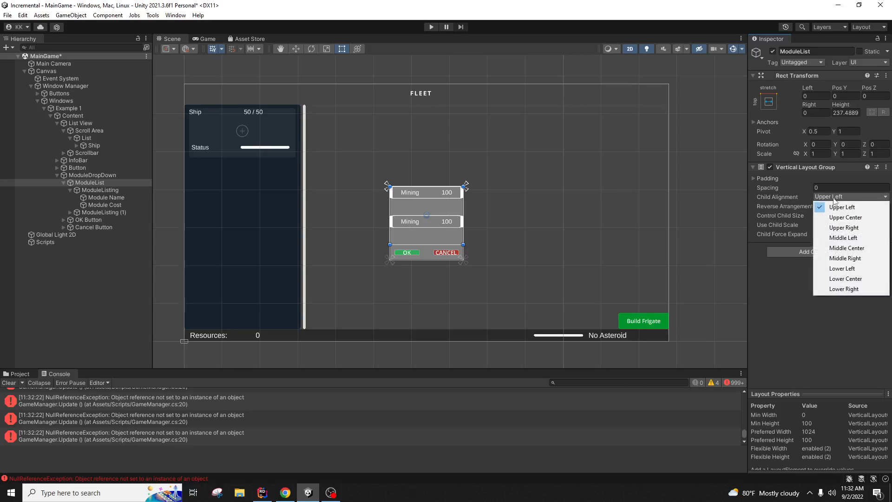
{"action": "left_click", "coordinate": [837, 217]}
{"action": "left_click", "coordinate": [833, 199]}
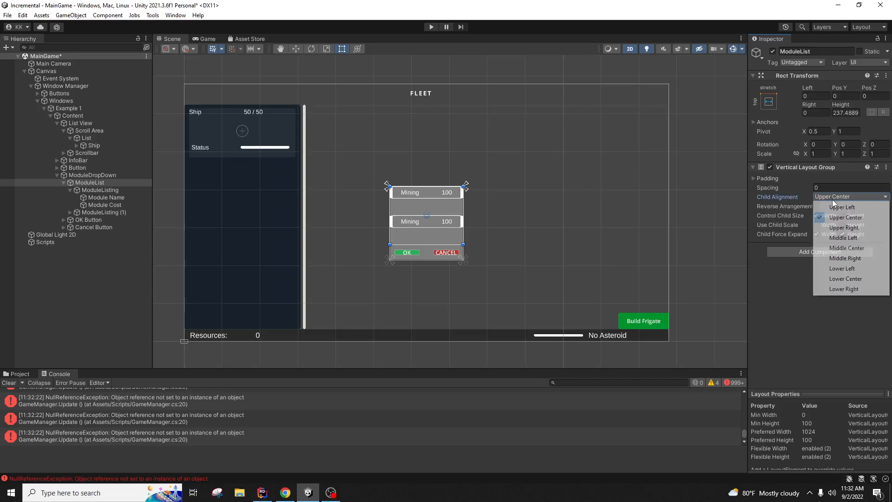
{"action": "left_click", "coordinate": [835, 209]}
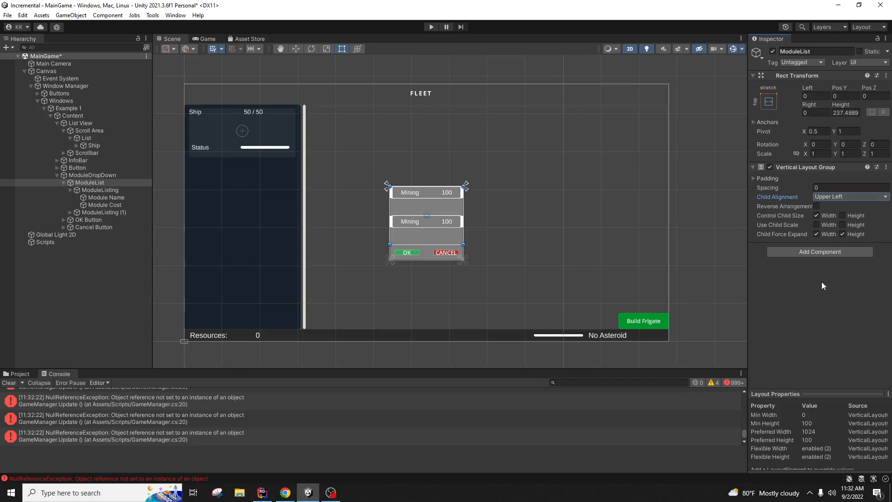
Step: Set ModuleList's Child Alignment to Middle Left and toggle Control Child Size Height on, then off
{"action": "left_click", "coordinate": [123, 214]}
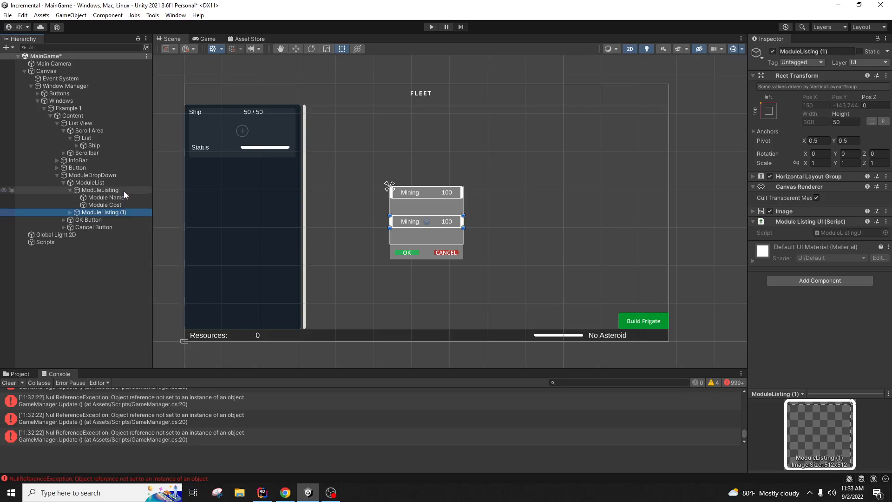
{"action": "left_click", "coordinate": [123, 191]}
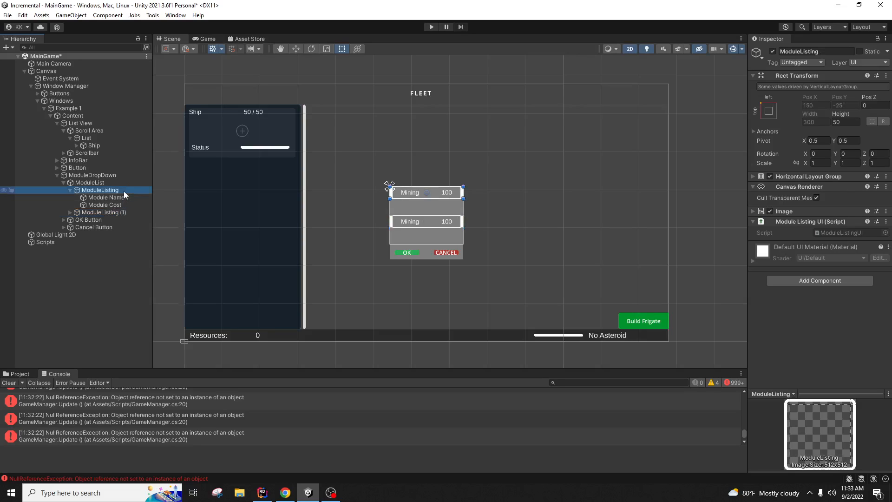
{"action": "left_click", "coordinate": [123, 182]}
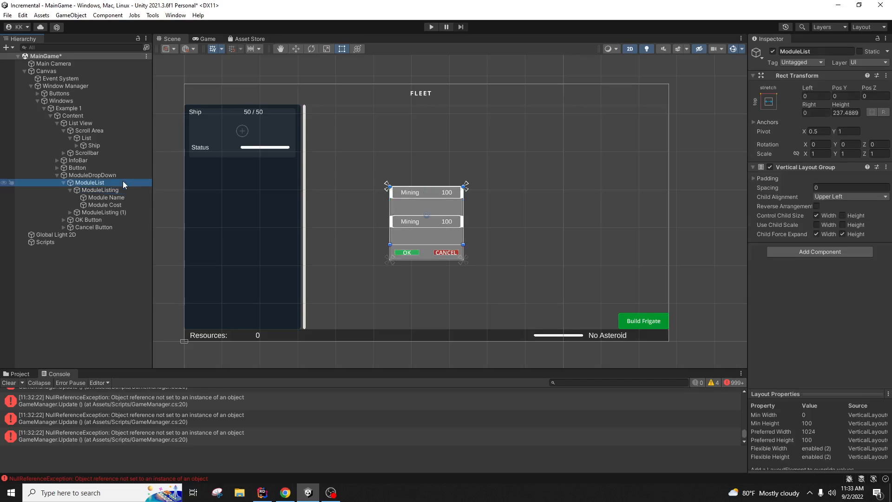
{"action": "left_click", "coordinate": [836, 197]}
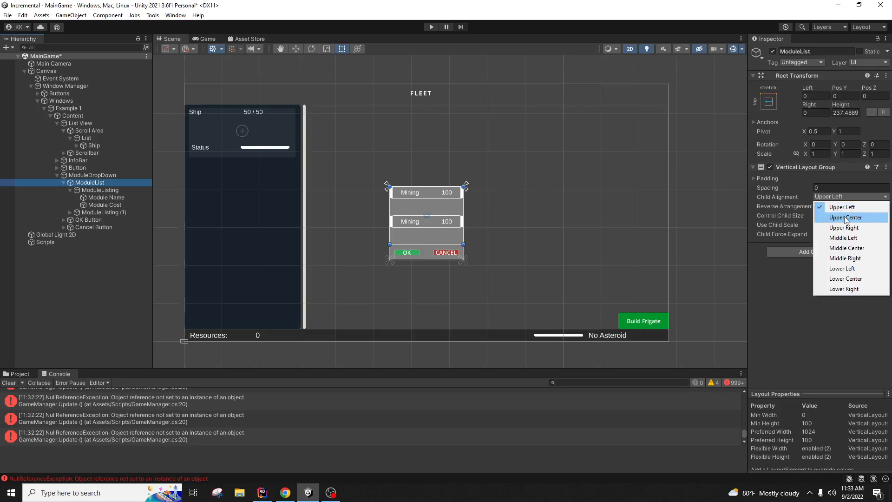
{"action": "left_click", "coordinate": [845, 237]}
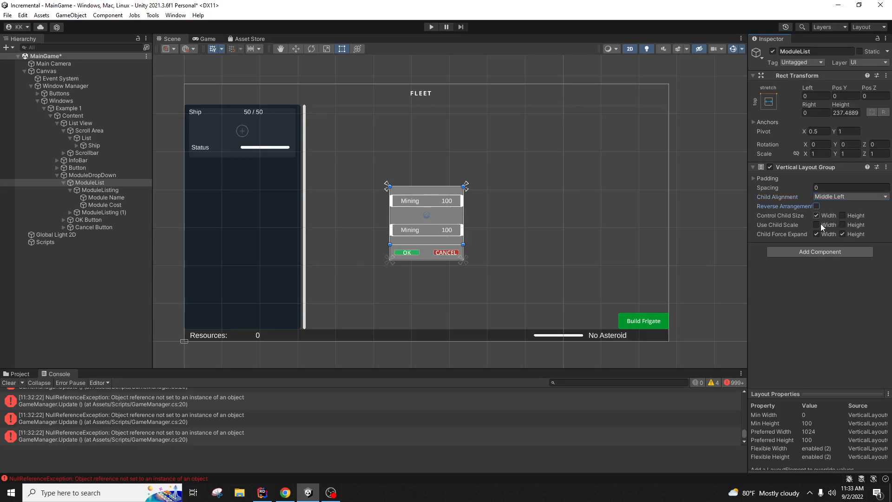
{"action": "left_click", "coordinate": [843, 215]}
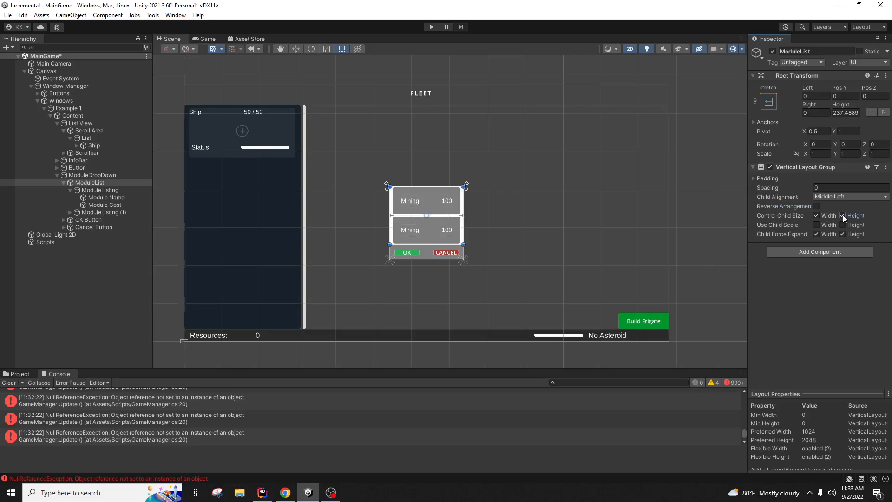
{"action": "left_click", "coordinate": [843, 215]}
Step: Turn off Child Force Expand Height and set both ModuleListing rows' Height to 50
{"action": "left_click", "coordinate": [843, 234]}
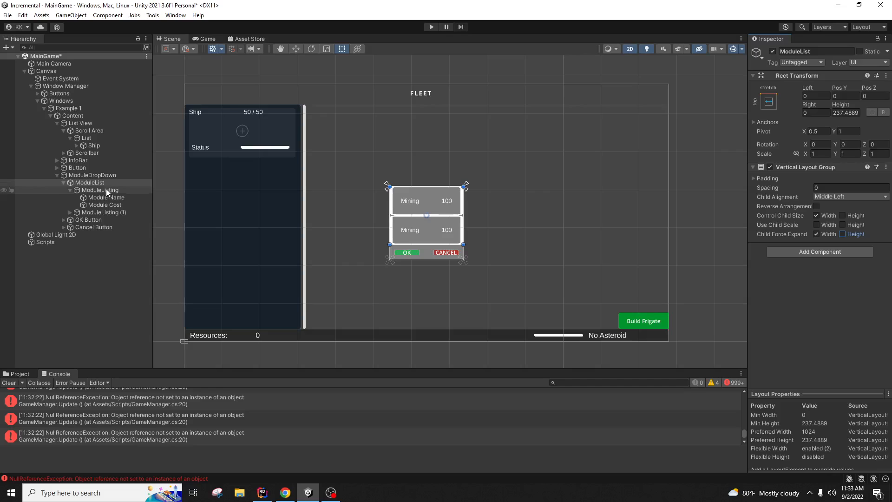
{"action": "left_click", "coordinate": [107, 212]}
{"action": "left_click", "coordinate": [844, 122]}
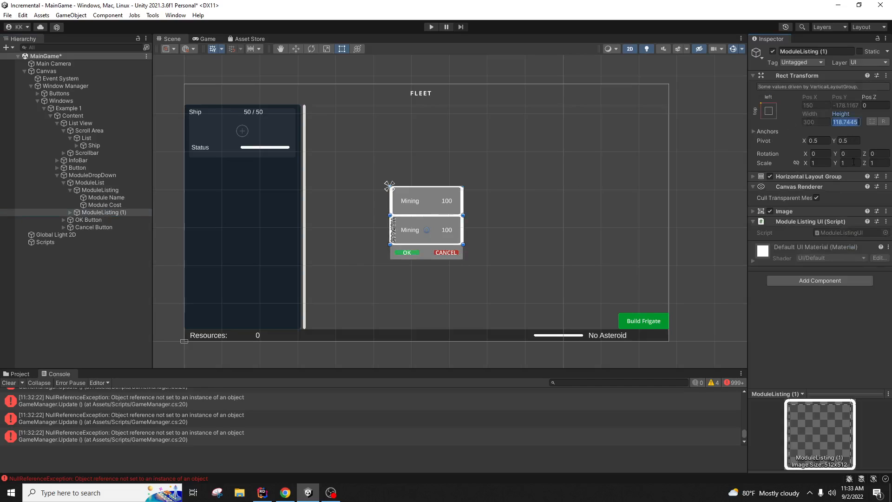
{"action": "type", "text": "50"}
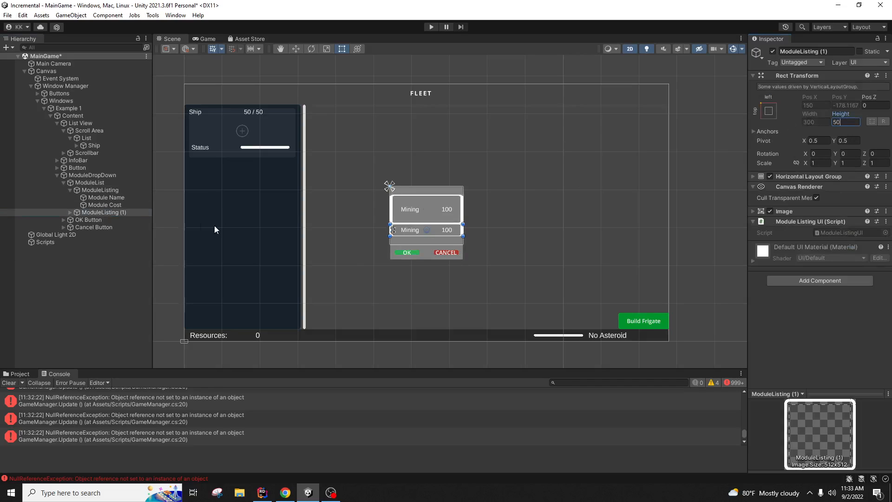
{"action": "left_click", "coordinate": [122, 191]}
{"action": "left_click", "coordinate": [856, 121]}
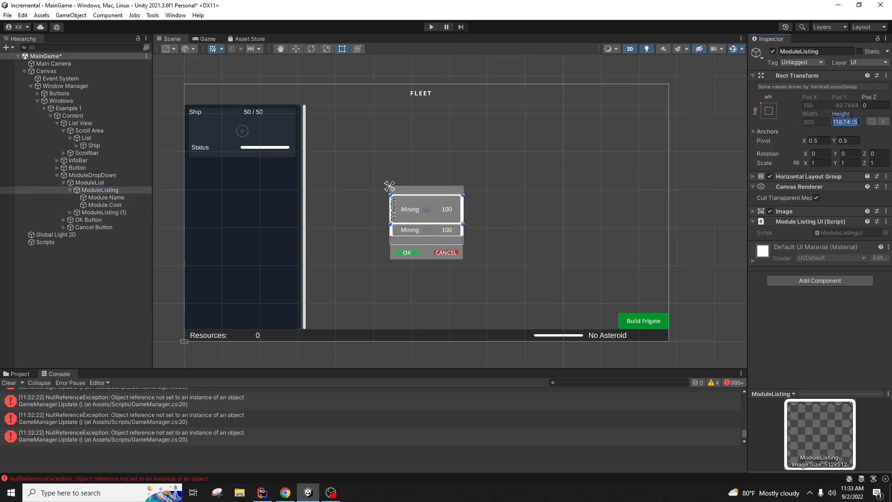
{"action": "type", "text": "50"}
Step: Set ModuleList's Child Alignment to Upper Left and duplicate the second listing
{"action": "left_click", "coordinate": [107, 183]}
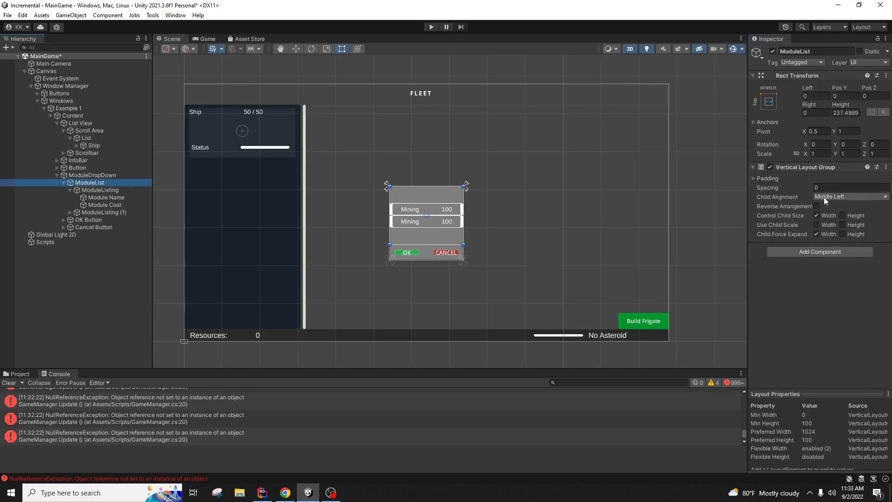
{"action": "left_click", "coordinate": [824, 197]}
{"action": "left_click", "coordinate": [830, 207]}
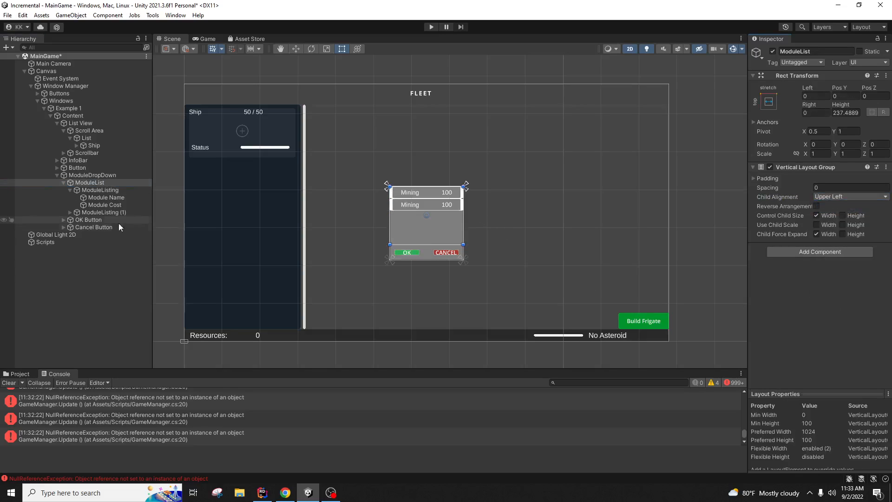
{"action": "left_click", "coordinate": [111, 213]}
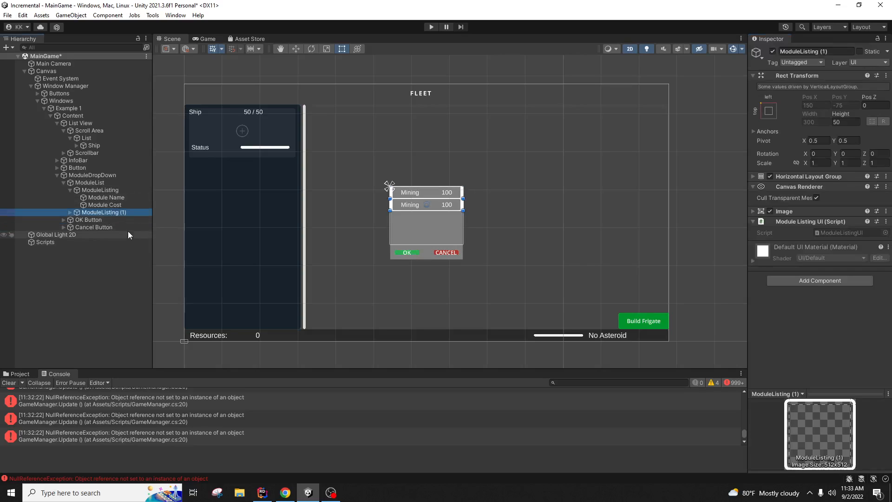
{"action": "key", "text": "ctrl+d"}
{"action": "key", "text": "ctrl+d"}
Step: Delete the fourth, third and second ModuleListing rows, leaving one Mining 100 entry selected
{"action": "left_click", "coordinate": [116, 284]}
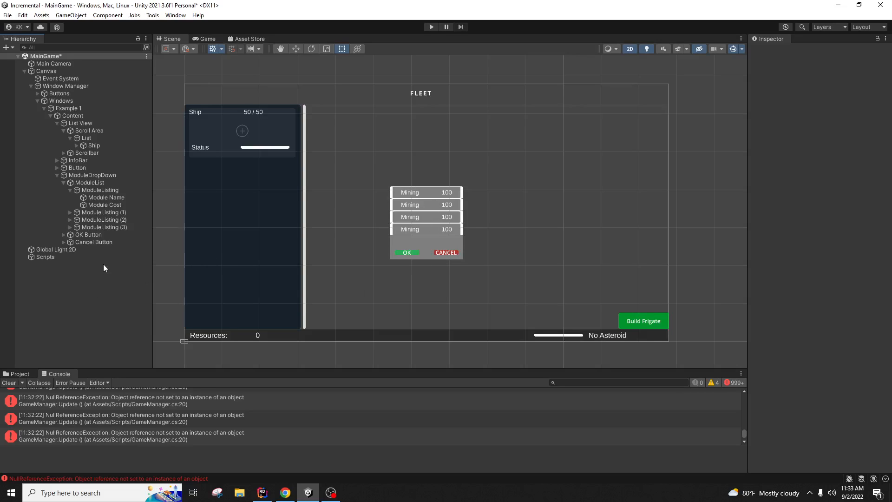
{"action": "left_click", "coordinate": [112, 227]}
{"action": "key", "text": "Delete"}
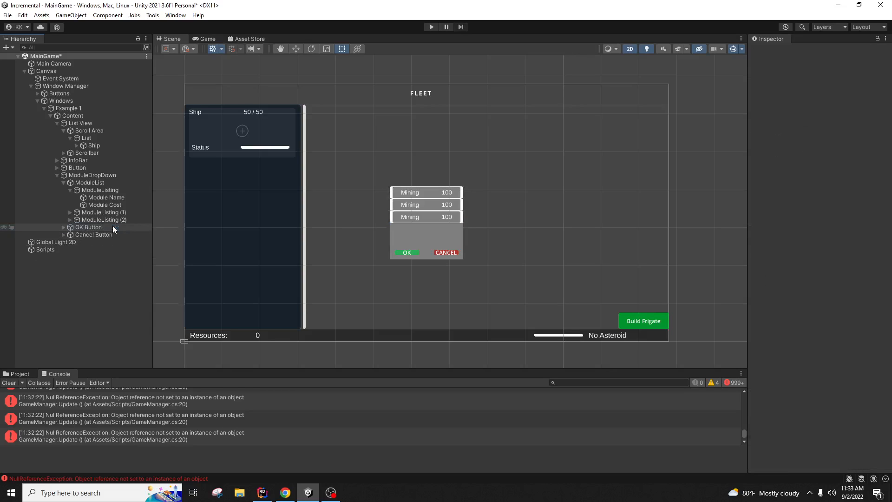
{"action": "left_click", "coordinate": [107, 222]}
{"action": "key", "text": "Delete"}
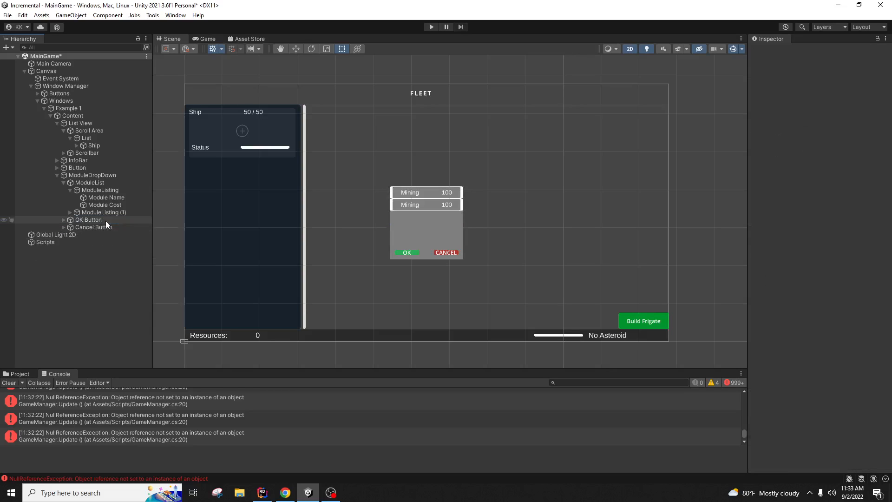
{"action": "left_click", "coordinate": [102, 213]}
{"action": "key", "text": "Delete"}
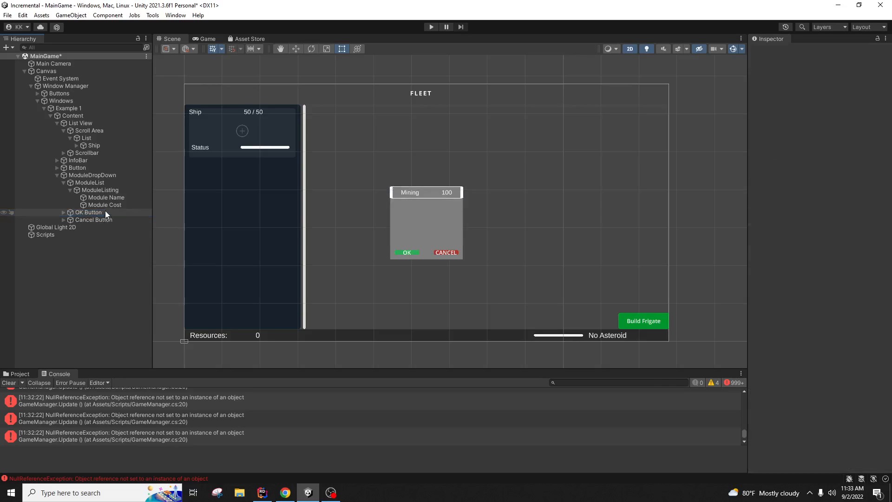
{"action": "left_click", "coordinate": [113, 198]}
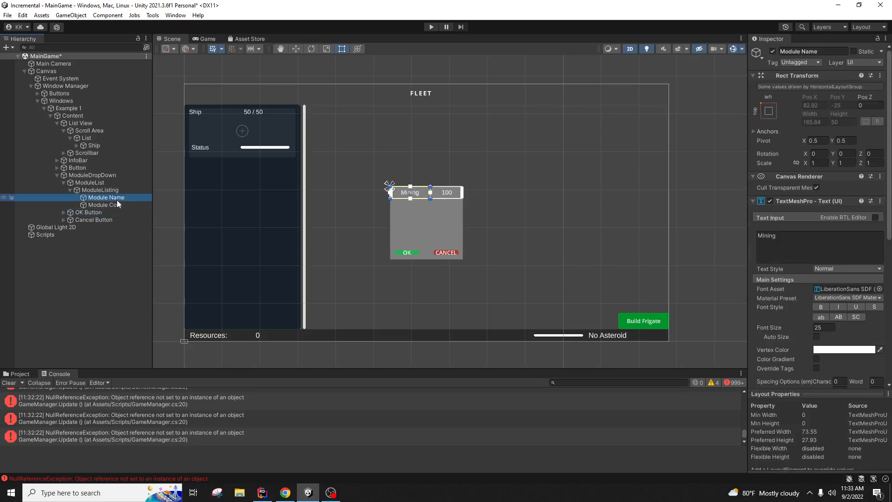
{"action": "scroll", "coordinate": [807, 315], "scroll_direction": "down", "scroll_amount": 6}
{"action": "scroll", "coordinate": [810, 319], "scroll_direction": "down", "scroll_amount": 3}
{"action": "scroll", "coordinate": [809, 319], "scroll_direction": "up", "scroll_amount": 10}
{"action": "left_click", "coordinate": [125, 190]}
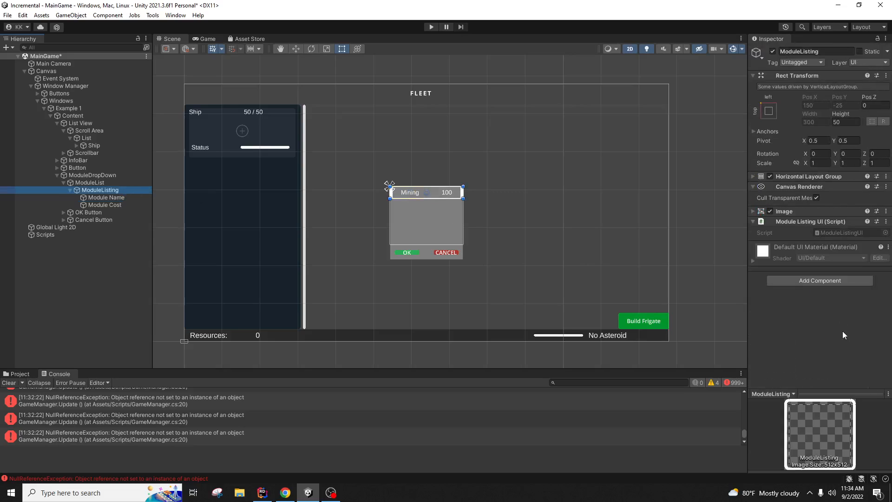
Step: In ModuleListingUI.cs, add 'public TextMeshProUGUI ModuleCost;' below the background field
{"action": "left_click", "coordinate": [262, 493]}
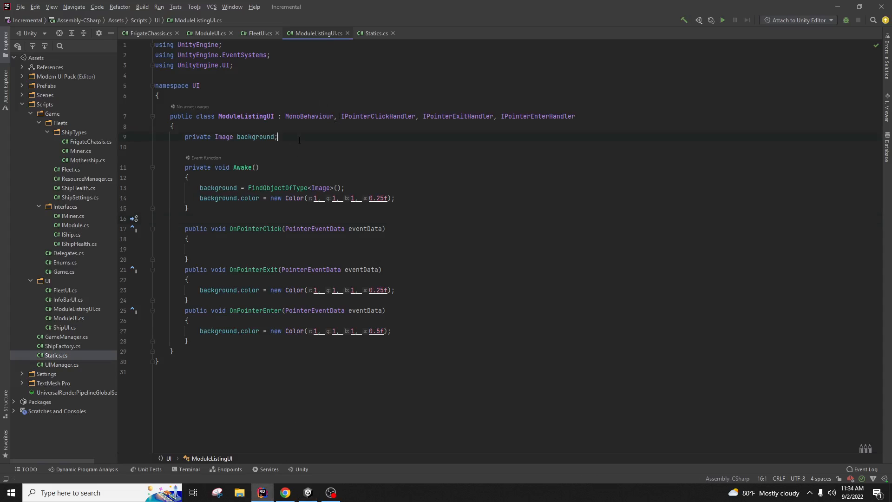
{"action": "key", "text": "Return"}
{"action": "key", "text": "Return"}
{"action": "type", "text": "[ImageEffectUsesCommandBuffer];"}
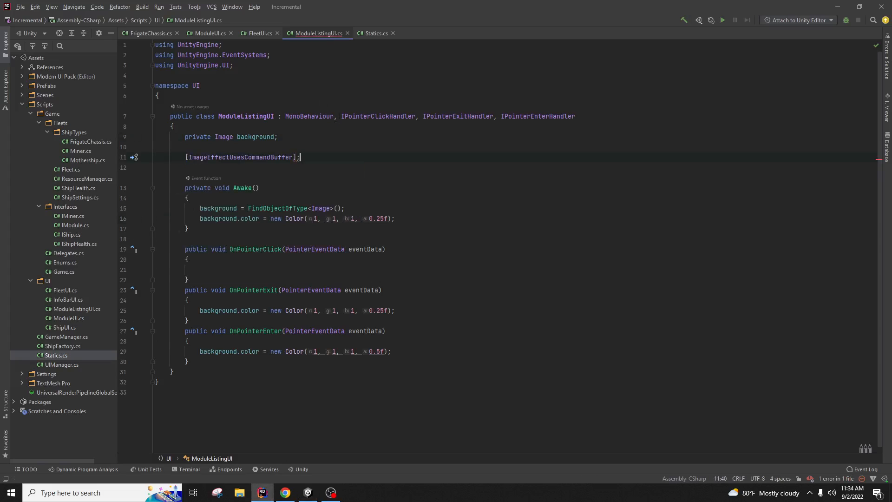
{"action": "key", "text": "BackSpace"}
{"action": "key", "text": "BackSpace"}
{"action": "key", "text": "BackSpace"}
{"action": "key", "text": "shift+Home"}
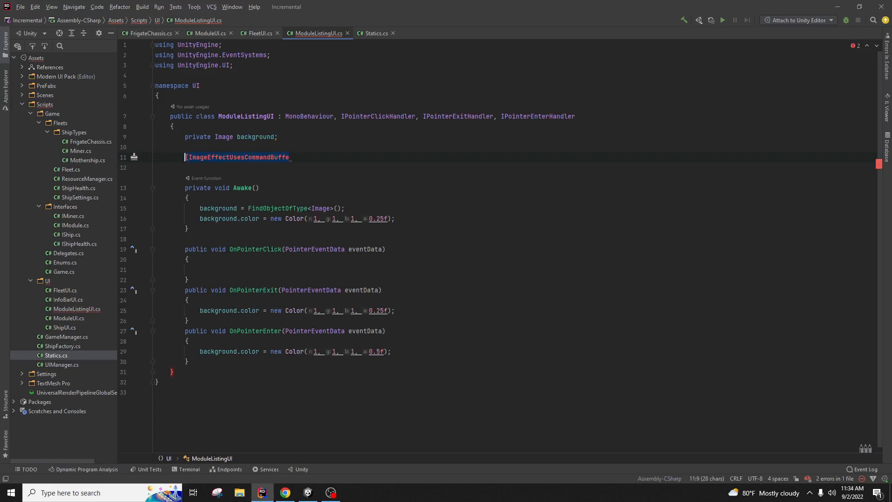
{"action": "type", "text": "public Te"}
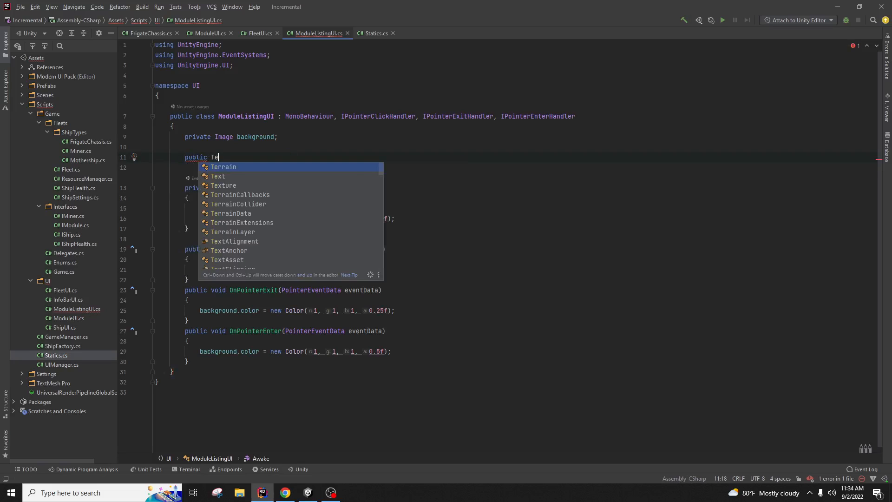
{"action": "type", "text": "xtMeshProUGUI"}
{"action": "key", "text": "Down"}
{"action": "key", "text": "Down"}
{"action": "key", "text": "Return"}
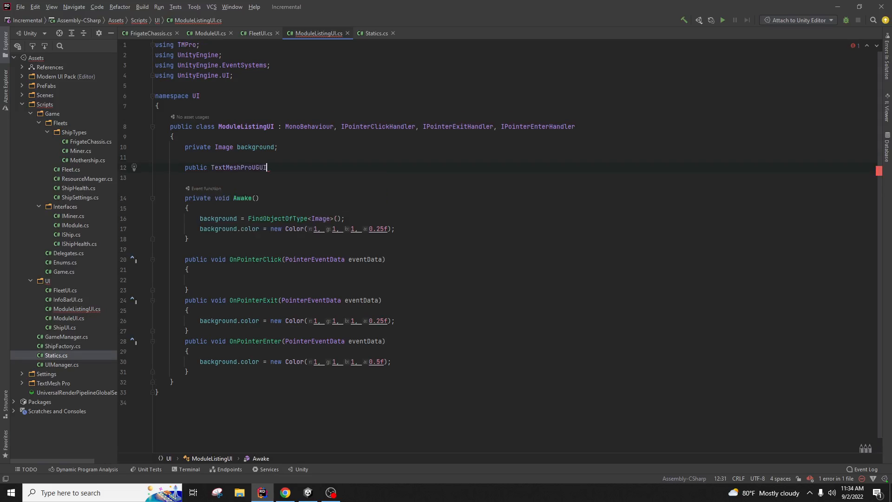
{"action": "type", "text": "ModuleCost;"}
Step: Start a second TextMeshProUGUI field by pasting a copy of the ModuleCost declaration above it
{"action": "key", "text": "Return"}
{"action": "type", "text": "publi"}
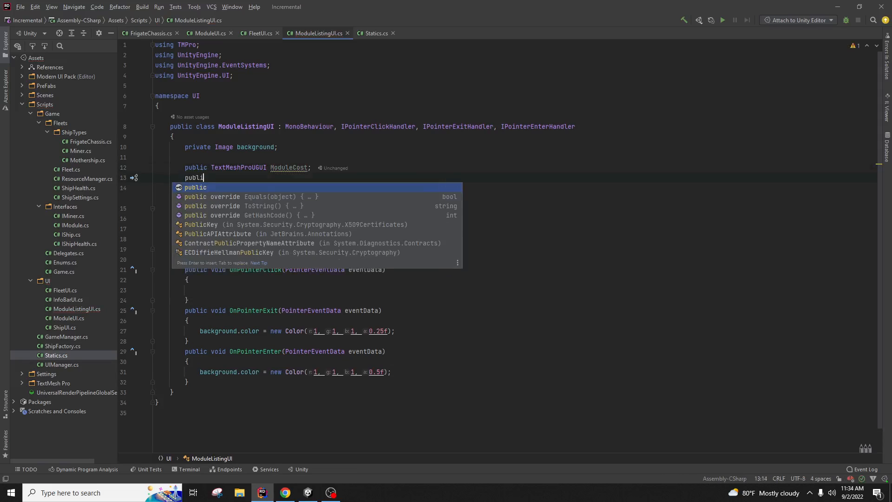
{"action": "type", "text": "c Textmes"}
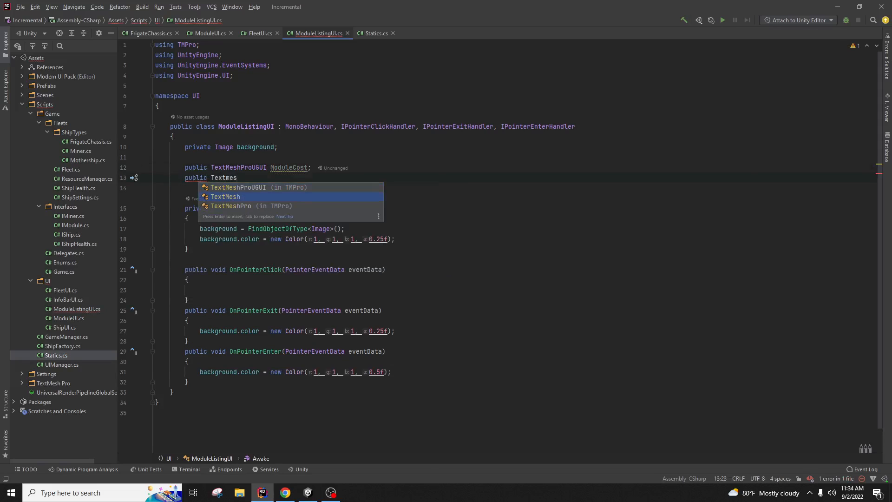
{"action": "key", "text": "Up"}
{"action": "key", "text": "Return"}
{"action": "type", "text": "Module"}
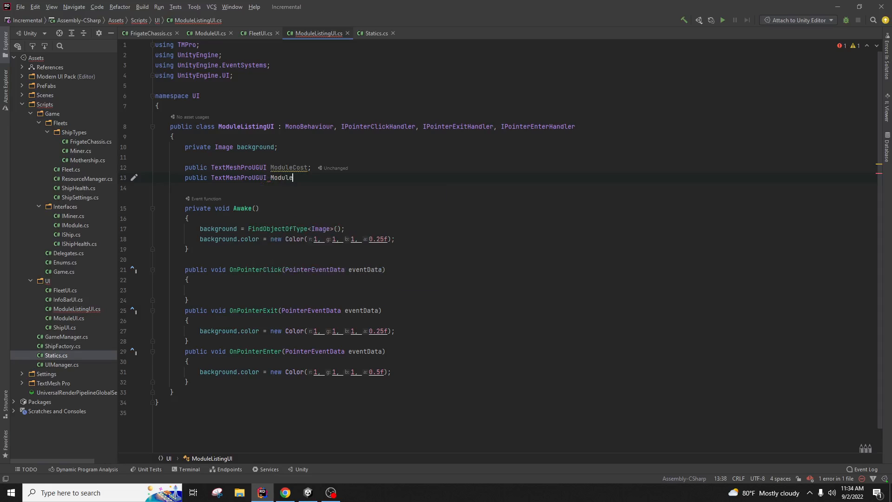
{"action": "type", "text": "Name;"}
{"action": "key", "text": "shift+Home"}
{"action": "key", "text": "shift+Home"}
{"action": "key", "text": "BackSpace"}
{"action": "key", "text": "BackSpace"}
{"action": "key", "text": "ctrl+c"}
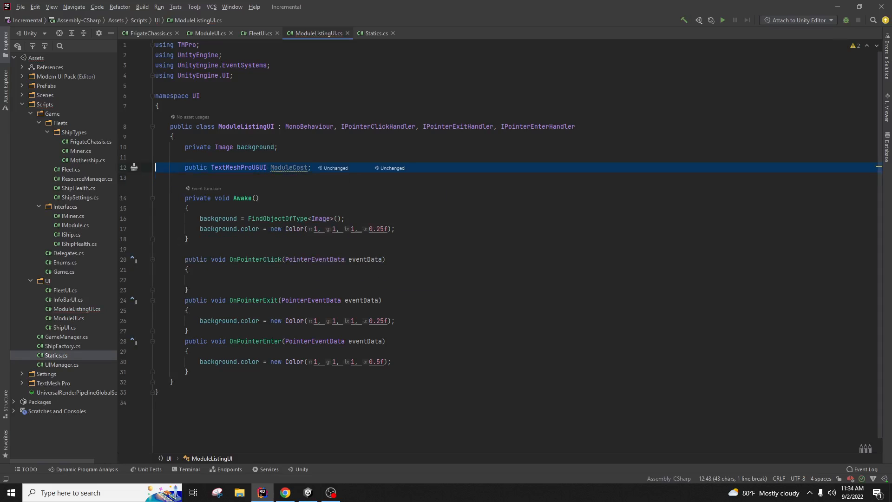
{"action": "key", "text": "Up"}
{"action": "key", "text": "ctrl+b"}
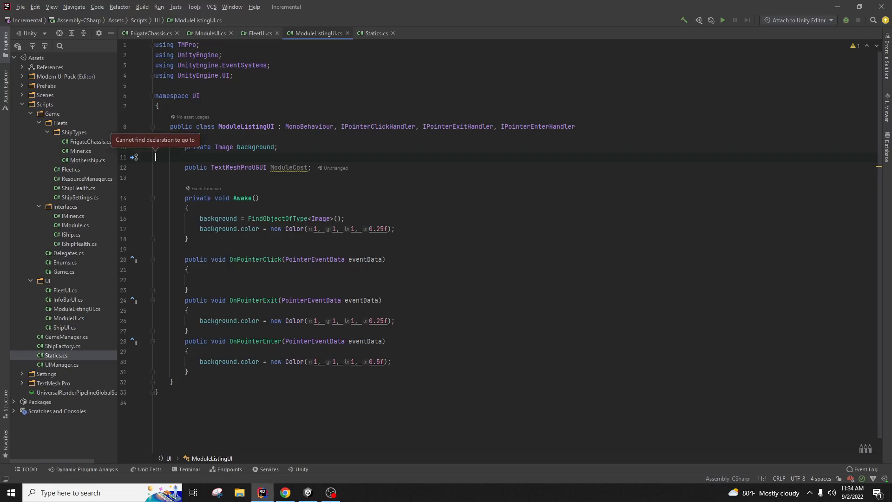
{"action": "key", "text": "ctrl+v"}
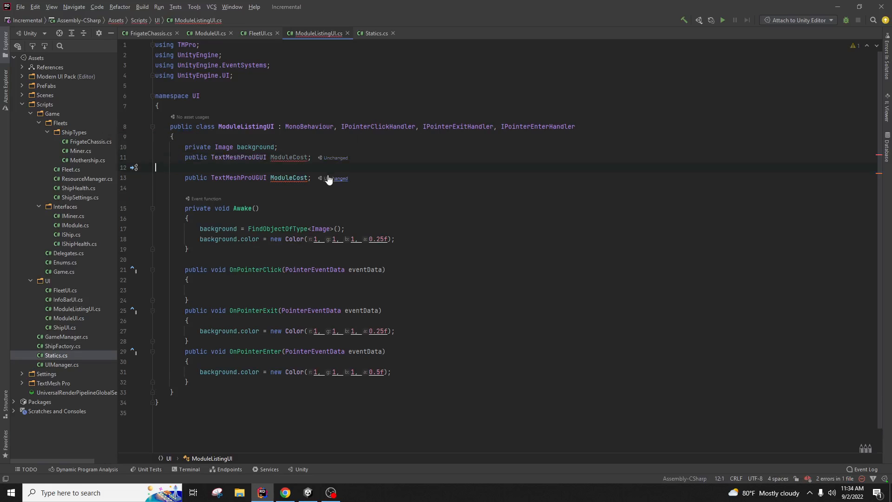
Step: Rename the copied field to ModuleName, tidy the blank lines, and return to Unity
{"action": "key", "text": "Return"}
{"action": "key", "text": "Down"}
{"action": "key", "text": "Down"}
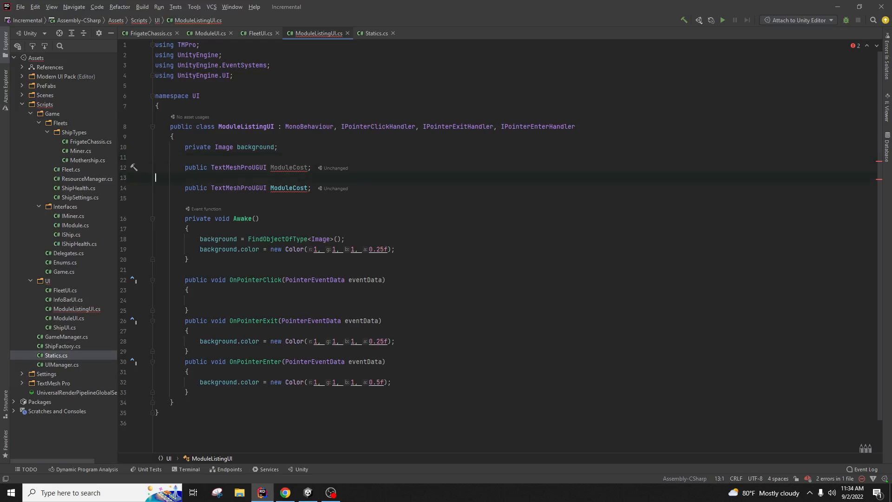
{"action": "key", "text": "BackSpace"}
{"action": "key", "text": "Left"}
{"action": "key", "text": "BackSpace"}
{"action": "key", "text": "BackSpace"}
{"action": "key", "text": "BackSpace"}
{"action": "key", "text": "BackSpace"}
{"action": "type", "text": "Name"}
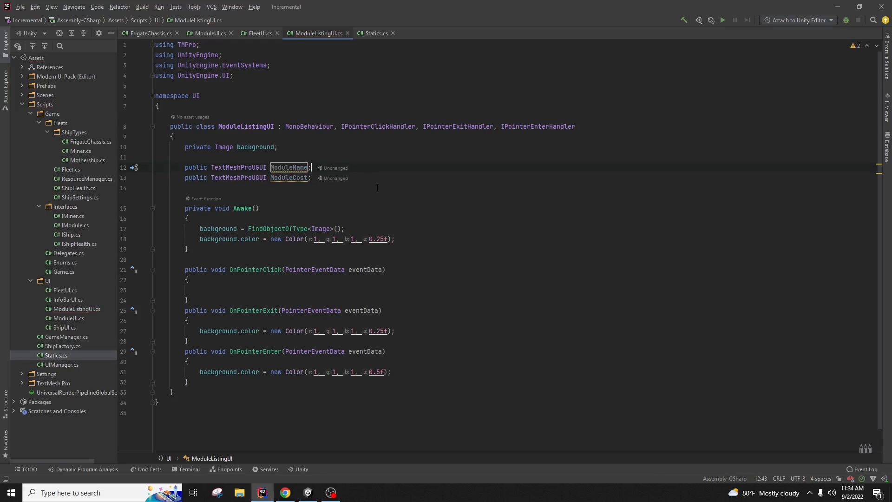
{"action": "key", "text": "Down"}
{"action": "key", "text": "Down"}
{"action": "left_click", "coordinate": [308, 492]}
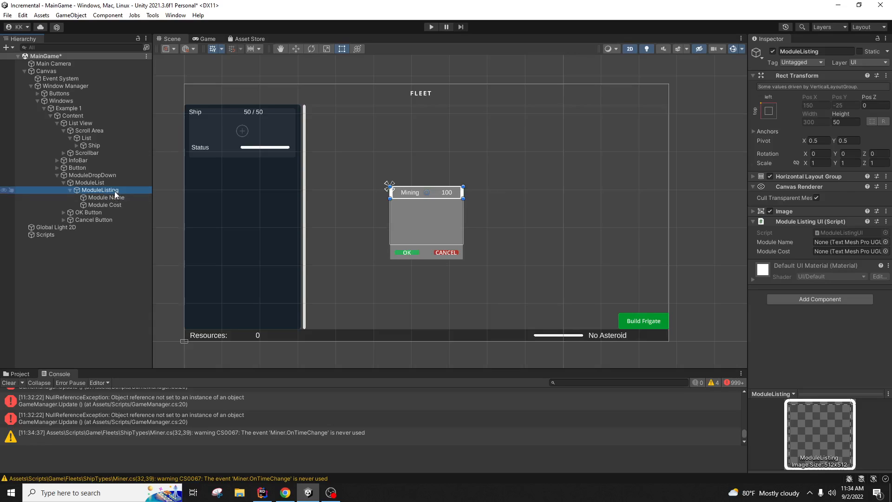
Step: Assign Module Name and Module Cost texts to the ModuleName and ModuleCost slots, then show Project folders
{"action": "left_click_drag", "start_coordinate": [115, 196], "coordinate": [829, 242]}
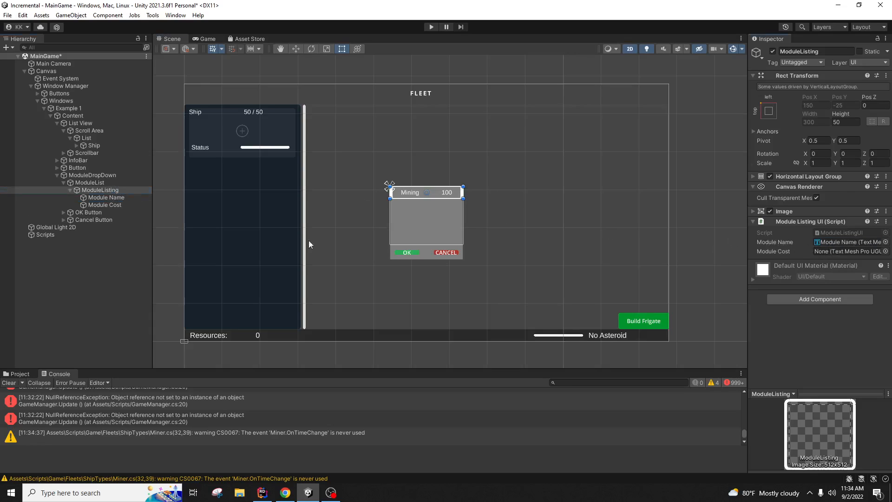
{"action": "left_click_drag", "start_coordinate": [129, 205], "coordinate": [813, 252]}
{"action": "left_click", "coordinate": [35, 359]}
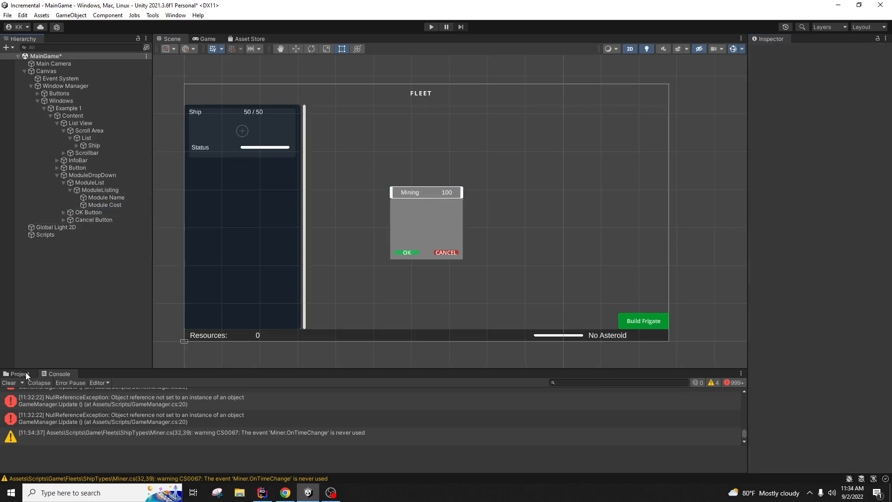
{"action": "left_click", "coordinate": [26, 374]}
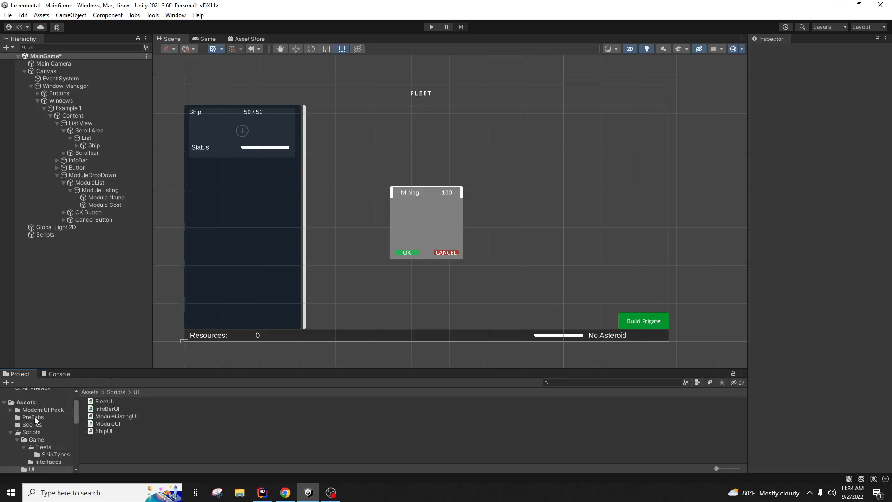
Step: Drag ModuleListing into the PreFabs folder as a prefab, then delete it from the scene
{"action": "left_click", "coordinate": [37, 416]}
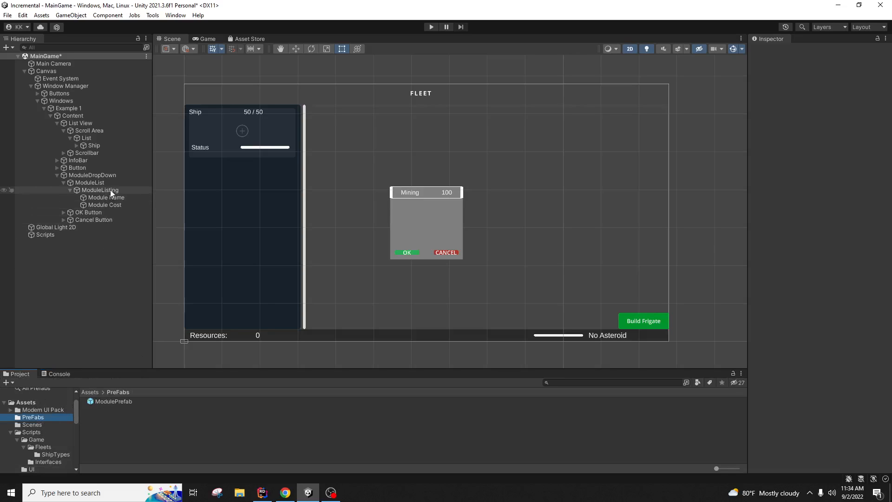
{"action": "left_click_drag", "start_coordinate": [110, 190], "coordinate": [186, 437]}
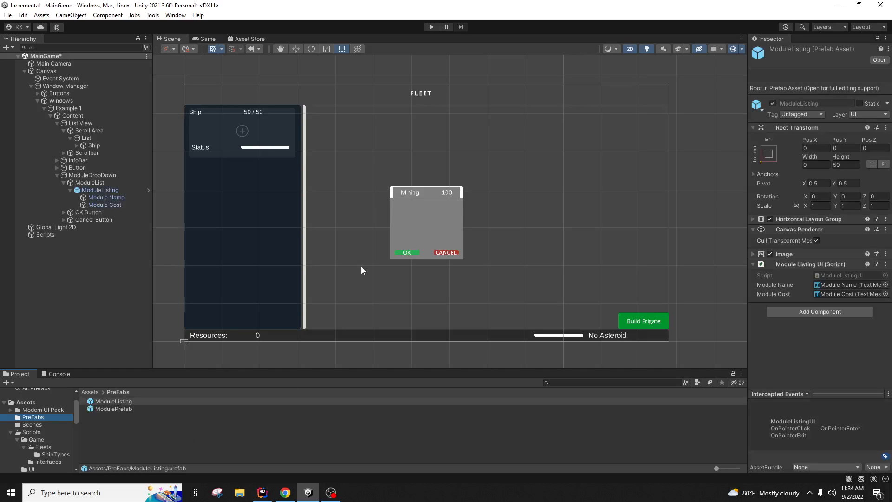
{"action": "left_click", "coordinate": [124, 189]}
{"action": "key", "text": "Delete"}
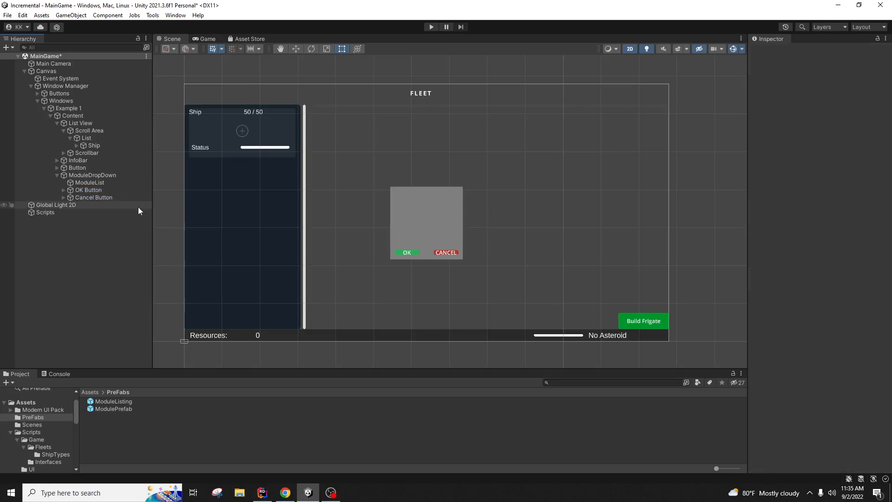
{"action": "left_click", "coordinate": [102, 183]}
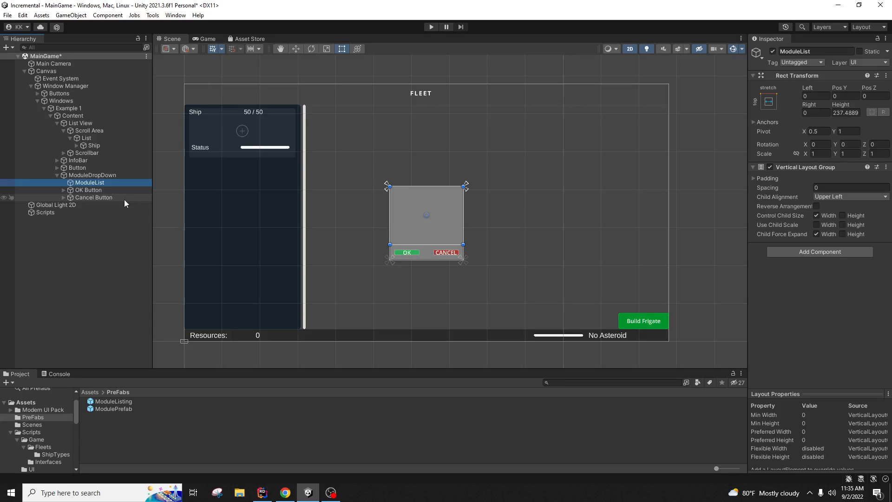
{"action": "left_click", "coordinate": [203, 447]}
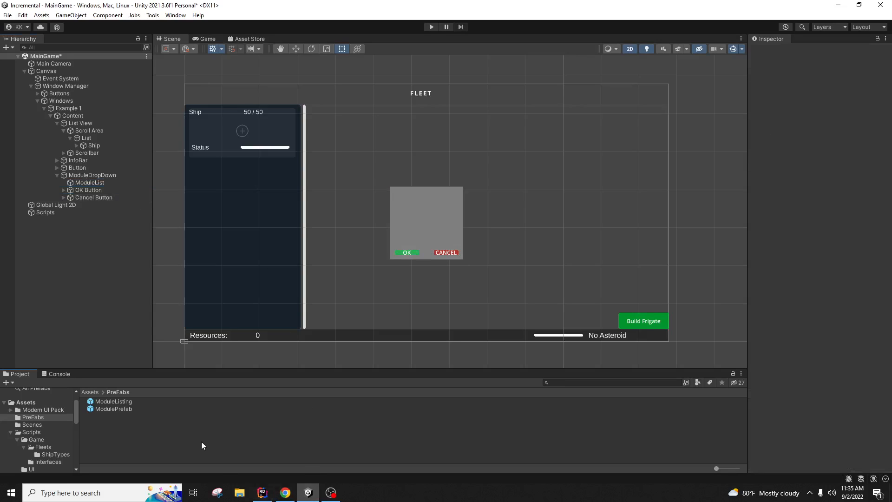
Step: Use Create > C# Script in the Scripts folder to add a script named ModuleFactory
{"action": "scroll", "coordinate": [54, 451], "scroll_direction": "down", "scroll_amount": 2}
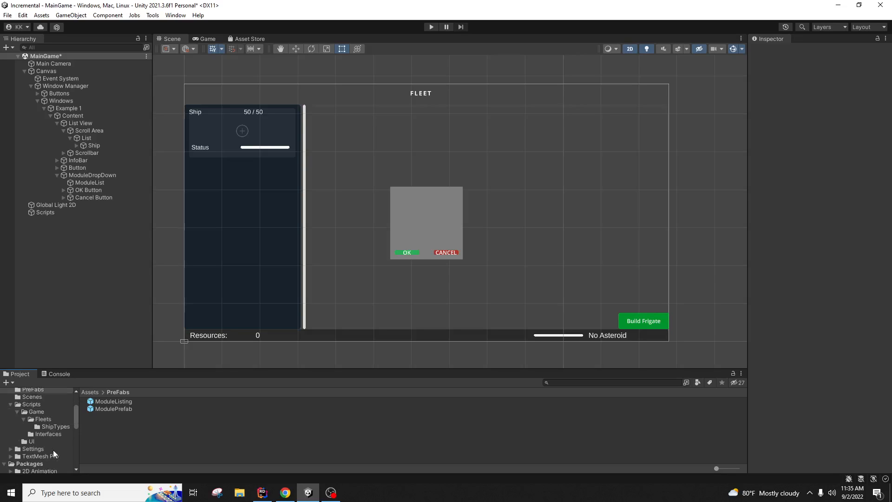
{"action": "left_click", "coordinate": [36, 411]}
{"action": "right_click", "coordinate": [160, 451]}
{"action": "left_click", "coordinate": [122, 450]}
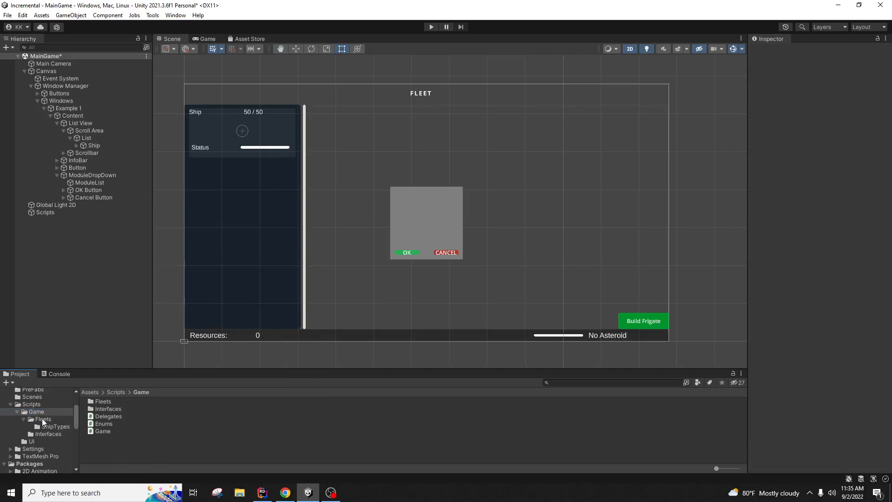
{"action": "left_click", "coordinate": [43, 406]}
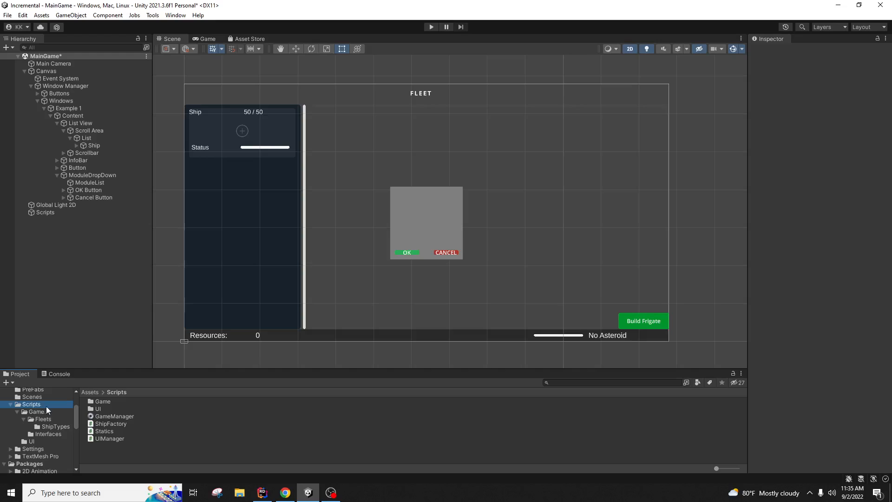
{"action": "right_click", "coordinate": [110, 450]}
{"action": "mouse_move", "coordinate": [140, 209]}
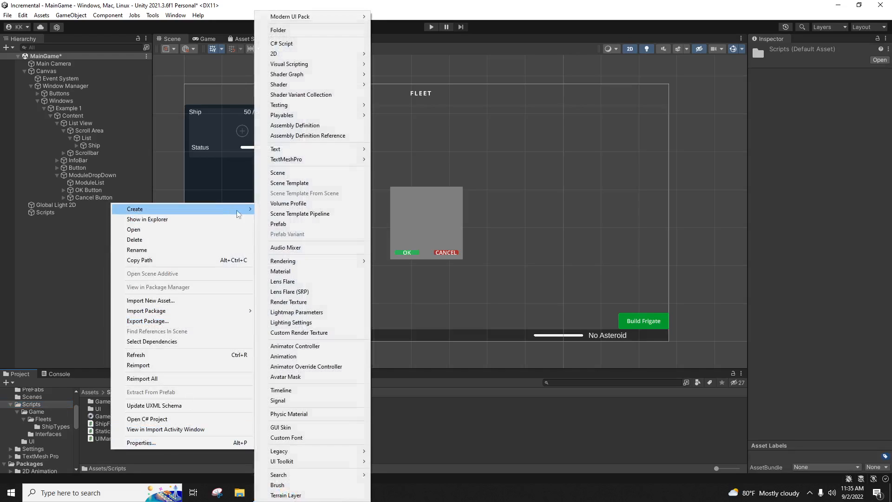
{"action": "left_click", "coordinate": [288, 43]}
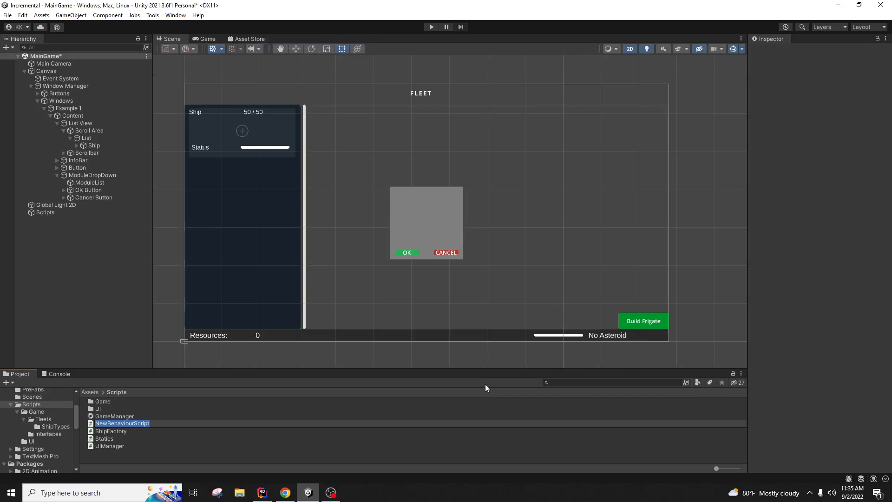
{"action": "type", "text": "ModuleFactory"}
{"action": "key", "text": "Return"}
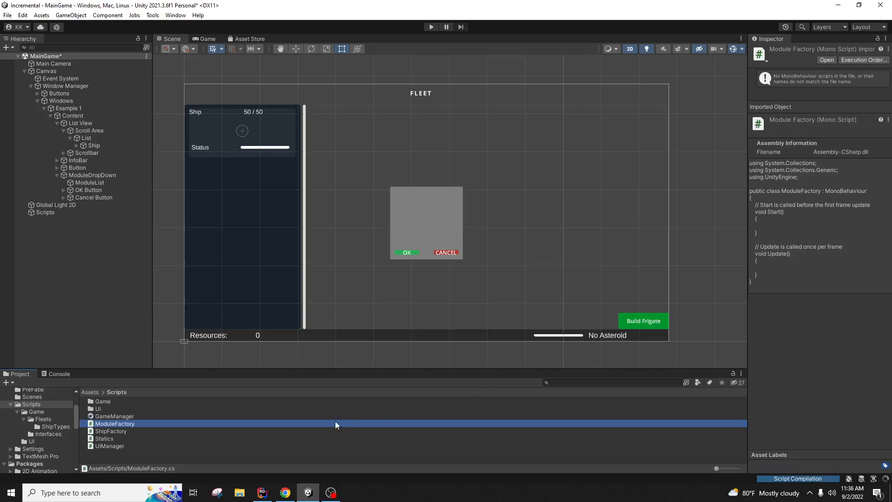
Step: Open ModuleFactory in Rider, delete Start/Update and ': MonoBehaviour', and declare the class static
{"action": "double_click", "coordinate": [147, 423]}
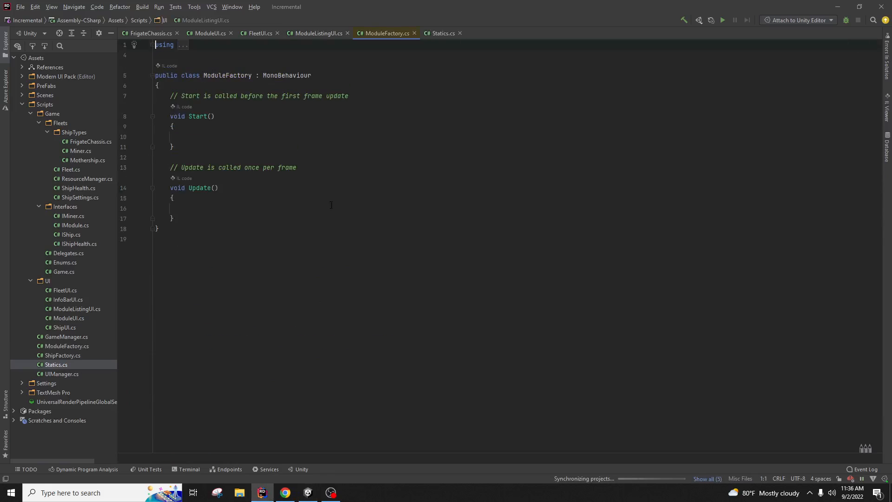
{"action": "left_click_drag", "start_coordinate": [186, 218], "coordinate": [161, 87]}
{"action": "key", "text": "BackSpace"}
{"action": "left_click_drag", "start_coordinate": [311, 76], "coordinate": [251, 76]}
{"action": "key", "text": "BackSpace"}
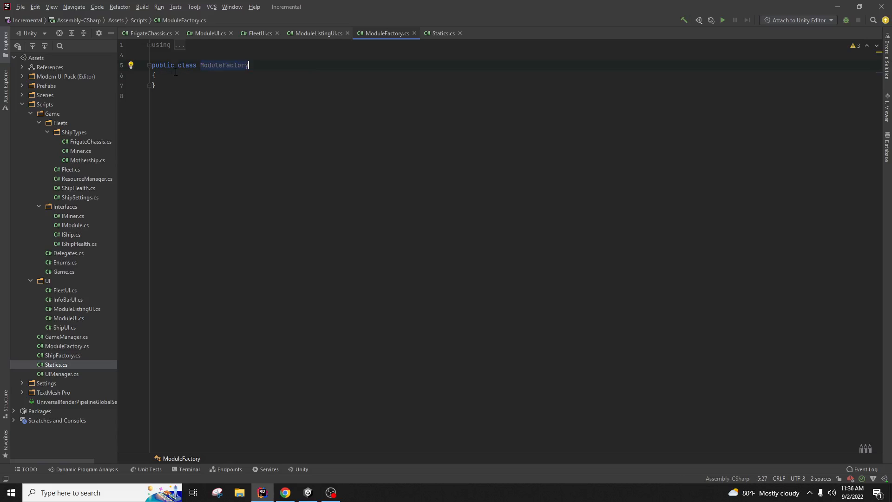
{"action": "left_click", "coordinate": [179, 65]}
{"action": "type", "text": "static"}
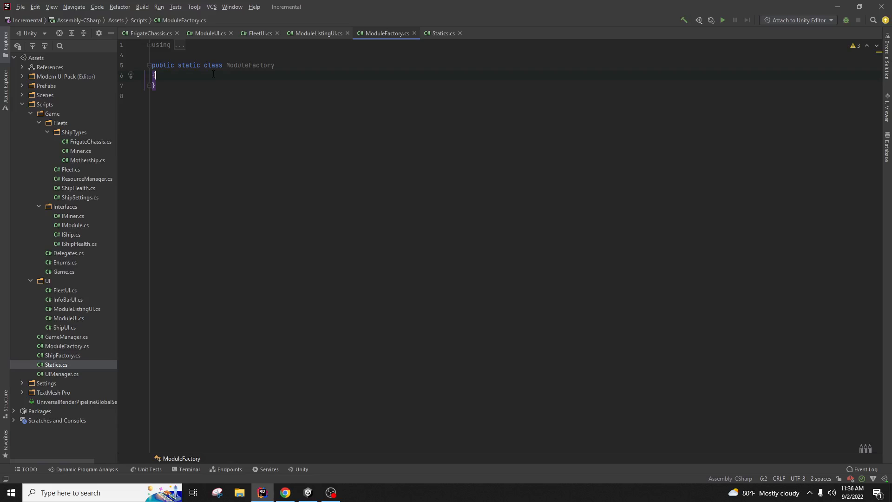
{"action": "key", "text": "Return"}
Step: Add 'public const int MiningModuleCost = 50;' below the frigate constants in Statics.cs
{"action": "left_click", "coordinate": [432, 31]}
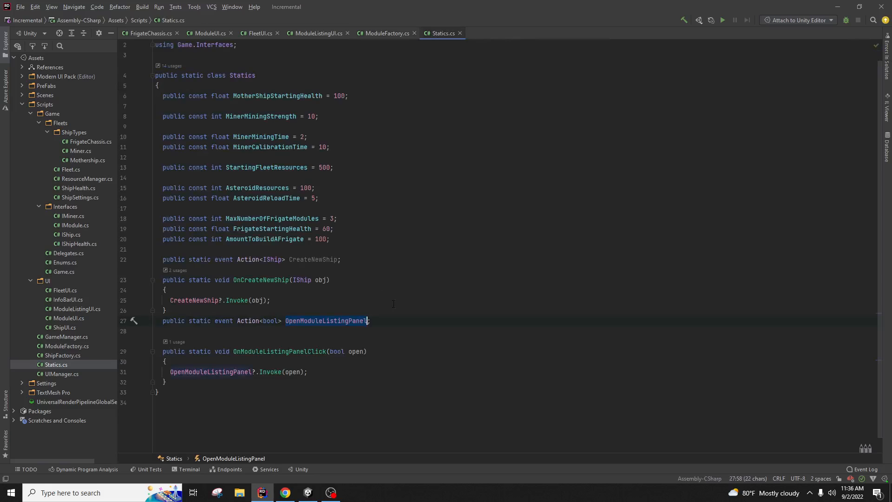
{"action": "left_click", "coordinate": [346, 238]}
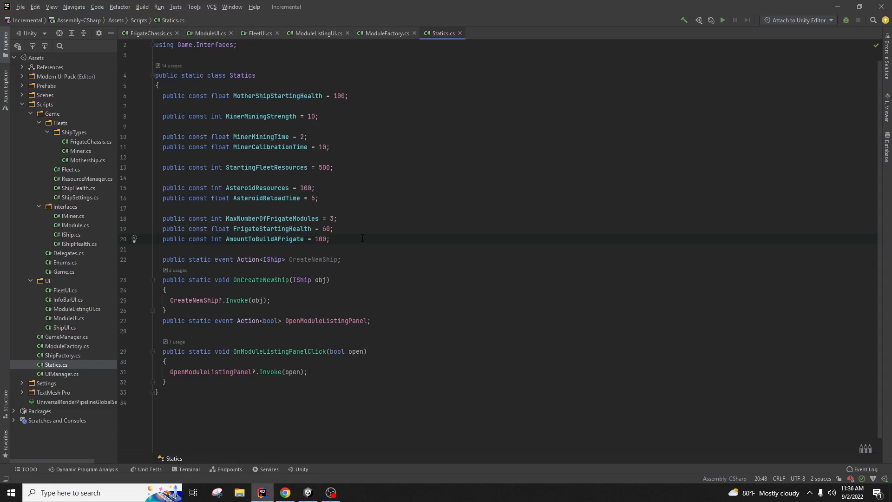
{"action": "key", "text": "Return"}
{"action": "key", "text": "Return"}
{"action": "type", "text": "public const"}
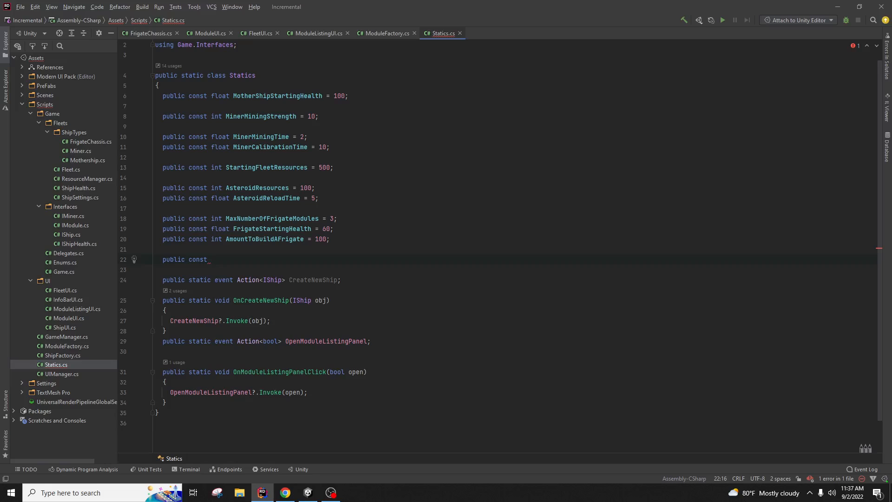
{"action": "type", "text": " int MiningModuleCost = 50;"}
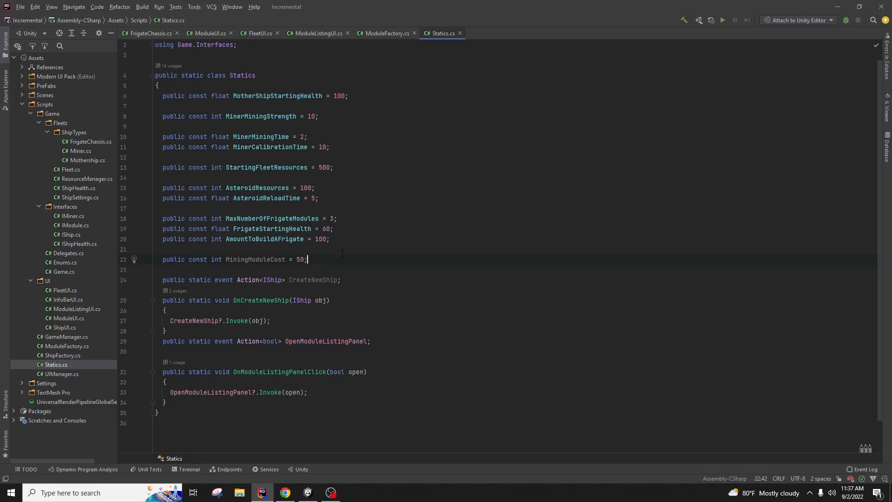
Step: Move the MiningModuleCost line up under MinerCalibrationTime and delete the blank line above it
{"action": "key", "text": "alt+shift+Up"}
{"action": "key", "text": "alt+shift+Up"}
{"action": "key", "text": "alt+shift+Up"}
{"action": "key", "text": "alt+shift+Up"}
{"action": "key", "text": "alt+shift+Up"}
{"action": "key", "text": "alt+shift+Up"}
{"action": "key", "text": "alt+shift+Up"}
{"action": "key", "text": "alt+shift+Up"}
{"action": "key", "text": "alt+shift+Up"}
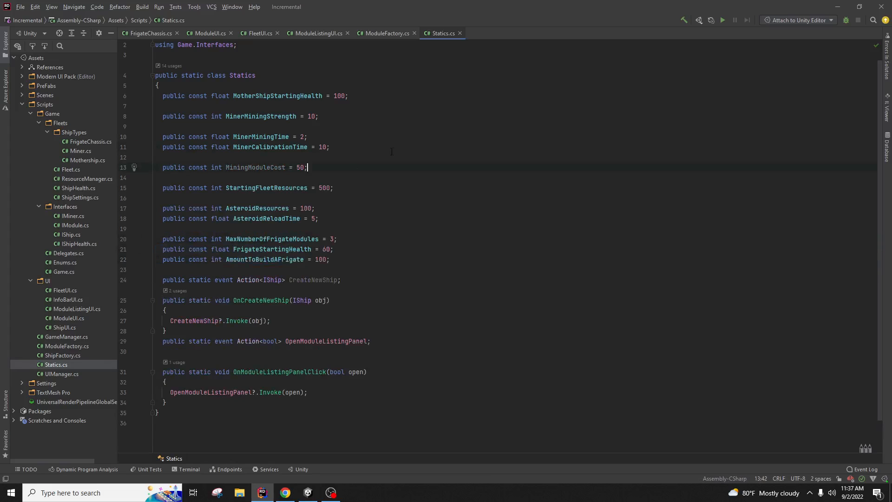
{"action": "left_click", "coordinate": [343, 157]}
{"action": "key", "text": "Delete"}
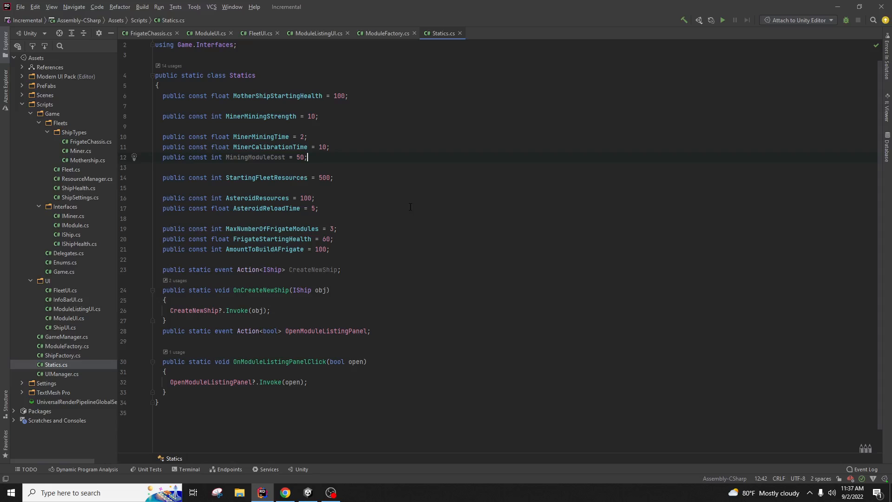
{"action": "left_click", "coordinate": [397, 211]}
{"action": "double_click", "coordinate": [77, 226]}
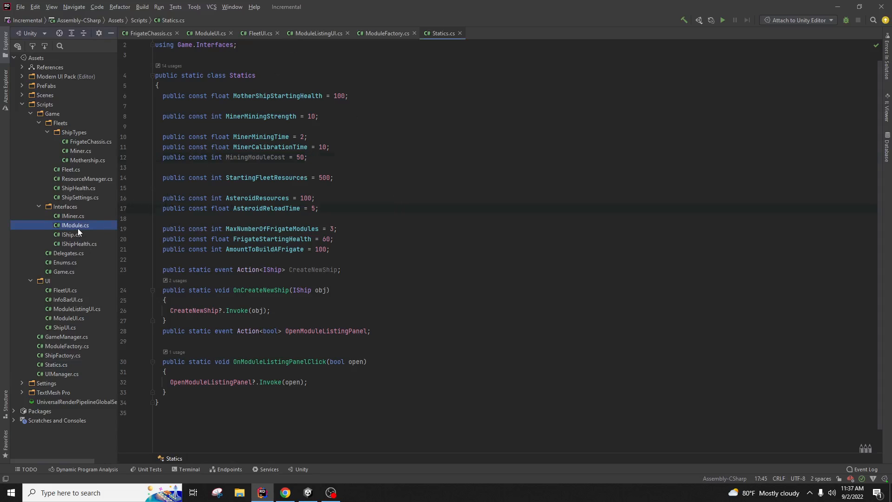
Step: Add 'public string ModuleName { get; set; }' and 'public int ModuleCost { get; set; }' at the top of IModule
{"action": "left_click", "coordinate": [423, 199]}
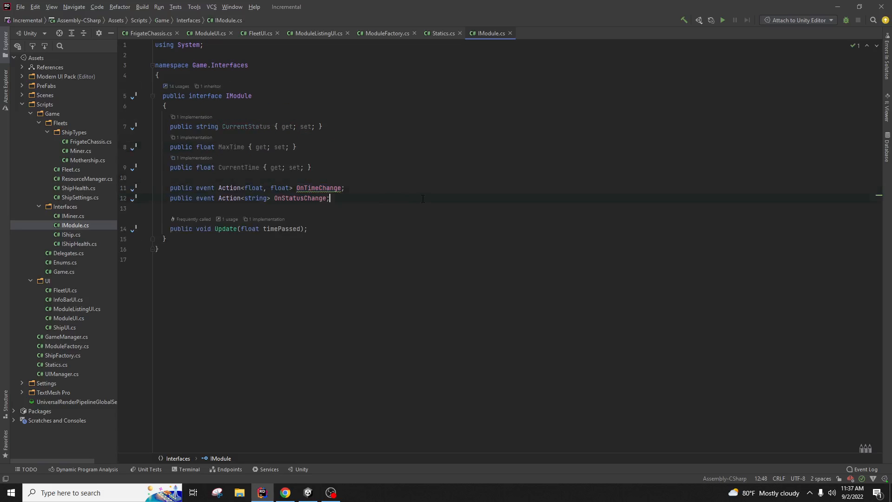
{"action": "key", "text": "Return"}
{"action": "key", "text": "Return"}
{"action": "type", "text": "p"}
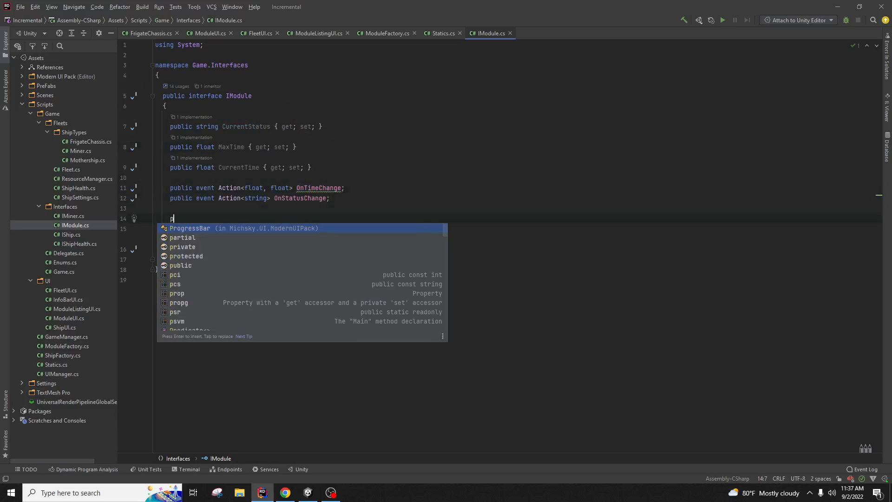
{"action": "key", "text": "BackSpace"}
{"action": "key", "text": "BackSpace"}
{"action": "key", "text": "BackSpace"}
{"action": "key", "text": "Up"}
{"action": "key", "text": "Up"}
{"action": "key", "text": "Up"}
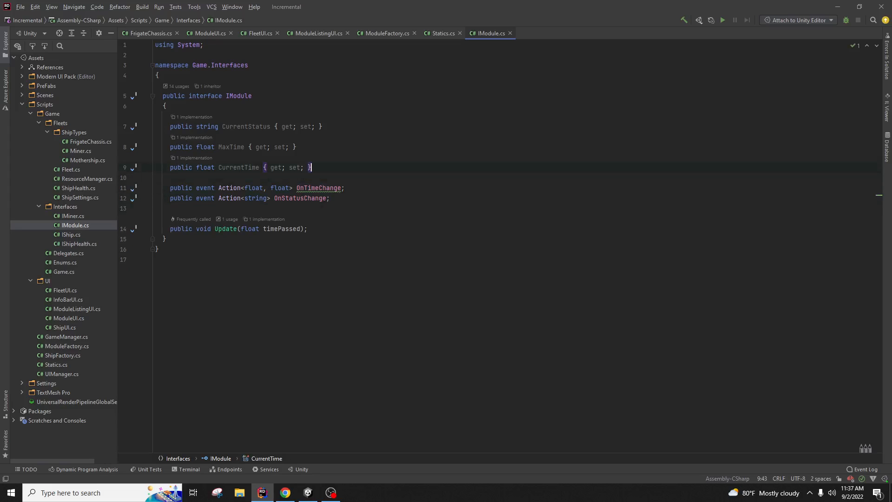
{"action": "key", "text": "Up"}
{"action": "key", "text": "Up"}
{"action": "key", "text": "Up"}
{"action": "key", "text": "Return"}
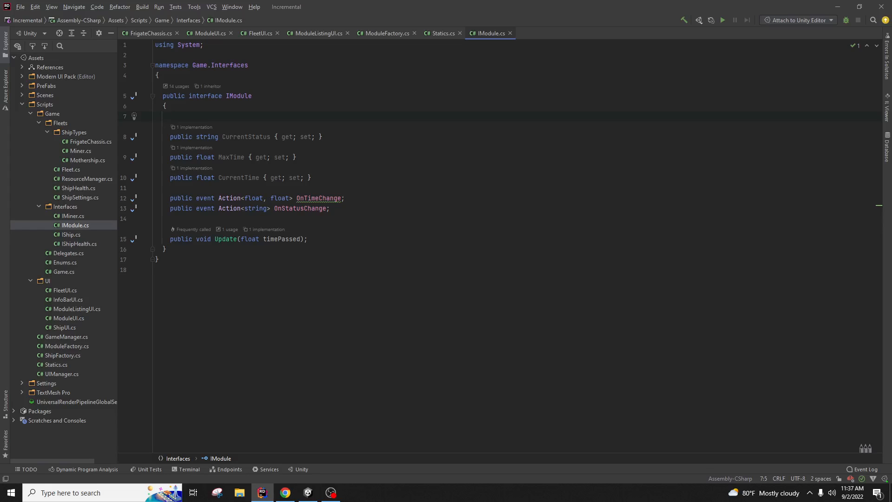
{"action": "type", "text": "public "}
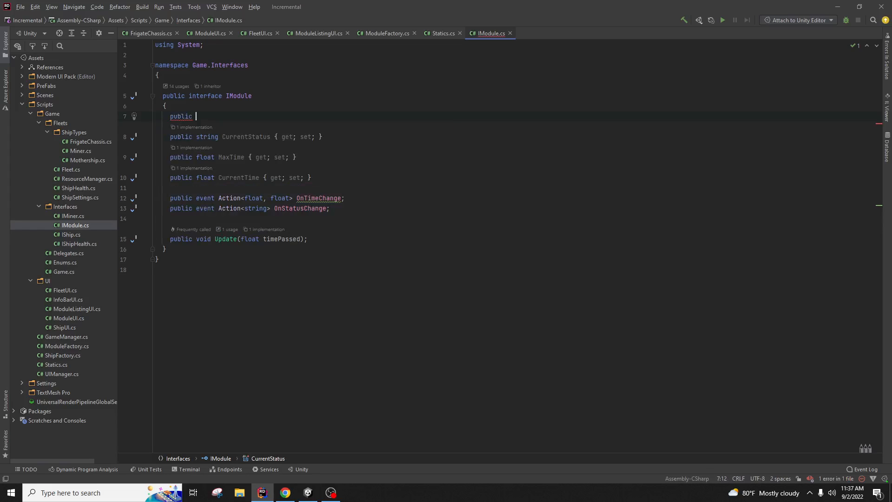
{"action": "type", "text": "string "}
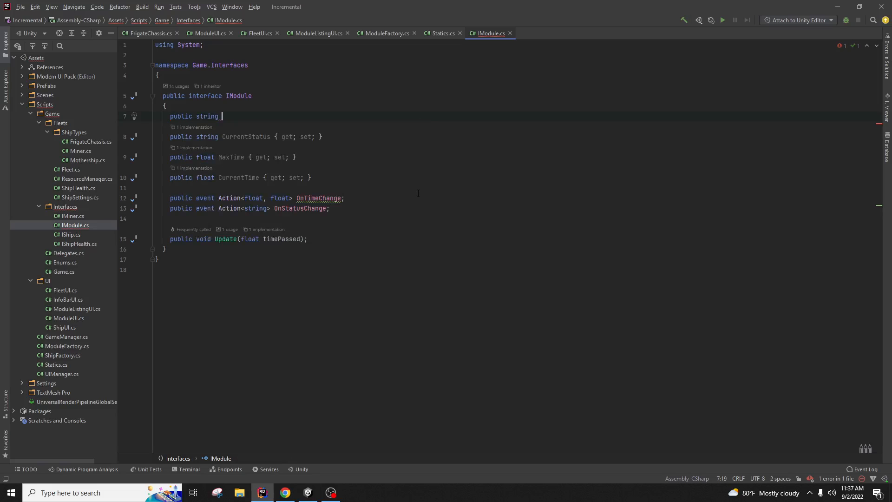
{"action": "type", "text": "ModuleName { get;set;"}
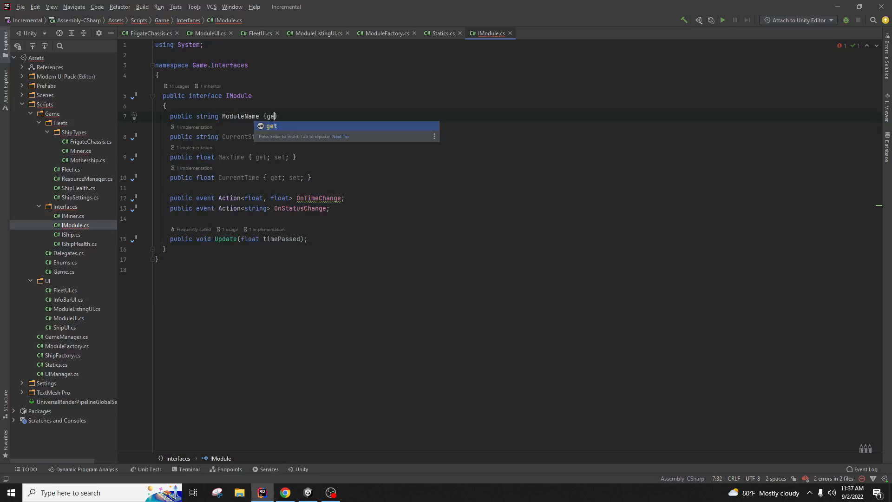
{"action": "key", "text": "End"}
{"action": "key", "text": "Return"}
{"action": "type", "text": "public"}
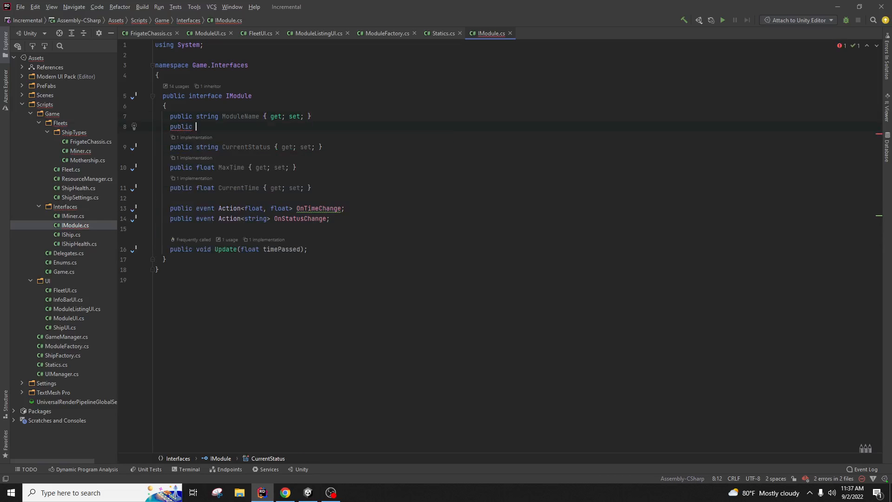
{"action": "type", "text": " int ModuleCost { get; set;"}
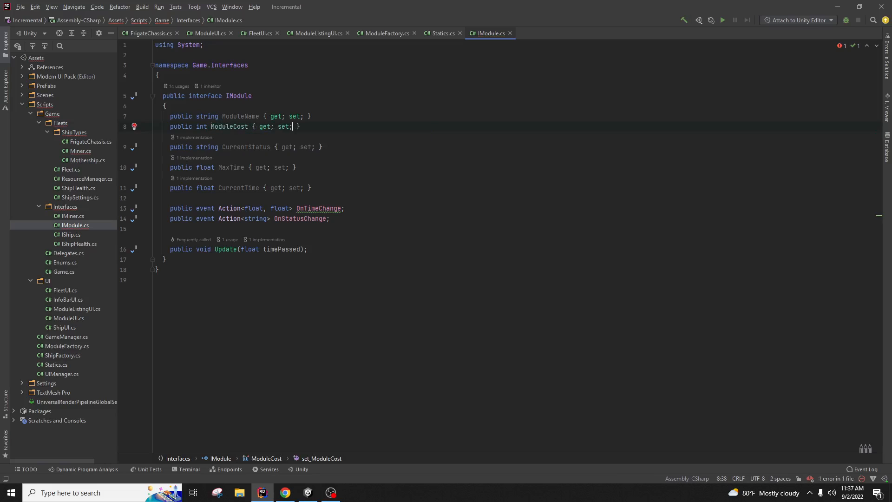
{"action": "left_click", "coordinate": [303, 200]}
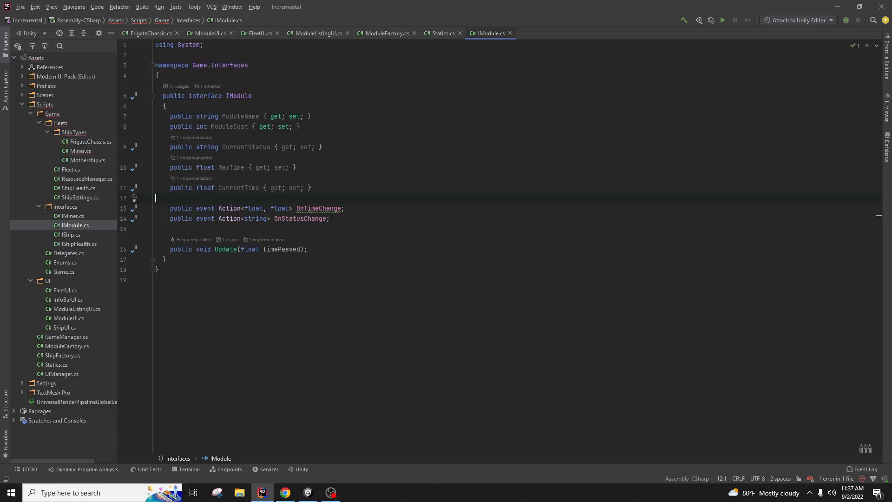
Step: In Miner.cs, implement IModule's missing ModuleName and ModuleCost members
{"action": "double_click", "coordinate": [77, 150]}
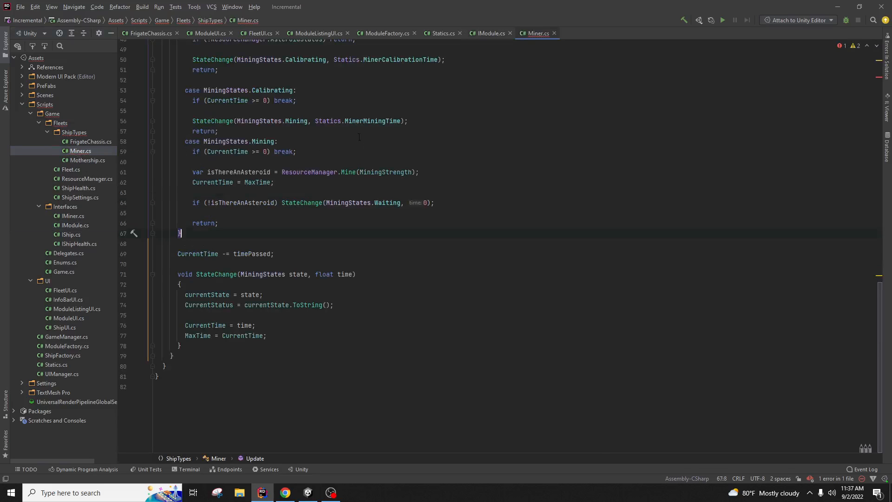
{"action": "scroll", "coordinate": [330, 86], "scroll_direction": "up", "scroll_amount": 5}
{"action": "scroll", "coordinate": [330, 87], "scroll_direction": "up", "scroll_amount": 10}
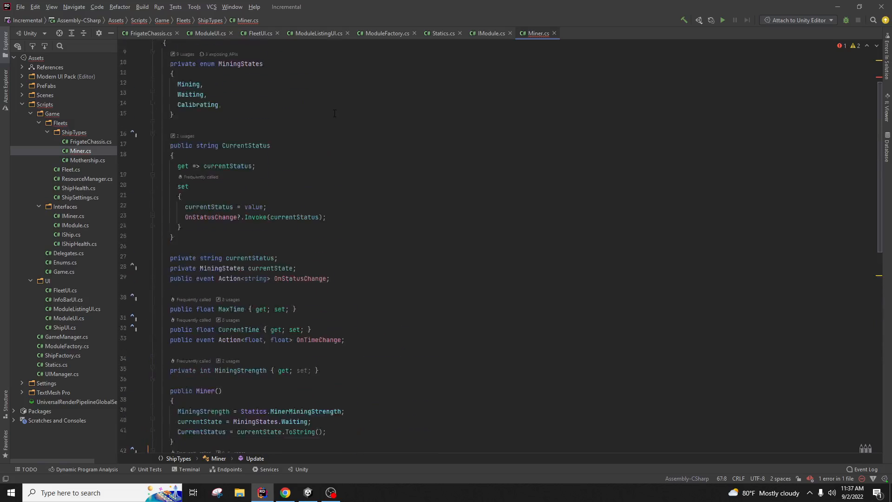
{"action": "left_click", "coordinate": [255, 107]}
{"action": "key", "text": "alt+Return"}
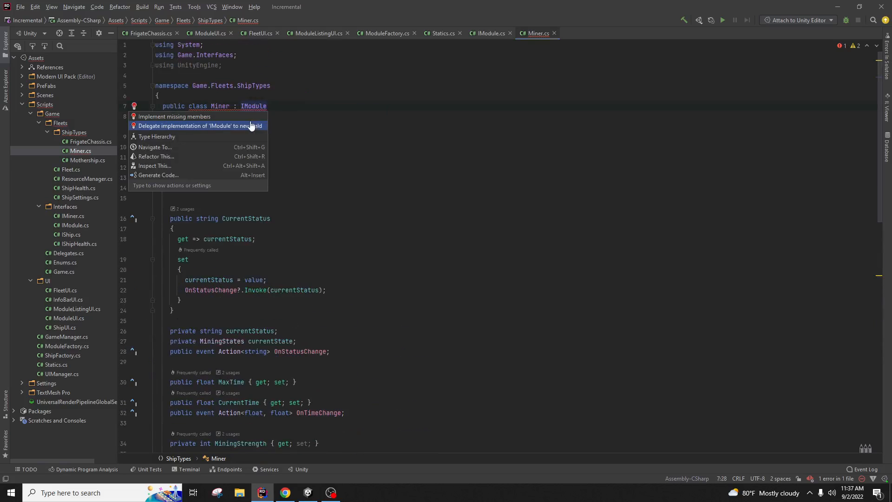
{"action": "left_click", "coordinate": [250, 125]}
{"action": "left_click", "coordinate": [458, 368]}
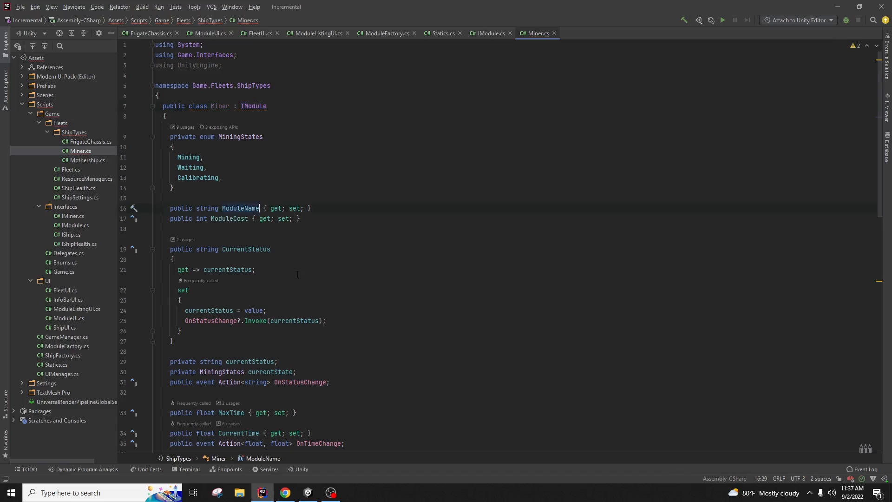
Step: In the Miner constructor, assign ModuleName = "Mining"
{"action": "scroll", "coordinate": [318, 235], "scroll_direction": "down", "scroll_amount": 7}
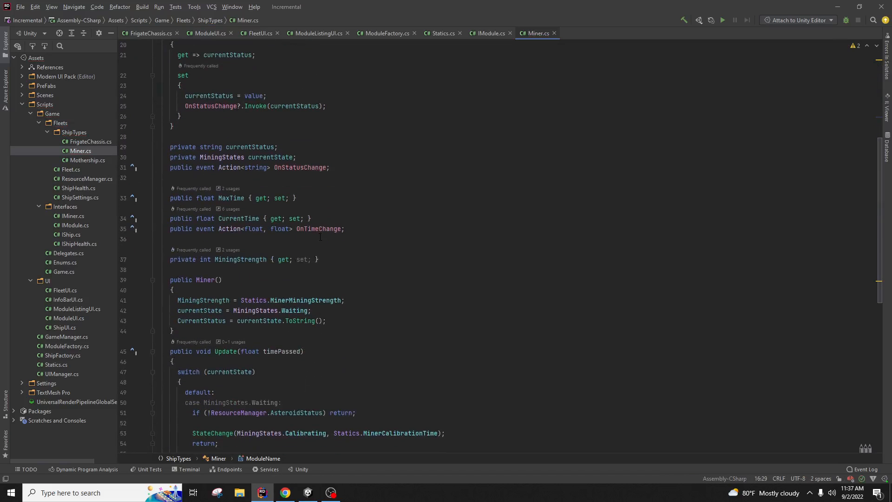
{"action": "scroll", "coordinate": [321, 237], "scroll_direction": "down", "scroll_amount": 1}
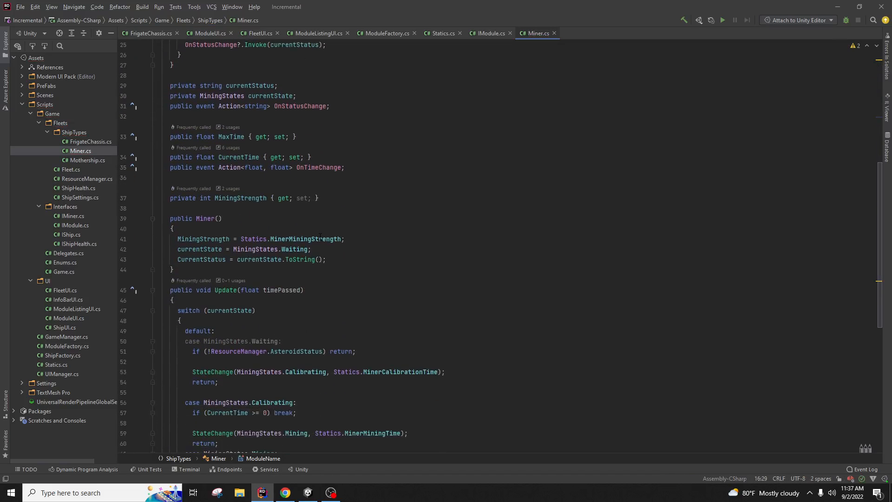
{"action": "left_click", "coordinate": [352, 261]}
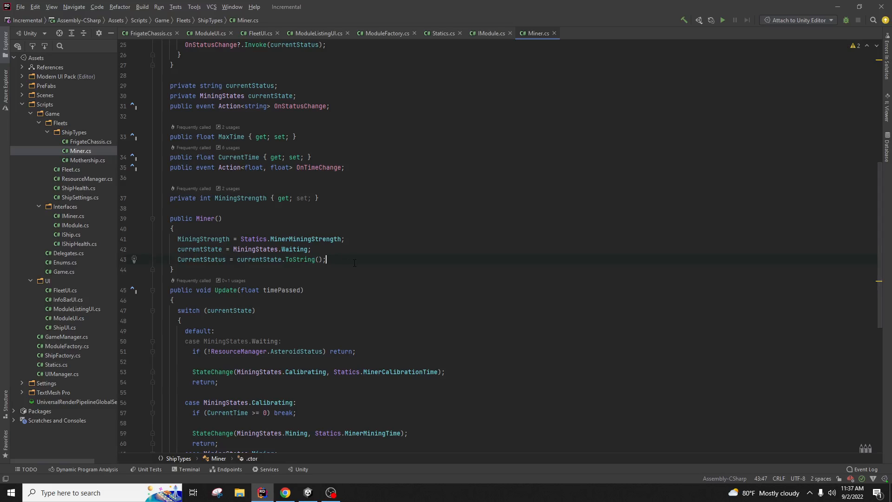
{"action": "key", "text": "Return"}
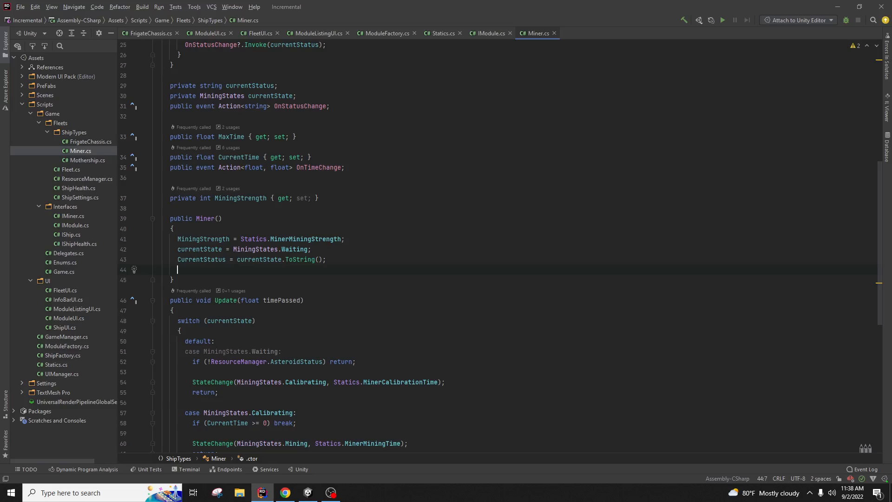
{"action": "type", "text": "Minin"}
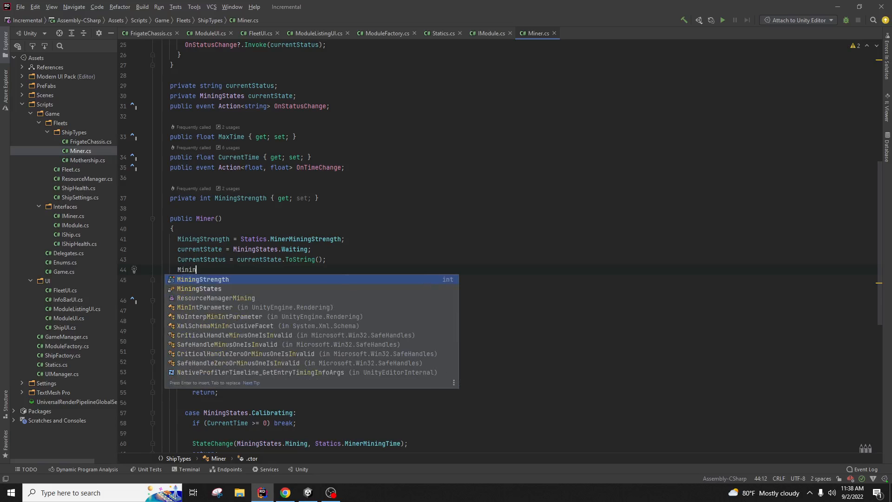
{"action": "key", "text": "BackSpace"}
{"action": "key", "text": "BackSpace"}
{"action": "key", "text": "BackSpace"}
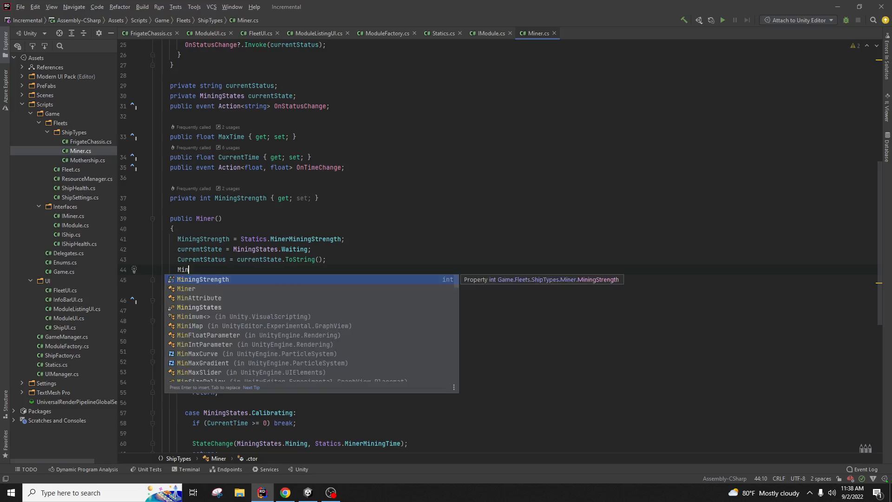
{"action": "type", "text": "ne"}
{"action": "key", "text": "BackSpace"}
{"action": "key", "text": "BackSpace"}
{"action": "key", "text": "BackSpace"}
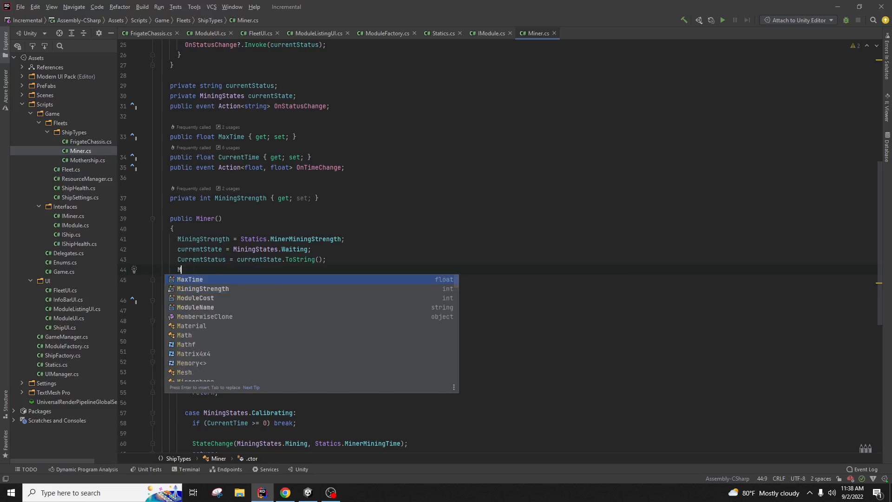
{"action": "type", "text": "odule"}
{"action": "key", "text": "Return"}
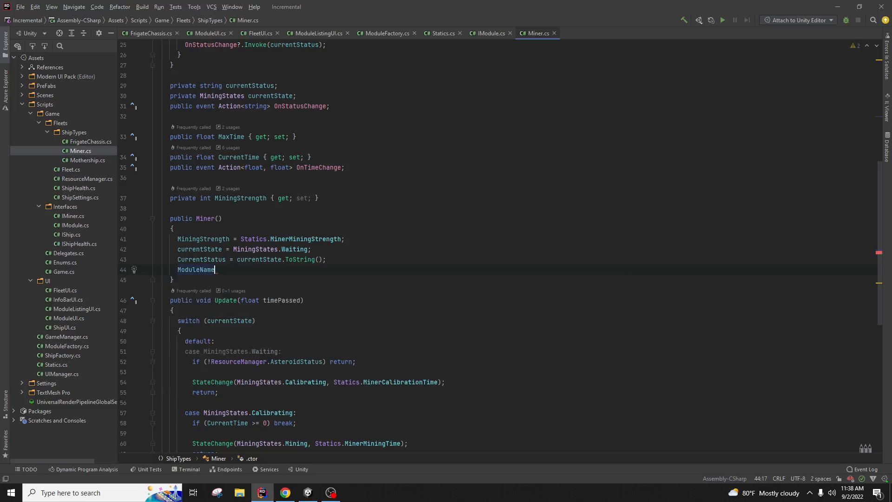
{"action": "type", "text": "= \""}
{"action": "type", "text": "Mining"}
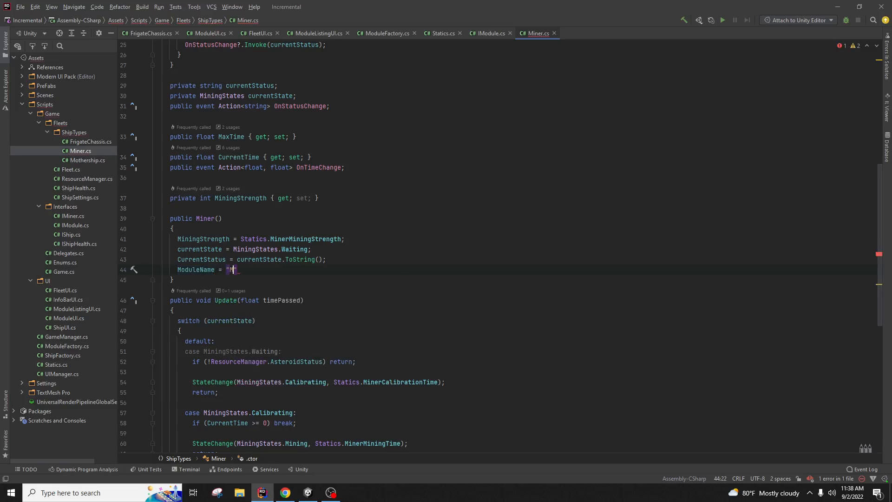
{"action": "type", "text": "\";"}
{"action": "key", "text": "Return"}
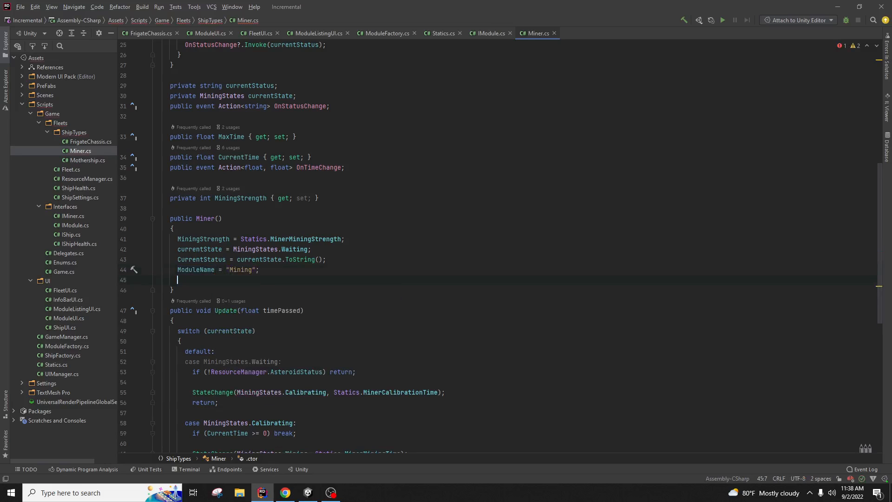
Step: Assign ModuleCost = Statics.MiningModuleCost in the Miner constructor
{"action": "type", "text": "Module"}
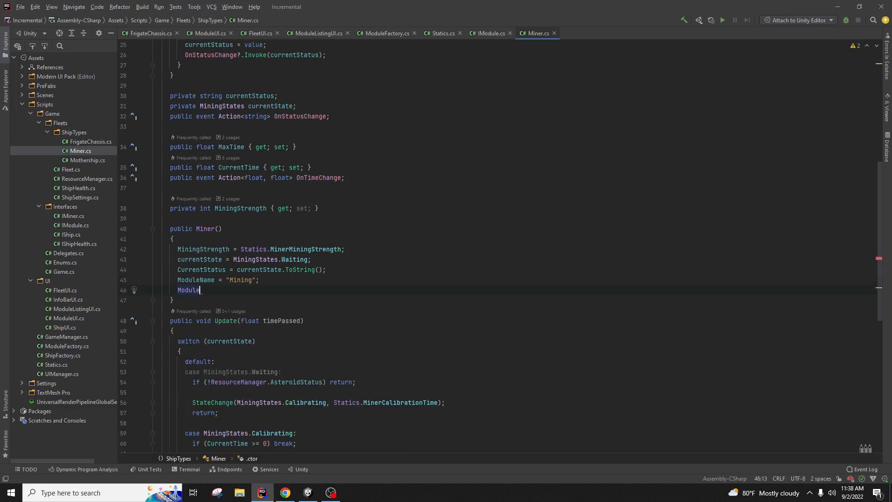
{"action": "type", "text": "C"}
{"action": "key", "text": "Return"}
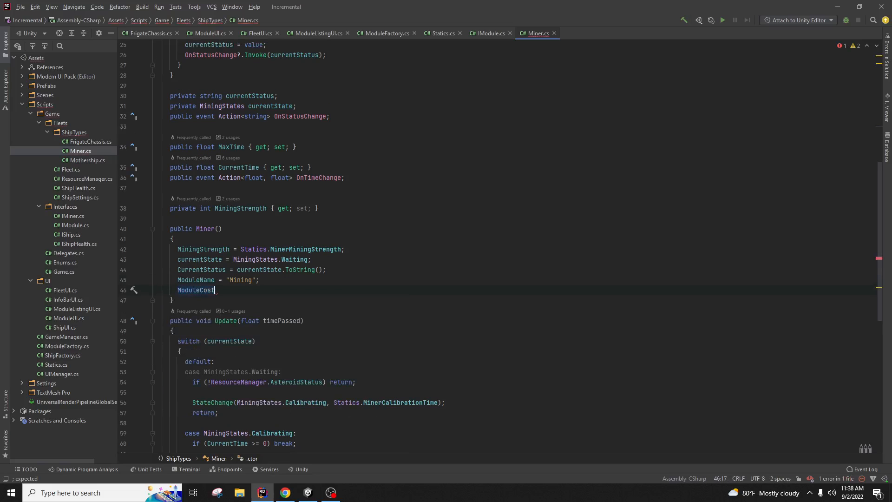
{"action": "type", "text": "= Static"}
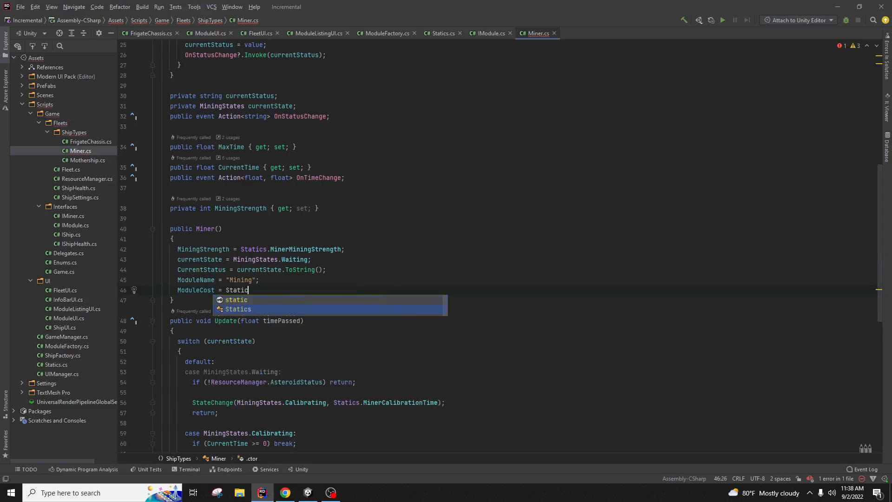
{"action": "type", "text": "s.minin"}
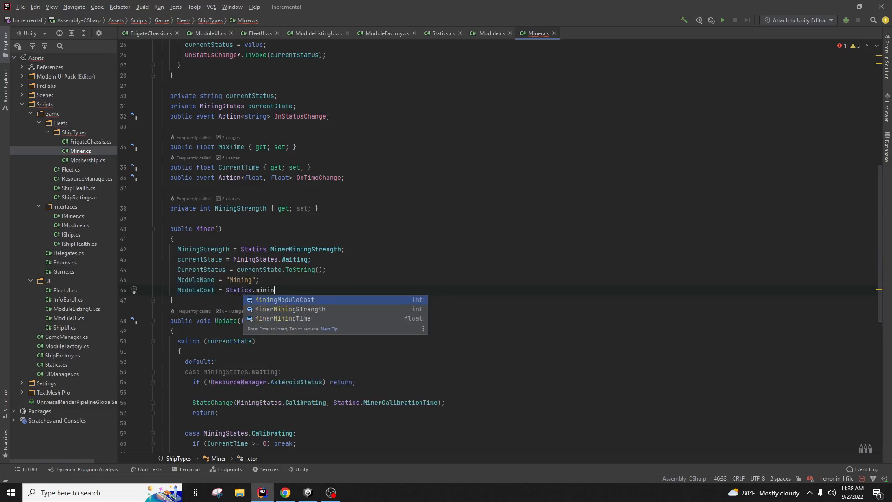
{"action": "key", "text": "Up"}
{"action": "key", "text": "Return"}
{"action": "type", "text": ";"}
{"action": "left_click", "coordinate": [500, 223]}
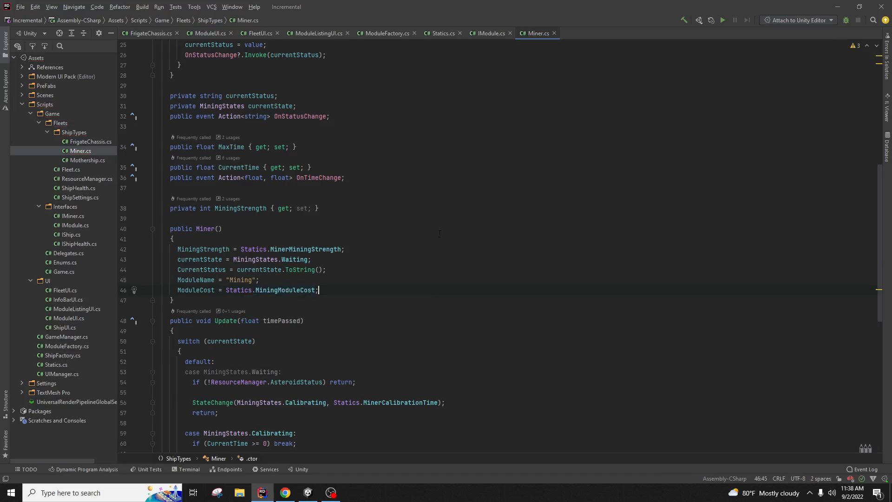
{"action": "left_click", "coordinate": [413, 212]}
{"action": "left_click", "coordinate": [386, 280]}
{"action": "left_click", "coordinate": [483, 33]}
Step: Check the ModuleName declaration in IModule and the ModuleFactory class, ending on Statics.cs
{"action": "left_click", "coordinate": [343, 126]}
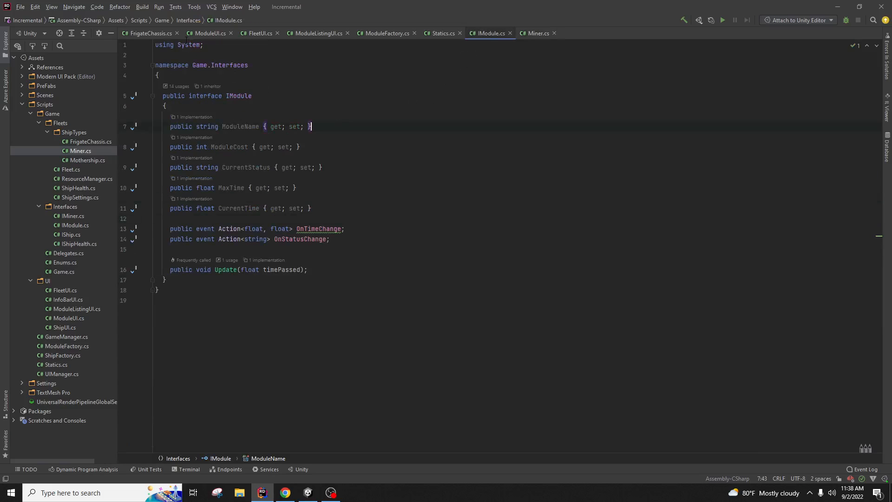
{"action": "left_click", "coordinate": [384, 33]}
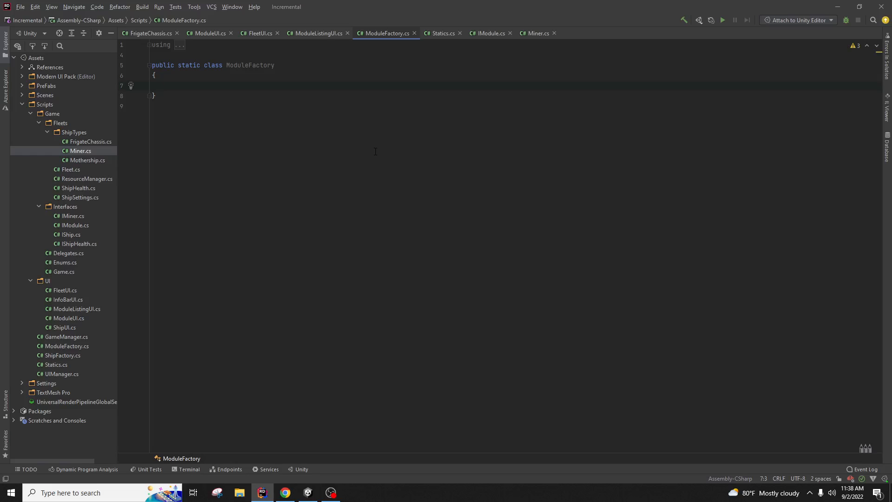
{"action": "left_click", "coordinate": [485, 33]}
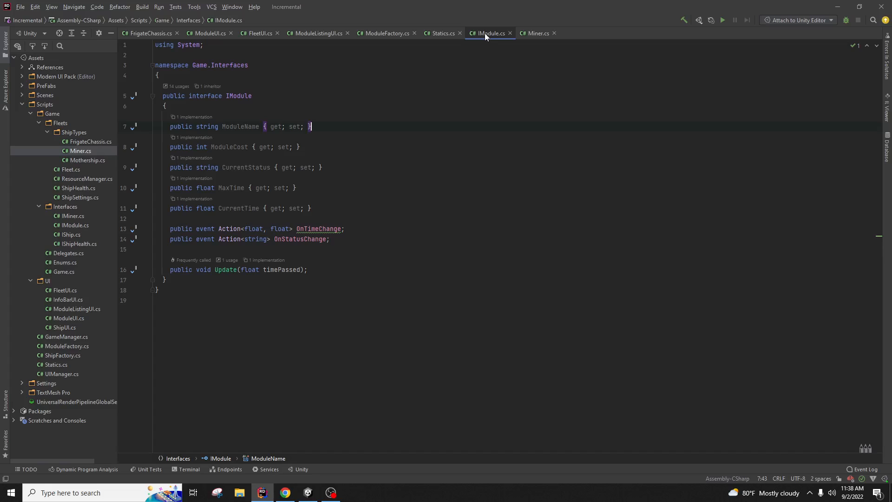
{"action": "left_click", "coordinate": [439, 33]}
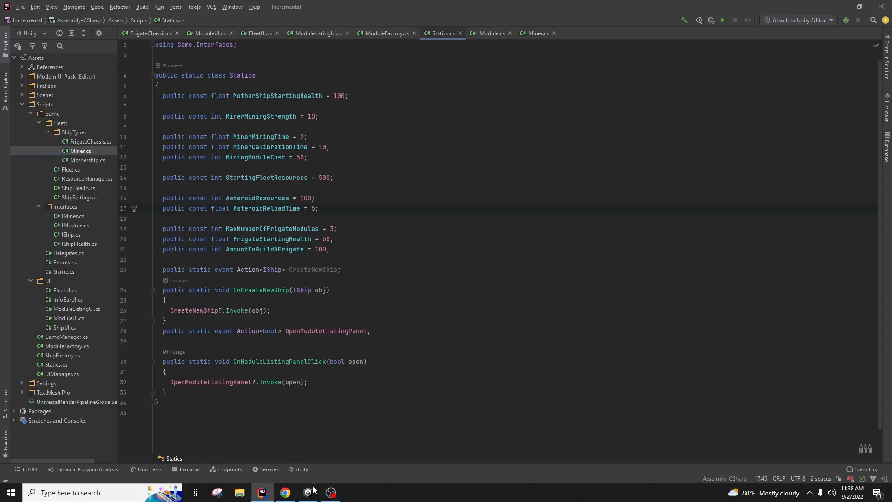
{"action": "left_click", "coordinate": [285, 493]}
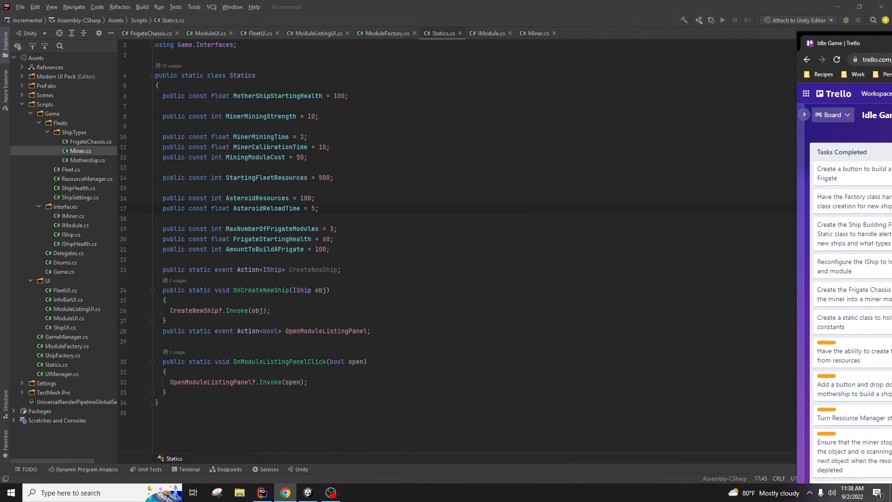
{"action": "left_click_drag", "start_coordinate": [891, 37], "coordinate": [609, 8]}
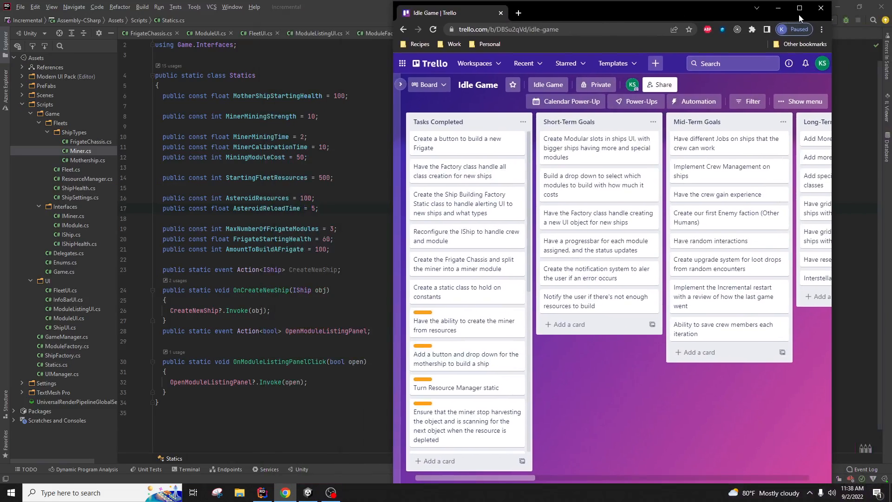
{"action": "left_click", "coordinate": [800, 14]}
{"action": "left_click", "coordinate": [126, 8]}
{"action": "key", "text": "ctrl+w"}
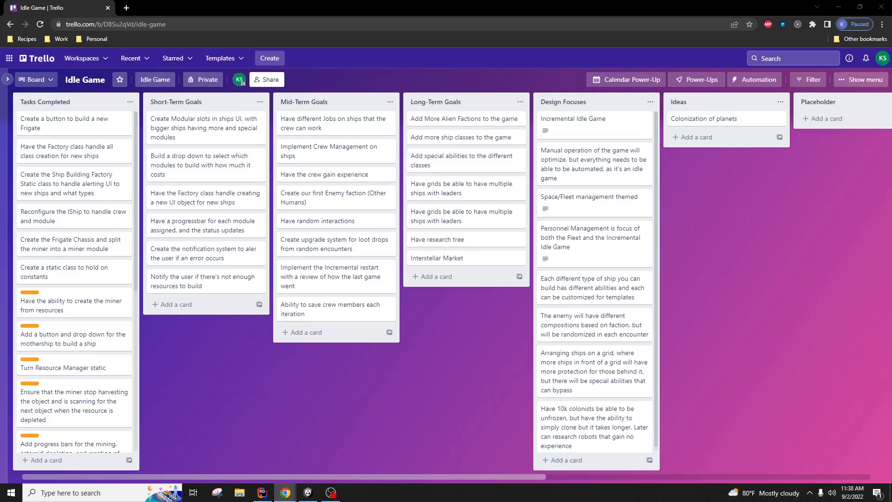
{"action": "left_click", "coordinate": [847, 11]}
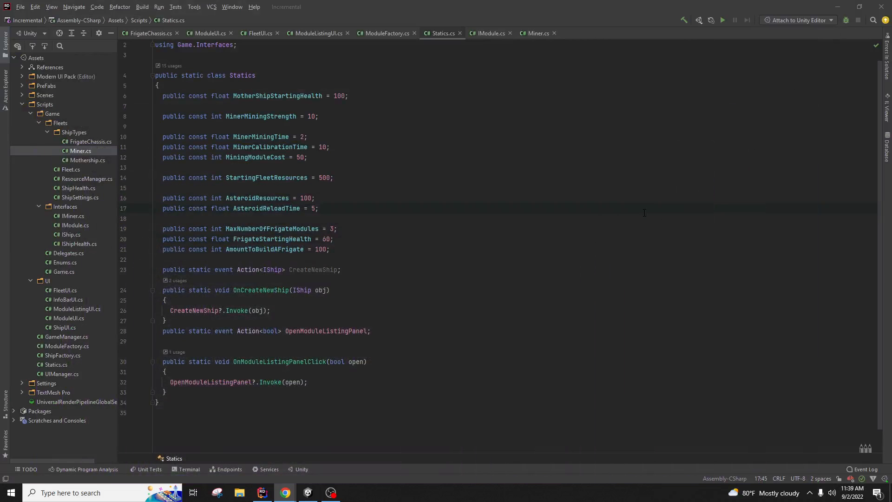
Step: Review IModule, Miner and ModuleListingUI, then place the caret inside the empty ModuleFactory class body
{"action": "left_click", "coordinate": [498, 33]}
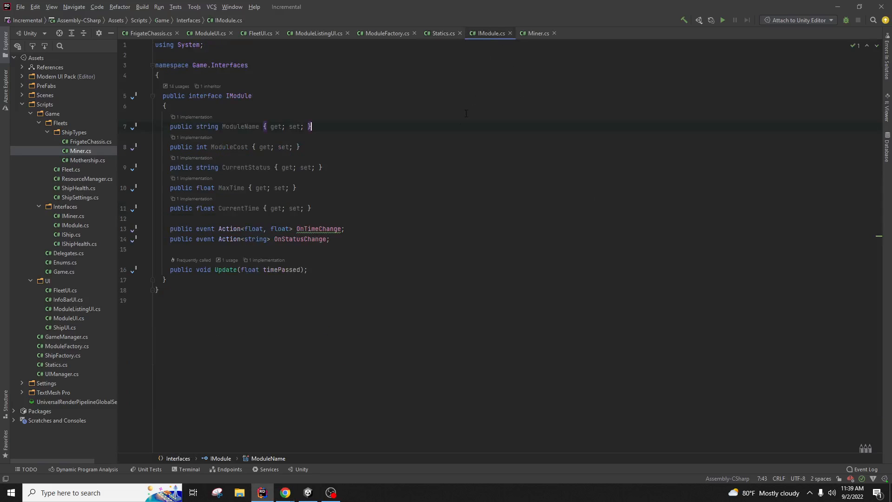
{"action": "left_click", "coordinate": [534, 34]}
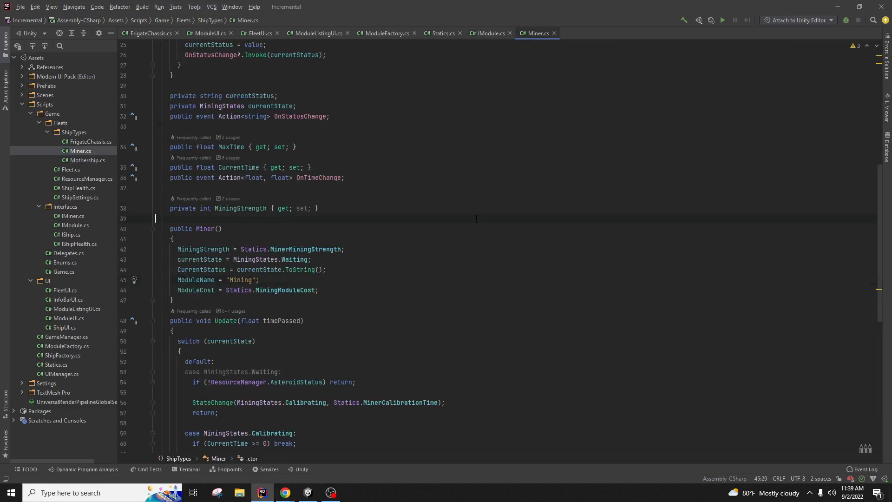
{"action": "scroll", "coordinate": [474, 235], "scroll_direction": "up", "scroll_amount": 8}
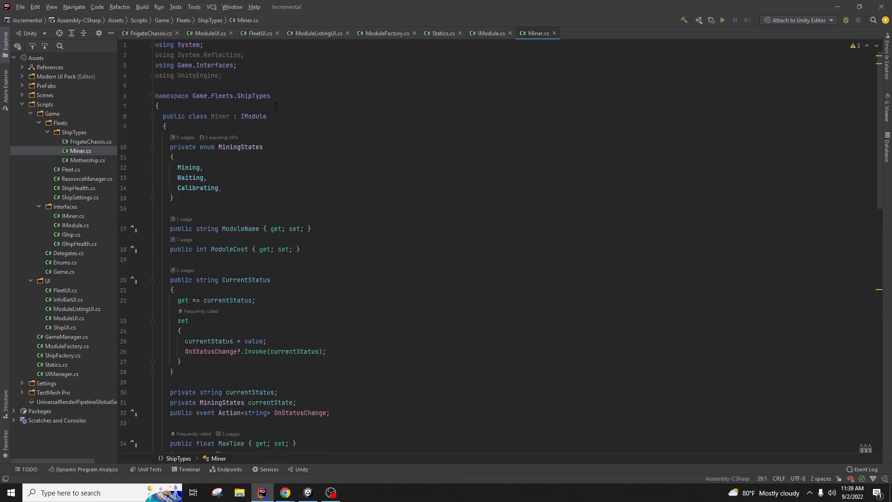
{"action": "left_click", "coordinate": [307, 35]}
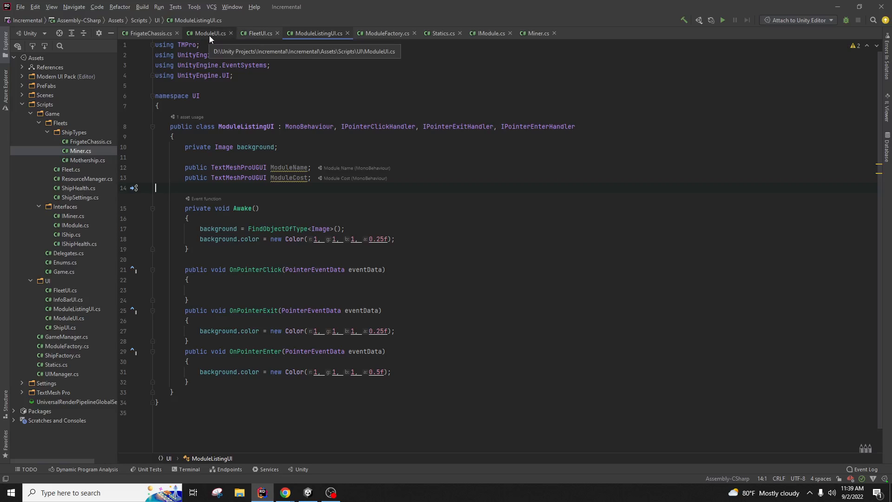
{"action": "left_click", "coordinate": [382, 34]}
{"action": "left_click", "coordinate": [299, 116]}
{"action": "left_click", "coordinate": [246, 85]}
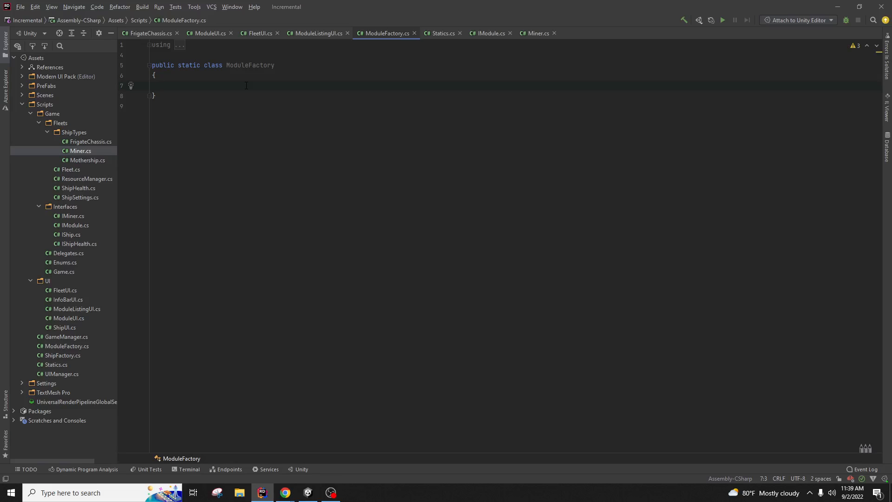
{"action": "key", "text": "alt+Tab"}
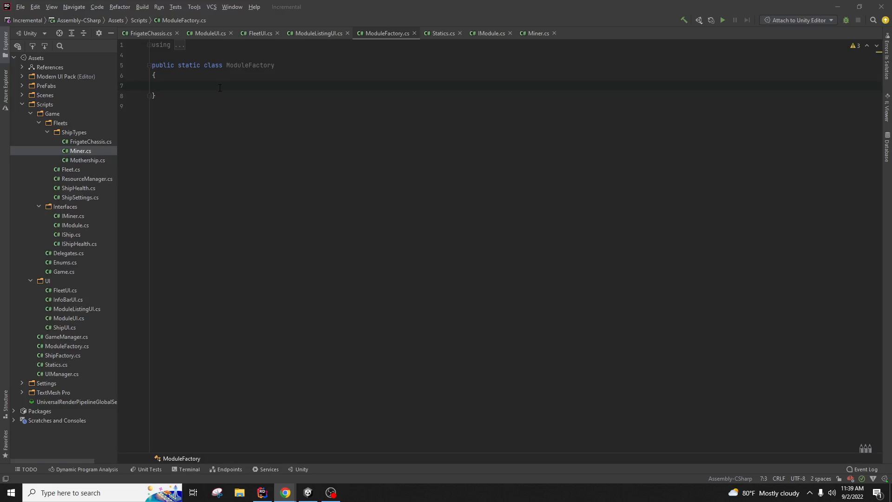
Step: Paste the AppDomain LINQ reflection query into ModuleFactory and import System and System.Linq
{"action": "type", "text": "var types = AppDomain.CurrentDomain.GetAssemblies()     .SelectMany(s => s.GetTypes())     .Where(p => type.IsAssignableFrom(p));"}
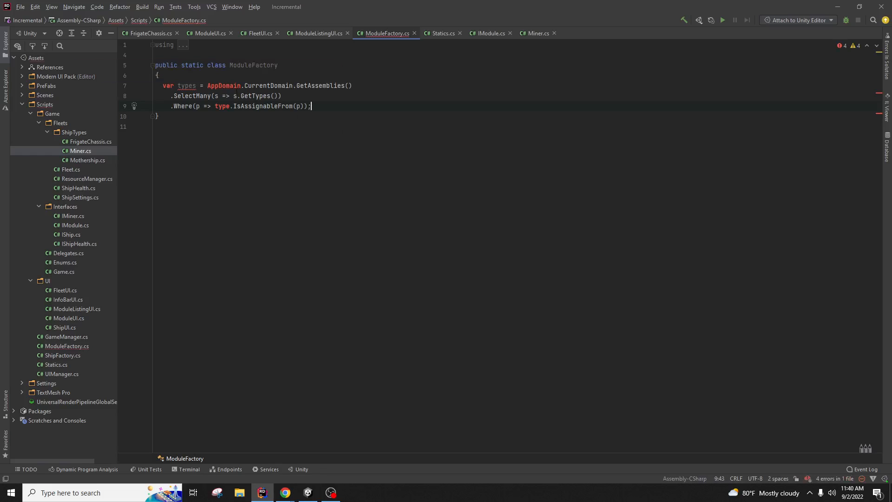
{"action": "right_click", "coordinate": [226, 86]}
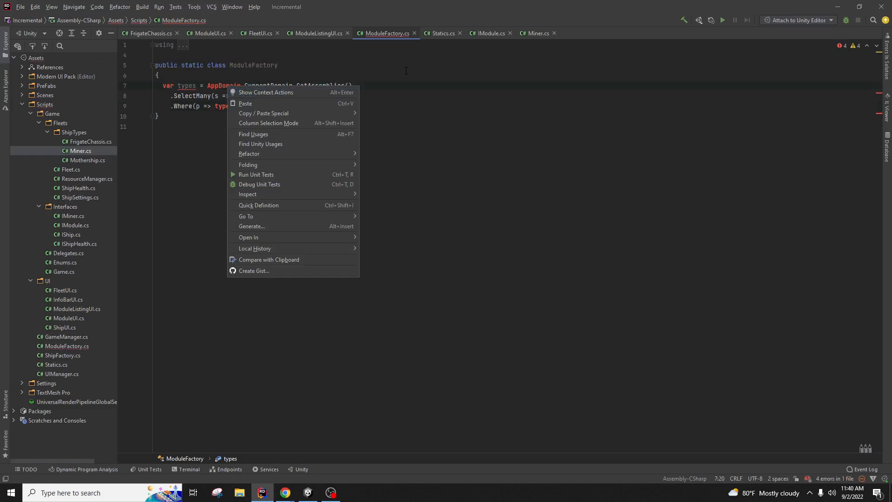
{"action": "left_click", "coordinate": [305, 92]}
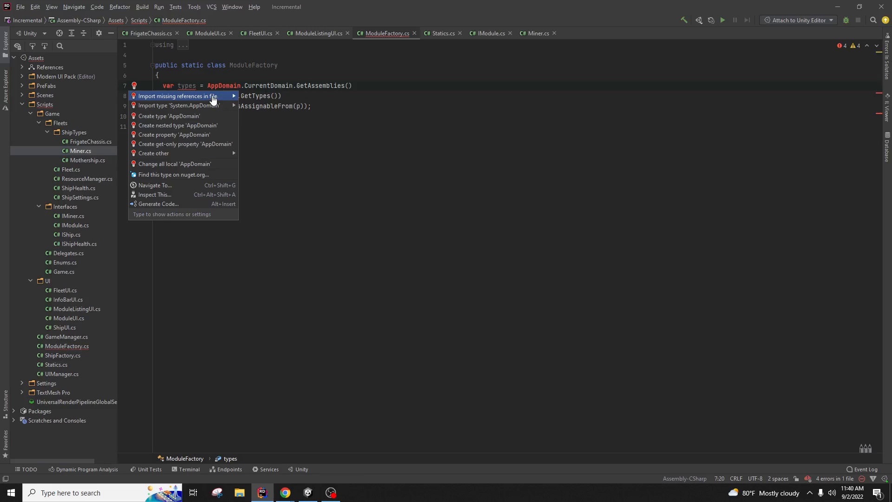
{"action": "mouse_move", "coordinate": [218, 108]}
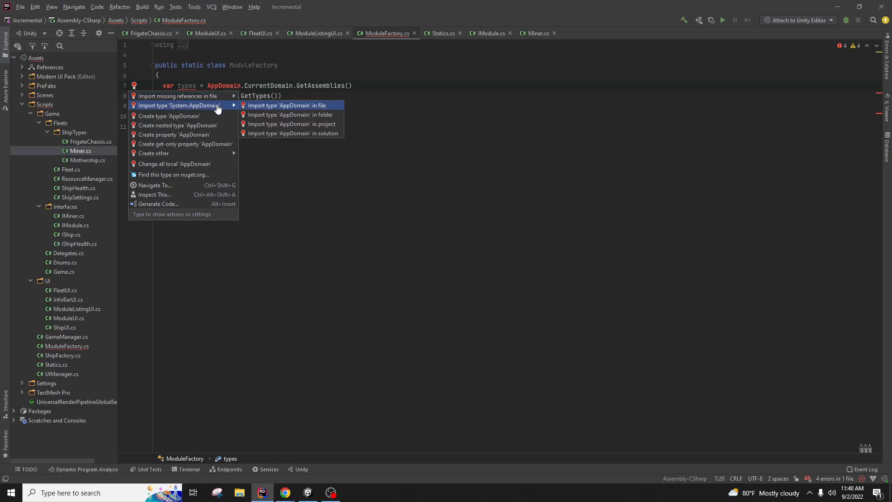
{"action": "left_click", "coordinate": [261, 106]}
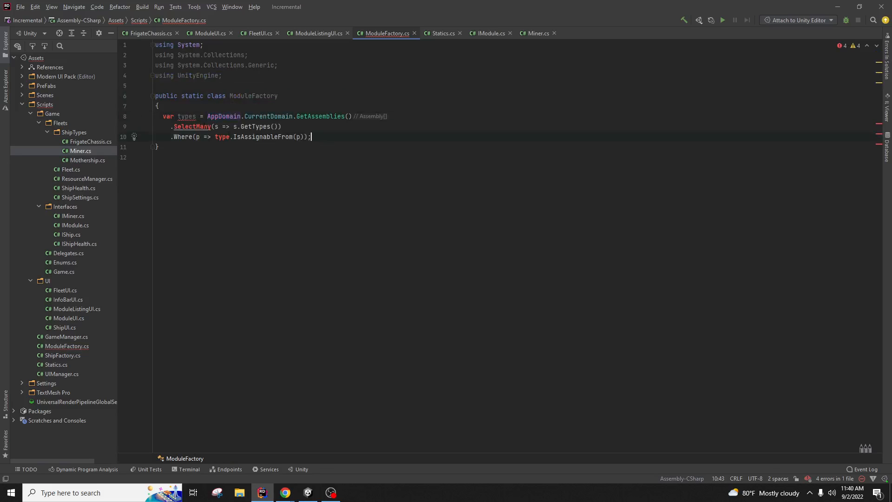
{"action": "double_click", "coordinate": [166, 116]}
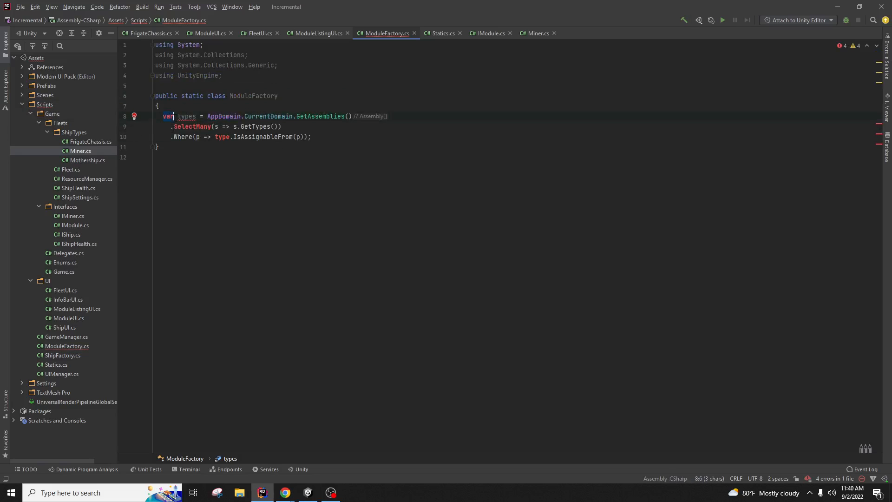
{"action": "left_click", "coordinate": [196, 127]}
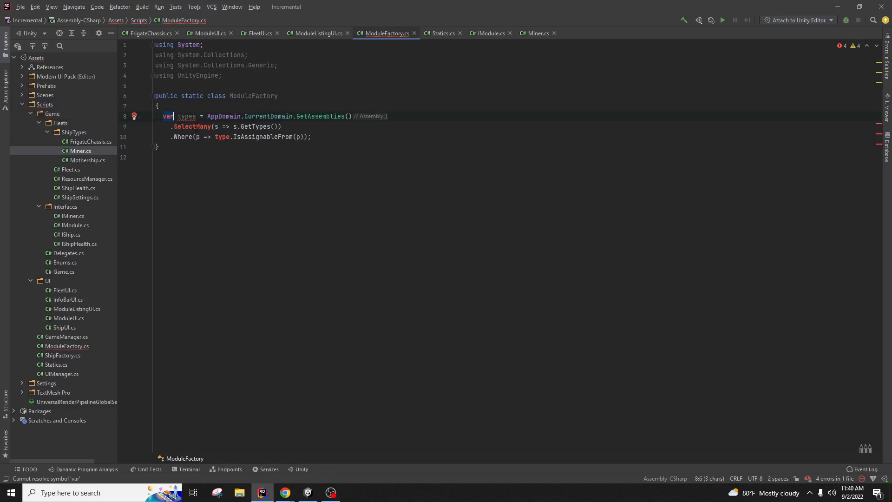
{"action": "right_click", "coordinate": [195, 124]}
{"action": "left_click", "coordinate": [215, 132]}
{"action": "left_click", "coordinate": [215, 138]}
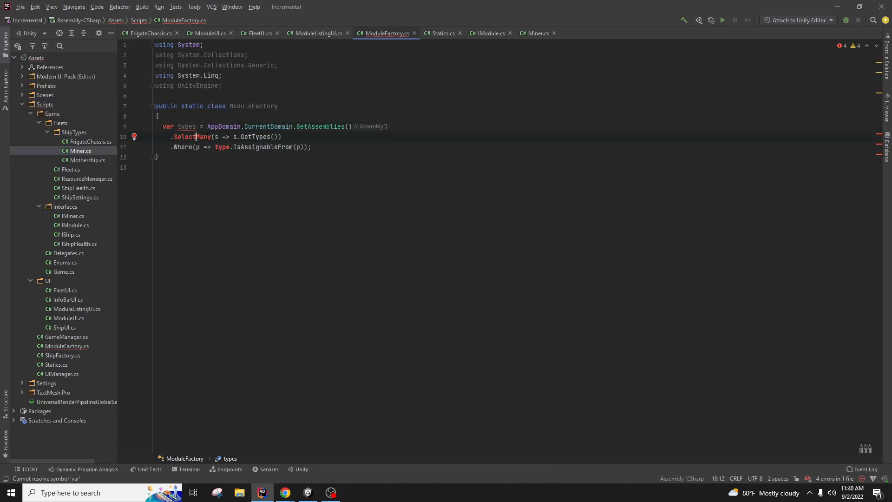
Step: Try the Create field fix for the unresolved 'type' reference, then delete the generated field
{"action": "right_click", "coordinate": [237, 148]}
{"action": "left_click", "coordinate": [260, 155]}
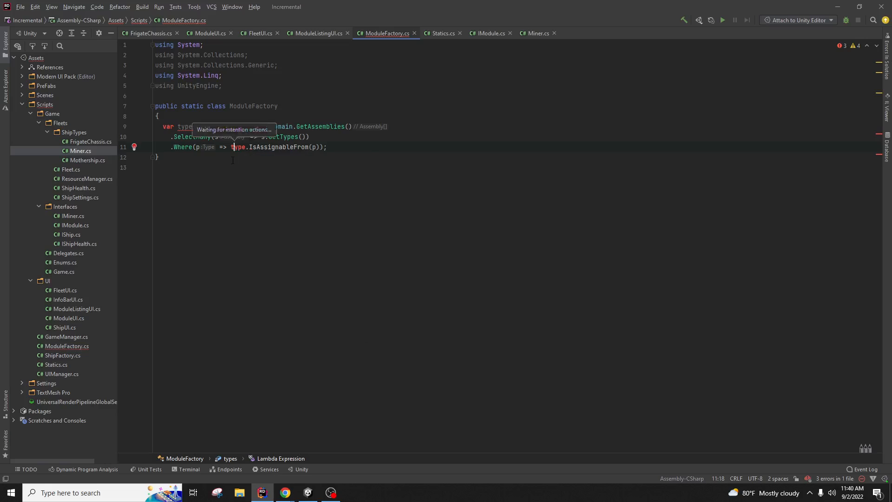
{"action": "left_click", "coordinate": [205, 158]}
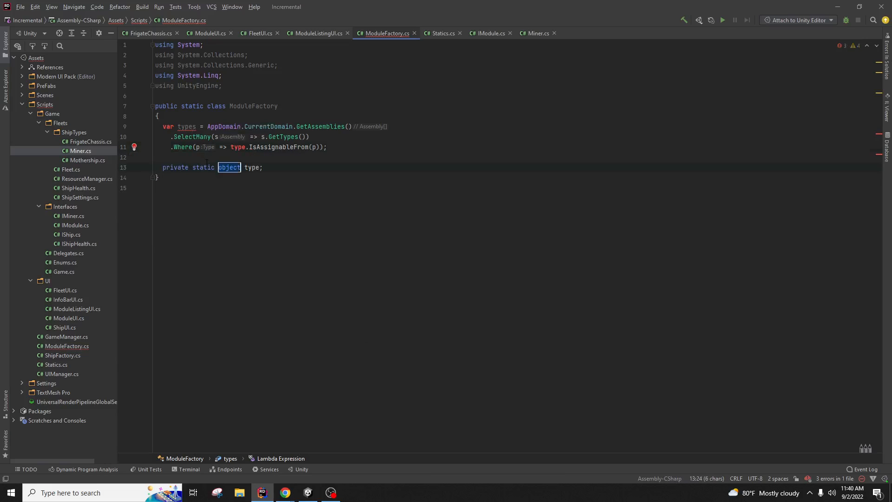
{"action": "left_click", "coordinate": [261, 188]}
{"action": "left_click_drag", "start_coordinate": [282, 168], "coordinate": [275, 158]}
{"action": "key", "text": "BackSpace"}
{"action": "key", "text": "BackSpace"}
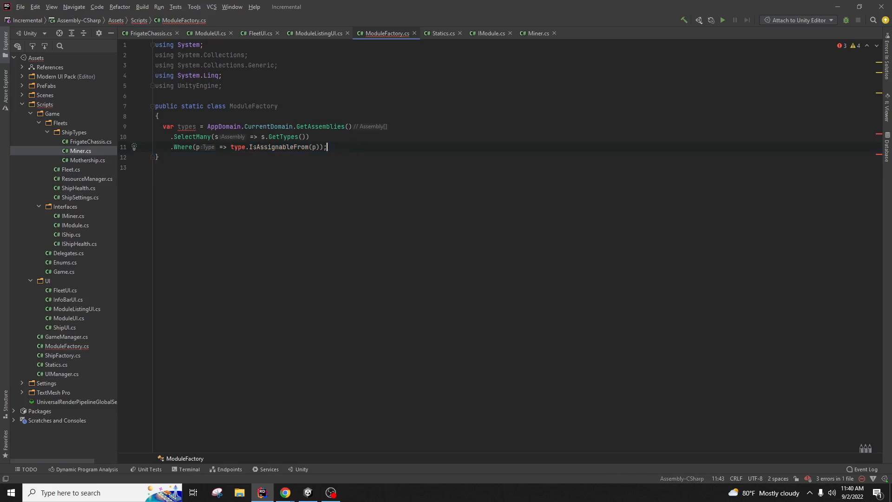
Step: Replace 'type' in the Where clause with IMiner, then IModule, importing Game.Interfaces
{"action": "left_click", "coordinate": [246, 147]}
{"action": "key", "text": "ctrl+BackSpace"}
{"action": "type", "text": "IMi"}
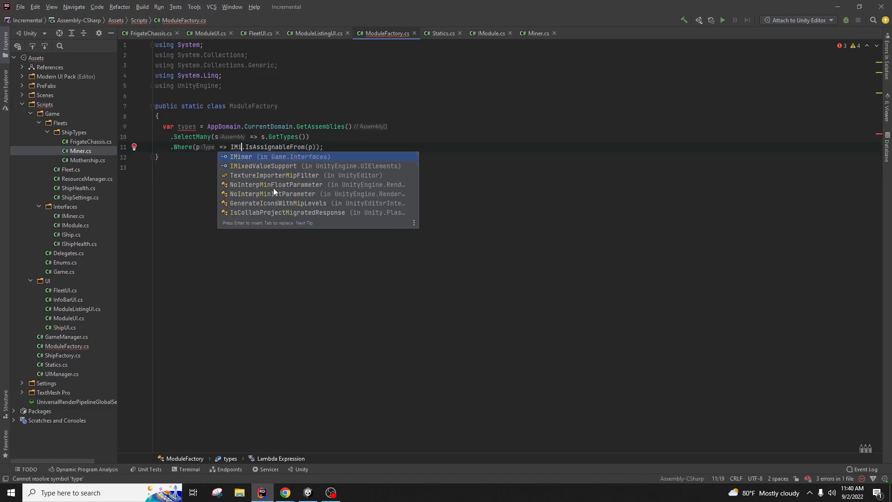
{"action": "type", "text": "n"}
{"action": "key", "text": "Return"}
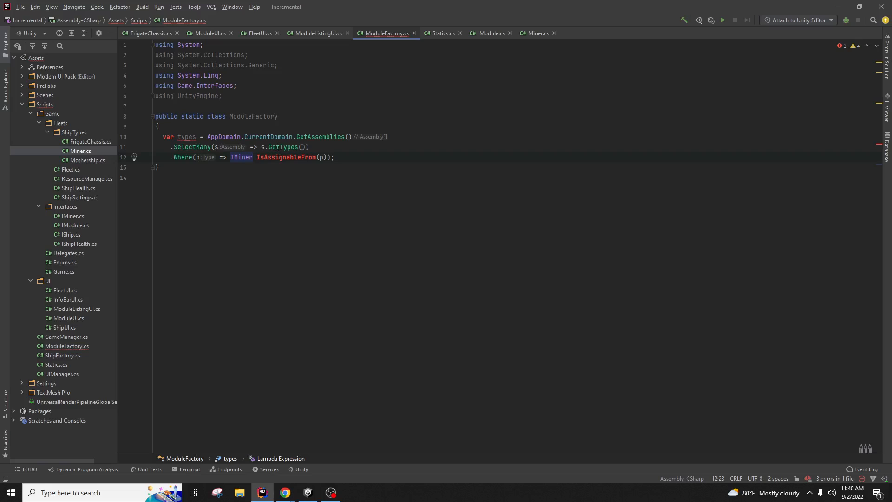
{"action": "left_click", "coordinate": [282, 157]}
{"action": "double_click", "coordinate": [242, 157]}
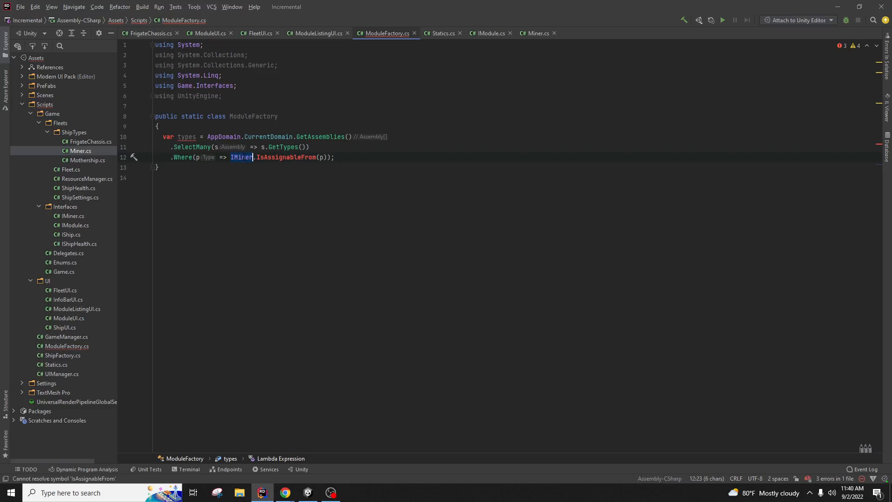
{"action": "type", "text": "IModule"}
{"action": "left_click", "coordinate": [389, 136]}
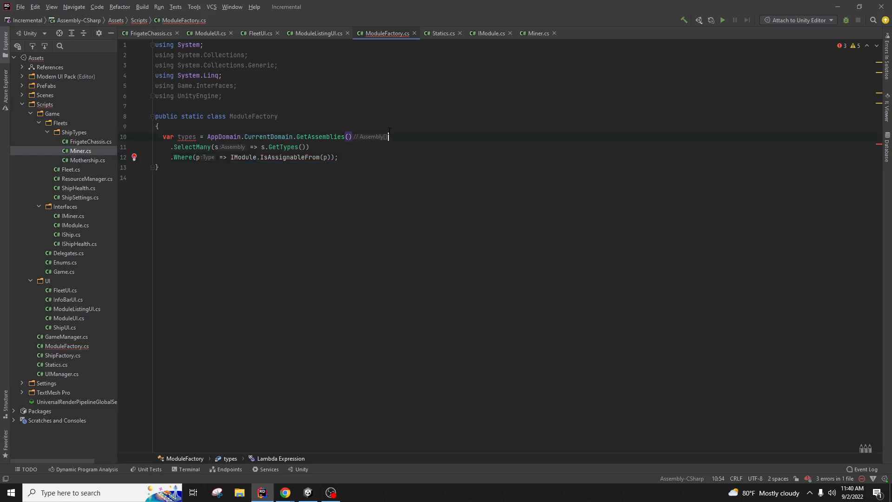
{"action": "right_click", "coordinate": [297, 156]}
{"action": "left_click", "coordinate": [310, 160]}
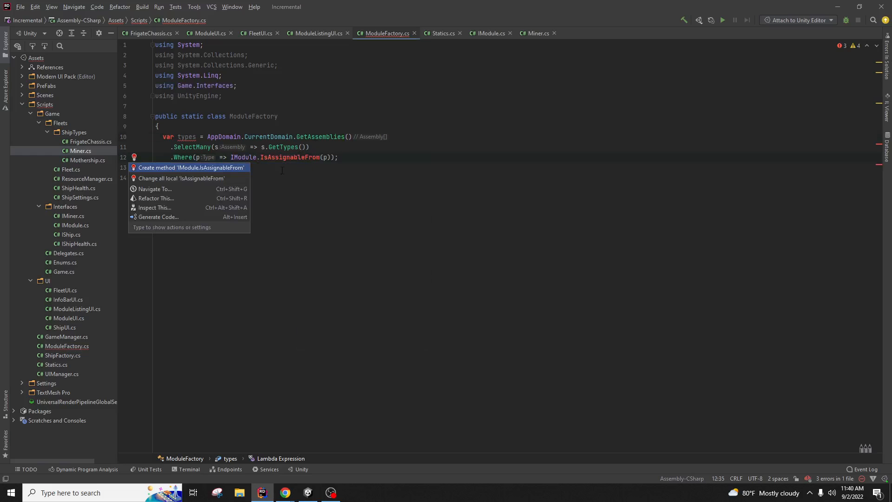
{"action": "key", "text": "Return"}
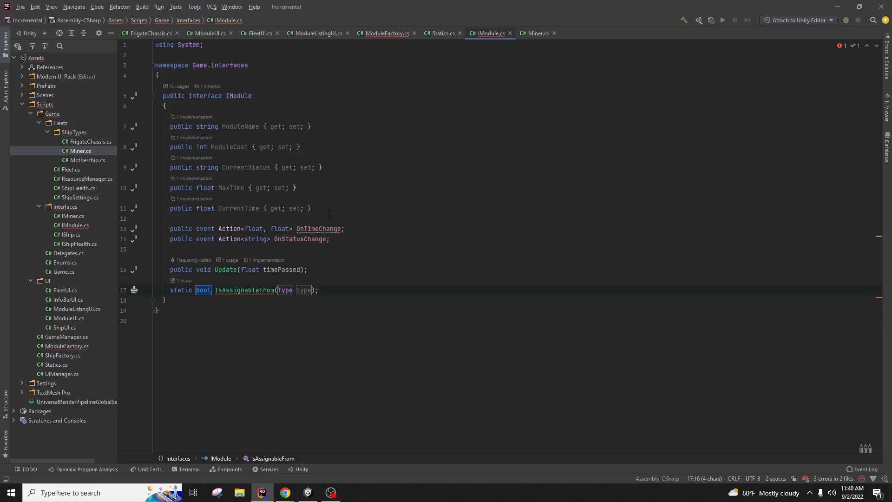
{"action": "key", "text": "ctrl+z"}
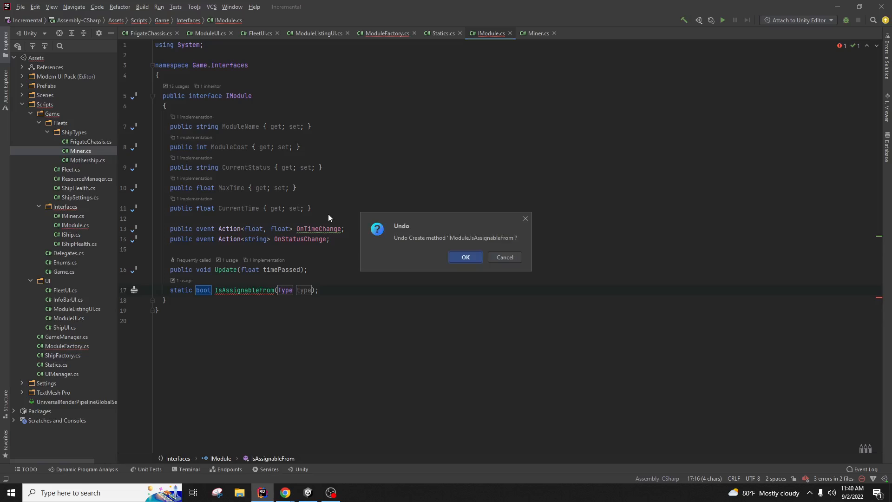
{"action": "left_click", "coordinate": [507, 258]}
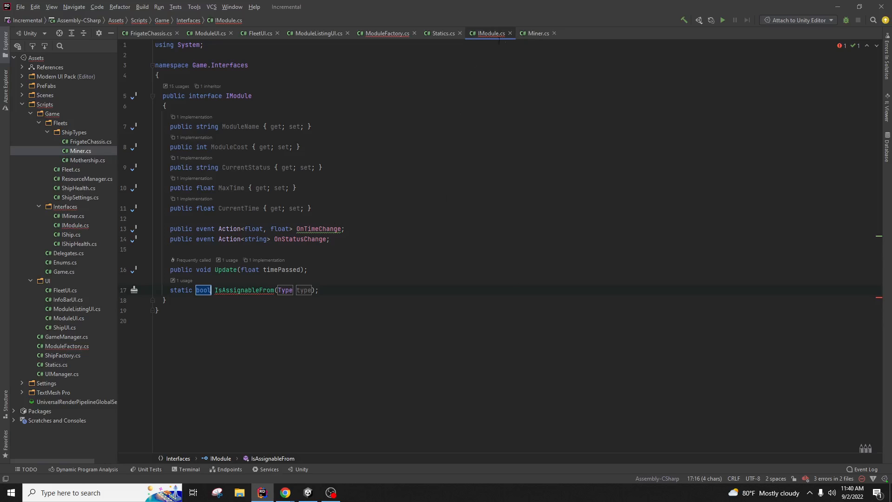
{"action": "left_click_drag", "start_coordinate": [349, 288], "coordinate": [355, 272]}
{"action": "key", "text": "BackSpace"}
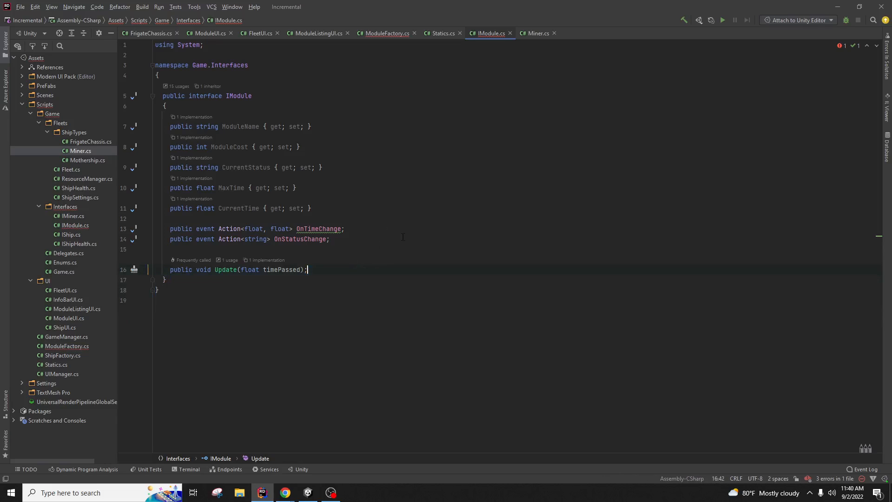
{"action": "left_click", "coordinate": [419, 178]}
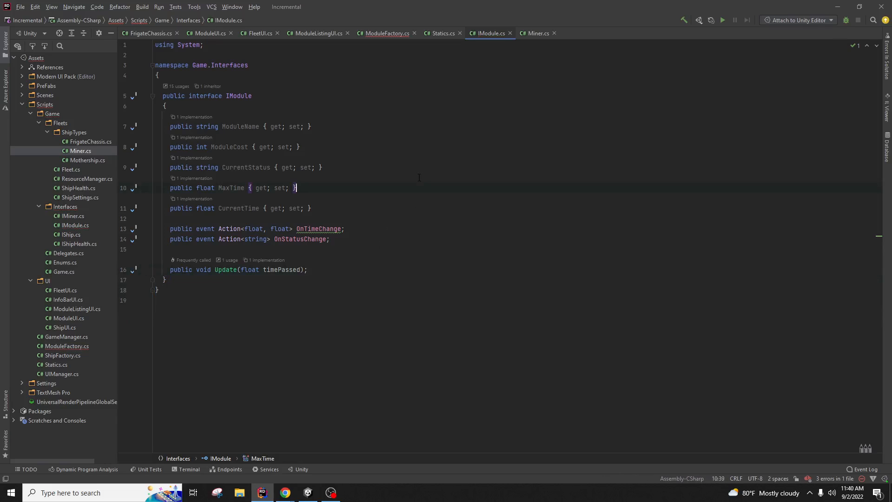
{"action": "left_click", "coordinate": [371, 32]}
{"action": "left_click", "coordinate": [246, 157]}
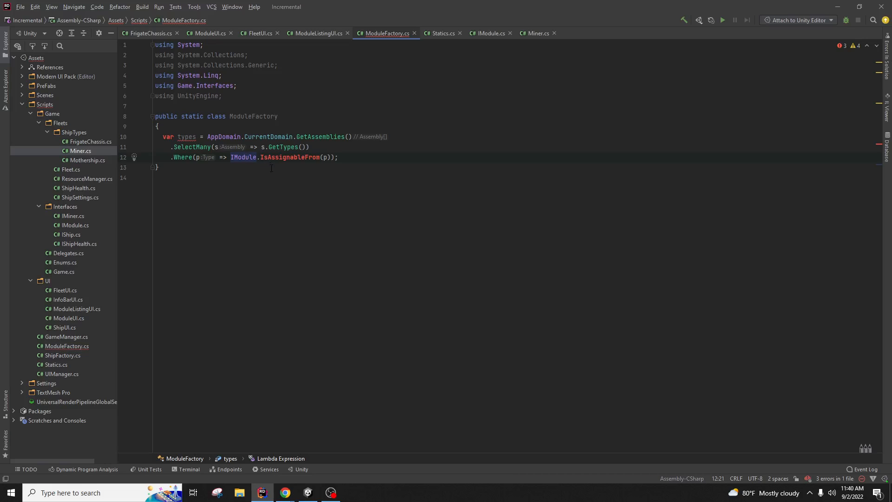
Step: Replace IModule with Type so the filter reads Type.IsAssignableFrom(p)
{"action": "type", "text": "Typ"}
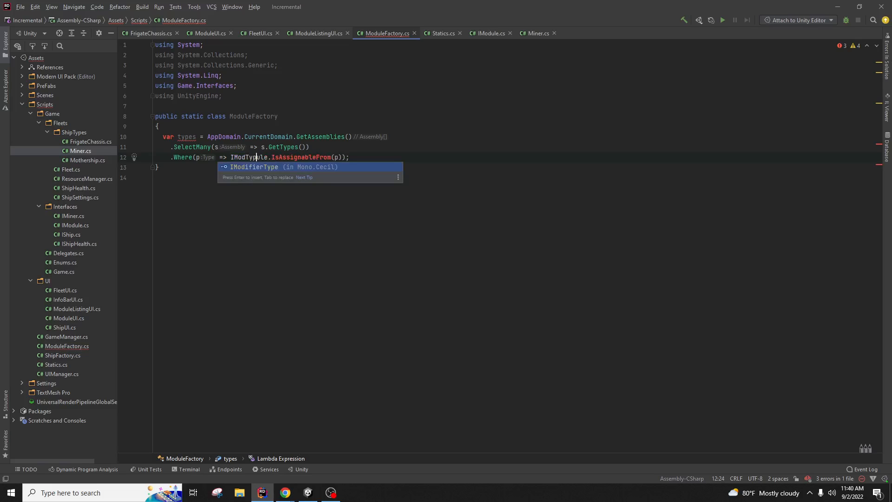
{"action": "key", "text": "BackSpace"}
{"action": "key", "text": "BackSpace"}
{"action": "key", "text": "BackSpace"}
{"action": "key", "text": "BackSpace"}
{"action": "key", "text": "BackSpace"}
{"action": "key", "text": "BackSpace"}
{"action": "key", "text": "BackSpace"}
{"action": "key", "text": "Delete"}
{"action": "key", "text": "Delete"}
{"action": "key", "text": "Delete"}
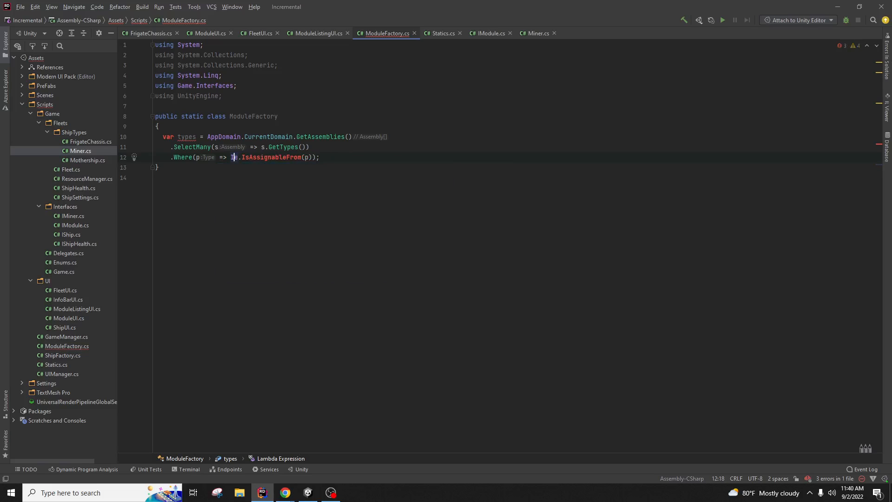
{"action": "type", "text": "Type"}
{"action": "key", "text": "Return"}
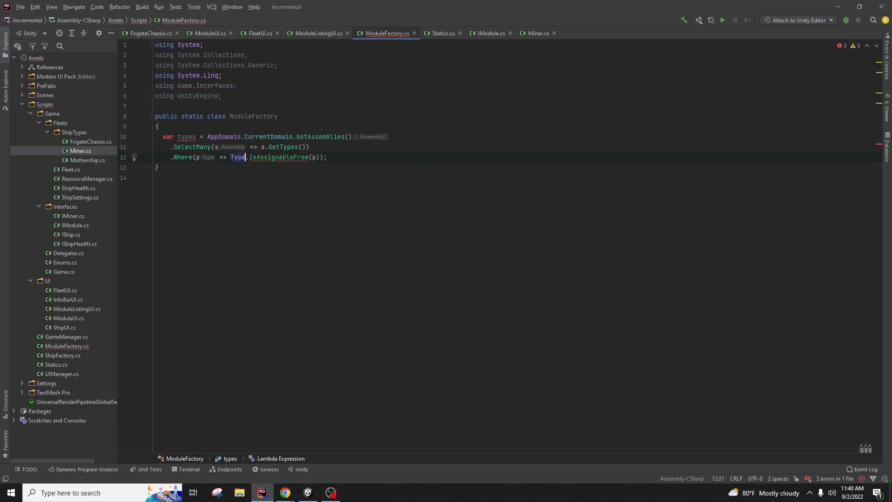
{"action": "left_click", "coordinate": [282, 157]}
{"action": "key", "text": "alt+Return"}
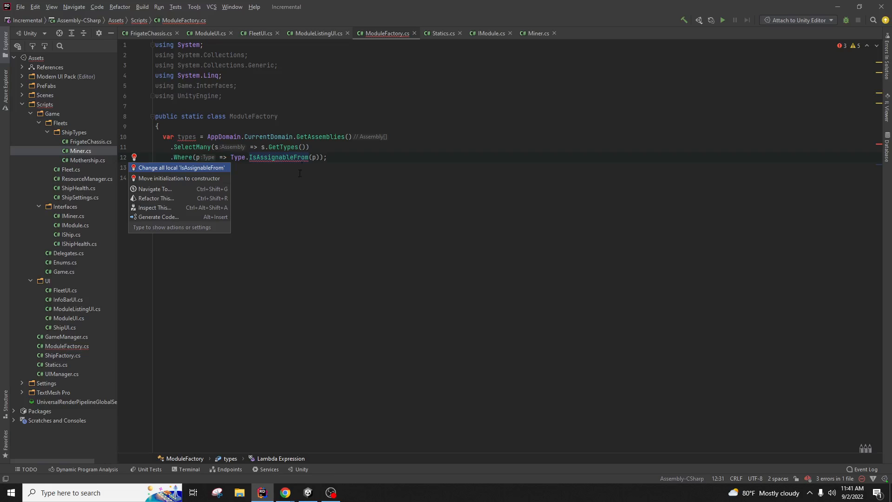
{"action": "left_click", "coordinate": [300, 174]}
Step: Select the types variable name and the GetAssemblies call to inspect the query
{"action": "double_click", "coordinate": [187, 136]}
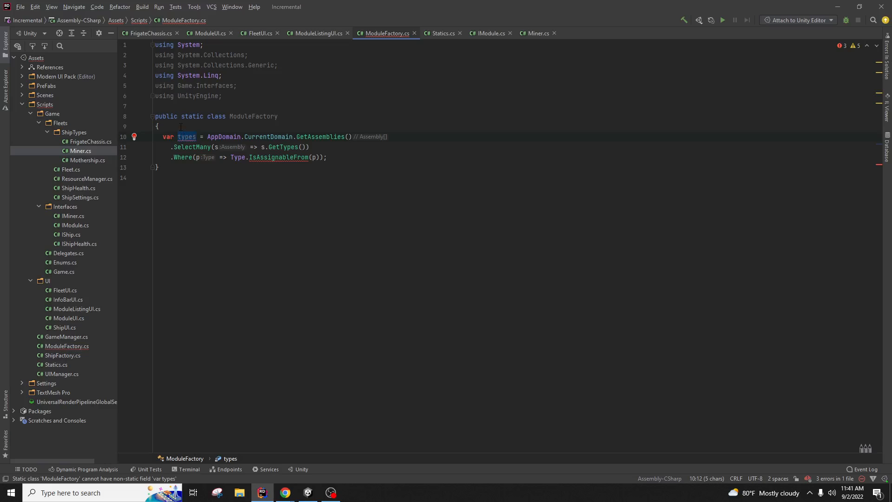
{"action": "left_click", "coordinate": [195, 157]}
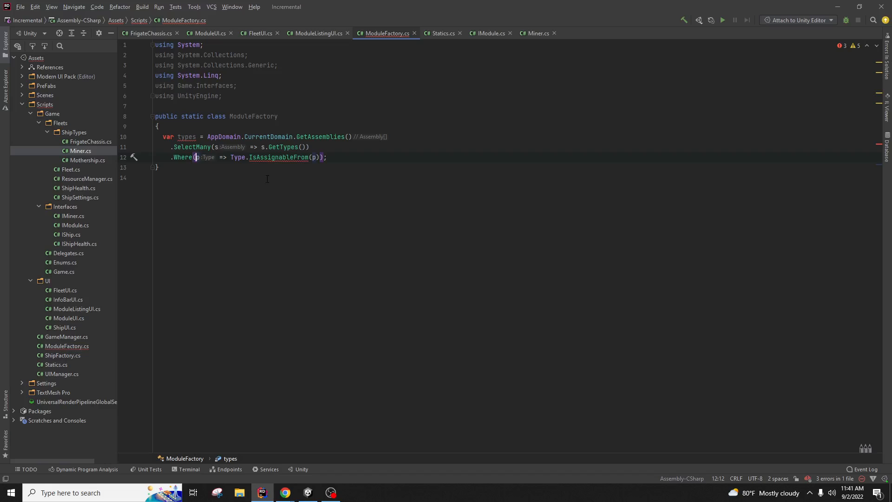
{"action": "left_click", "coordinate": [303, 127]}
{"action": "left_click", "coordinate": [319, 137]}
{"action": "left_click_drag", "start_coordinate": [297, 137], "coordinate": [349, 137]}
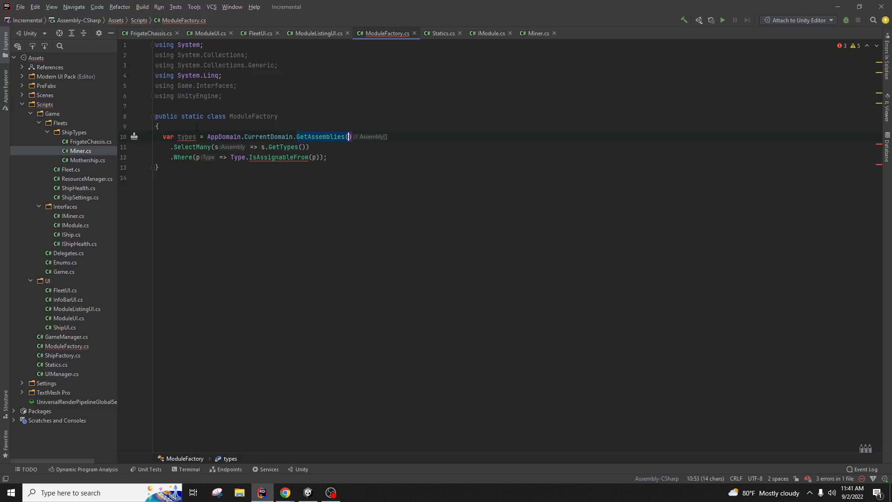
Step: Replace var with an explicit type, then declare the types field as List<IModule>
{"action": "right_click", "coordinate": [166, 137]}
{"action": "left_click", "coordinate": [186, 139]}
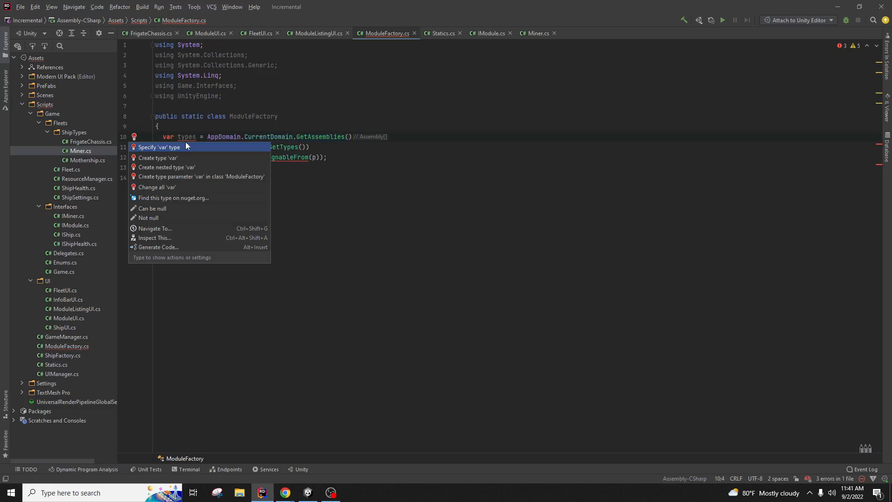
{"action": "left_click", "coordinate": [190, 147]}
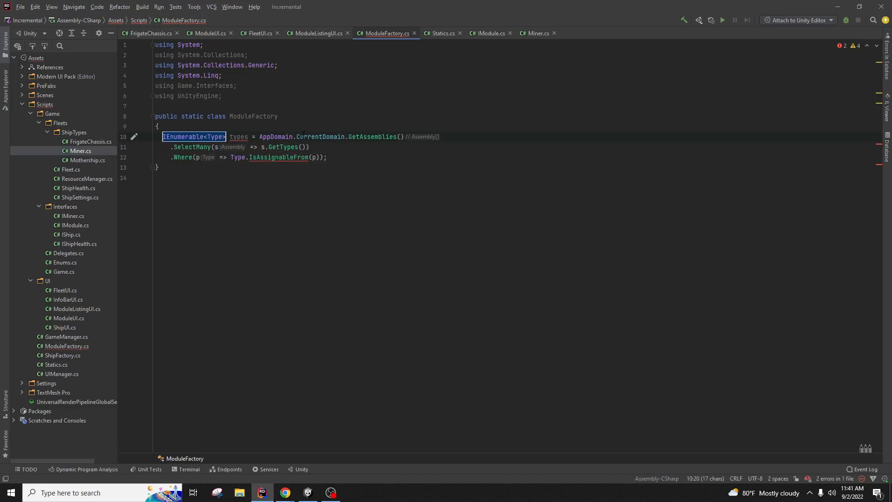
{"action": "type", "text": "IModule"}
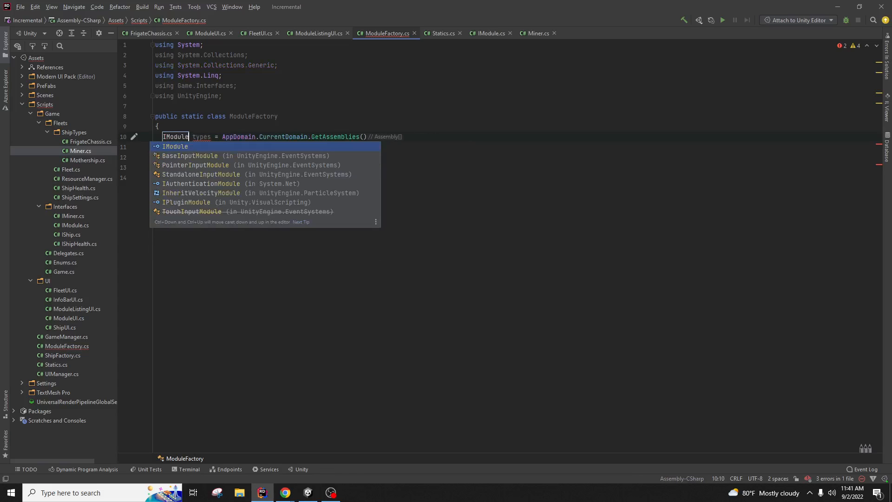
{"action": "key", "text": "BackSpace"}
{"action": "key", "text": "BackSpace"}
{"action": "key", "text": "BackSpace"}
{"action": "key", "text": "BackSpace"}
{"action": "key", "text": "BackSpace"}
{"action": "key", "text": "BackSpace"}
{"action": "key", "text": "BackSpace"}
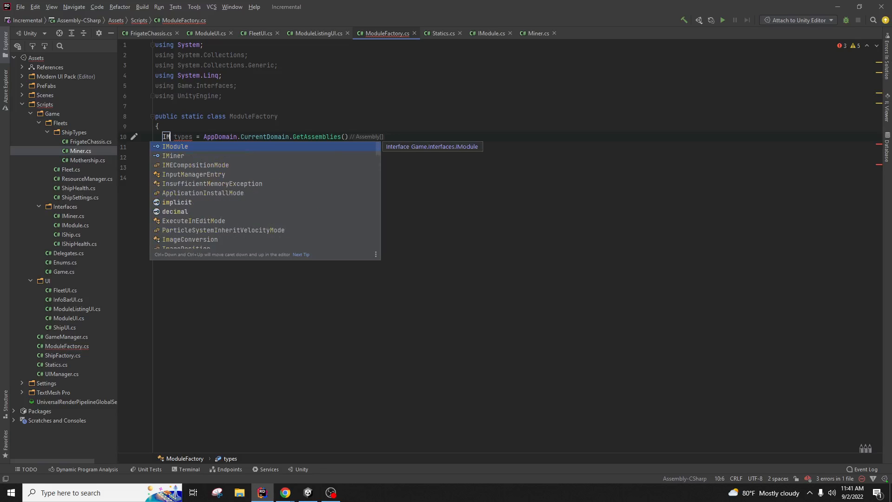
{"action": "type", "text": "List"}
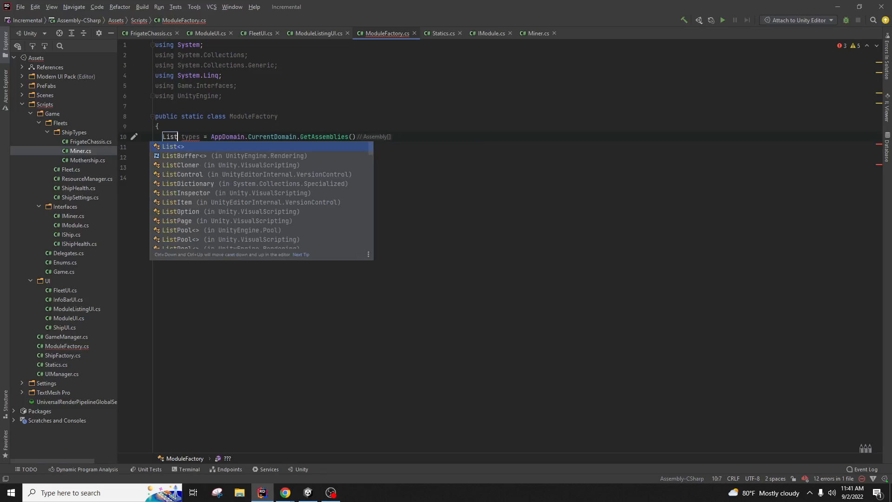
{"action": "key", "text": "Return"}
{"action": "type", "text": "IModule"}
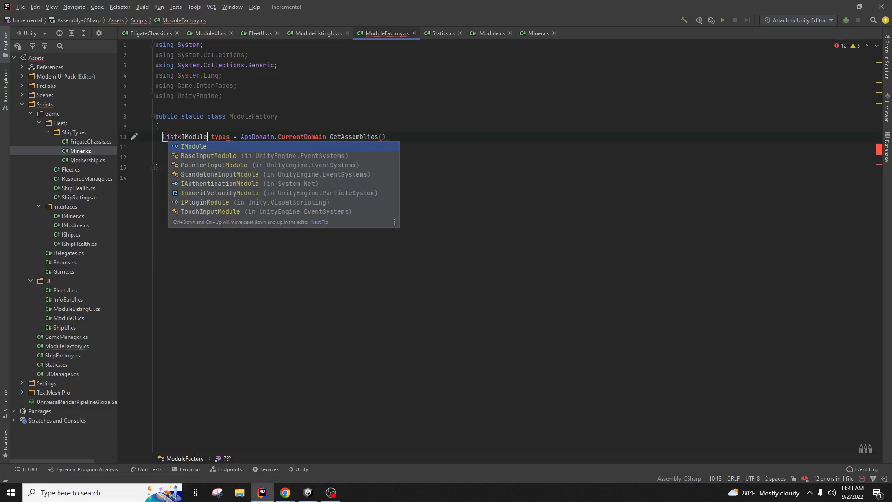
{"action": "key", "text": "Return"}
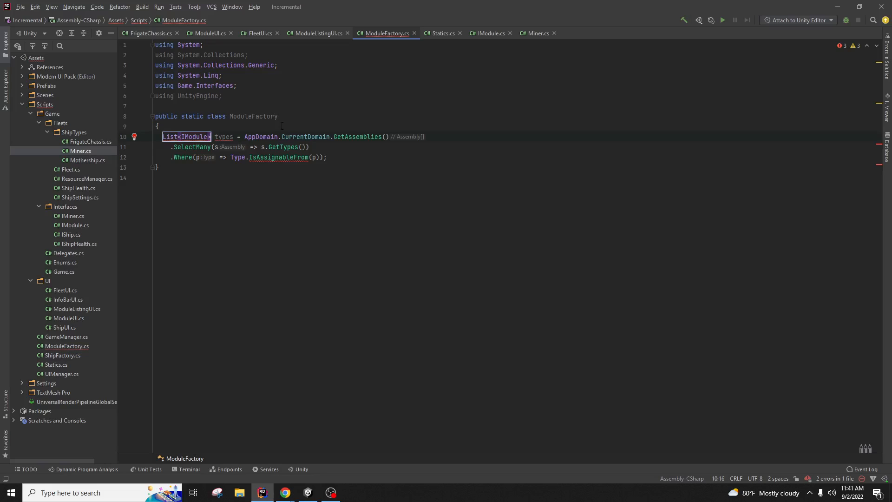
{"action": "left_click", "coordinate": [251, 180]}
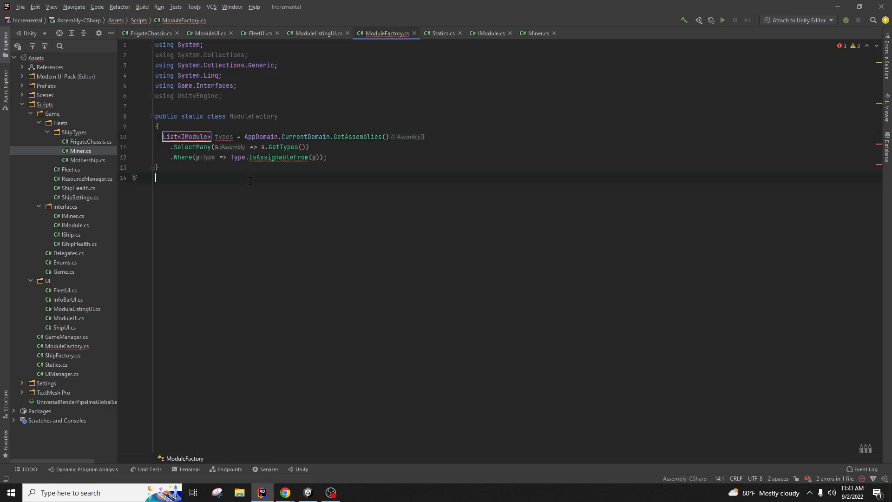
Step: Retype Type in the Where lambda and check the remaining IsAssignableFrom error
{"action": "right_click", "coordinate": [276, 157]}
{"action": "key", "text": "Escape"}
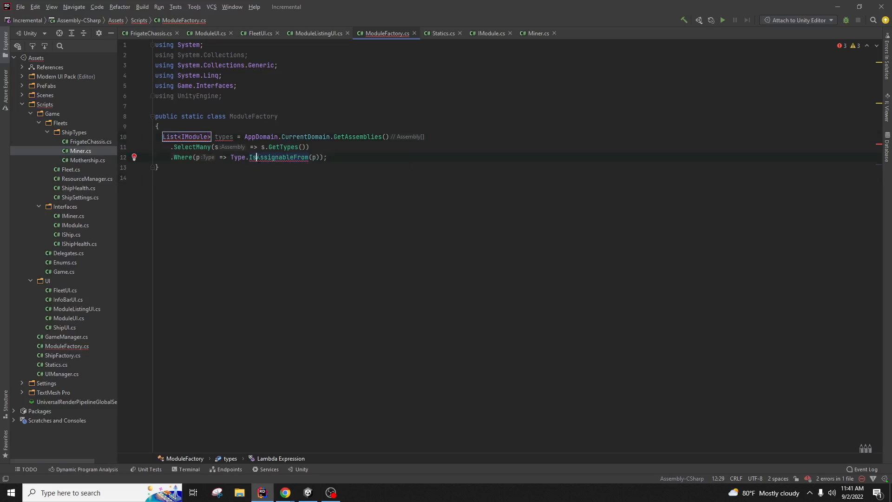
{"action": "double_click", "coordinate": [241, 158]}
{"action": "type", "text": "type"}
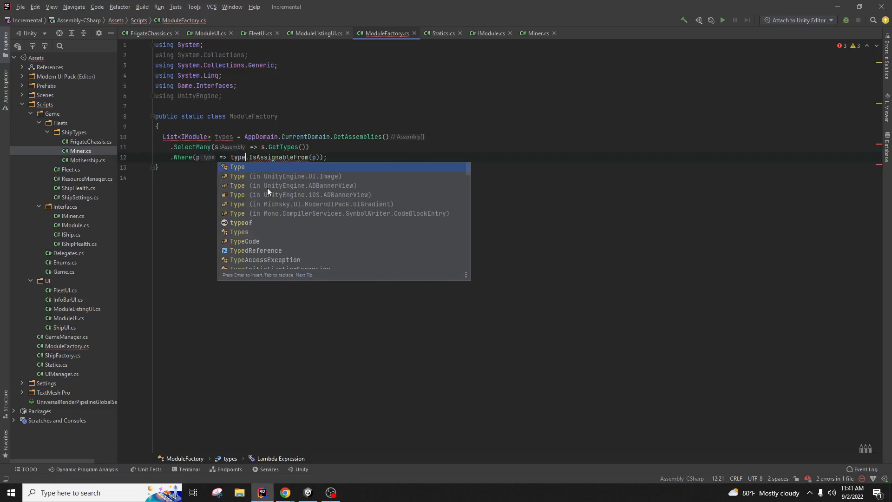
{"action": "key", "text": "Escape"}
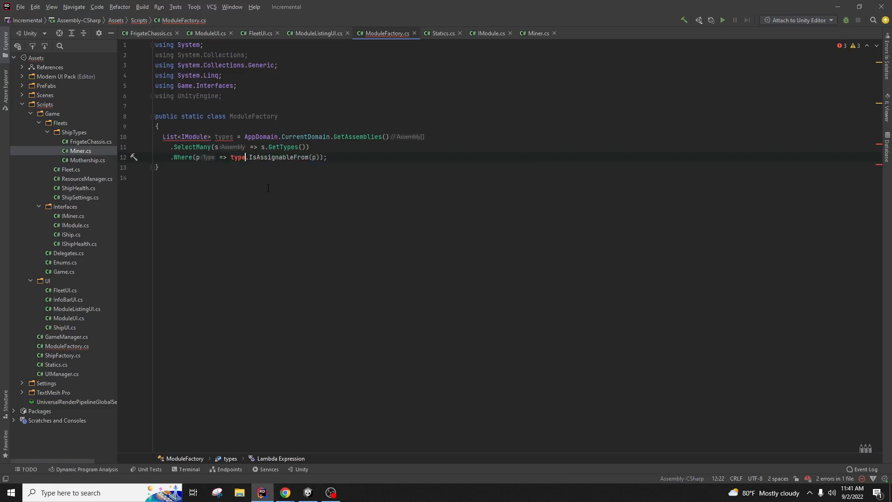
{"action": "key", "text": "BackSpace"}
{"action": "key", "text": "BackSpace"}
{"action": "key", "text": "BackSpace"}
{"action": "key", "text": "BackSpace"}
{"action": "type", "text": "Type"}
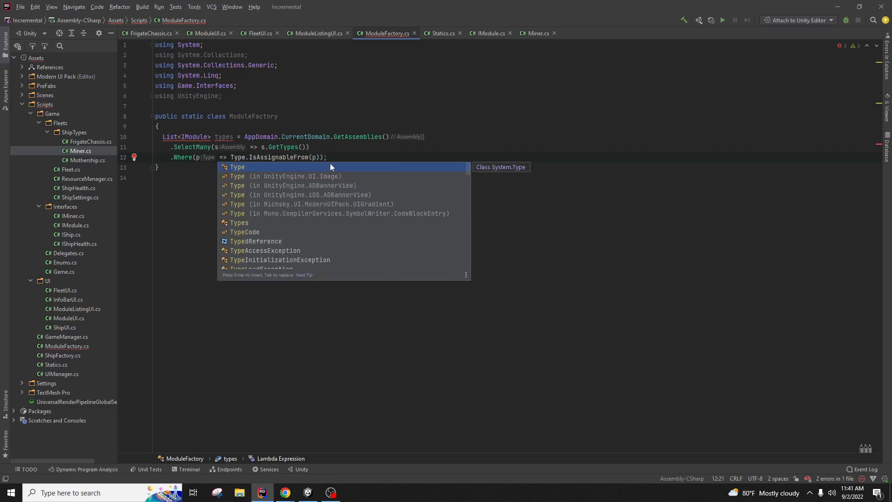
{"action": "key", "text": "Escape"}
{"action": "left_click", "coordinate": [283, 158]}
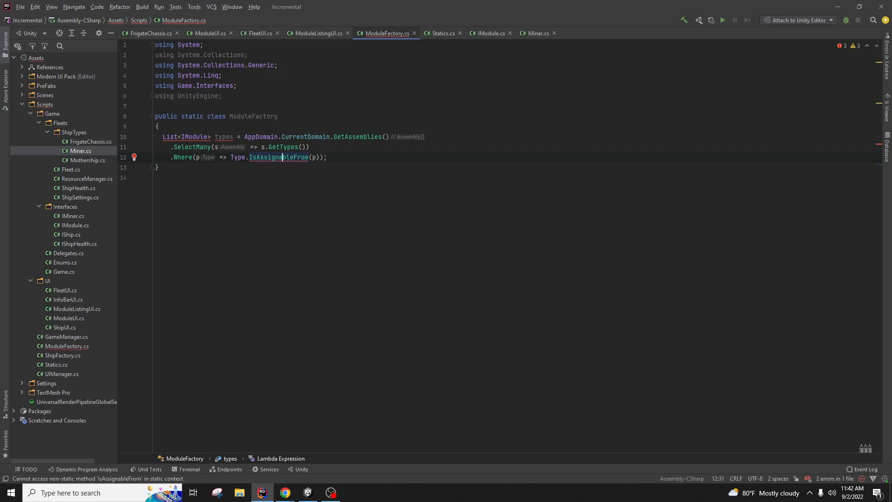
{"action": "mouse_move", "coordinate": [301, 158]}
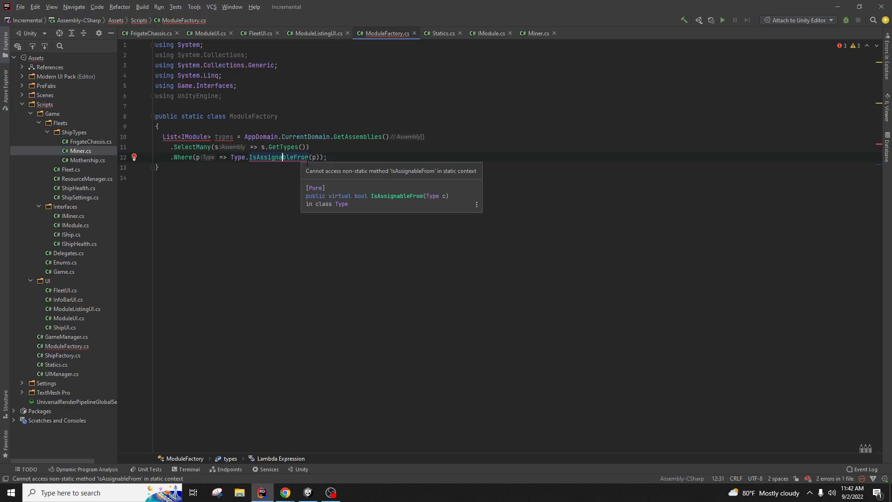
Step: Remove the static keyword from the ModuleFactory class declaration
{"action": "double_click", "coordinate": [192, 116]}
{"action": "key", "text": "BackSpace"}
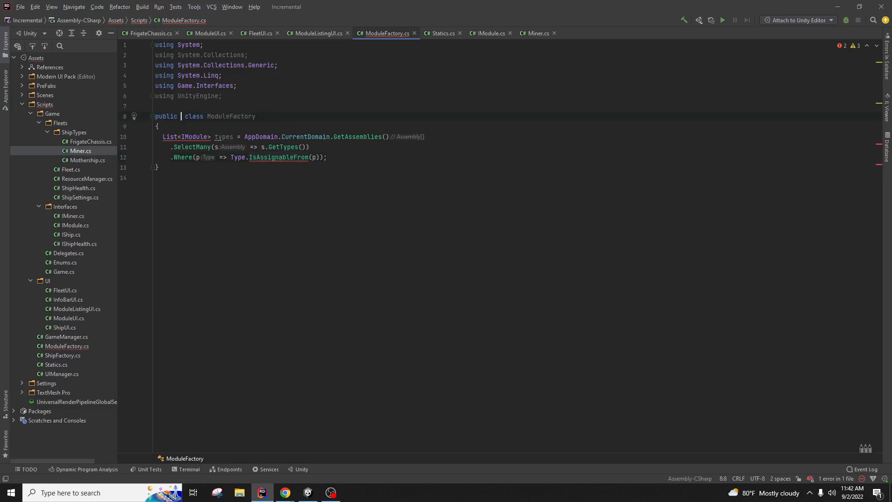
{"action": "key", "text": "BackSpace"}
{"action": "key", "text": "Down"}
{"action": "left_click", "coordinate": [246, 166]}
Step: Review the available quick-fixes for the types field and the IsAssignableFrom error
{"action": "right_click", "coordinate": [204, 137]}
{"action": "left_click", "coordinate": [207, 141]}
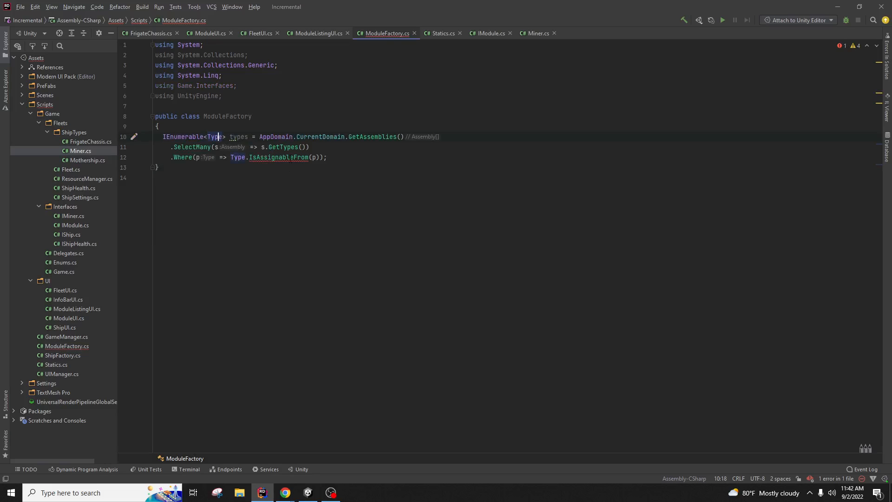
{"action": "mouse_move", "coordinate": [291, 160]}
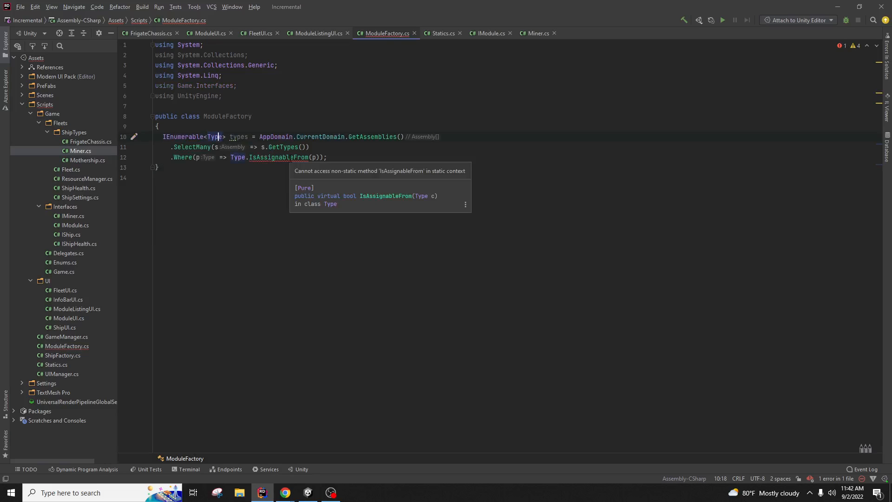
{"action": "left_click", "coordinate": [290, 157]}
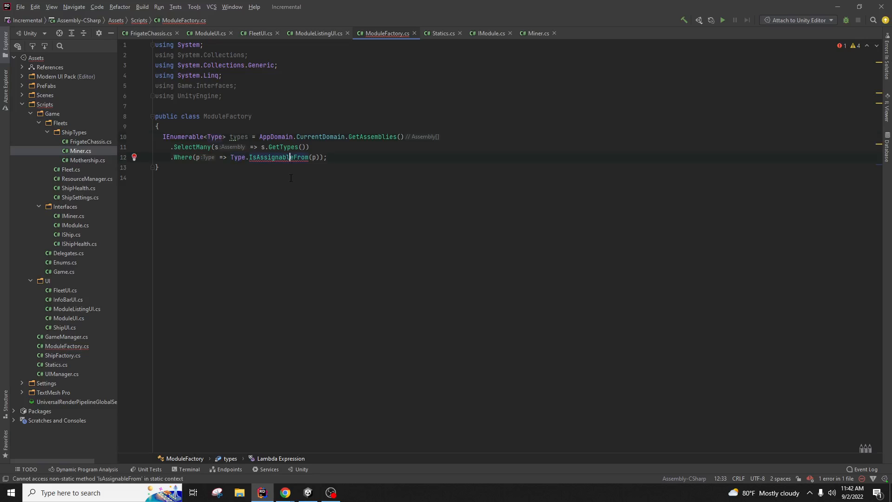
{"action": "left_click", "coordinate": [291, 178]}
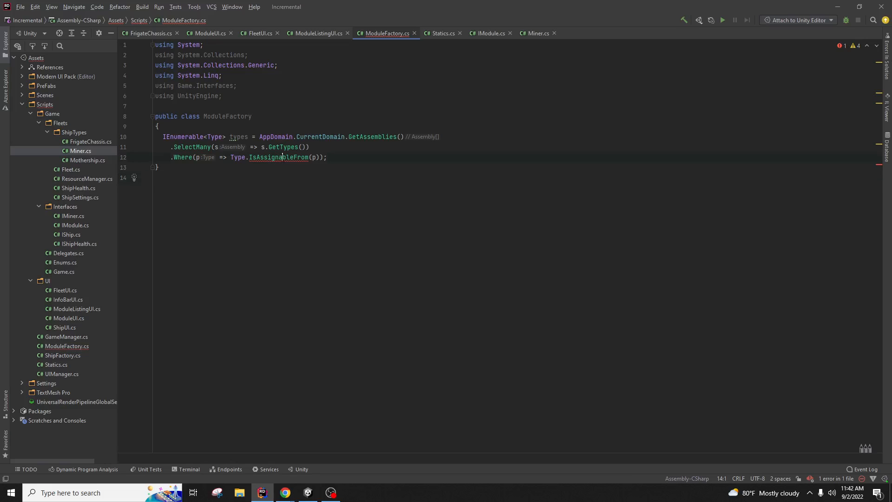
{"action": "right_click", "coordinate": [283, 157]}
{"action": "left_click", "coordinate": [293, 164]}
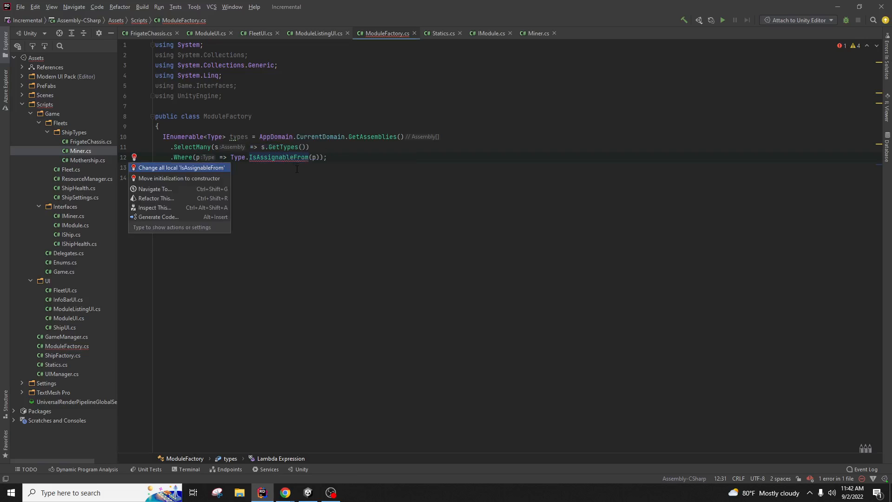
{"action": "left_click", "coordinate": [297, 169]}
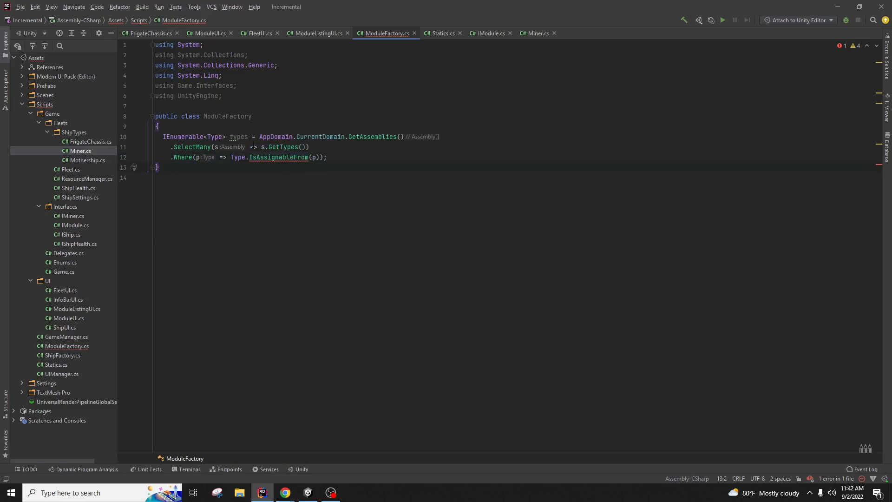
Step: Make the types field explicitly private with the 'Use explicit private modifier' quick-fix
{"action": "right_click", "coordinate": [233, 136]}
{"action": "left_click", "coordinate": [238, 139]}
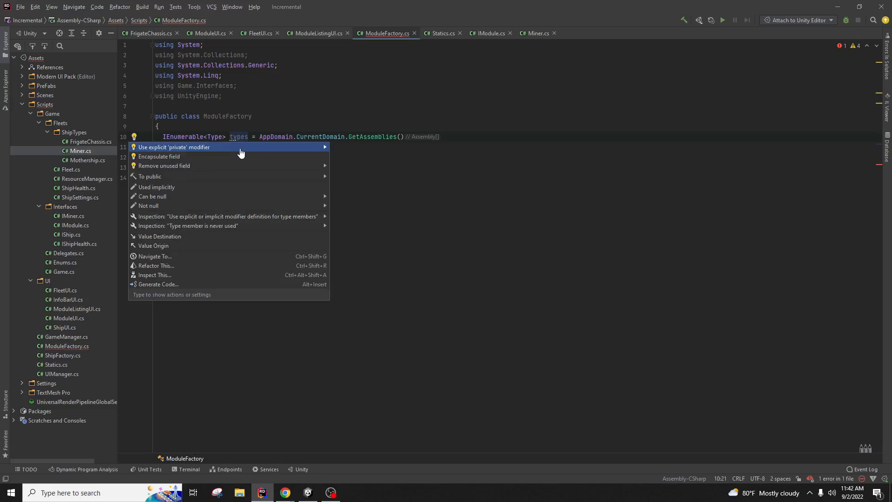
{"action": "left_click", "coordinate": [241, 149]}
Step: Try the IsAssignableFrom quick-fixes, cancelling the rename of its local uses
{"action": "right_click", "coordinate": [288, 160]}
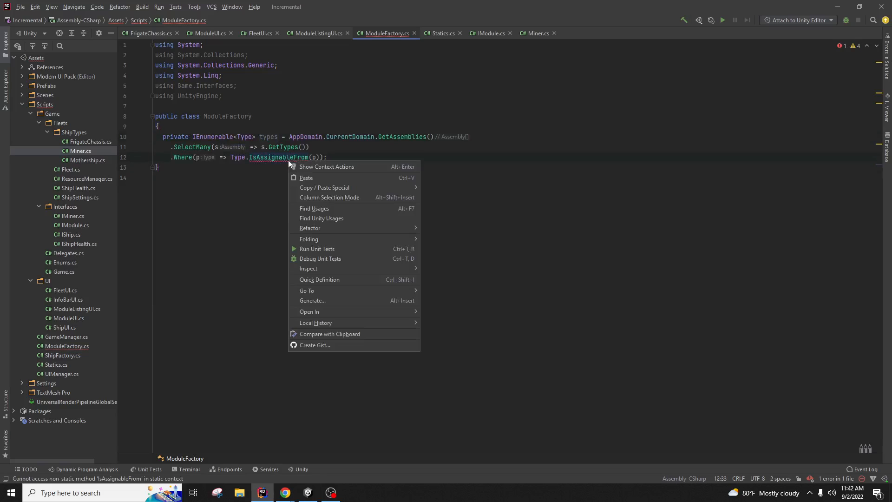
{"action": "left_click", "coordinate": [304, 168]}
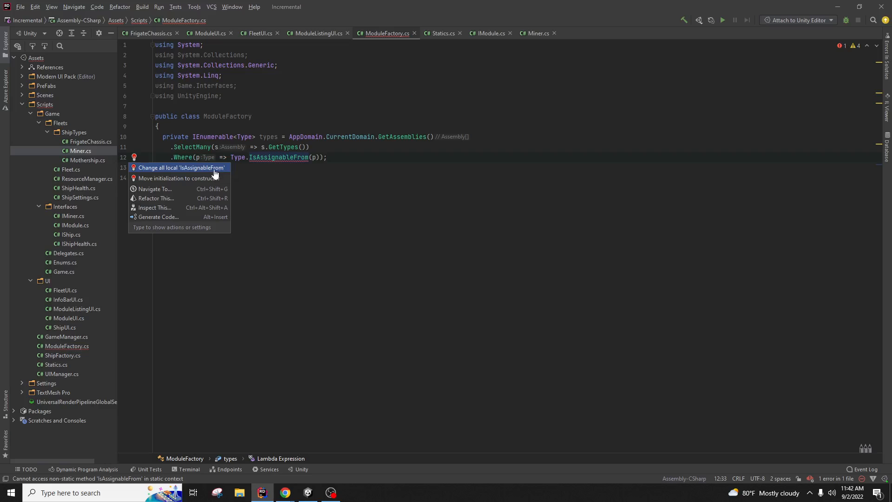
{"action": "left_click", "coordinate": [214, 169]}
{"action": "key", "text": "Escape"}
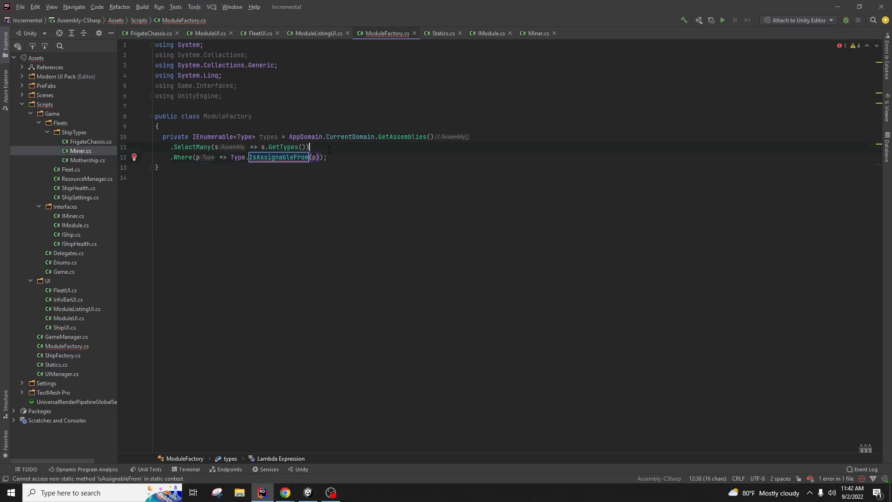
{"action": "right_click", "coordinate": [293, 157]}
{"action": "left_click", "coordinate": [310, 161]}
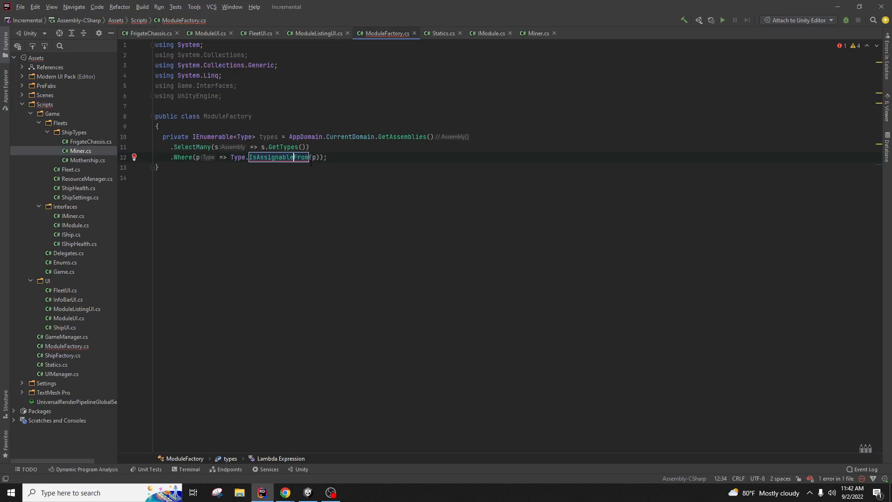
{"action": "left_click", "coordinate": [318, 188]}
{"action": "left_click", "coordinate": [256, 157]}
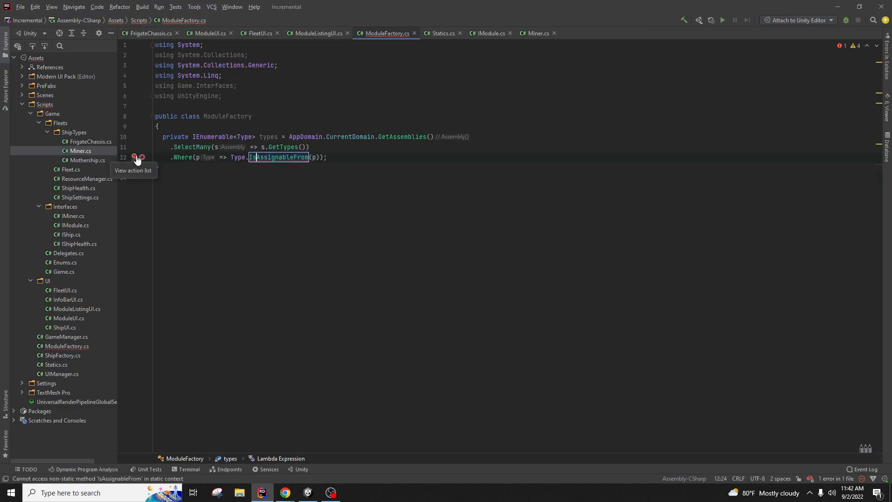
Step: Move the types field's initialization into a new ModuleFactory() constructor
{"action": "left_click", "coordinate": [135, 157]}
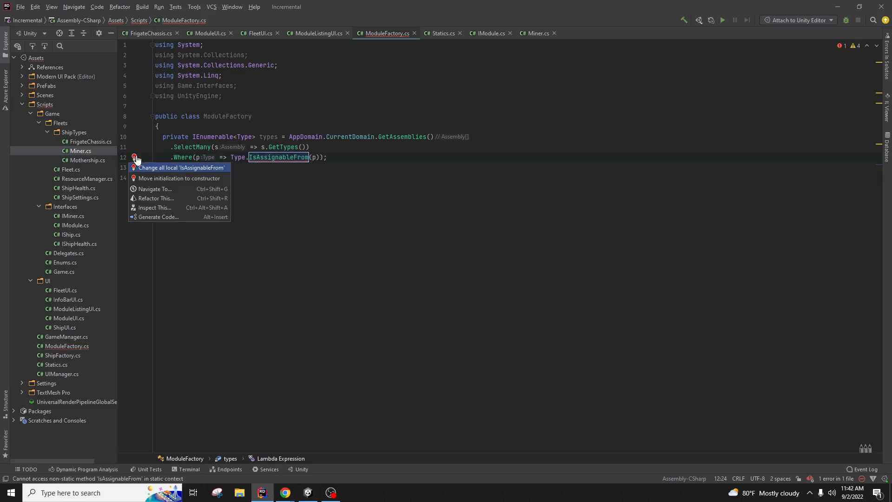
{"action": "left_click", "coordinate": [167, 179]}
{"action": "right_click", "coordinate": [305, 199]}
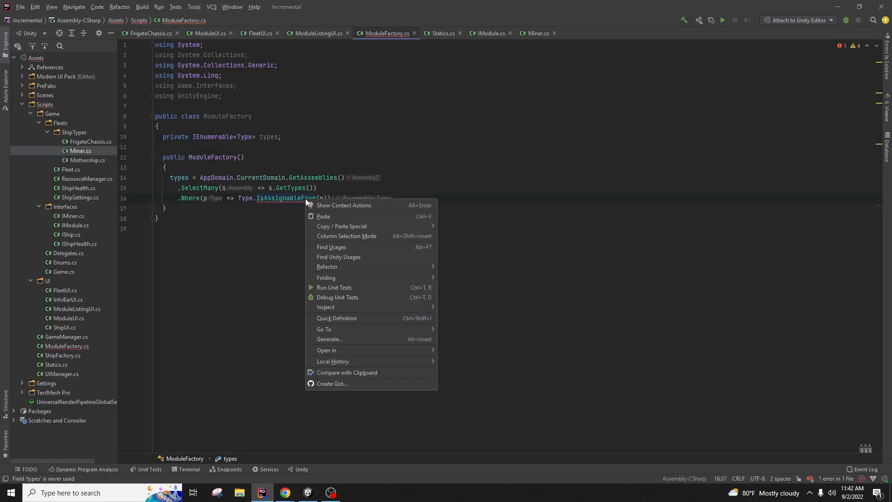
{"action": "left_click", "coordinate": [311, 207]}
{"action": "left_click", "coordinate": [295, 219]}
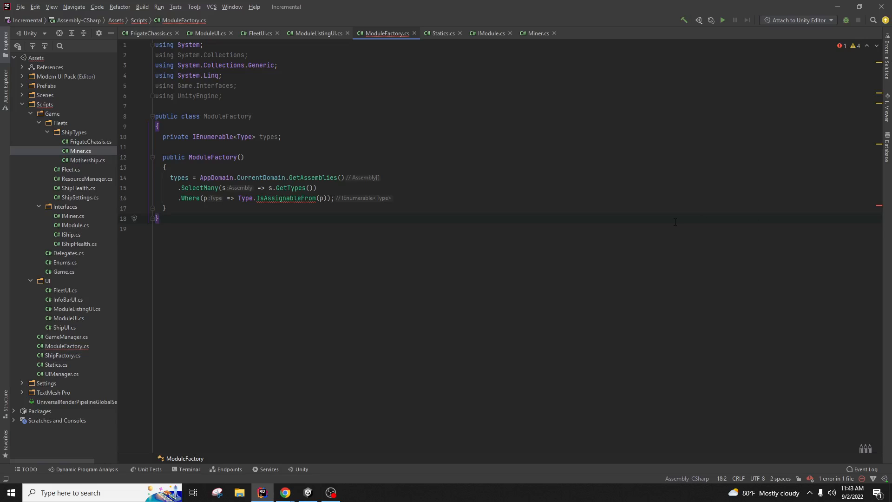
{"action": "left_click", "coordinate": [256, 177]}
{"action": "mouse_move", "coordinate": [258, 180]}
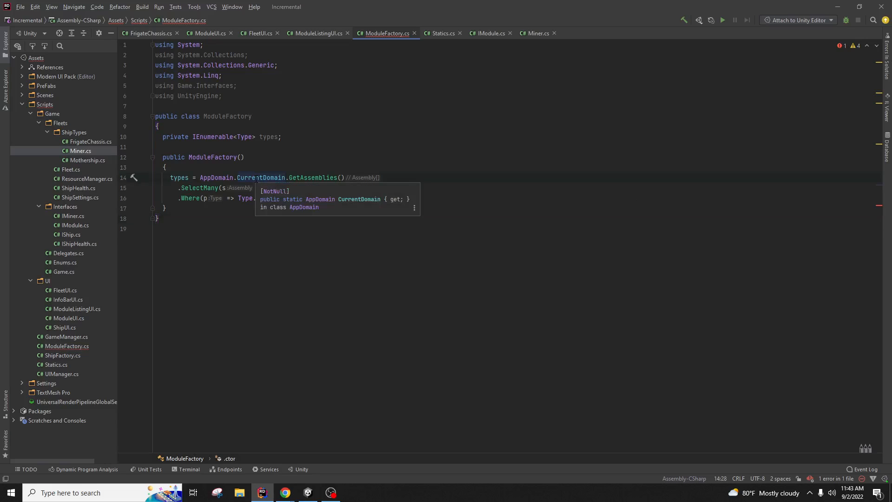
{"action": "mouse_move", "coordinate": [228, 180]}
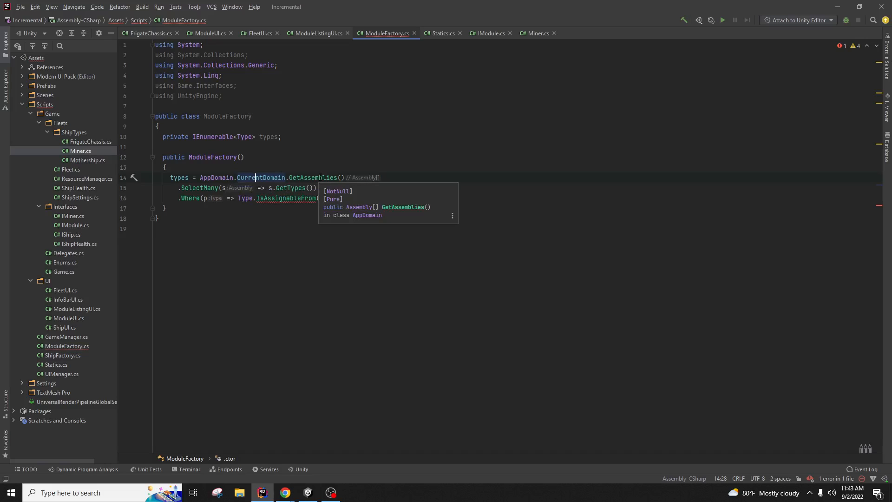
{"action": "left_click", "coordinate": [318, 159]}
{"action": "left_click", "coordinate": [295, 187]}
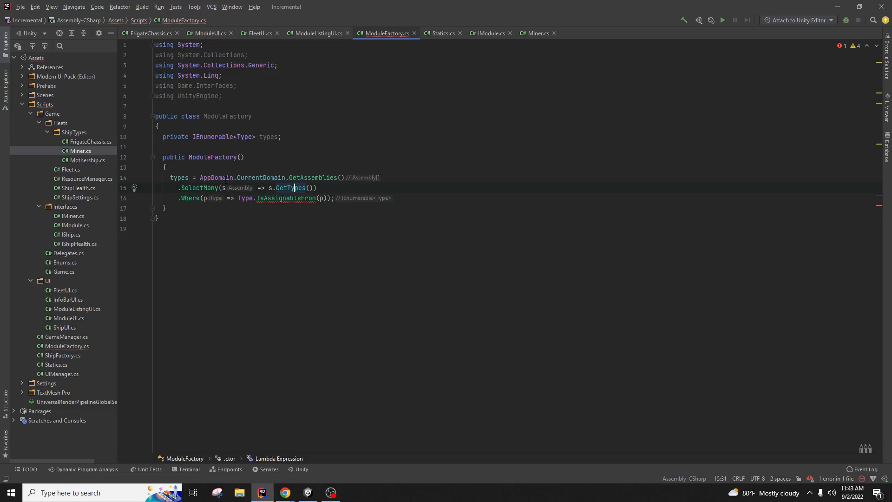
{"action": "left_click", "coordinate": [227, 177]}
{"action": "left_click", "coordinate": [317, 198]}
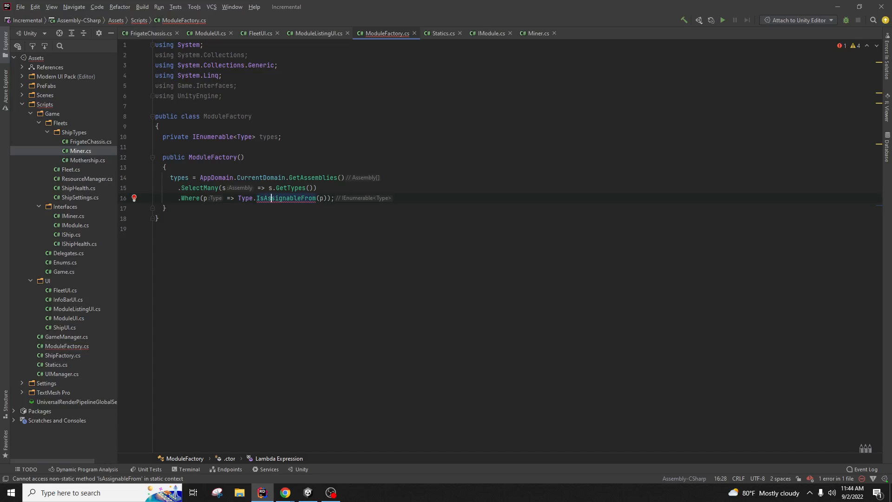
Step: Delete the private types field and the ModuleFactory() constructor, leaving an empty class body
{"action": "left_click", "coordinate": [369, 240]}
{"action": "left_click_drag", "start_coordinate": [168, 208], "coordinate": [162, 137]}
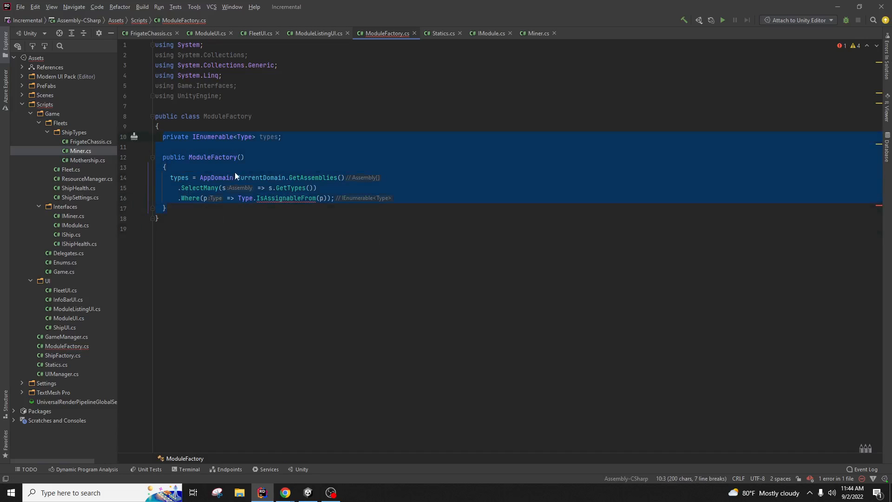
{"action": "key", "text": "BackSpace"}
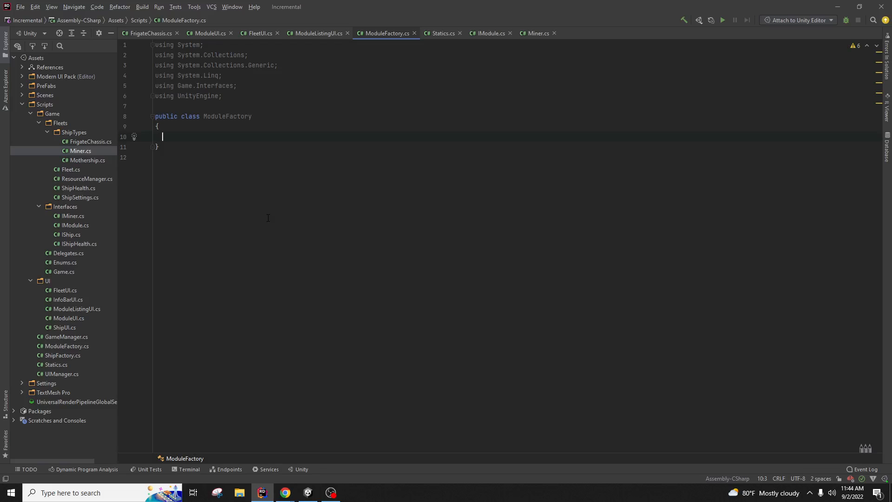
{"action": "type", "text": "List<IM"}
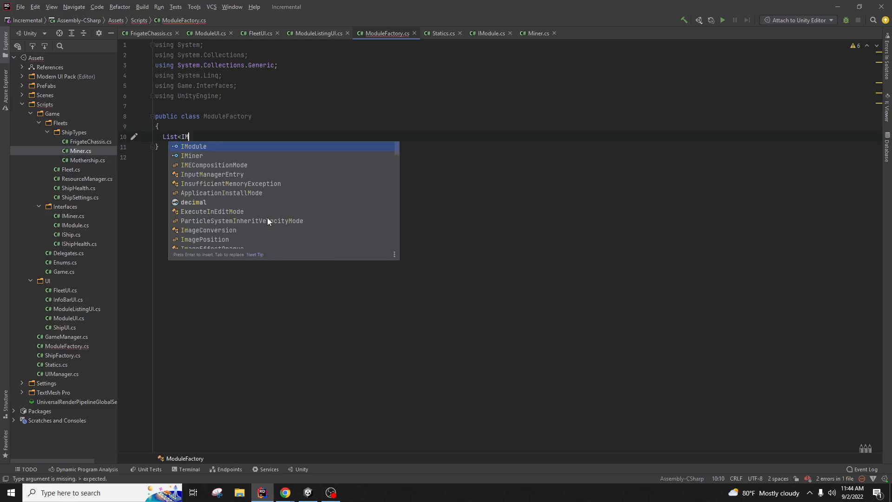
{"action": "type", "text": "odul"}
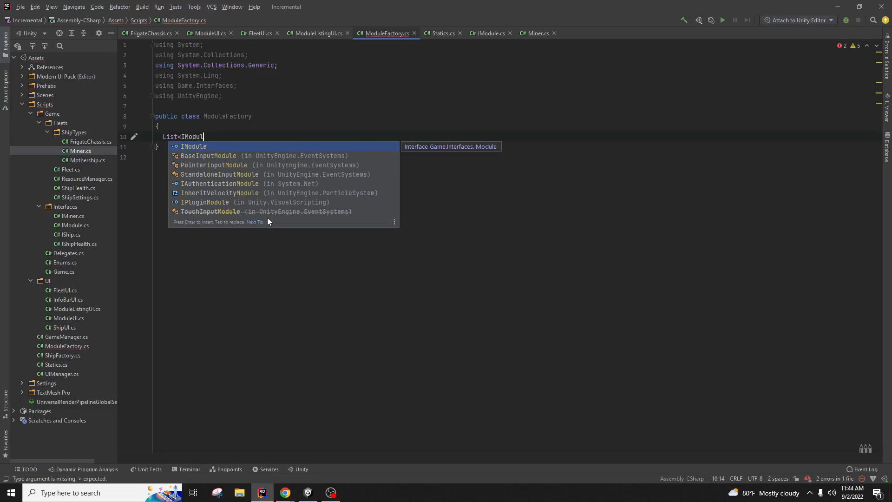
{"action": "key", "text": "BackSpace"}
{"action": "key", "text": "BackSpace"}
{"action": "key", "text": "BackSpace"}
{"action": "key", "text": "BackSpace"}
{"action": "key", "text": "BackSpace"}
{"action": "key", "text": "BackSpace"}
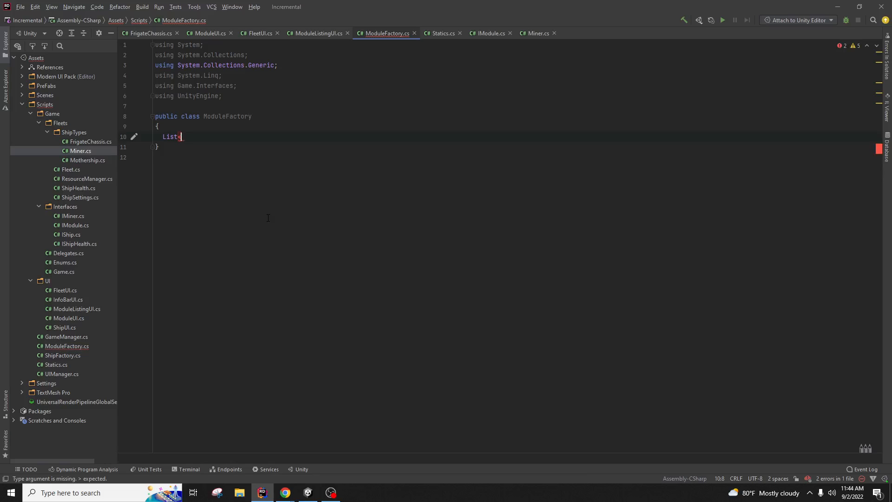
{"action": "key", "text": "BackSpace"}
{"action": "key", "text": "BackSpace"}
{"action": "key", "text": "BackSpace"}
{"action": "key", "text": "BackSpace"}
{"action": "key", "text": "BackSpace"}
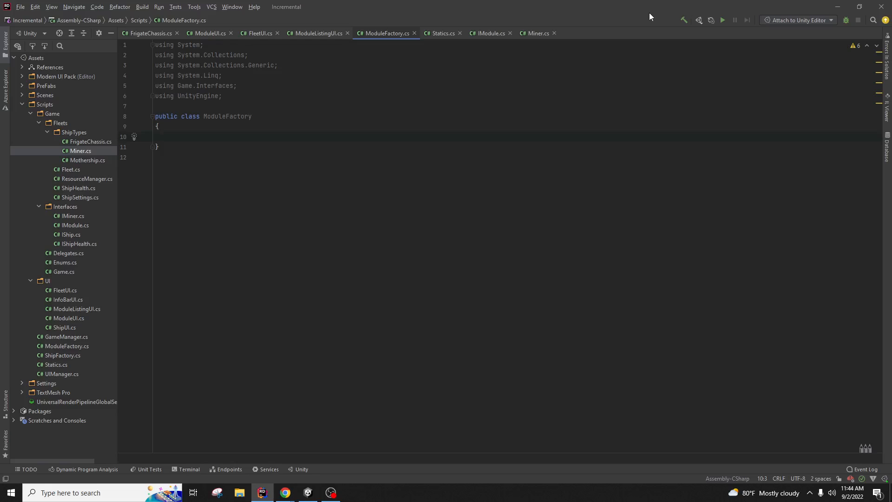
{"action": "left_click", "coordinate": [491, 34]}
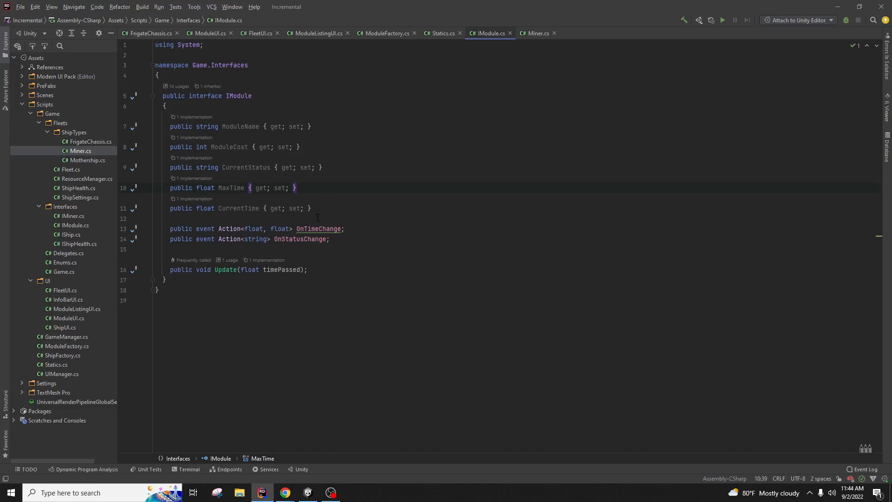
{"action": "left_click", "coordinate": [439, 33]}
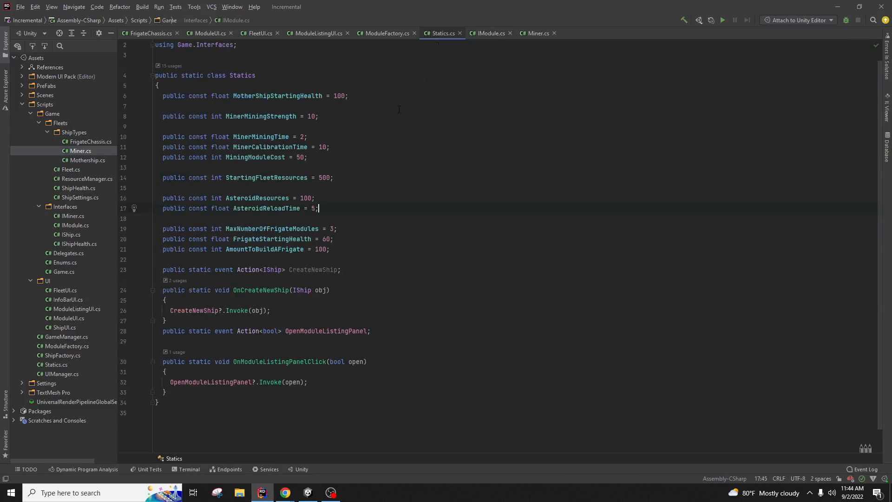
{"action": "left_click", "coordinate": [384, 33]}
Step: Start a List<IModule> declaration and mark the ModuleFactory class as static
{"action": "type", "text": "List<Imodule"}
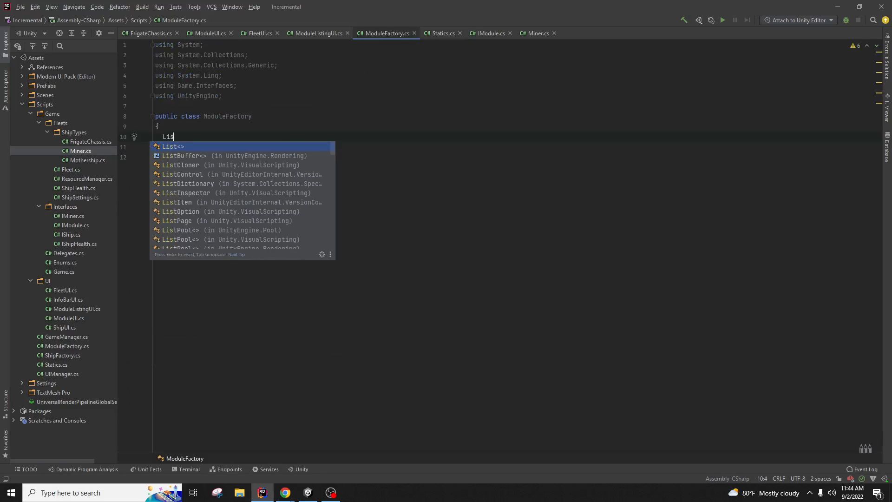
{"action": "key", "text": "BackSpace"}
{"action": "key", "text": "BackSpace"}
{"action": "key", "text": "BackSpace"}
{"action": "key", "text": "BackSpace"}
{"action": "key", "text": "BackSpace"}
{"action": "key", "text": "BackSpace"}
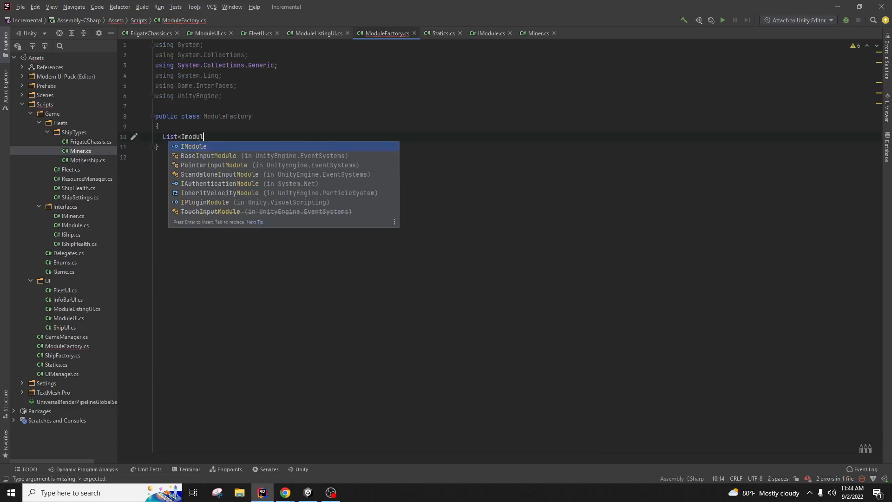
{"action": "type", "text": "Module>"}
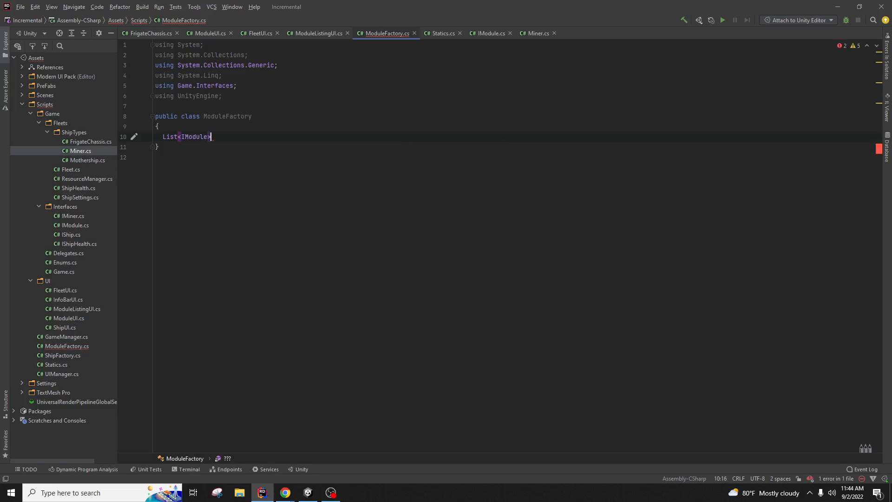
{"action": "key", "text": "Up"}
{"action": "key", "text": "Up"}
{"action": "key", "text": "Left"}
{"action": "key", "text": "Left"}
{"action": "key", "text": "Left"}
{"action": "key", "text": "Left"}
{"action": "key", "text": "Left"}
{"action": "key", "text": "Left"}
{"action": "key", "text": "Left"}
{"action": "key", "text": "Left"}
{"action": "type", "text": "s"}
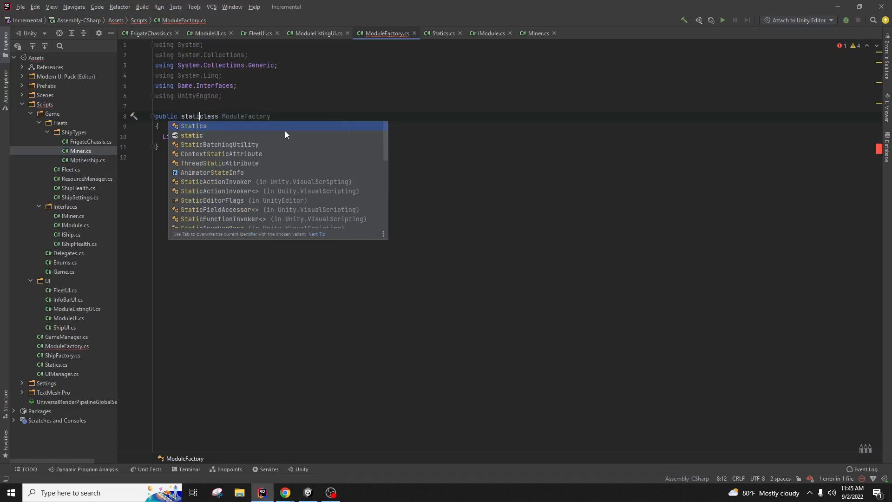
{"action": "type", "text": "tatic"}
{"action": "key", "text": "Down"}
{"action": "key", "text": "Down"}
{"action": "key", "text": "ctrl+Home"}
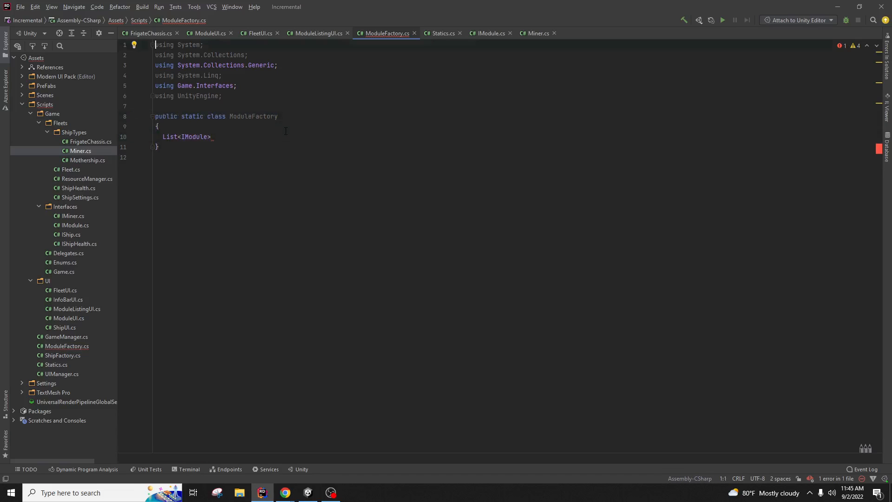
{"action": "key", "text": "Down"}
{"action": "key", "text": "Right"}
{"action": "key", "text": "Right"}
Step: Declare public static List<IModule> ModuleListings = new List<IModule> with an opening initializer brace
{"action": "left_click", "coordinate": [162, 136]}
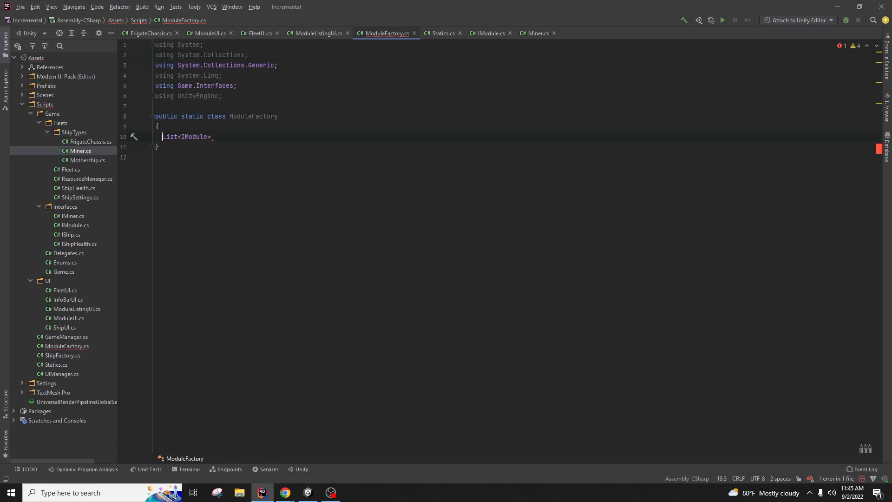
{"action": "type", "text": "public static"}
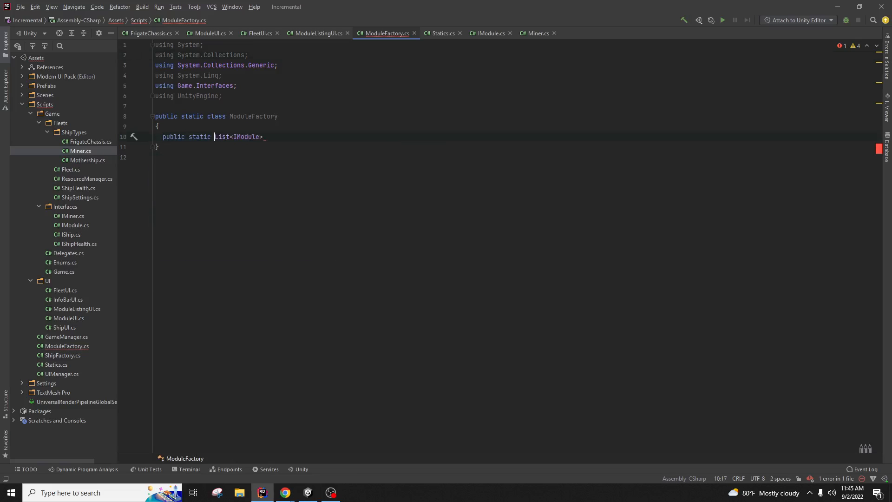
{"action": "key", "text": "Delete"}
{"action": "type", "text": "L"}
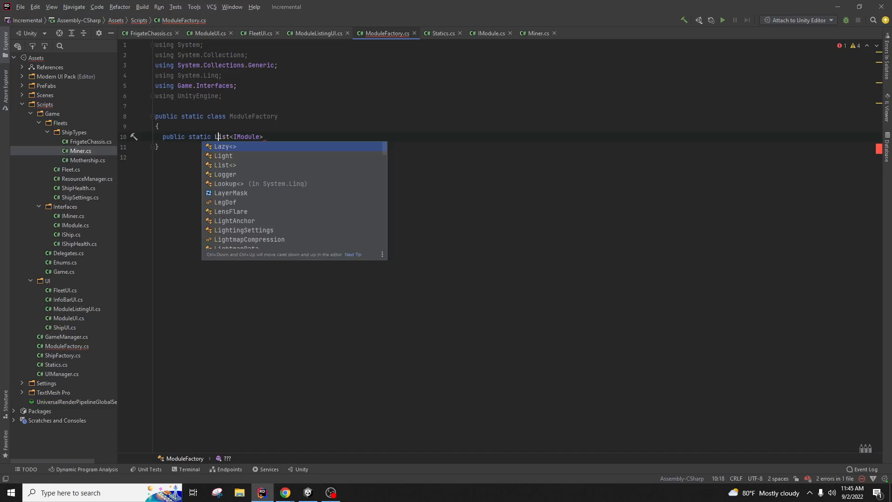
{"action": "key", "text": "Escape"}
{"action": "key", "text": "End"}
{"action": "type", "text": "Module"}
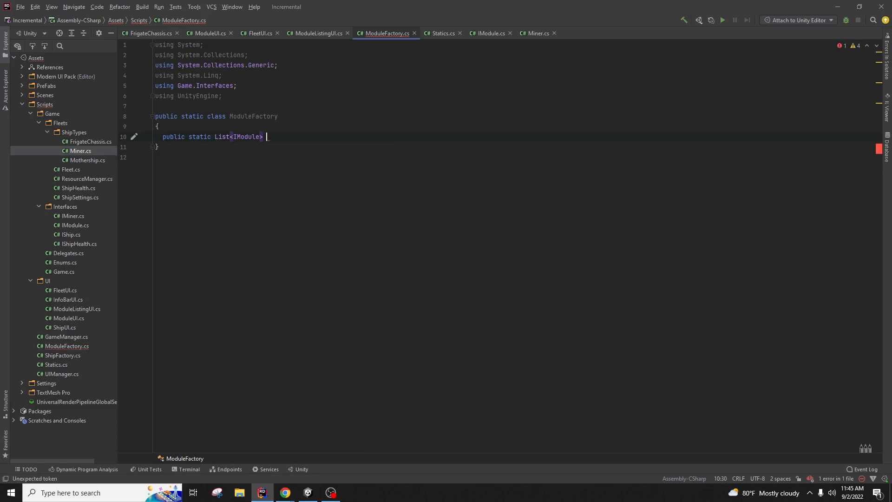
{"action": "type", "text": "Listin"}
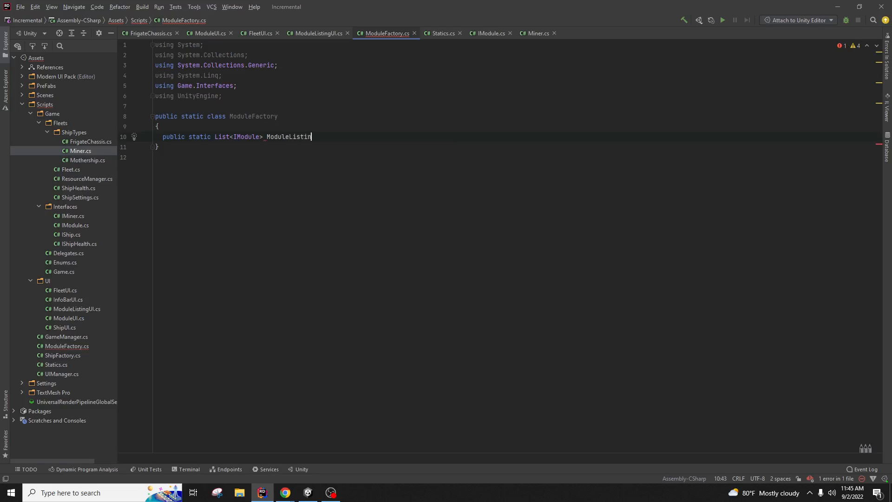
{"action": "type", "text": "gs = new List<IModule>()"}
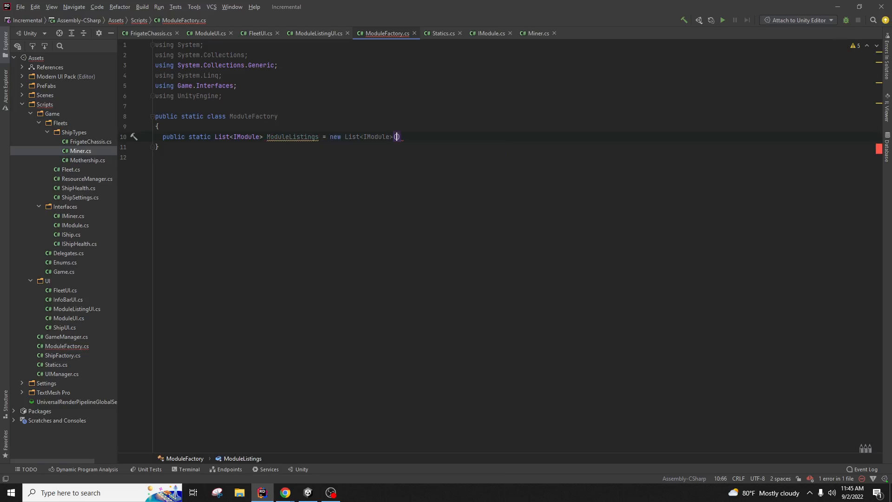
{"action": "key", "text": "Right"}
{"action": "key", "text": "BackSpace"}
{"action": "key", "text": "BackSpace"}
{"action": "key", "text": "Return"}
{"action": "type", "text": "{"}
{"action": "key", "text": "Return"}
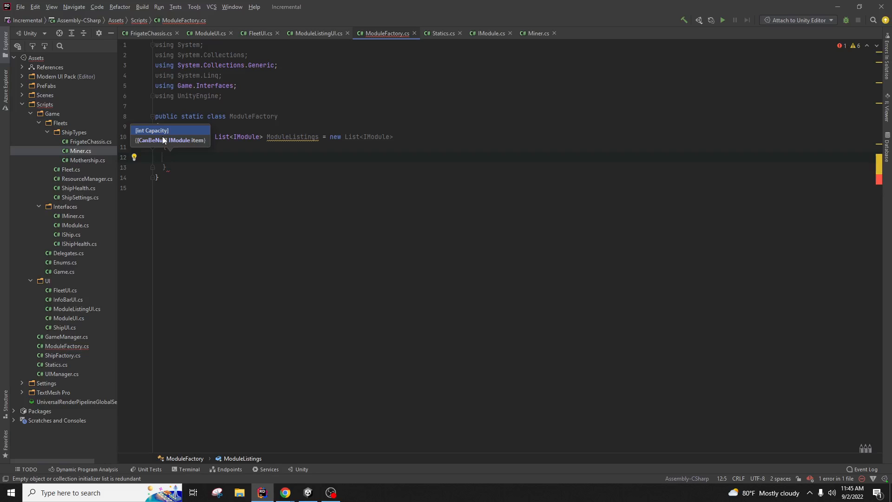
Step: Add new Miner() to the ModuleListings initializer and end the declaration with a semicolon
{"action": "type", "text": "new"}
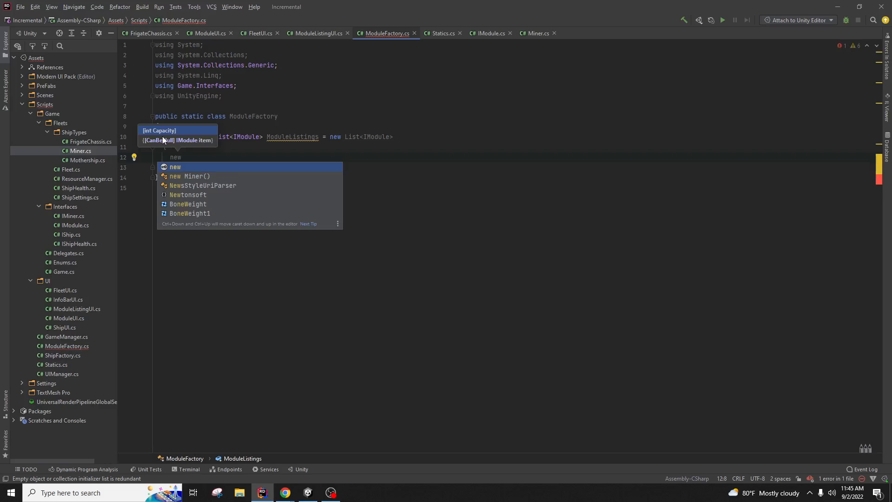
{"action": "key", "text": "Down"}
{"action": "key", "text": "Return"}
{"action": "type", "text": ";"}
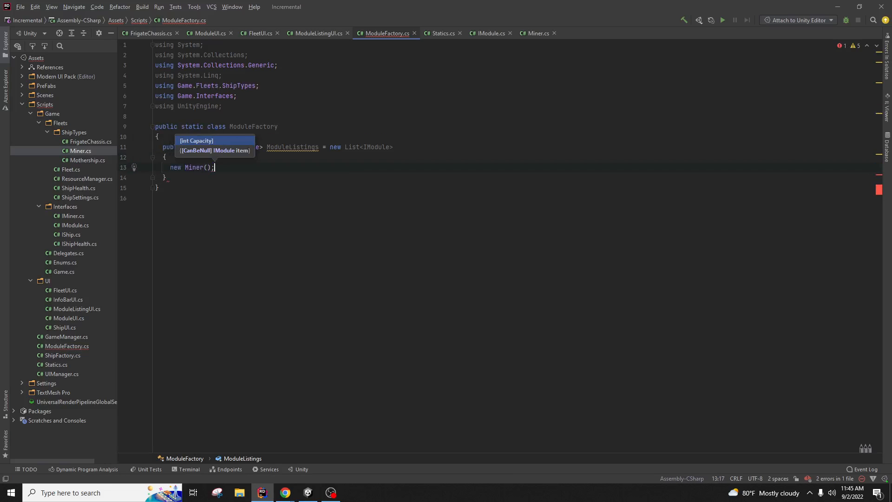
{"action": "key", "text": "BackSpace"}
{"action": "key", "text": "Down"}
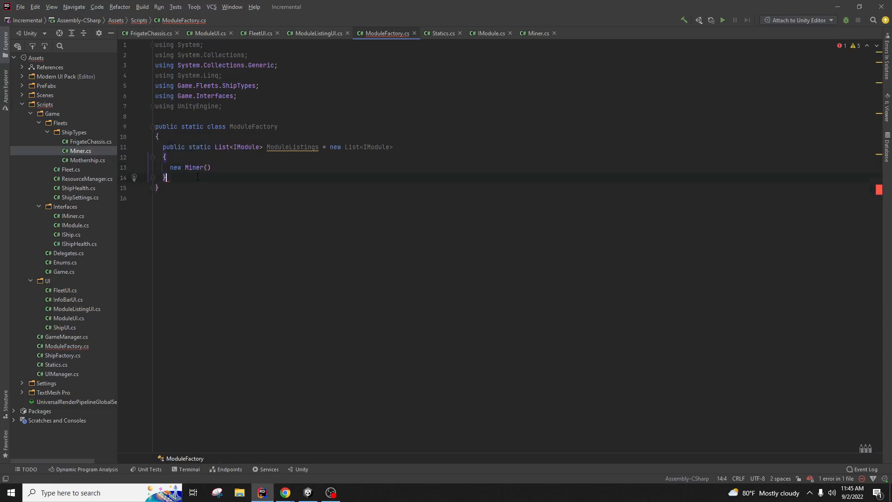
{"action": "type", "text": ";"}
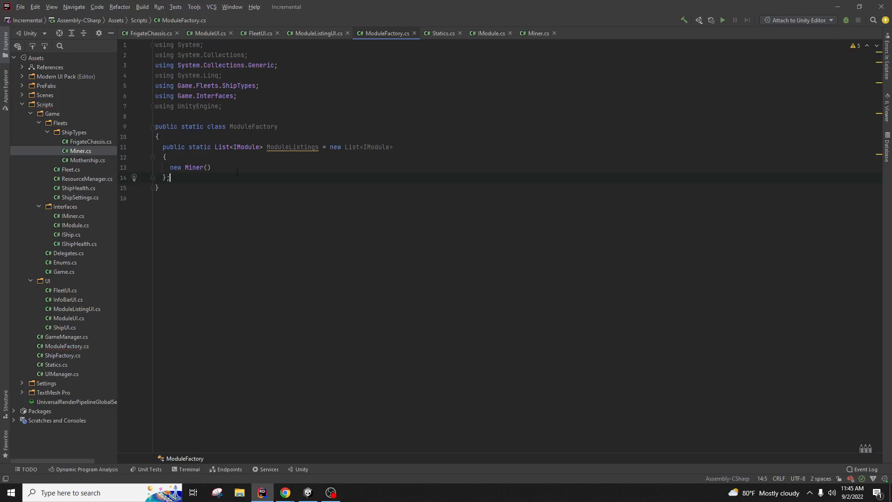
{"action": "left_click", "coordinate": [304, 170]}
{"action": "left_click_drag", "start_coordinate": [194, 170], "coordinate": [195, 170]}
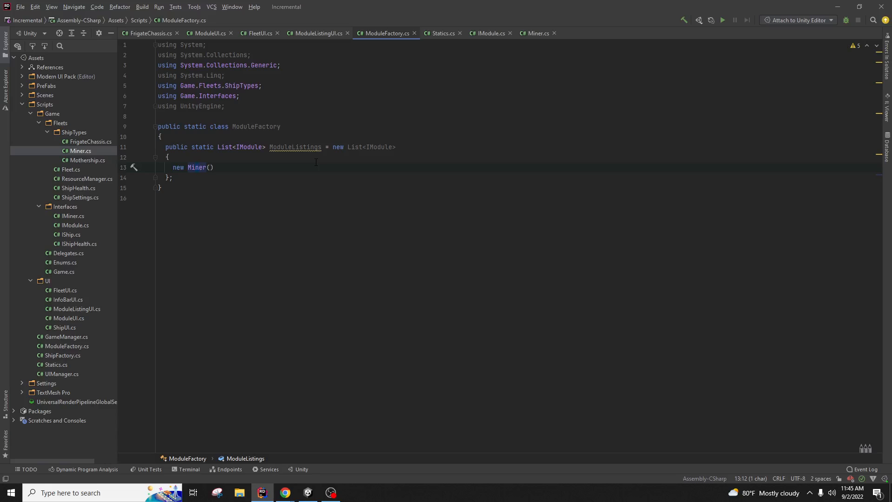
{"action": "key", "text": "Up"}
{"action": "left_click_drag", "start_coordinate": [166, 146], "coordinate": [329, 147]}
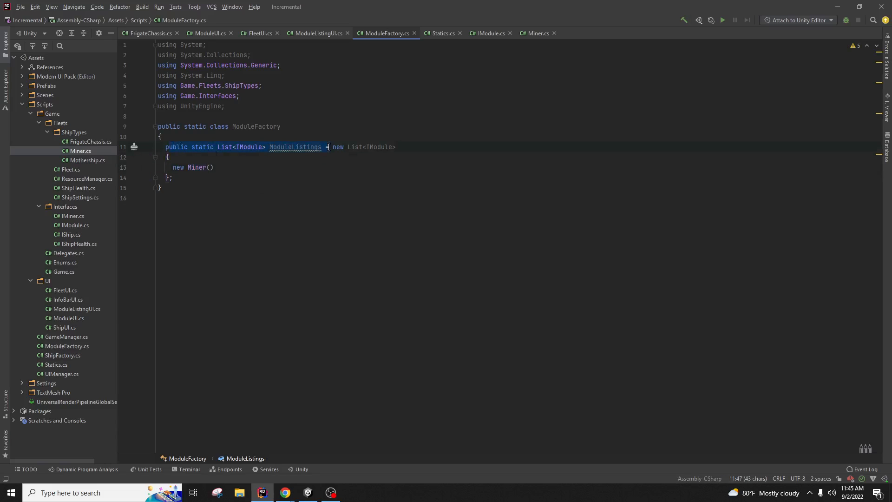
{"action": "left_click", "coordinate": [385, 177]}
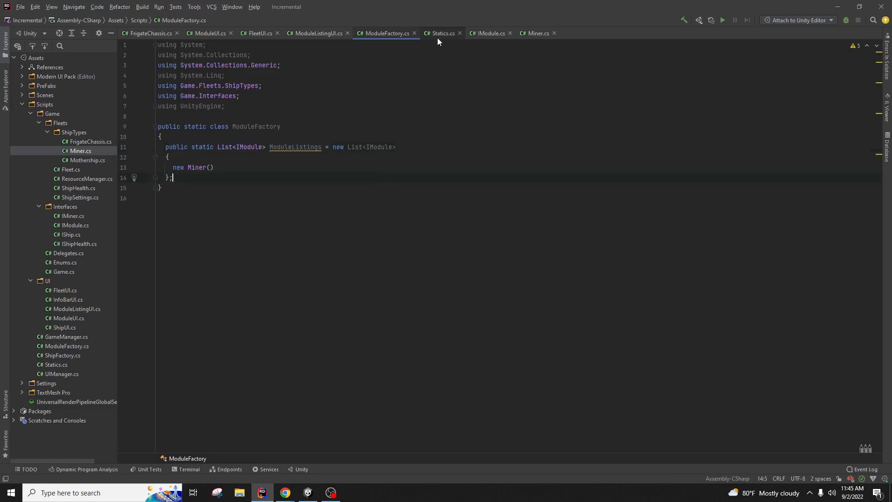
Step: In ModuleListingUI.cs, add an empty private void Start() method after Awake
{"action": "left_click", "coordinate": [317, 34]}
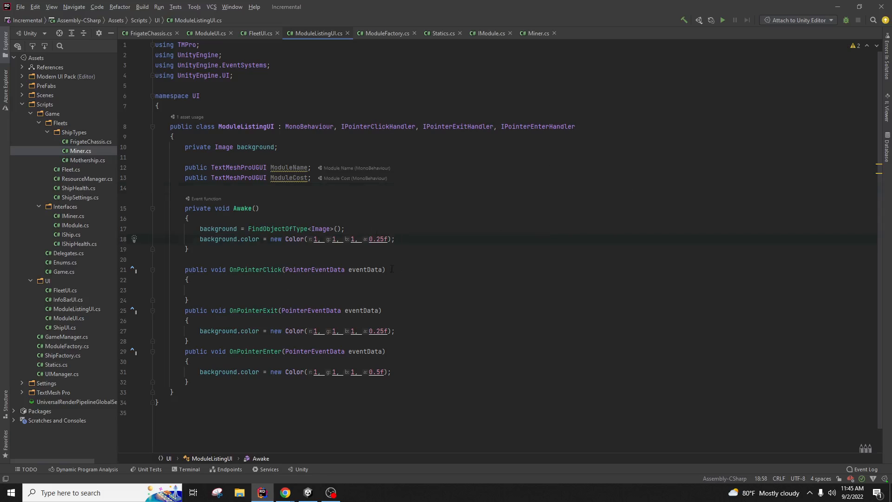
{"action": "left_click", "coordinate": [357, 251]}
{"action": "key", "text": "Return"}
{"action": "key", "text": "Return"}
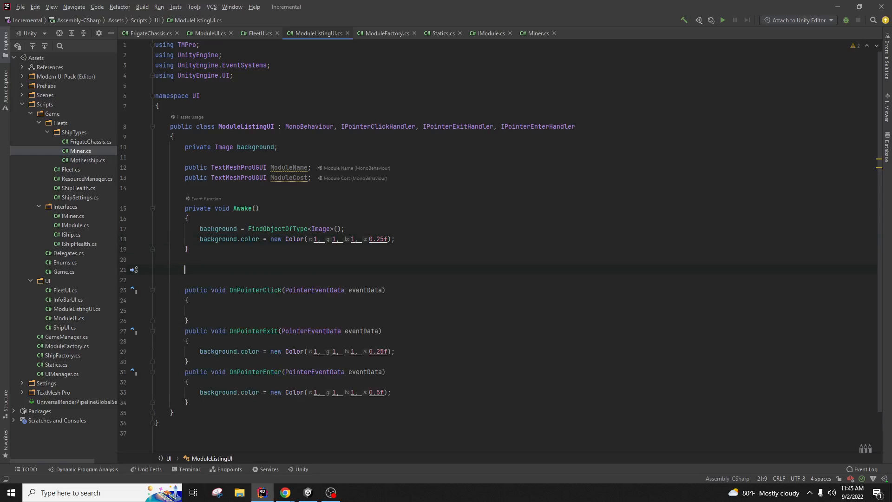
{"action": "type", "text": "private void Min"}
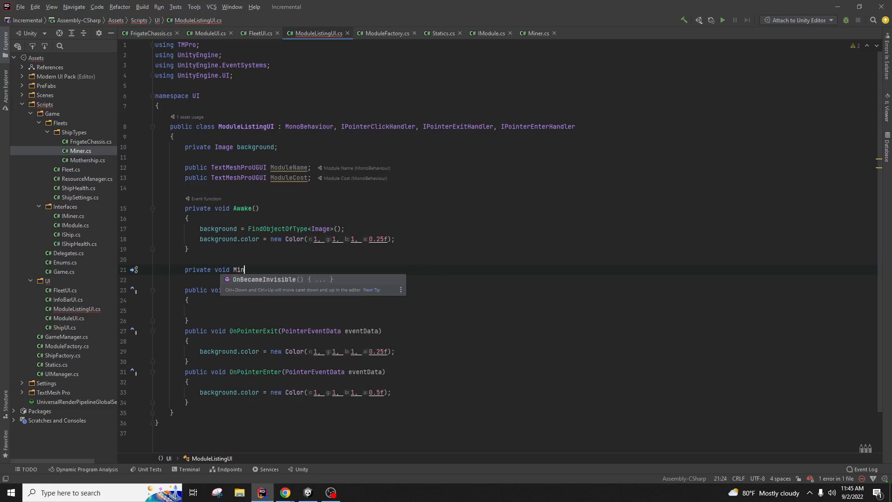
{"action": "key", "text": "Escape"}
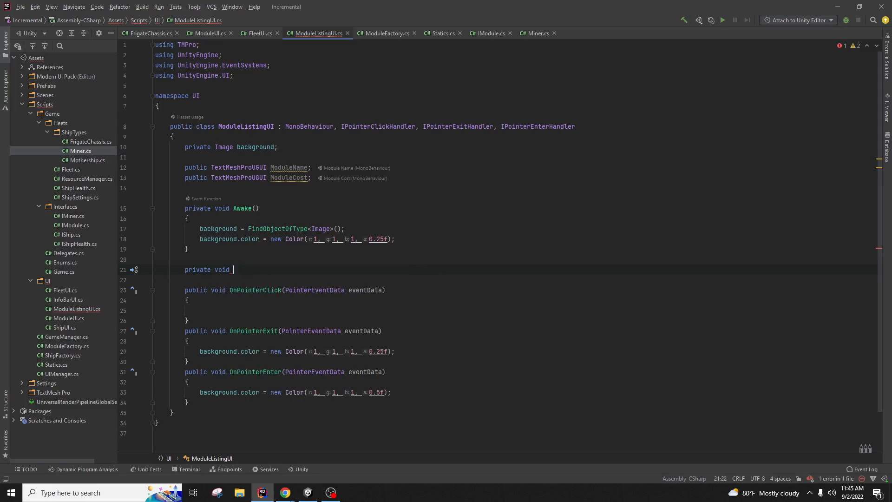
{"action": "type", "text": "Start("}
{"action": "key", "text": "Return"}
{"action": "type", "text": "{"}
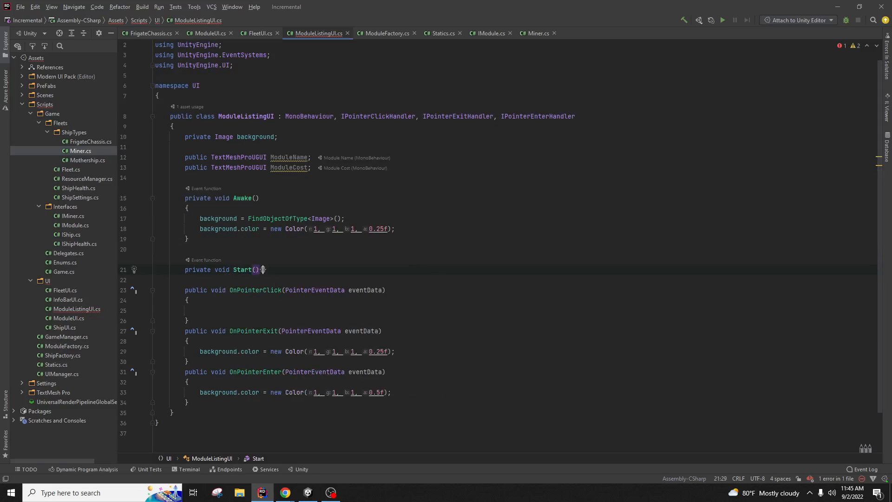
{"action": "key", "text": "Return"}
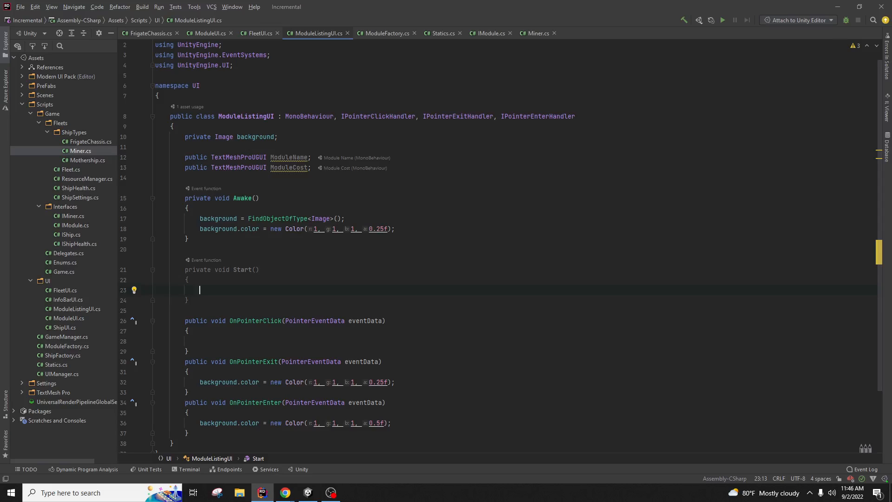
Step: Delete the empty Start method again
{"action": "left_click", "coordinate": [448, 163]}
{"action": "left_click_drag", "start_coordinate": [220, 301], "coordinate": [292, 239]}
{"action": "key", "text": "BackSpace"}
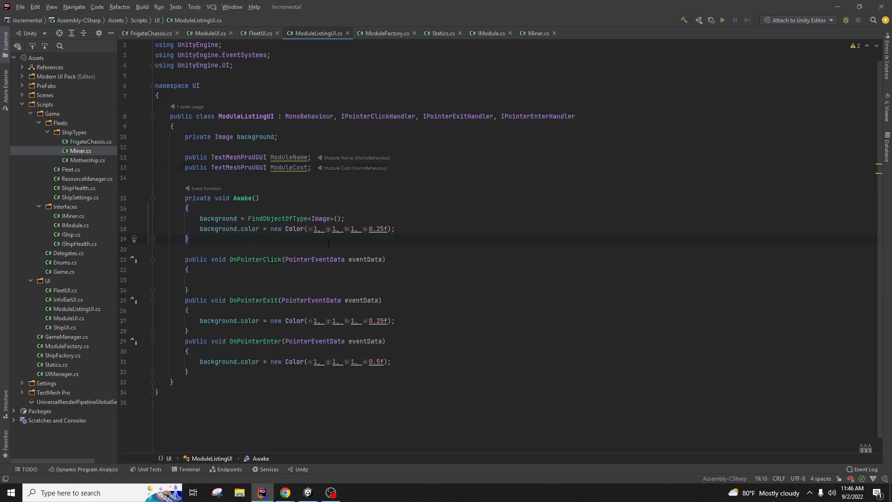
Step: Add a private IModule module field below background and import the IModule namespace
{"action": "left_click", "coordinate": [461, 173]}
{"action": "left_click", "coordinate": [433, 135]}
{"action": "key", "text": "Return"}
{"action": "type", "text": "private "}
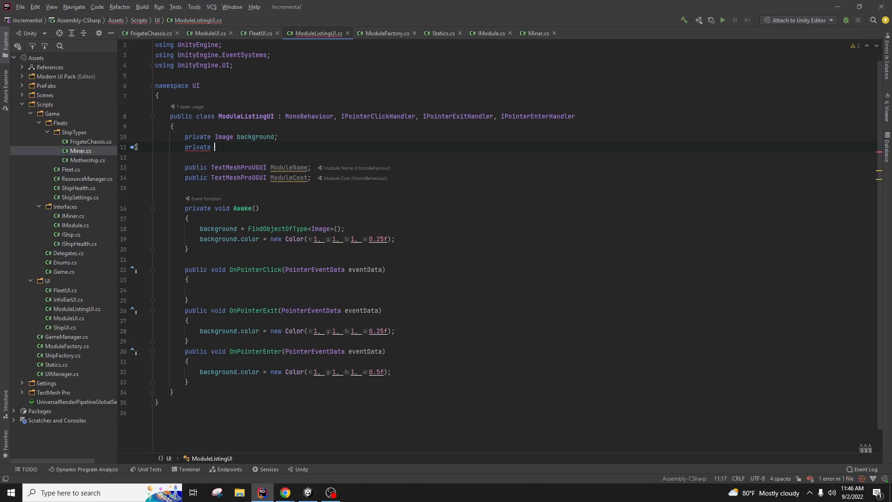
{"action": "type", "text": "IModule module;"}
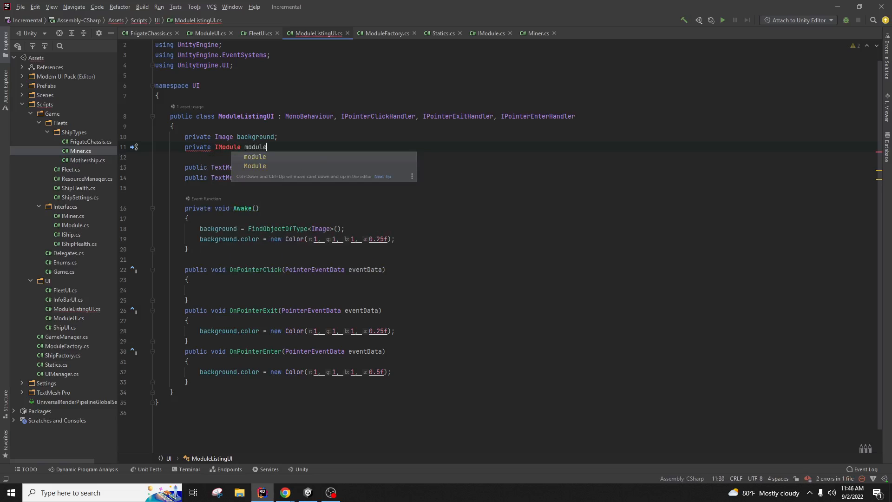
{"action": "key", "text": "Down"}
{"action": "key", "text": "Down"}
{"action": "key", "text": "Down"}
{"action": "key", "text": "Down"}
{"action": "key", "text": "Down"}
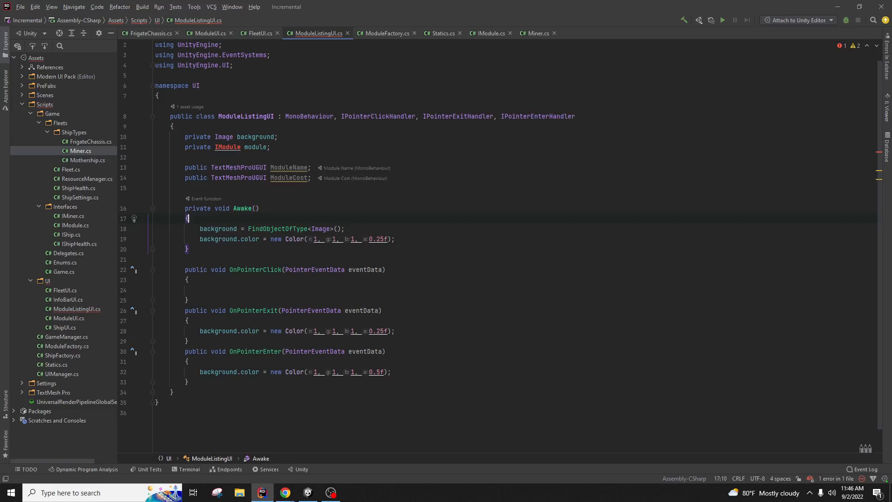
{"action": "right_click", "coordinate": [229, 147]}
{"action": "left_click", "coordinate": [253, 151]}
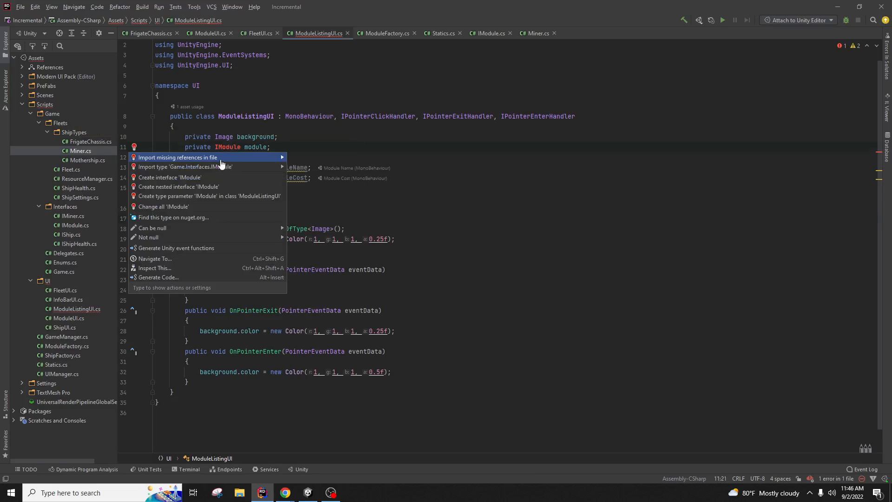
{"action": "left_click", "coordinate": [252, 155]}
{"action": "left_click", "coordinate": [259, 196]}
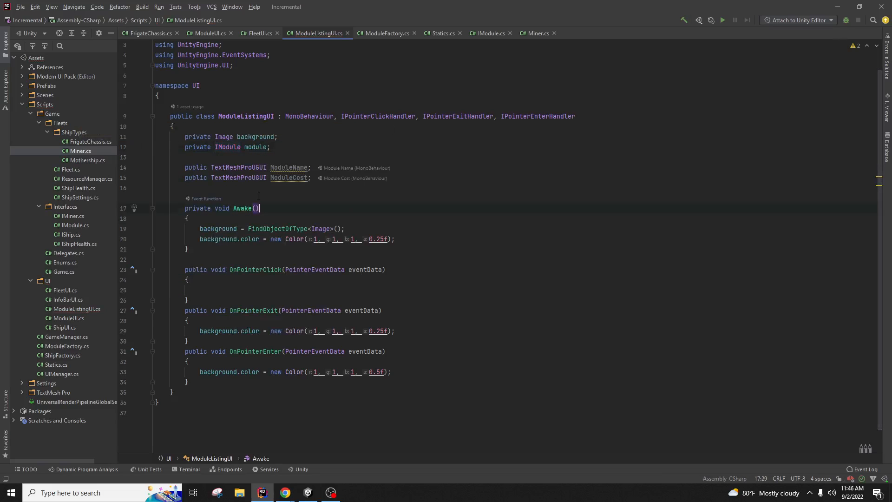
Step: Add a public void Initialize(IModule m) method after Awake
{"action": "left_click", "coordinate": [243, 252]}
{"action": "key", "text": "Return"}
{"action": "key", "text": "Return"}
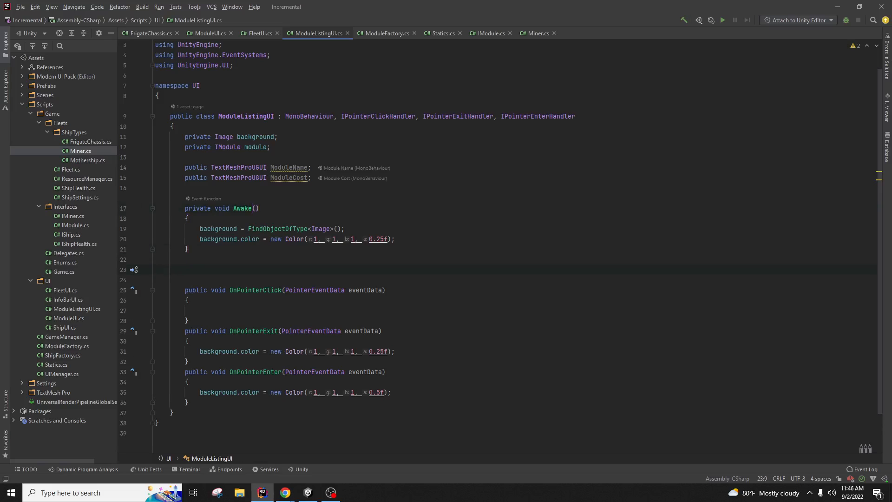
{"action": "type", "text": "public"}
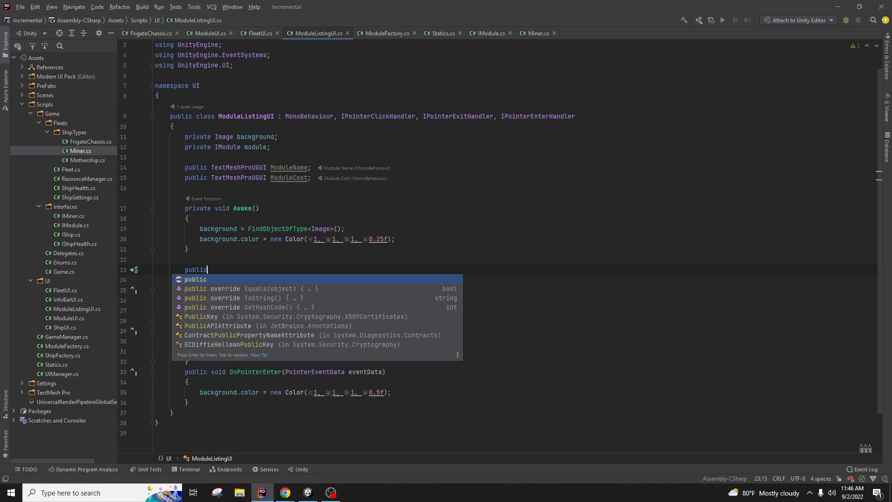
{"action": "type", "text": " void "}
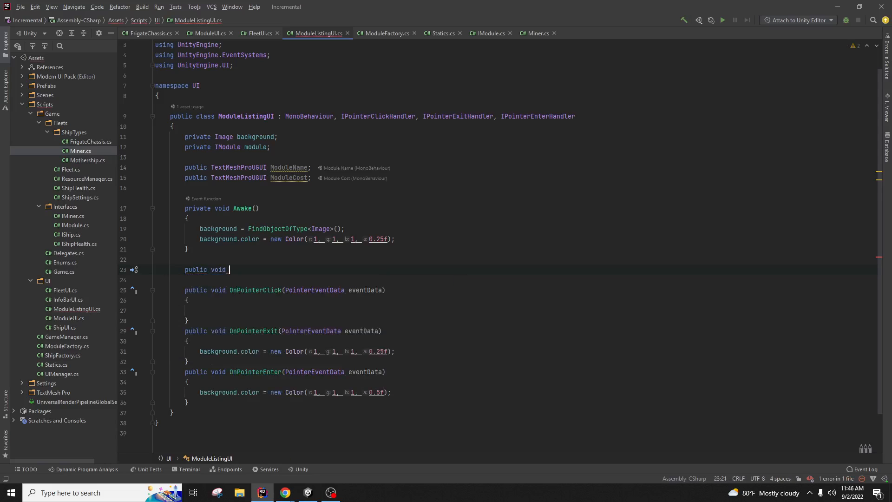
{"action": "type", "text": "Initialize"}
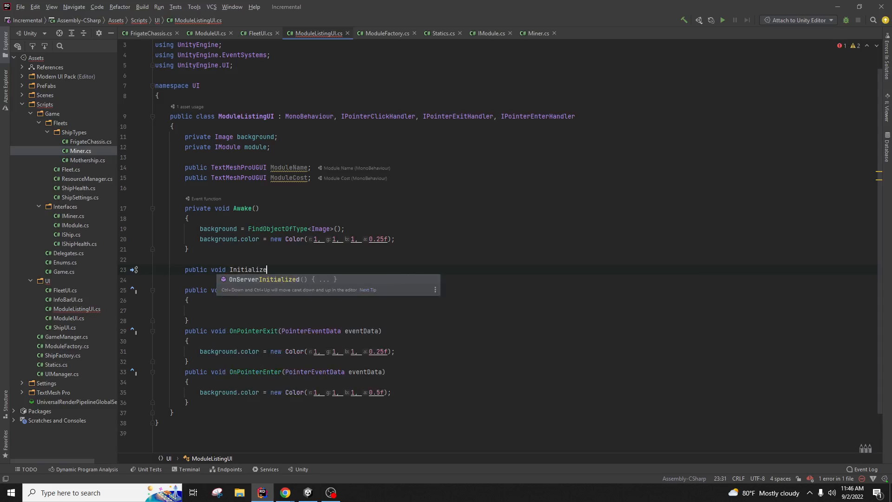
{"action": "type", "text": "(){"}
{"action": "key", "text": "Return"}
{"action": "key", "text": "Up"}
{"action": "key", "text": "Up"}
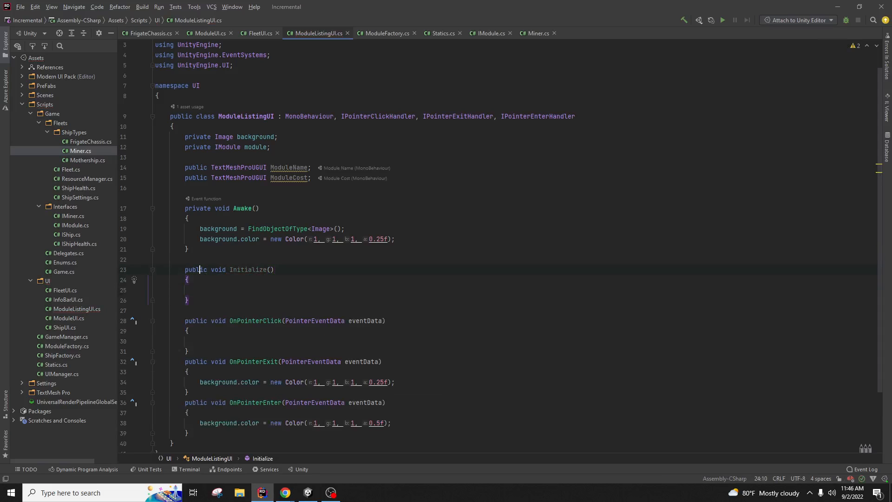
{"action": "key", "text": "End"}
{"action": "key", "text": "Left"}
{"action": "type", "text": "IModule)"}
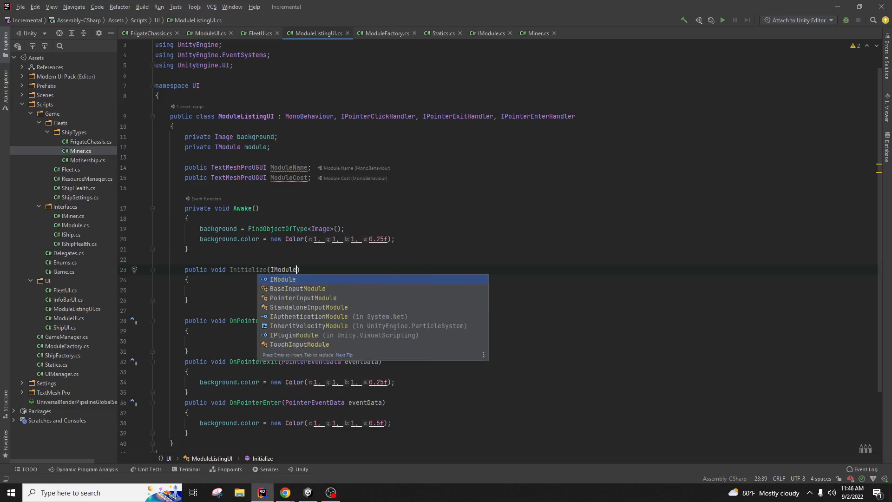
{"action": "key", "text": "Left"}
{"action": "type", "text": "m"}
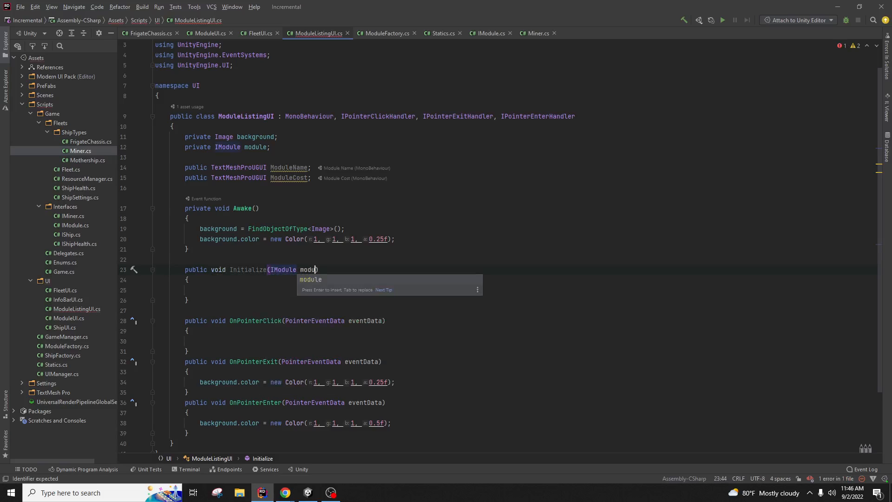
{"action": "type", "text": ")"}
{"action": "key", "text": "Down"}
{"action": "key", "text": "Down"}
Step: In Initialize, assign module = m and set ModuleName.text to module.ModuleName
{"action": "type", "text": "module"}
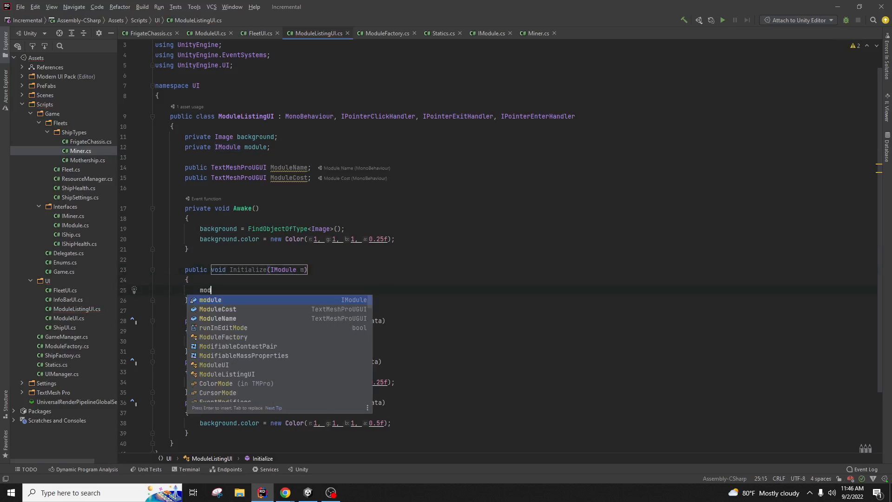
{"action": "key", "text": "Return"}
{"action": "type", "text": "= m;"}
{"action": "key", "text": "Return"}
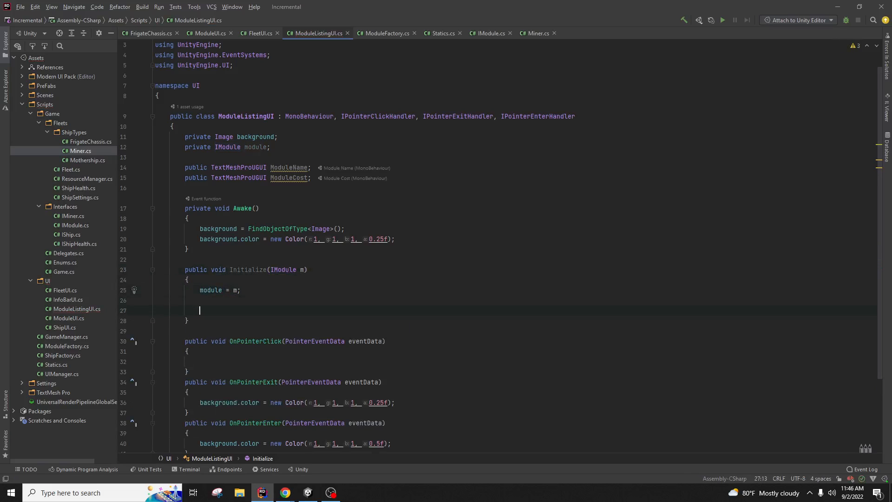
{"action": "type", "text": "Mod"}
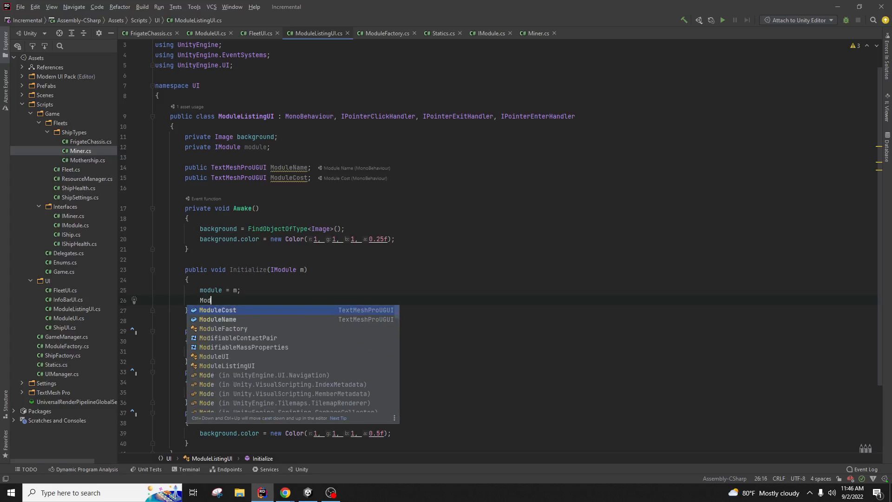
{"action": "key", "text": "Down"}
{"action": "key", "text": "Return"}
{"action": "type", "text": "= "}
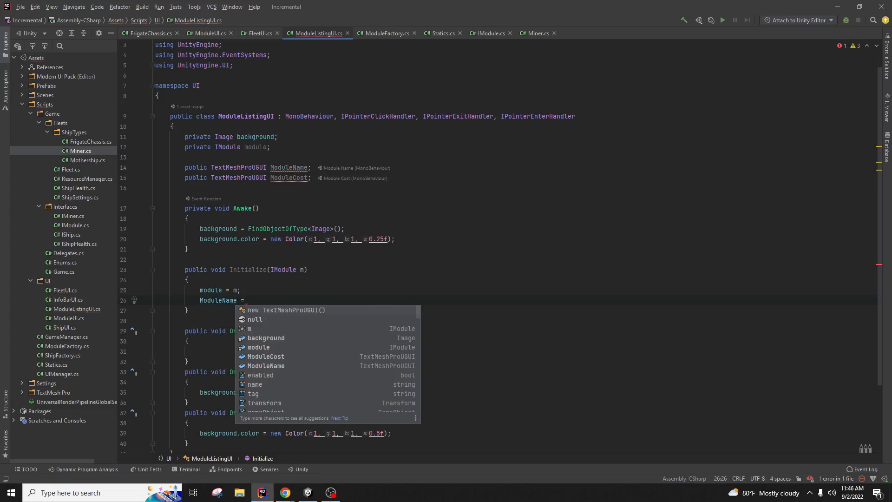
{"action": "type", "text": "mod"}
{"action": "key", "text": "Return"}
{"action": "type", "text": "."}
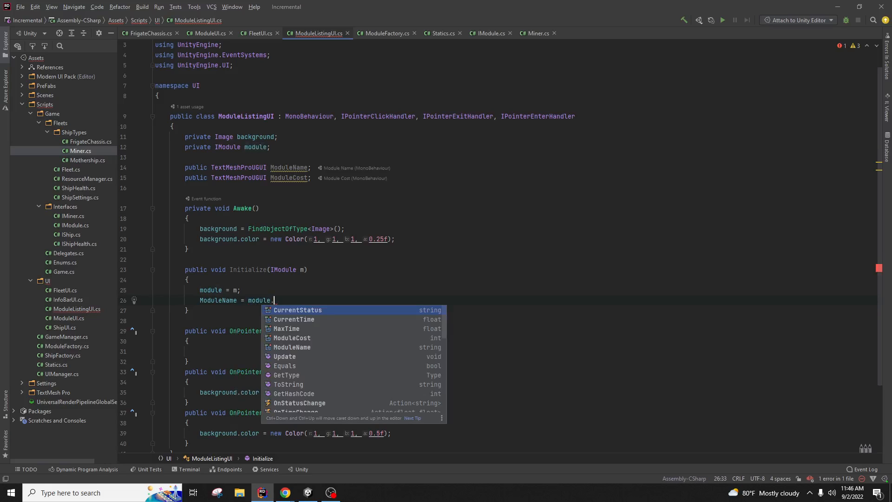
{"action": "key", "text": "Down"}
{"action": "key", "text": "Down"}
{"action": "key", "text": "Return"}
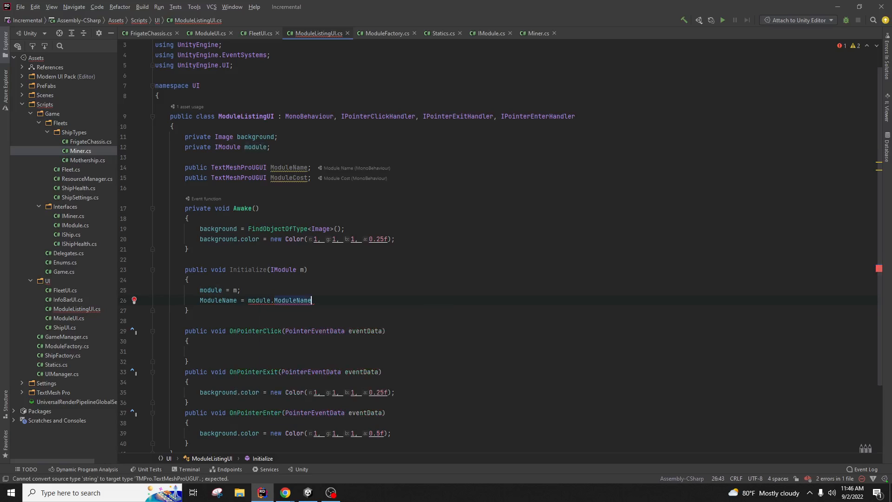
{"action": "key", "text": "Left"}
{"action": "key", "text": "Left"}
{"action": "key", "text": "Left"}
{"action": "key", "text": "Left"}
{"action": "key", "text": "Left"}
{"action": "key", "text": "Left"}
{"action": "key", "text": "Left"}
{"action": "key", "text": "Left"}
{"action": "key", "text": "Left"}
{"action": "key", "text": "Left"}
{"action": "key", "text": "Left"}
{"action": "key", "text": "Left"}
{"action": "key", "text": "Left"}
{"action": "key", "text": "Left"}
{"action": "key", "text": "Left"}
{"action": "key", "text": "Left"}
{"action": "key", "text": "Left"}
{"action": "key", "text": "Left"}
{"action": "key", "text": "Left"}
{"action": "type", "text": ".Tex"}
{"action": "key", "text": "Return"}
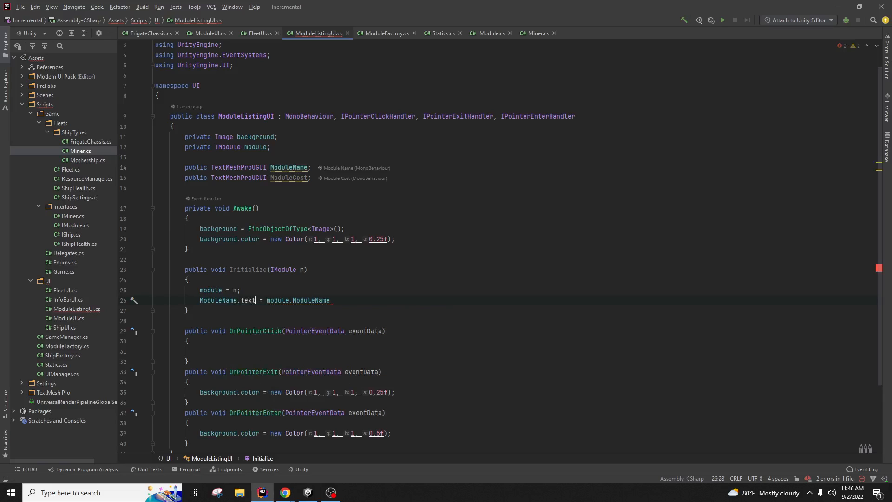
{"action": "key", "text": "End"}
{"action": "type", "text": ";"}
Step: Set ModuleCost.text to module.ModuleCost.ToString()
{"action": "key", "text": "Return"}
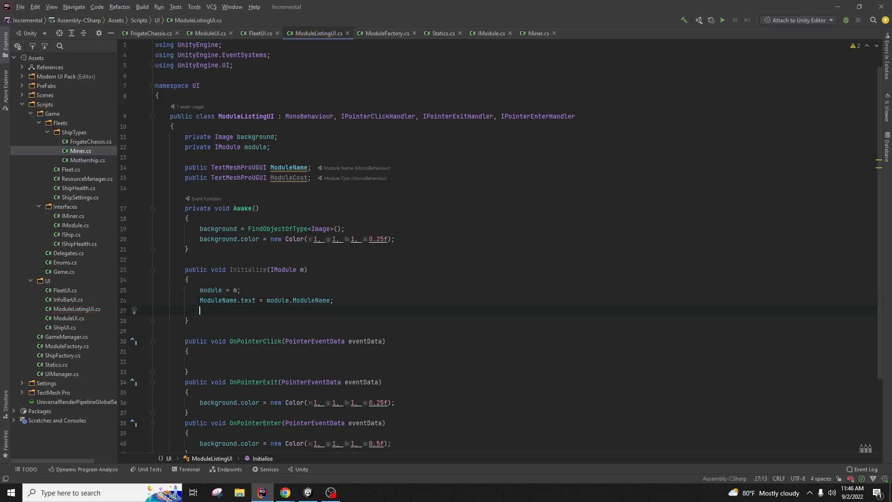
{"action": "type", "text": "ModuleCost.t"}
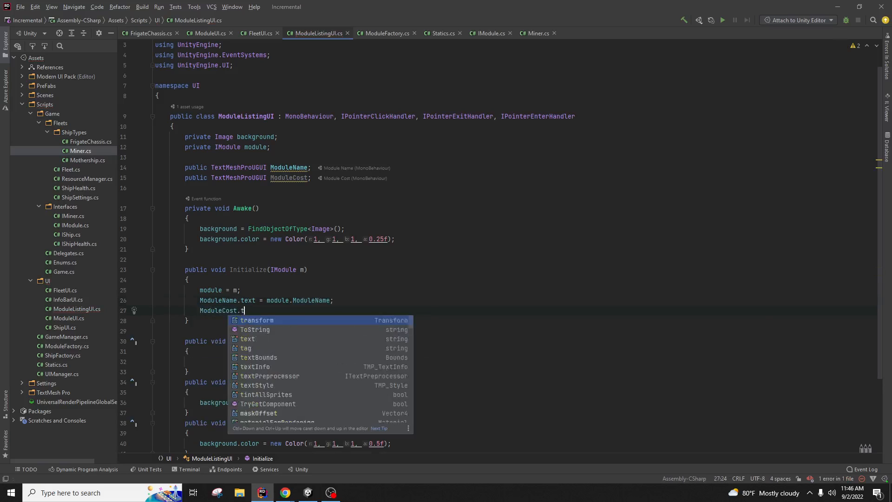
{"action": "type", "text": "ext = module.Mo"}
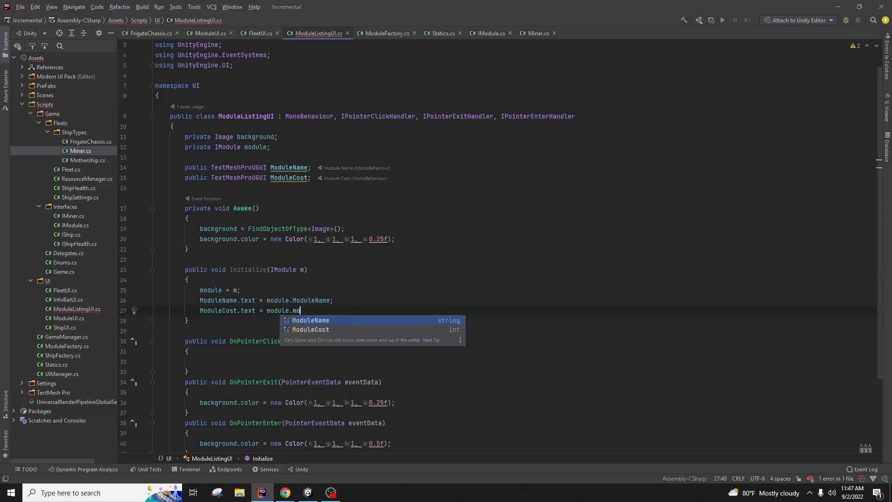
{"action": "key", "text": "Return"}
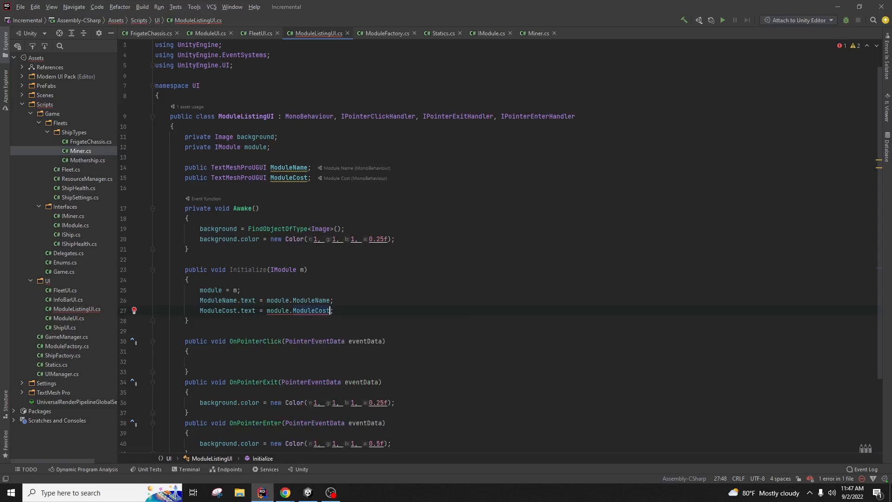
{"action": "type", "text": ".to"}
{"action": "key", "text": "Return"}
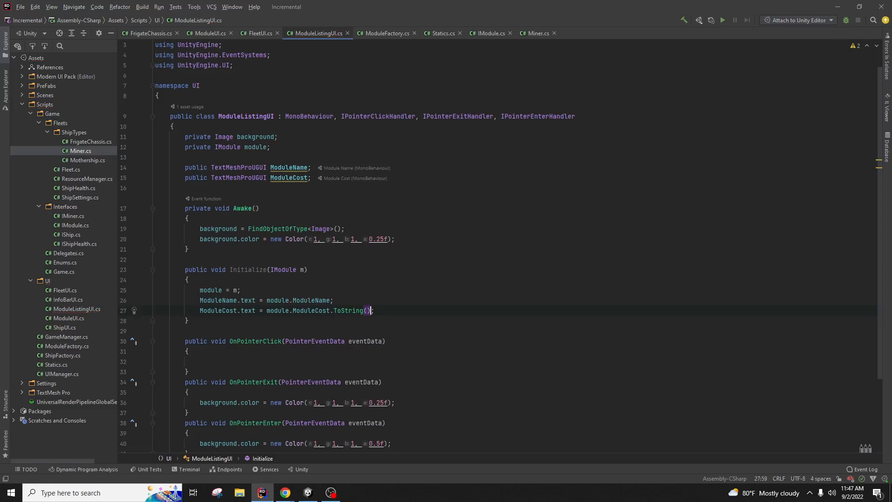
{"action": "key", "text": "End"}
Step: Switch to FleetUI.cs and review the ModuleListingPanel field and its naming warning
{"action": "left_click", "coordinate": [391, 269]}
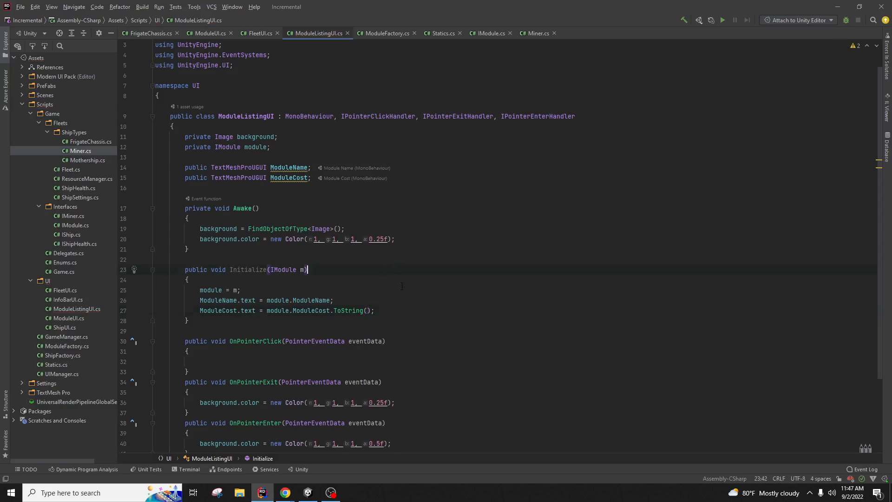
{"action": "left_click", "coordinate": [406, 311]}
{"action": "scroll", "coordinate": [402, 325], "scroll_direction": "down", "scroll_amount": 2}
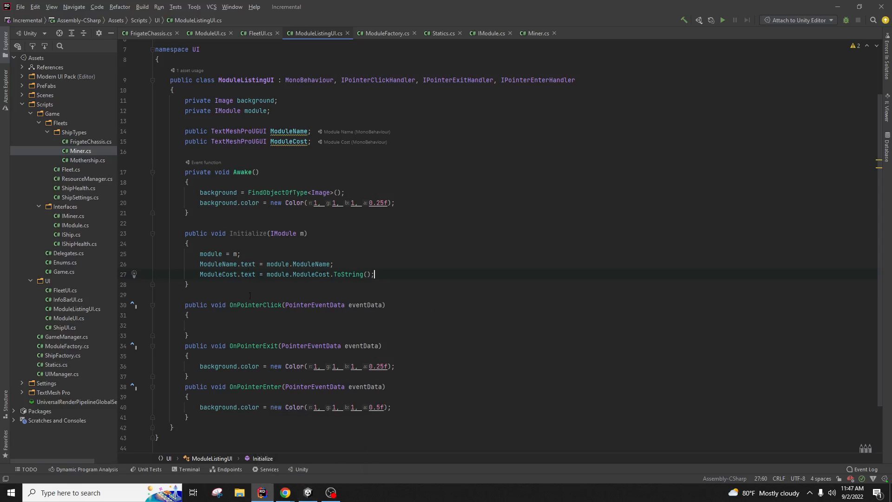
{"action": "left_click", "coordinate": [257, 34]}
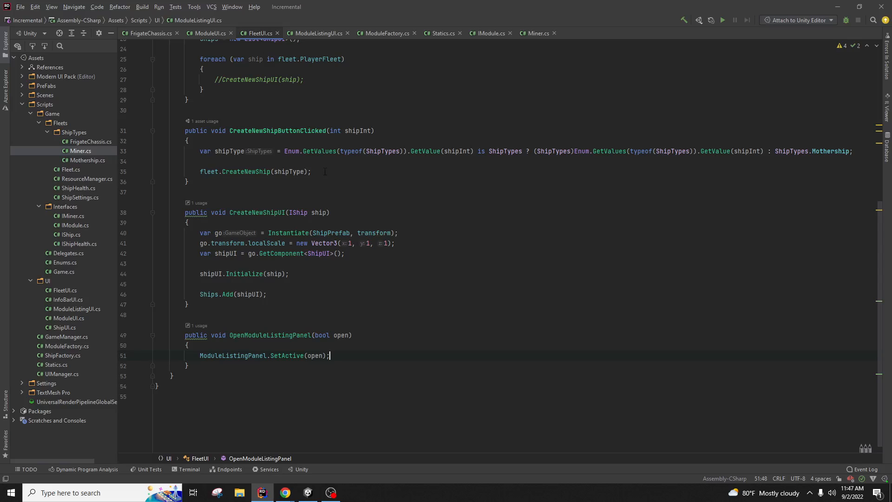
{"action": "scroll", "coordinate": [329, 142], "scroll_direction": "up", "scroll_amount": 10}
{"action": "scroll", "coordinate": [329, 143], "scroll_direction": "down", "scroll_amount": 2}
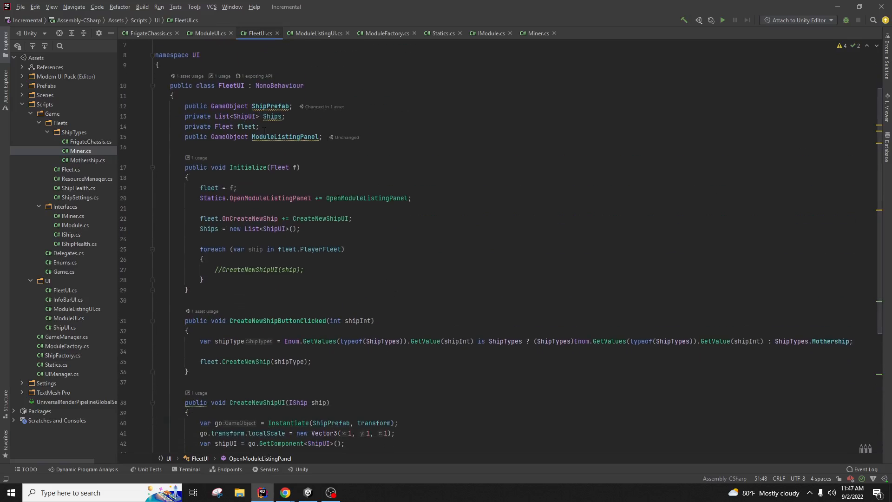
{"action": "left_click", "coordinate": [230, 137]}
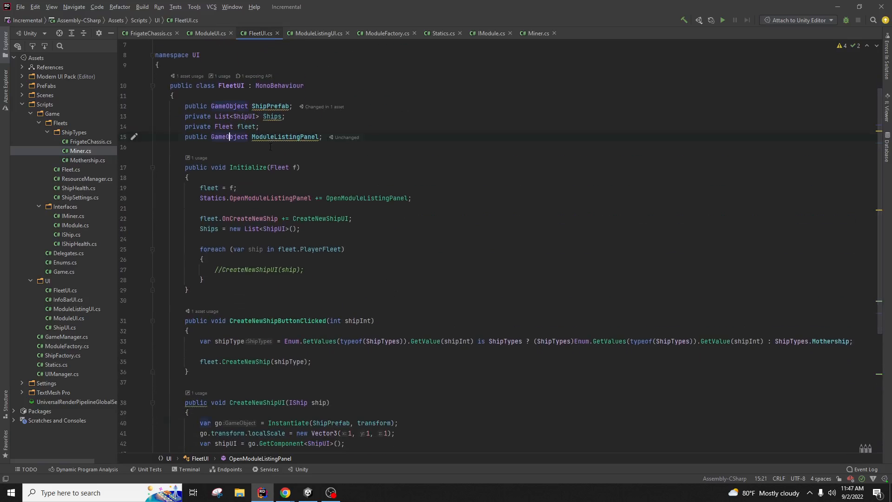
{"action": "left_click", "coordinate": [312, 137]}
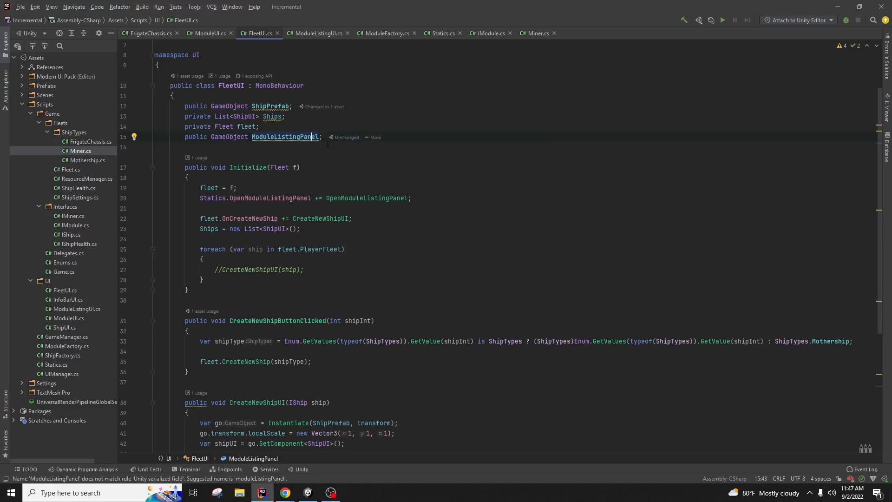
{"action": "mouse_move", "coordinate": [313, 140]}
{"action": "left_click", "coordinate": [267, 198]}
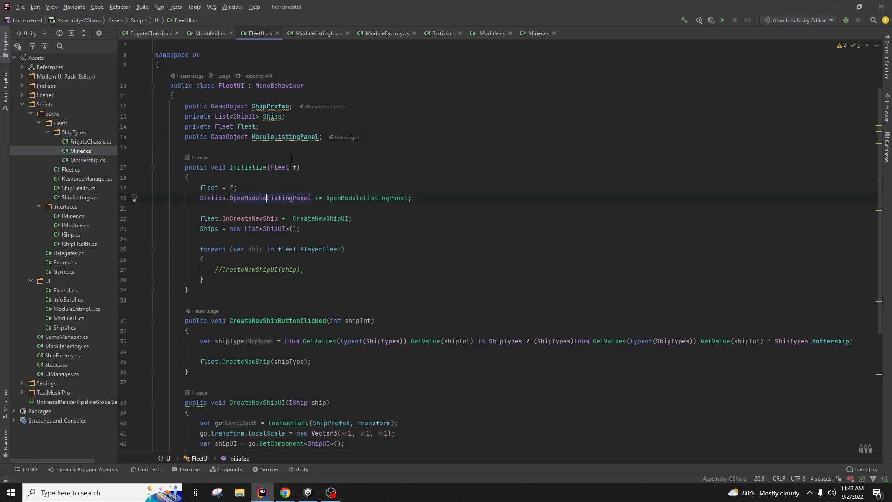
{"action": "left_click", "coordinate": [331, 37]}
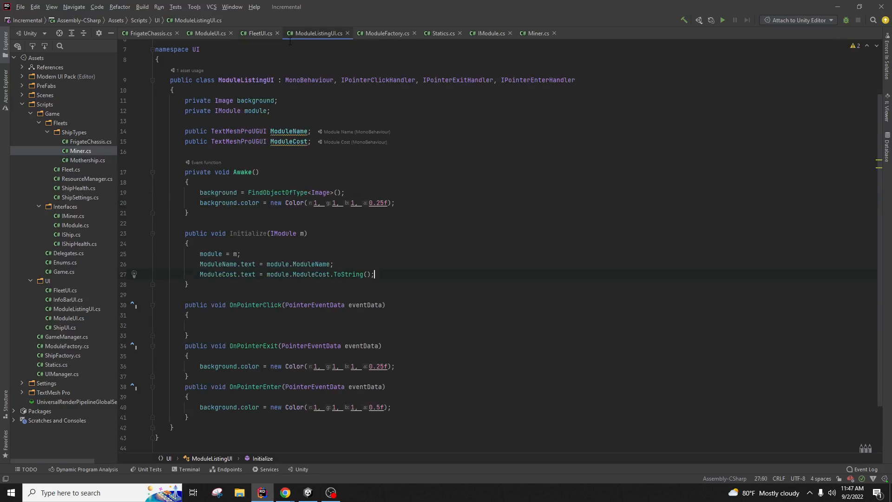
{"action": "left_click", "coordinate": [256, 33]}
Step: Add a public GameObject ModuleListingPrefab field below ModuleListingPanel
{"action": "left_click", "coordinate": [444, 140]}
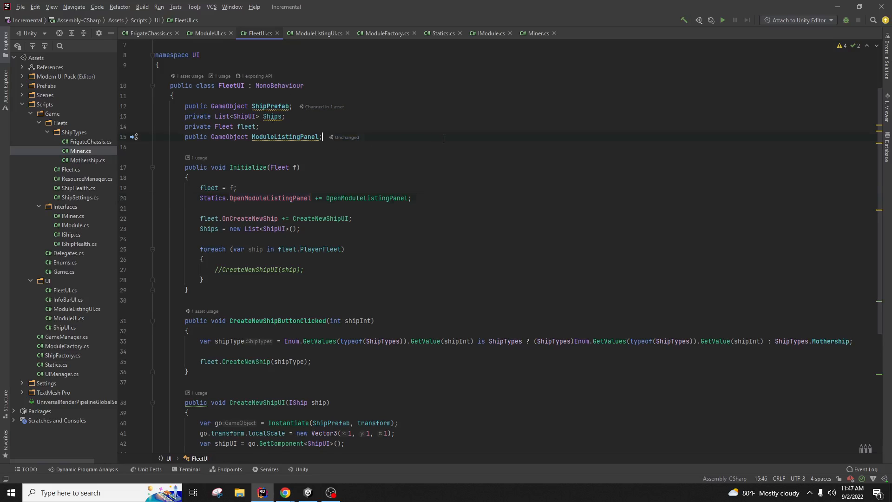
{"action": "key", "text": "Return"}
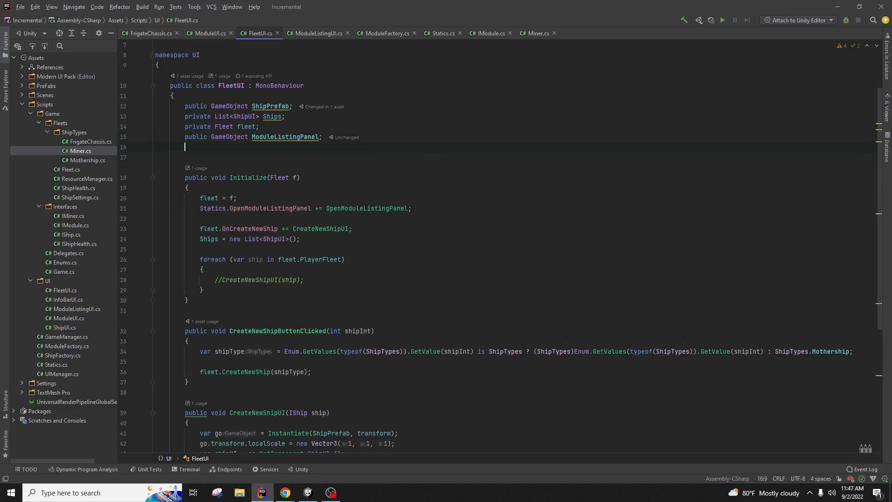
{"action": "type", "text": "public Gameo"}
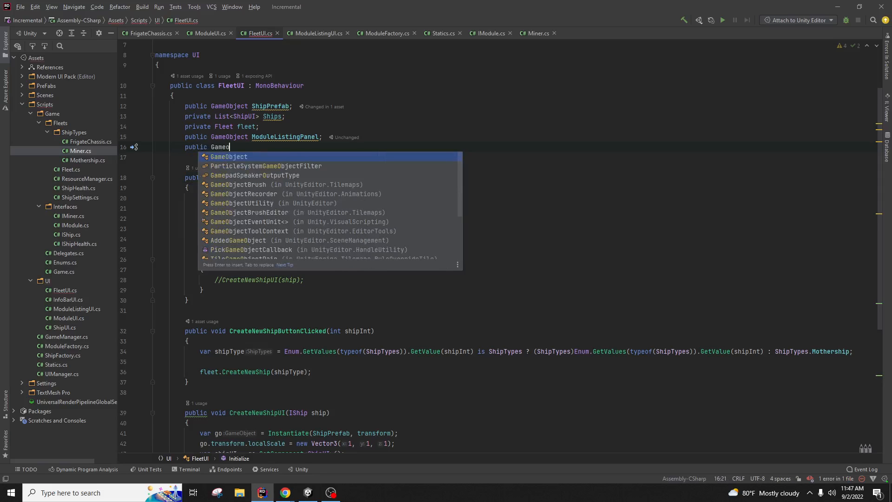
{"action": "key", "text": "Return"}
{"action": "type", "text": "ModuleL"}
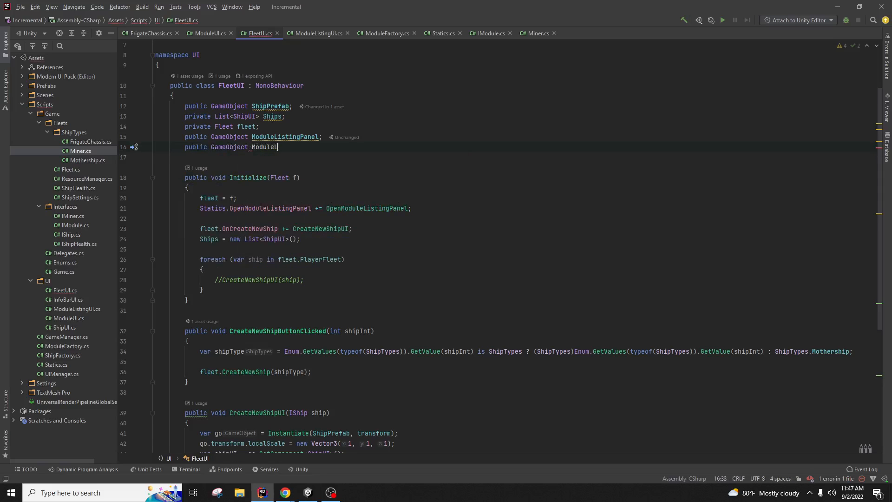
{"action": "type", "text": "istingPrefab;"}
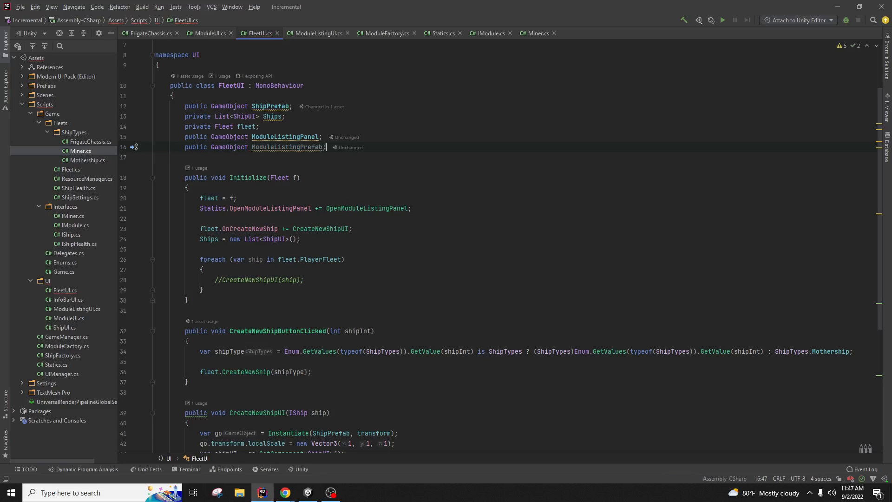
{"action": "key", "text": "Down"}
{"action": "key", "text": "Down"}
Step: In Unity, rename the List object to FleetUI
{"action": "left_click", "coordinate": [308, 492]}
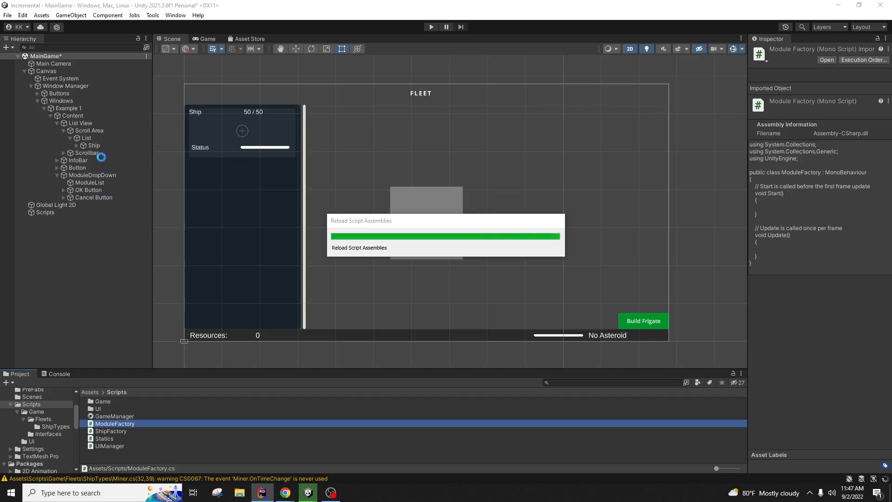
{"action": "left_click", "coordinate": [86, 137]}
{"action": "left_click", "coordinate": [801, 50]}
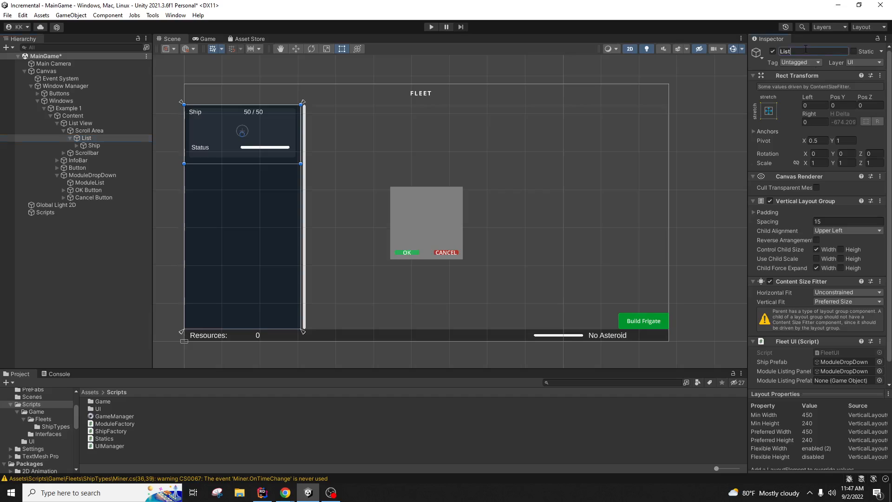
{"action": "type", "text": "GF"}
{"action": "key", "text": "BackSpace"}
{"action": "key", "text": "BackSpace"}
{"action": "type", "text": "FleetUI"}
{"action": "key", "text": "Return"}
Step: Drag ModulePrefab from the PreFabs folder into the Module Listing Prefab slot
{"action": "scroll", "coordinate": [43, 412], "scroll_direction": "up", "scroll_amount": 3}
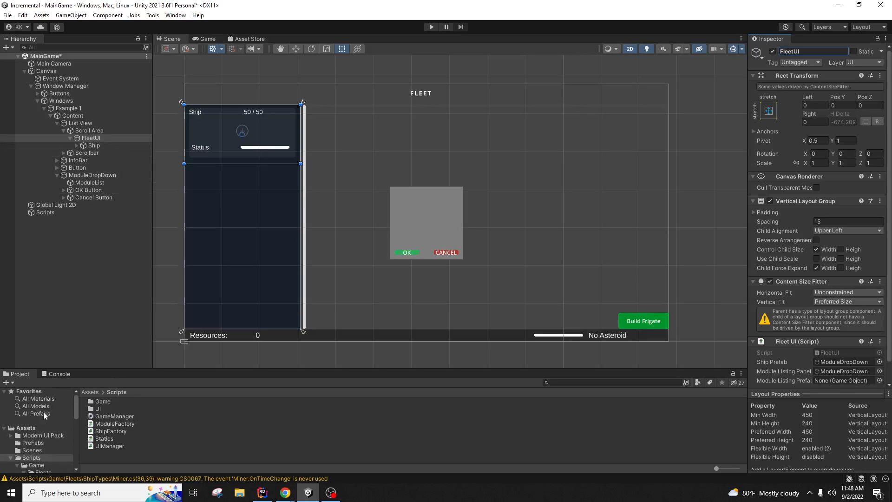
{"action": "left_click", "coordinate": [44, 443]}
{"action": "scroll", "coordinate": [807, 372], "scroll_direction": "down", "scroll_amount": 2}
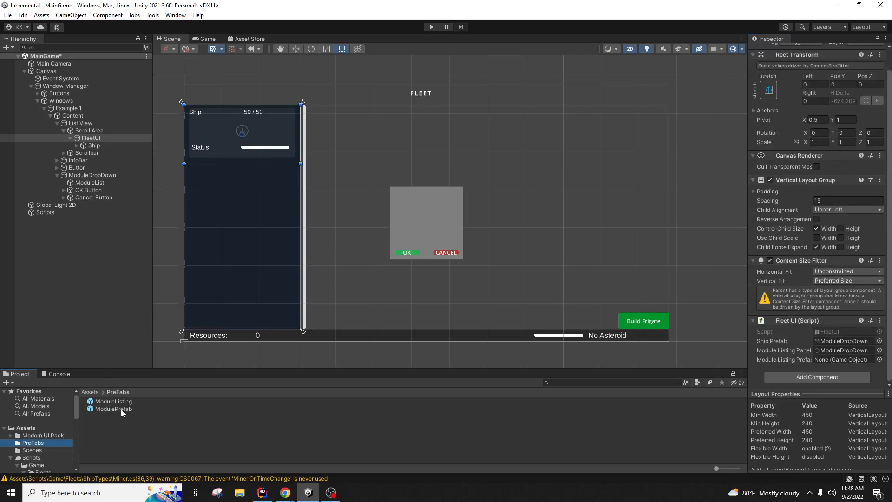
{"action": "left_click_drag", "start_coordinate": [121, 409], "coordinate": [841, 360]}
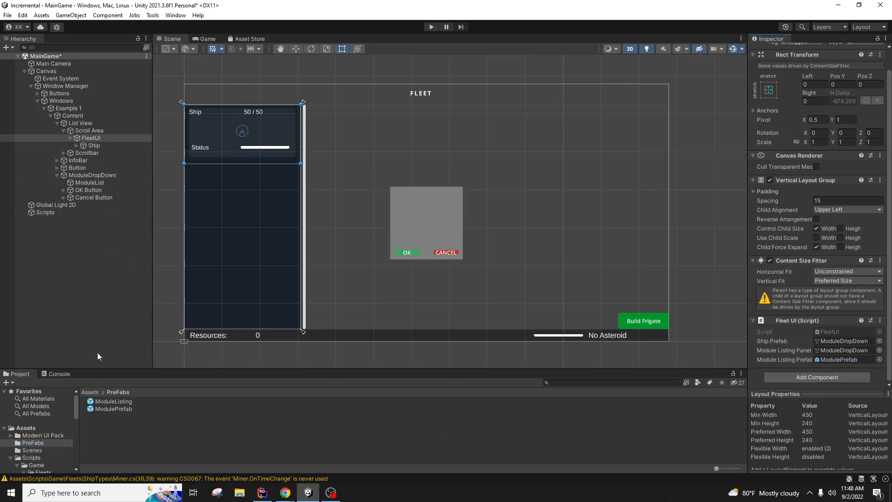
Step: Compare the ModuleListing and ModulePrefab prefabs, ending on ModuleListing
{"action": "left_click", "coordinate": [111, 403]}
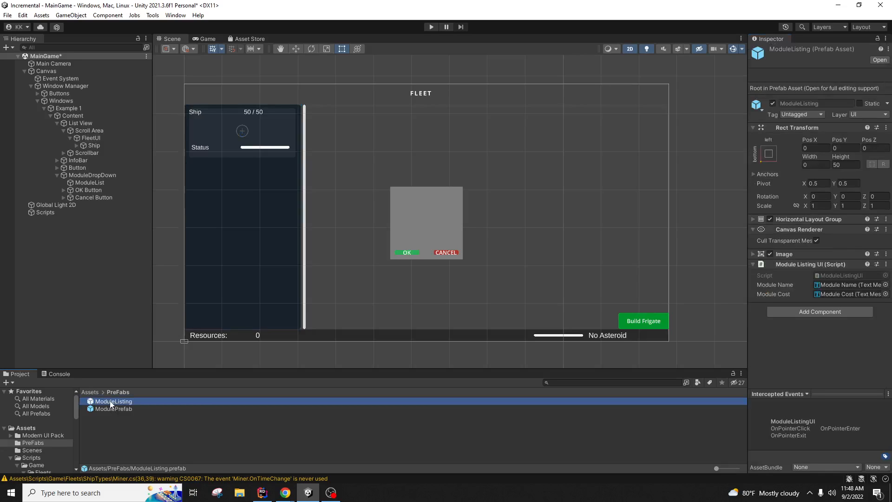
{"action": "left_click", "coordinate": [116, 411]}
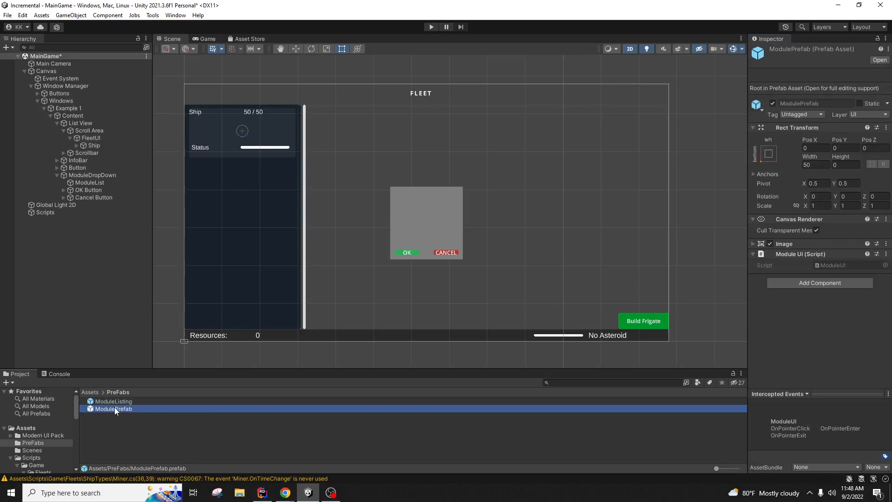
{"action": "left_click", "coordinate": [114, 403]}
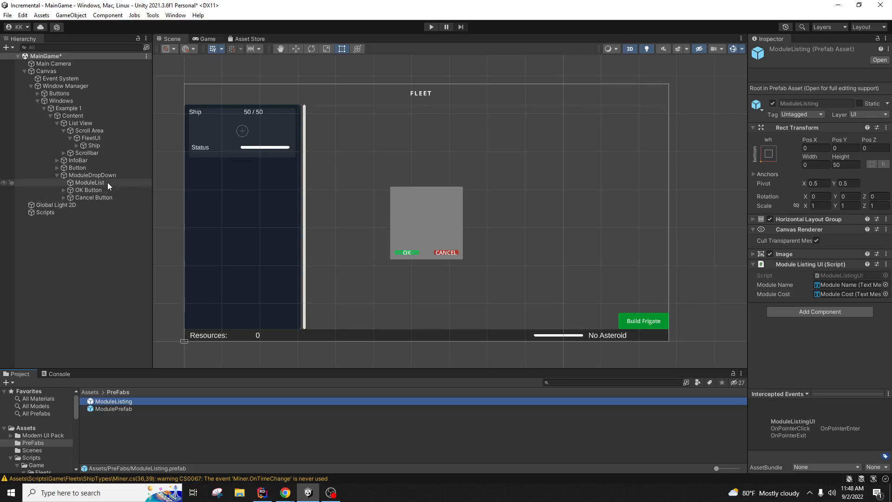
{"action": "left_click", "coordinate": [131, 409]}
{"action": "left_click", "coordinate": [130, 402]}
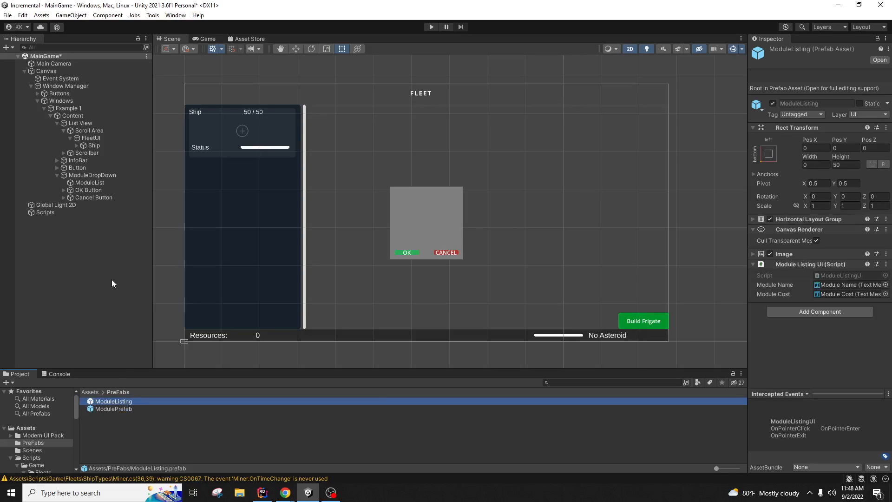
{"action": "left_click", "coordinate": [123, 410]}
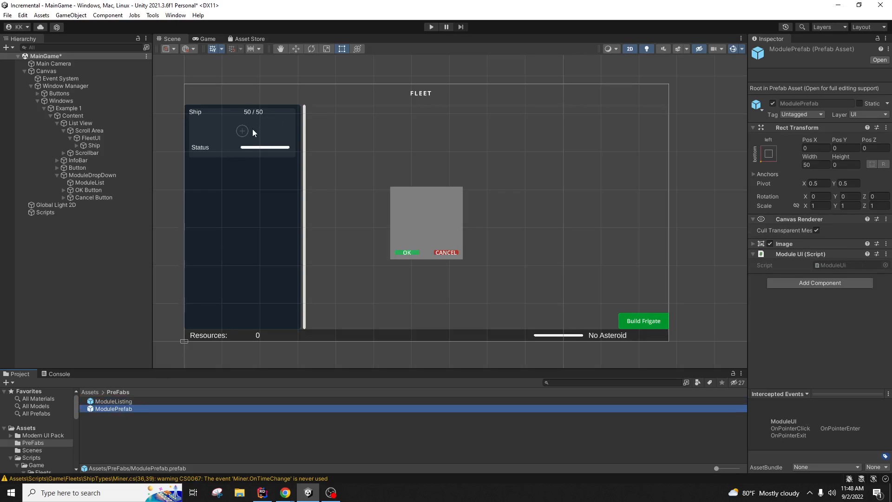
{"action": "left_click", "coordinate": [134, 402]}
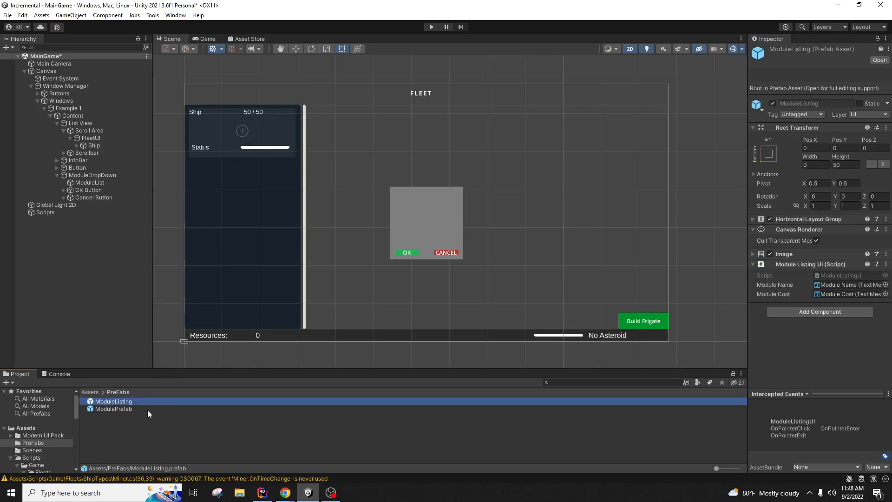
{"action": "left_click", "coordinate": [147, 410]}
{"action": "left_click", "coordinate": [155, 401]}
Step: Rename the ModuleListing prefab to ModuleListingPrefab
{"action": "right_click", "coordinate": [134, 401]}
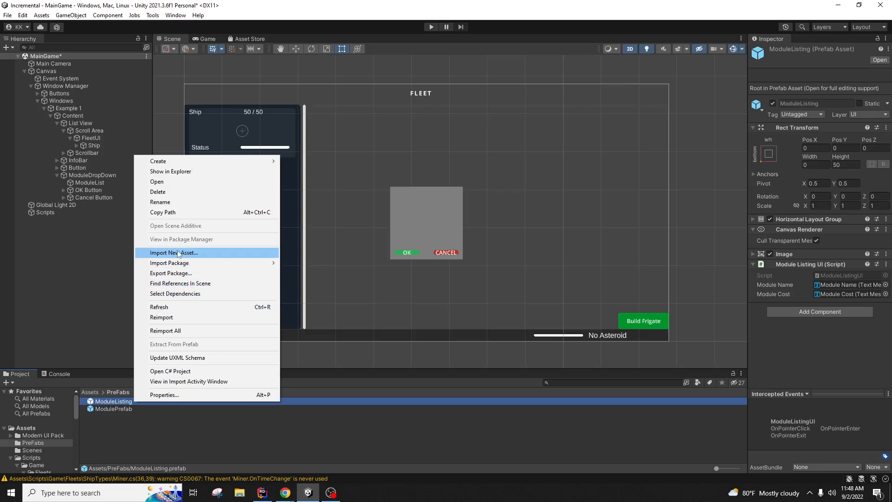
{"action": "left_click", "coordinate": [177, 202]}
{"action": "key", "text": "End"}
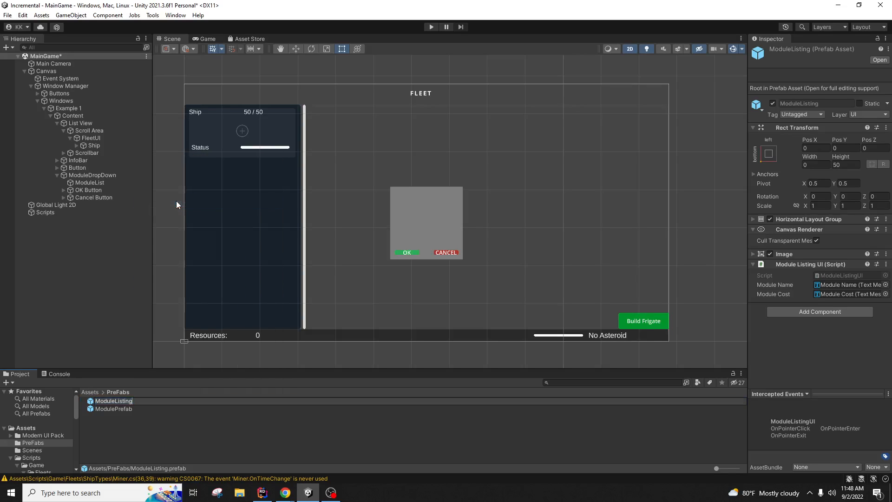
{"action": "type", "text": "PRe"}
{"action": "key", "text": "BackSpace"}
{"action": "type", "text": "refab"}
{"action": "key", "text": "Return"}
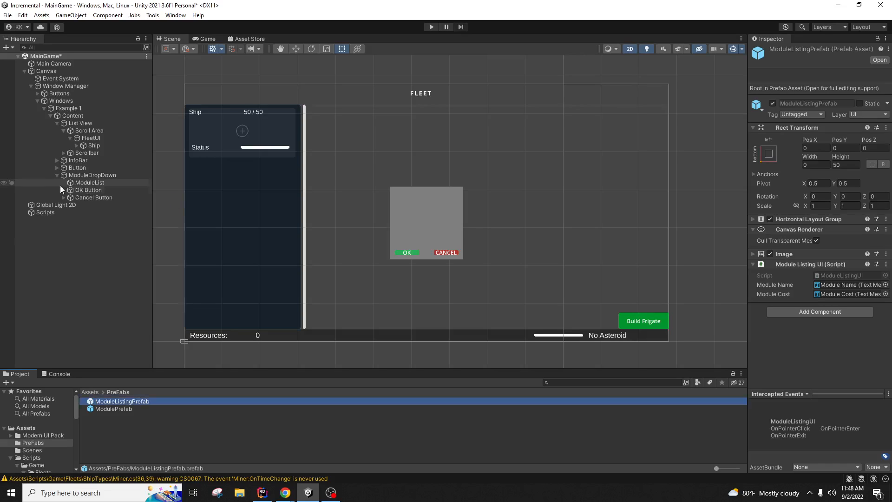
Step: Assign ModuleListingPrefab to FleetUI's Module Listing Prefab slot
{"action": "left_click", "coordinate": [101, 138]}
{"action": "left_click_drag", "start_coordinate": [157, 400], "coordinate": [850, 380]}
{"action": "scroll", "coordinate": [850, 380], "scroll_direction": "down", "scroll_amount": 1}
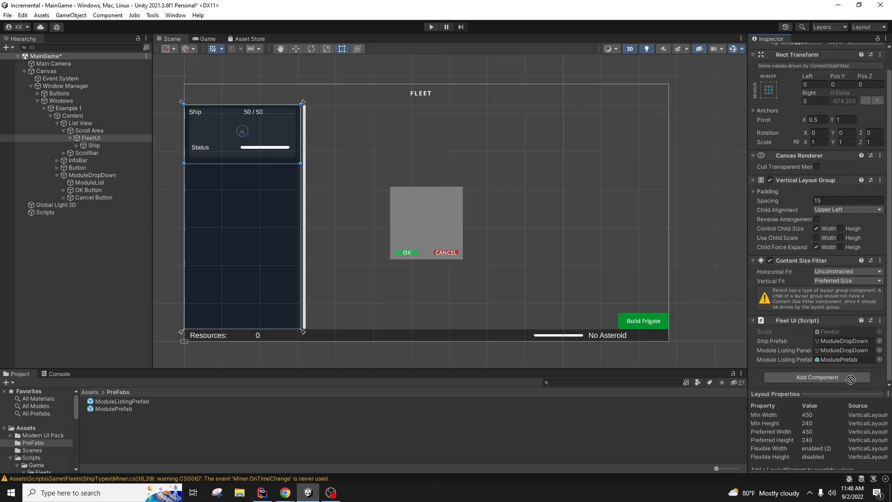
{"action": "left_click", "coordinate": [850, 380]}
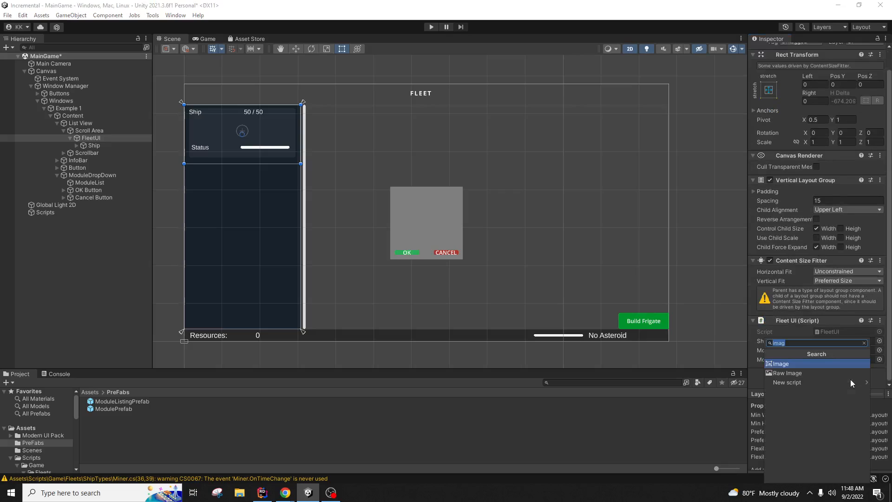
{"action": "left_click", "coordinate": [881, 373]}
{"action": "left_click_drag", "start_coordinate": [150, 402], "coordinate": [849, 361]}
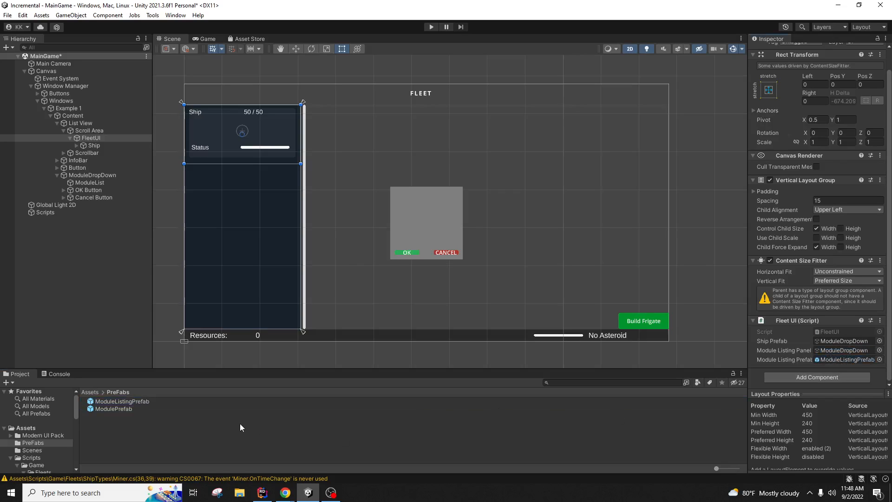
{"action": "left_click", "coordinate": [262, 493]}
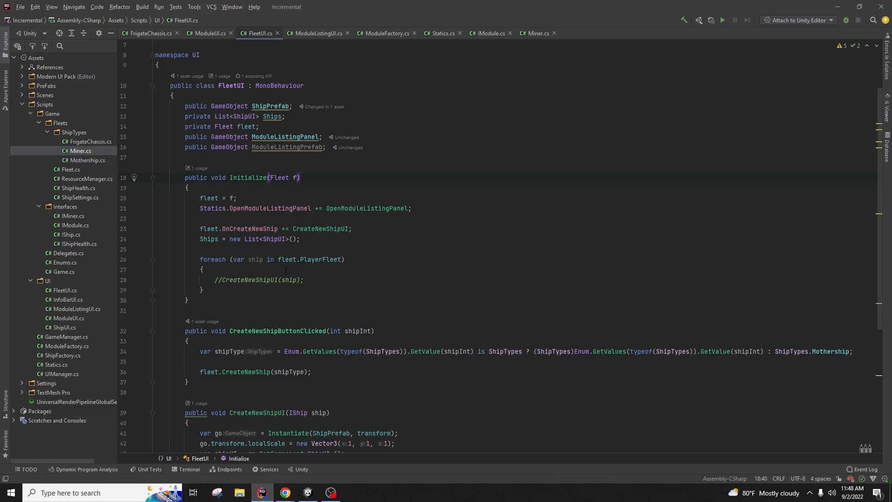
Step: Below the Ships initialization in Initialize, start a new line with the ModuleListingUI type
{"action": "left_click", "coordinate": [234, 209]}
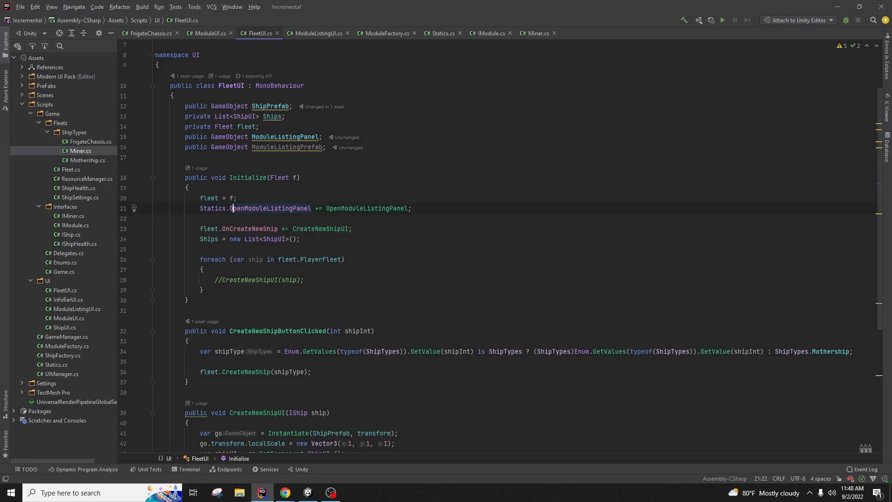
{"action": "left_click", "coordinate": [284, 229]}
{"action": "left_click", "coordinate": [316, 240]}
{"action": "key", "text": "Return"}
{"action": "key", "text": "Return"}
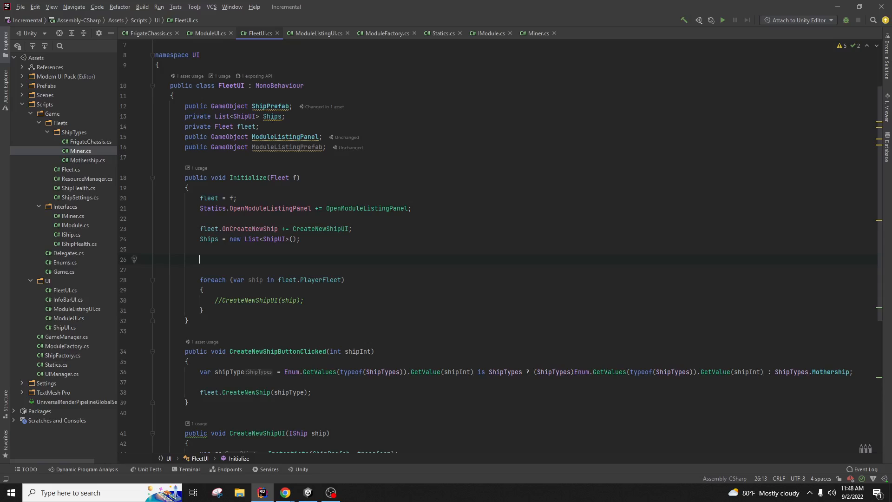
{"action": "type", "text": "Module"}
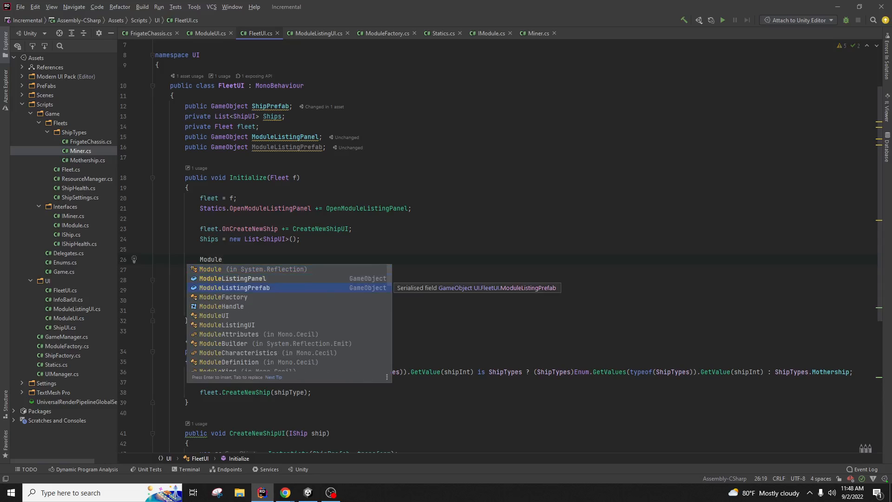
{"action": "key", "text": "Return"}
{"action": "key", "text": "Home"}
{"action": "type", "text": "MOduleList"}
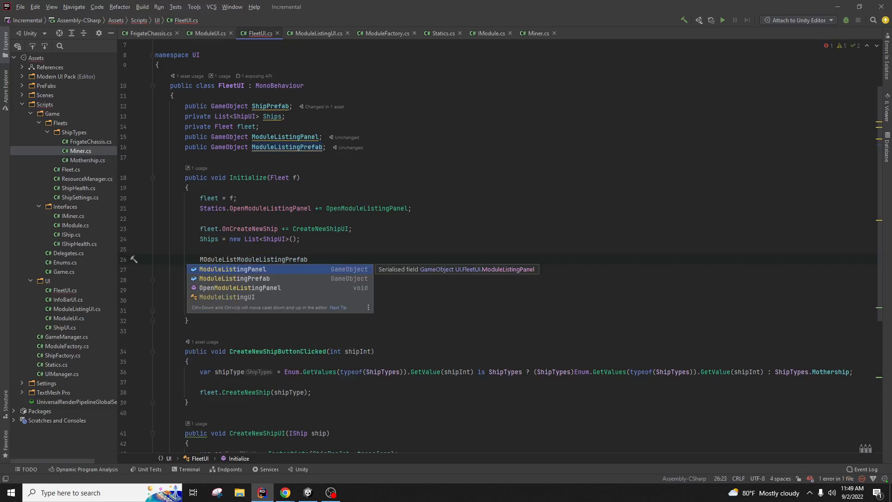
{"action": "key", "text": "Down"}
{"action": "key", "text": "Down"}
{"action": "key", "text": "Return"}
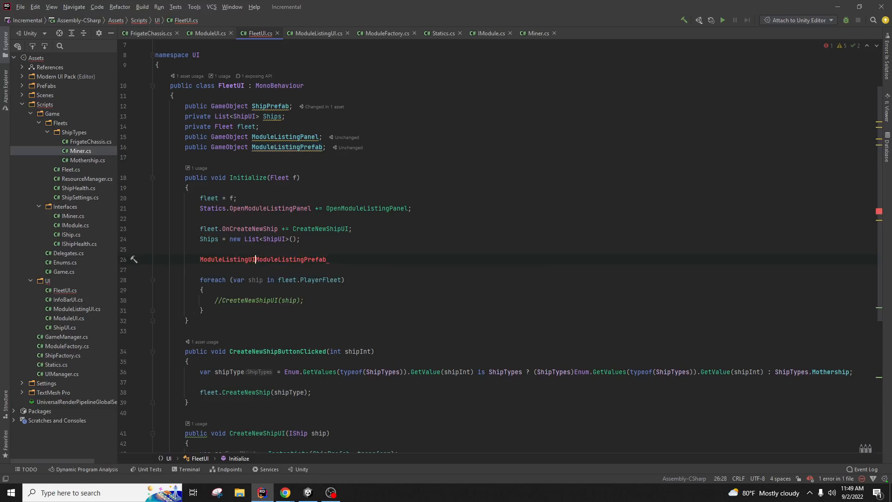
Step: Continue the line as 'ModuleListingUI mlui = ' followed by the ModuleListingPrefab reference
{"action": "type", "text": "mlui ="}
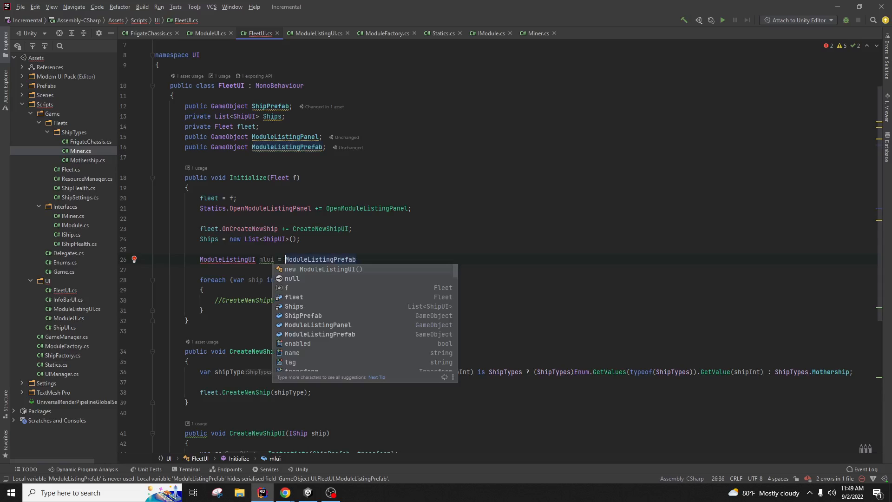
{"action": "key", "text": "End"}
{"action": "key", "text": "Left"}
{"action": "key", "text": "Left"}
{"action": "key", "text": "Left"}
{"action": "key", "text": "Left"}
{"action": "key", "text": "Left"}
{"action": "key", "text": "Left"}
{"action": "key", "text": "Left"}
{"action": "key", "text": "Left"}
{"action": "key", "text": "Left"}
{"action": "key", "text": "Left"}
{"action": "key", "text": "Left"}
{"action": "key", "text": "Left"}
{"action": "key", "text": "Left"}
{"action": "key", "text": "Left"}
{"action": "key", "text": "Left"}
{"action": "key", "text": "Left"}
{"action": "key", "text": "Left"}
{"action": "key", "text": "Left"}
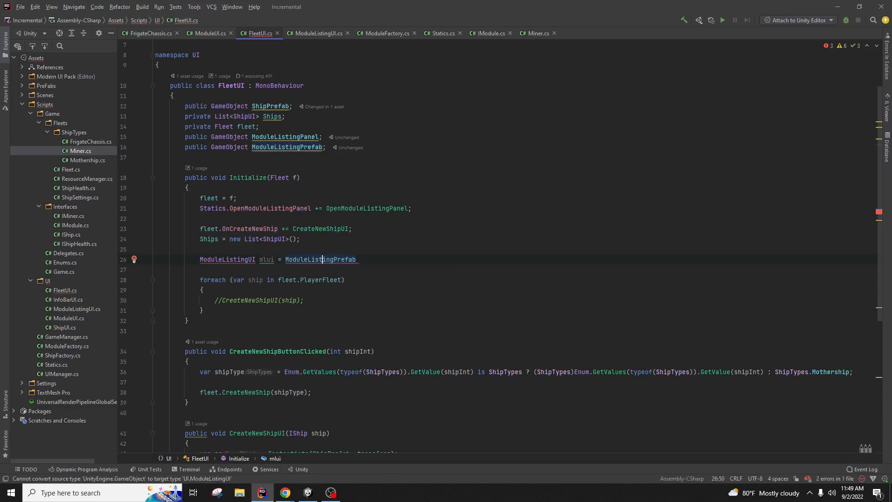
{"action": "type", "text": "Find"}
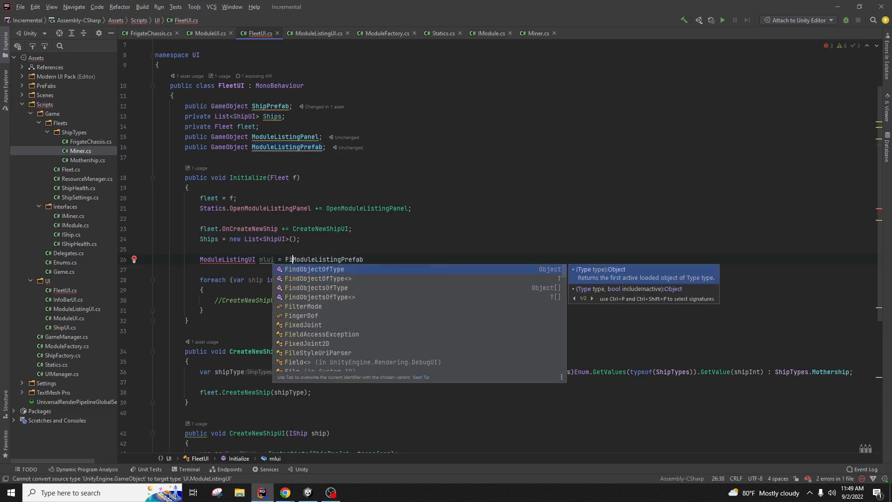
{"action": "key", "text": "BackSpace"}
{"action": "key", "text": "BackSpace"}
{"action": "key", "text": "BackSpace"}
{"action": "key", "text": "BackSpace"}
{"action": "type", "text": "Modul"}
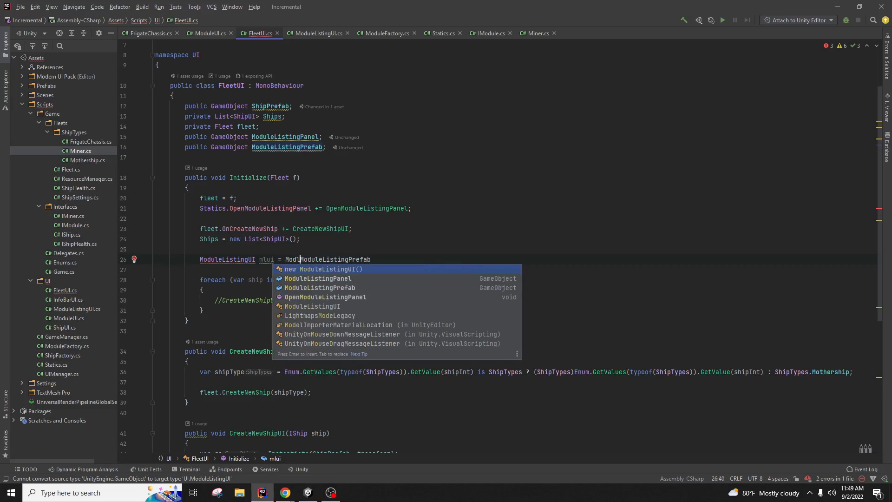
{"action": "key", "text": "Down"}
{"action": "key", "text": "Down"}
{"action": "key", "text": "Return"}
{"action": "type", "text": "."}
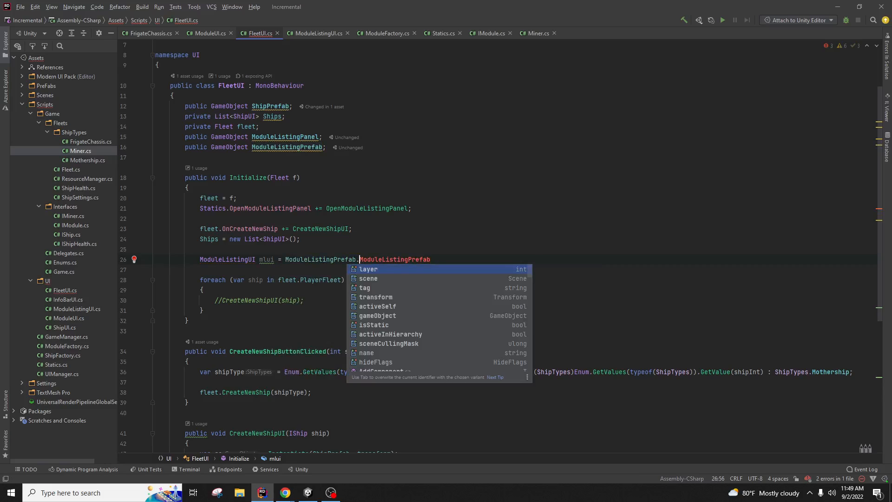
{"action": "key", "text": "Escape"}
{"action": "key", "text": "BackSpace"}
{"action": "key", "text": "BackSpace"}
{"action": "key", "text": "BackSpace"}
{"action": "key", "text": "BackSpace"}
{"action": "key", "text": "BackSpace"}
{"action": "key", "text": "BackSpace"}
{"action": "key", "text": "BackSpace"}
{"action": "key", "text": "BackSpace"}
{"action": "key", "text": "BackSpace"}
{"action": "key", "text": "BackSpace"}
{"action": "key", "text": "BackSpace"}
{"action": "key", "text": "BackSpace"}
{"action": "key", "text": "BackSpace"}
{"action": "key", "text": "BackSpace"}
{"action": "key", "text": "BackSpace"}
{"action": "key", "text": "BackSpace"}
{"action": "key", "text": "BackSpace"}
{"action": "key", "text": "BackSpace"}
{"action": "key", "text": "BackSpace"}
{"action": "key", "text": "Home"}
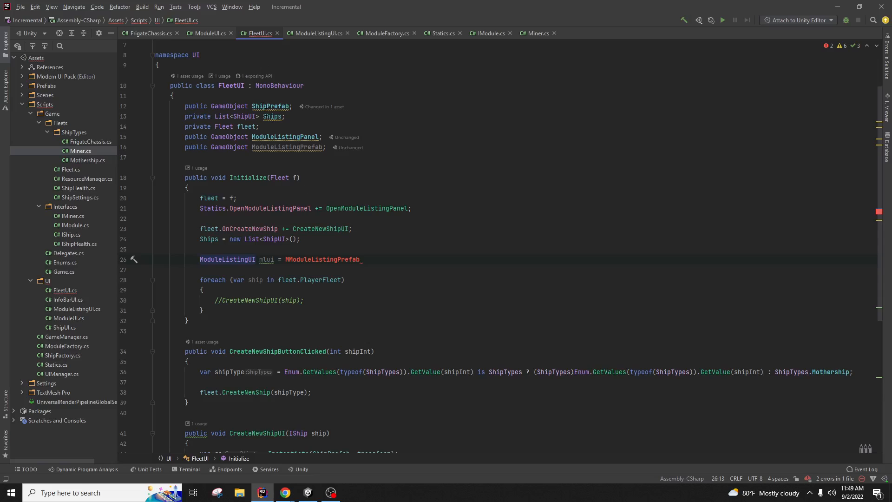
{"action": "left_click", "coordinate": [281, 137]}
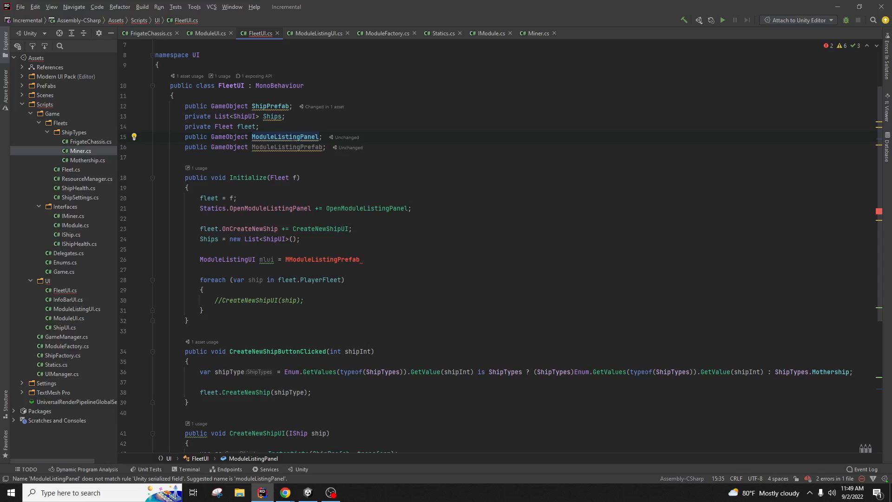
Step: Declare 'public Transform ModuleListingParent;' on a new line after ModuleListingPanel, replacing GameObject with Transform
{"action": "left_click", "coordinate": [395, 136]}
{"action": "key", "text": "Return"}
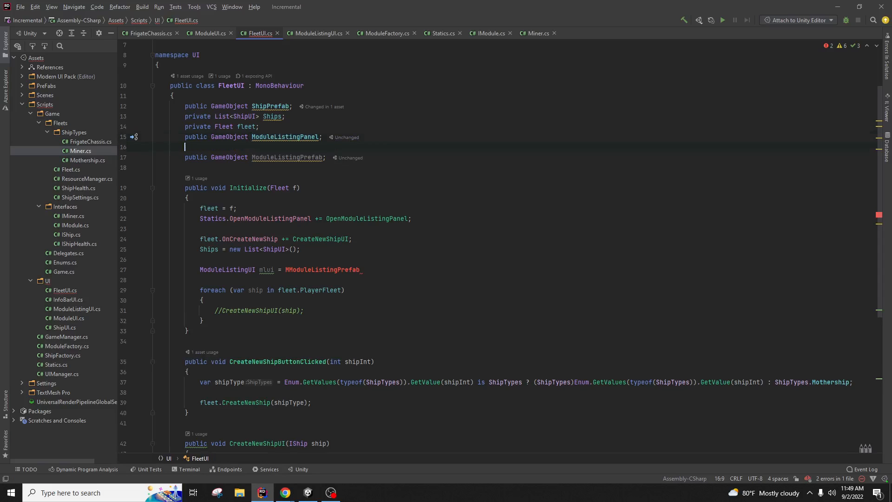
{"action": "type", "text": "Public GameOb"}
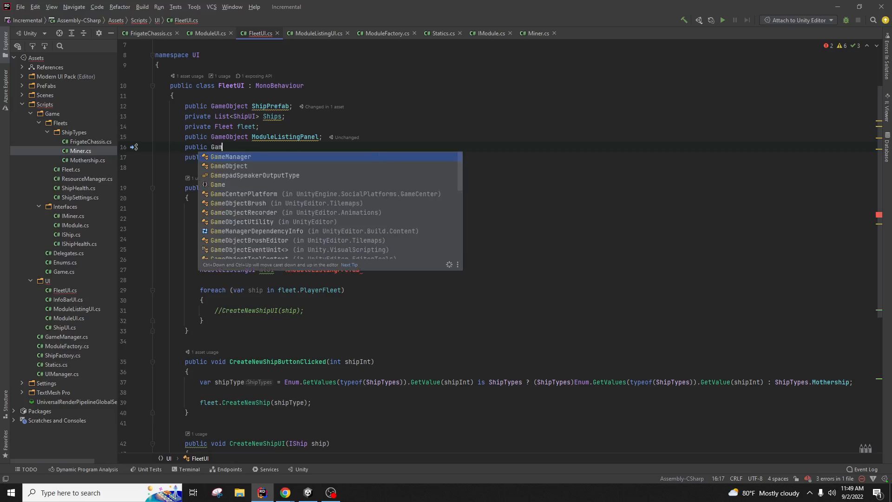
{"action": "type", "text": "ject Mod"}
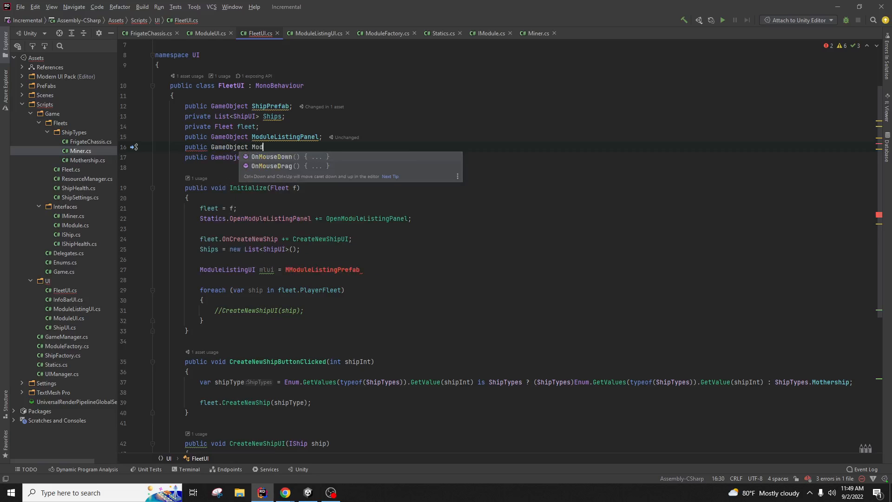
{"action": "type", "text": "uleListingPar"}
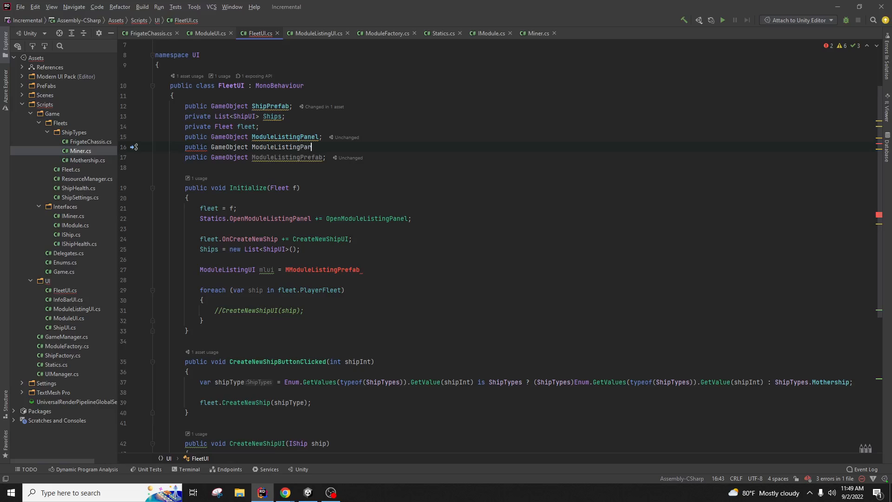
{"action": "type", "text": "ent;"}
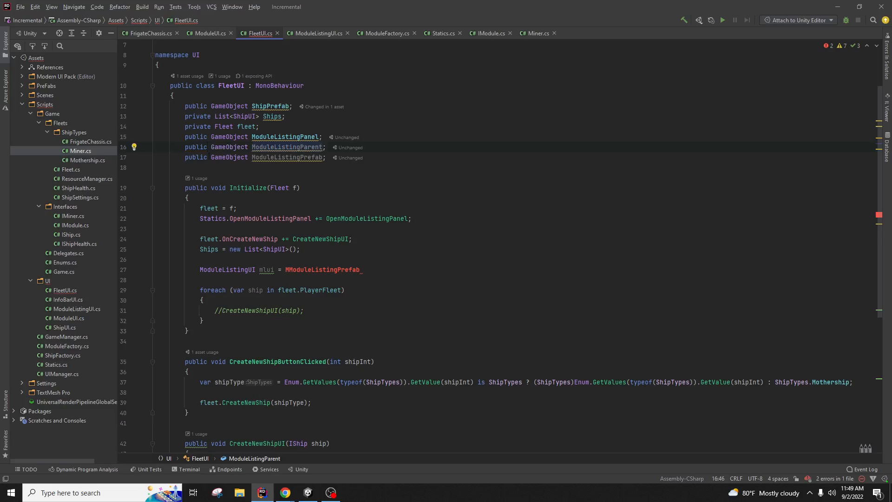
{"action": "double_click", "coordinate": [226, 146]}
{"action": "type", "text": "transform"}
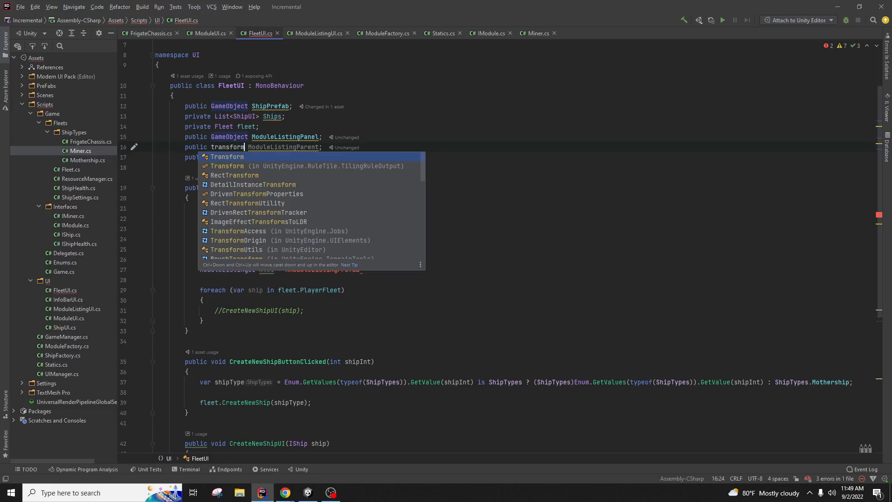
{"action": "left_click", "coordinate": [353, 55]}
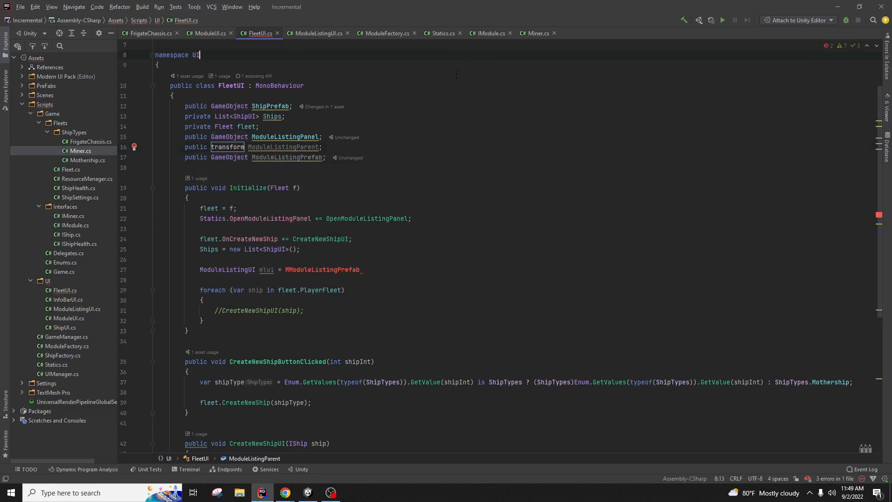
{"action": "left_click", "coordinate": [237, 147]}
{"action": "key", "text": "ctrl+space"}
{"action": "key", "text": "Return"}
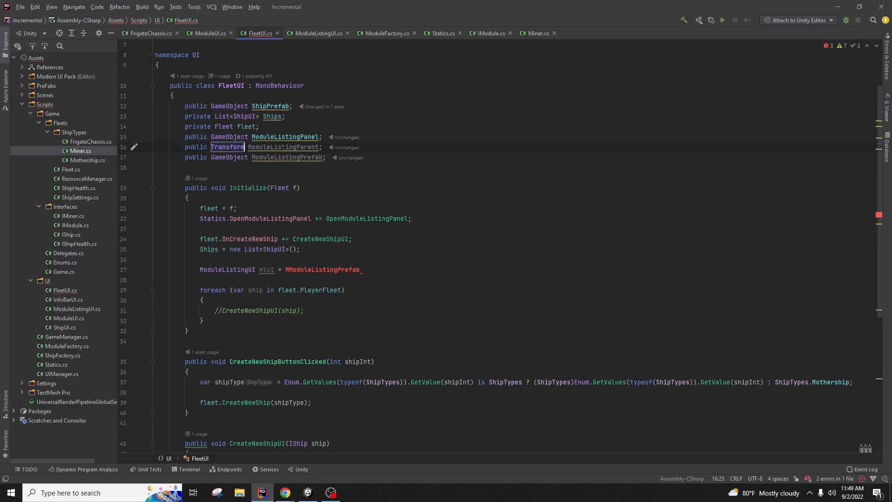
Step: Check the Console compile error and comment out the unfinished ModuleListingUI line with //
{"action": "left_click", "coordinate": [307, 492]}
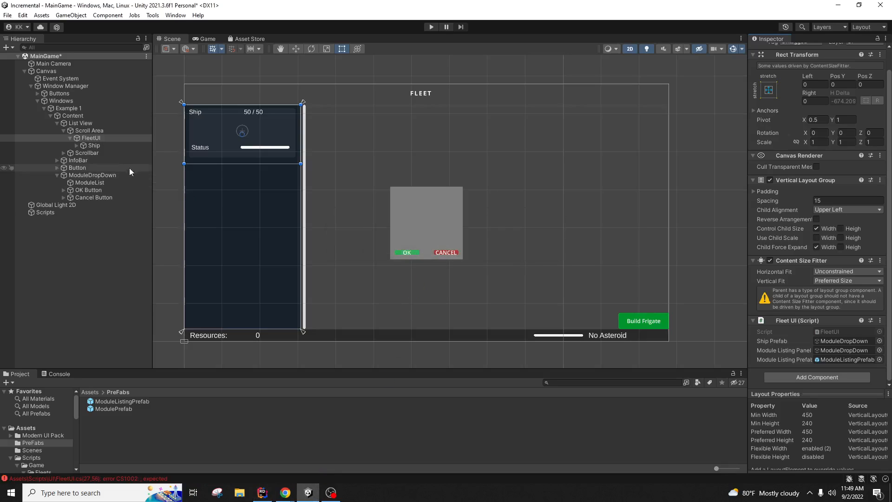
{"action": "left_click", "coordinate": [113, 183]}
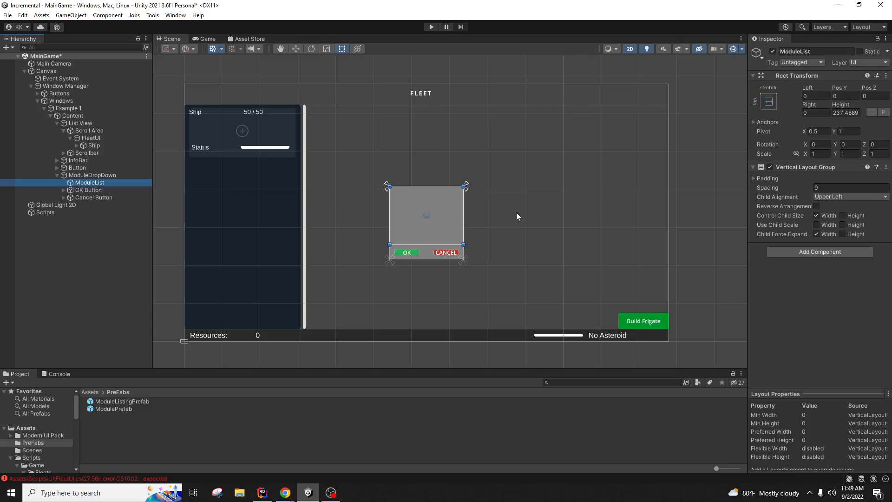
{"action": "left_click", "coordinate": [127, 138]}
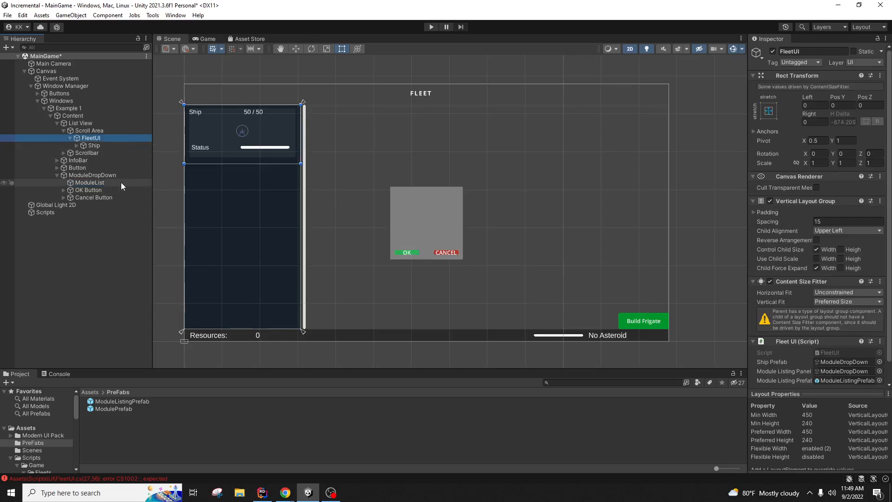
{"action": "scroll", "coordinate": [776, 272], "scroll_direction": "down", "scroll_amount": 2}
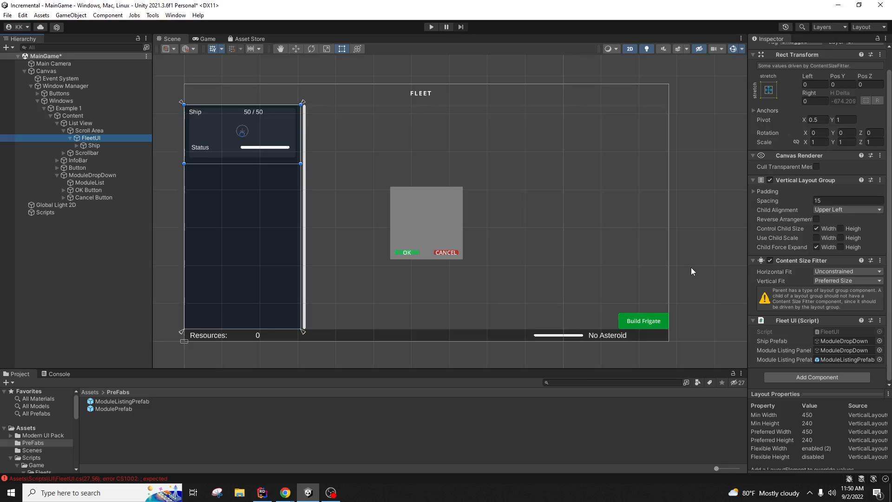
{"action": "left_click", "coordinate": [63, 374]}
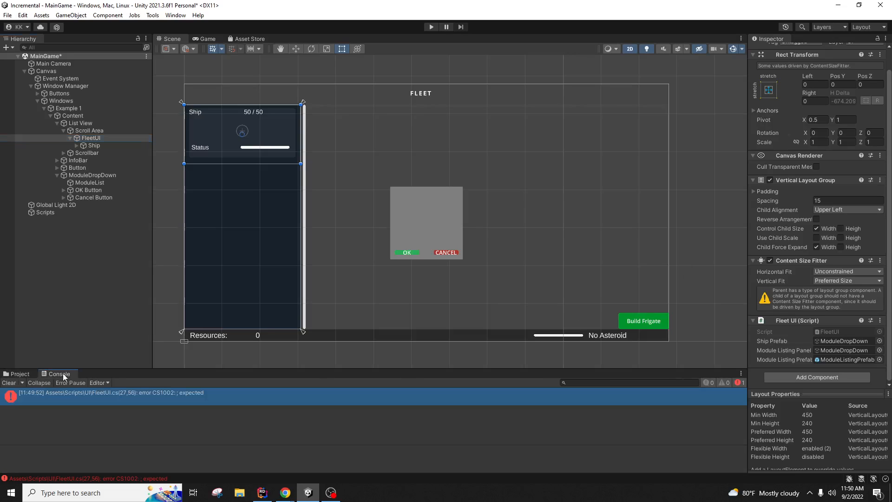
{"action": "left_click", "coordinate": [263, 492]}
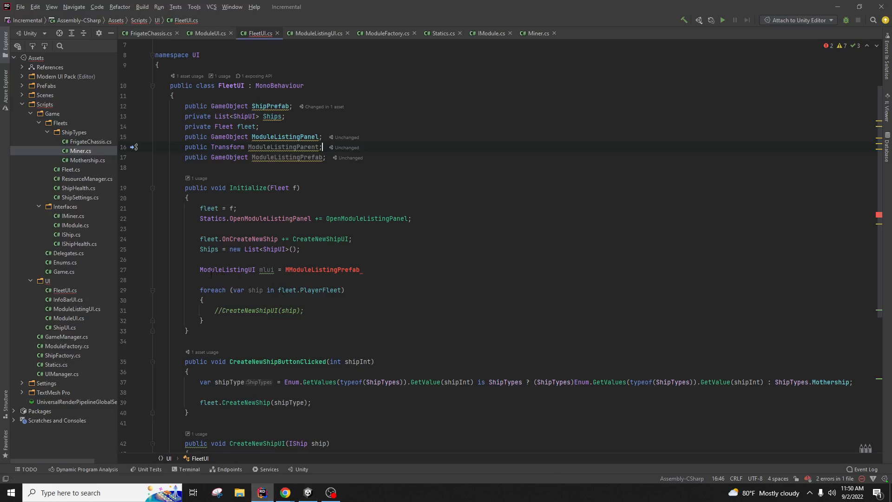
{"action": "type", "text": "//"}
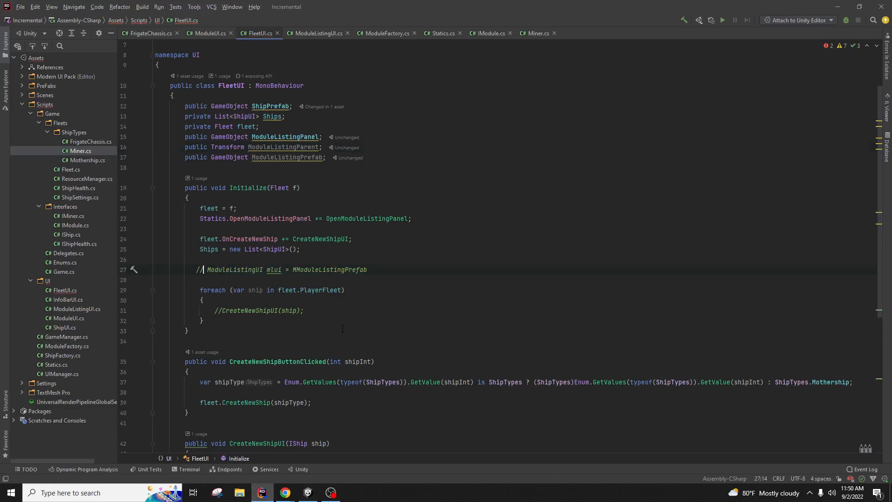
{"action": "left_click", "coordinate": [342, 329]}
Step: Drag ModuleList into FleetUI's Module Listing Parent slot
{"action": "left_click", "coordinate": [309, 492]}
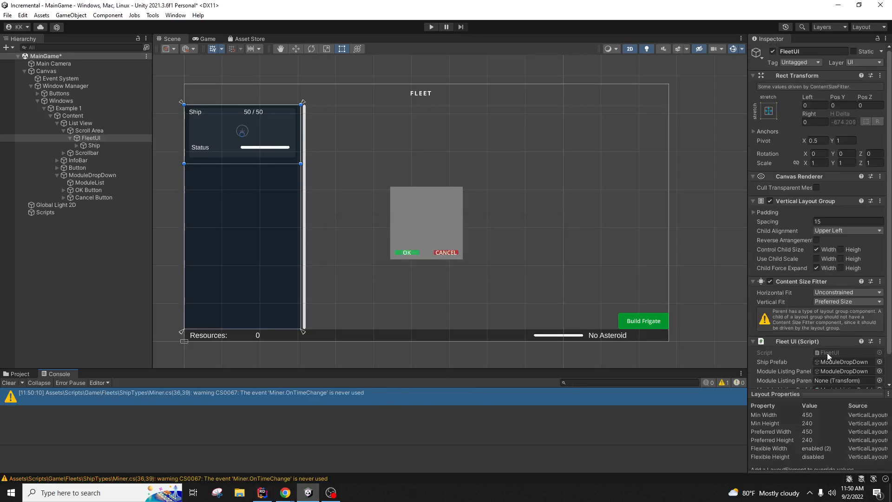
{"action": "scroll", "coordinate": [830, 357], "scroll_direction": "down", "scroll_amount": 2}
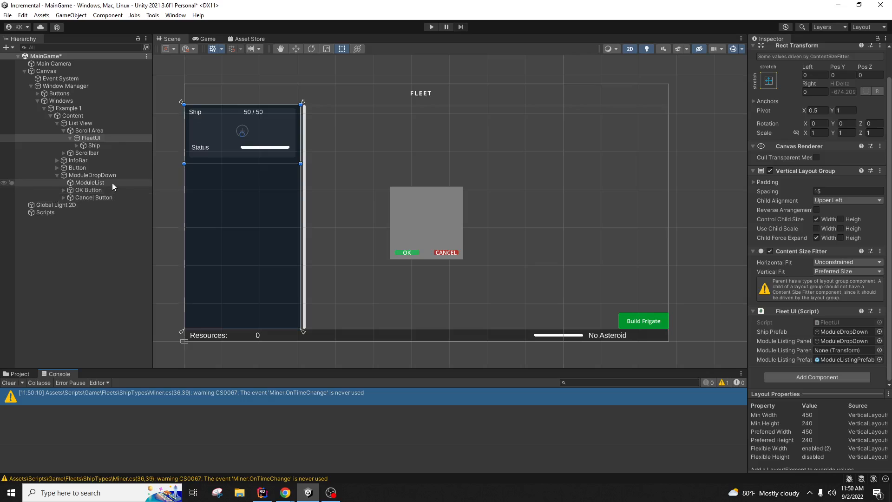
{"action": "left_click_drag", "start_coordinate": [112, 183], "coordinate": [844, 351]}
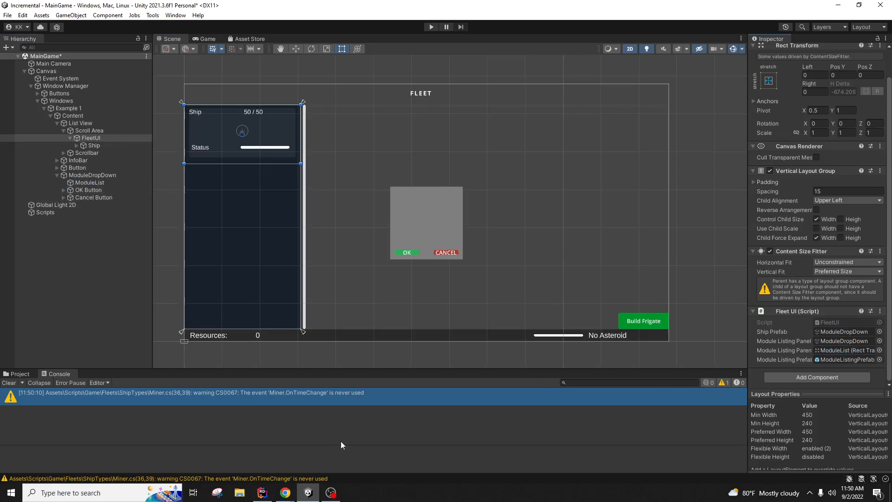
{"action": "left_click", "coordinate": [262, 492]}
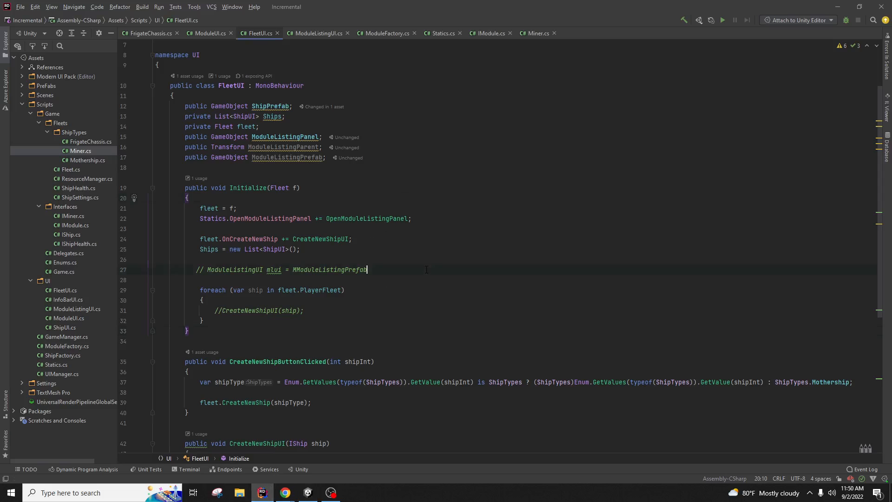
Step: Delete the commented-out mlui line in Initialize to start the statement over
{"action": "left_click", "coordinate": [204, 270]}
{"action": "key", "text": "Delete"}
{"action": "key", "text": "BackSpace"}
{"action": "key", "text": "BackSpace"}
{"action": "key", "text": "End"}
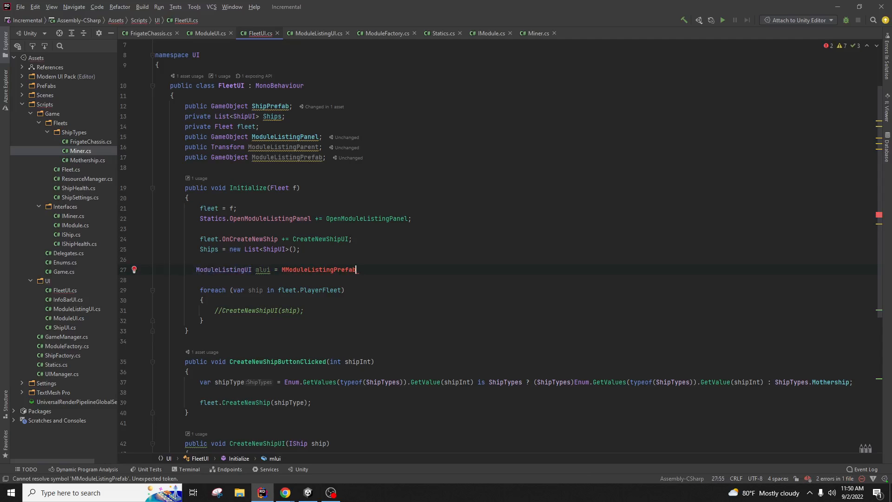
{"action": "key", "text": "BackSpace"}
{"action": "key", "text": "BackSpace"}
{"action": "key", "text": "BackSpace"}
{"action": "key", "text": "BackSpace"}
{"action": "key", "text": "BackSpace"}
{"action": "key", "text": "BackSpace"}
{"action": "key", "text": "BackSpace"}
{"action": "key", "text": "BackSpace"}
{"action": "key", "text": "BackSpace"}
{"action": "key", "text": "BackSpace"}
{"action": "key", "text": "BackSpace"}
{"action": "key", "text": "BackSpace"}
{"action": "key", "text": "BackSpace"}
{"action": "key", "text": "BackSpace"}
{"action": "key", "text": "BackSpace"}
{"action": "key", "text": "BackSpace"}
{"action": "key", "text": "BackSpace"}
{"action": "key", "text": "BackSpace"}
{"action": "key", "text": "BackSpace"}
{"action": "key", "text": "BackSpace"}
{"action": "key", "text": "BackSpace"}
{"action": "key", "text": "BackSpace"}
{"action": "key", "text": "BackSpace"}
{"action": "key", "text": "BackSpace"}
{"action": "key", "text": "BackSpace"}
{"action": "key", "text": "BackSpace"}
{"action": "key", "text": "BackSpace"}
{"action": "key", "text": "Return"}
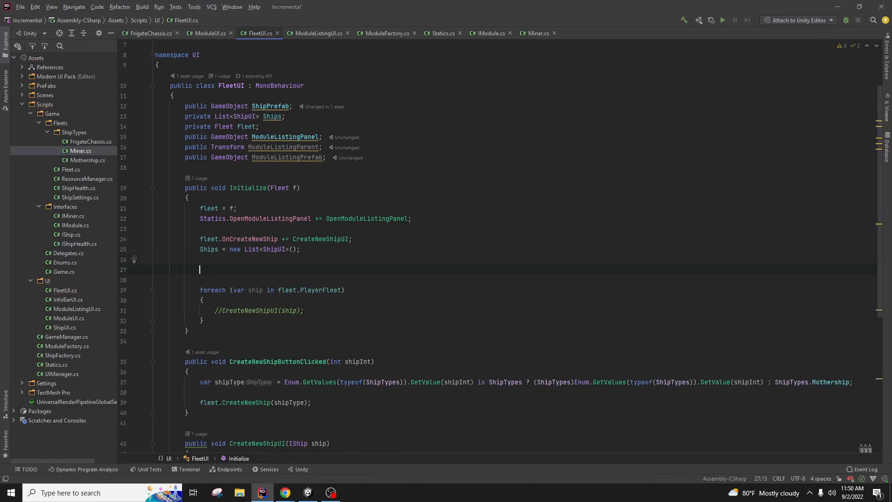
{"action": "type", "text": "pub"}
{"action": "key", "text": "BackSpace"}
{"action": "key", "text": "BackSpace"}
{"action": "key", "text": "BackSpace"}
{"action": "type", "text": "Gameob"}
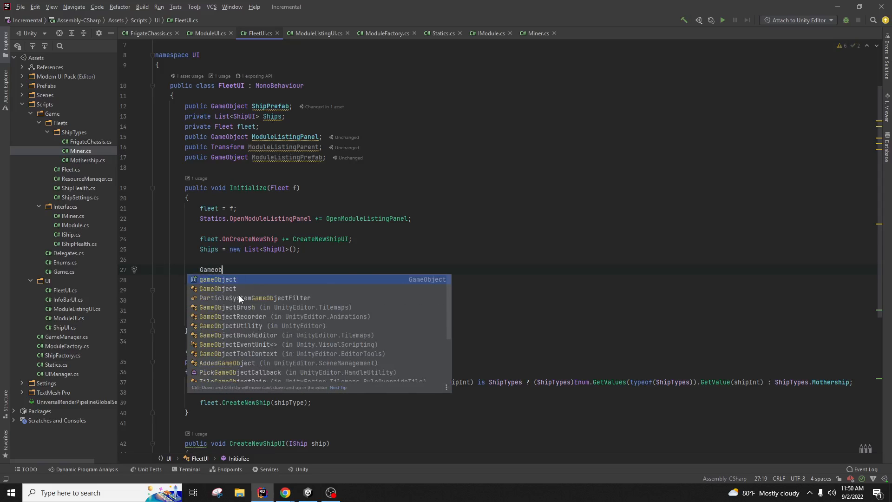
{"action": "key", "text": "Escape"}
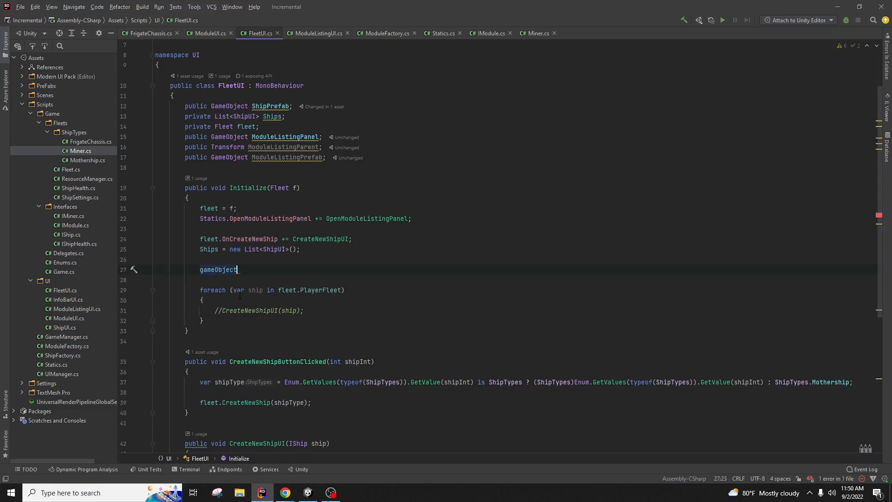
{"action": "key", "text": "BackSpace"}
{"action": "key", "text": "BackSpace"}
{"action": "key", "text": "BackSpace"}
{"action": "key", "text": "BackSpace"}
{"action": "key", "text": "BackSpace"}
{"action": "key", "text": "BackSpace"}
Step: Write 'GameObject go = Instantiate(ModuleListingPrefab, ModuleListingParent);'
{"action": "type", "text": "GameObject go ="}
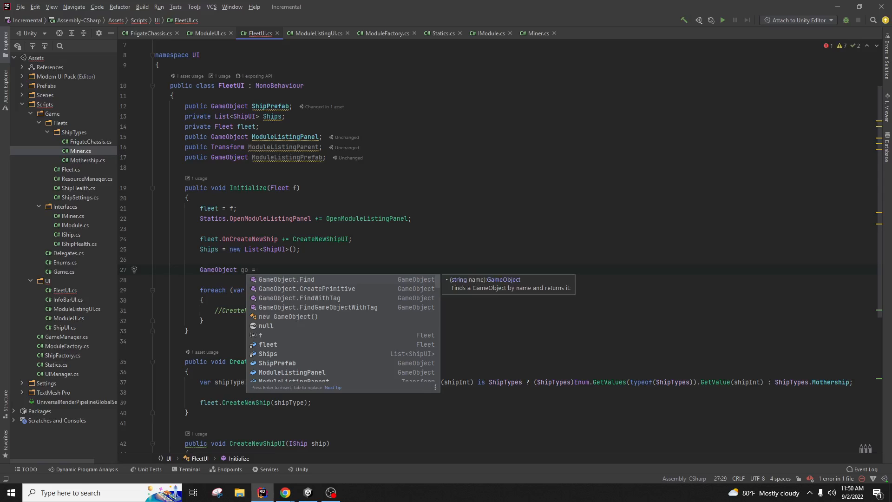
{"action": "key", "text": "Return"}
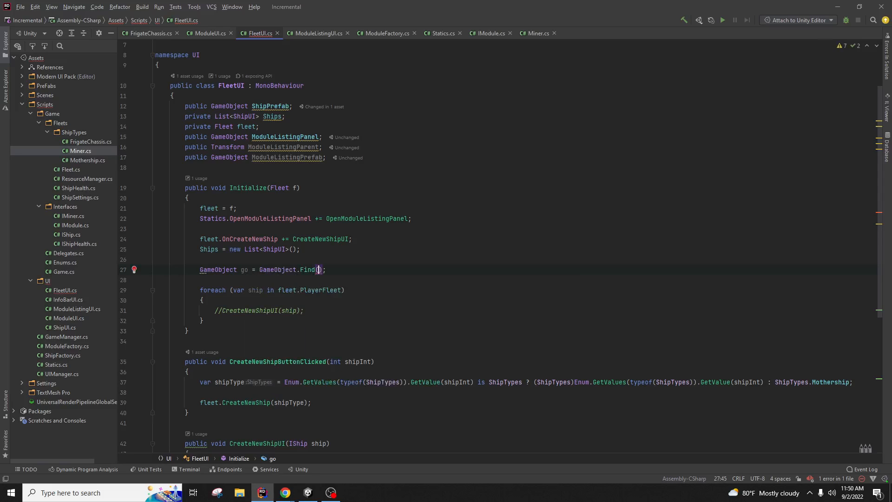
{"action": "key", "text": "BackSpace"}
{"action": "key", "text": "BackSpace"}
{"action": "key", "text": "BackSpace"}
{"action": "key", "text": "BackSpace"}
{"action": "key", "text": "BackSpace"}
{"action": "key", "text": "BackSpace"}
{"action": "key", "text": "BackSpace"}
{"action": "key", "text": "BackSpace"}
{"action": "key", "text": "BackSpace"}
{"action": "key", "text": "BackSpace"}
{"action": "key", "text": "BackSpace"}
{"action": "key", "text": "BackSpace"}
{"action": "key", "text": "BackSpace"}
{"action": "key", "text": "BackSpace"}
{"action": "key", "text": "BackSpace"}
{"action": "key", "text": "BackSpace"}
{"action": "type", "text": "gameObject.f"}
{"action": "key", "text": "BackSpace"}
{"action": "key", "text": "BackSpace"}
{"action": "key", "text": "BackSpace"}
{"action": "key", "text": "BackSpace"}
{"action": "key", "text": "BackSpace"}
{"action": "key", "text": "BackSpace"}
{"action": "key", "text": "BackSpace"}
{"action": "key", "text": "BackSpace"}
{"action": "key", "text": "BackSpace"}
{"action": "key", "text": "BackSpace"}
{"action": "key", "text": "BackSpace"}
{"action": "key", "text": "BackSpace"}
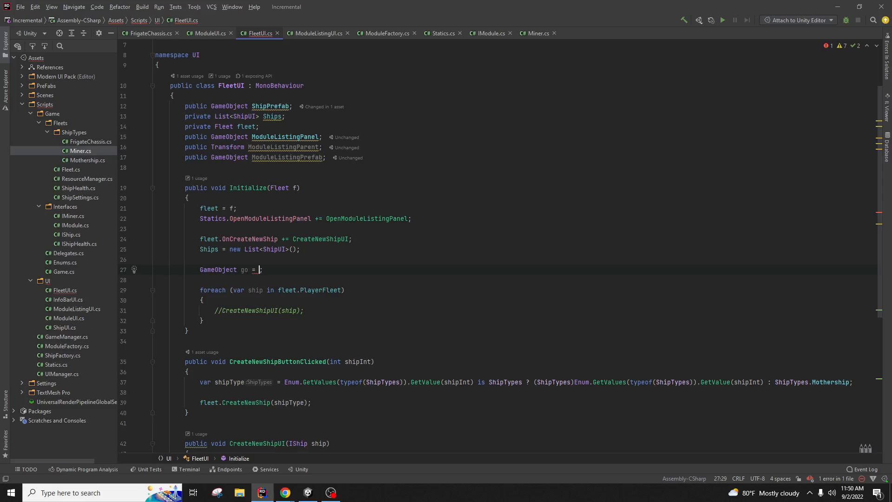
{"action": "type", "text": "Insta"}
{"action": "key", "text": "Return"}
{"action": "type", "text": "modul"}
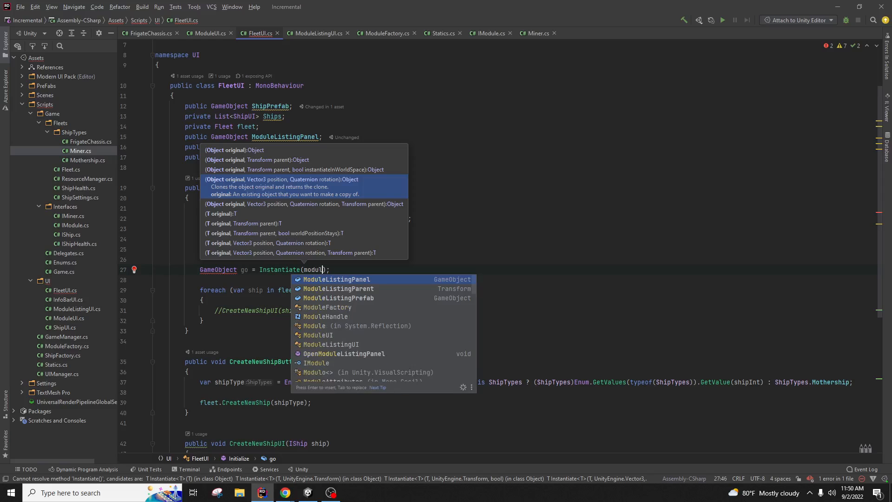
{"action": "key", "text": "Down"}
{"action": "key", "text": "Down"}
{"action": "key", "text": "Return"}
{"action": "type", "text": ", "}
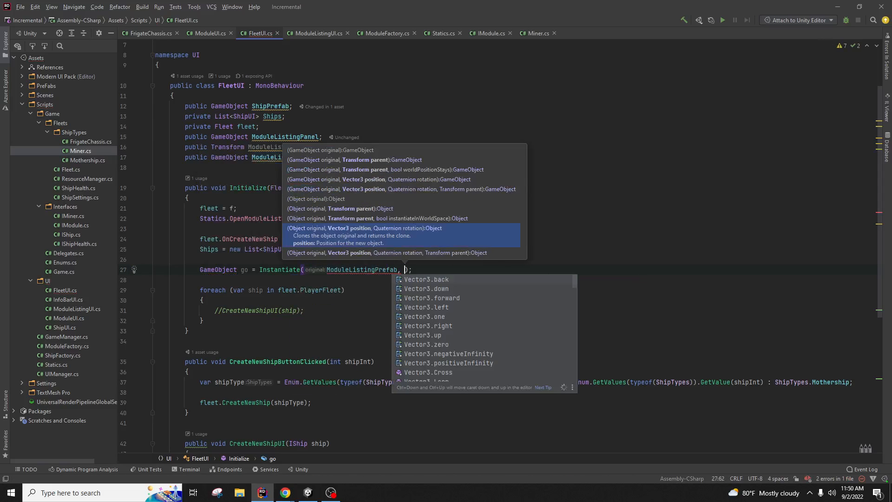
{"action": "type", "text": "modul"}
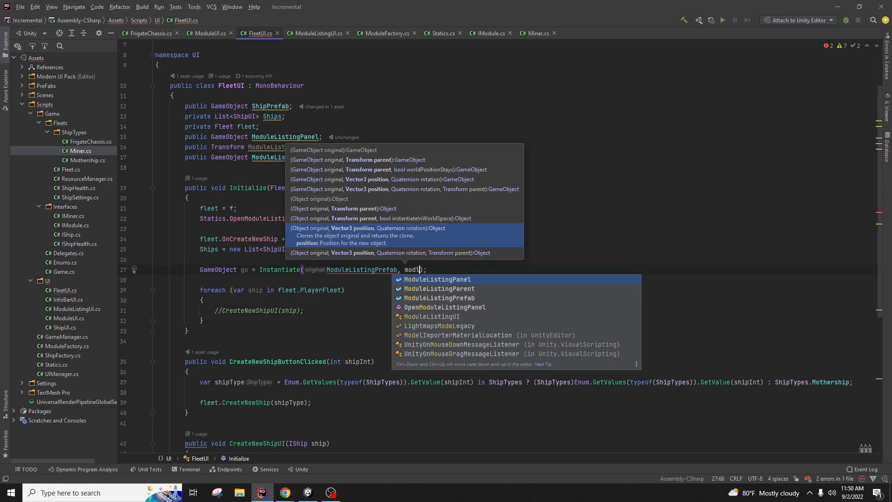
{"action": "key", "text": "Return"}
{"action": "key", "text": "End"}
Step: Start a new line below the Instantiate call with a generic FindObjectOfType call
{"action": "key", "text": "Return"}
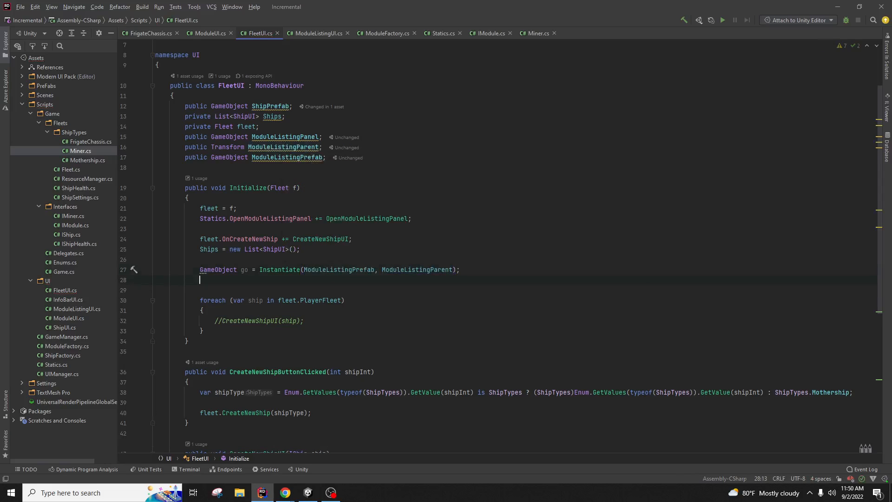
{"action": "type", "text": "go.find"}
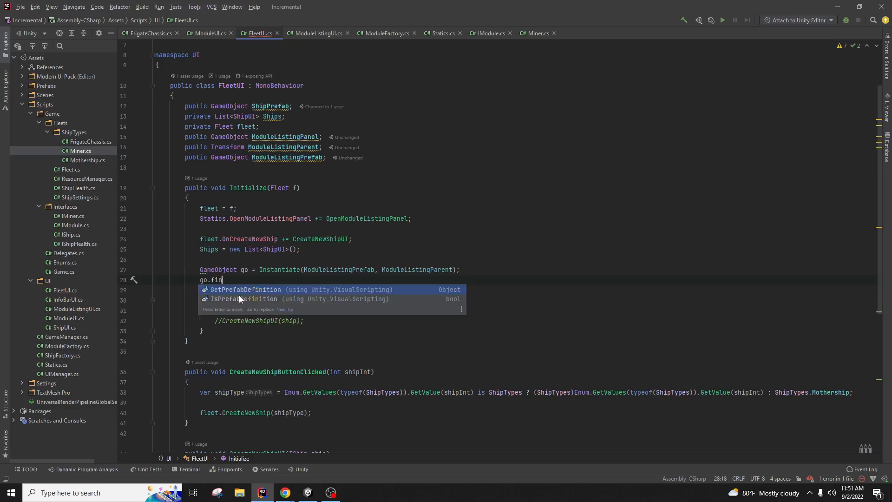
{"action": "key", "text": "BackSpace"}
{"action": "key", "text": "BackSpace"}
{"action": "key", "text": "BackSpace"}
{"action": "key", "text": "BackSpace"}
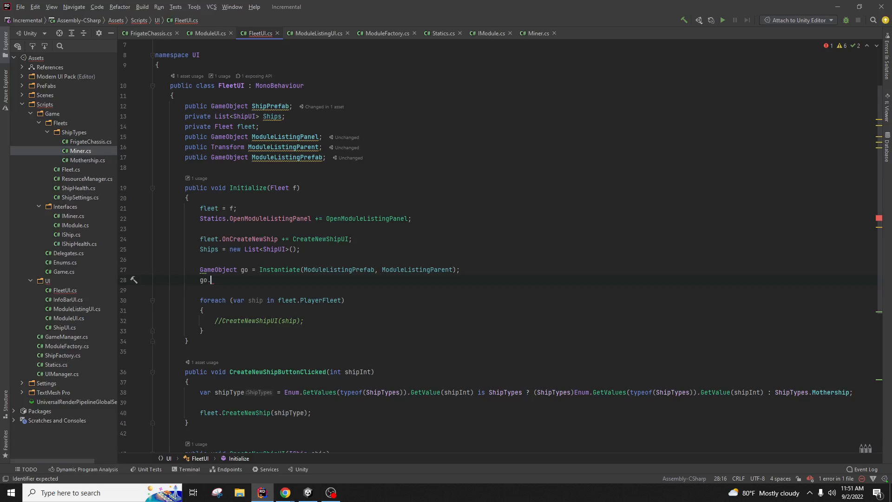
{"action": "type", "text": "Find"}
{"action": "key", "text": "BackSpace"}
{"action": "key", "text": "BackSpace"}
{"action": "key", "text": "BackSpace"}
{"action": "key", "text": "BackSpace"}
{"action": "key", "text": "BackSpace"}
{"action": "key", "text": "BackSpace"}
{"action": "key", "text": "BackSpace"}
{"action": "type", "text": "Find"}
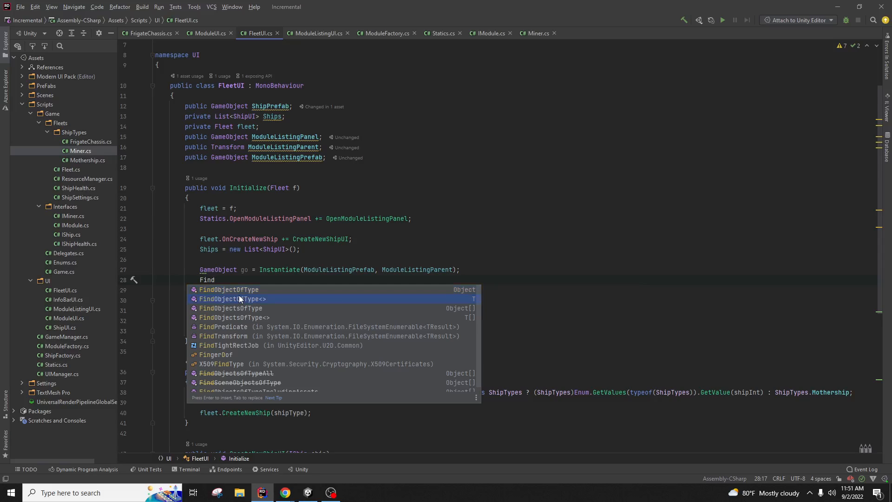
{"action": "key", "text": "Down"}
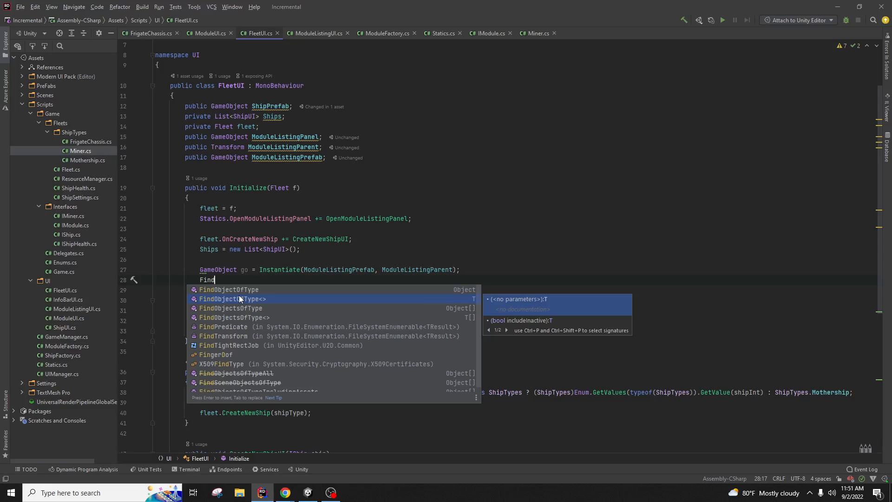
{"action": "key", "text": "Return"}
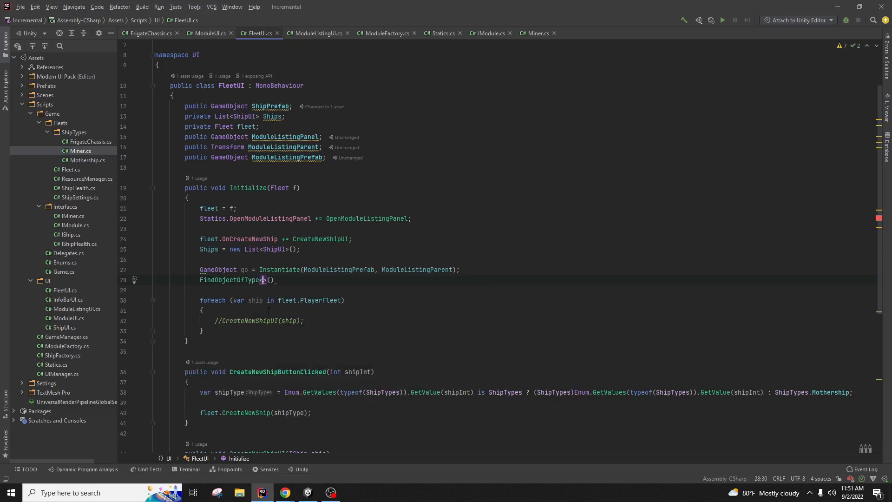
Step: Replace it with 'ModuleListingUI mlui = go.GetComponent<ModuleListingUI>();'
{"action": "scroll", "coordinate": [266, 291], "scroll_direction": "down", "scroll_amount": 7}
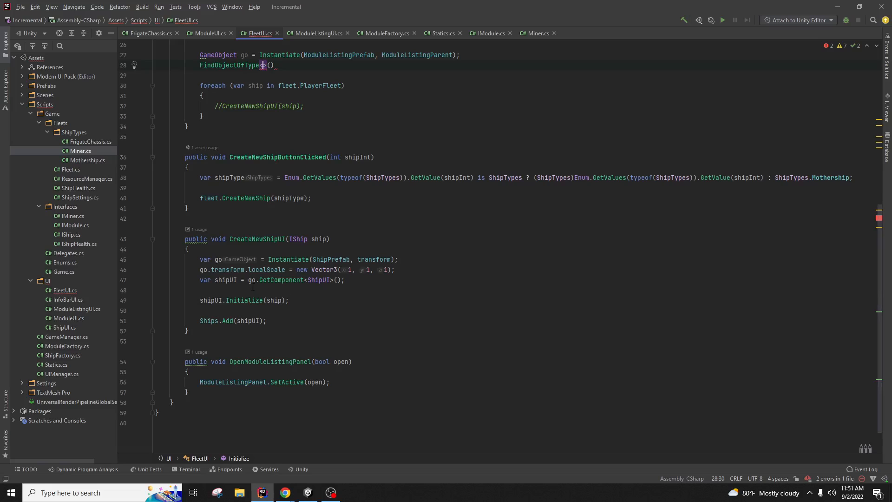
{"action": "left_click_drag", "start_coordinate": [248, 280], "coordinate": [303, 281]}
{"action": "scroll", "coordinate": [283, 214], "scroll_direction": "up", "scroll_amount": 5}
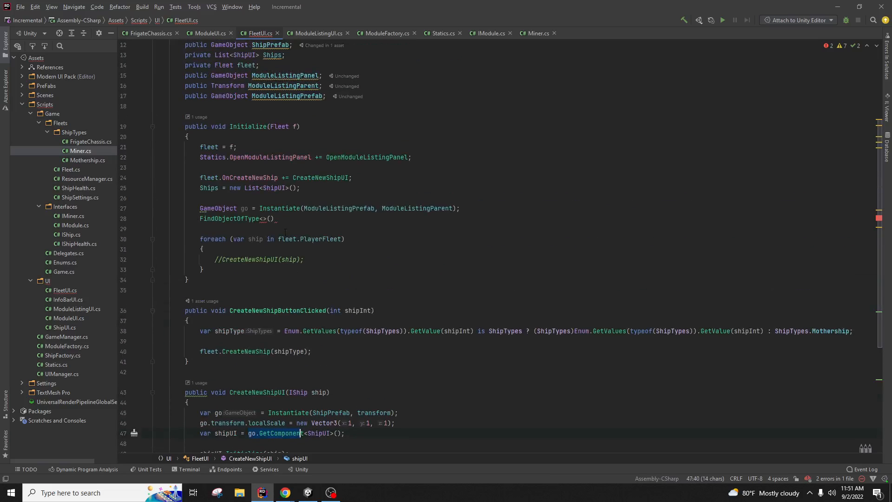
{"action": "left_click_drag", "start_coordinate": [283, 214], "coordinate": [200, 221]}
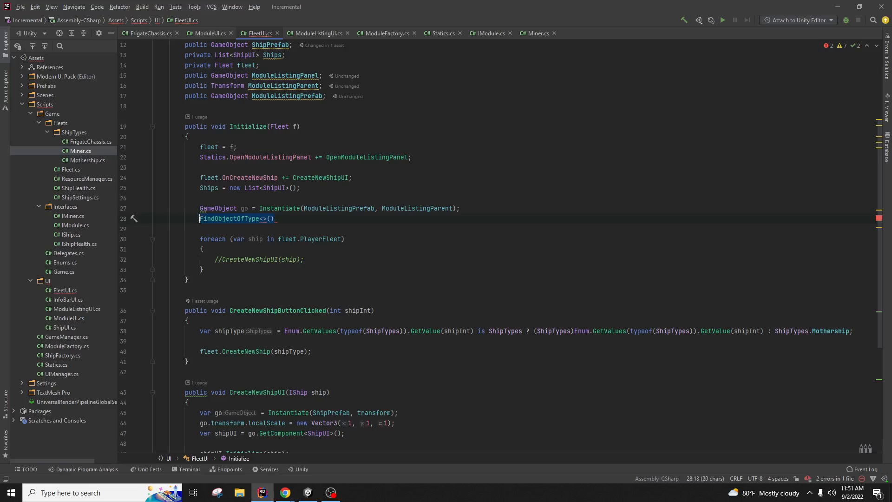
{"action": "type", "text": "ModuleListin"}
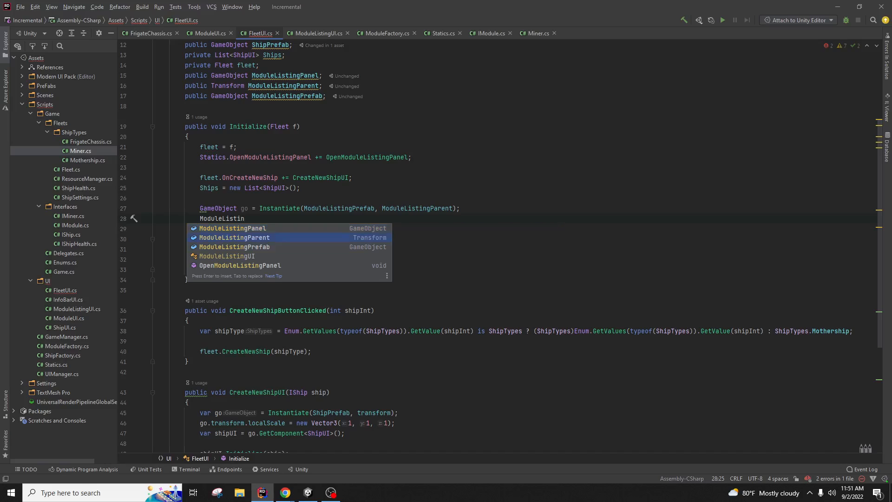
{"action": "type", "text": "gUI mlui = "}
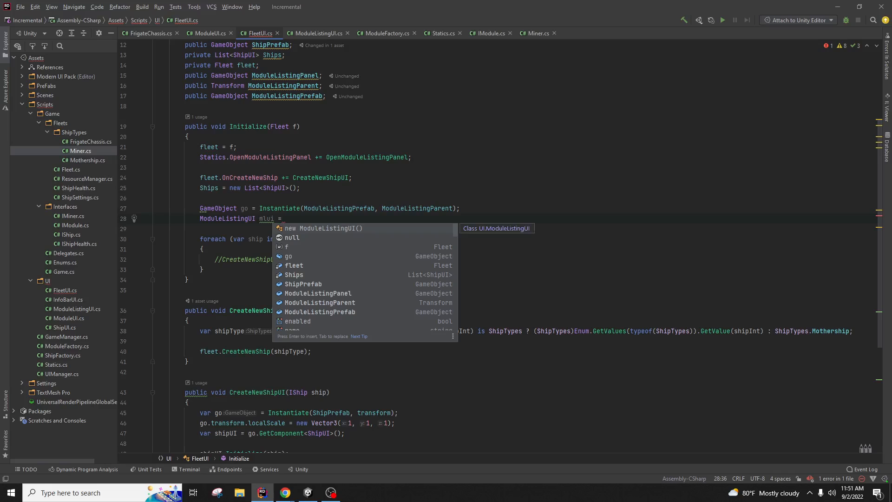
{"action": "type", "text": "go.GetComponent"}
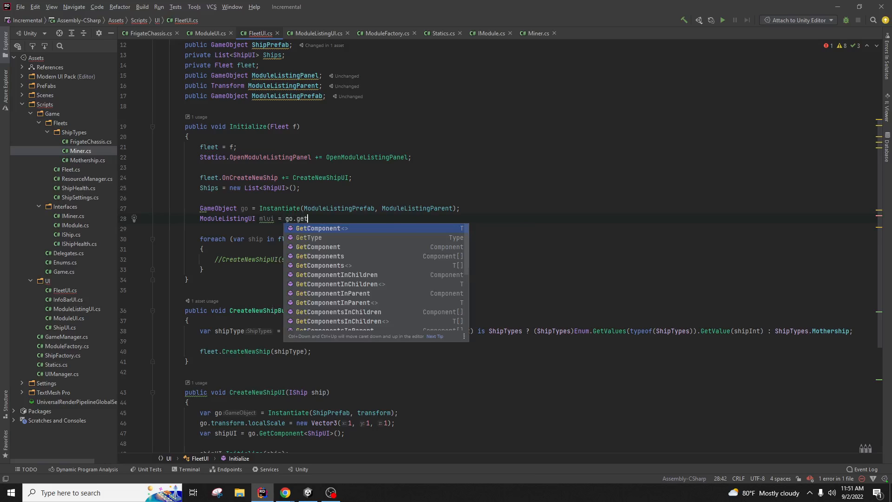
{"action": "key", "text": "Return"}
{"action": "type", "text": "ModuleListingUI>("}
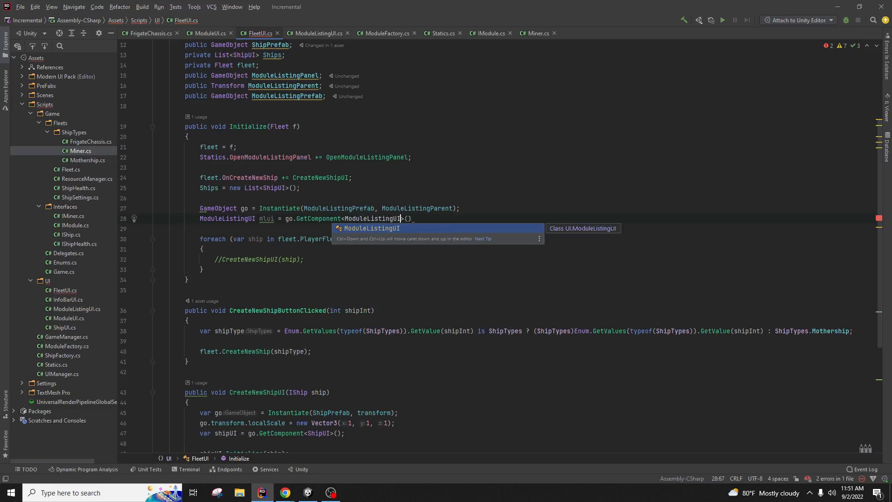
{"action": "key", "text": "Return"}
{"action": "key", "text": "End"}
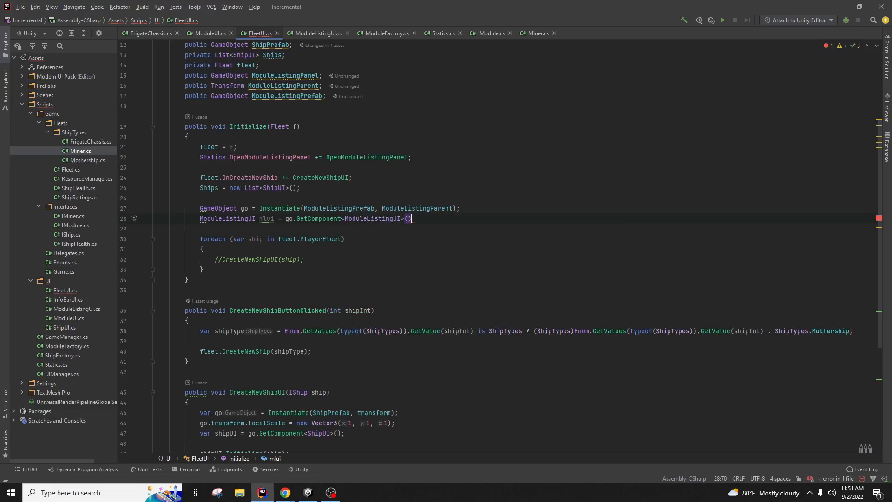
{"action": "type", "text": ";"}
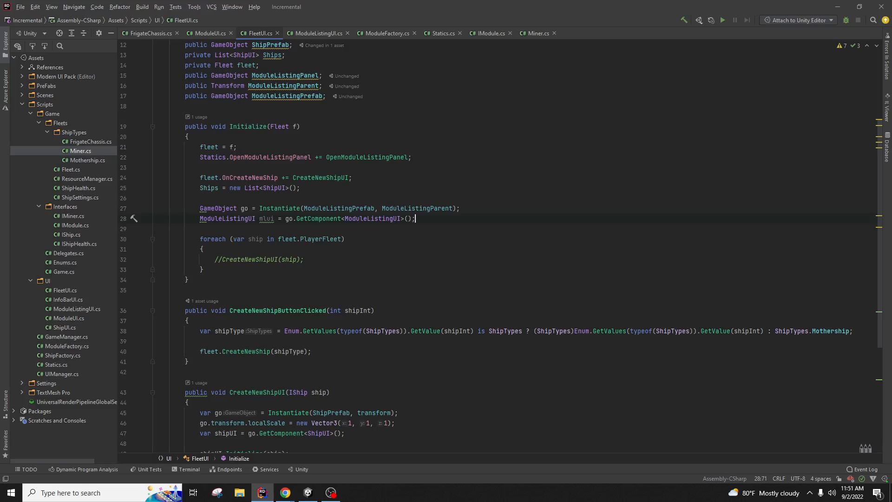
Step: Copy the localScale = new Vector3(1, 1, 1) line from CreateNewShipUI below the Instantiate line
{"action": "left_click", "coordinate": [460, 208]}
{"action": "left_click_drag", "start_coordinate": [401, 426], "coordinate": [403, 413]}
{"action": "key", "text": "ctrl+c"}
{"action": "left_click", "coordinate": [481, 208]}
{"action": "key", "text": "ctrl+v"}
{"action": "left_click", "coordinate": [469, 240]}
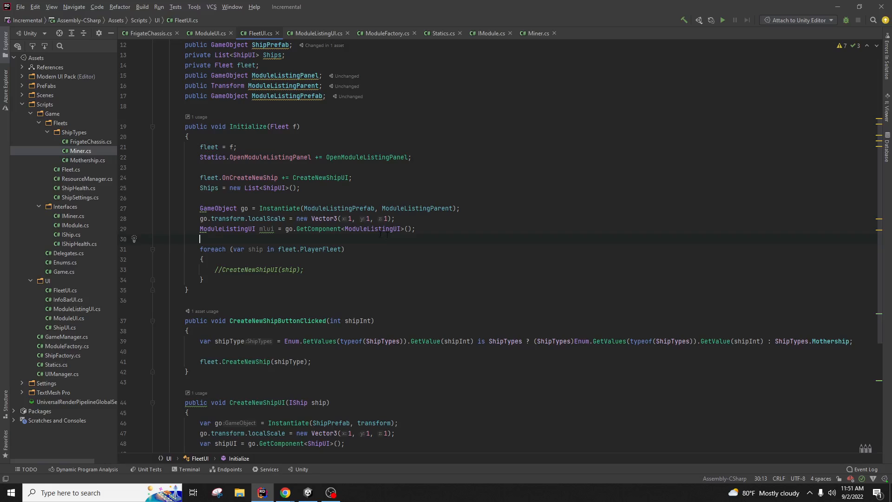
{"action": "scroll", "coordinate": [342, 251], "scroll_direction": "down", "scroll_amount": 2}
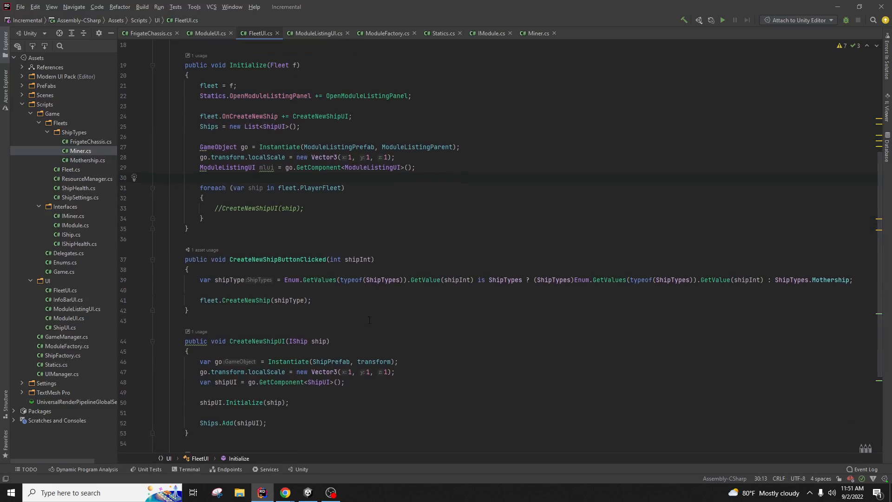
{"action": "left_click", "coordinate": [427, 171]}
{"action": "scroll", "coordinate": [441, 179], "scroll_direction": "up", "scroll_amount": 1}
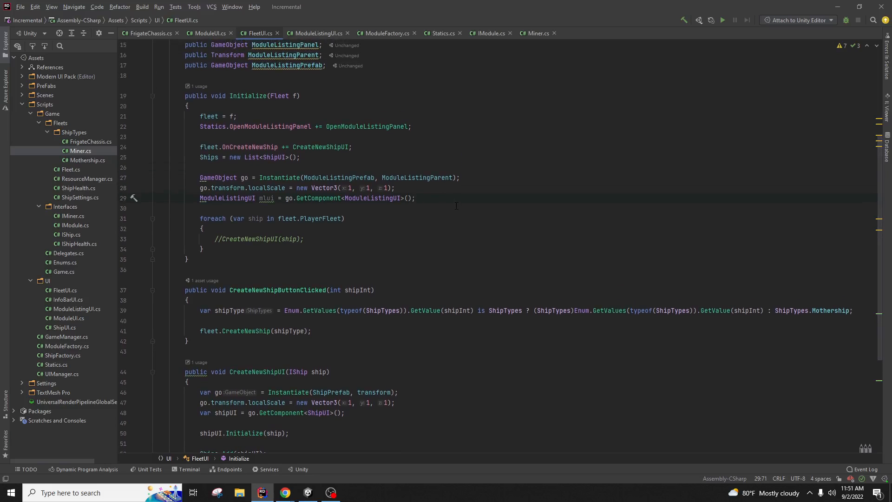
Step: Open a 'foreach (IModule module in ModuleFactory.ModuleListings)' loop block
{"action": "key", "text": "Return"}
{"action": "key", "text": "Return"}
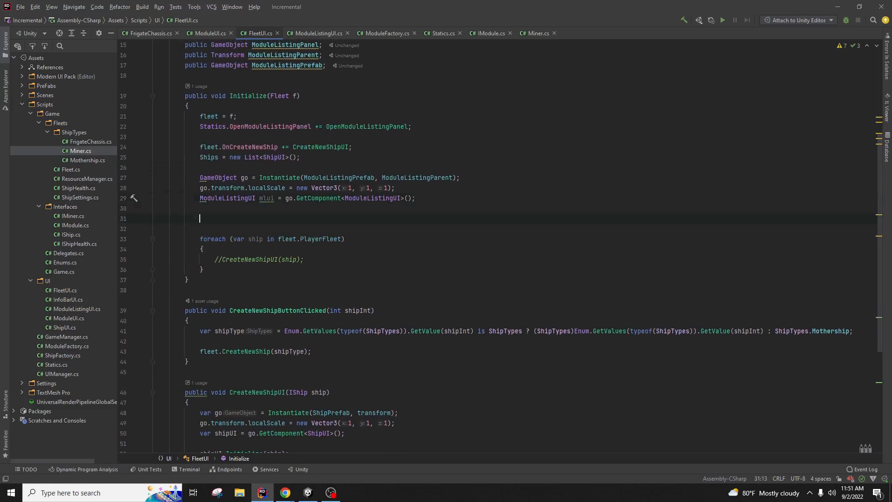
{"action": "type", "text": "List<Imodu"}
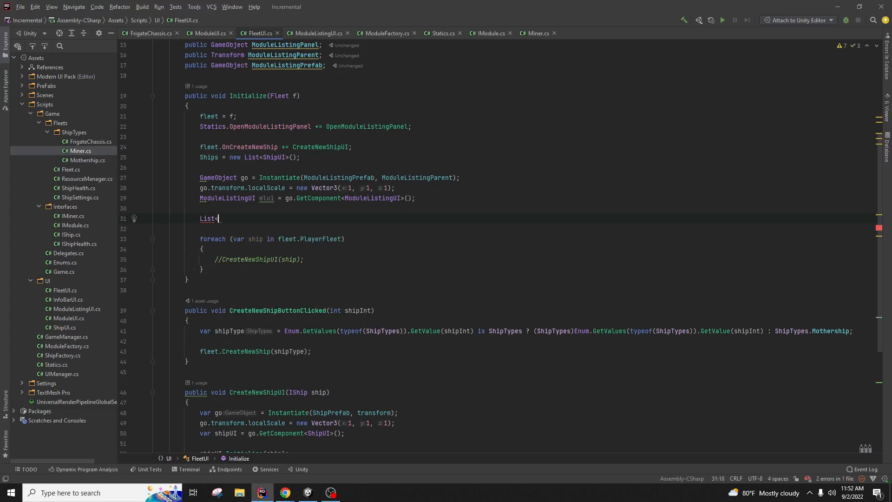
{"action": "key", "text": "BackSpace"}
{"action": "key", "text": "BackSpace"}
{"action": "key", "text": "BackSpace"}
{"action": "key", "text": "BackSpace"}
{"action": "key", "text": "BackSpace"}
{"action": "key", "text": "BackSpace"}
{"action": "key", "text": "BackSpace"}
{"action": "key", "text": "BackSpace"}
{"action": "key", "text": "BackSpace"}
{"action": "key", "text": "BackSpace"}
{"action": "type", "text": "foreach(mo"}
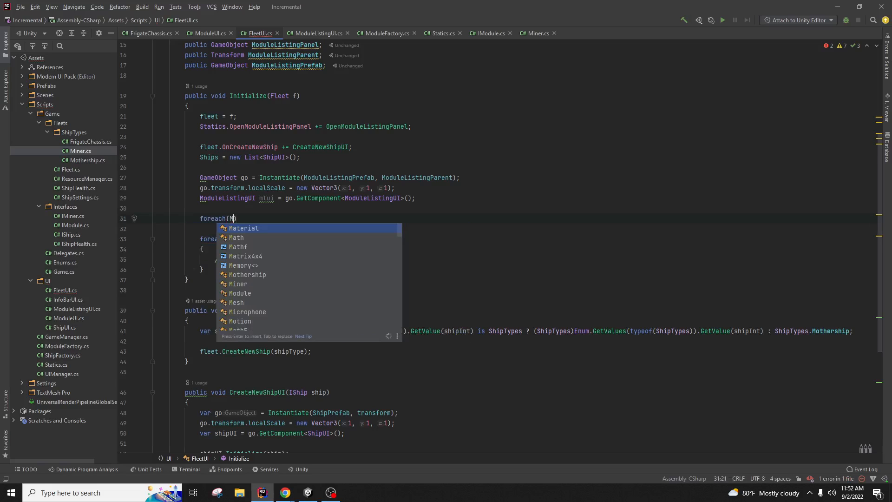
{"action": "key", "text": "BackSpace"}
{"action": "key", "text": "BackSpace"}
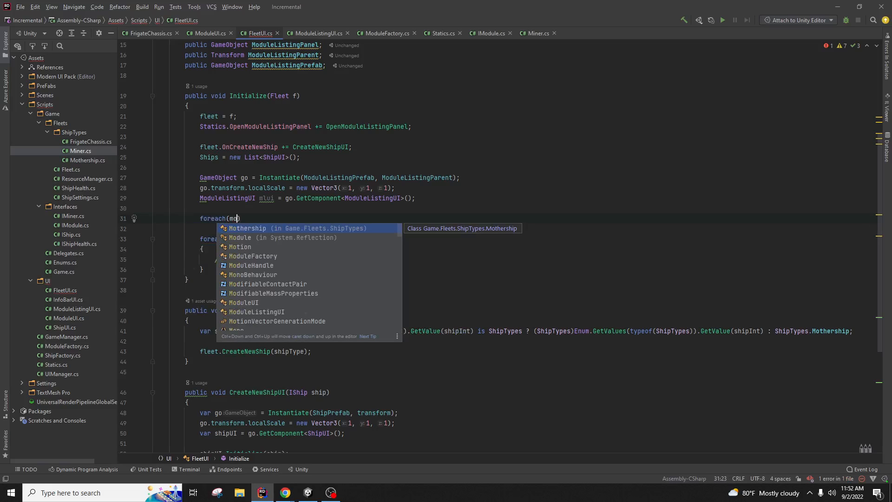
{"action": "type", "text": "IModule mod"}
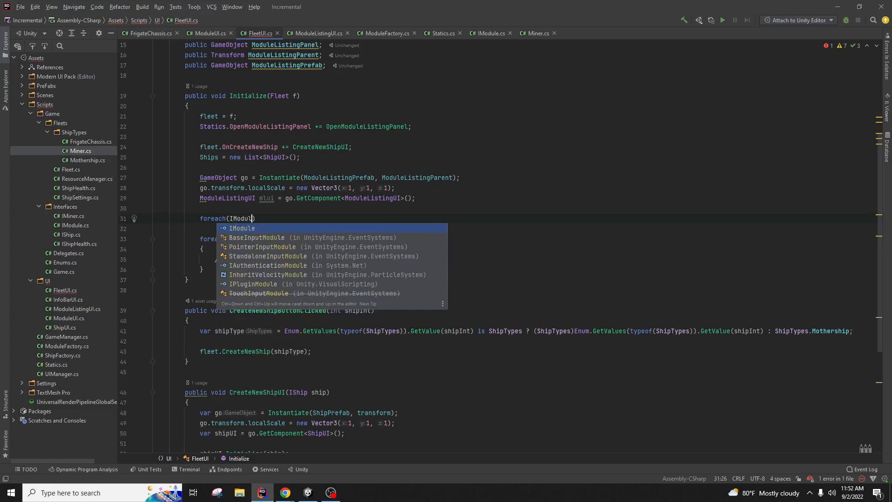
{"action": "key", "text": "Return"}
{"action": "type", "text": "in "}
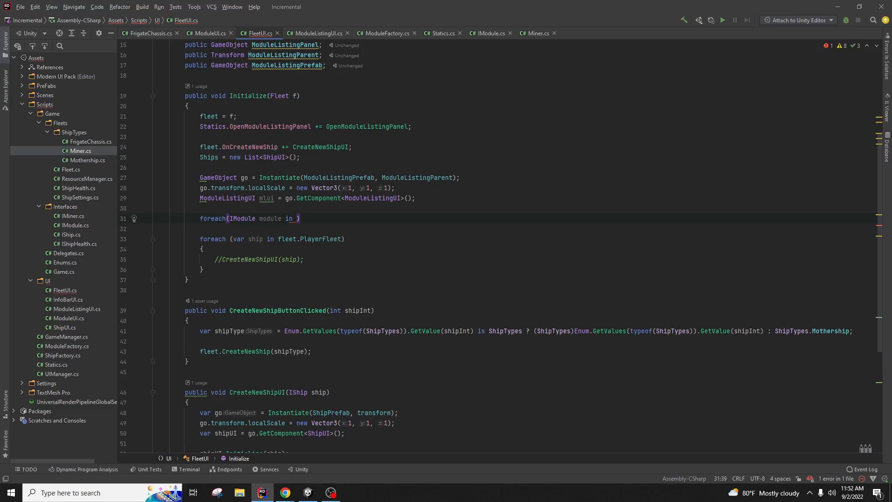
{"action": "type", "text": "Module"}
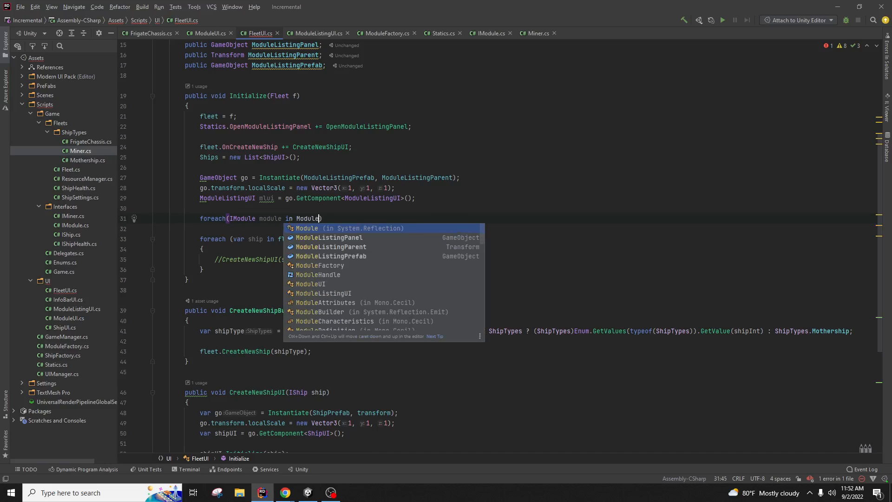
{"action": "type", "text": "F"}
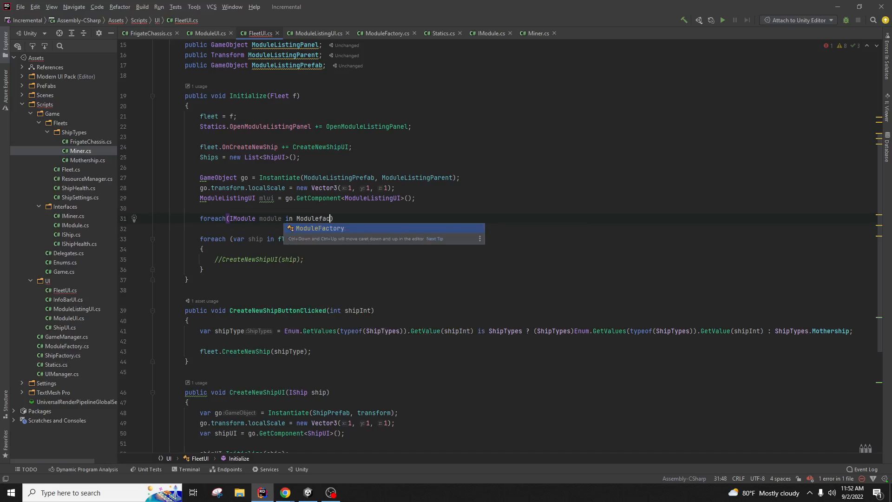
{"action": "key", "text": "Return"}
{"action": "type", "text": ".M"}
{"action": "key", "text": "Return"}
{"action": "type", "text": ")"}
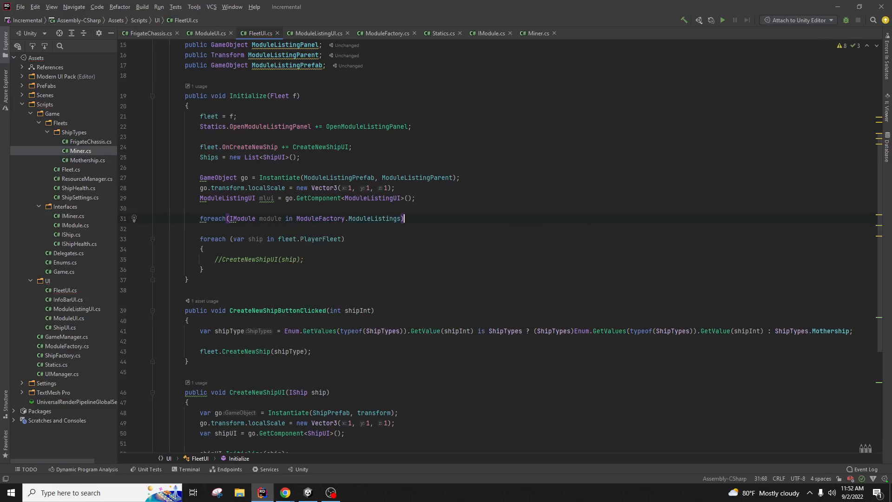
{"action": "key", "text": "Return"}
{"action": "type", "text": "{"}
{"action": "key", "text": "Return"}
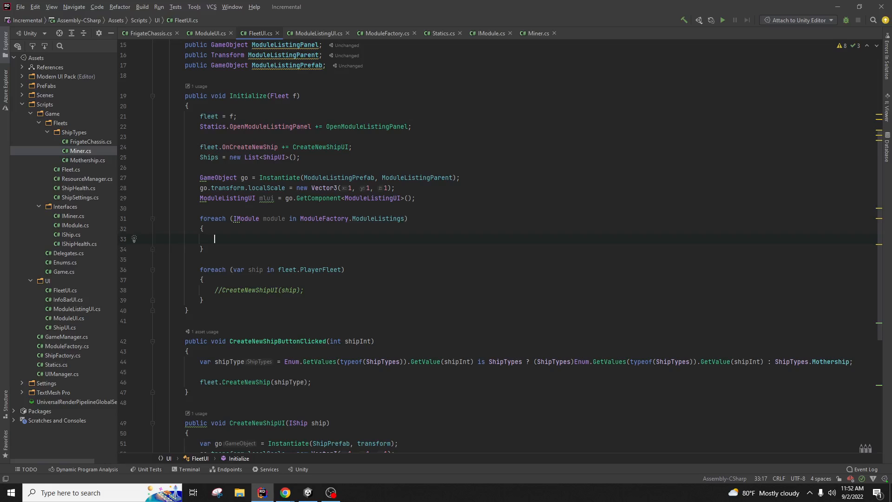
Step: Move the Instantiate, localScale and GetComponent lines into the loop body
{"action": "left_click_drag", "start_coordinate": [420, 198], "coordinate": [200, 178]}
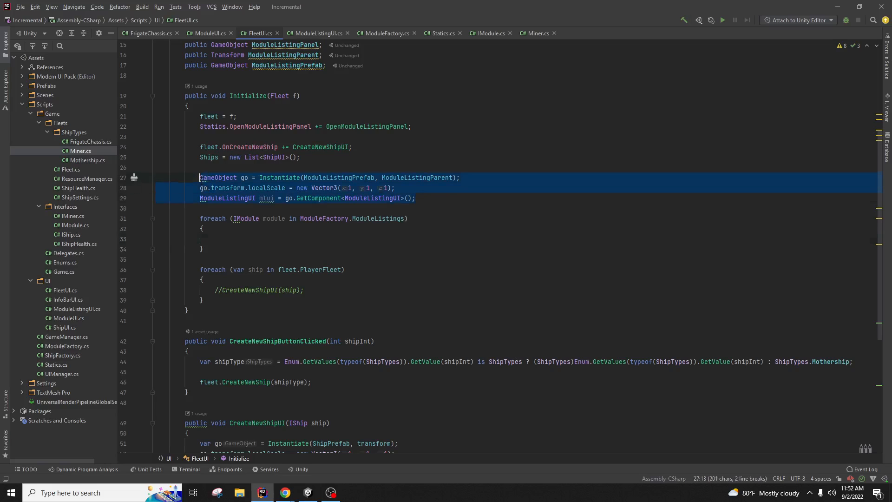
{"action": "key", "text": "ctrl+c"}
{"action": "left_click", "coordinate": [219, 239]}
{"action": "key", "text": "ctrl+v"}
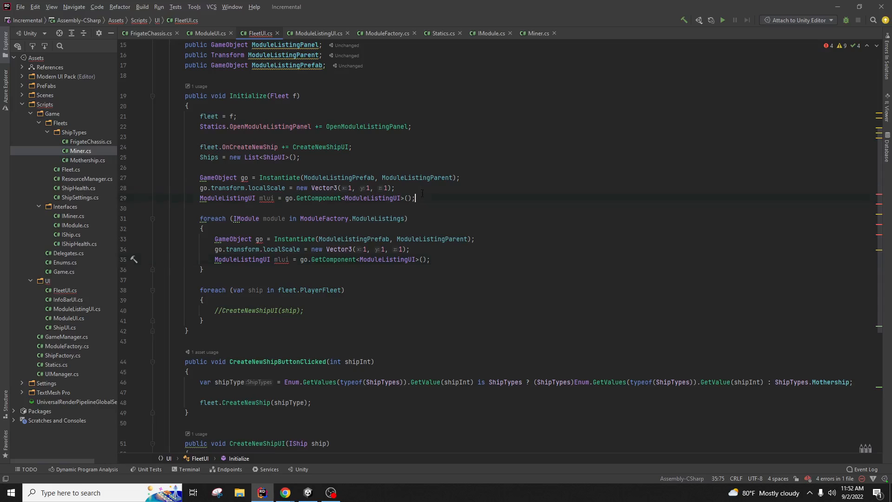
{"action": "key", "text": "shift+Up"}
{"action": "key", "text": "shift+Up"}
{"action": "key", "text": "shift+Up"}
{"action": "key", "text": "shift+Up"}
{"action": "key", "text": "BackSpace"}
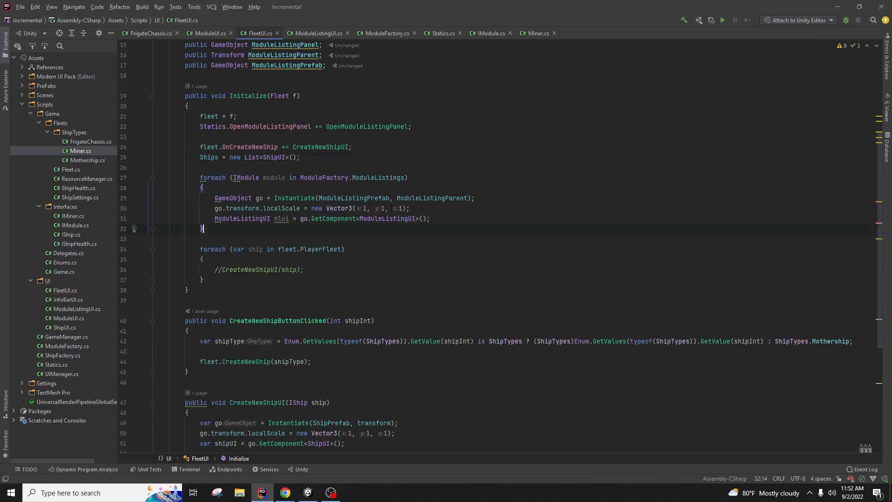
Step: Add 'mlui.Initialize(module);' at the end of the loop body
{"action": "left_click", "coordinate": [451, 218]}
{"action": "key", "text": "Return"}
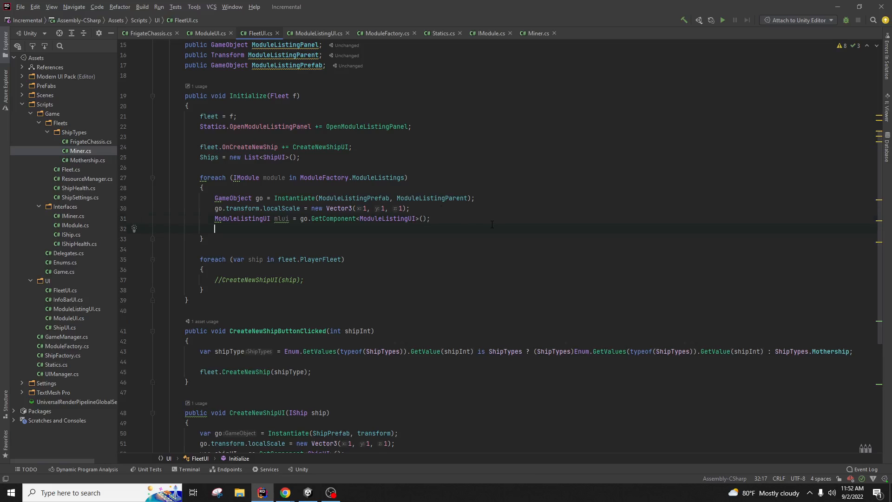
{"action": "scroll", "coordinate": [492, 225], "scroll_direction": "up", "scroll_amount": 1}
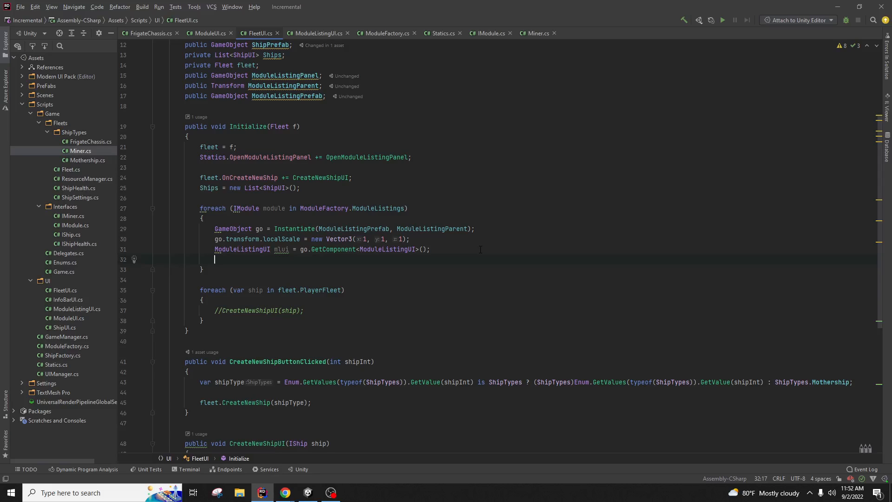
{"action": "key", "text": "Return"}
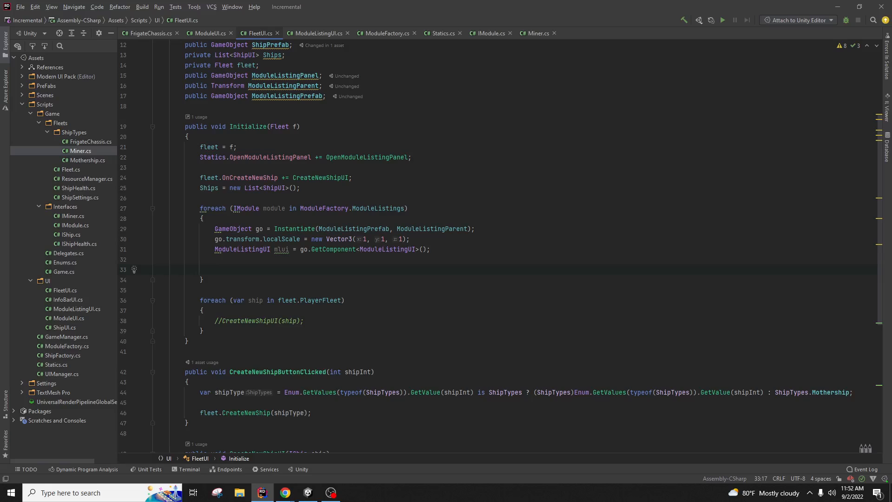
{"action": "type", "text": "mlui.initialize();"}
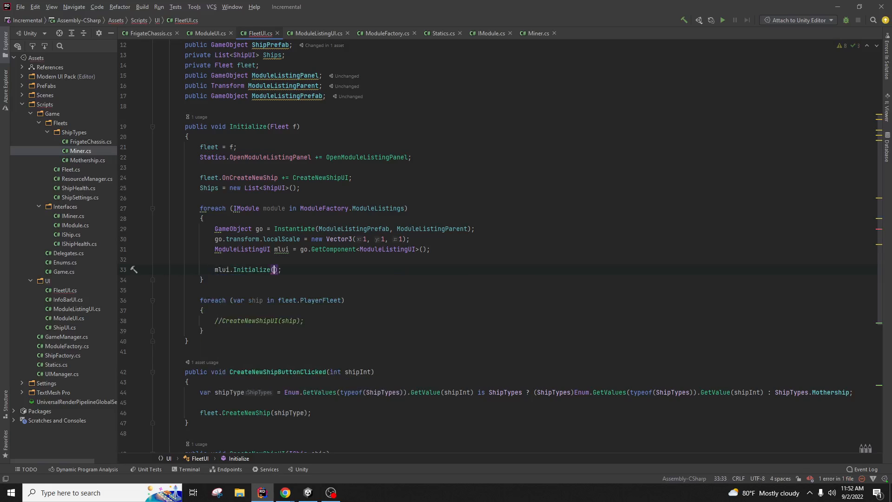
{"action": "key", "text": "Return"}
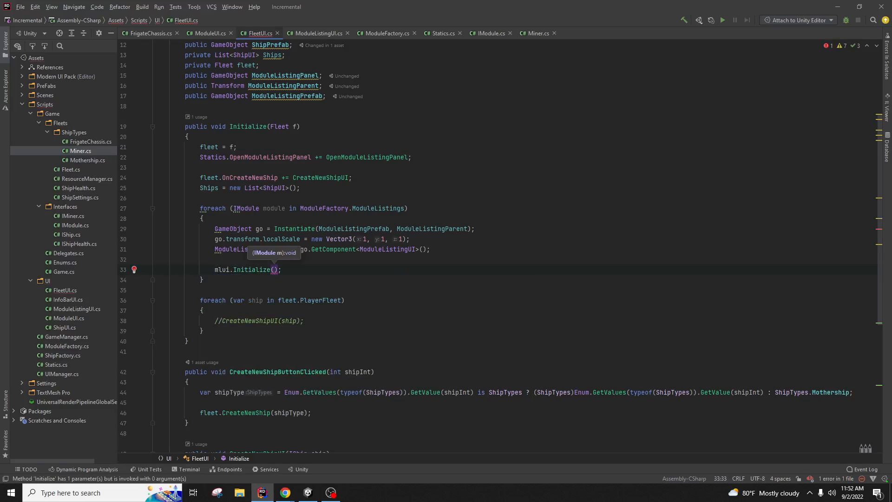
{"action": "type", "text": "module"}
{"action": "key", "text": "Return"}
{"action": "left_click", "coordinate": [709, 217]}
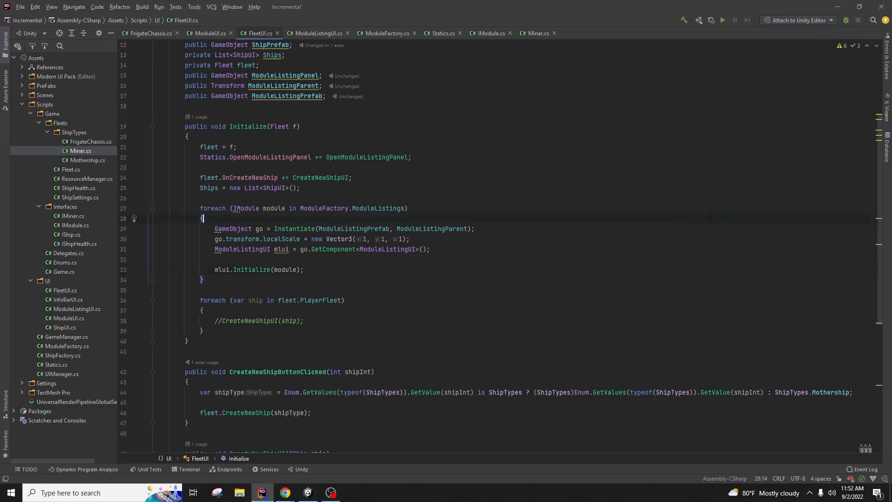
Step: Clear the Console and play-test, reopening the ship's module dialog to confirm Mining at cost 50
{"action": "left_click", "coordinate": [308, 493]}
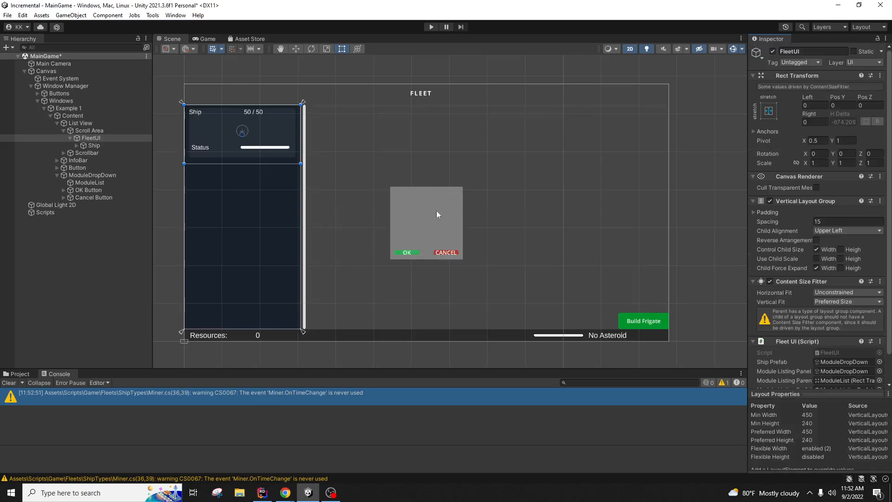
{"action": "left_click", "coordinate": [9, 383]}
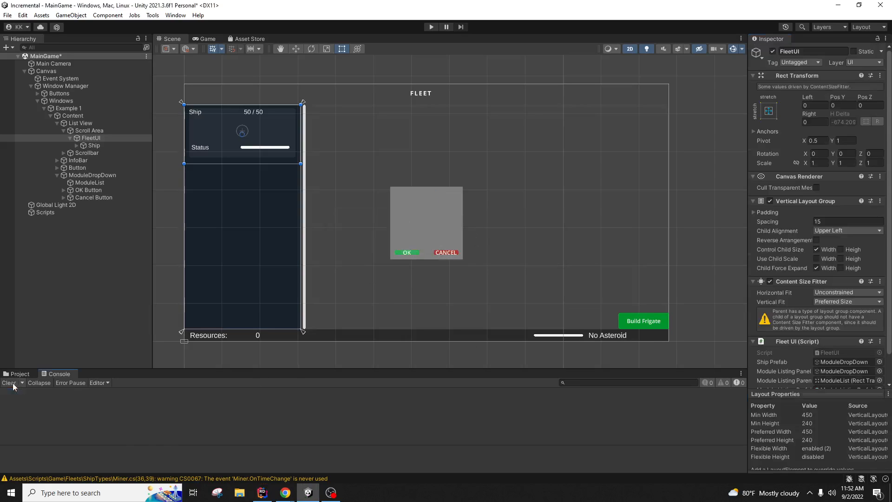
{"action": "left_click", "coordinate": [431, 26]}
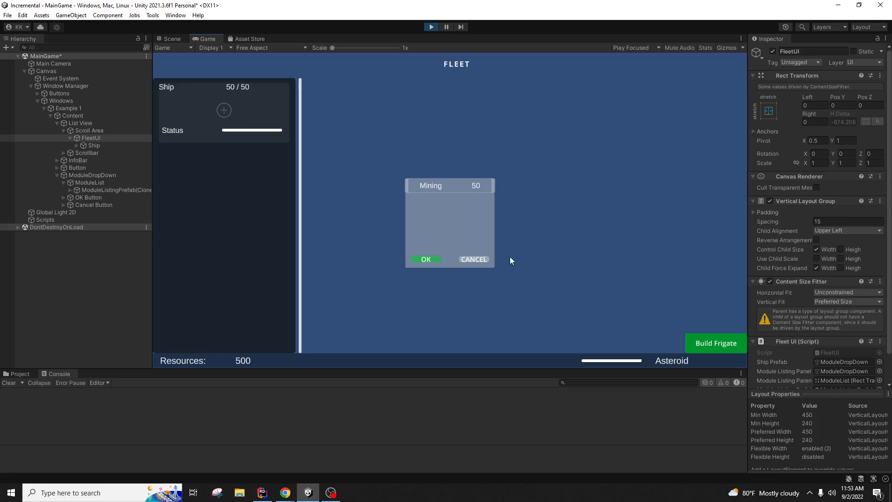
{"action": "left_click", "coordinate": [477, 259]}
{"action": "left_click", "coordinate": [219, 111]}
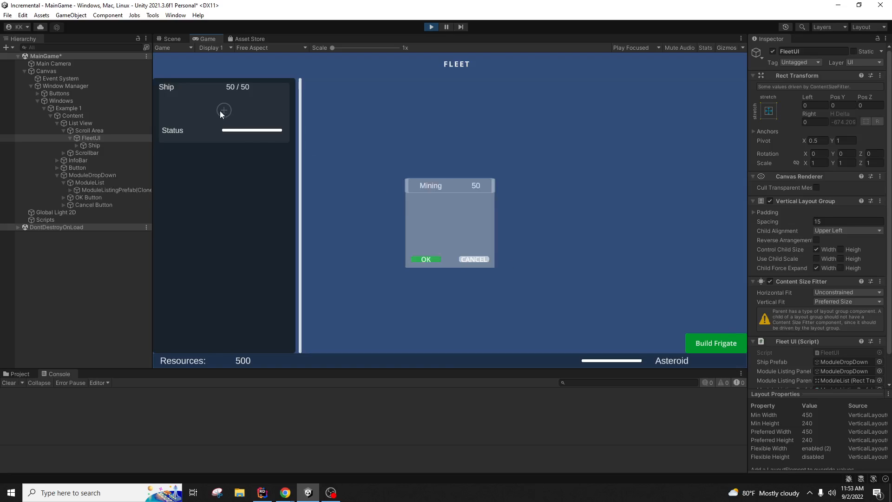
{"action": "left_click", "coordinate": [474, 259]}
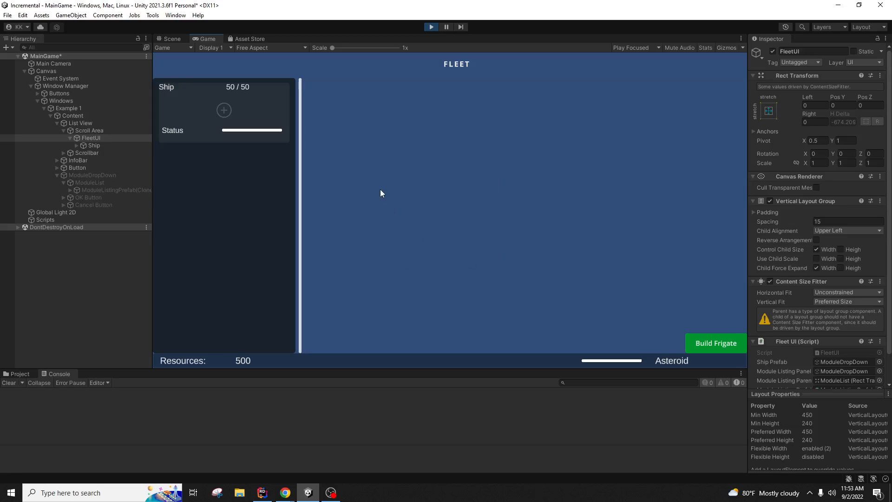
{"action": "left_click", "coordinate": [431, 27]}
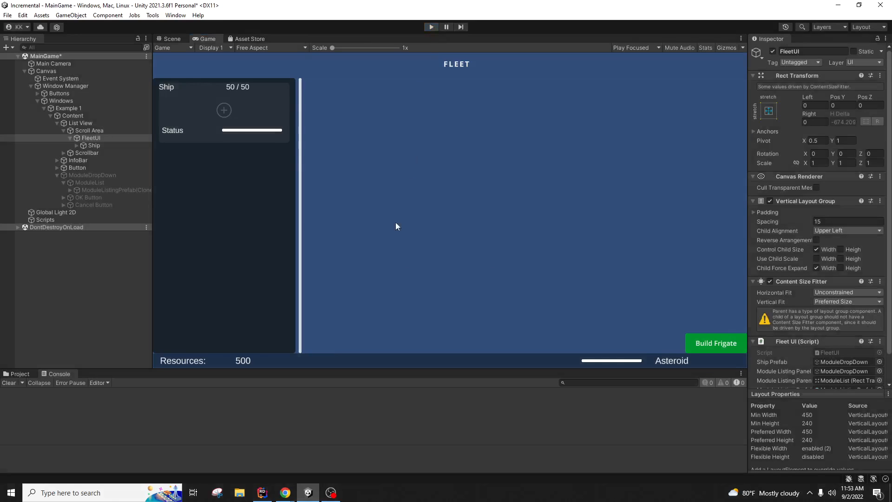
{"action": "left_click", "coordinate": [263, 493]}
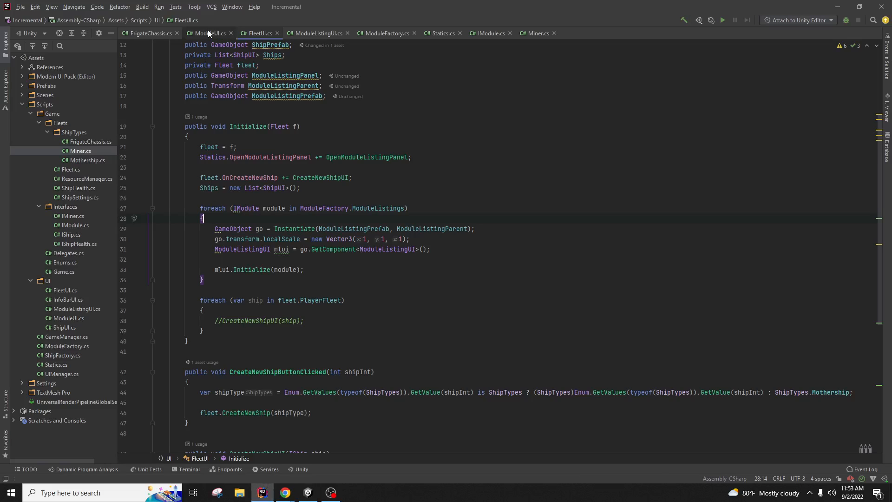
Step: Review the ModuleListings list in ModuleFactory.cs holding new Miner(), then go to ModuleListingUI.cs
{"action": "left_click", "coordinate": [382, 34]}
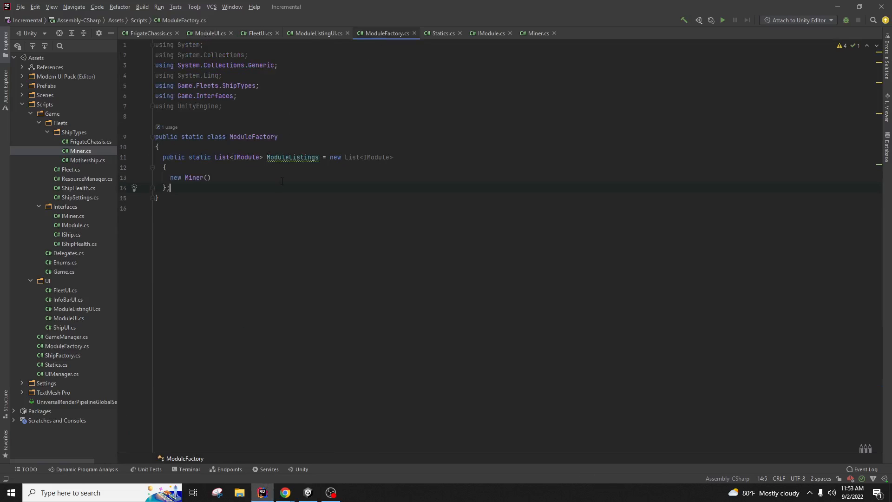
{"action": "left_click", "coordinate": [231, 180]}
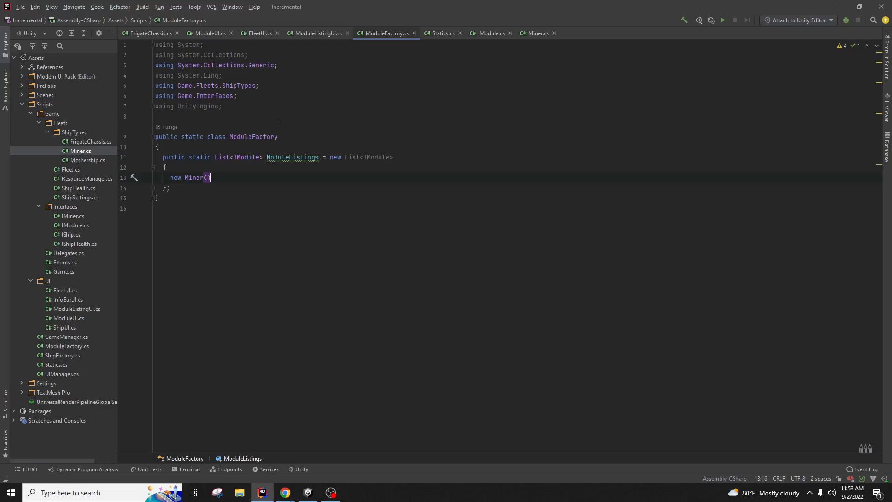
{"action": "left_click", "coordinate": [240, 190]}
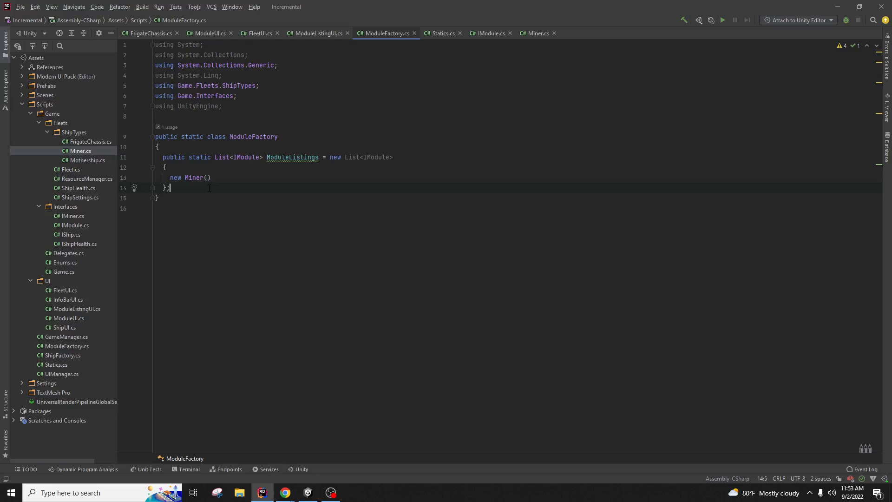
{"action": "mouse_move", "coordinate": [292, 495]}
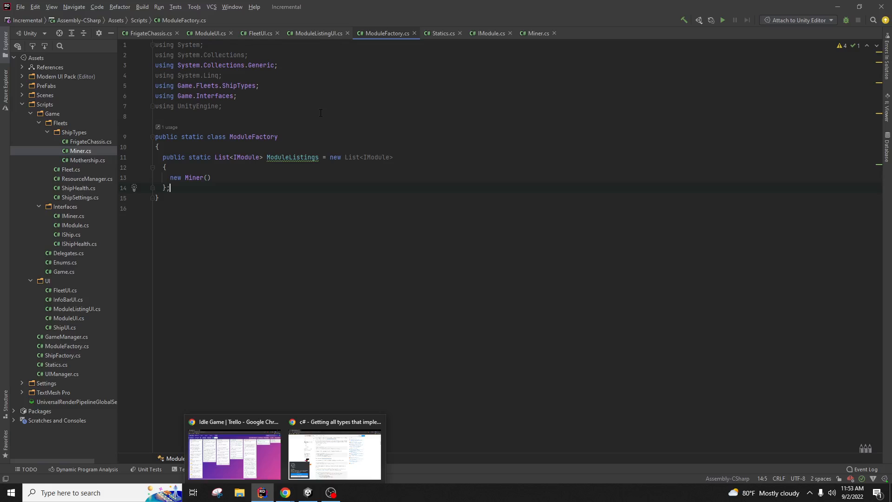
{"action": "left_click", "coordinate": [310, 33]}
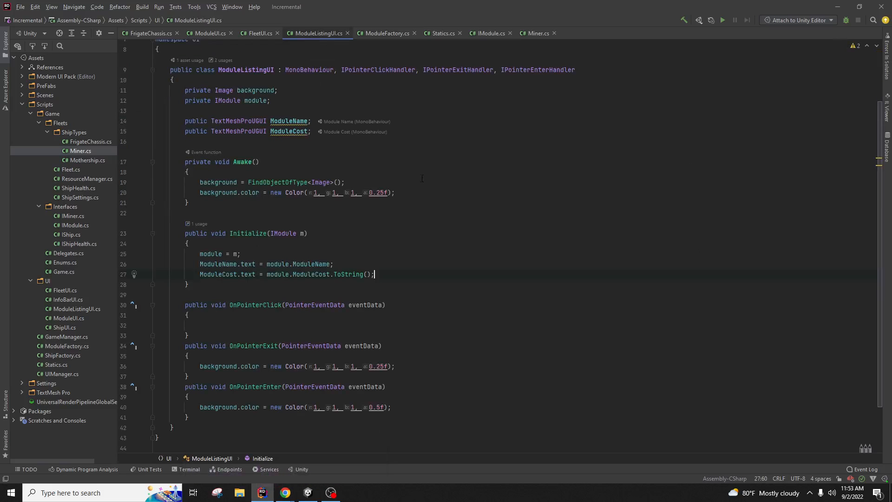
Step: Add Debug.Log("We clicked on the " + ModuleName.text + "Module") to OnPointerClick, then recompile in Unity
{"action": "left_click", "coordinate": [474, 325]}
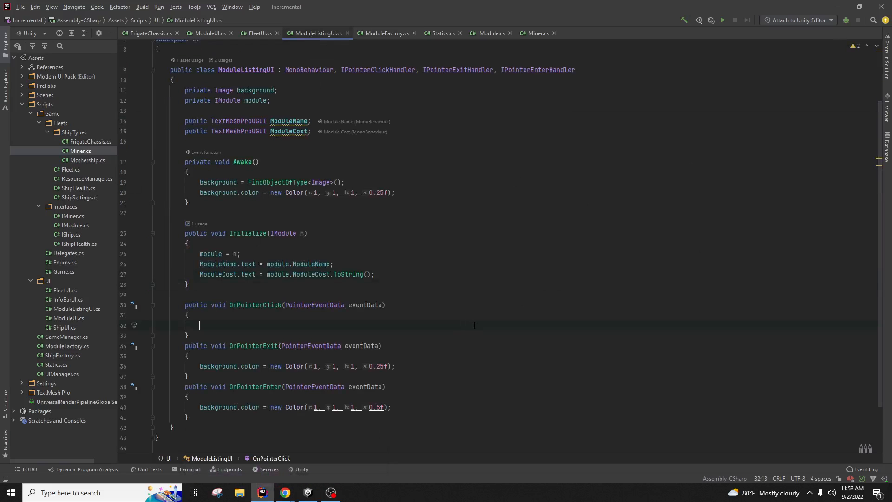
{"action": "type", "text": "Debug."}
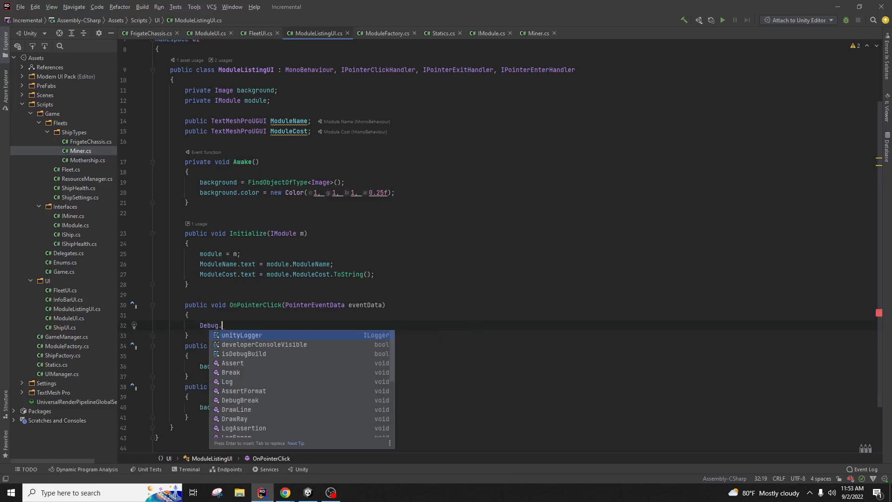
{"action": "type", "text": "Log(\"We"}
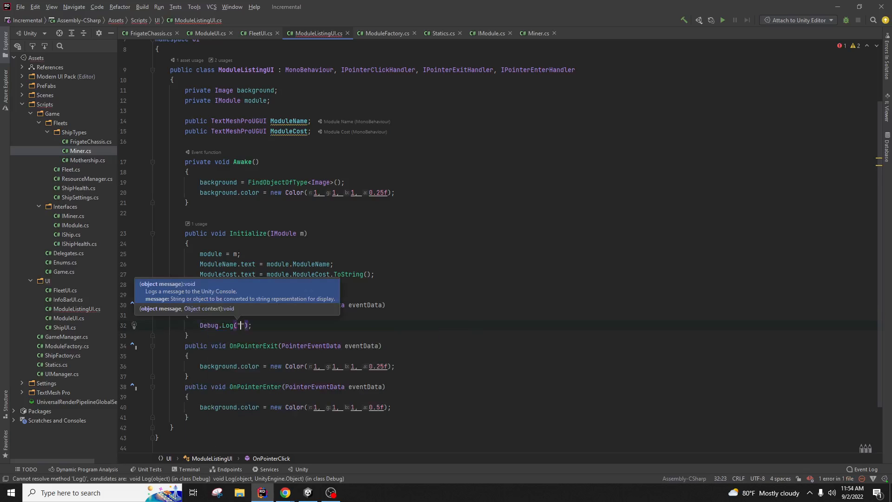
{"action": "type", "text": " clicked on the "}
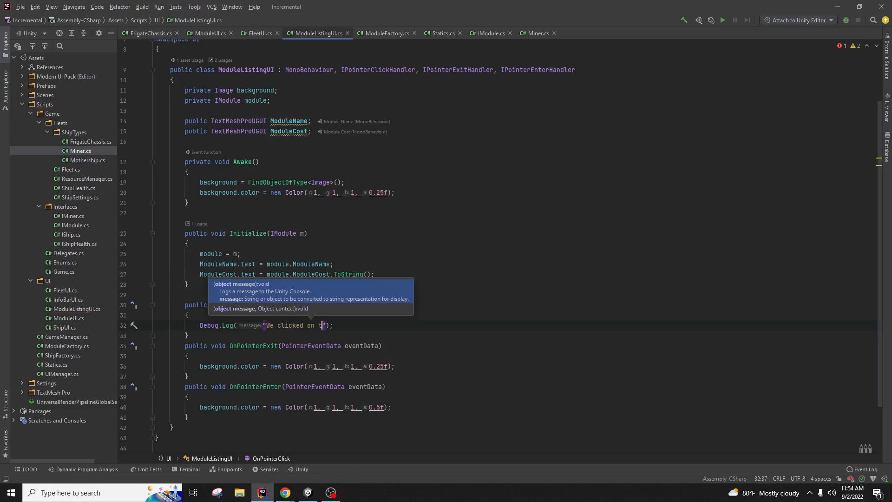
{"action": "type", "text": "\" + "}
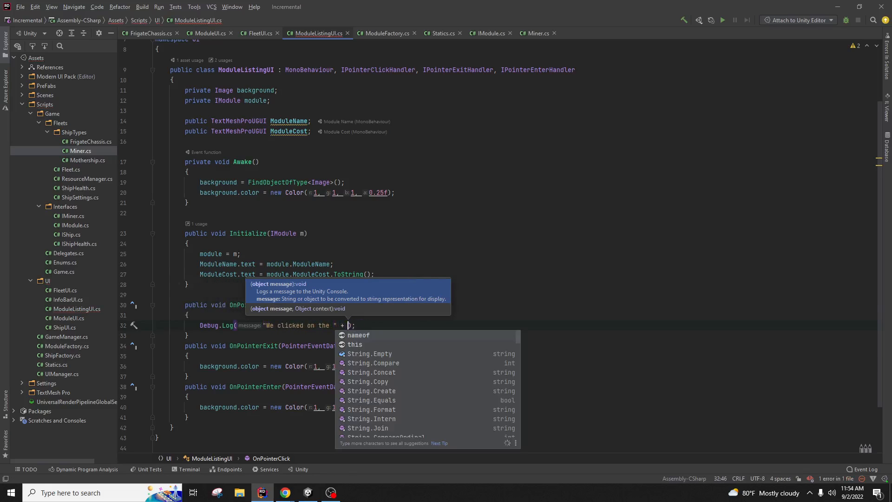
{"action": "type", "text": "ModuleName"}
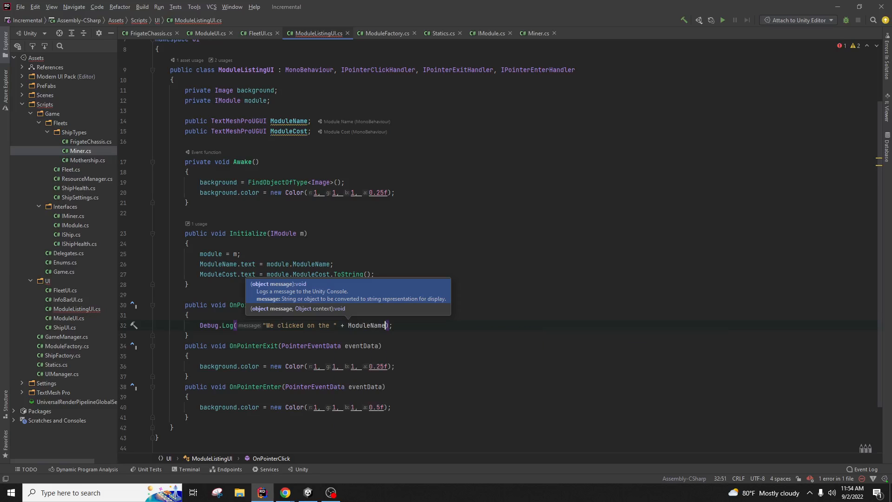
{"action": "type", "text": " + \"Mo"}
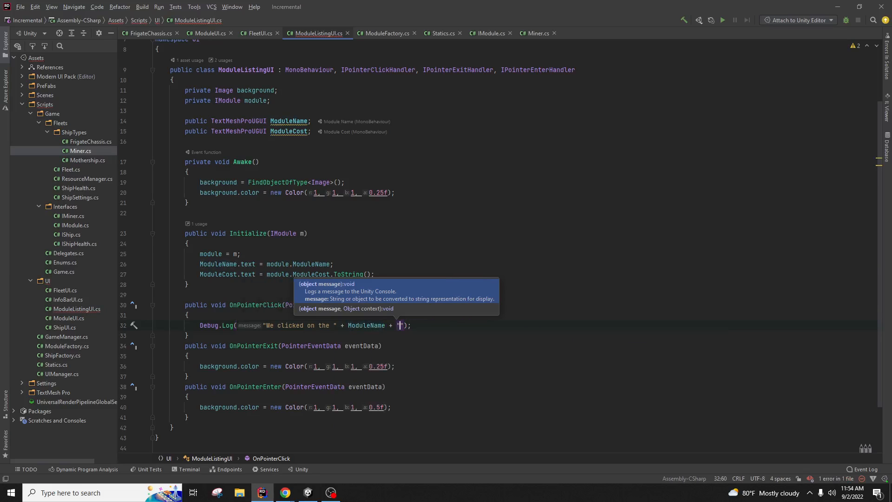
{"action": "type", "text": "dule\""}
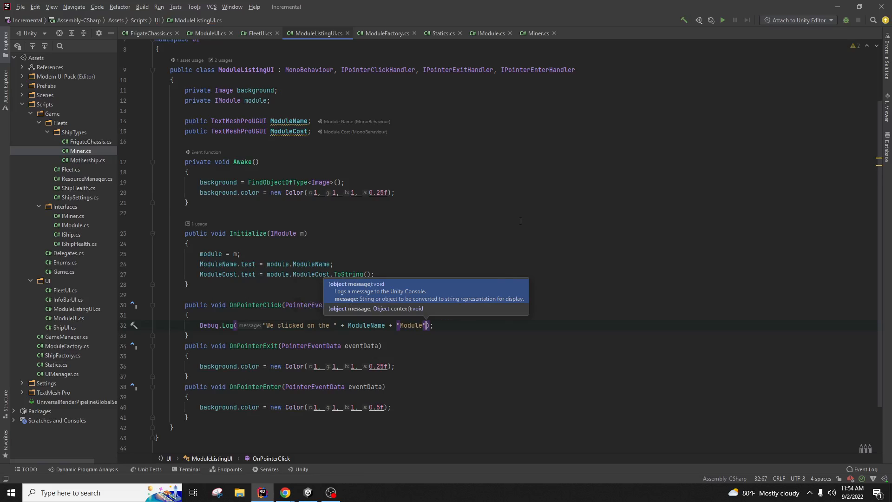
{"action": "left_click", "coordinate": [493, 203]}
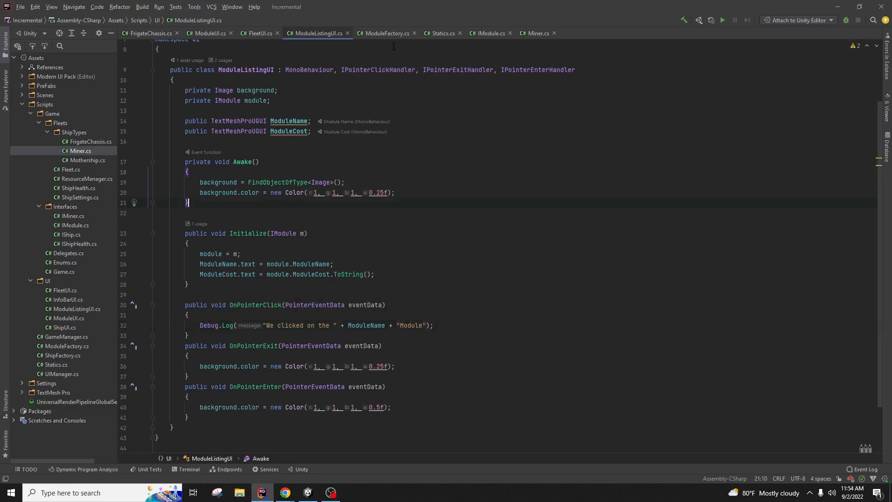
{"action": "left_click", "coordinate": [382, 326]}
{"action": "type", "text": ".text"}
{"action": "left_click", "coordinate": [459, 229]}
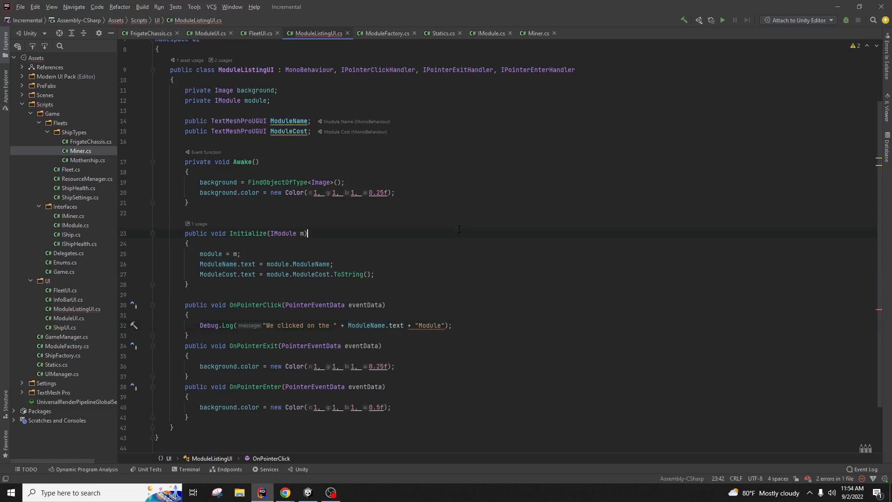
{"action": "key", "text": "alt+Tab"}
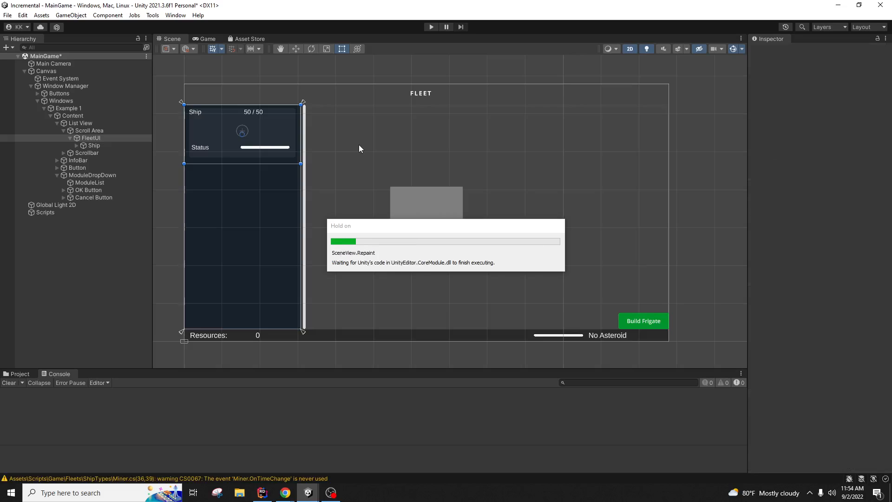
Step: Start play mode and inspect the Cancel Button and its Text child in the Inspector
{"action": "left_click", "coordinate": [432, 27]}
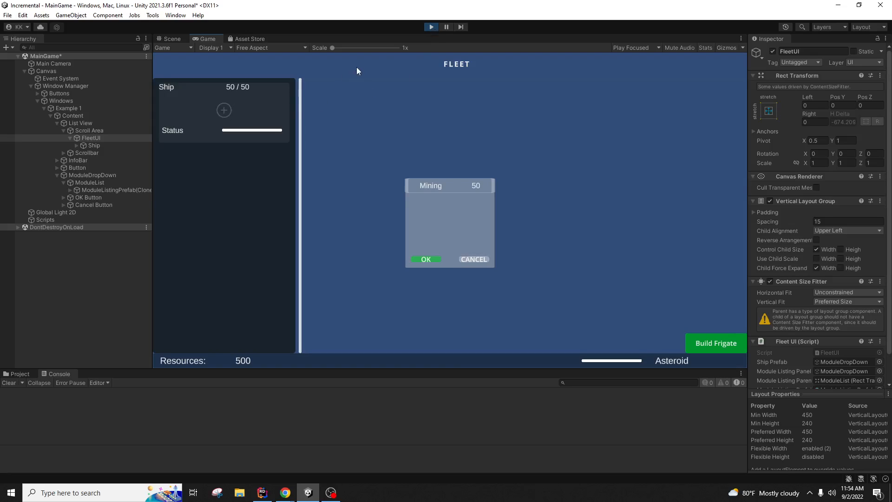
{"action": "left_click", "coordinate": [127, 206]}
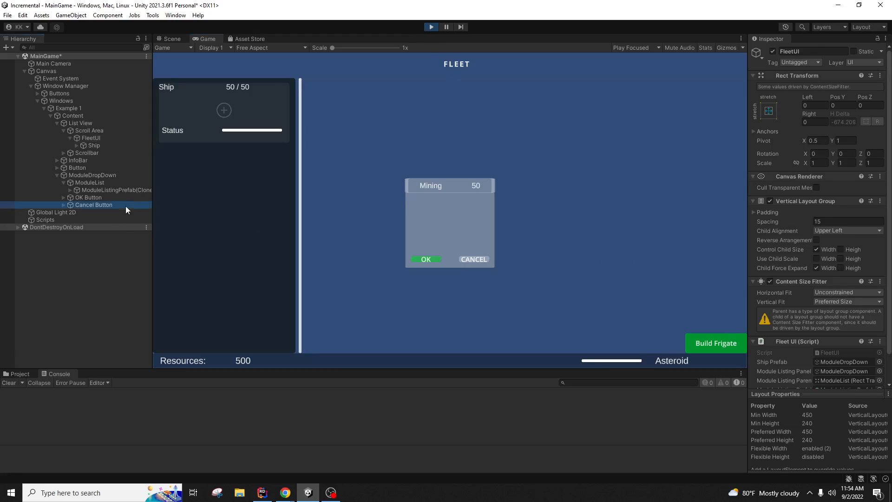
{"action": "scroll", "coordinate": [837, 365], "scroll_direction": "down", "scroll_amount": 5}
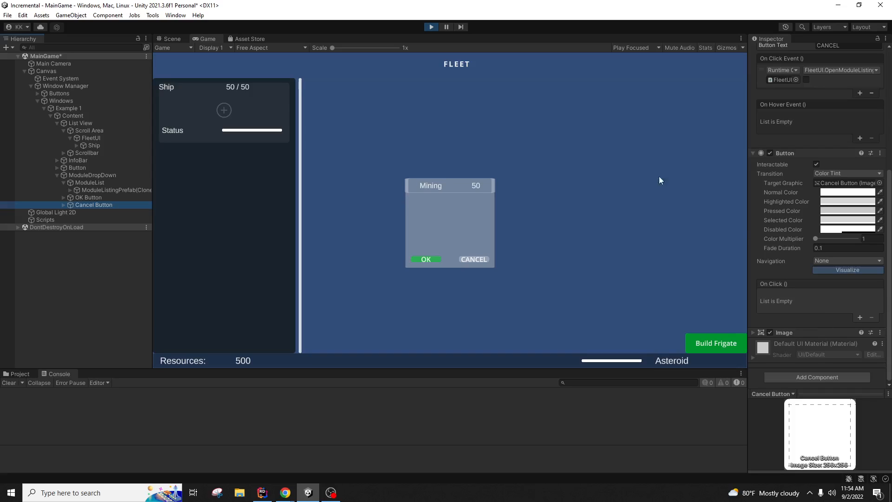
{"action": "left_click", "coordinate": [223, 113]}
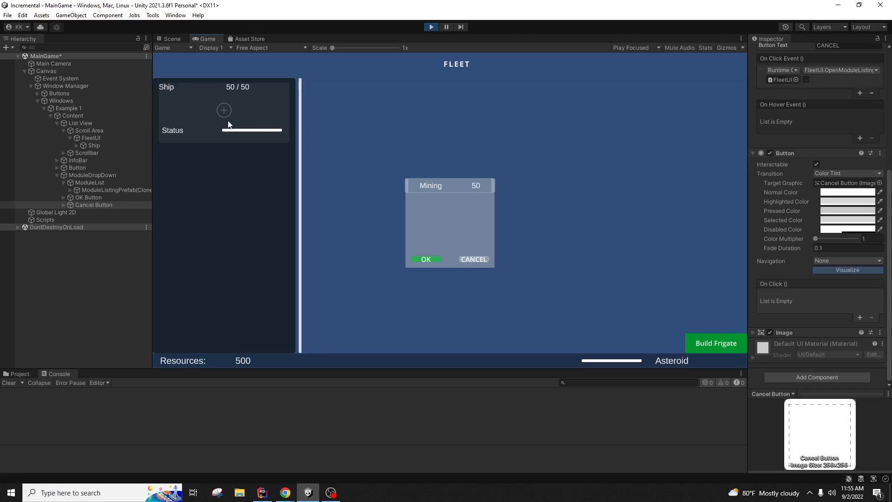
{"action": "scroll", "coordinate": [819, 296], "scroll_direction": "up", "scroll_amount": 6}
{"action": "scroll", "coordinate": [819, 296], "scroll_direction": "down", "scroll_amount": 6}
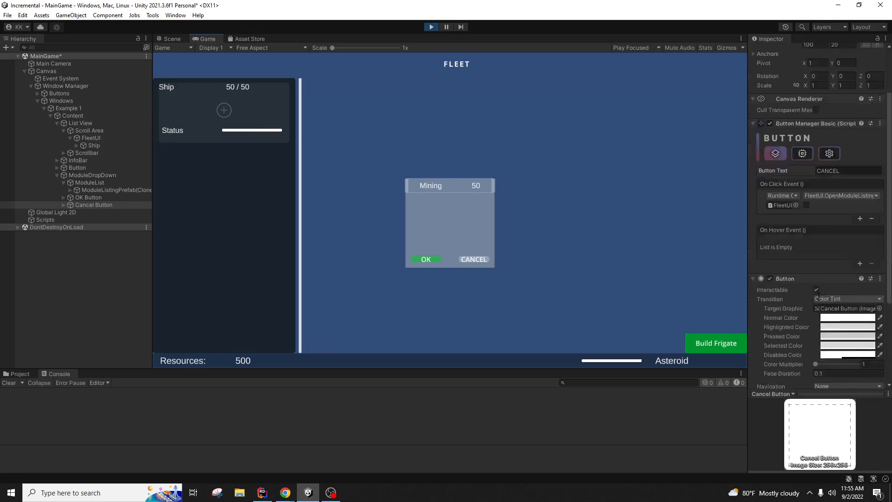
{"action": "left_click", "coordinate": [64, 205]}
{"action": "left_click", "coordinate": [87, 213]}
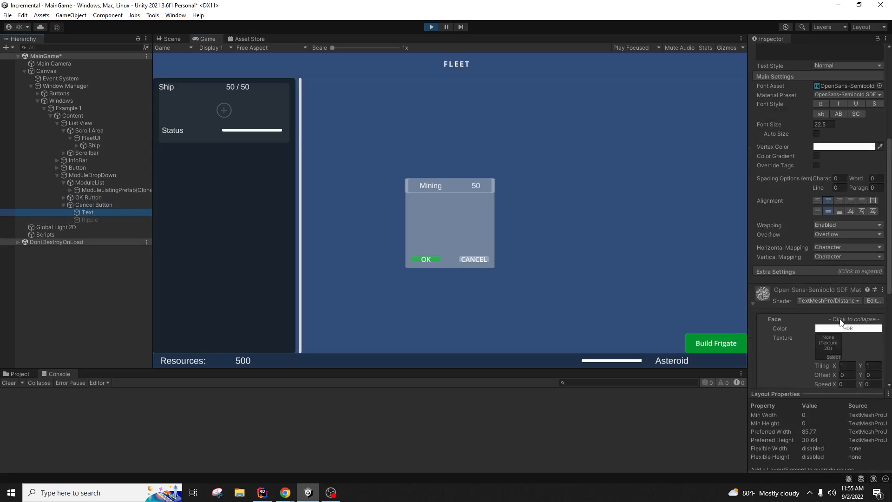
{"action": "scroll", "coordinate": [839, 323], "scroll_direction": "down", "scroll_amount": 8}
{"action": "left_click", "coordinate": [241, 115]}
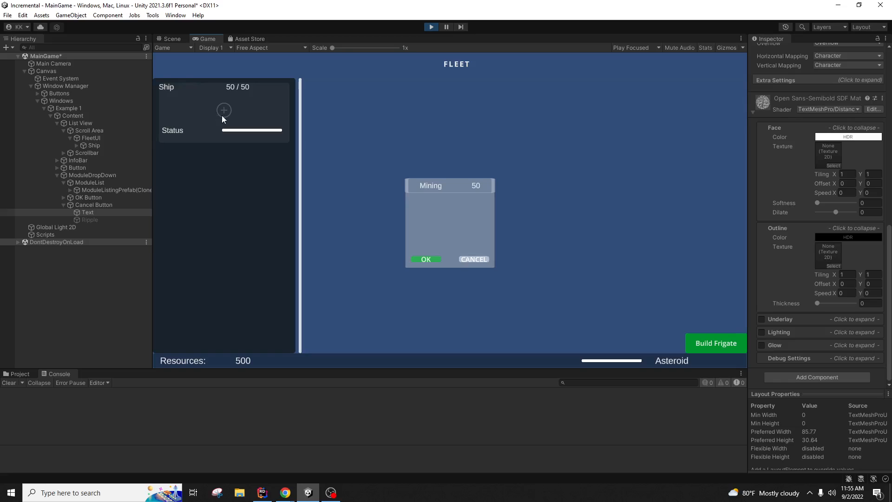
Step: Expand the Cancel Button's Image component to show its source image and colour
{"action": "left_click", "coordinate": [119, 207]}
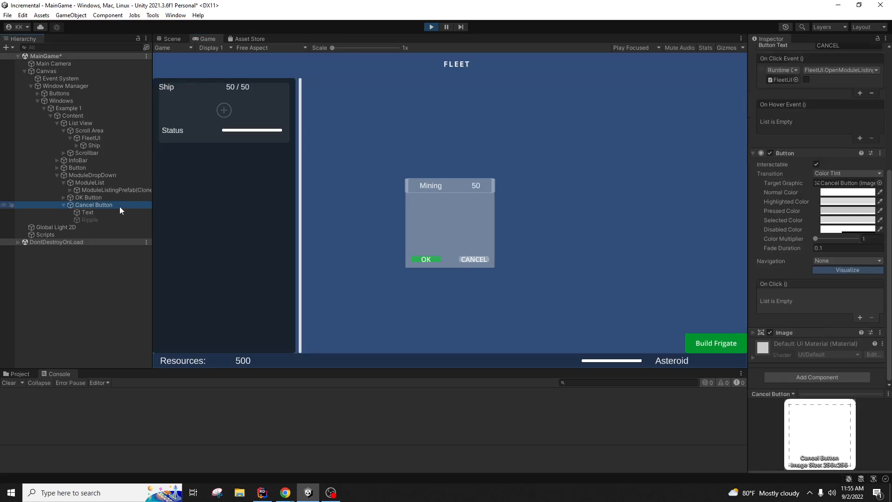
{"action": "scroll", "coordinate": [798, 264], "scroll_direction": "up", "scroll_amount": 3}
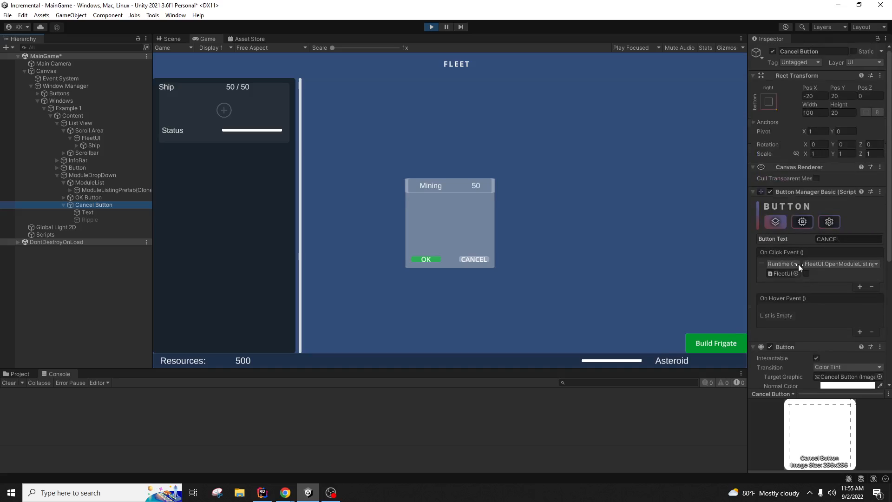
{"action": "scroll", "coordinate": [799, 264], "scroll_direction": "down", "scroll_amount": 2}
{"action": "scroll", "coordinate": [798, 264], "scroll_direction": "down", "scroll_amount": 1}
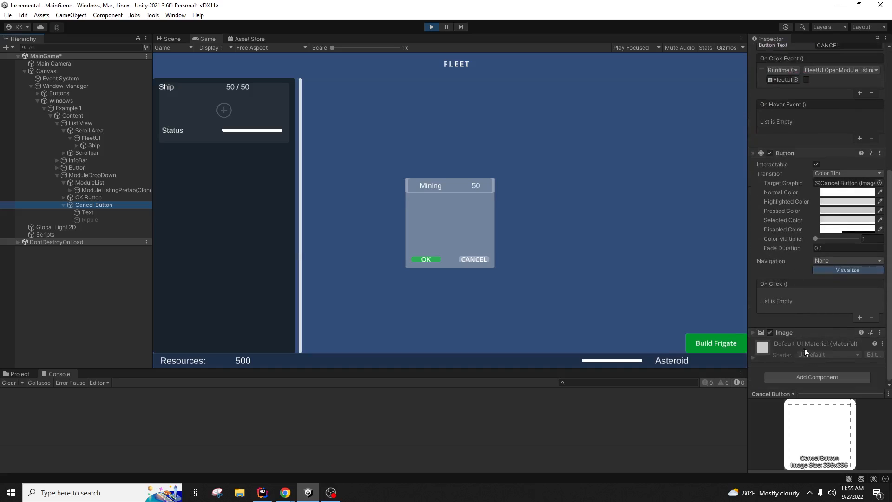
{"action": "left_click", "coordinate": [752, 332]}
{"action": "scroll", "coordinate": [793, 325], "scroll_direction": "down", "scroll_amount": 5}
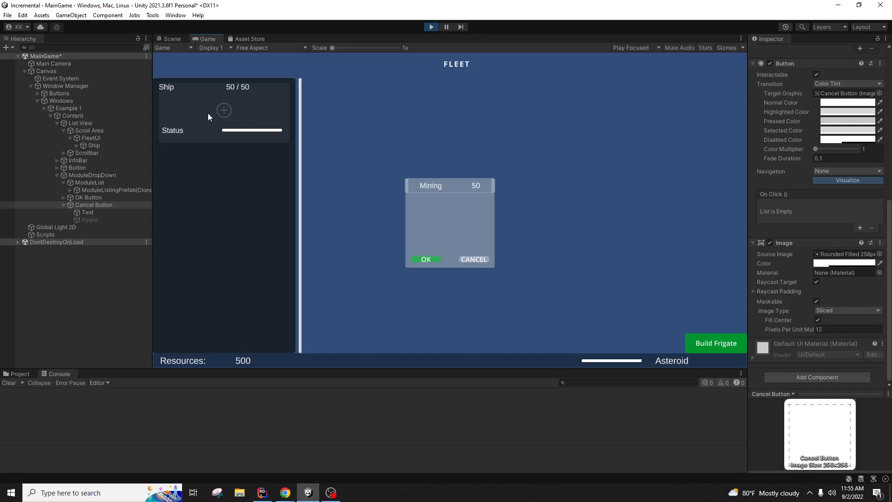
{"action": "left_click", "coordinate": [263, 492]}
Step: In ModuleListingUI's Awake, replace FindObjectOfType<Image>() with GetComponent<Image>()
{"action": "left_click", "coordinate": [301, 182]}
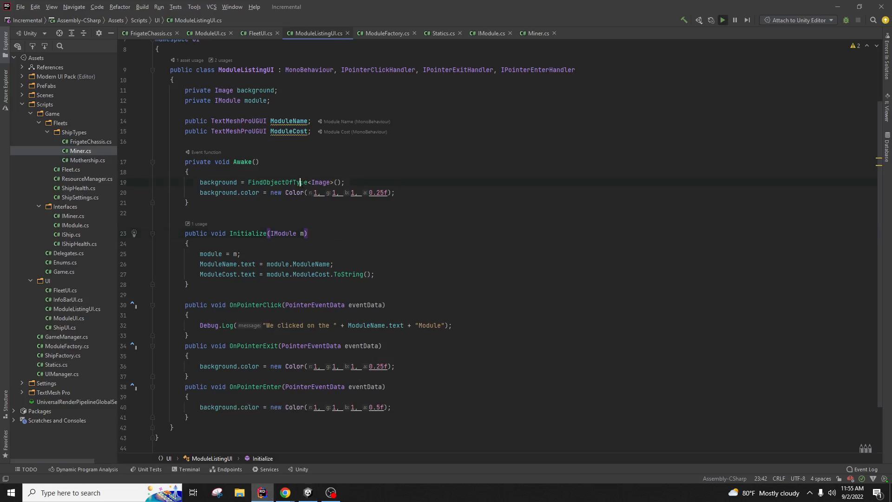
{"action": "left_click", "coordinate": [343, 183]}
{"action": "double_click", "coordinate": [275, 183]}
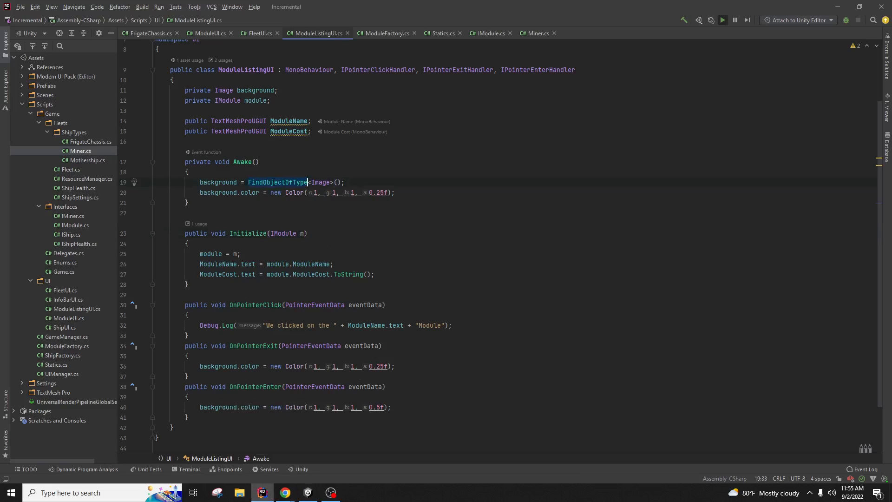
{"action": "type", "text": "GetC"}
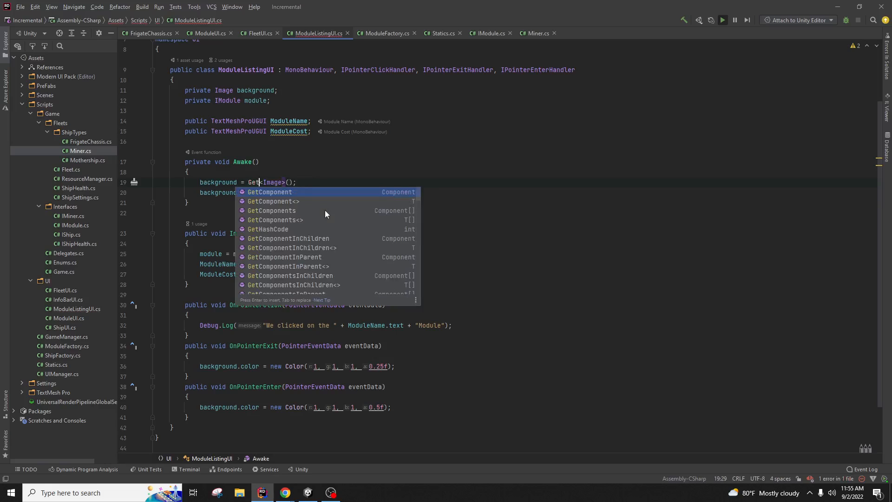
{"action": "key", "text": "Return"}
{"action": "left_click", "coordinate": [329, 161]}
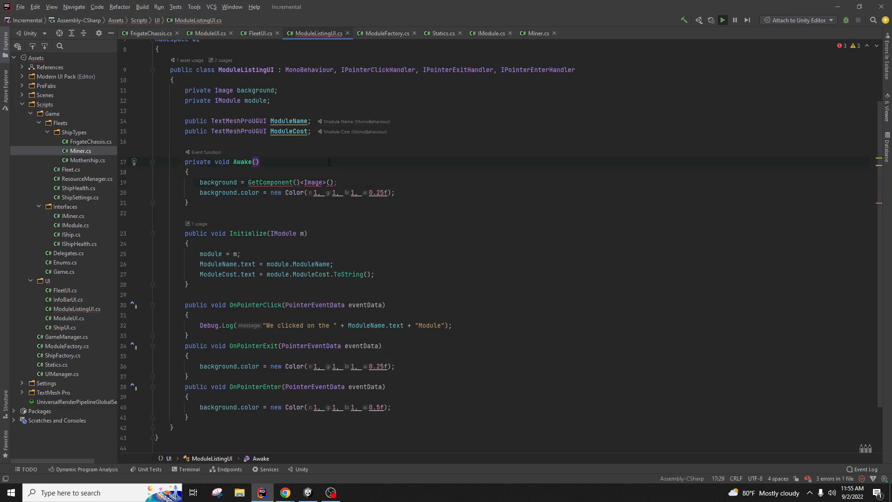
{"action": "left_click", "coordinate": [301, 181]}
{"action": "key", "text": "BackSpace"}
{"action": "key", "text": "BackSpace"}
{"action": "left_click", "coordinate": [342, 163]}
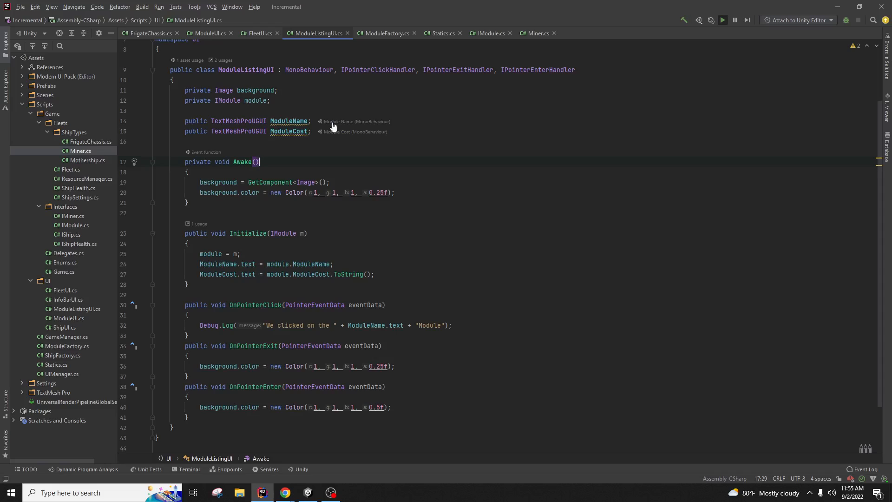
{"action": "scroll", "coordinate": [335, 126], "scroll_direction": "up", "scroll_amount": 1}
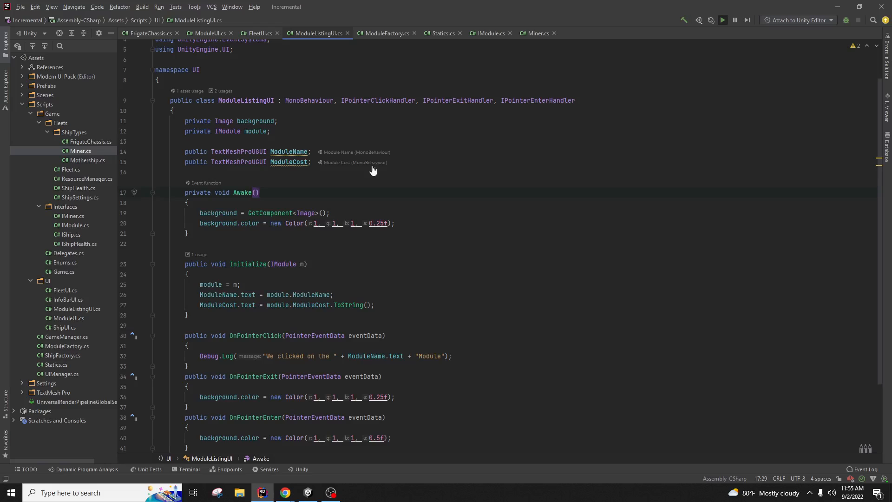
{"action": "left_click", "coordinate": [407, 222]}
{"action": "scroll", "coordinate": [403, 228], "scroll_direction": "down", "scroll_amount": 1}
{"action": "left_click", "coordinate": [243, 182]}
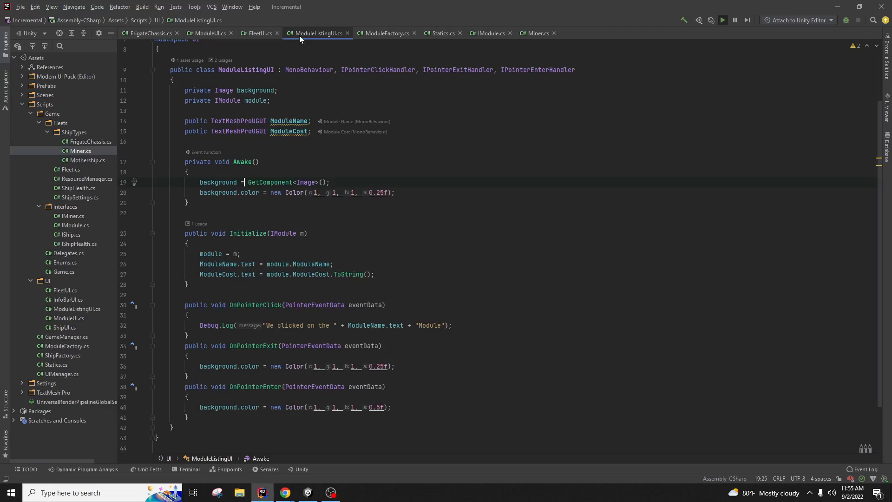
Step: Make ModuleUI's Awake use GetComponent<Image>() for background, then recompile in Unity
{"action": "left_click", "coordinate": [205, 34]}
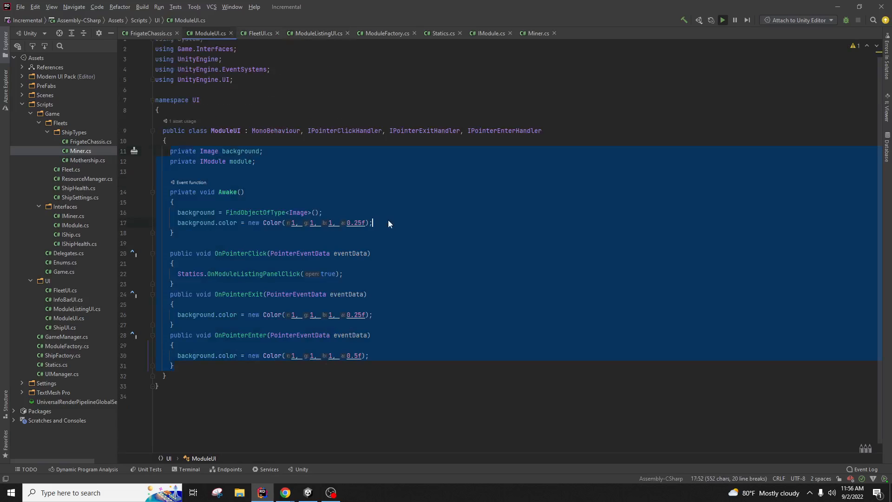
{"action": "left_click", "coordinate": [285, 213]}
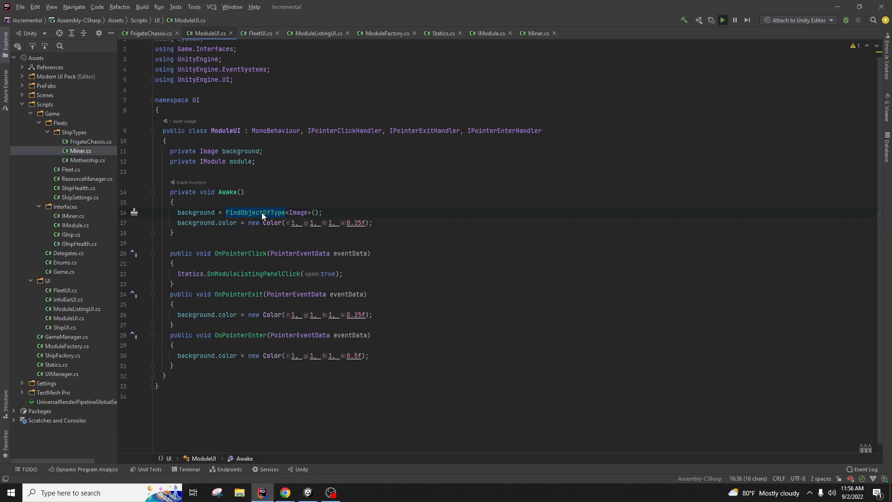
{"action": "type", "text": "GetComponent"}
{"action": "key", "text": "Return"}
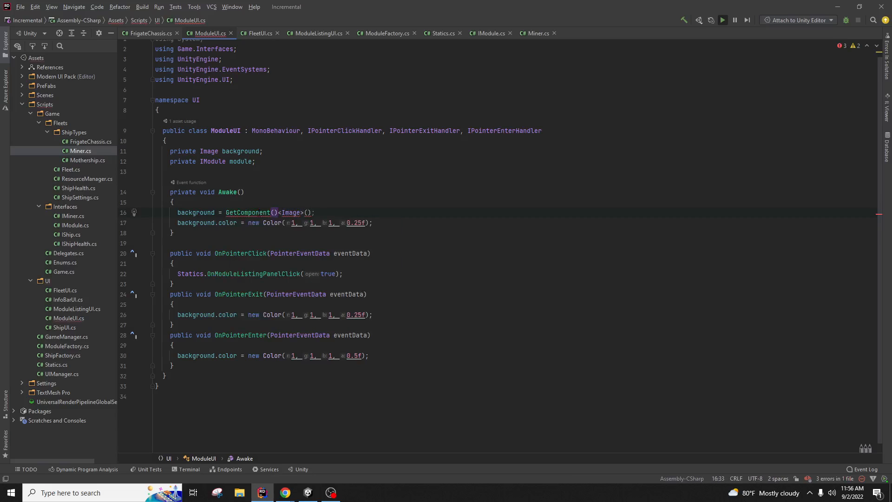
{"action": "key", "text": "Right"}
{"action": "key", "text": "BackSpace"}
{"action": "key", "text": "BackSpace"}
{"action": "left_click", "coordinate": [421, 184]}
{"action": "left_click", "coordinate": [307, 492]}
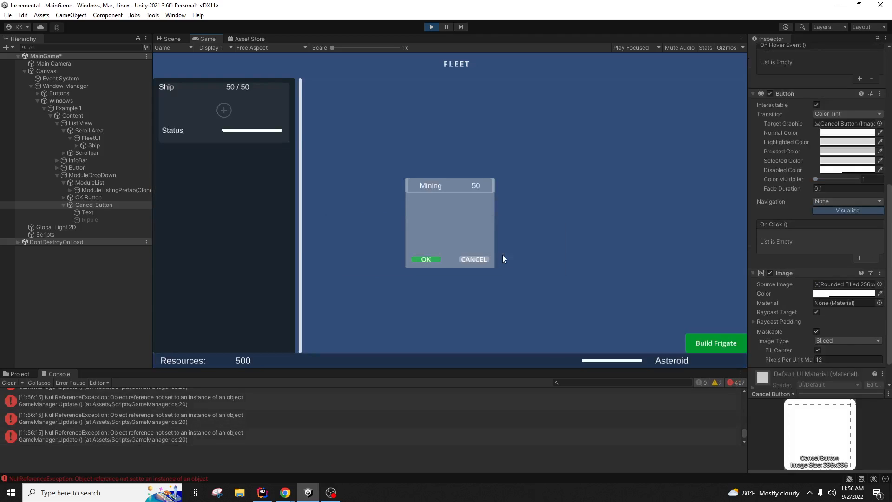
Step: Restart play mode with the updated scripts and click the Mining listing three times to log it
{"action": "left_click", "coordinate": [432, 27]}
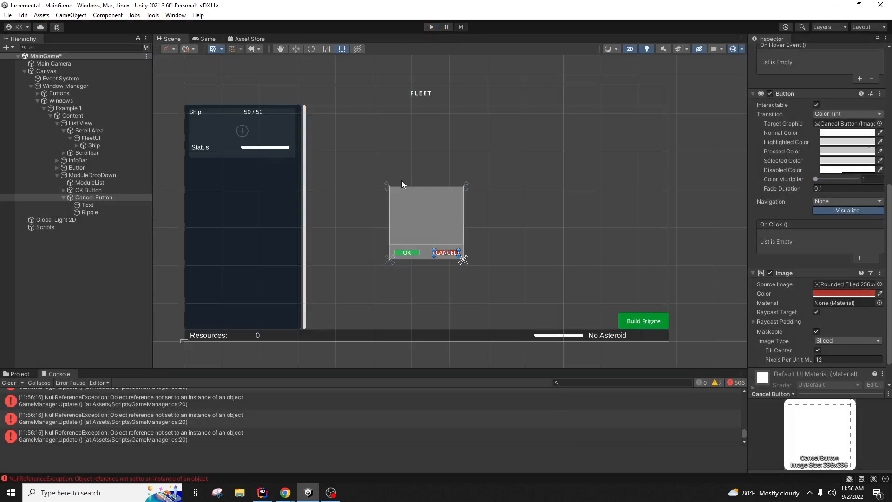
{"action": "left_click", "coordinate": [431, 27]}
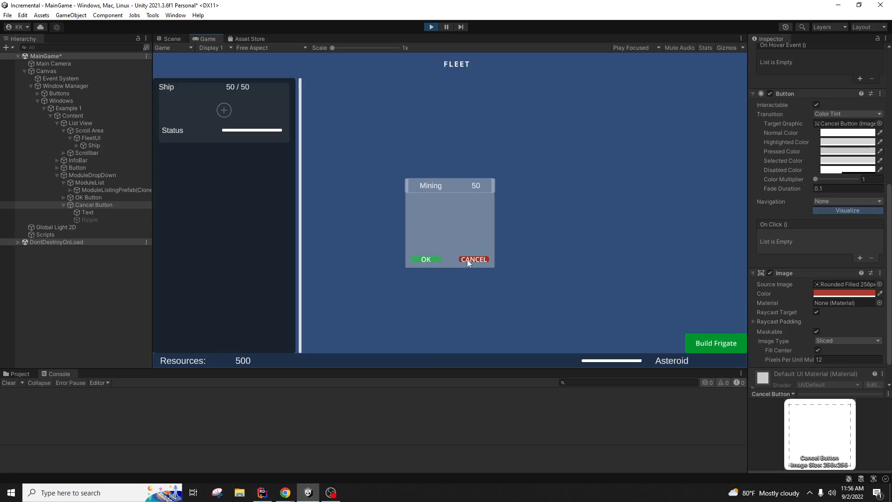
{"action": "left_click", "coordinate": [448, 191]}
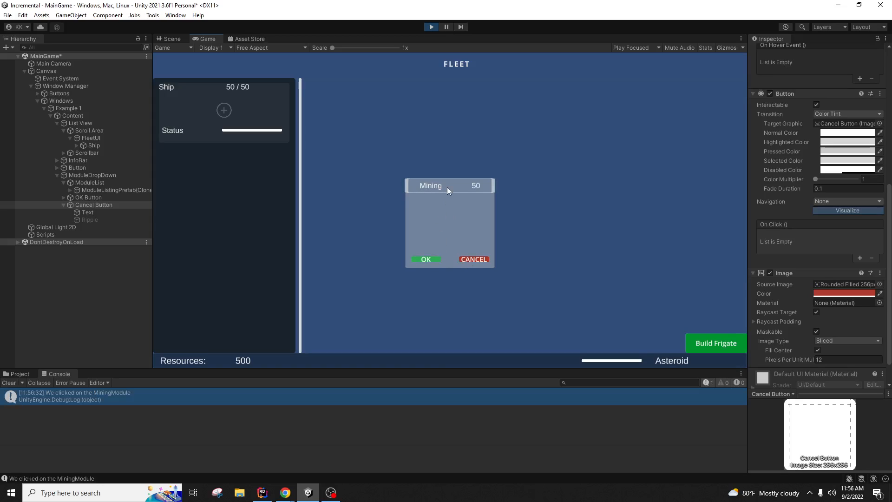
{"action": "left_click", "coordinate": [449, 190]}
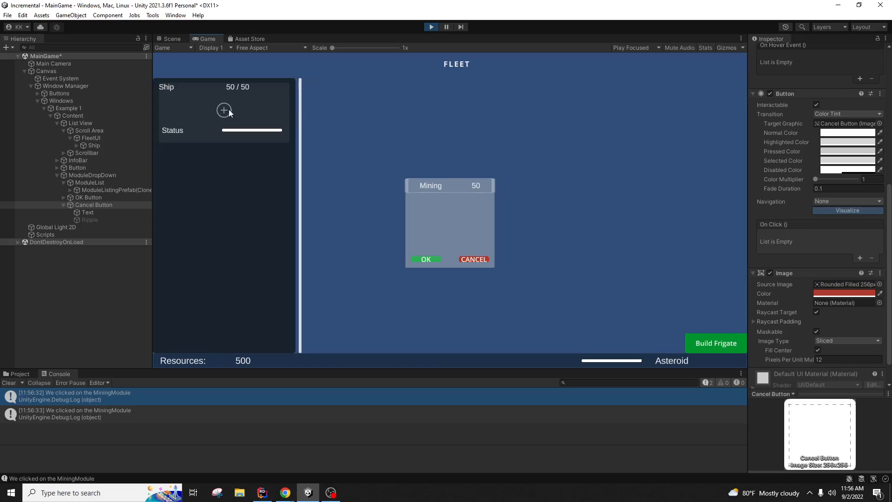
{"action": "left_click", "coordinate": [463, 189]}
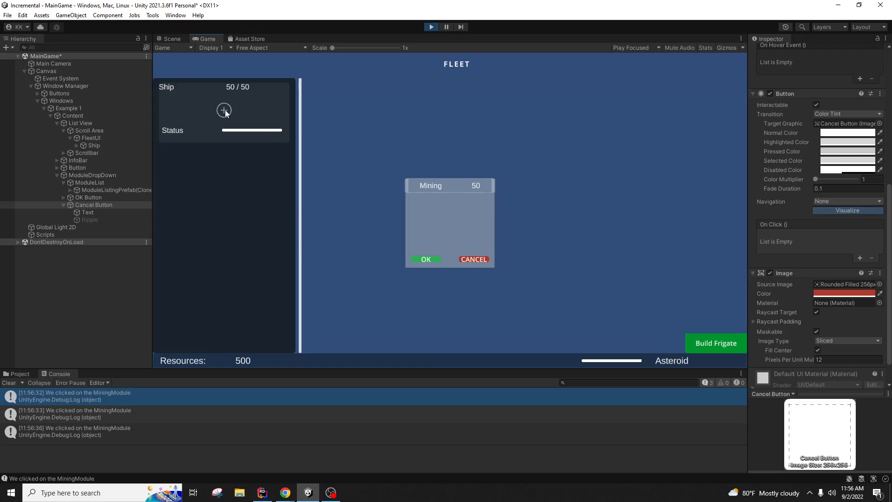
{"action": "left_click", "coordinate": [473, 259]}
{"action": "left_click", "coordinate": [224, 111]}
{"action": "left_click", "coordinate": [475, 261]}
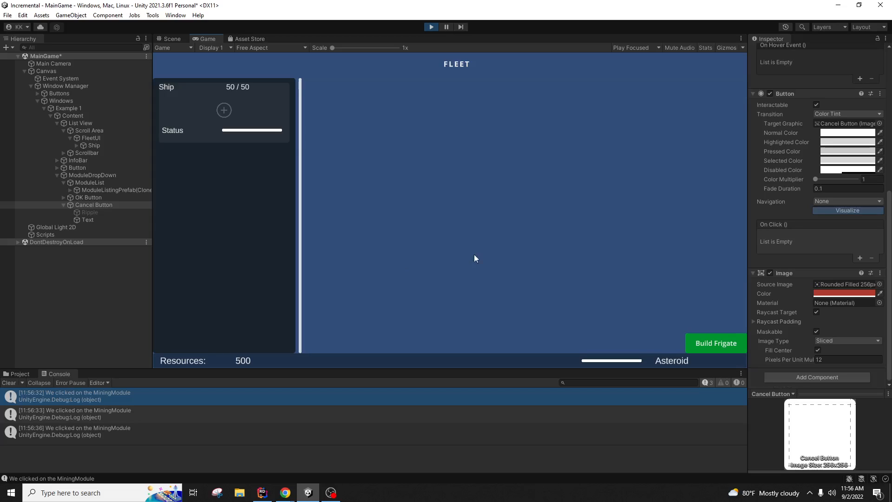
Step: Reopen the ship's module dialog and click the Mining listing once more
{"action": "left_click", "coordinate": [227, 110]}
{"action": "left_click", "coordinate": [478, 263]}
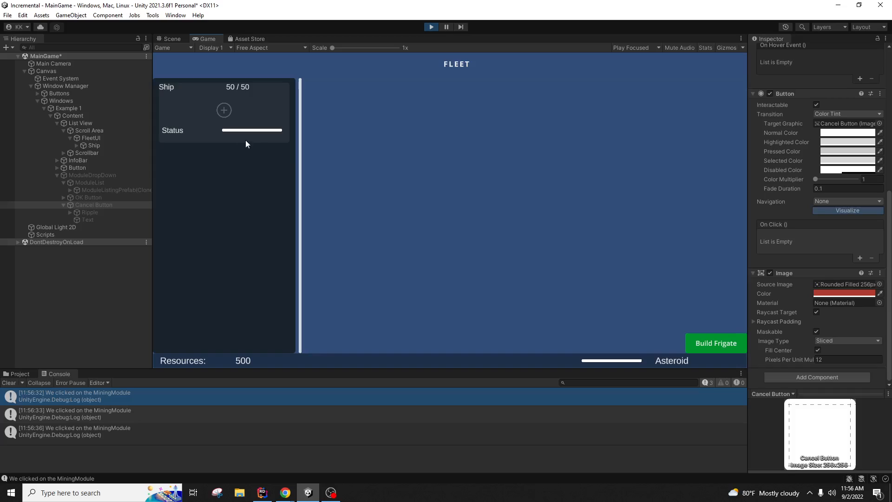
{"action": "left_click", "coordinate": [224, 110]}
{"action": "left_click", "coordinate": [441, 187]}
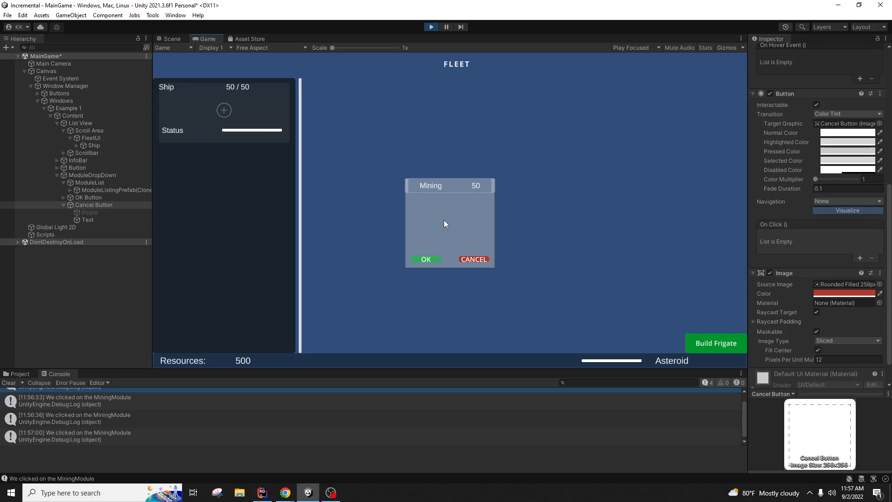
Step: Inspect ModuleDropDown and ModuleList's Vertical Layout Group in the Hierarchy
{"action": "left_click", "coordinate": [113, 175]}
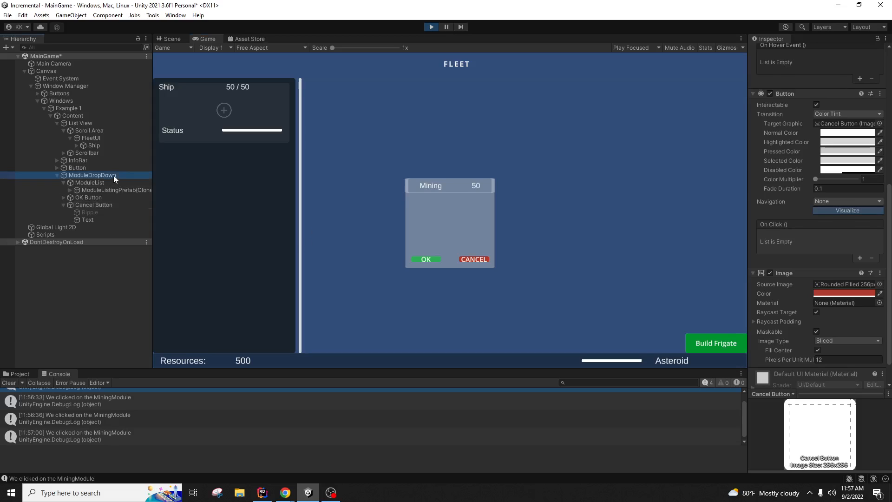
{"action": "left_click", "coordinate": [118, 183]}
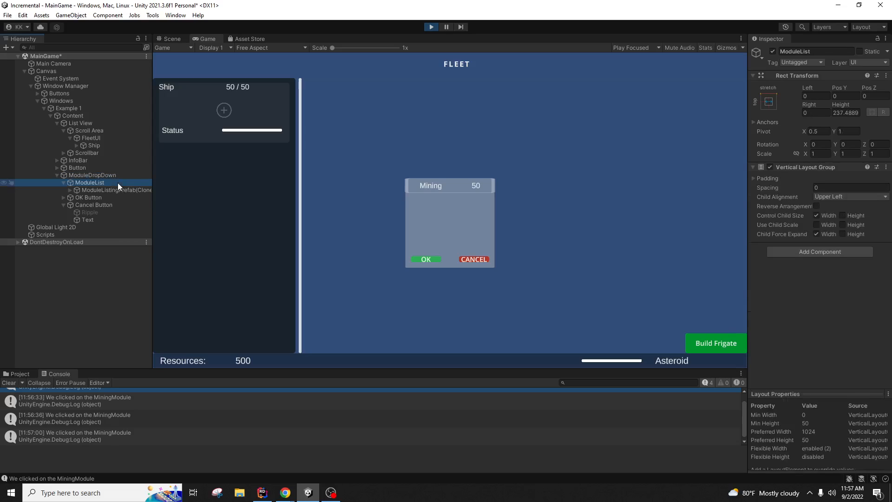
{"action": "left_click", "coordinate": [116, 176]}
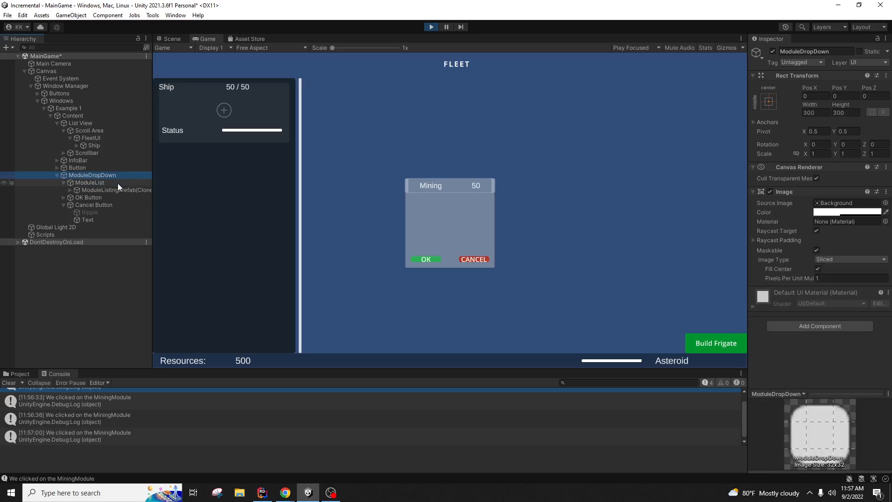
{"action": "left_click", "coordinate": [129, 184]}
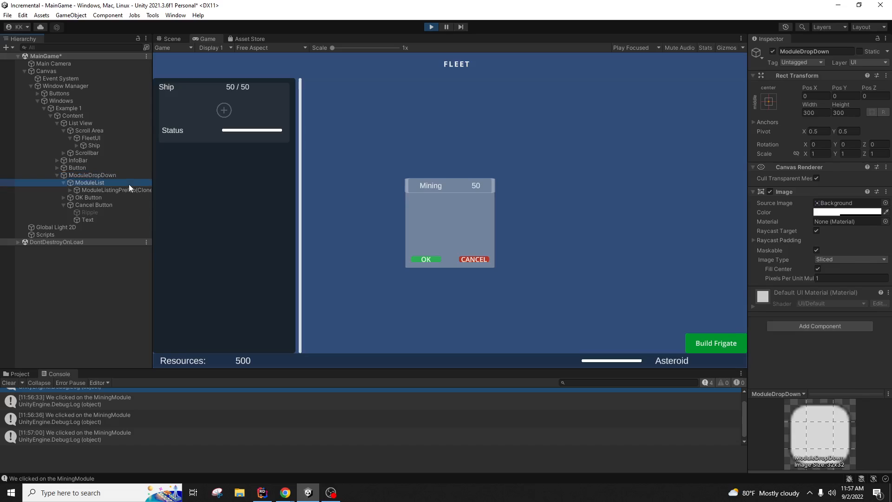
{"action": "left_click", "coordinate": [123, 177]}
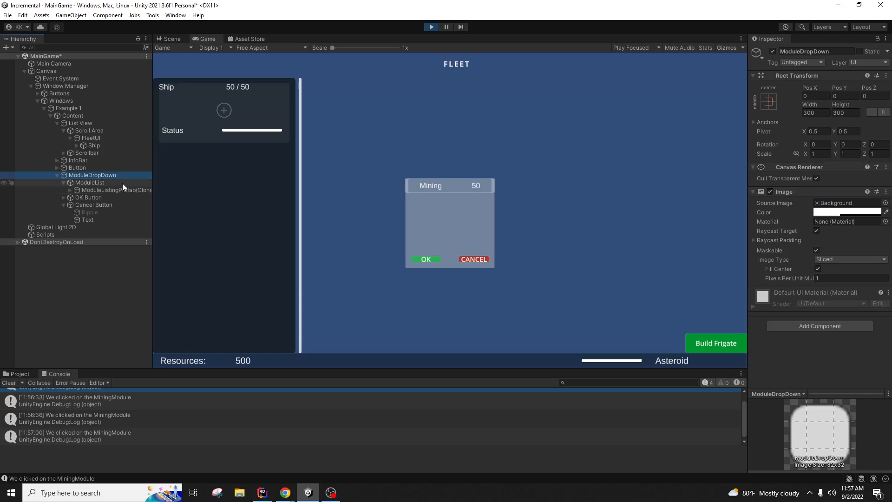
Step: Click the Mining listing eight more times, reopen the module dialog, then stop play mode
{"action": "left_click", "coordinate": [451, 184]}
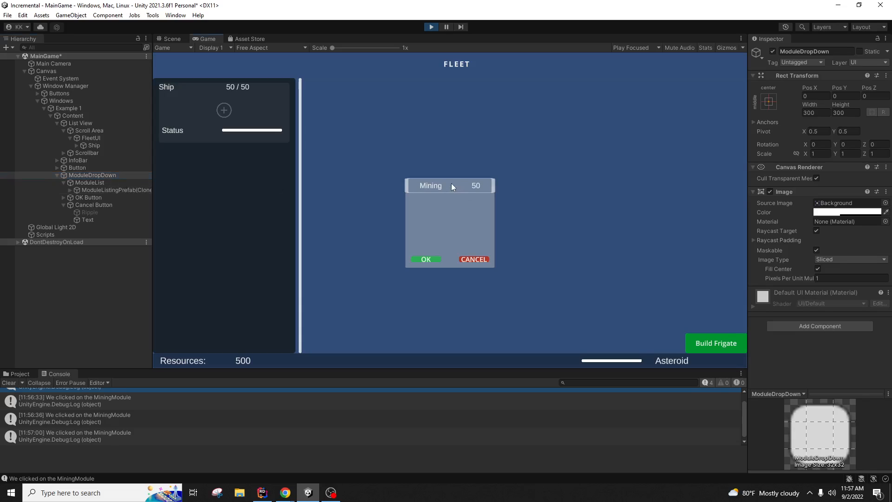
{"action": "left_click", "coordinate": [450, 189]}
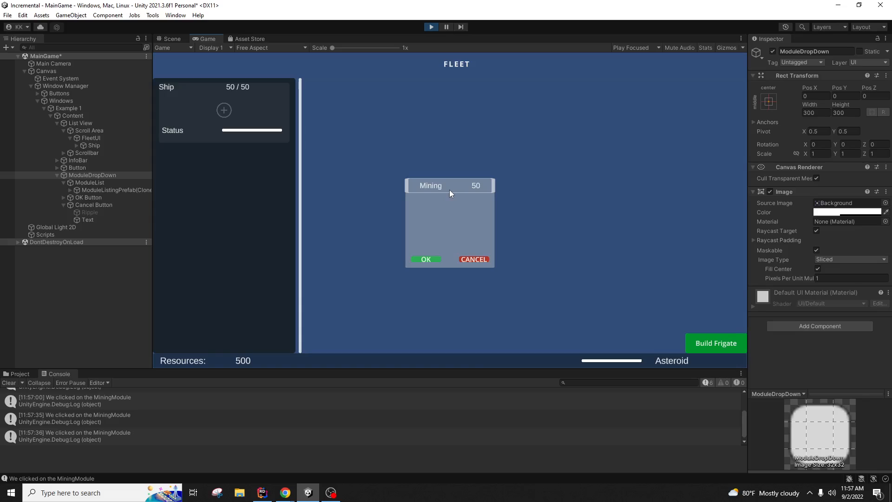
{"action": "left_click", "coordinate": [450, 190]}
{"action": "left_click", "coordinate": [450, 191]}
{"action": "left_click", "coordinate": [451, 185]}
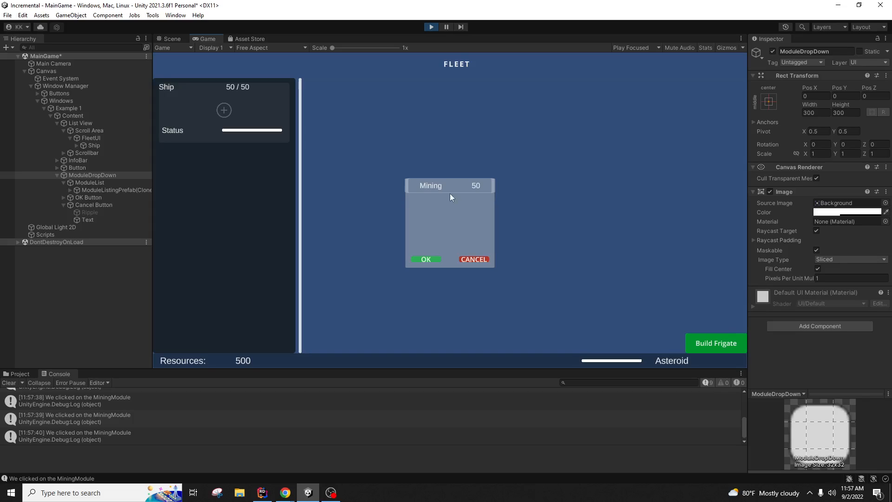
{"action": "left_click", "coordinate": [448, 188]}
{"action": "left_click", "coordinate": [447, 187]}
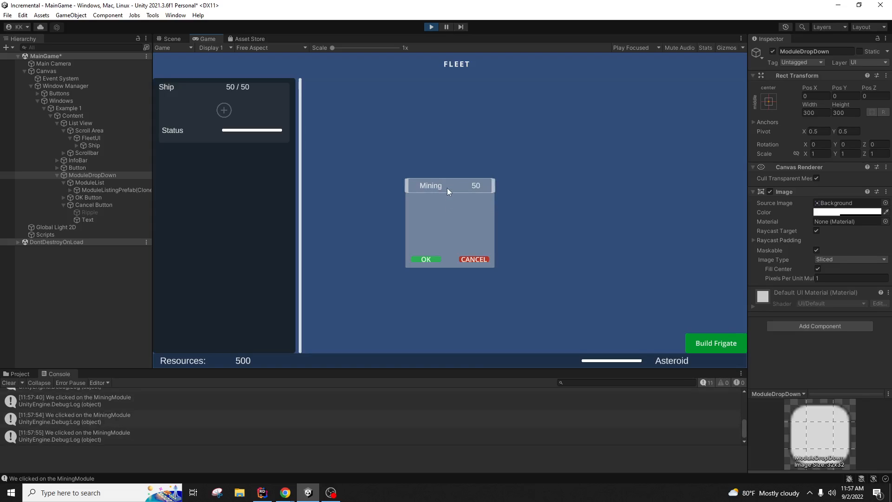
{"action": "left_click", "coordinate": [446, 186]}
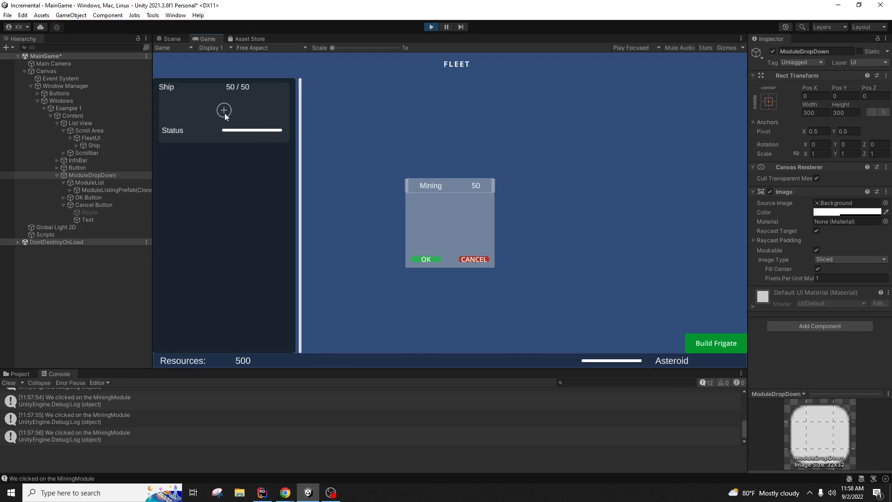
{"action": "left_click", "coordinate": [469, 259]}
{"action": "left_click", "coordinate": [224, 110]}
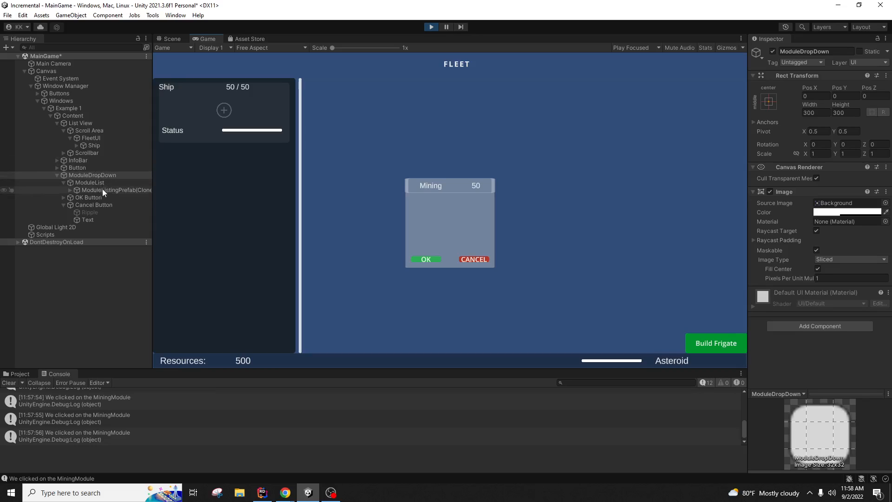
{"action": "left_click", "coordinate": [431, 27]}
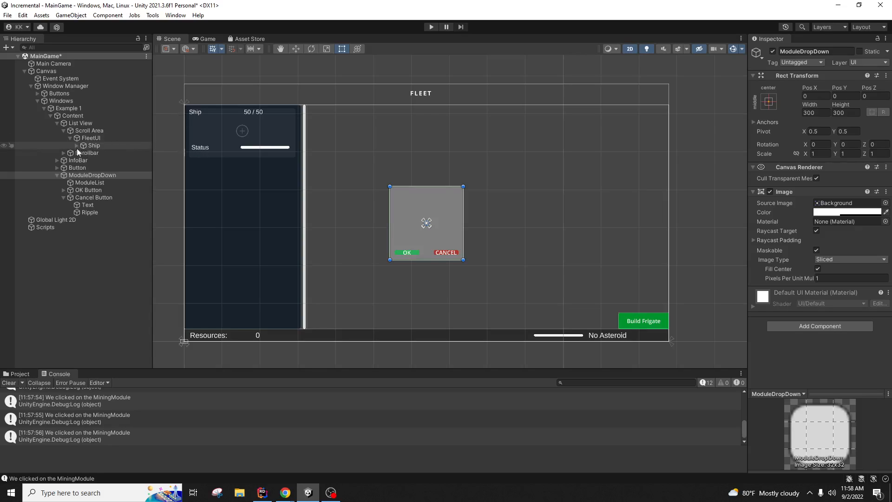
Step: Check the ModulePrefab asset in PreFabs, then delete the ModulePrefab instance under Modules
{"action": "left_click", "coordinate": [77, 147]}
{"action": "left_click", "coordinate": [124, 182]}
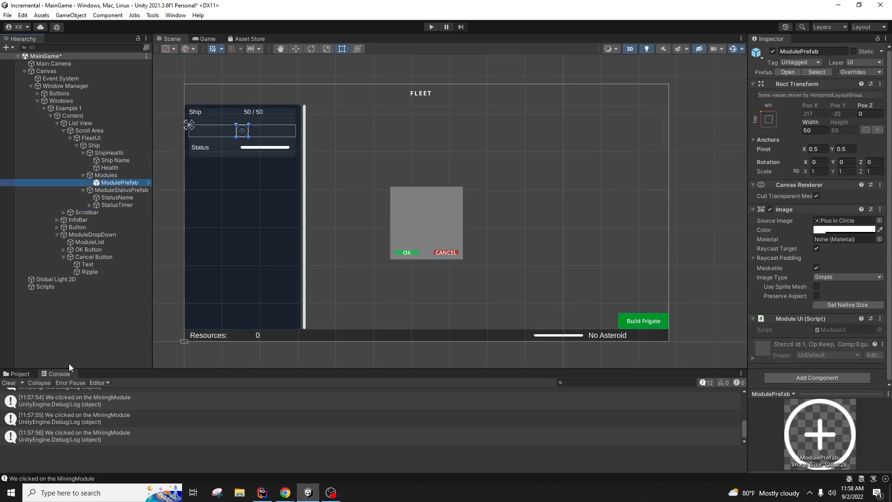
{"action": "left_click", "coordinate": [25, 374]}
{"action": "mouse_move", "coordinate": [130, 182]}
{"action": "left_mouse_down"}
{"action": "mouse_move", "coordinate": [173, 399]}
{"action": "mouse_move", "coordinate": [166, 433]}
{"action": "mouse_move", "coordinate": [119, 182]}
{"action": "left_mouse_up"}
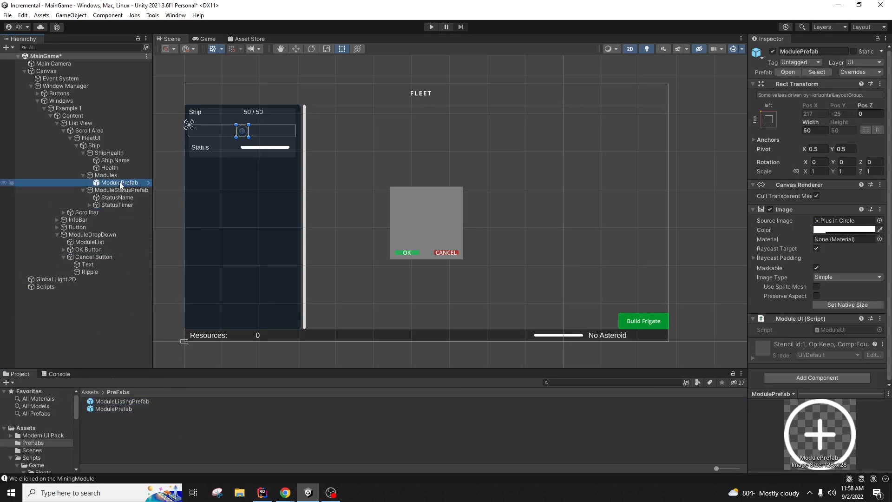
{"action": "left_click", "coordinate": [124, 409]}
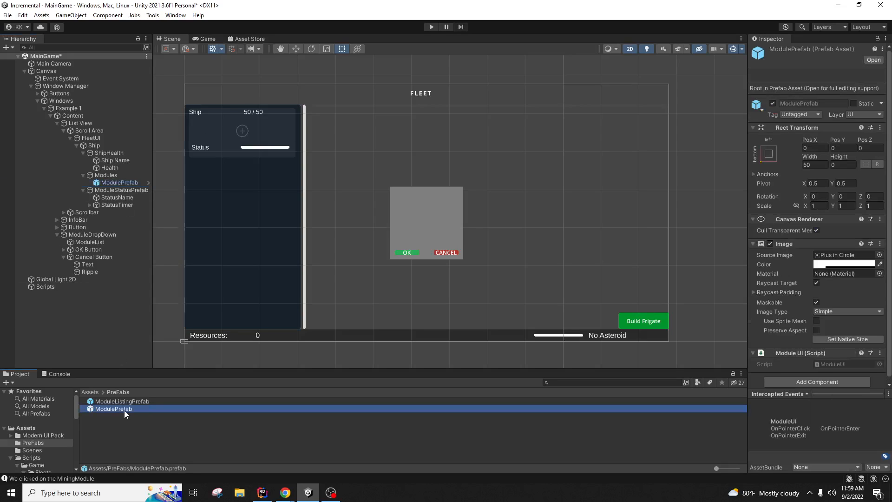
{"action": "left_click", "coordinate": [135, 435]}
{"action": "left_click", "coordinate": [117, 183]}
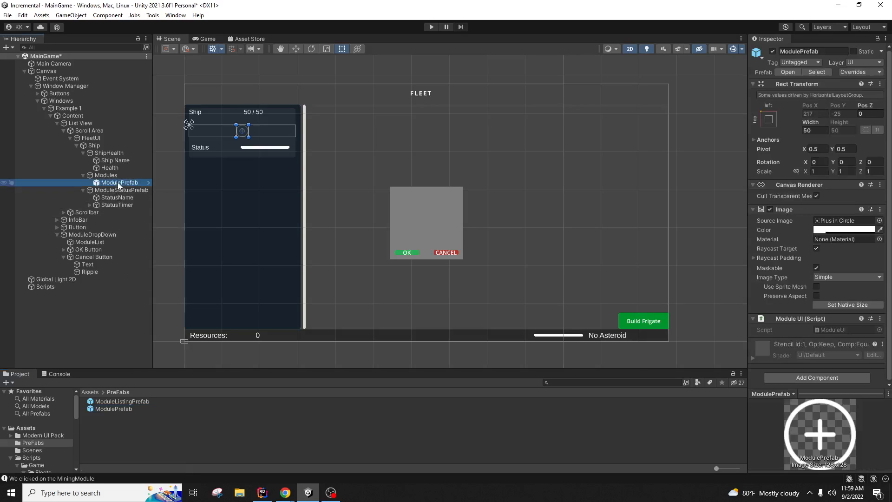
{"action": "key", "text": "Delete"}
{"action": "left_click", "coordinate": [117, 176]}
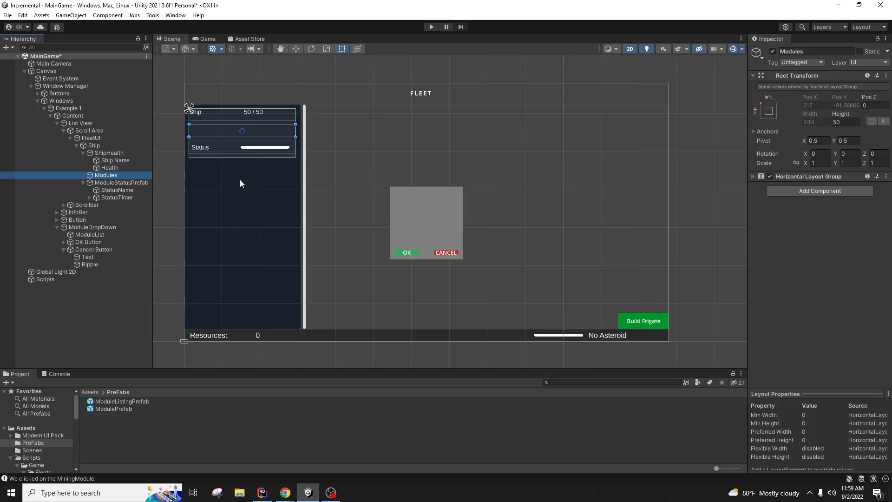
Step: Inspect the ModuleStatusPrefab status row and its StatusName text in the Hierarchy
{"action": "left_click", "coordinate": [122, 184]}
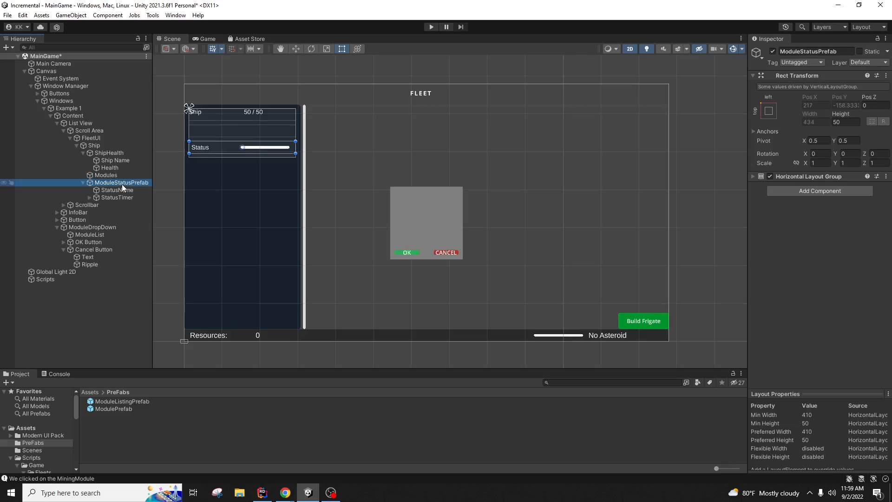
{"action": "left_click", "coordinate": [121, 188]}
{"action": "left_click", "coordinate": [122, 183]}
{"action": "left_click", "coordinate": [115, 191]}
{"action": "left_click", "coordinate": [119, 181]}
{"action": "left_click", "coordinate": [116, 189]}
{"action": "left_click", "coordinate": [121, 181]}
Step: Rename the status row to ModuleStatusList and check its Horizontal Layout Group
{"action": "left_click", "coordinate": [117, 181]}
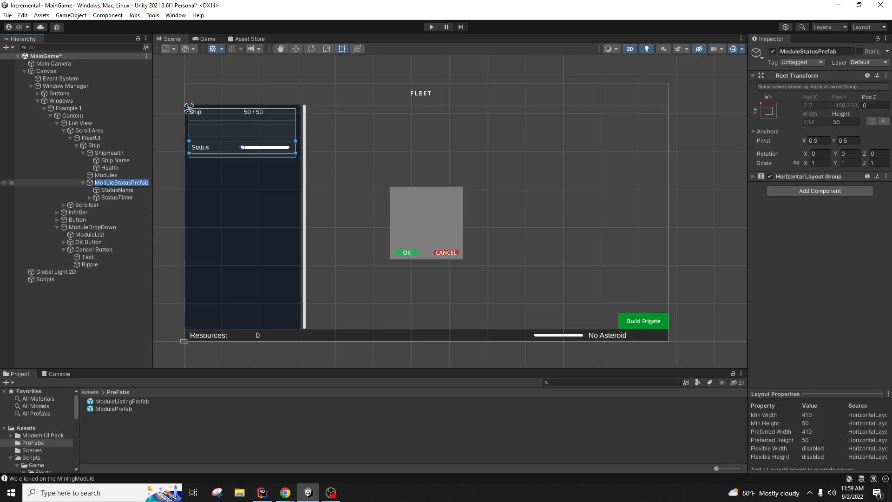
{"action": "left_click", "coordinate": [836, 51]}
{"action": "key", "text": "End"}
{"action": "key", "text": "BackSpace"}
{"action": "key", "text": "BackSpace"}
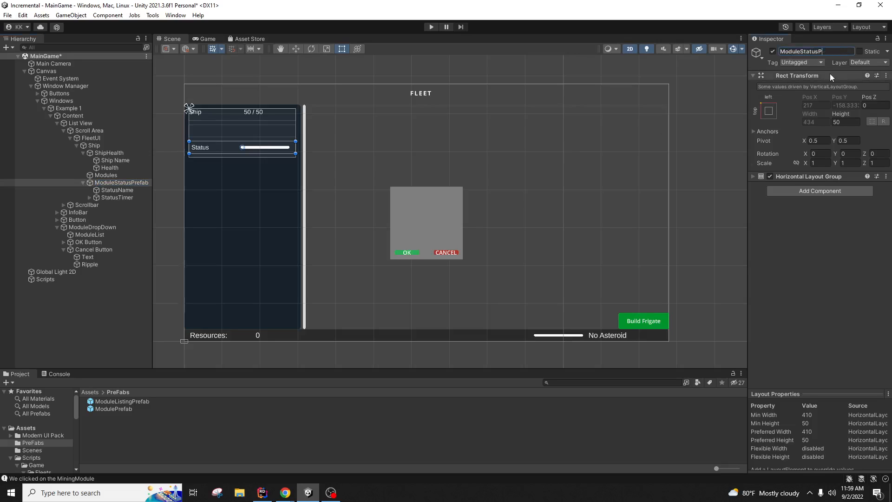
{"action": "type", "text": "List"}
{"action": "key", "text": "Return"}
{"action": "left_click", "coordinate": [754, 177]}
{"action": "left_click", "coordinate": [752, 177]}
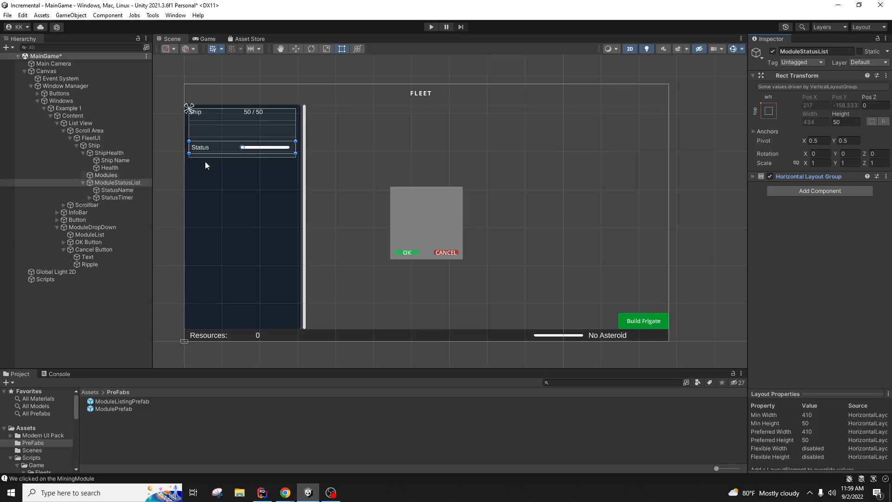
Step: Rename the row to ModuleStatusPrefab and drag it into the PreFabs folder as a prefab
{"action": "left_click", "coordinate": [839, 52]}
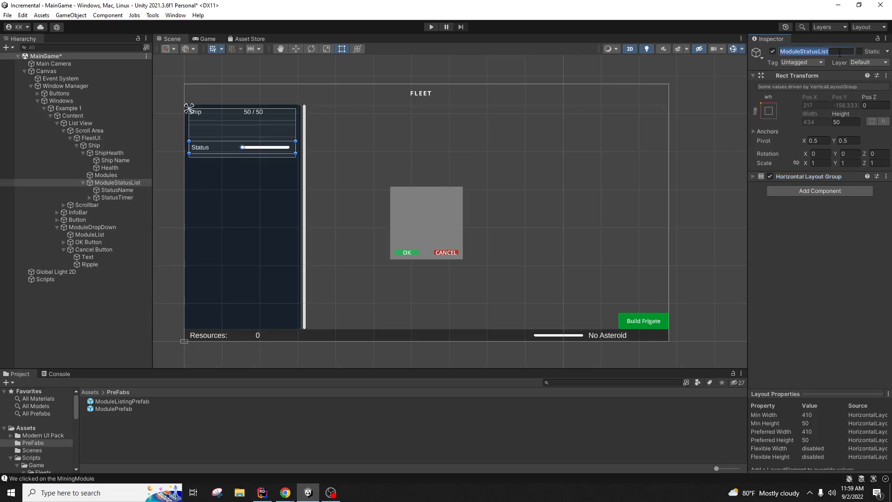
{"action": "key", "text": "Right"}
{"action": "type", "text": "PRefab"}
{"action": "key", "text": "Return"}
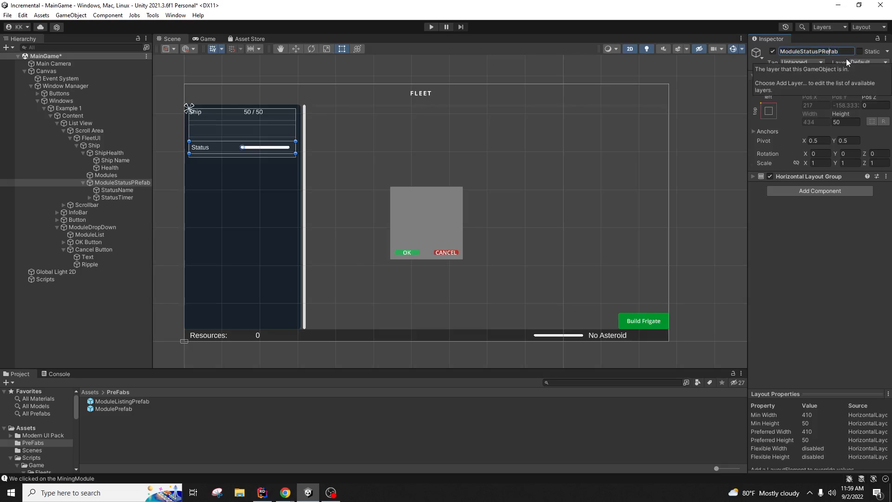
{"action": "type", "text": "r"}
{"action": "key", "text": "Return"}
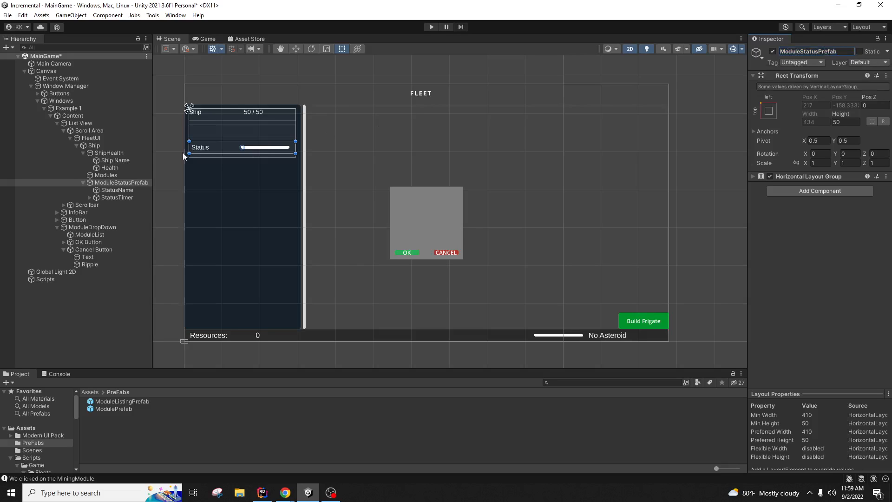
{"action": "left_click_drag", "start_coordinate": [137, 185], "coordinate": [201, 440]}
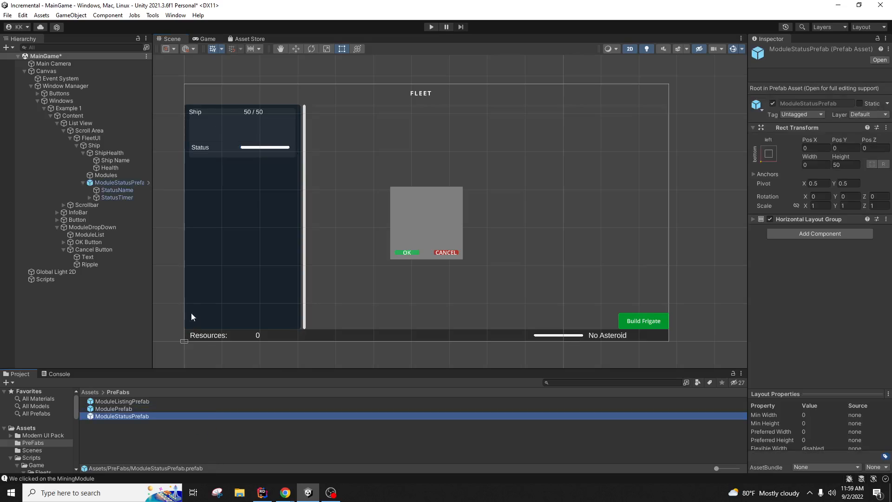
{"action": "left_click", "coordinate": [126, 182]}
Step: Delete ModuleStatusPrefab and create an empty child of Ship named ModuleStatusList
{"action": "key", "text": "Delete"}
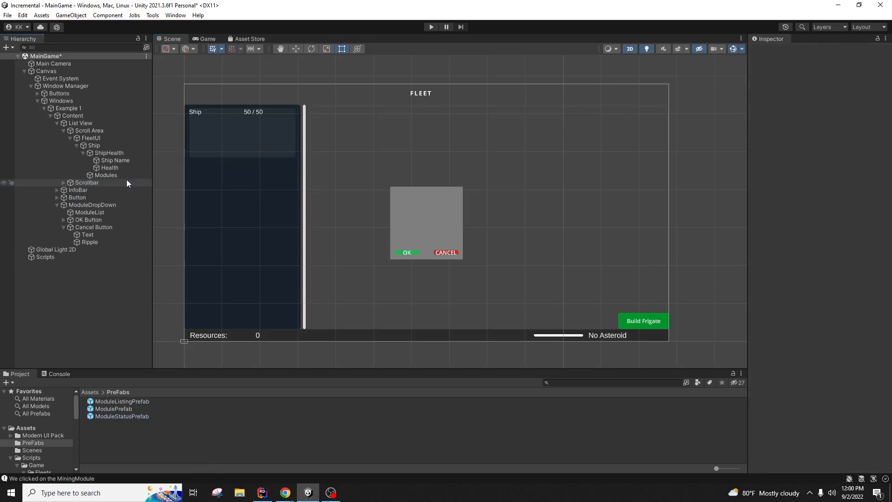
{"action": "left_click", "coordinate": [113, 146]}
{"action": "right_click", "coordinate": [113, 145]}
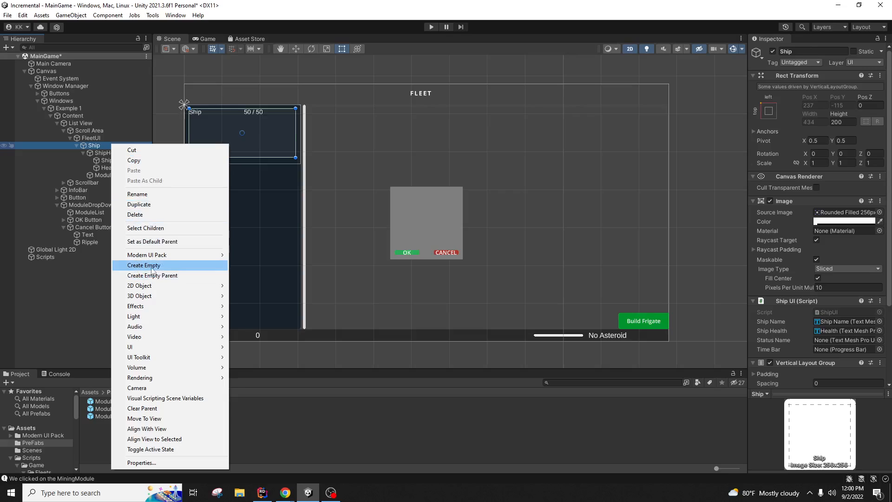
{"action": "left_click", "coordinate": [135, 265]}
{"action": "left_click", "coordinate": [828, 48]}
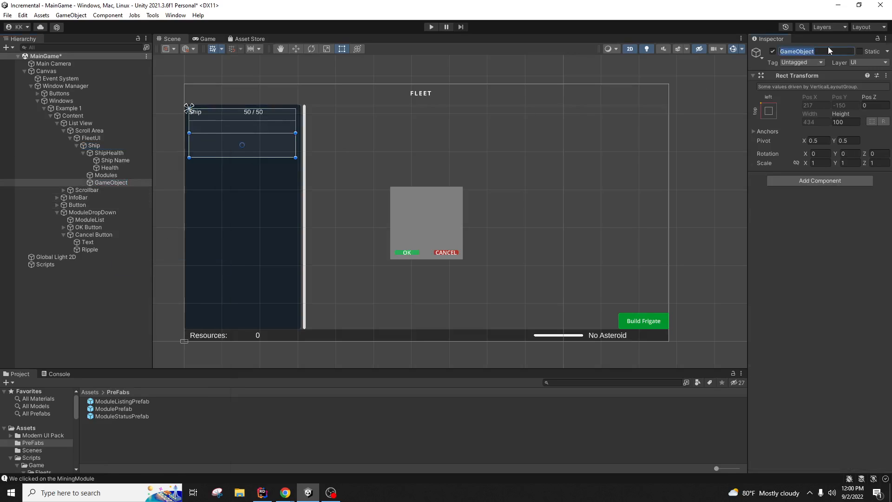
{"action": "type", "text": "ModuleStatusList"}
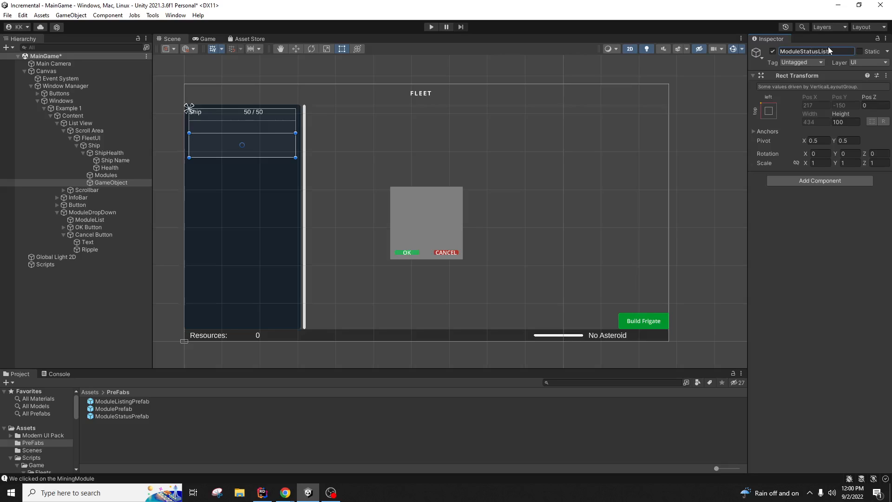
{"action": "key", "text": "Return"}
Step: Keep ModuleStatusList's height at 100 and give it a Vertical Layout Group component
{"action": "left_click", "coordinate": [849, 122]}
{"action": "double_click", "coordinate": [842, 121]}
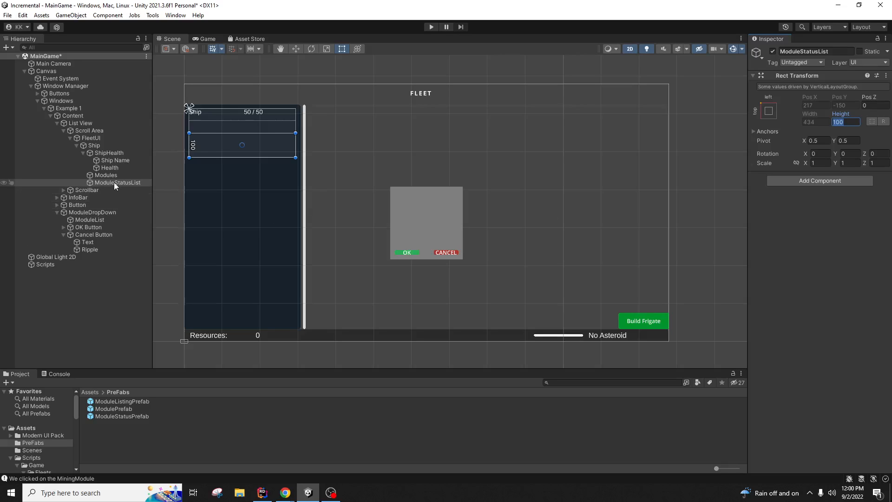
{"action": "left_click", "coordinate": [855, 180]}
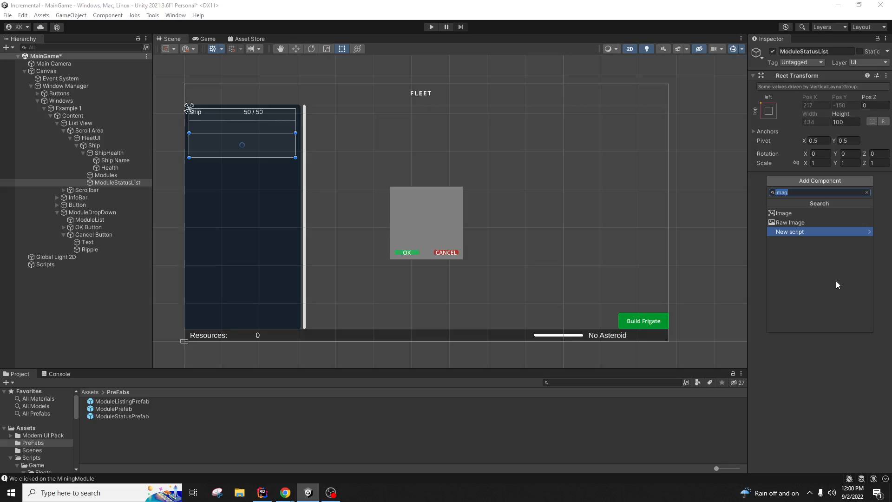
{"action": "type", "text": "ver"}
{"action": "key", "text": "Up"}
{"action": "key", "text": "Up"}
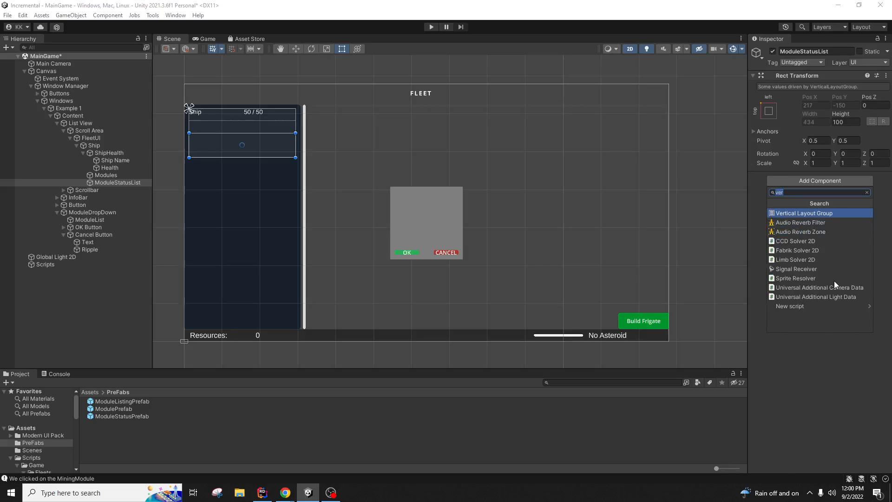
{"action": "key", "text": "Return"}
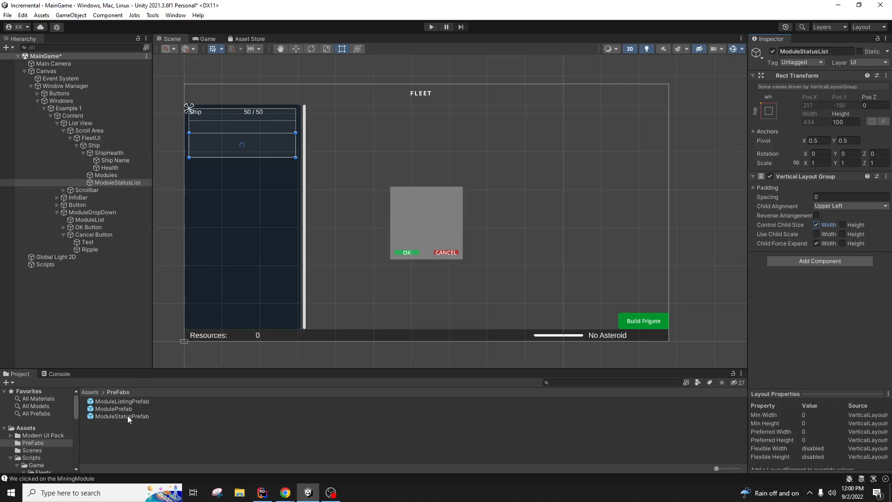
{"action": "left_click_drag", "start_coordinate": [127, 415], "coordinate": [132, 182]}
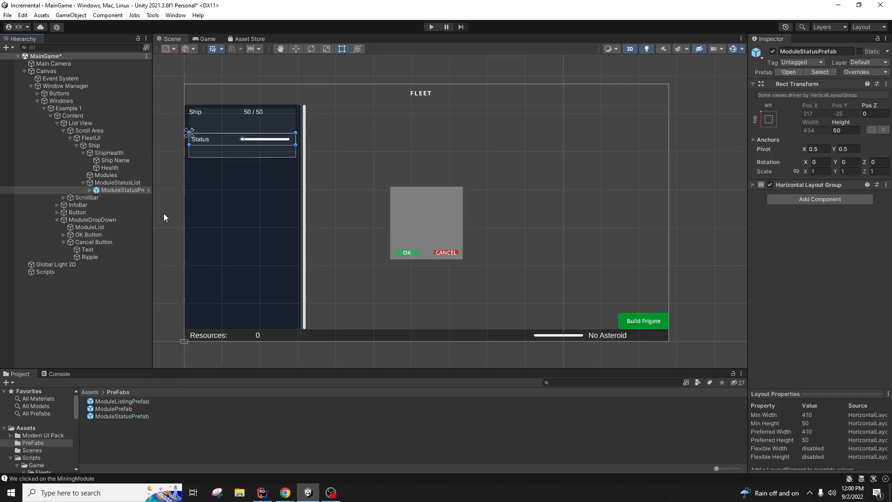
{"action": "key", "text": "ctrl+d"}
{"action": "left_click", "coordinate": [406, 154]}
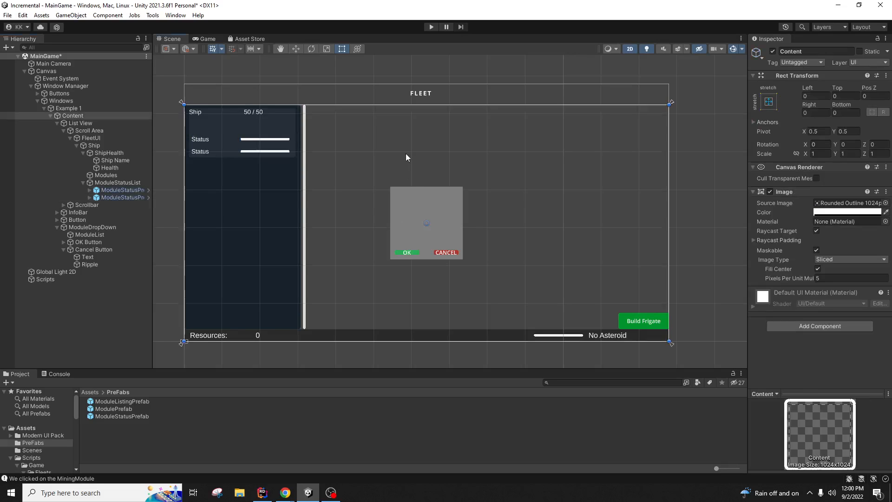
{"action": "left_click", "coordinate": [114, 177]}
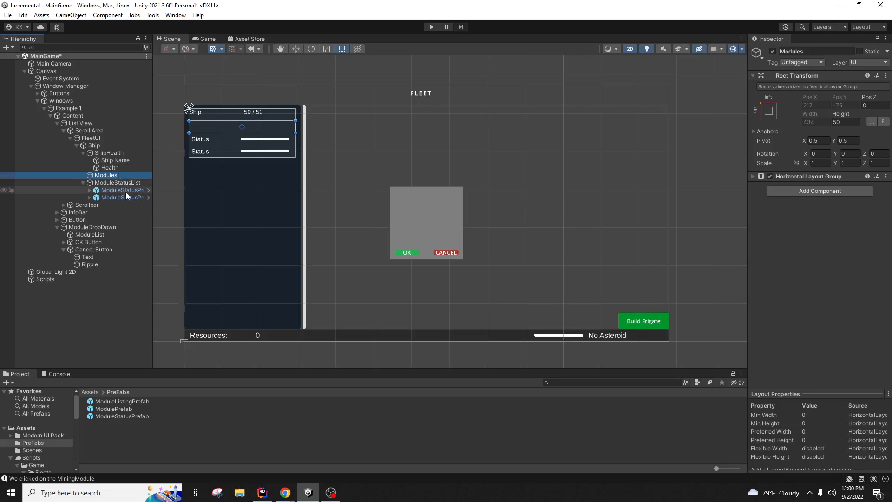
{"action": "left_click", "coordinate": [200, 155]}
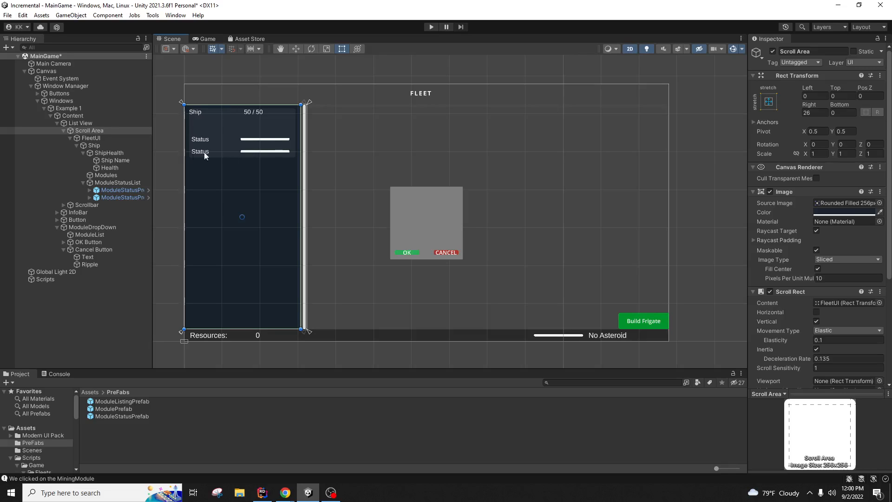
{"action": "left_click", "coordinate": [124, 197]}
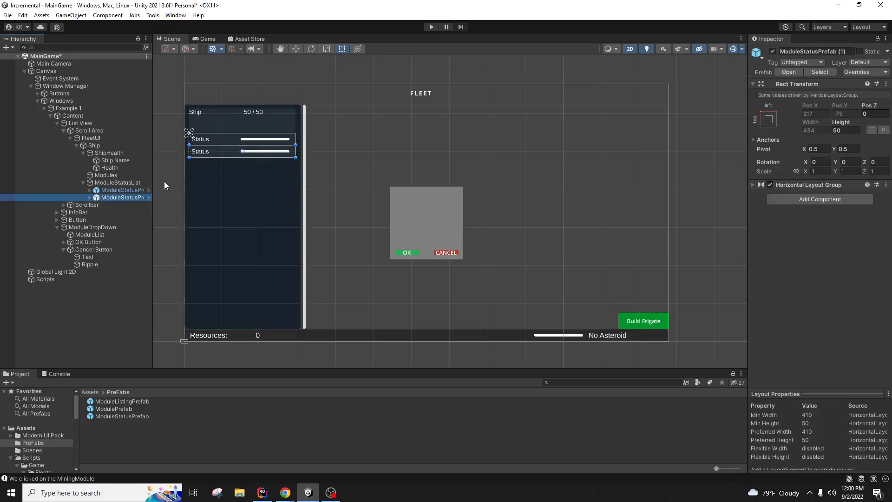
{"action": "key", "text": "Delete"}
{"action": "left_click", "coordinate": [128, 188]}
{"action": "key", "text": "Delete"}
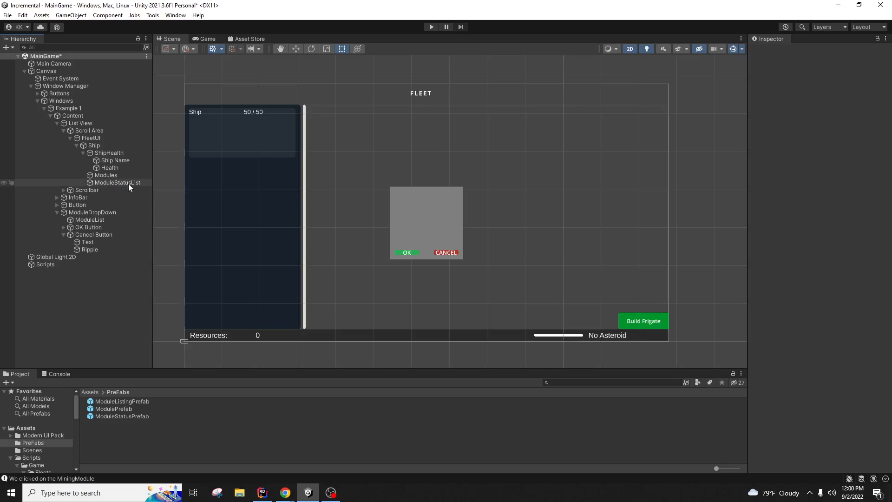
{"action": "left_click", "coordinate": [128, 183]}
{"action": "left_click", "coordinate": [126, 302]}
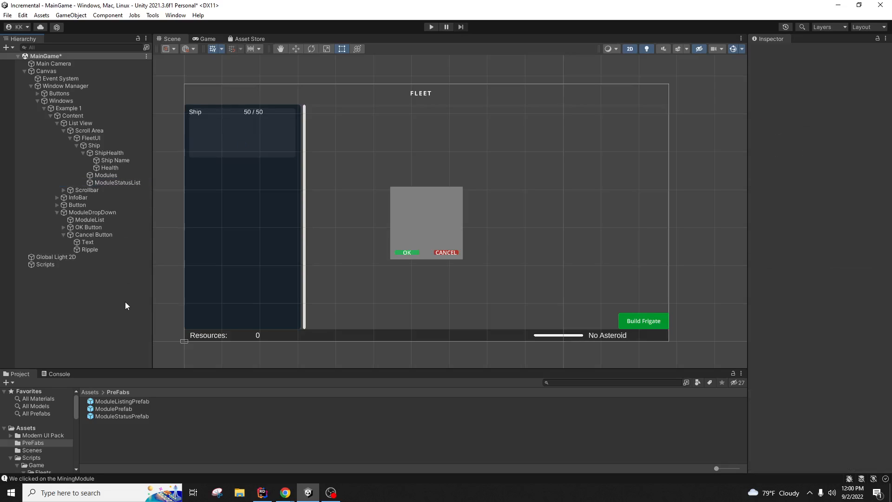
{"action": "left_click", "coordinate": [122, 183]}
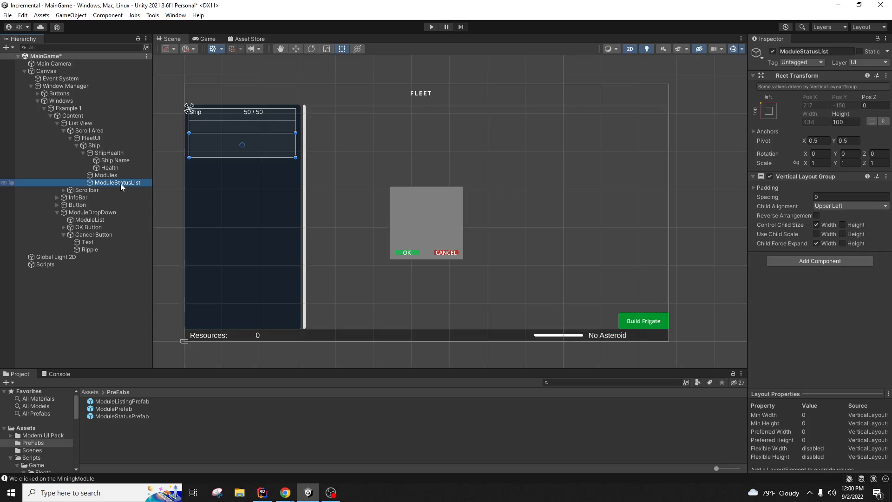